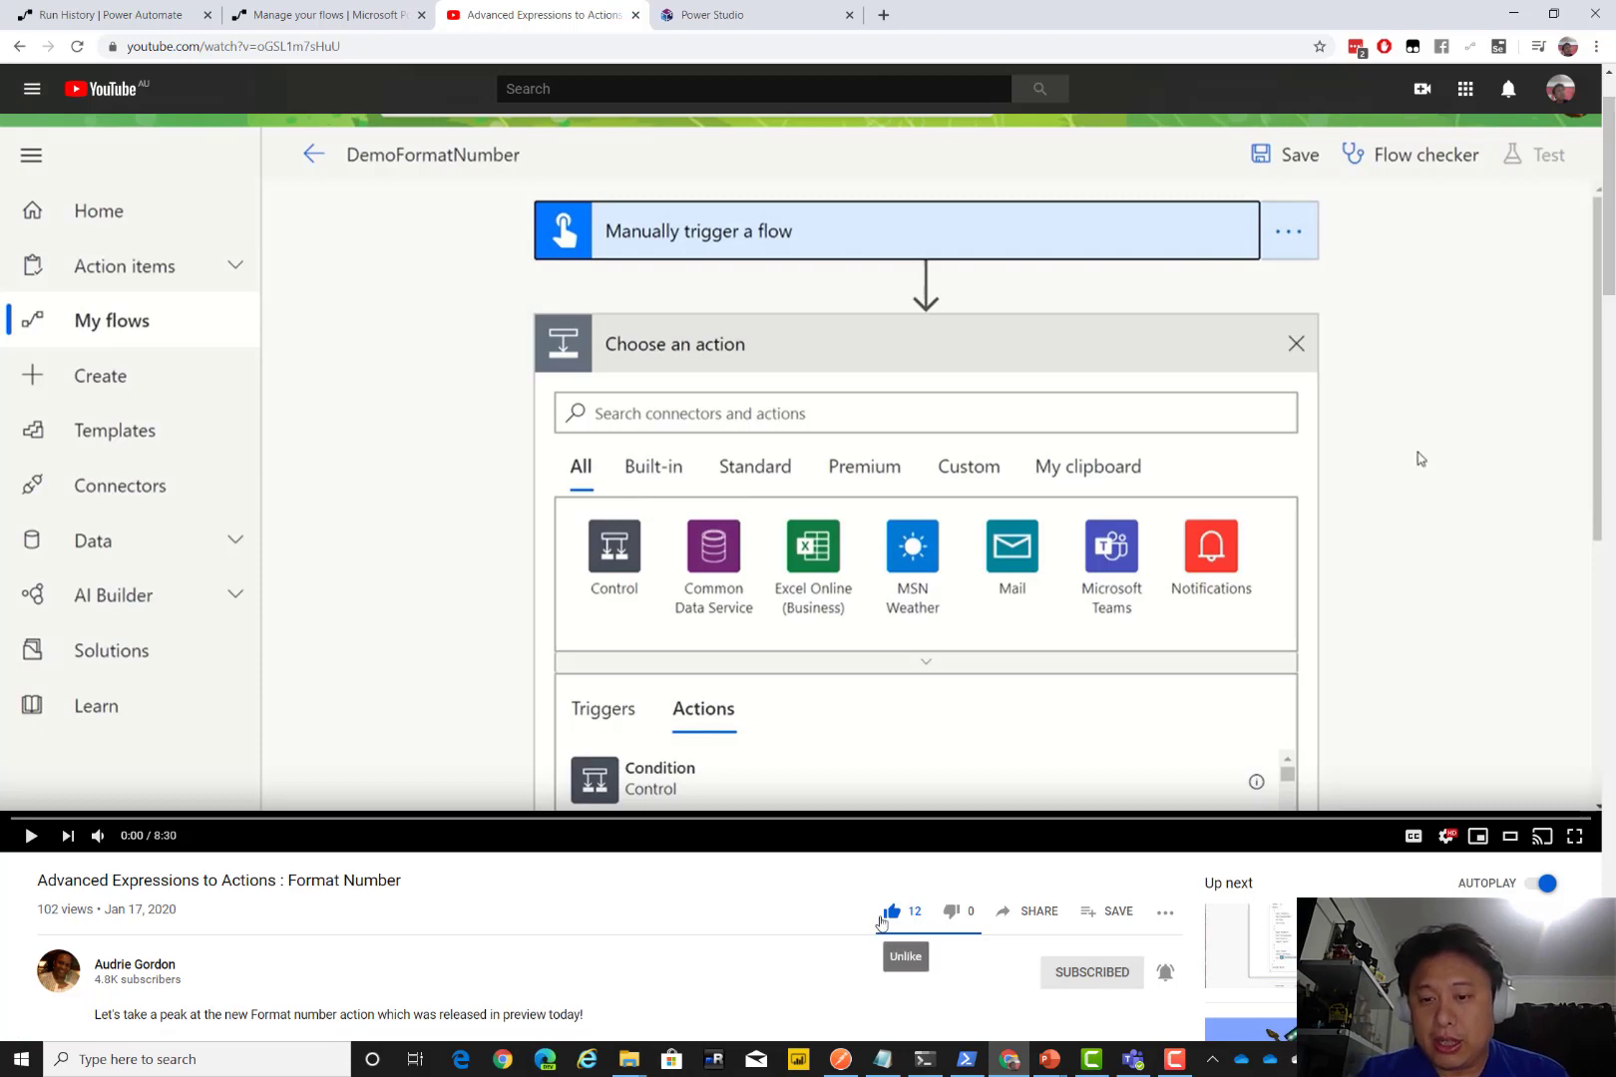
scroll(669, 946, up, 1)
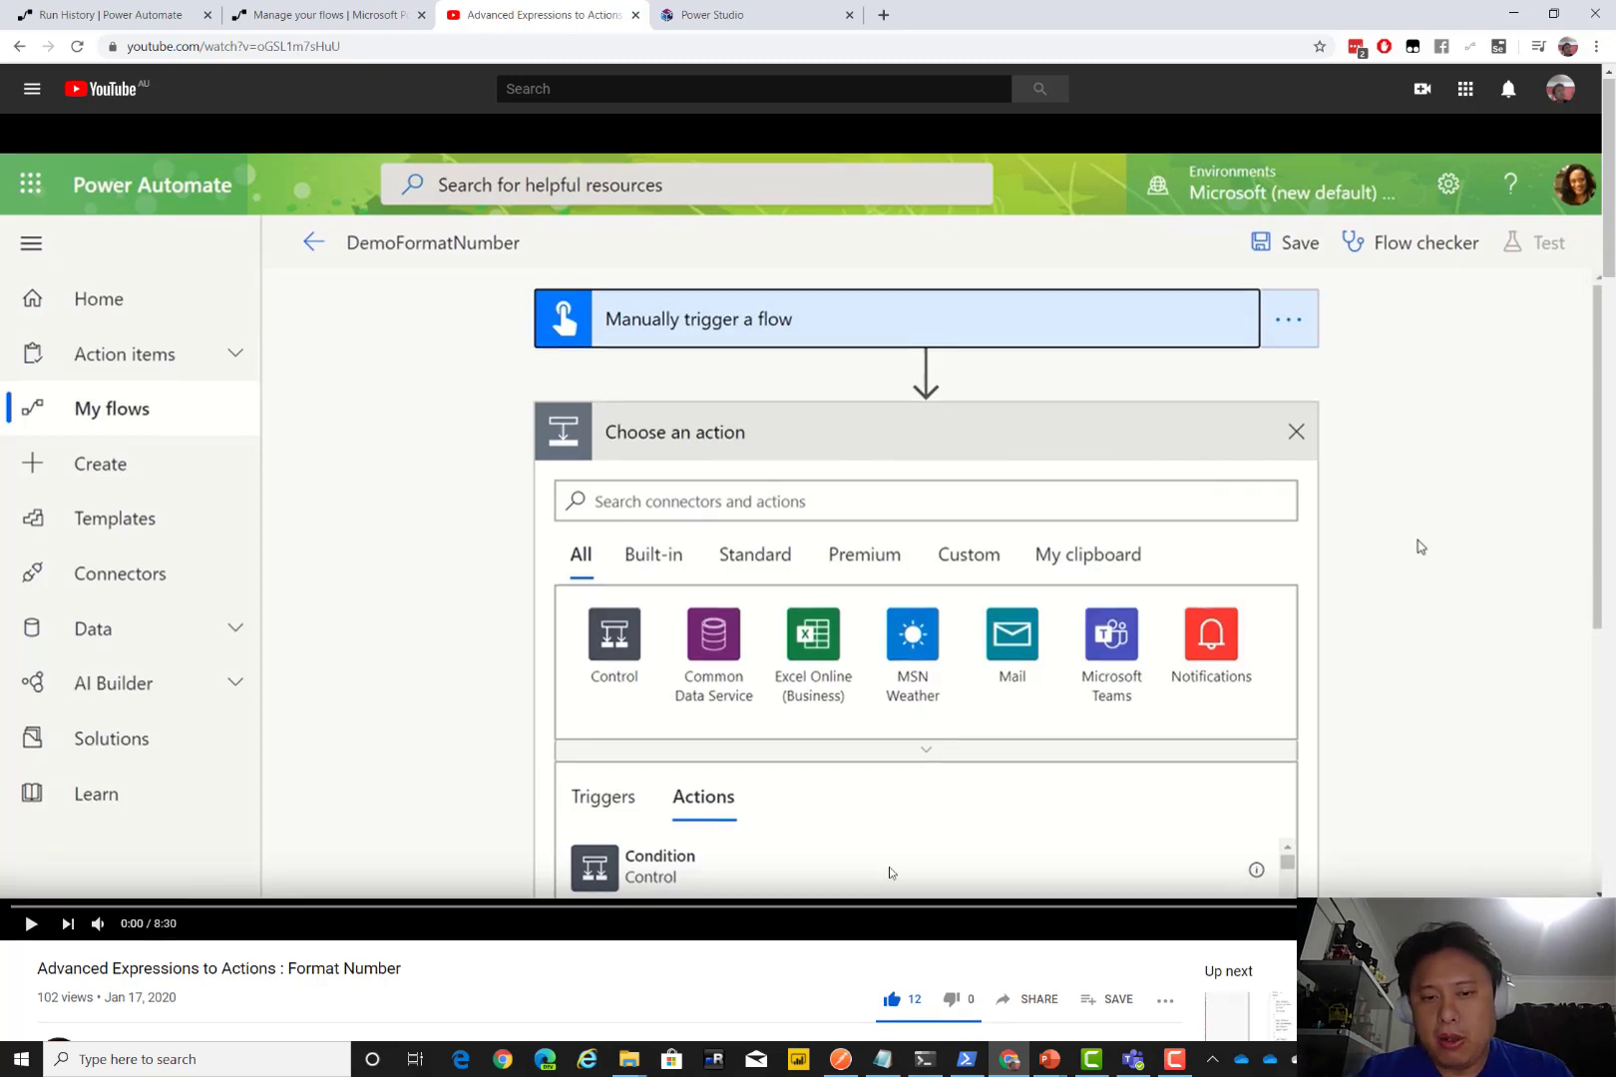
scroll(891, 873, down, 1)
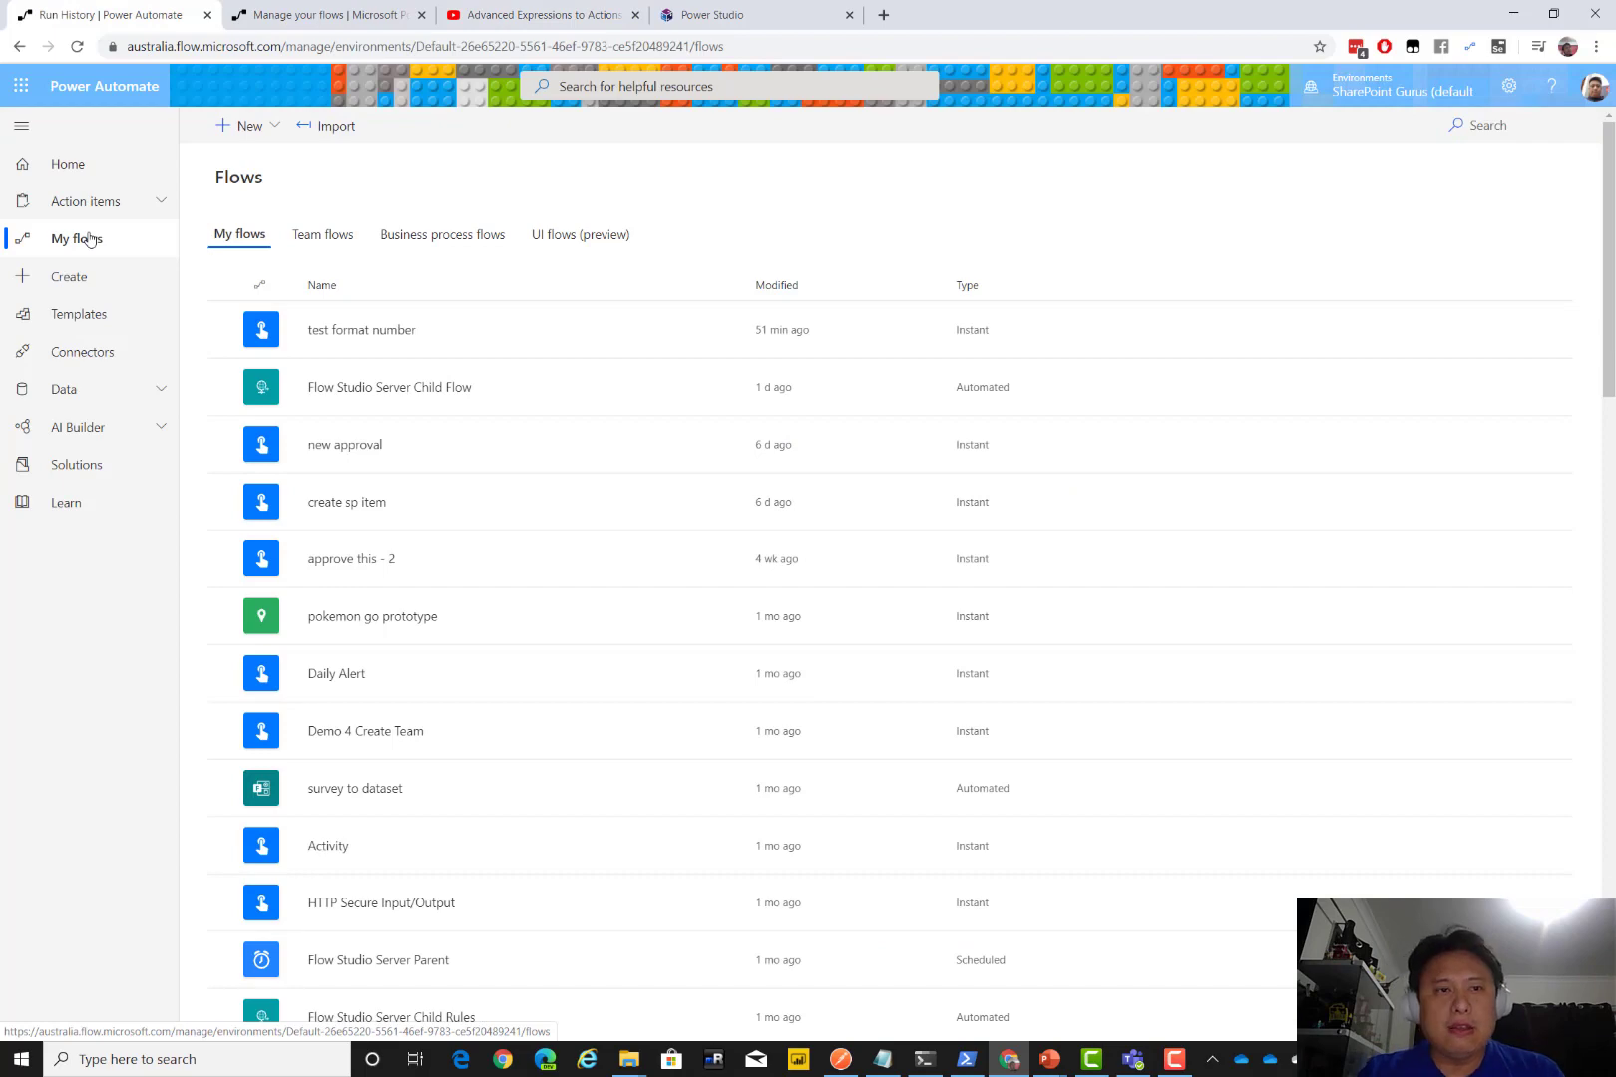
Create a blank instant flow with a manual trigger in the SharePoint Gurus default environment, leaving its name unset
click(240, 125)
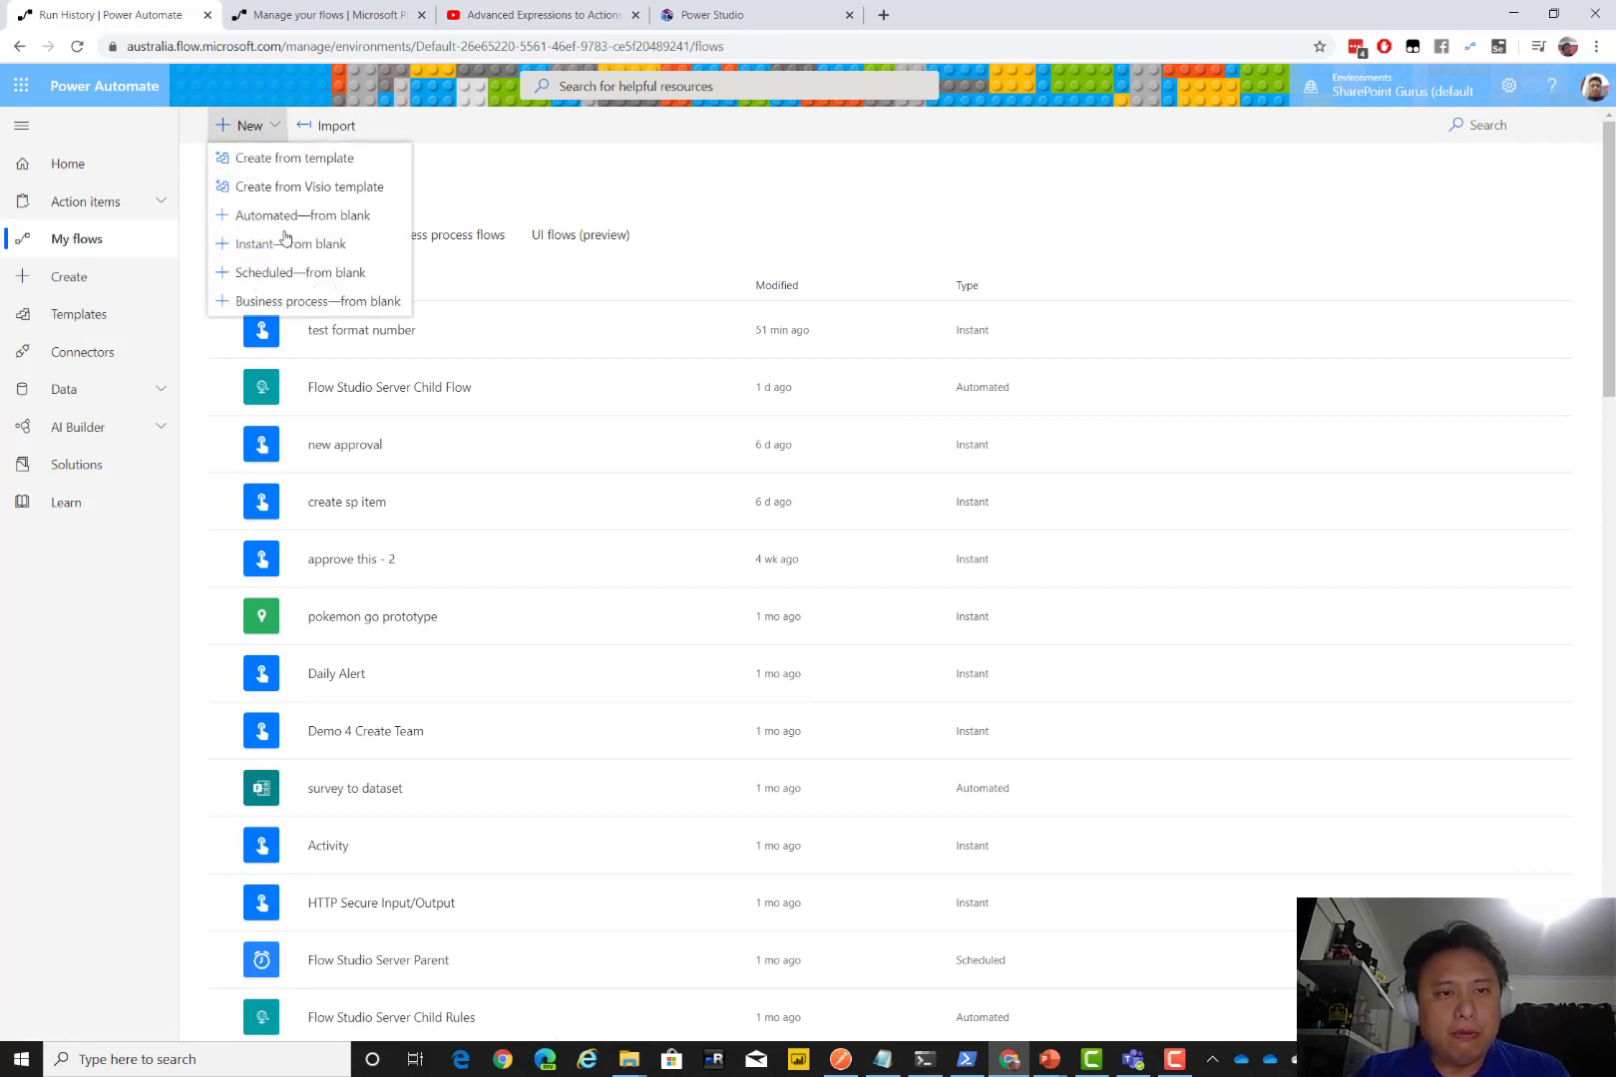
click(289, 246)
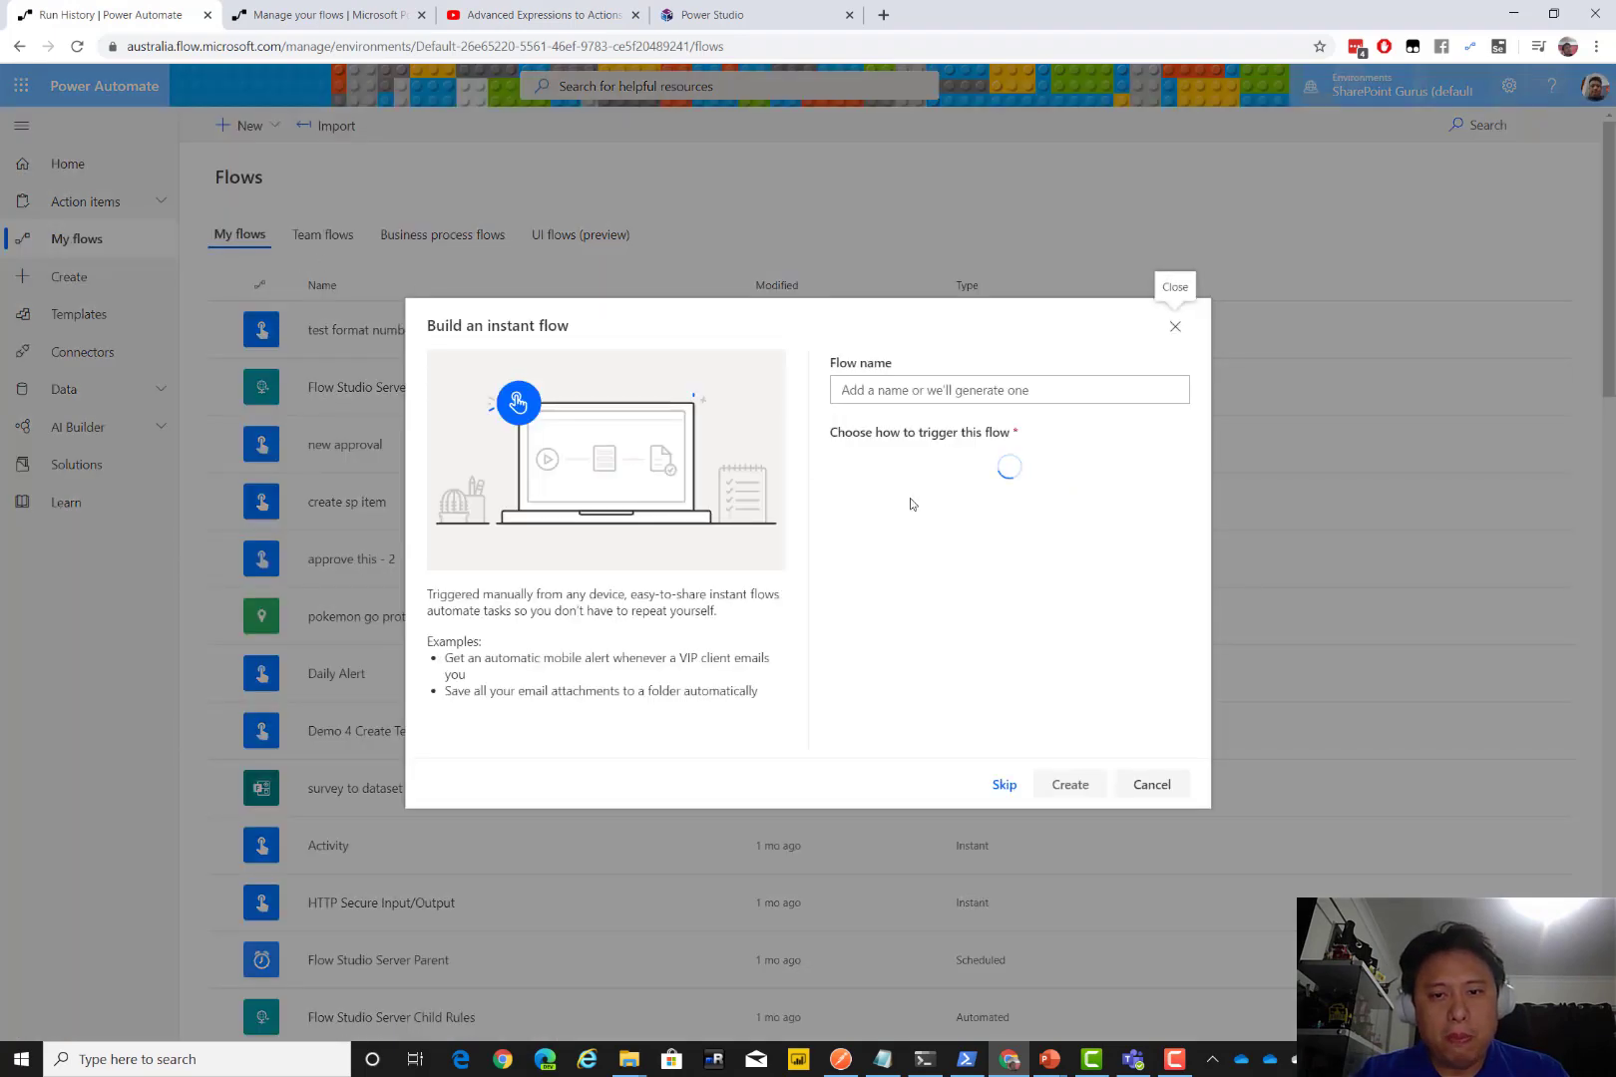
click(1071, 784)
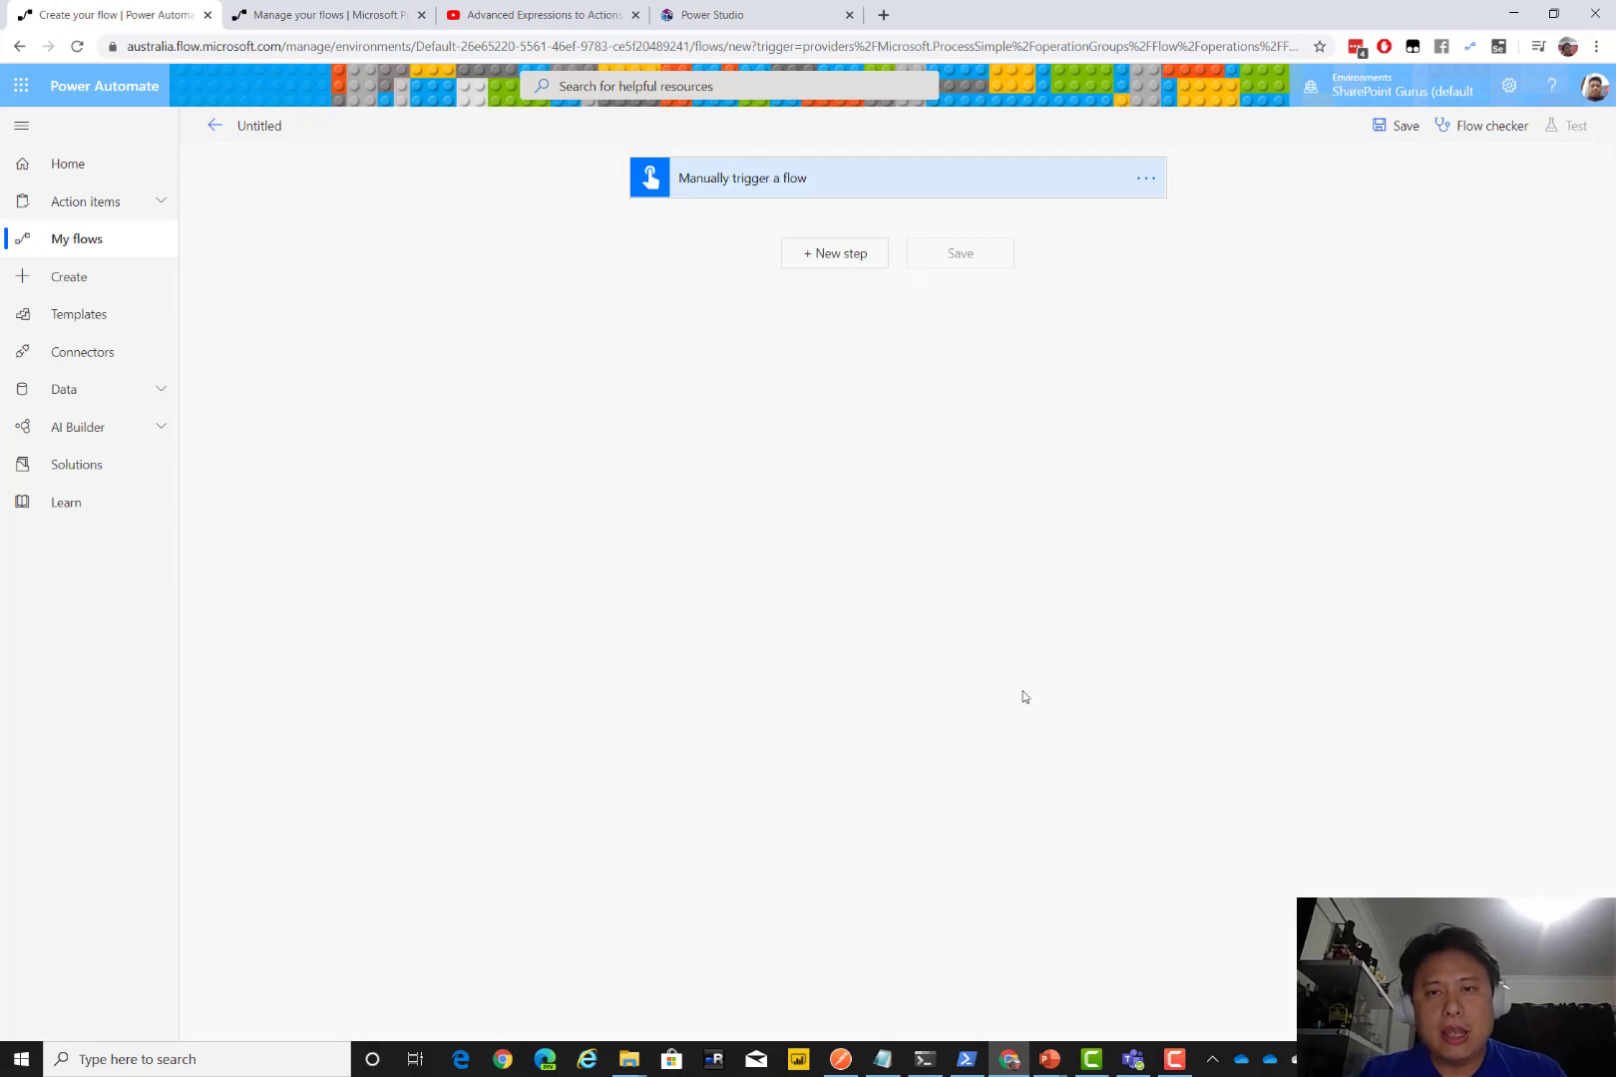
Add a new step below the manual trigger and search the actions for "format nu" and "number"
click(842, 266)
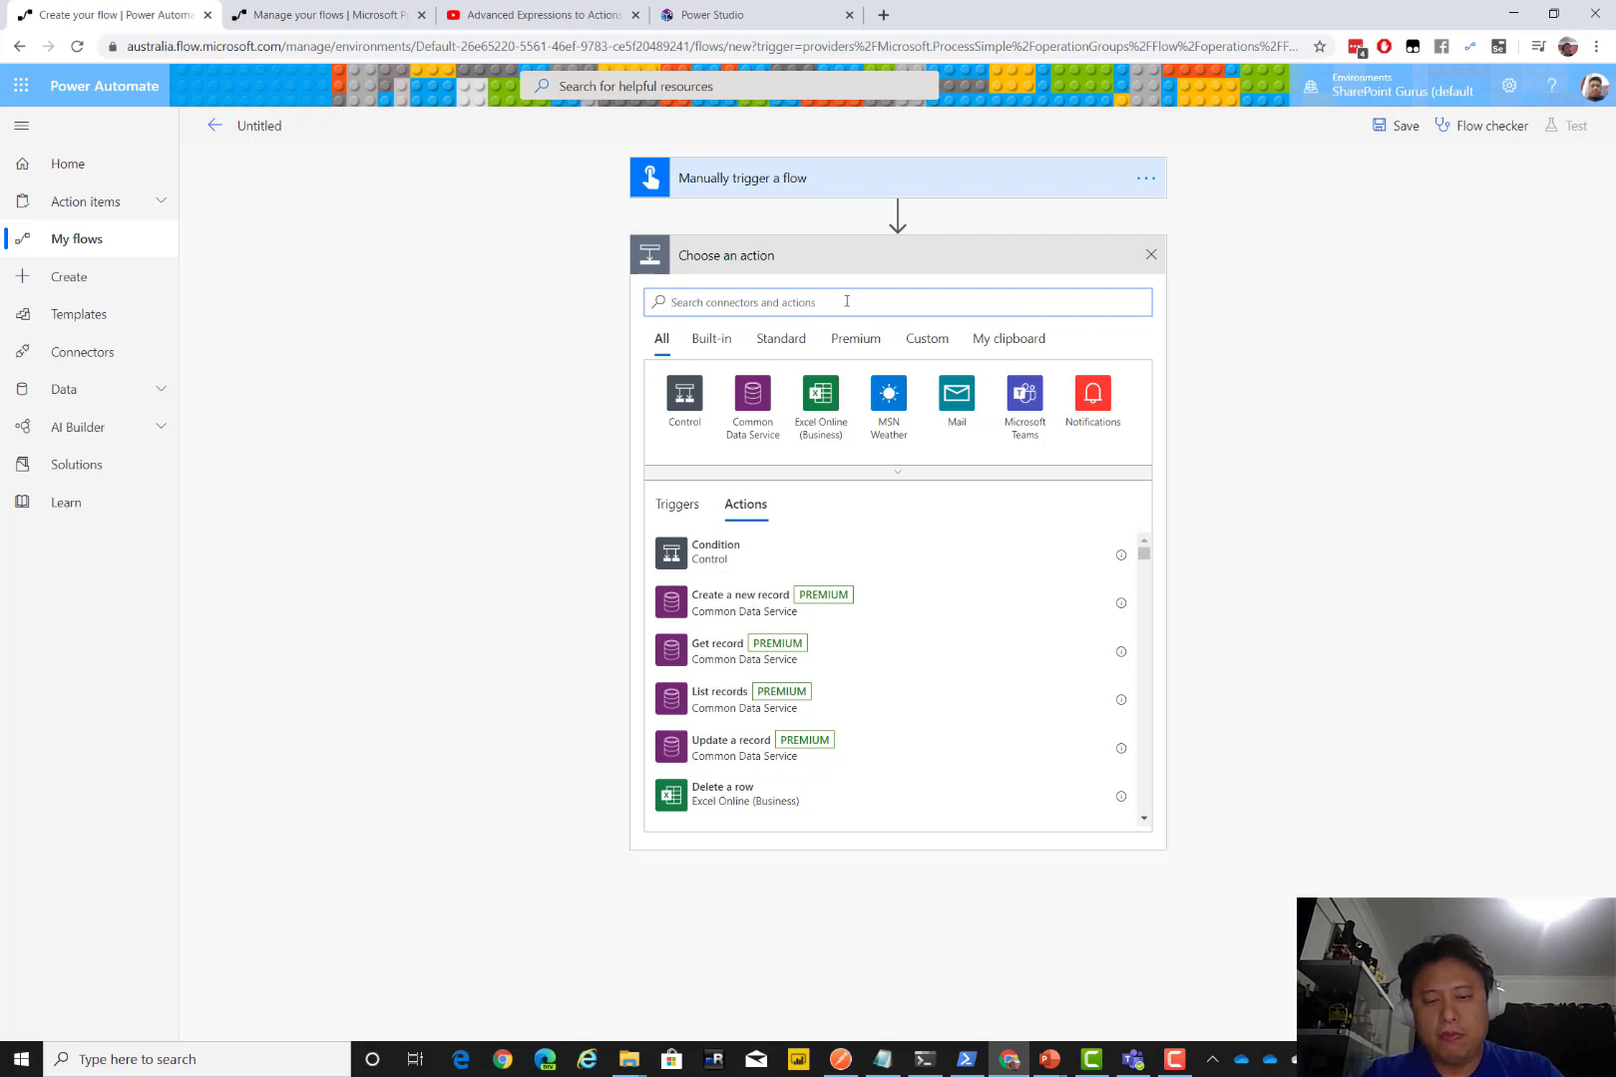
text(format nu)
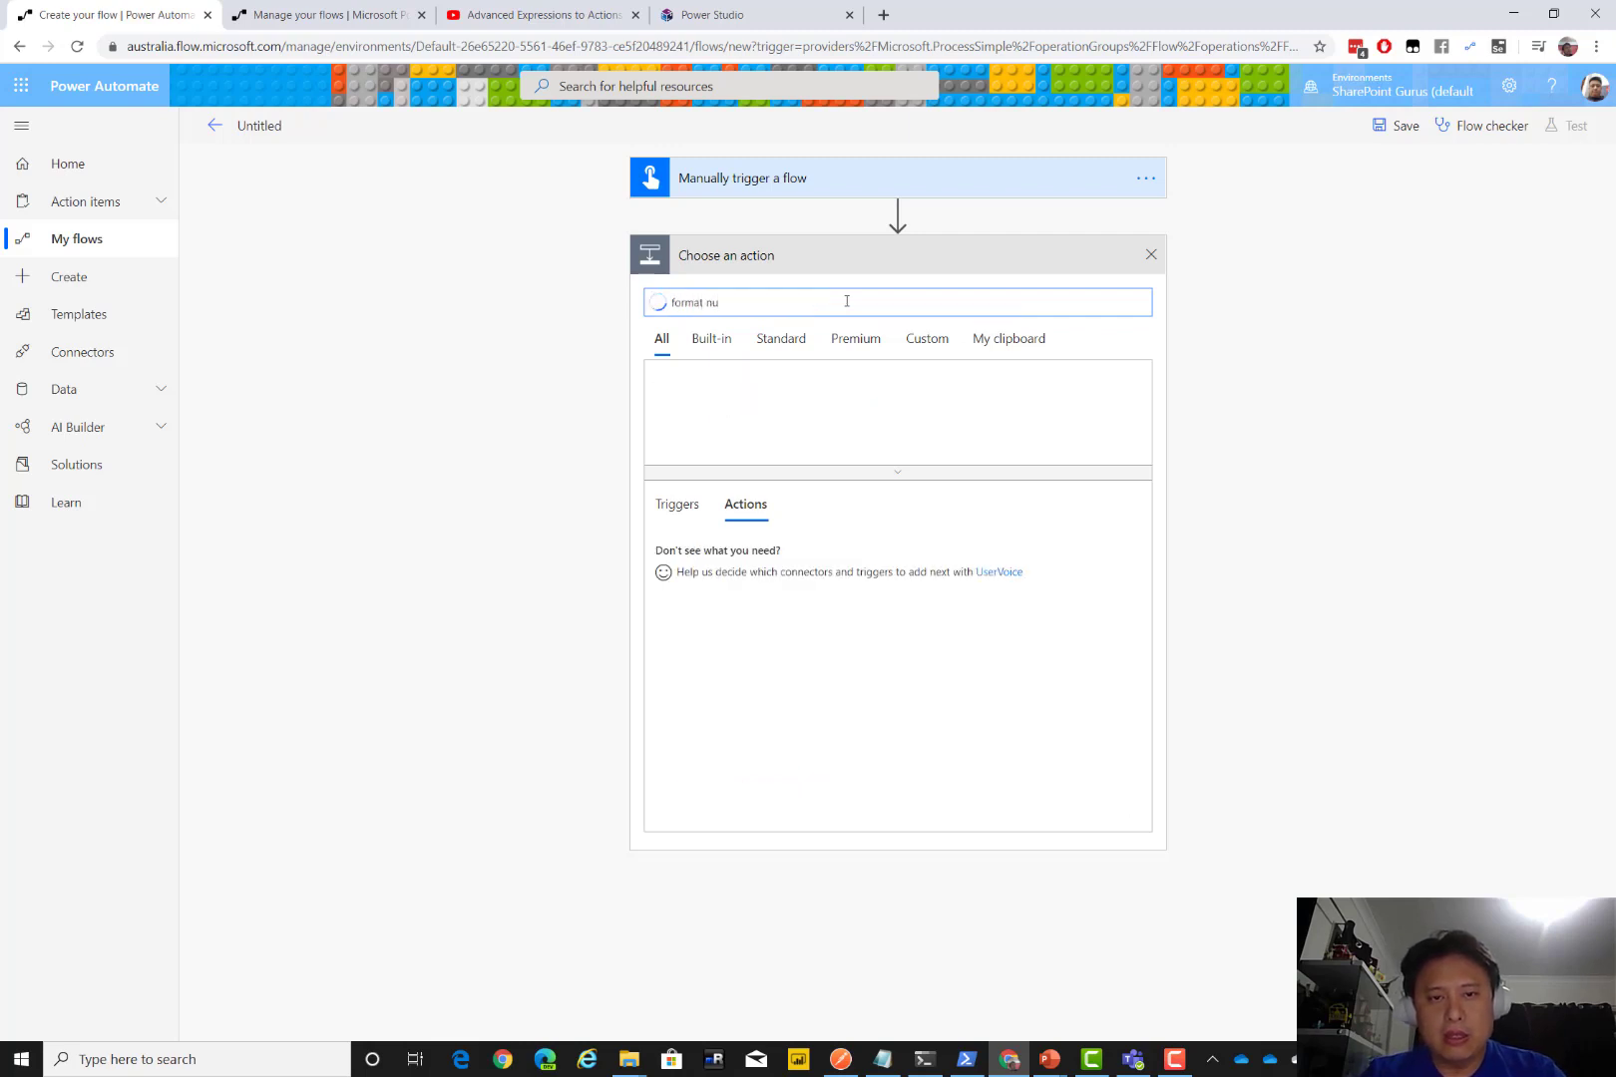
key(ctrl+a)
text(number)
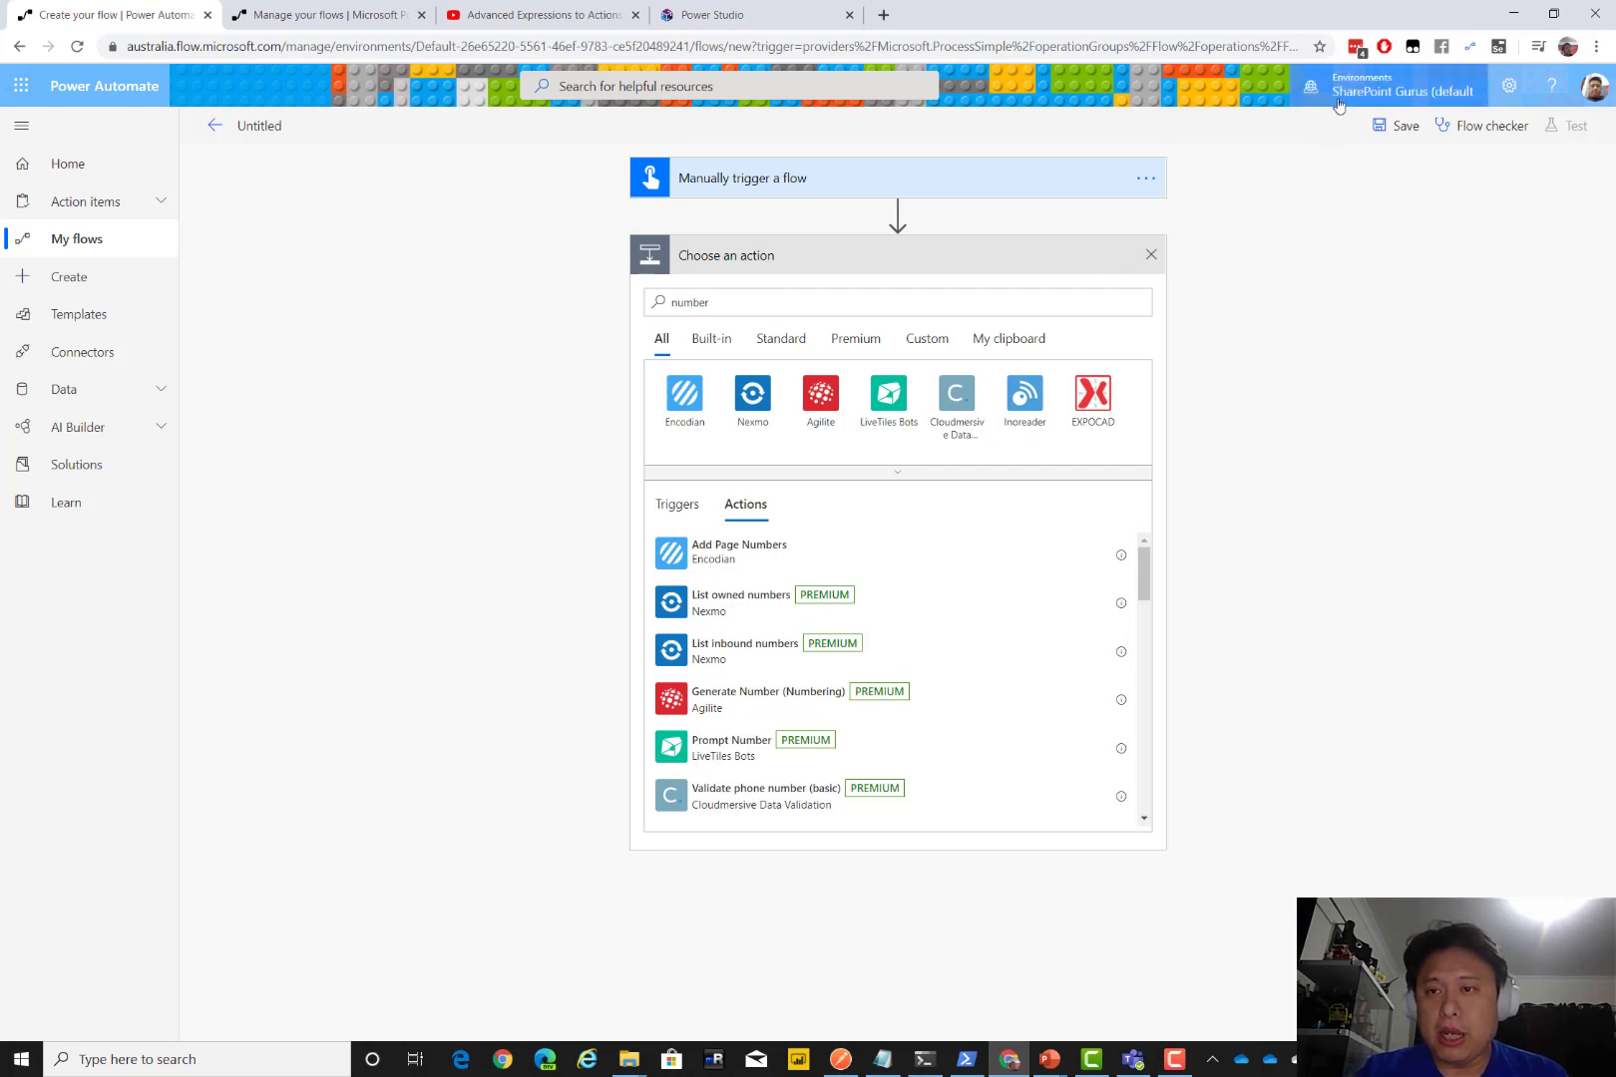
Check the available environments, switch to the browser tab for Flow Maker Preview, and create a blank instant flow with a manual trigger there
click(1382, 98)
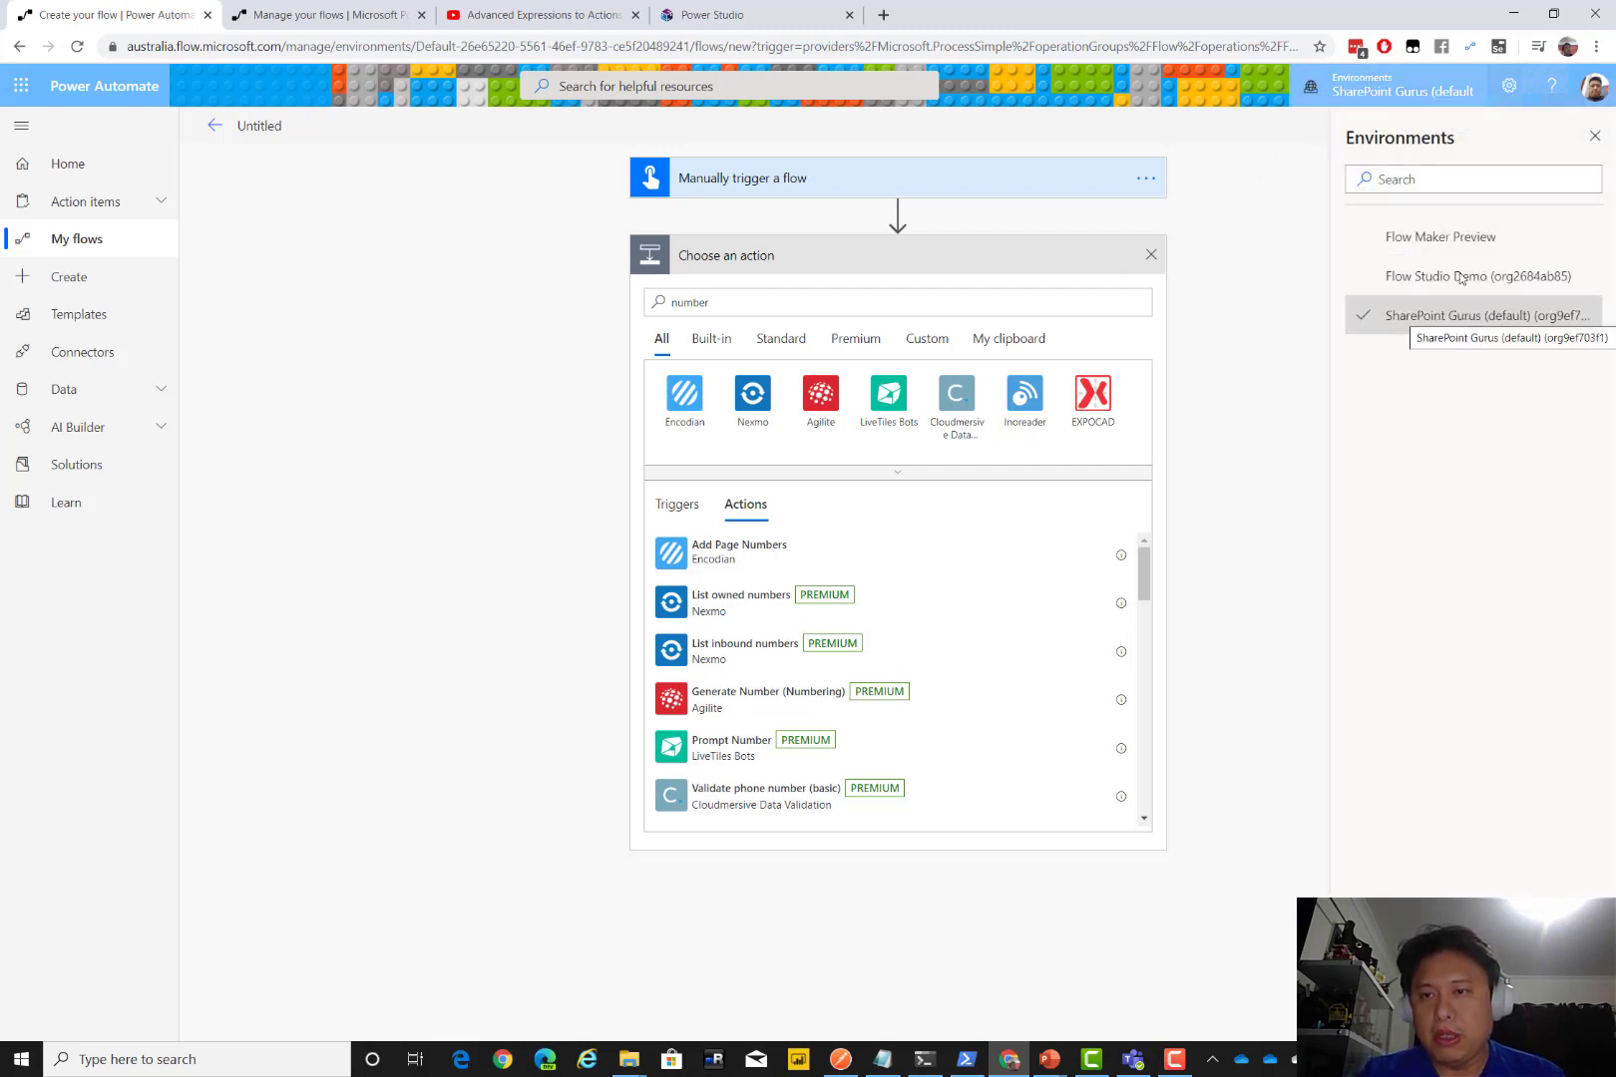
click(265, 15)
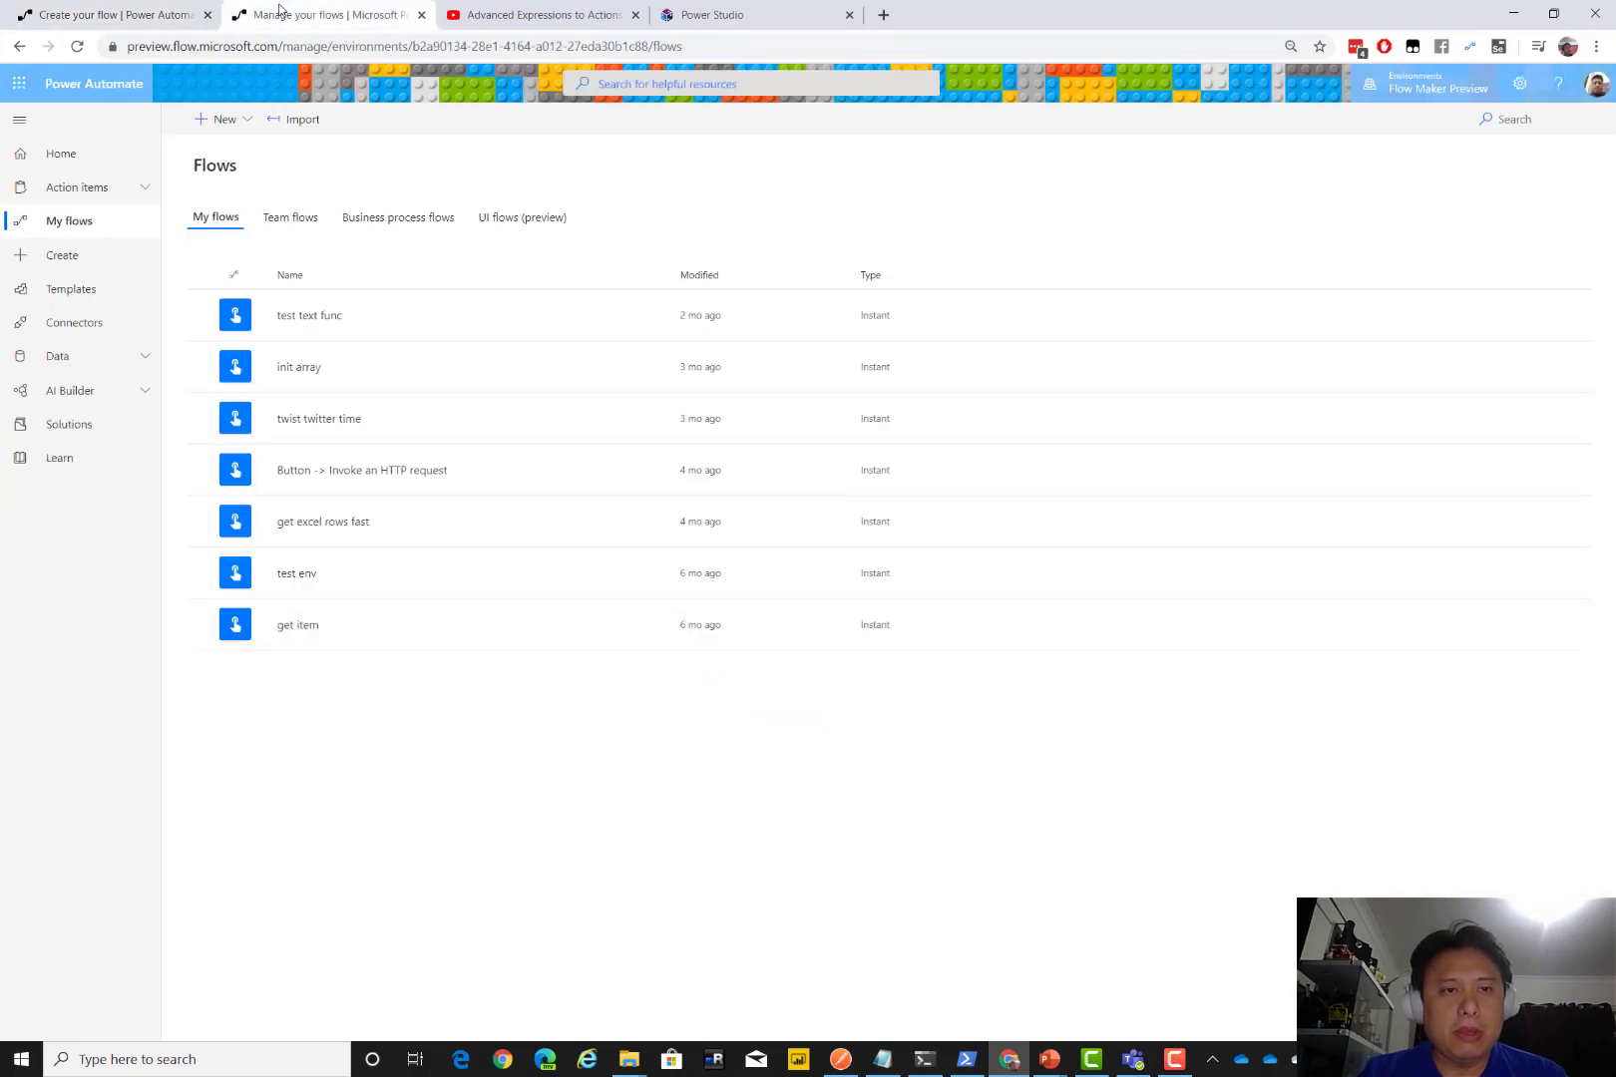
click(1452, 92)
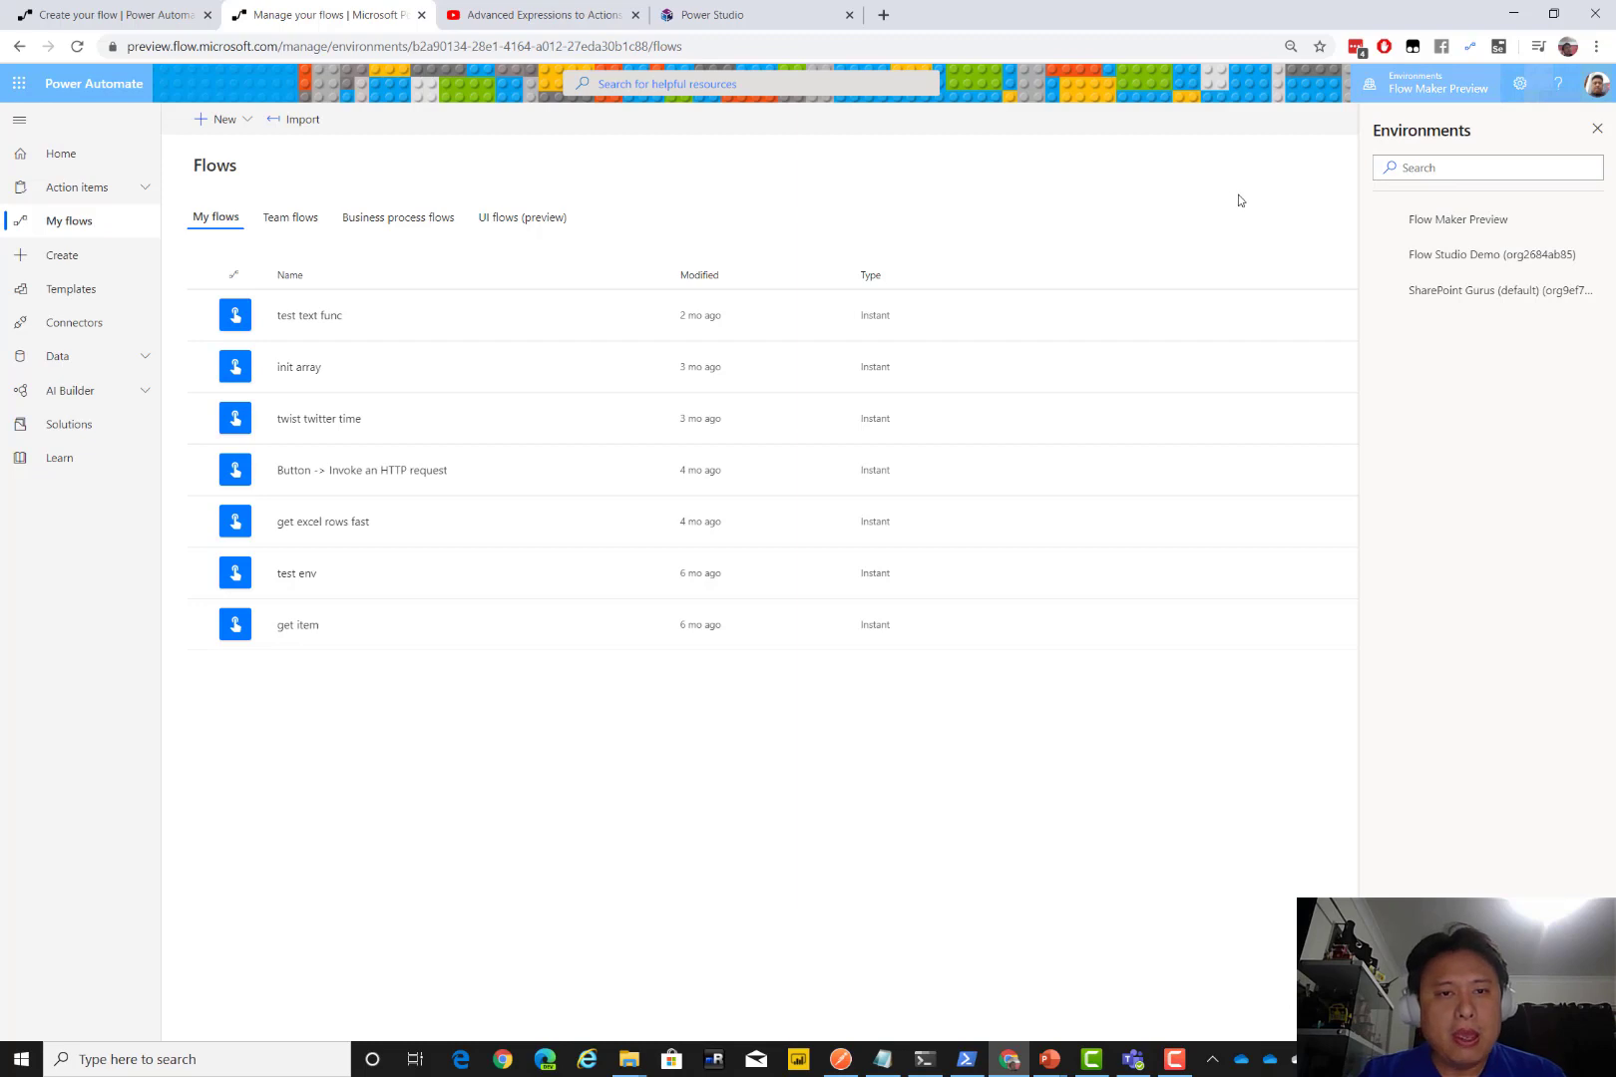
click(222, 120)
click(271, 224)
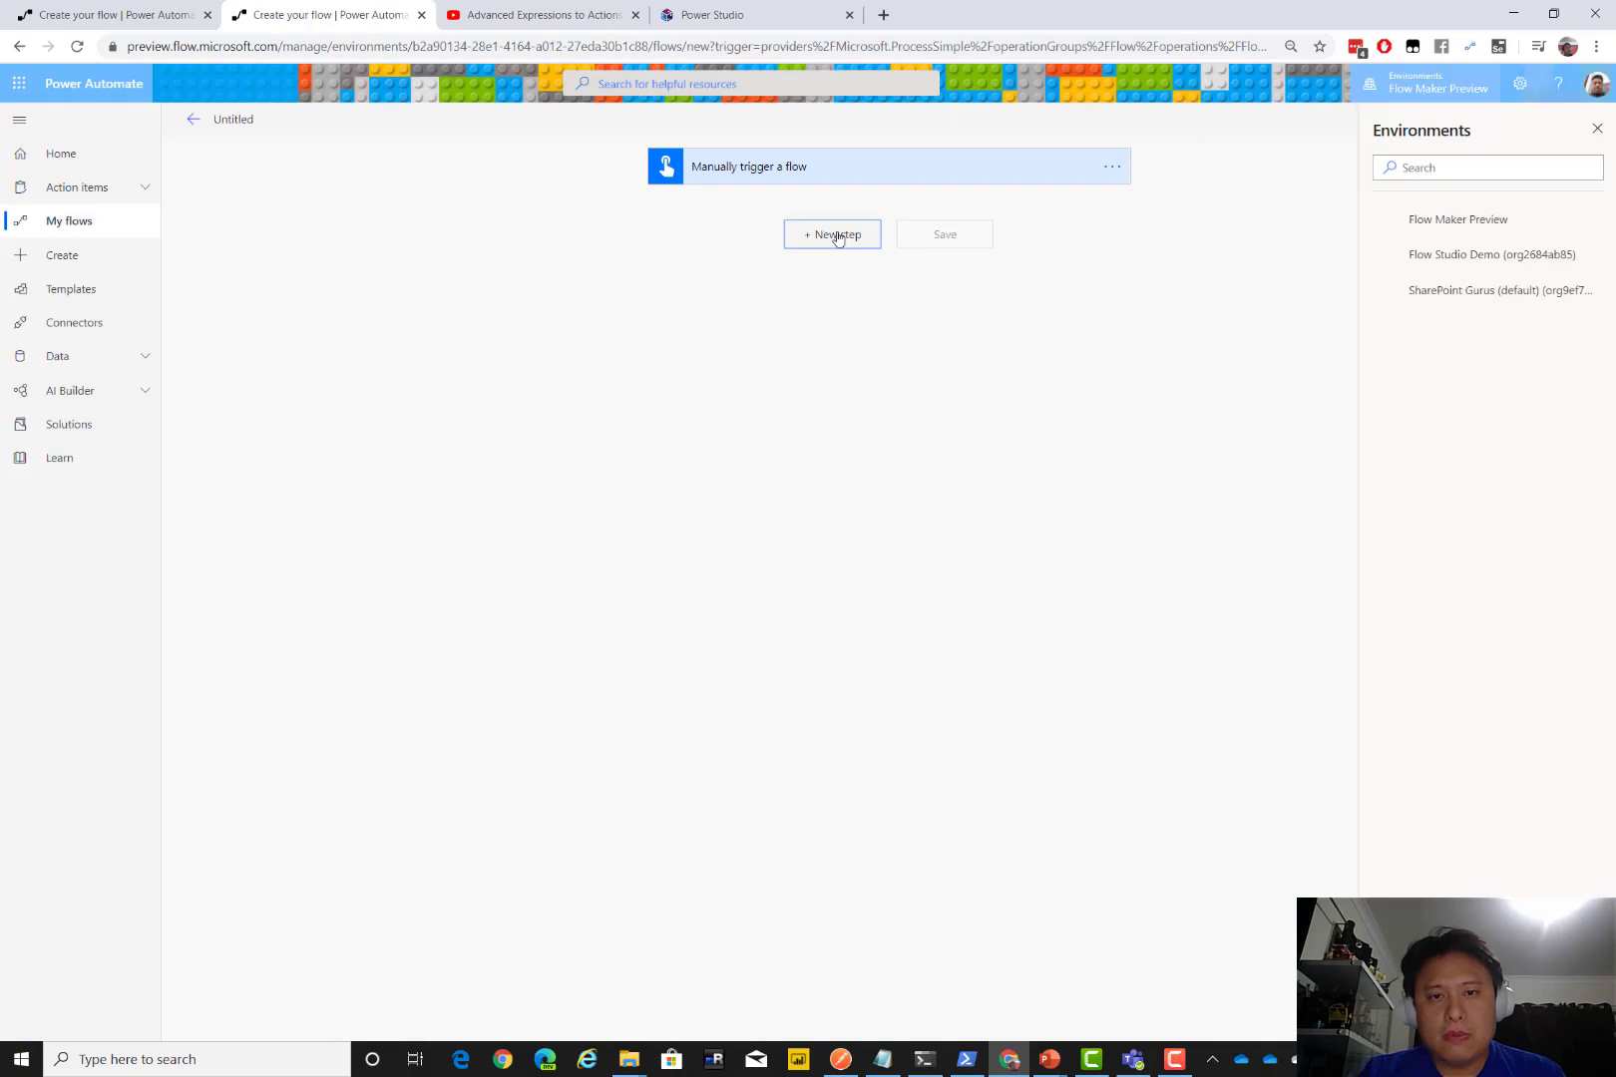
Add the Format number action from Number Functions as a new step below the manual trigger
click(834, 235)
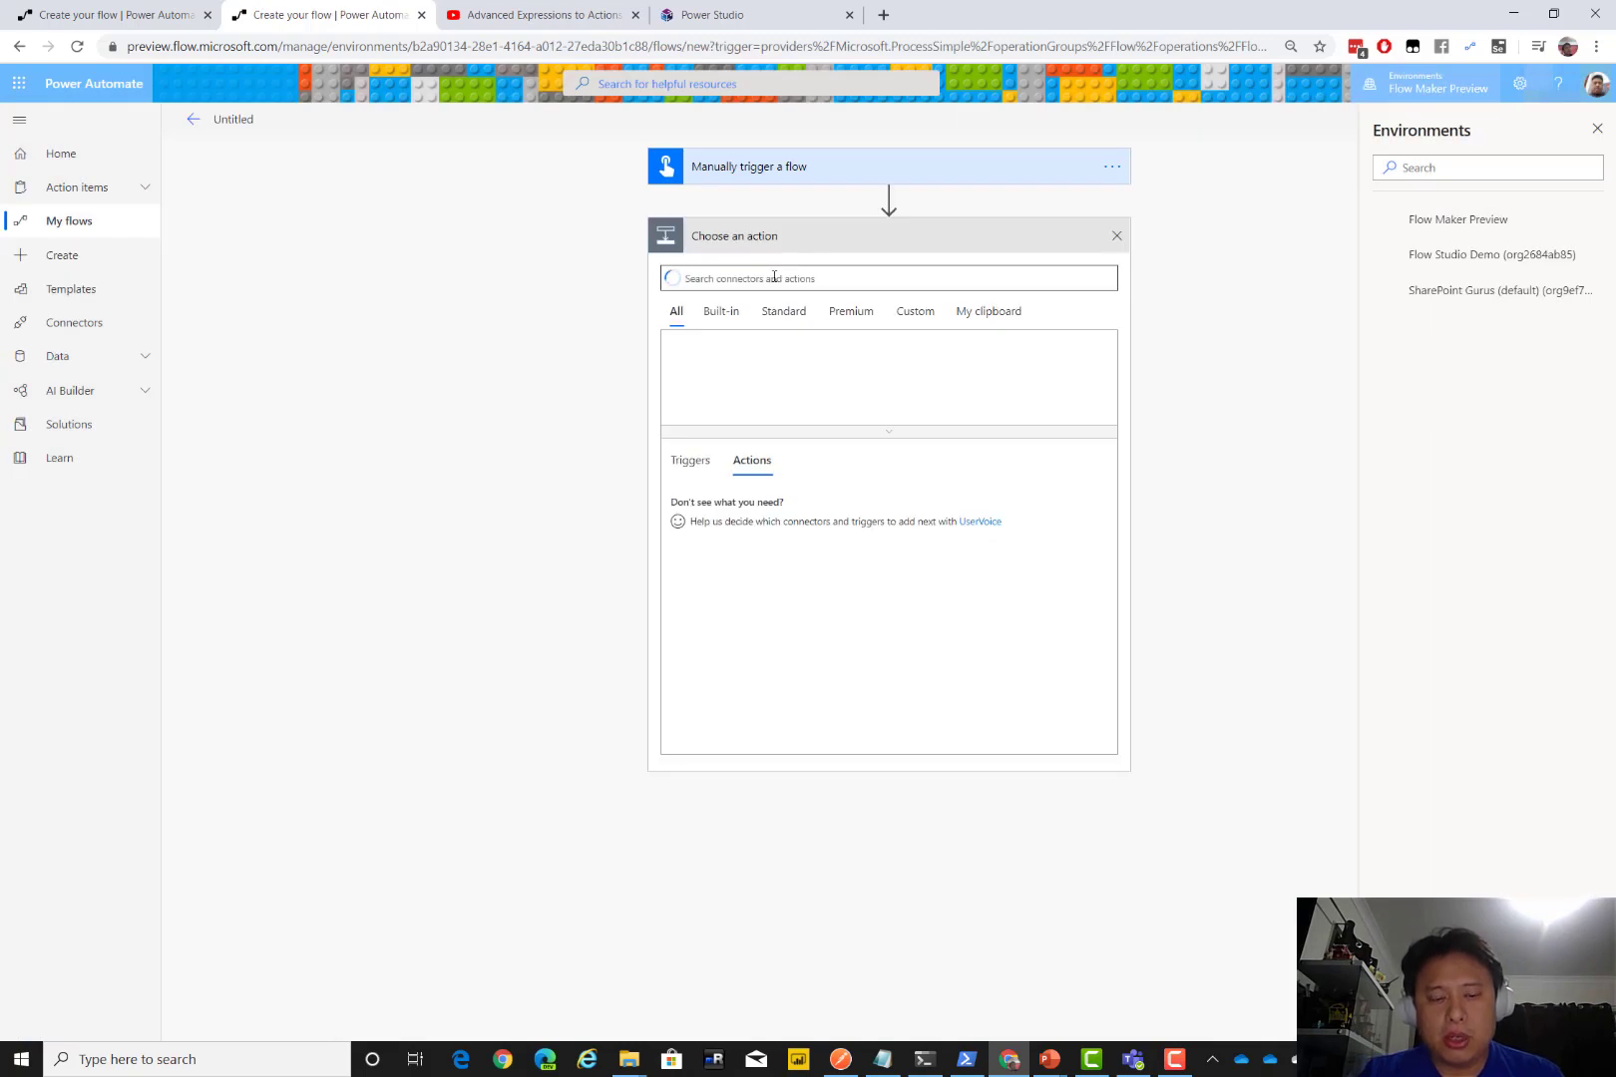
text(format nu)
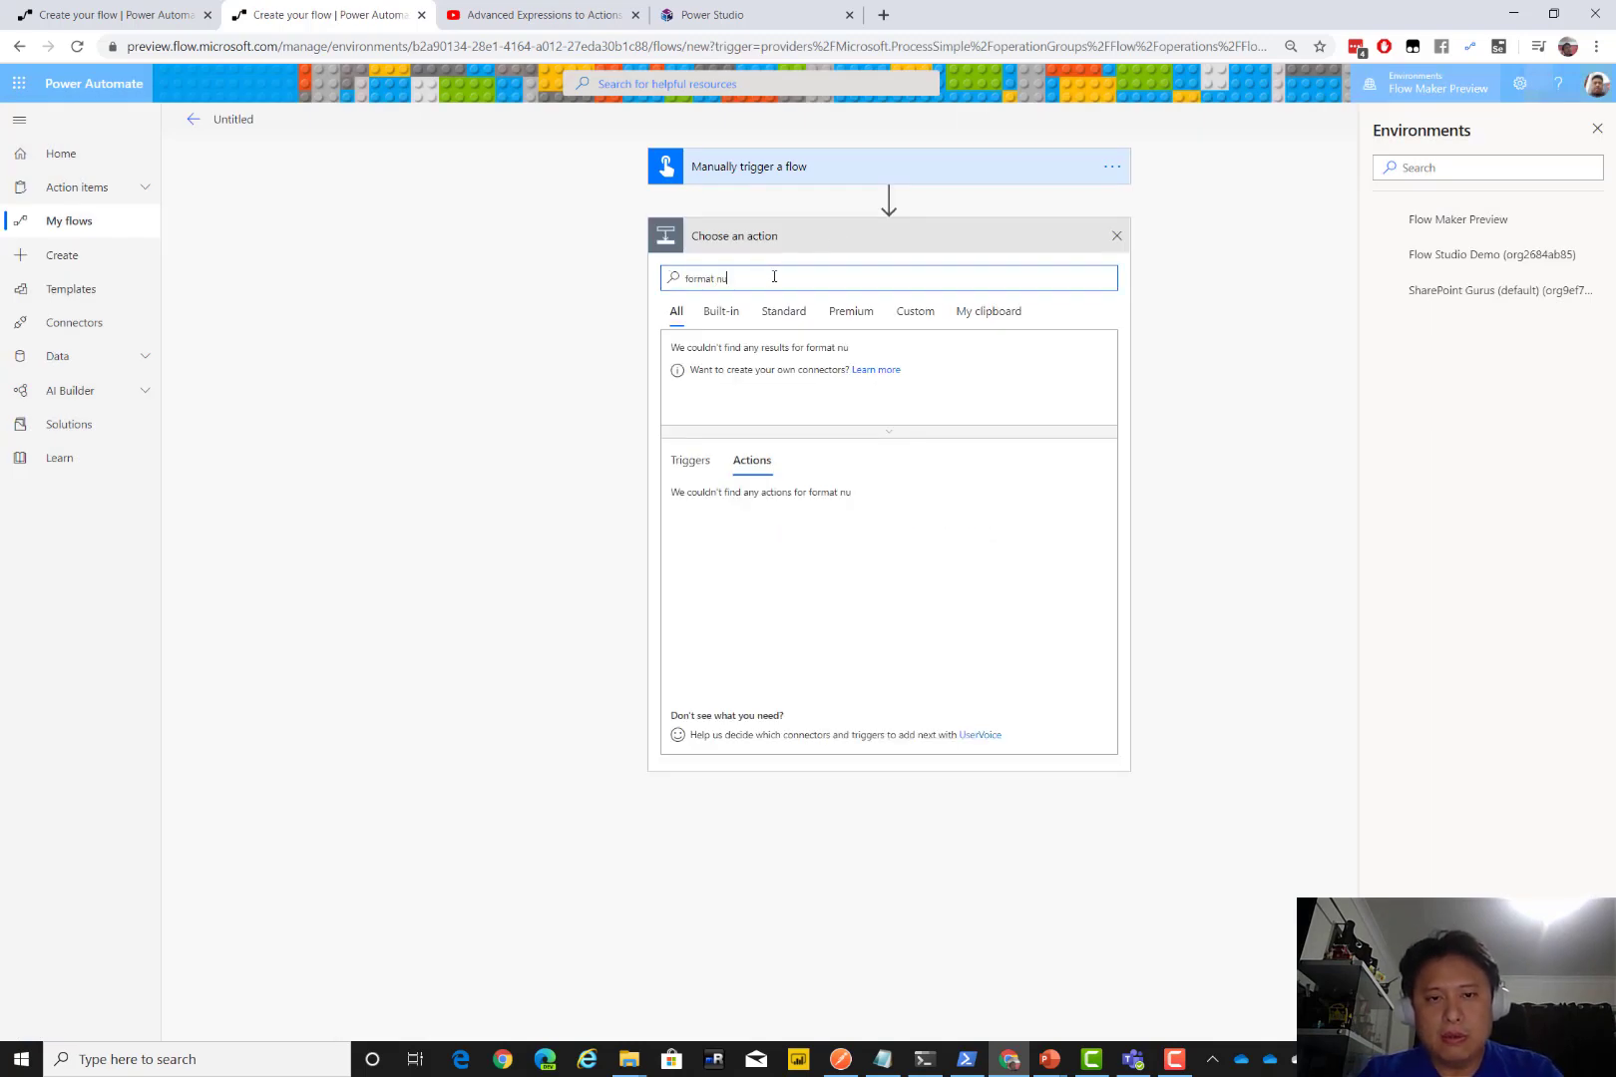
text(mb)
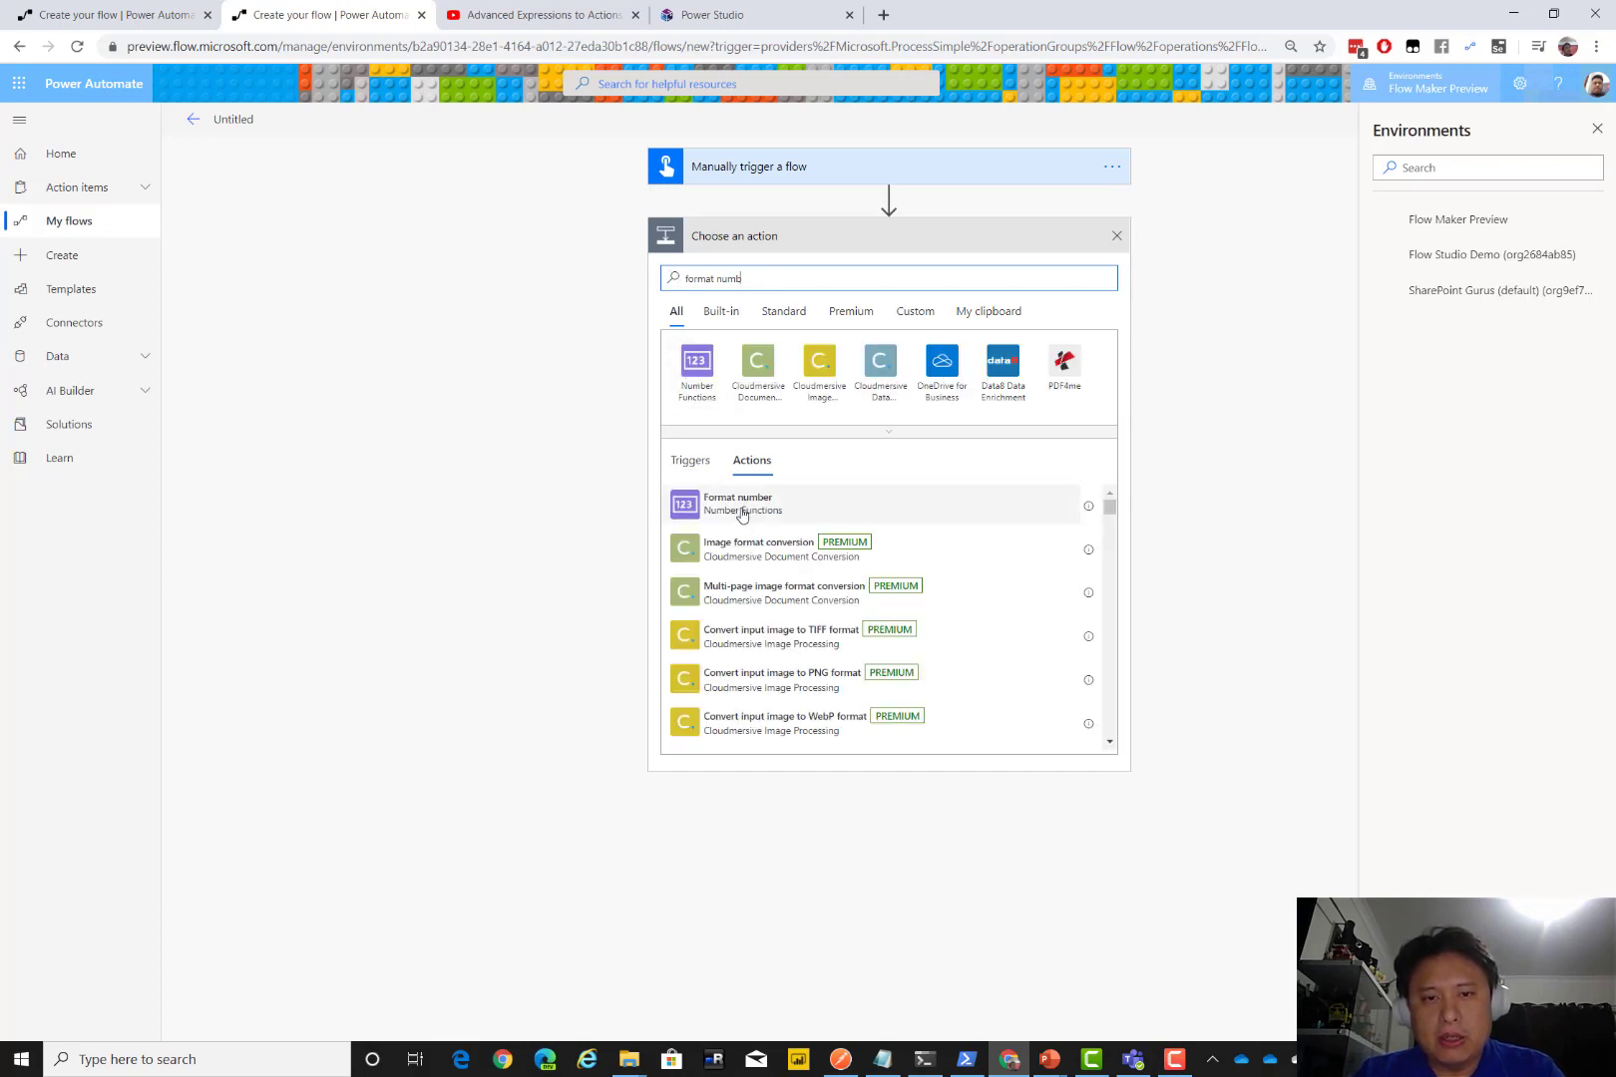
click(740, 508)
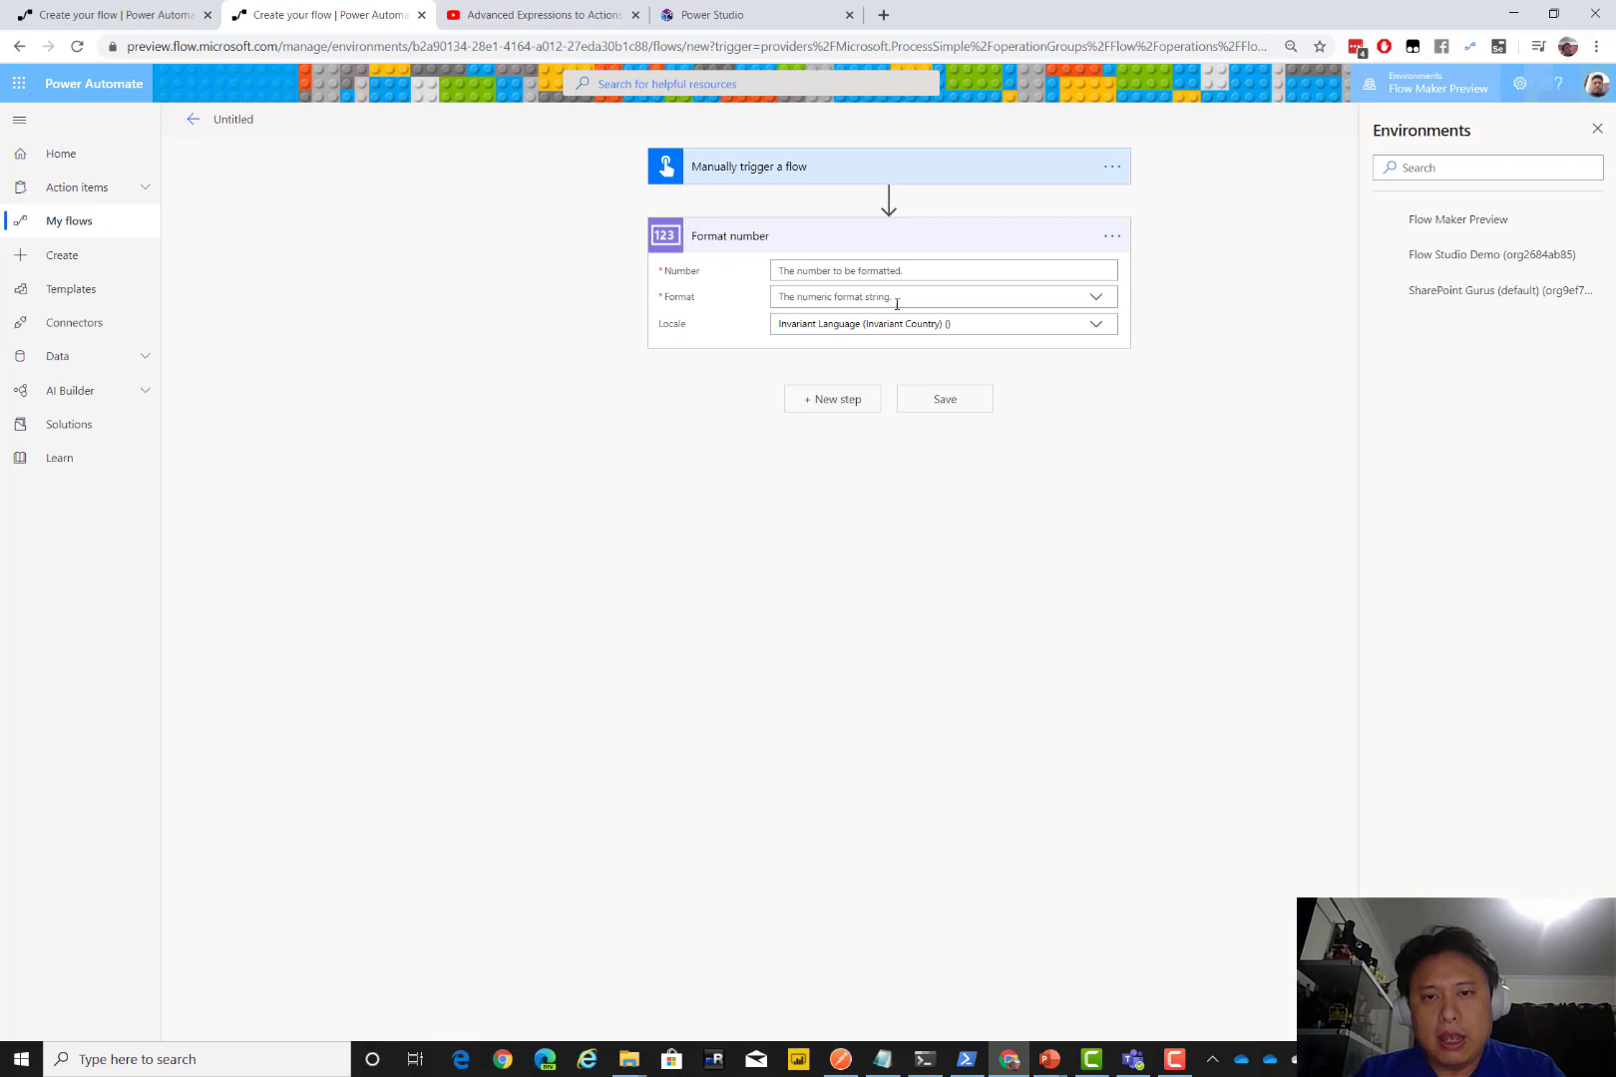
Set the Format number action's Number to 123.456, Format to -1,234.00 and Locale to English (Australia) (en-AU)
click(928, 271)
text(123.456)
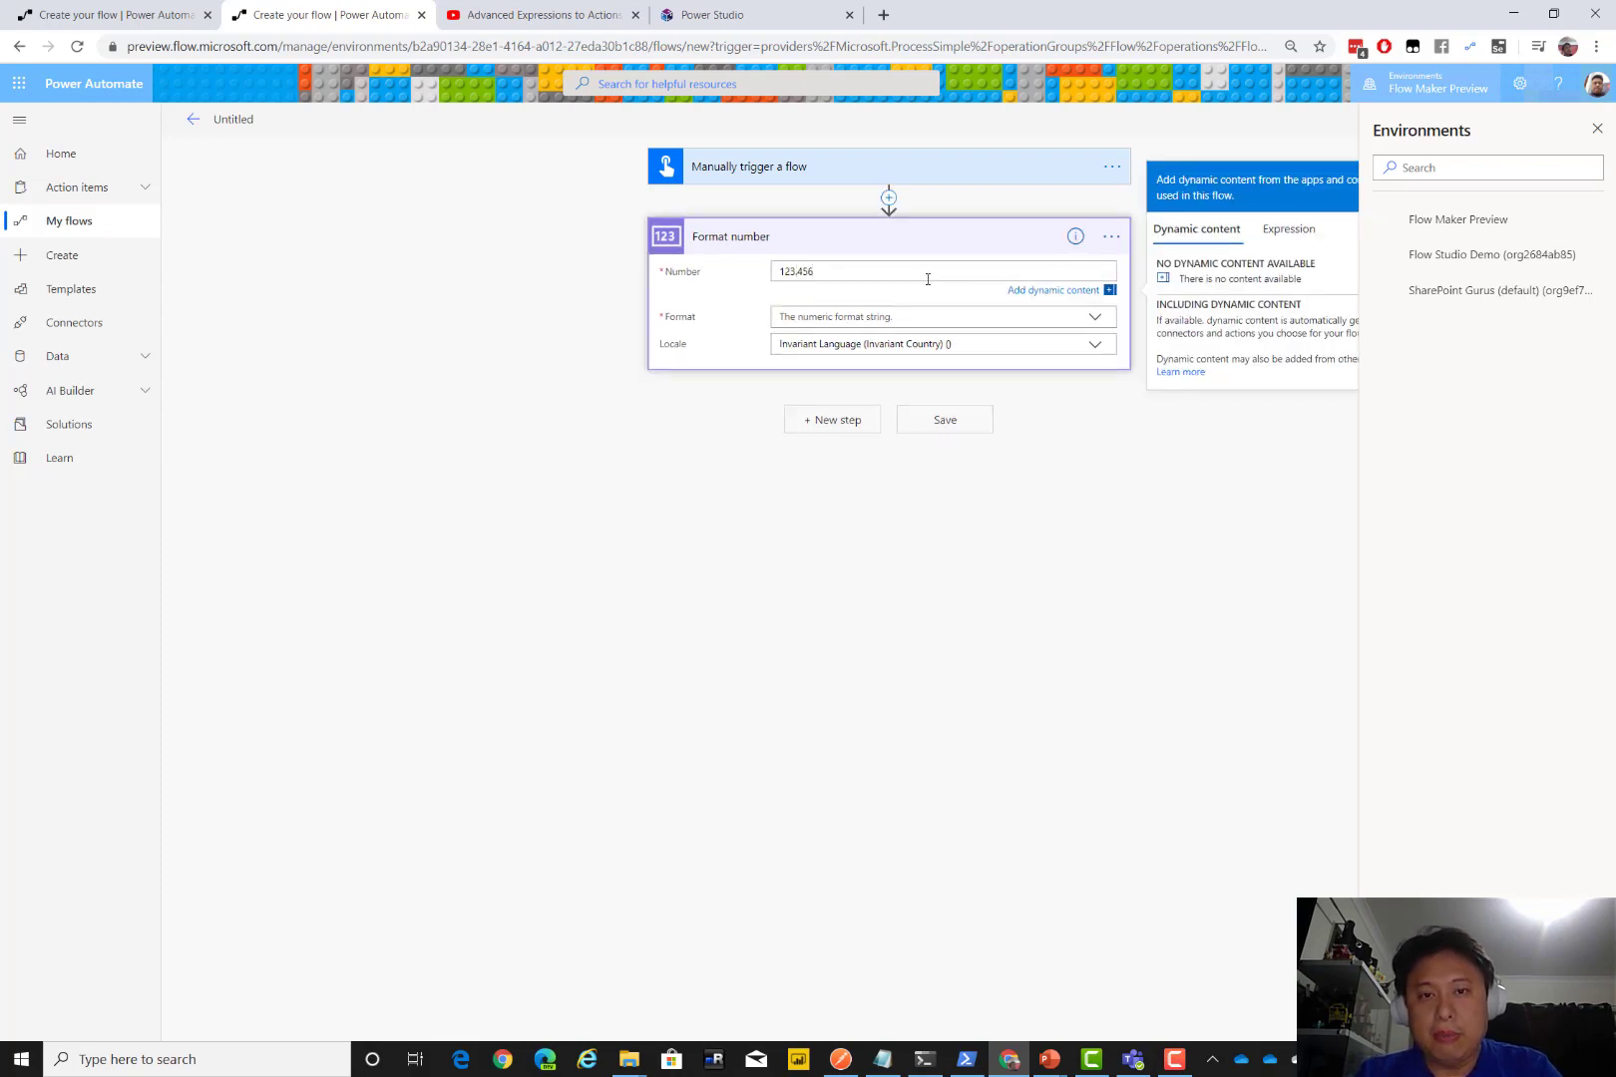
click(916, 318)
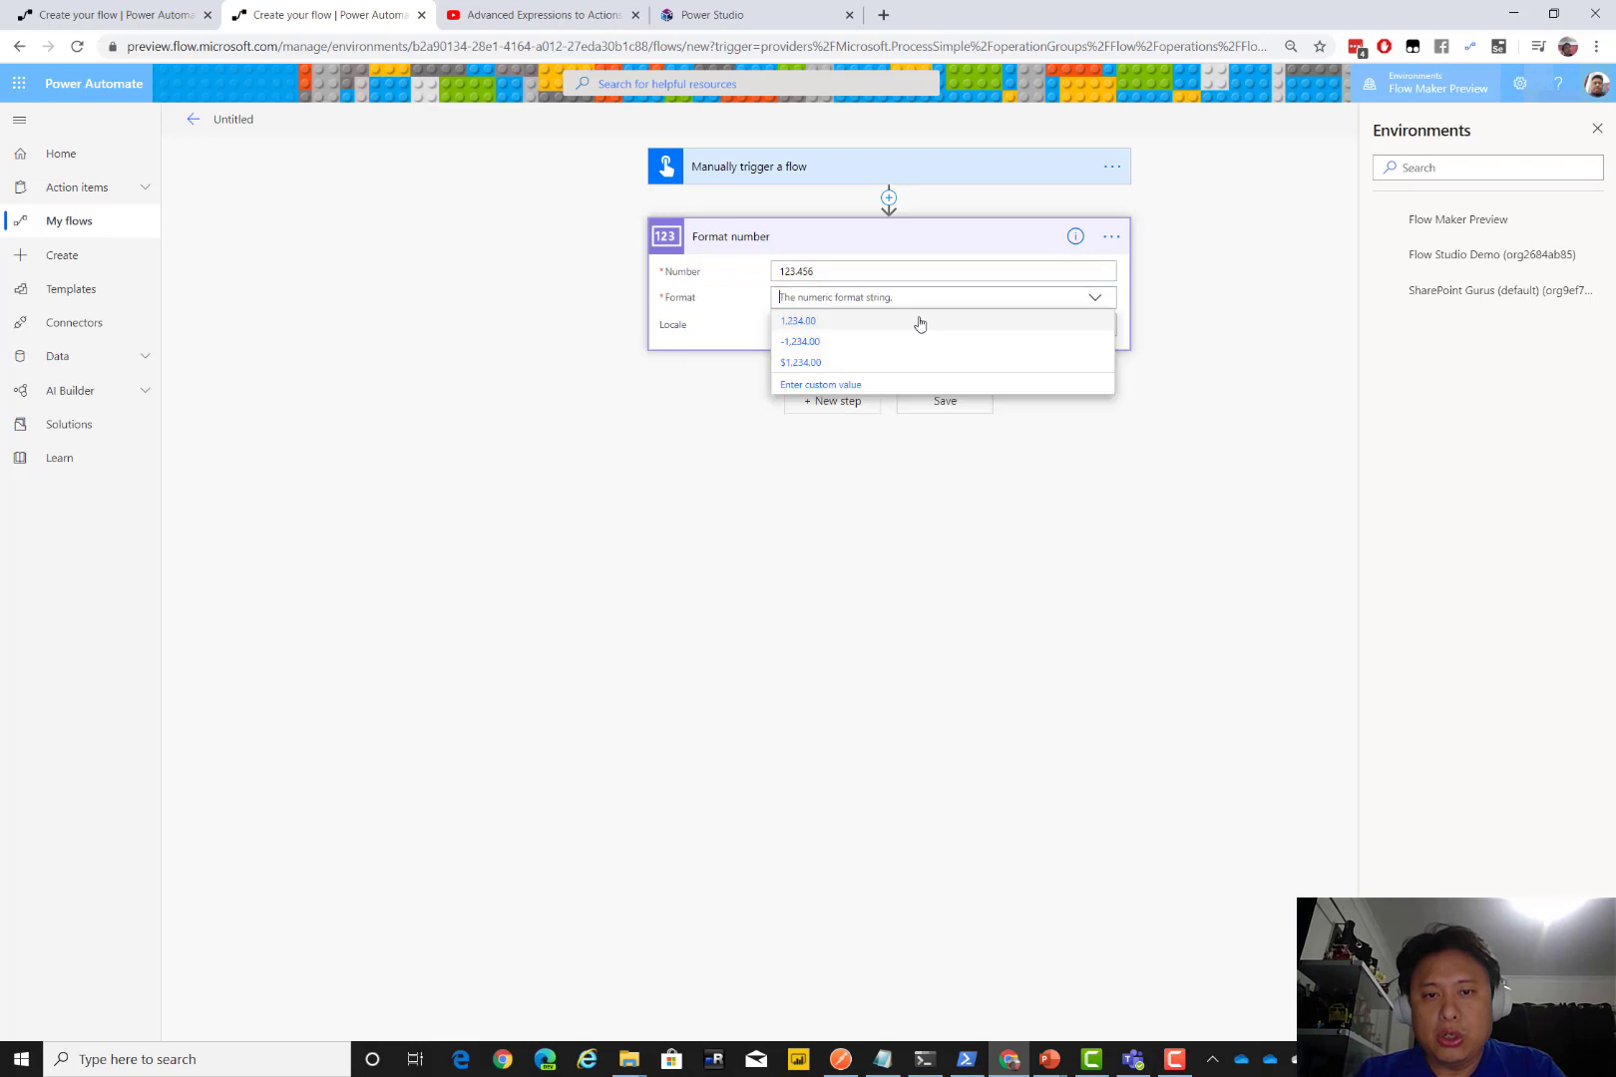
click(863, 349)
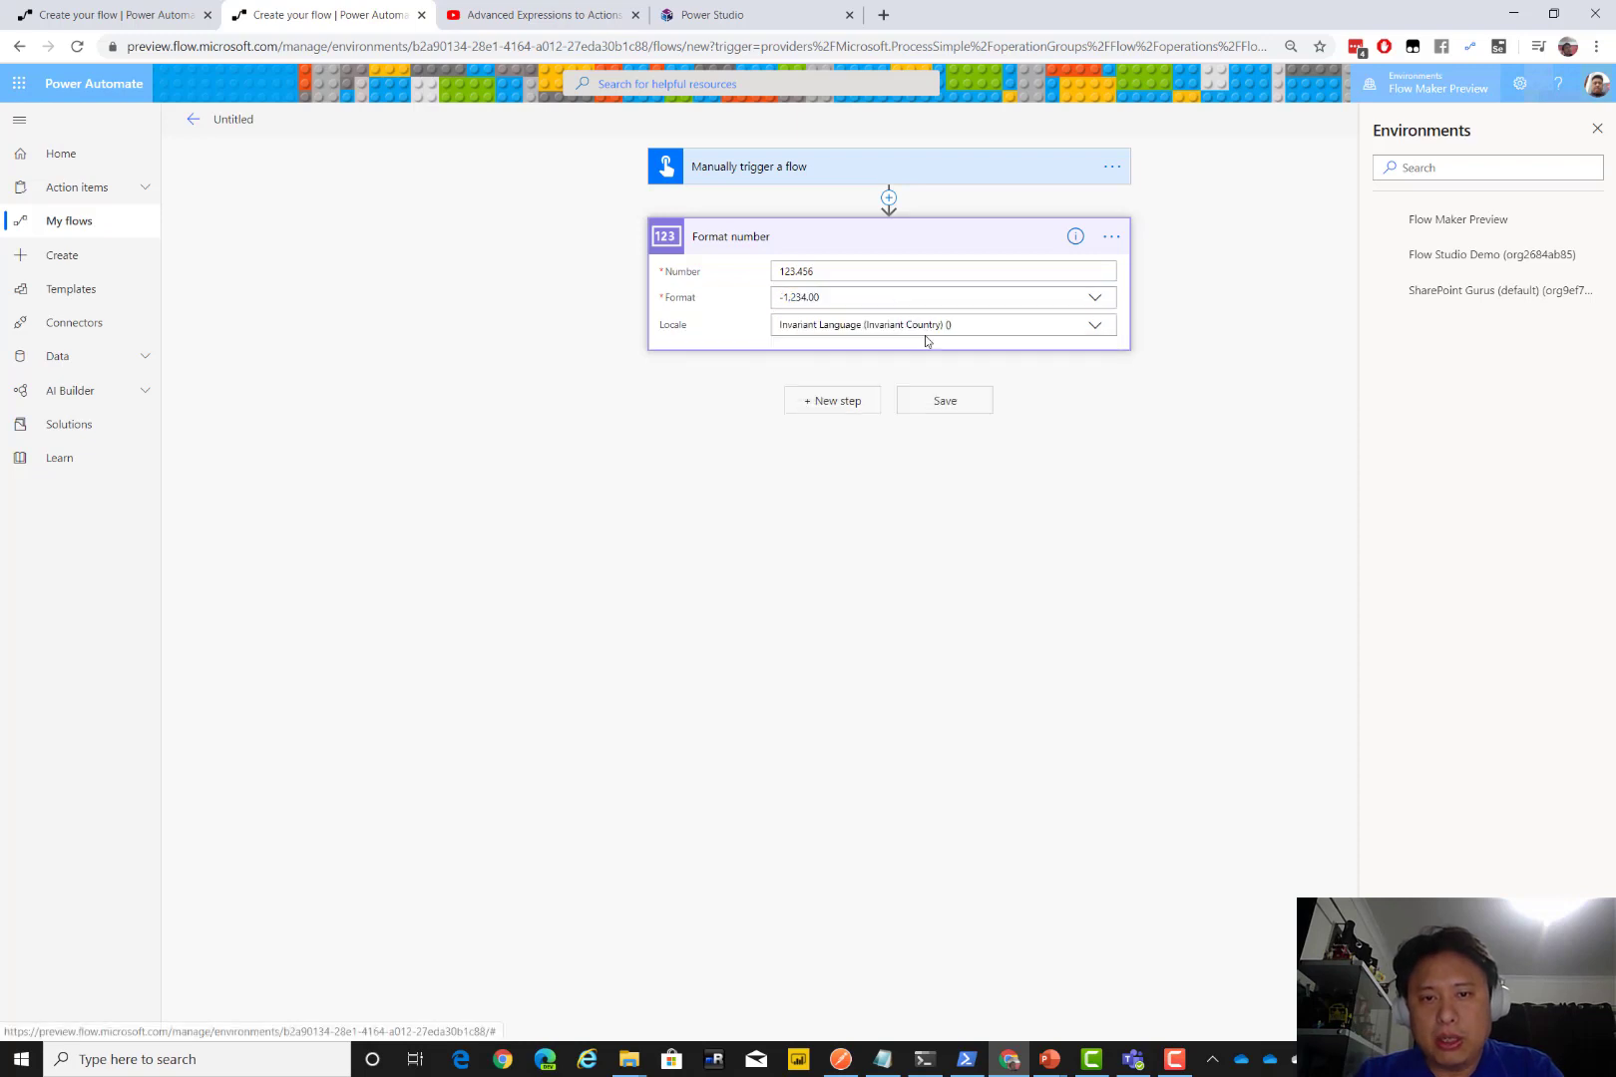
click(1095, 327)
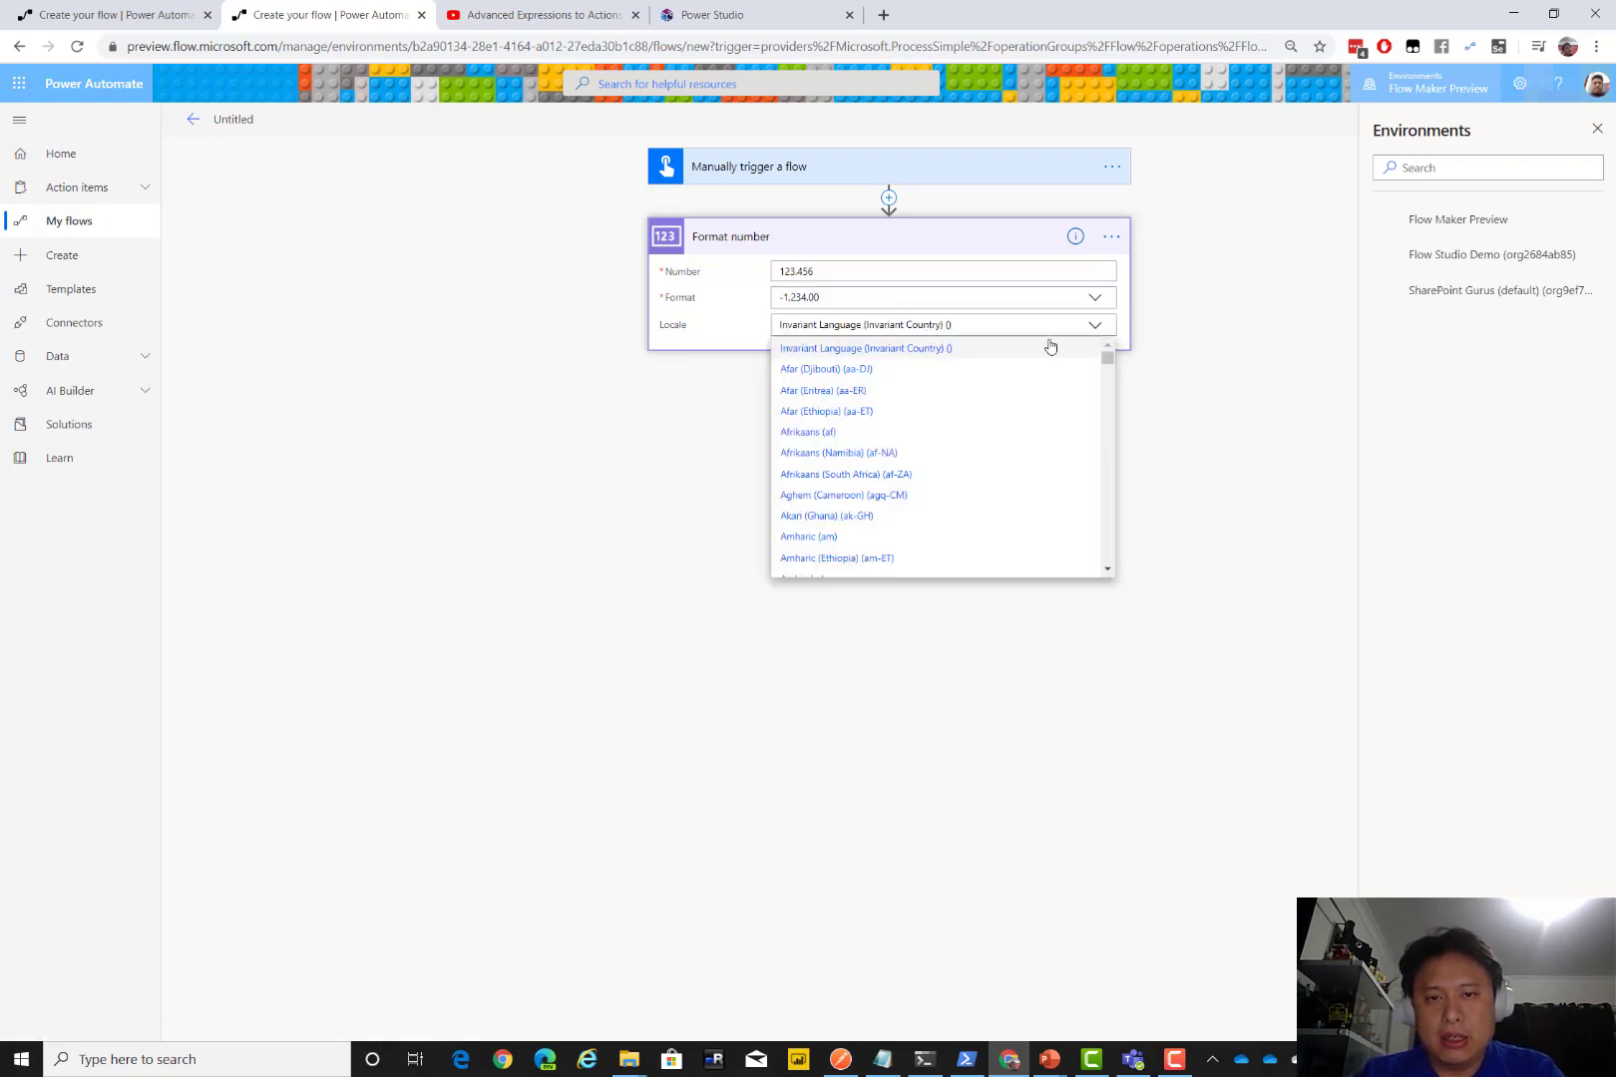
key(ctrl+a)
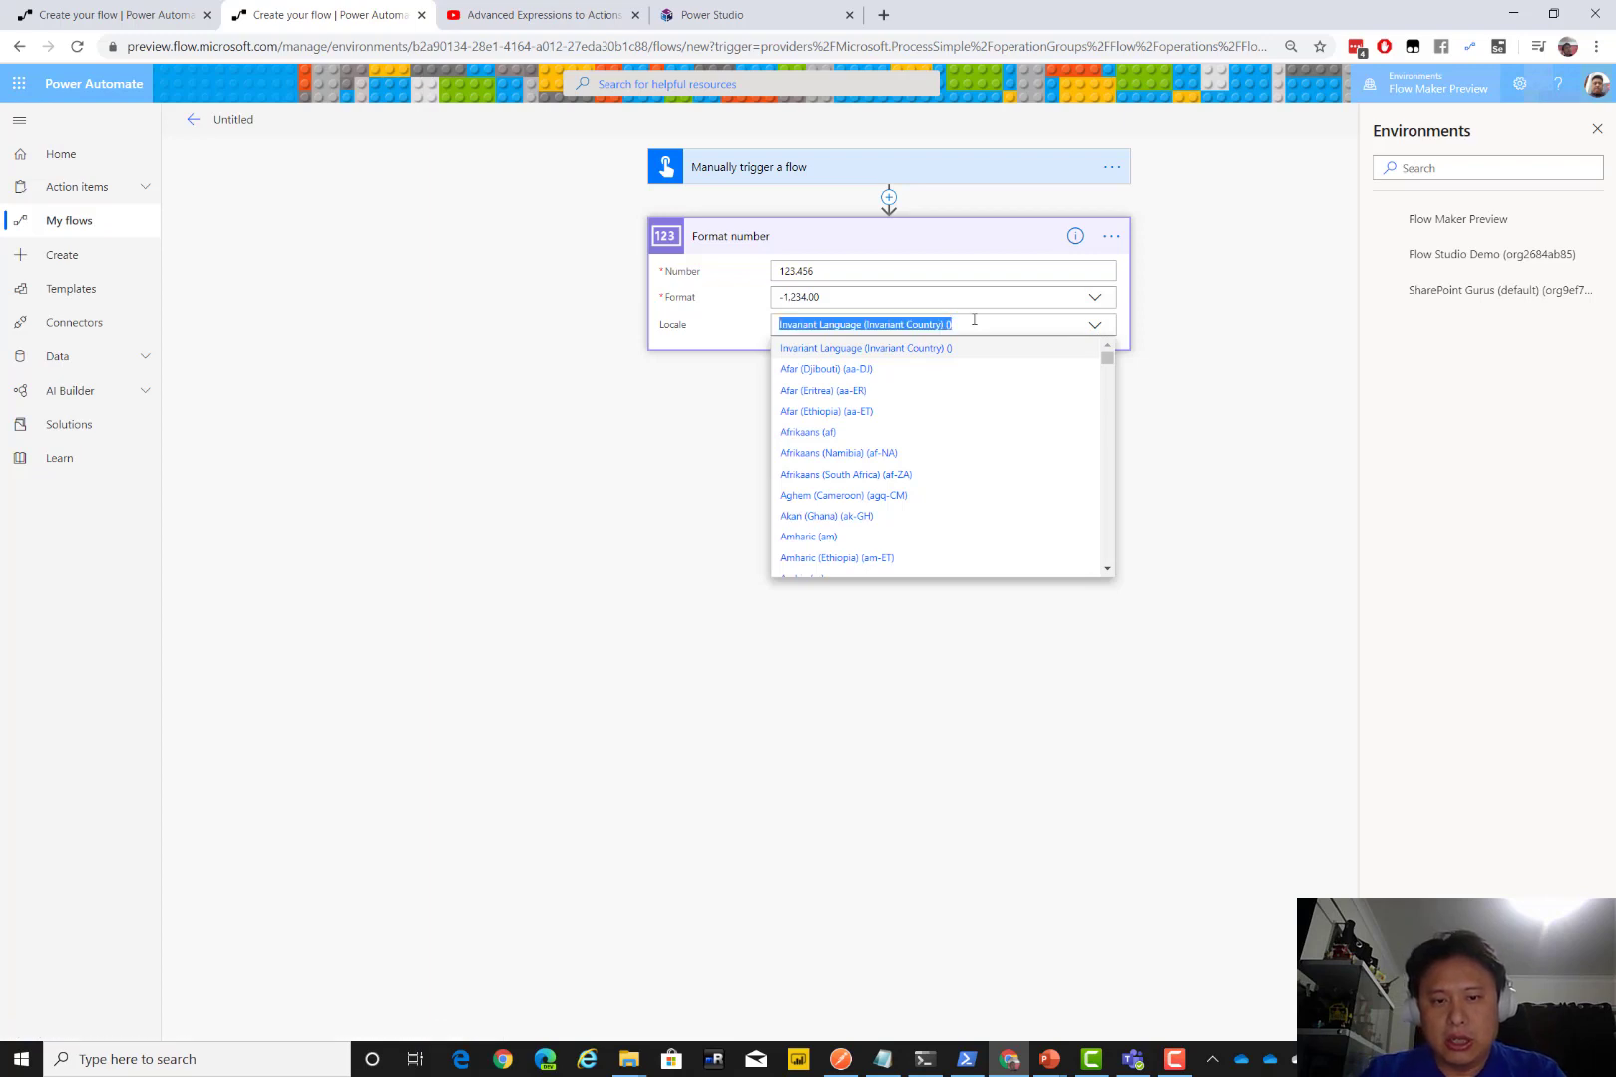
text(en-au)
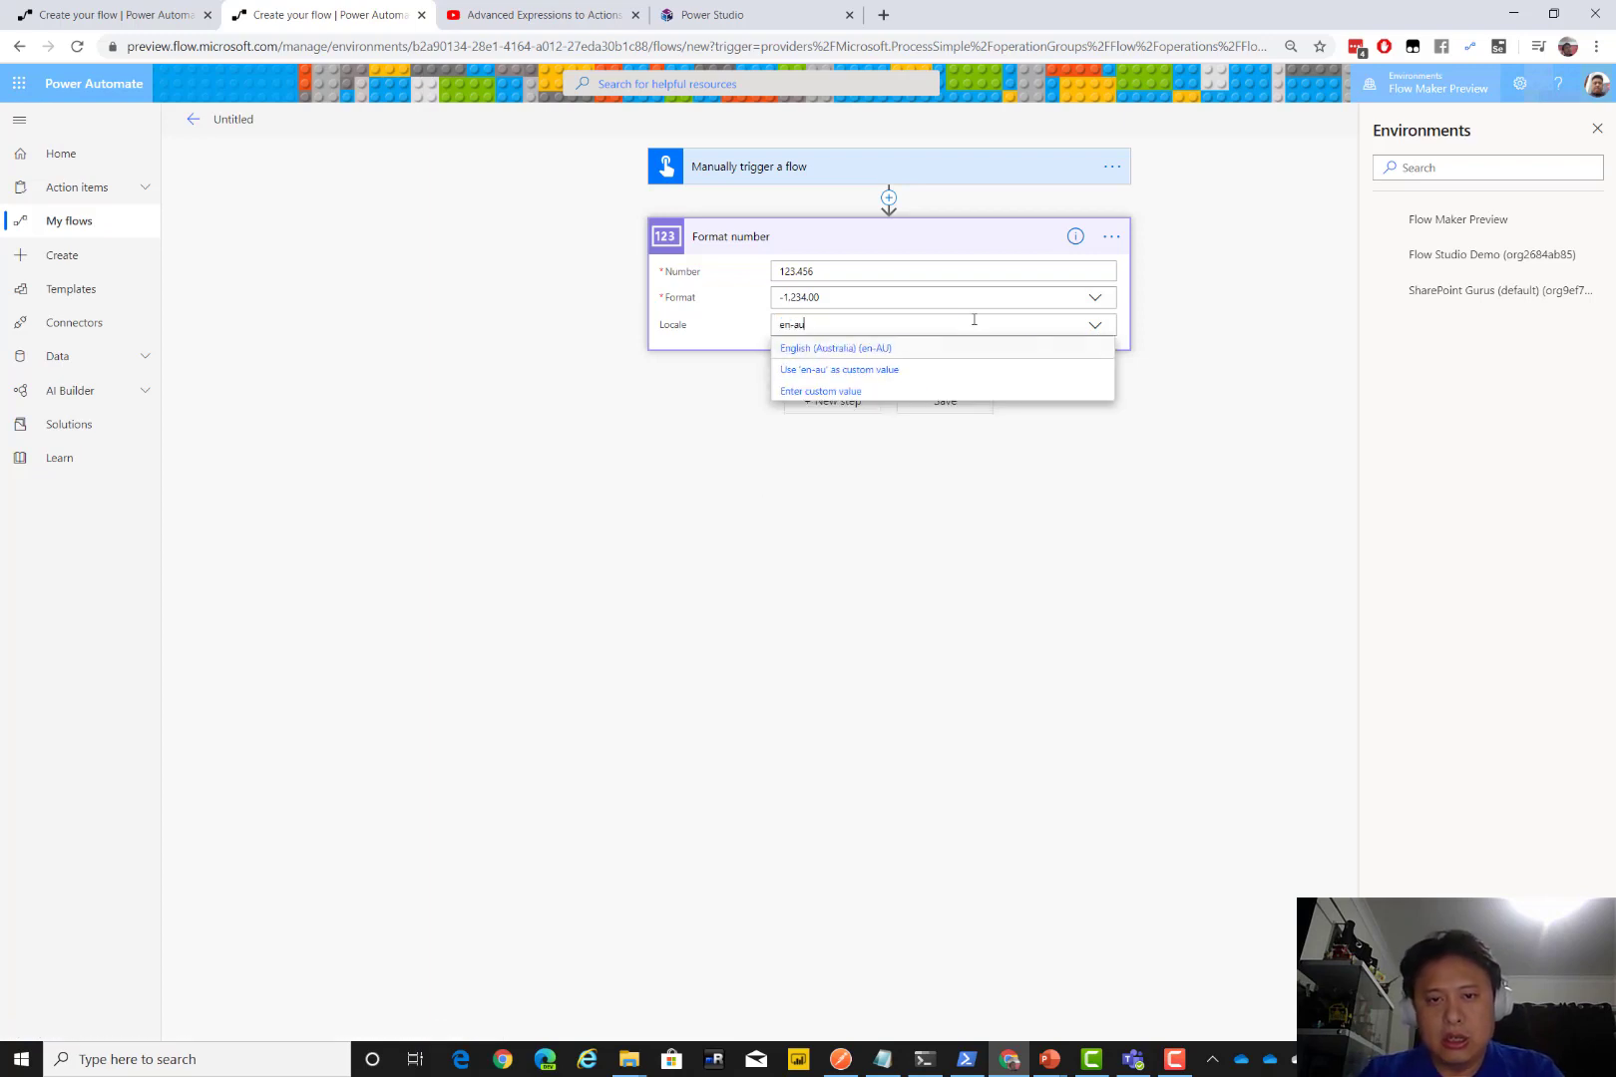
click(884, 349)
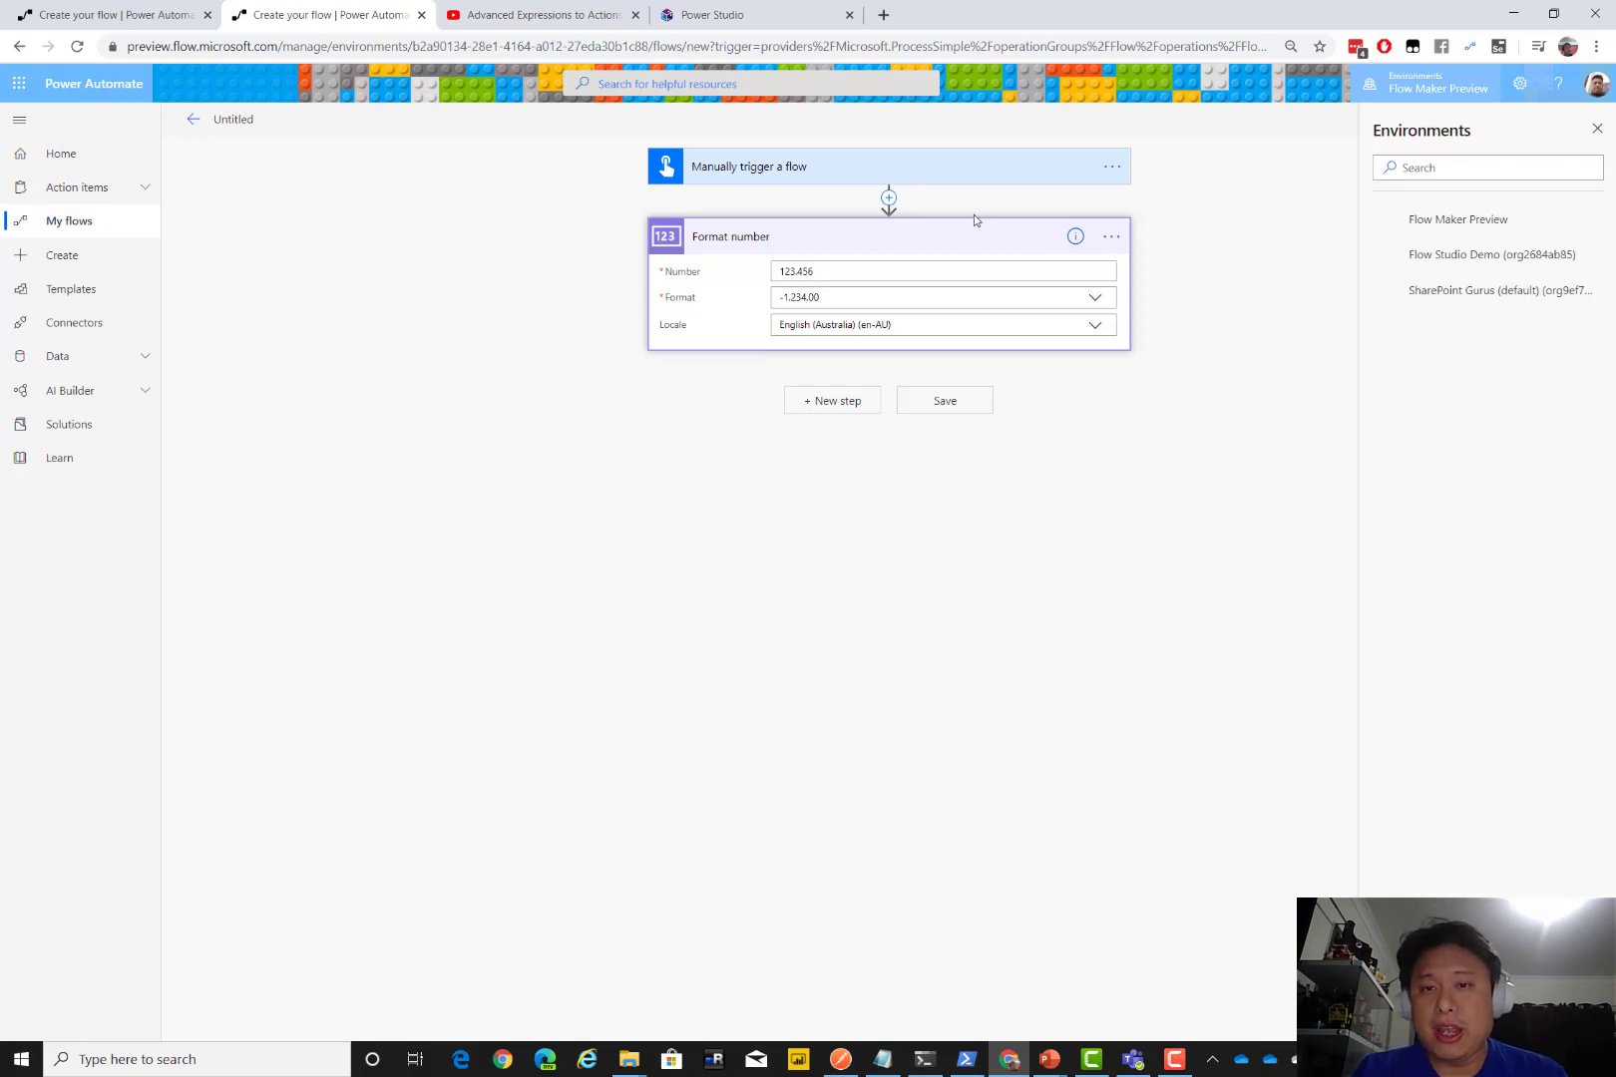
Copy the Format number action to the clipboard and paste it into Notepad to inspect its JSON code
click(1111, 237)
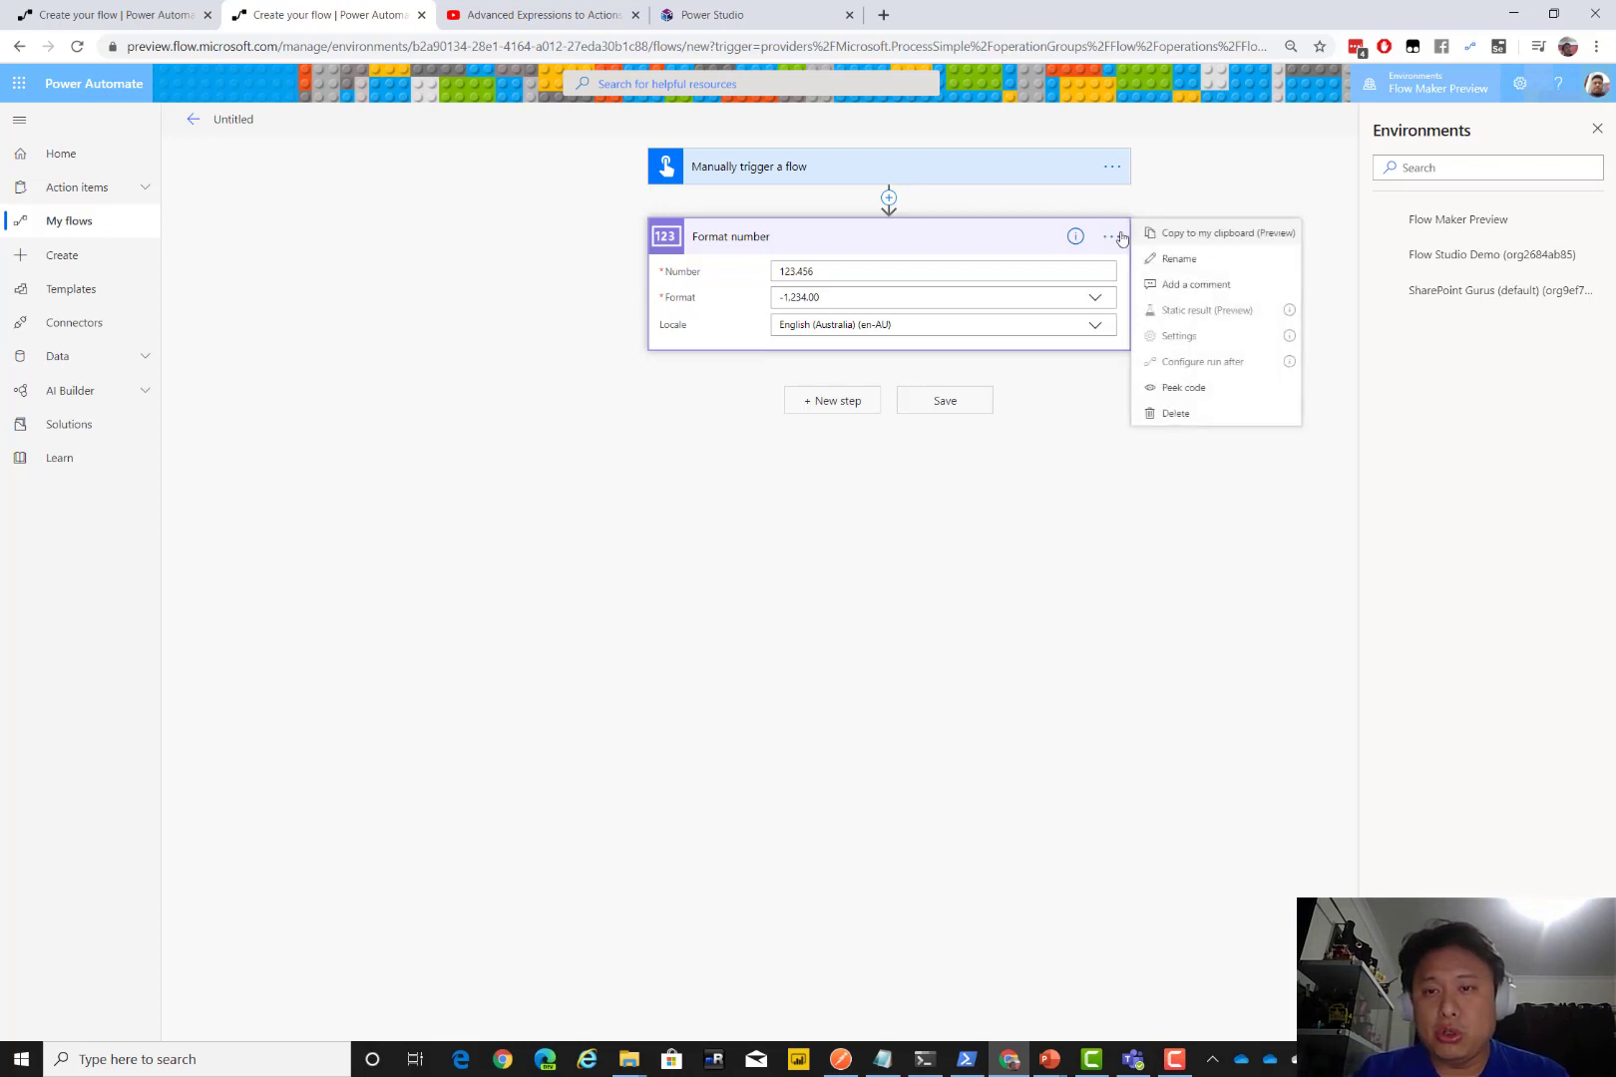
click(1219, 241)
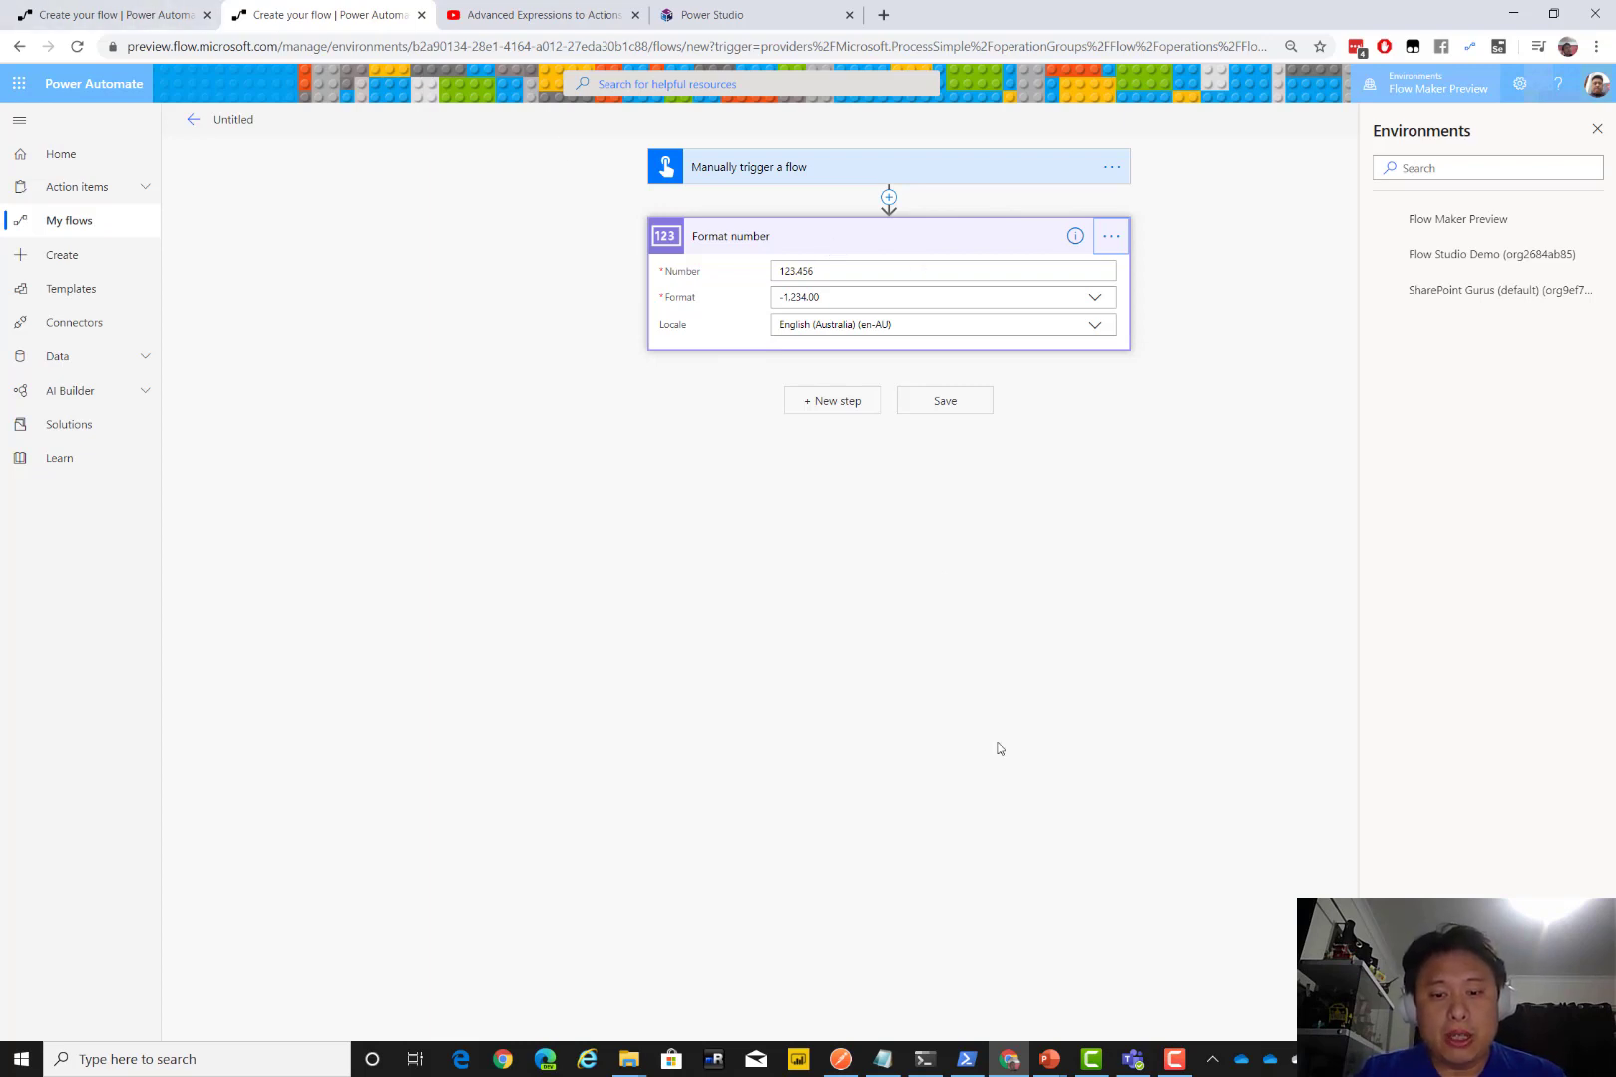
click(886, 1057)
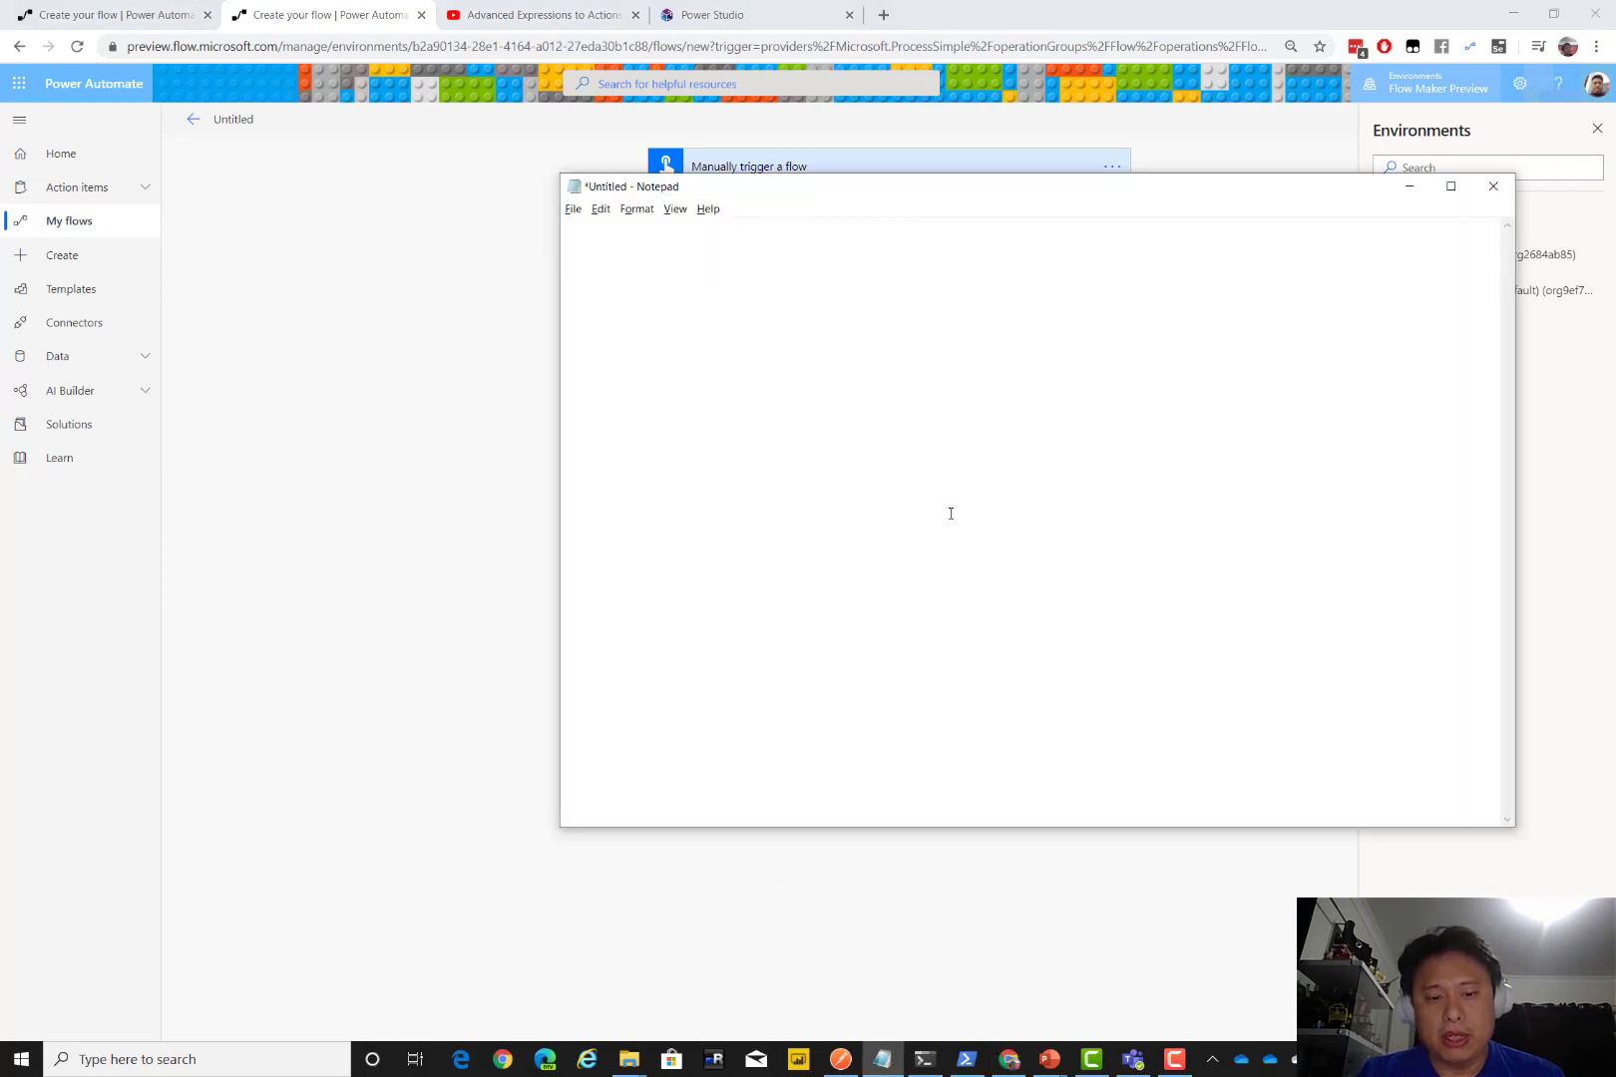
text({"id":"ba43d51a-8908-48bf-8830-89c1-ee9c2a09","brandColor":"#a098e6","connectionReferences":{},"icon":"https://psux.azureedge.net/Content/Images/DesignerOperations/numberfunctions.png","isTrigger":false,"operationName":"Format_number","operationDefinition":{"type":"Expression","kind":"formatNumber","inputs":{"number":123.456,"format":"N2","locale":"en-AU"},"runAfter":{}}})
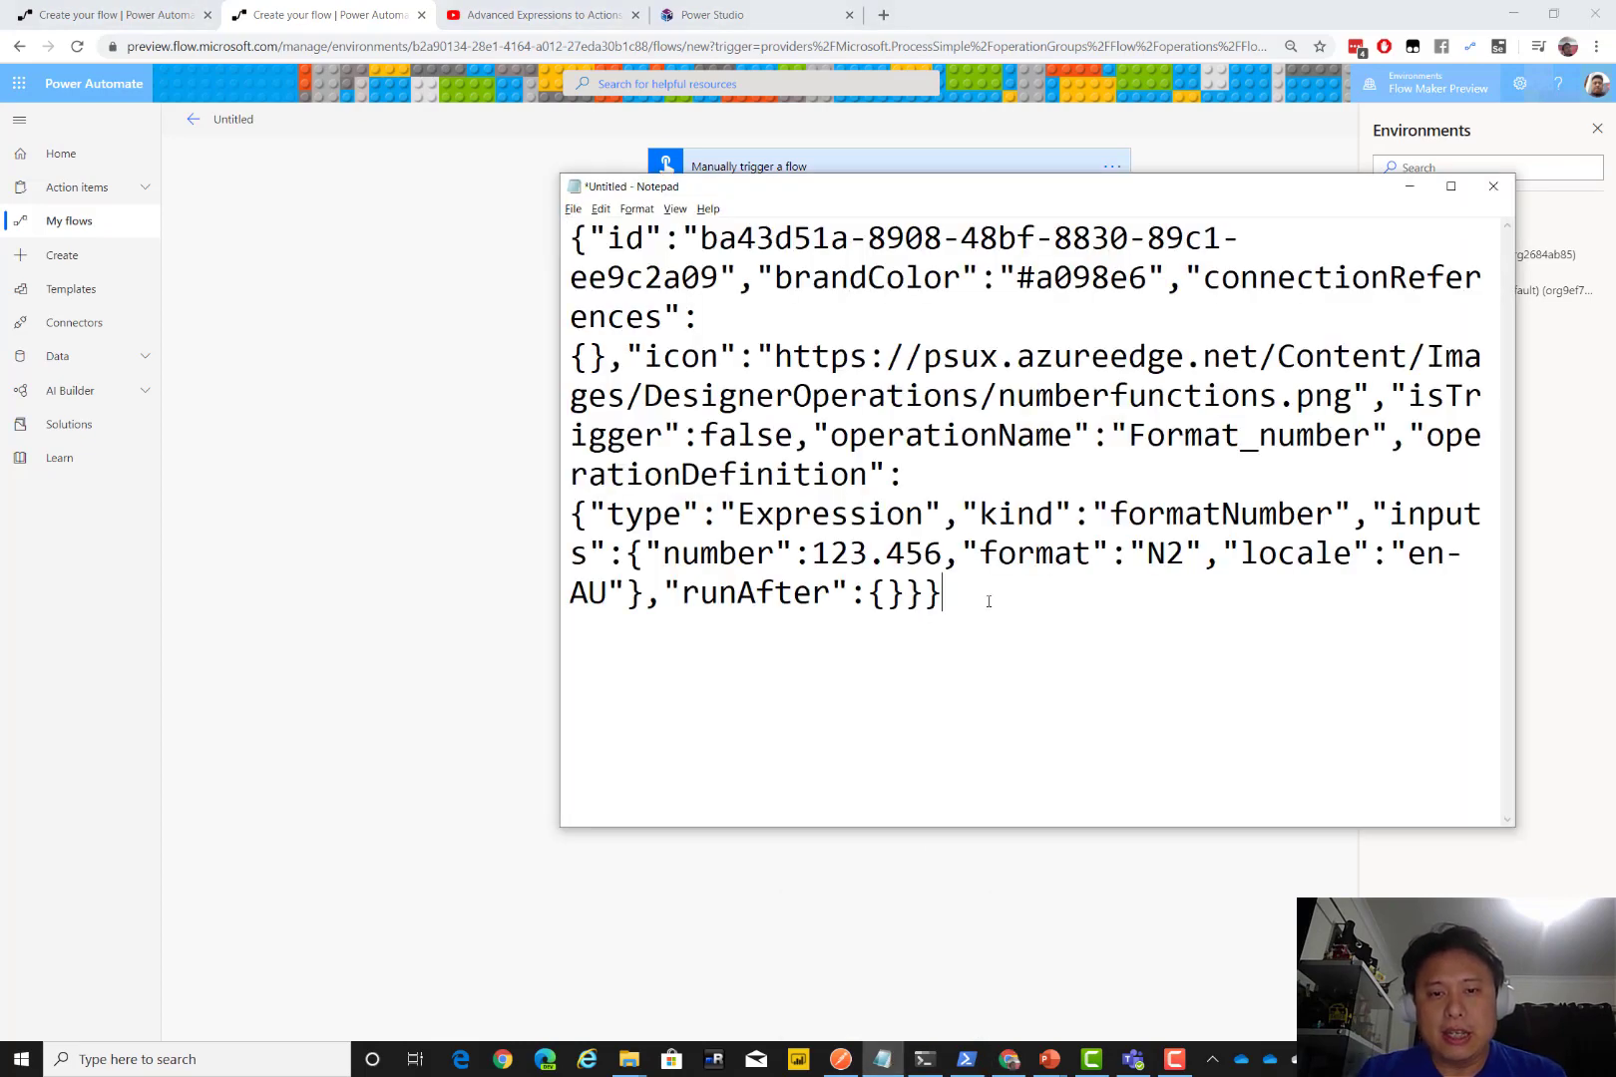
drag(988, 595, 565, 252)
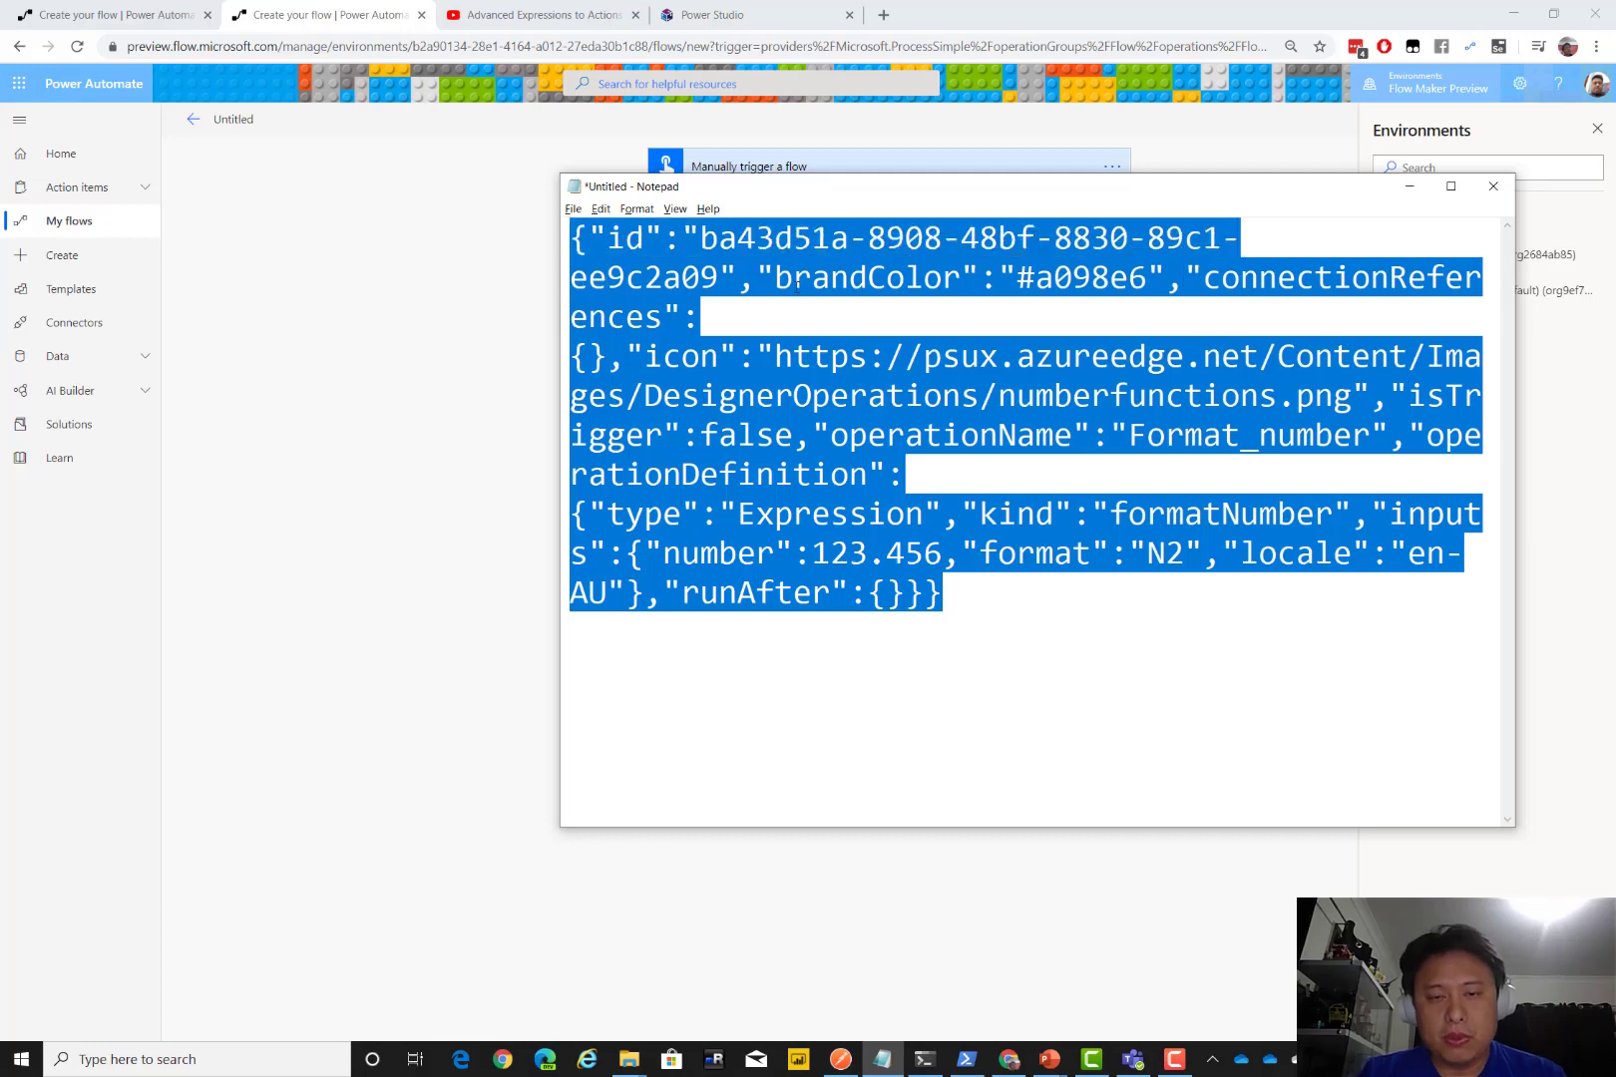
click(1057, 504)
In the default environment's flow, paste the copied snippet into My clipboard and insert Format number as the new step
click(127, 14)
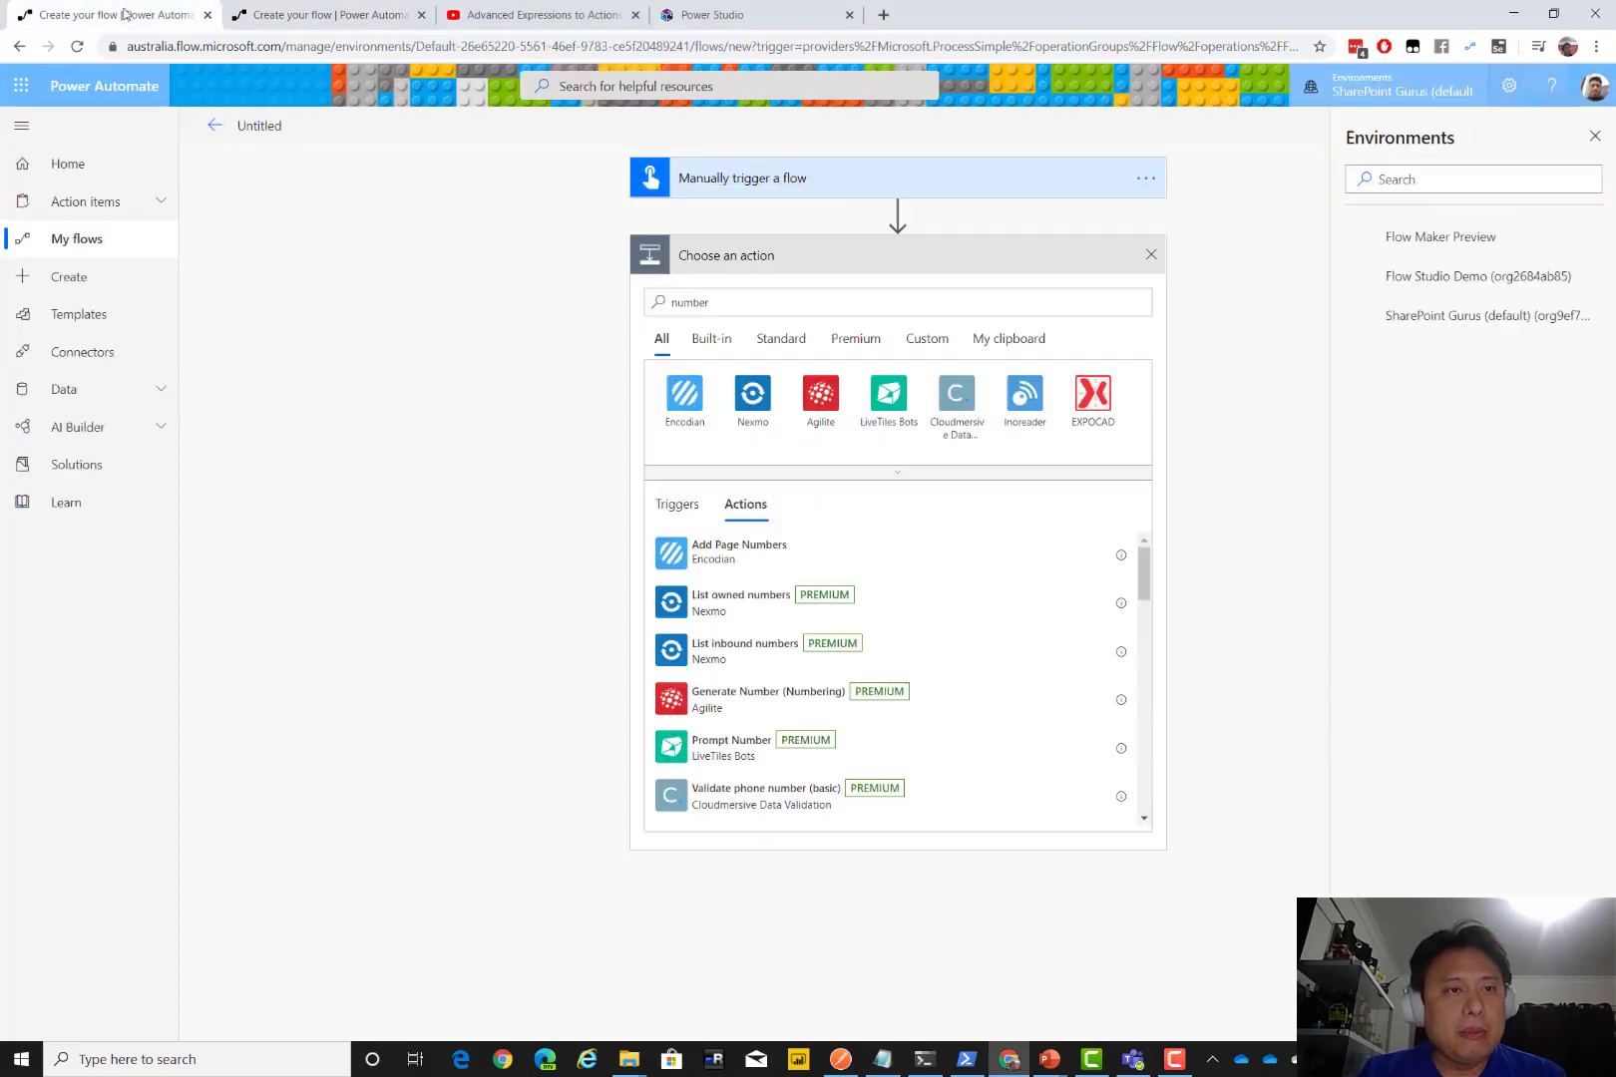
click(990, 341)
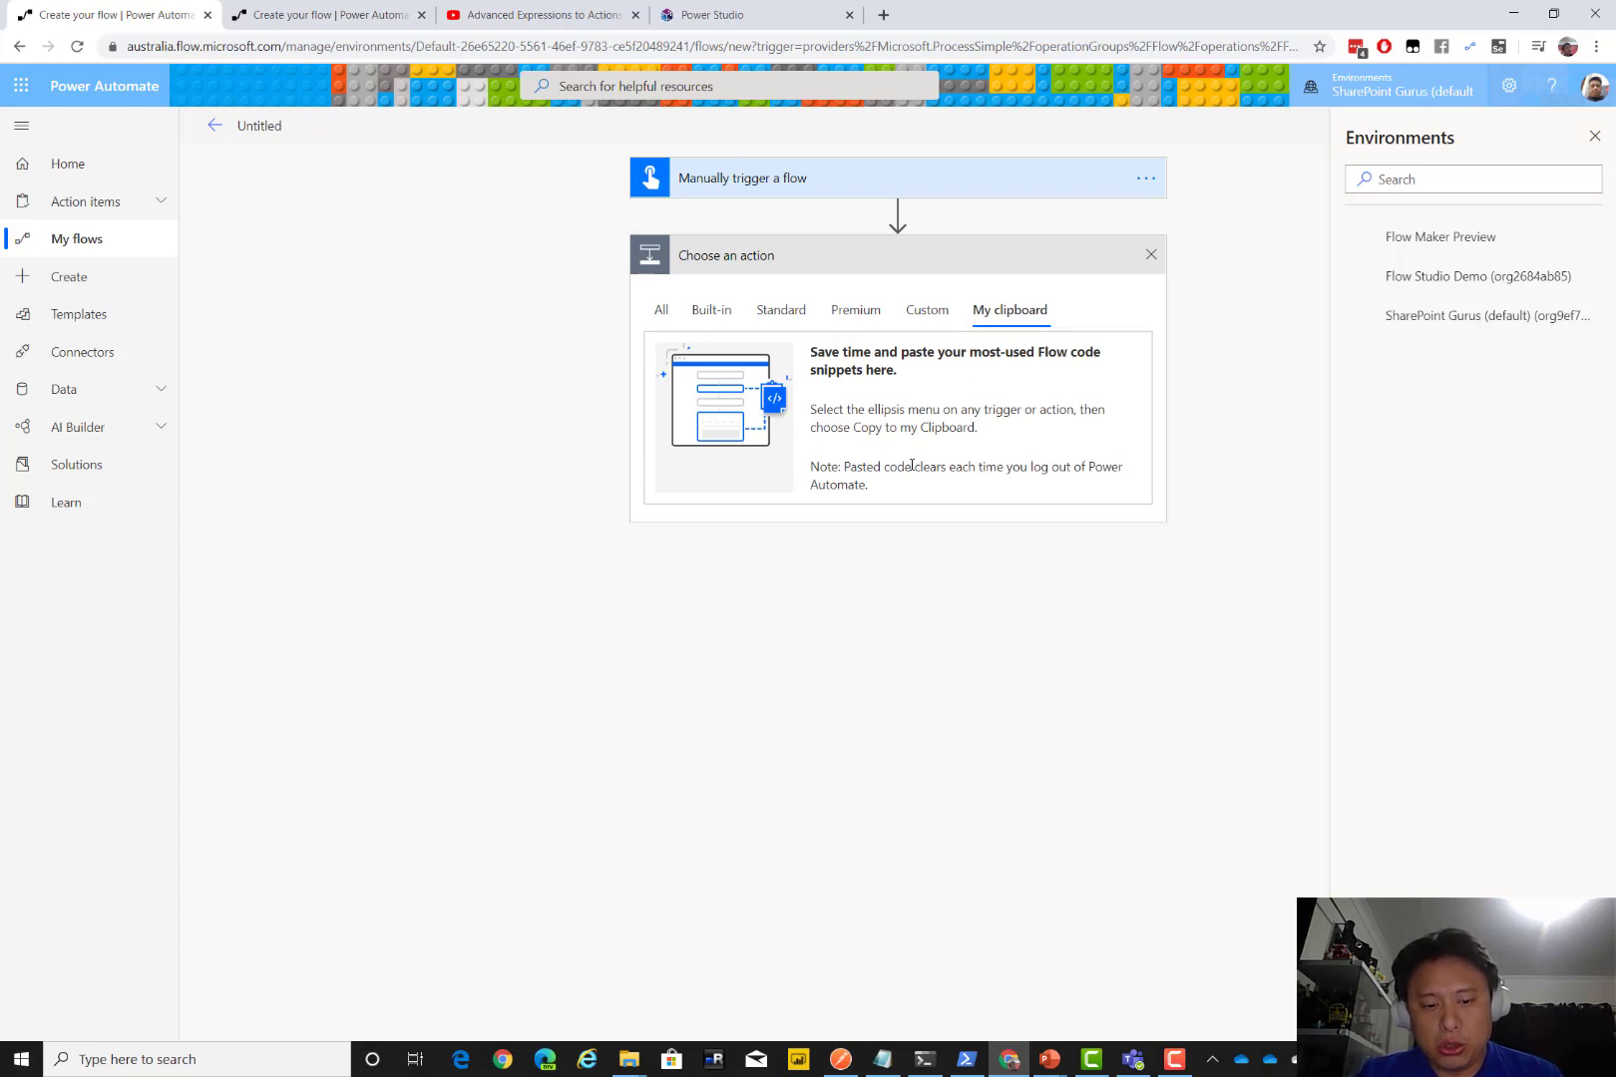
key(ctrl+v)
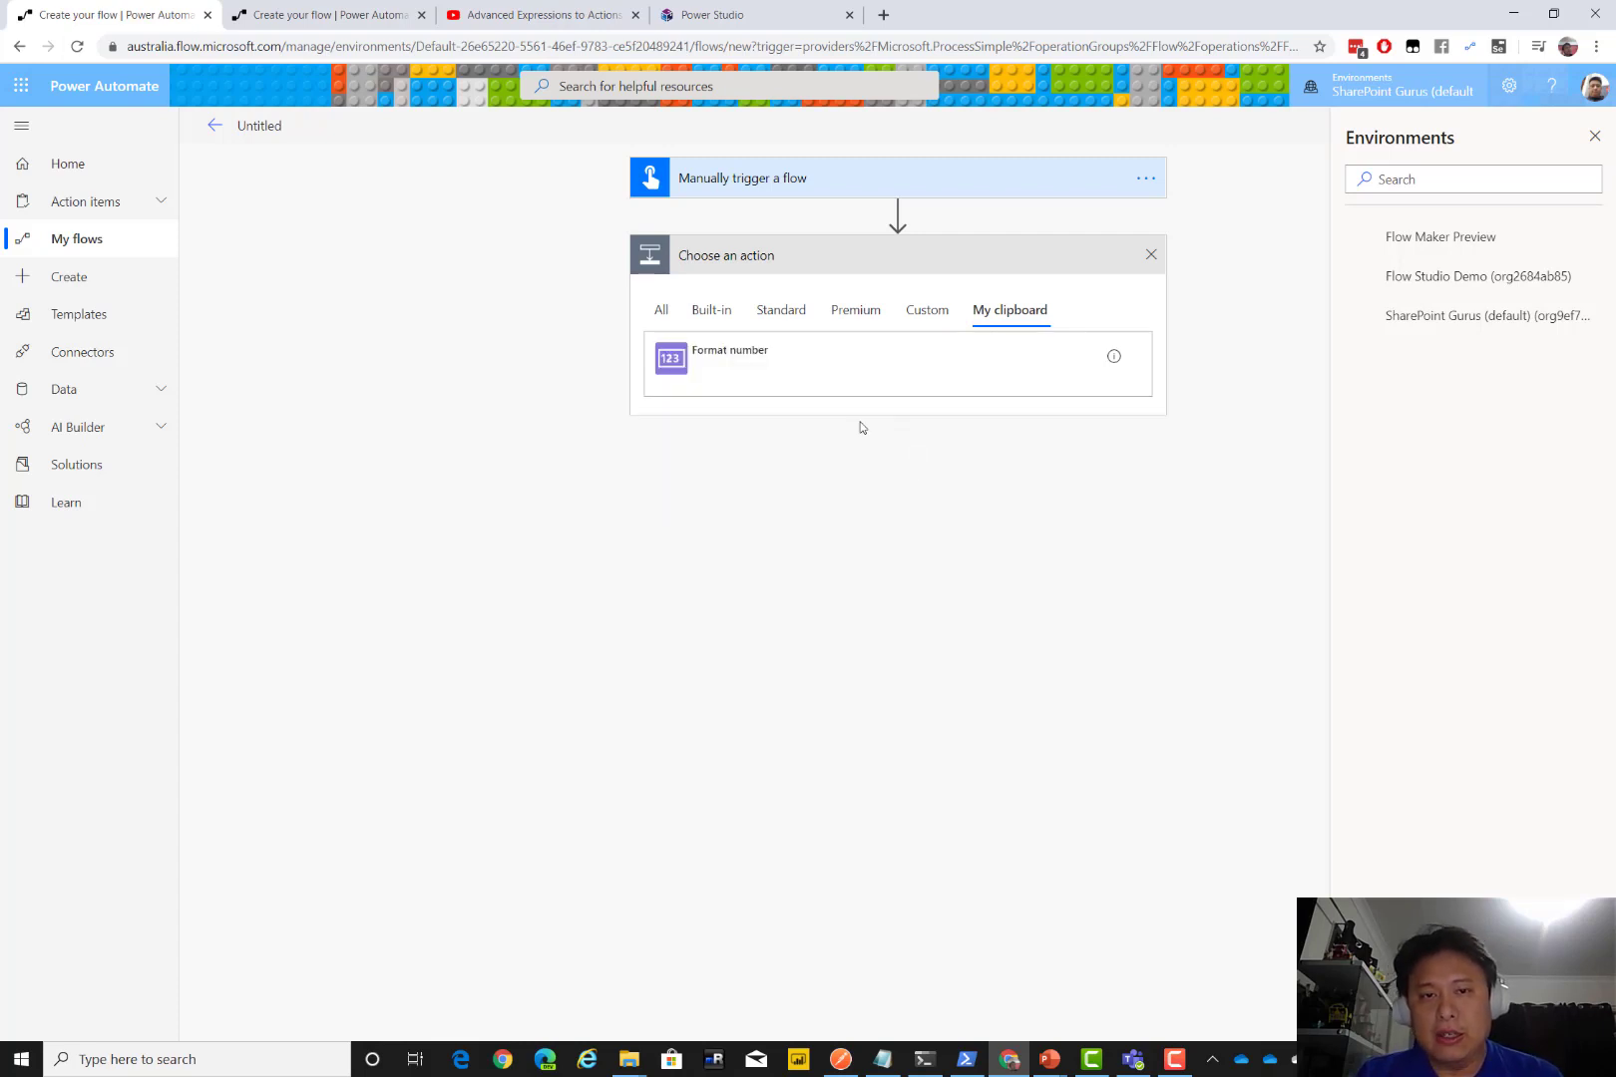
click(669, 367)
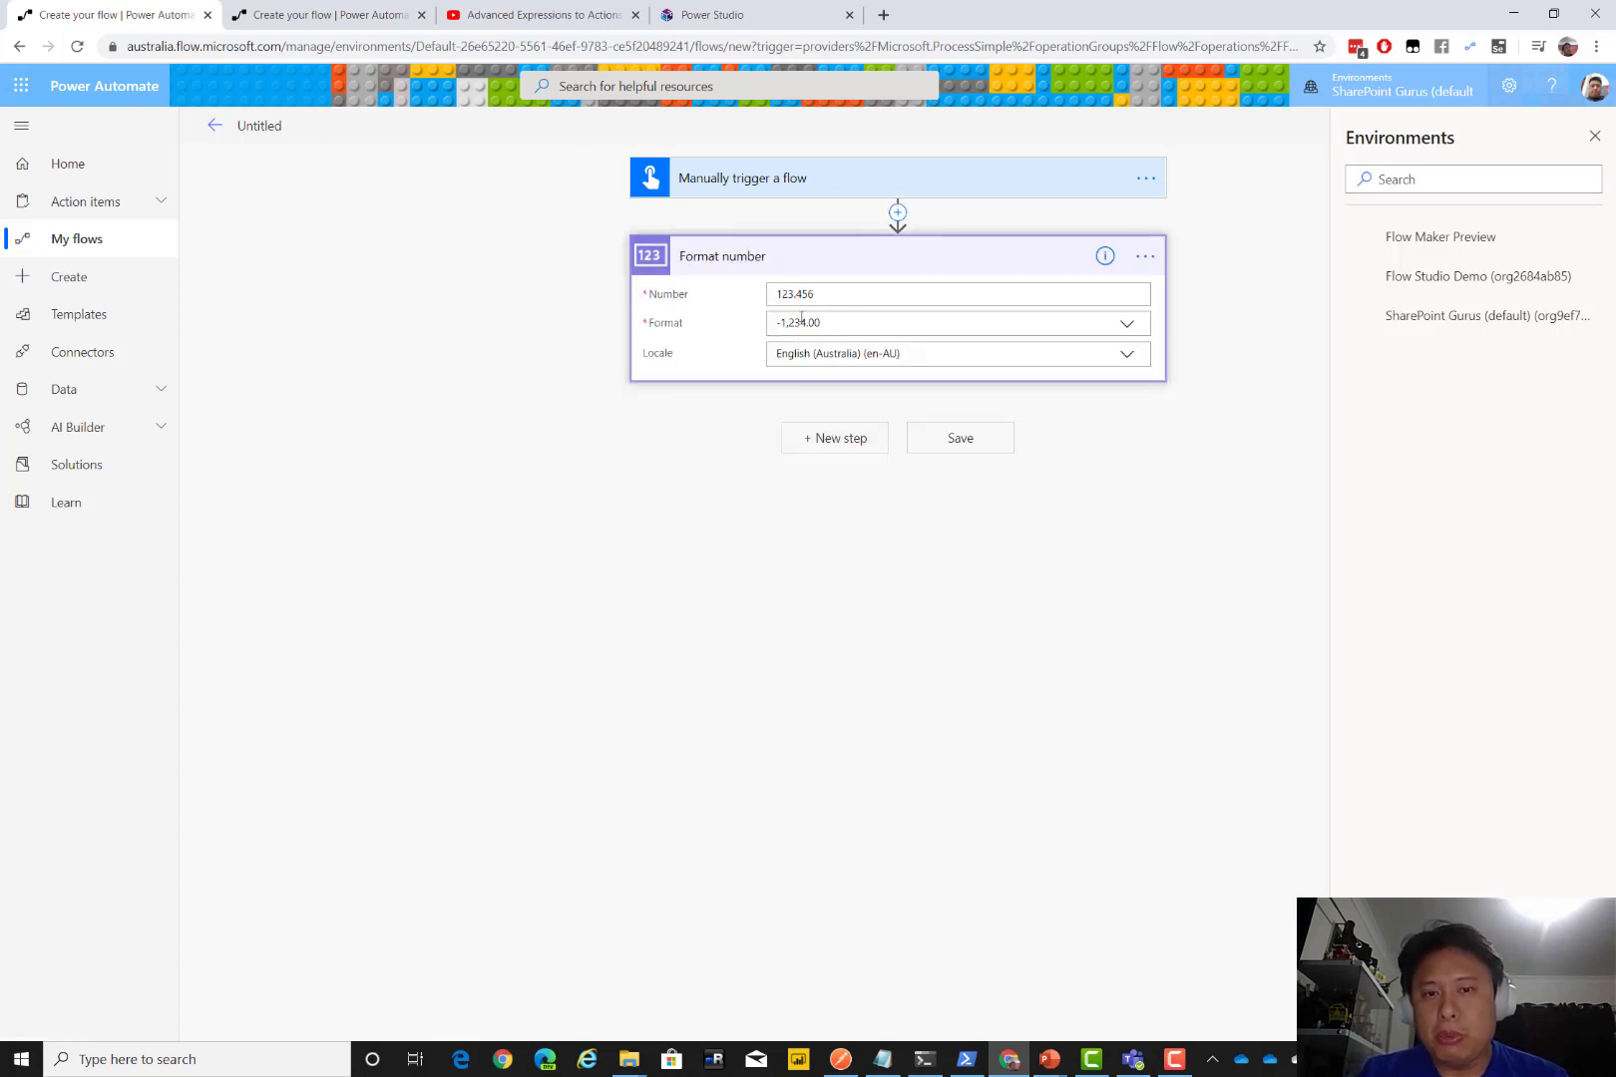
Name the default-environment flow "in prod", close the environments pane and save the flow
click(339, 14)
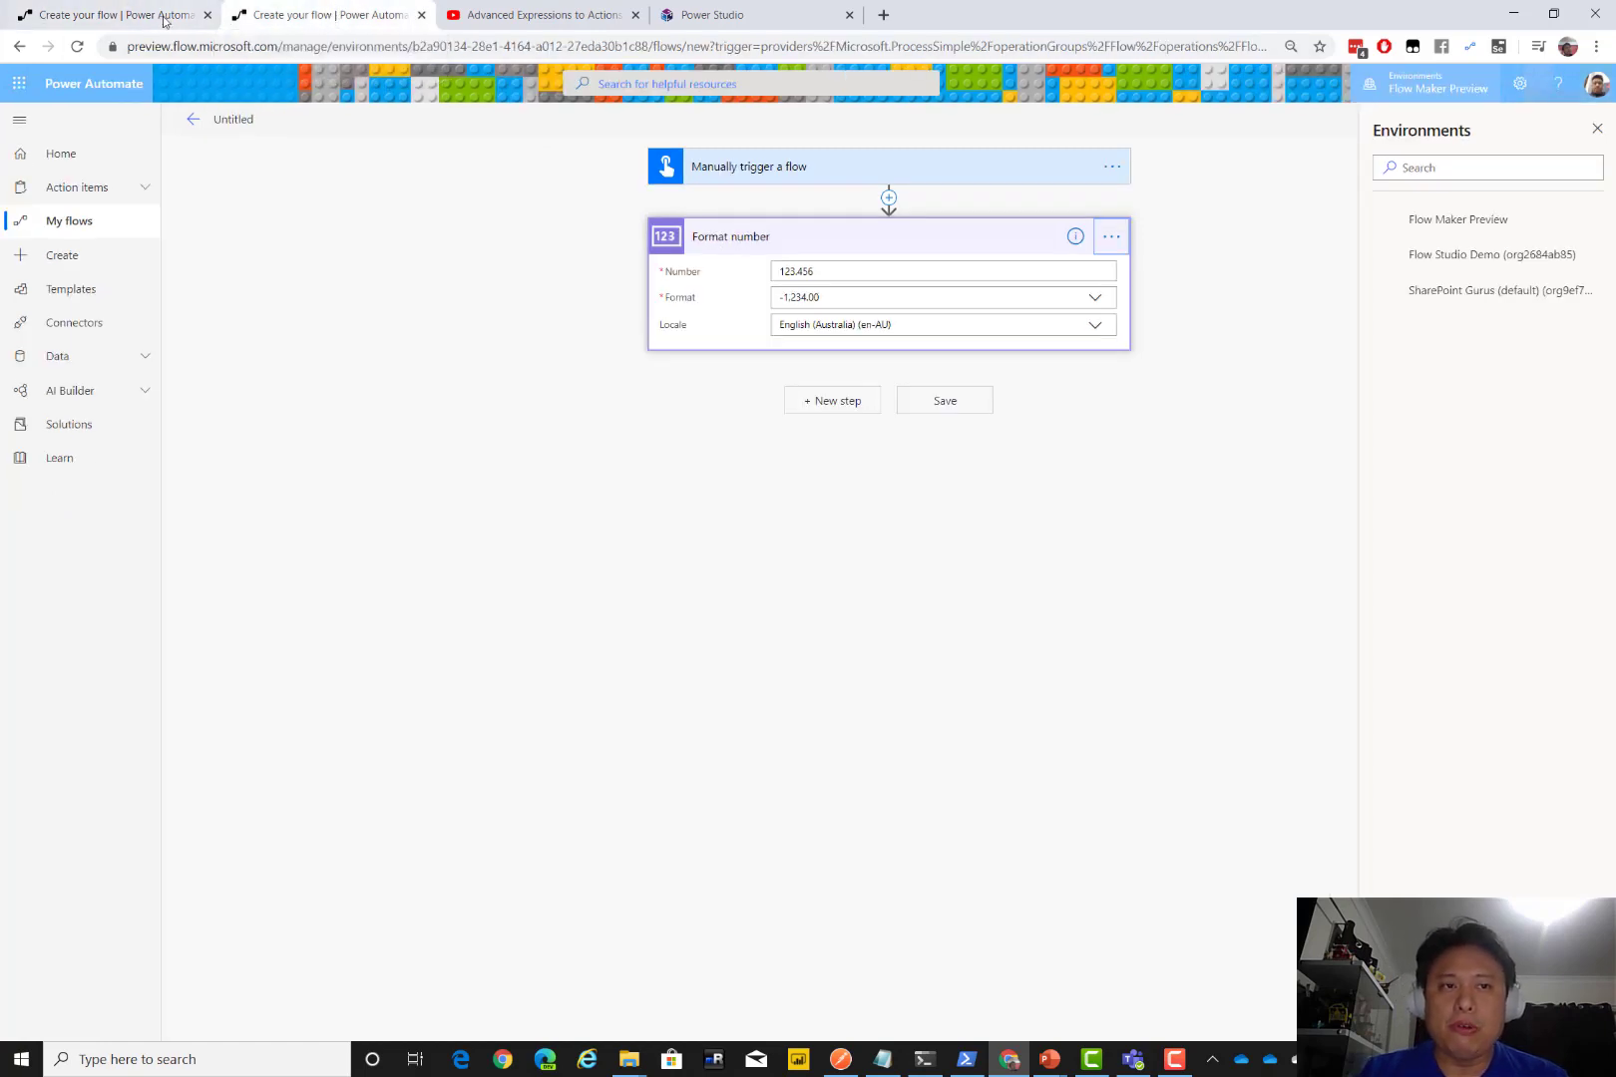
click(120, 14)
click(261, 126)
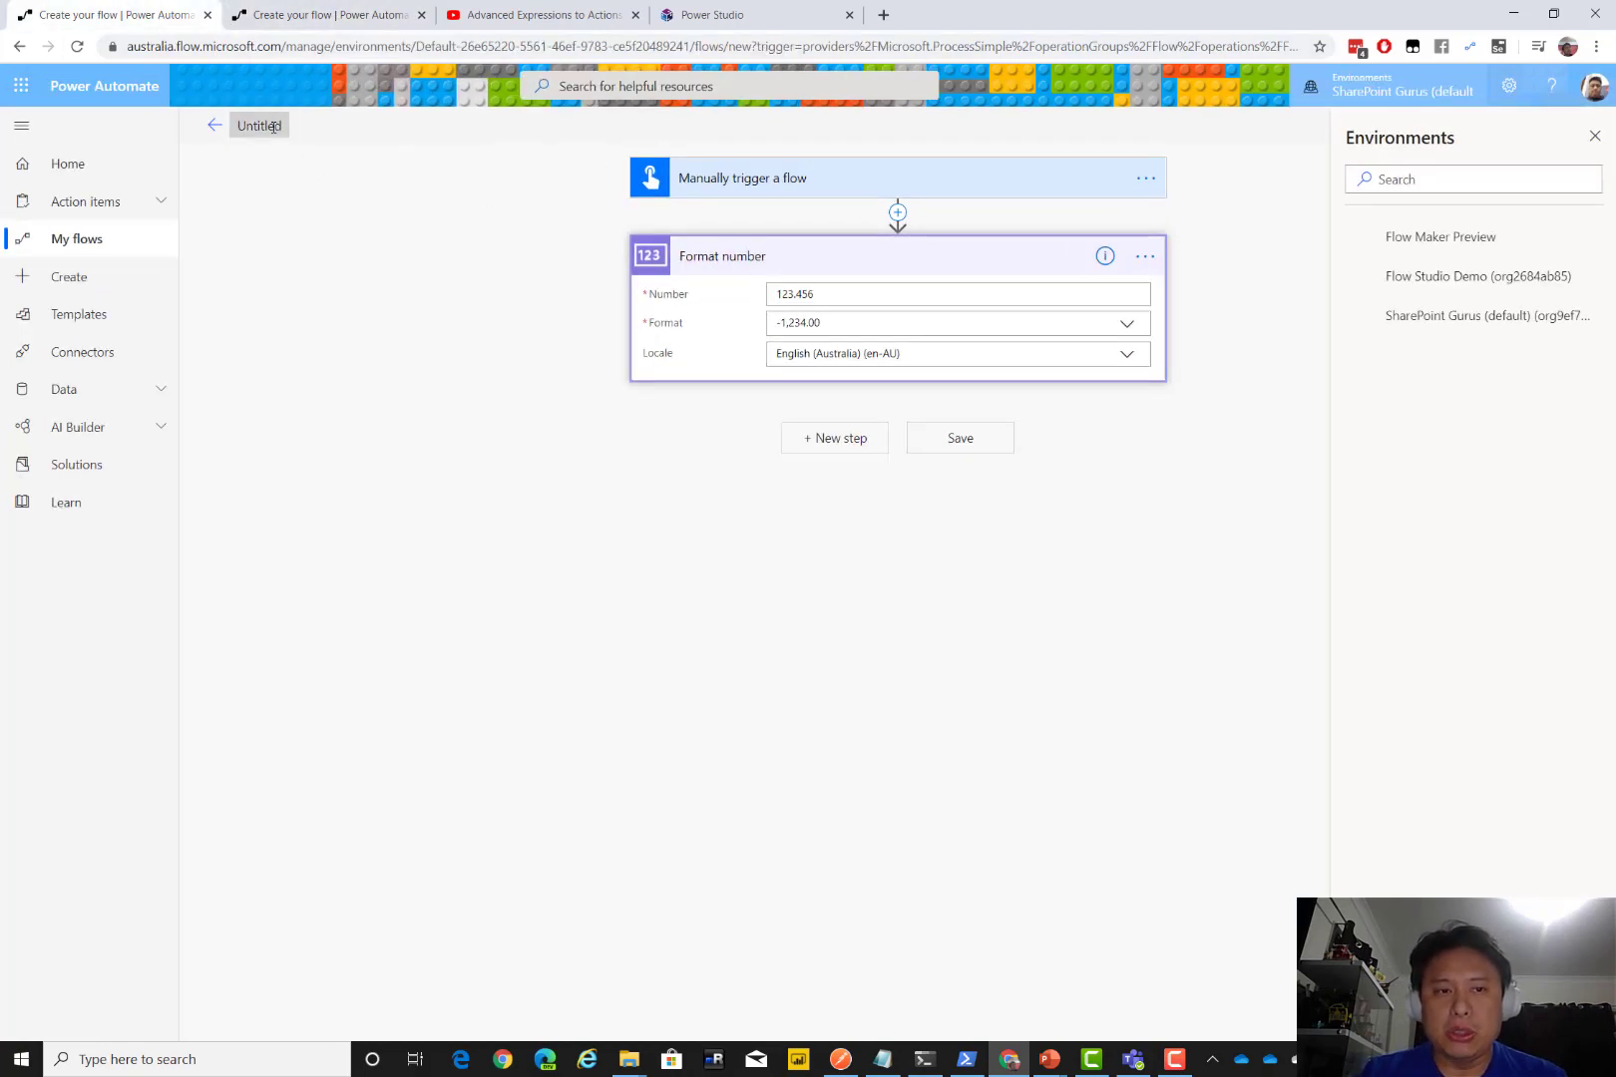
key(BackSpace)
text(In pro)
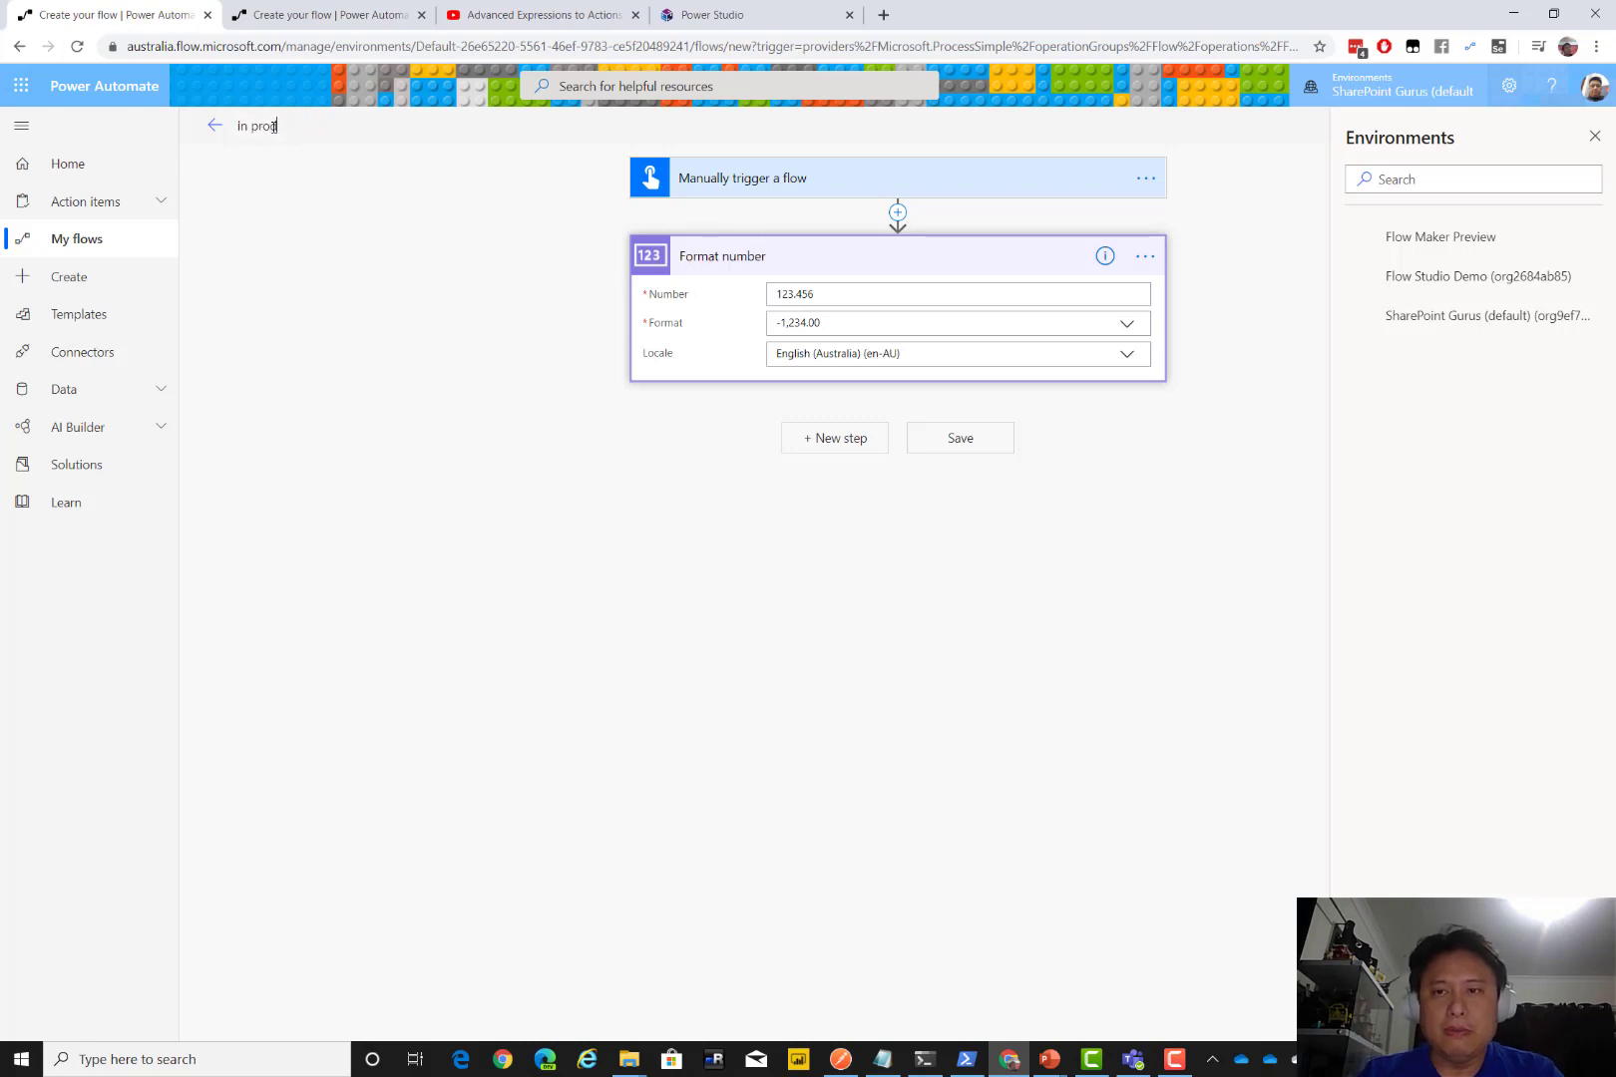
click(1594, 136)
click(1398, 126)
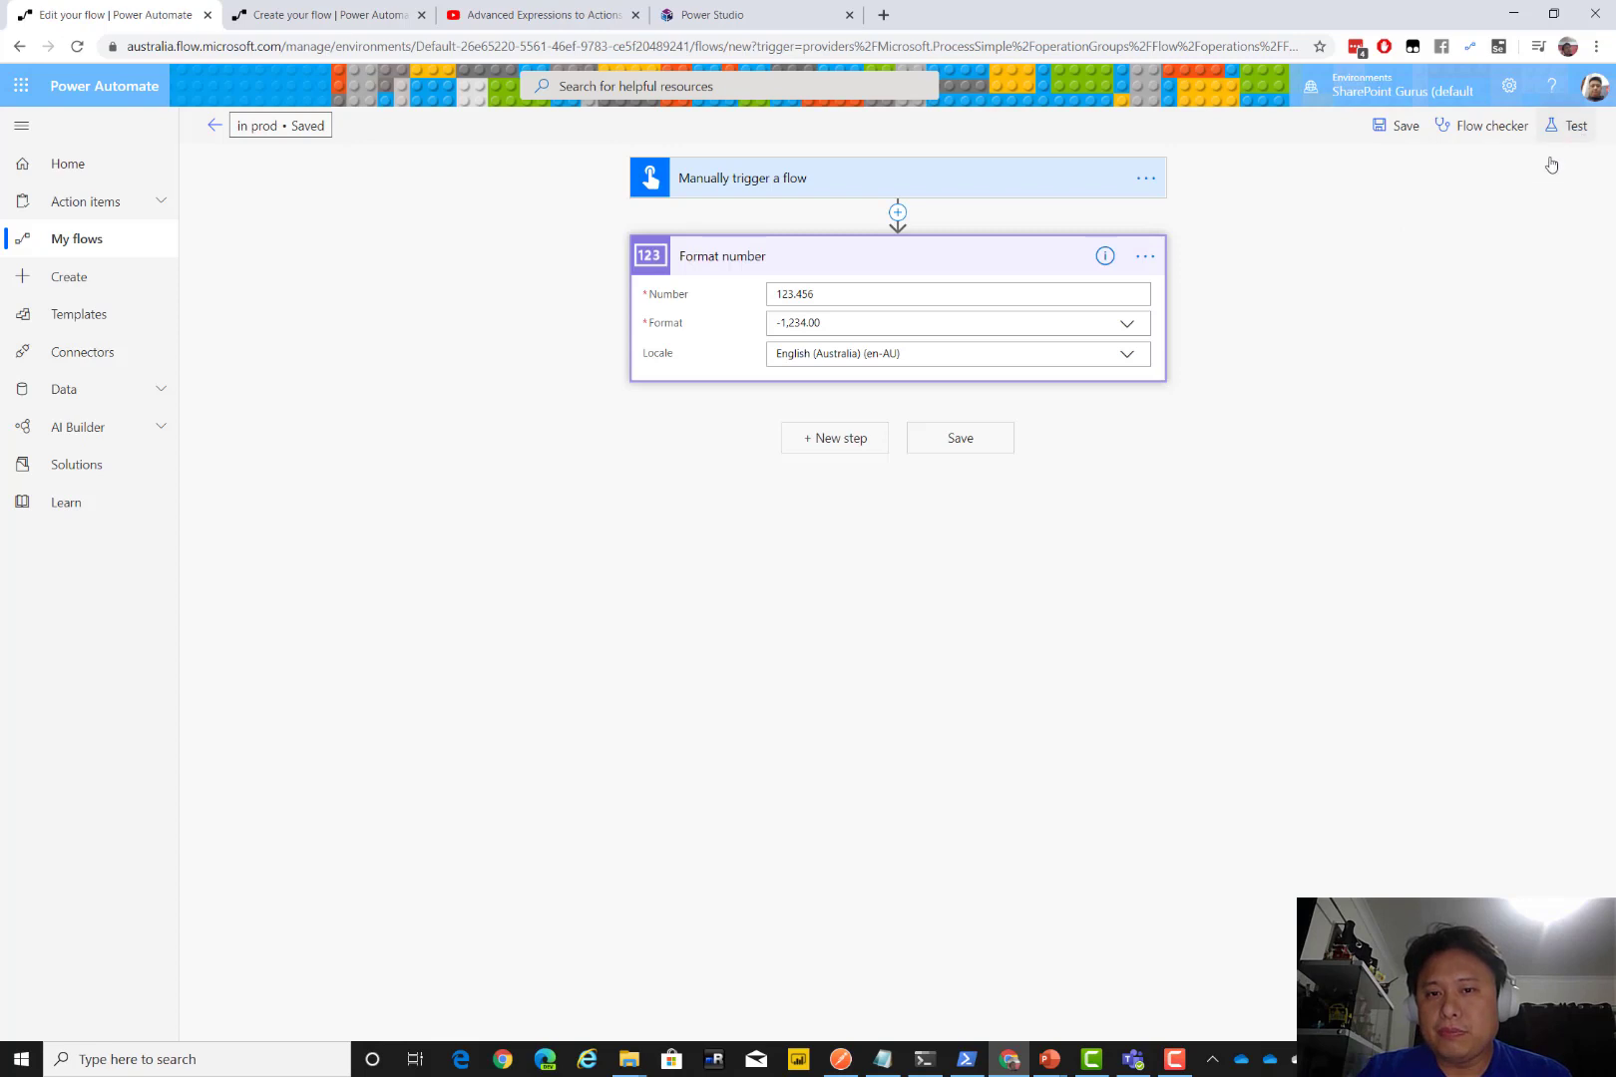
Add a Compose action below Format number and set its Inputs to the Formatted number output
click(819, 439)
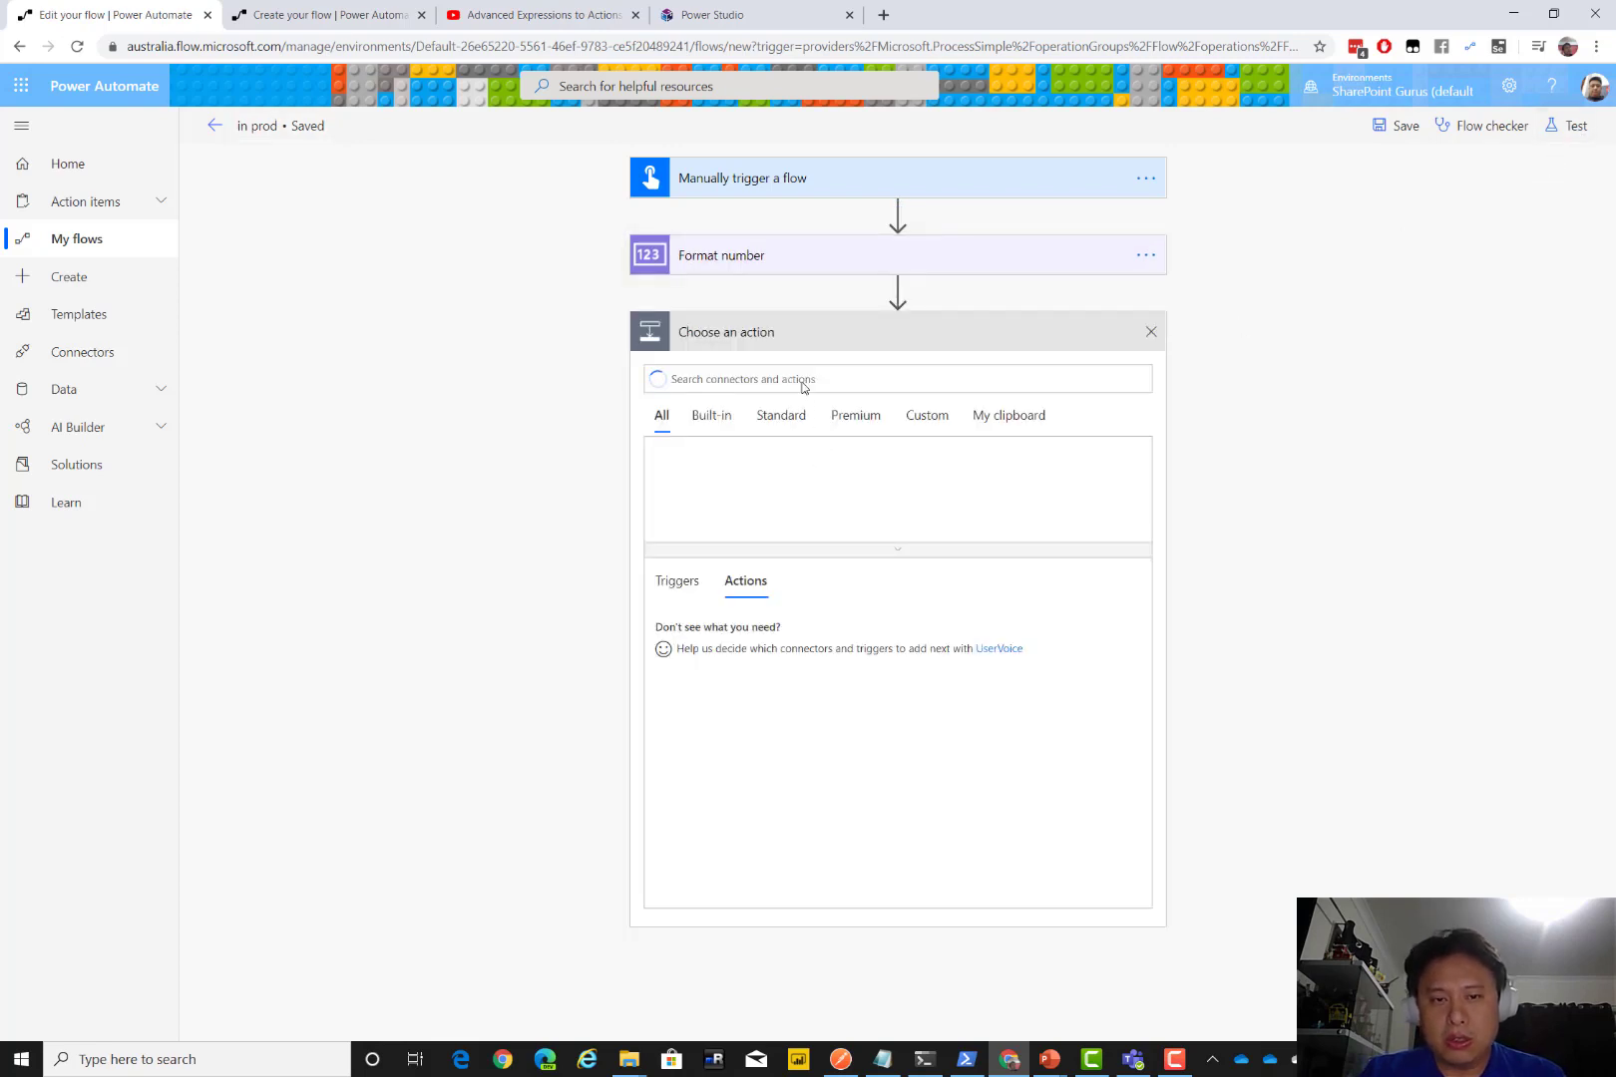
text(compose)
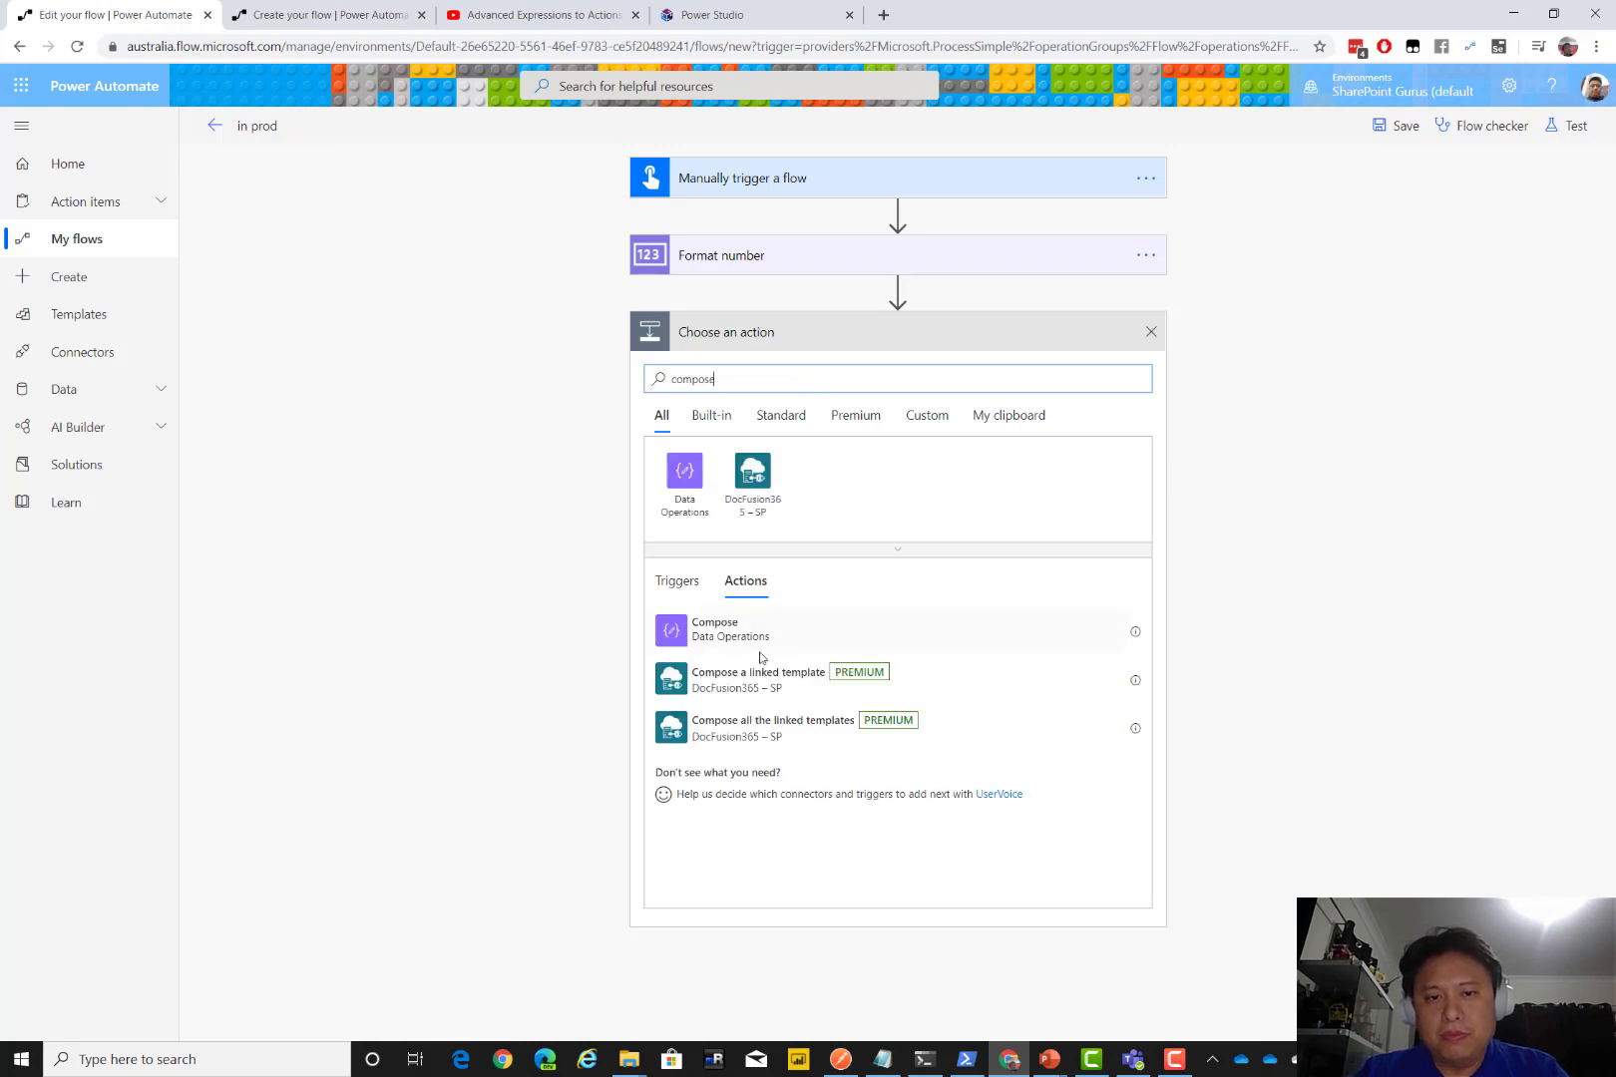
click(763, 643)
click(817, 375)
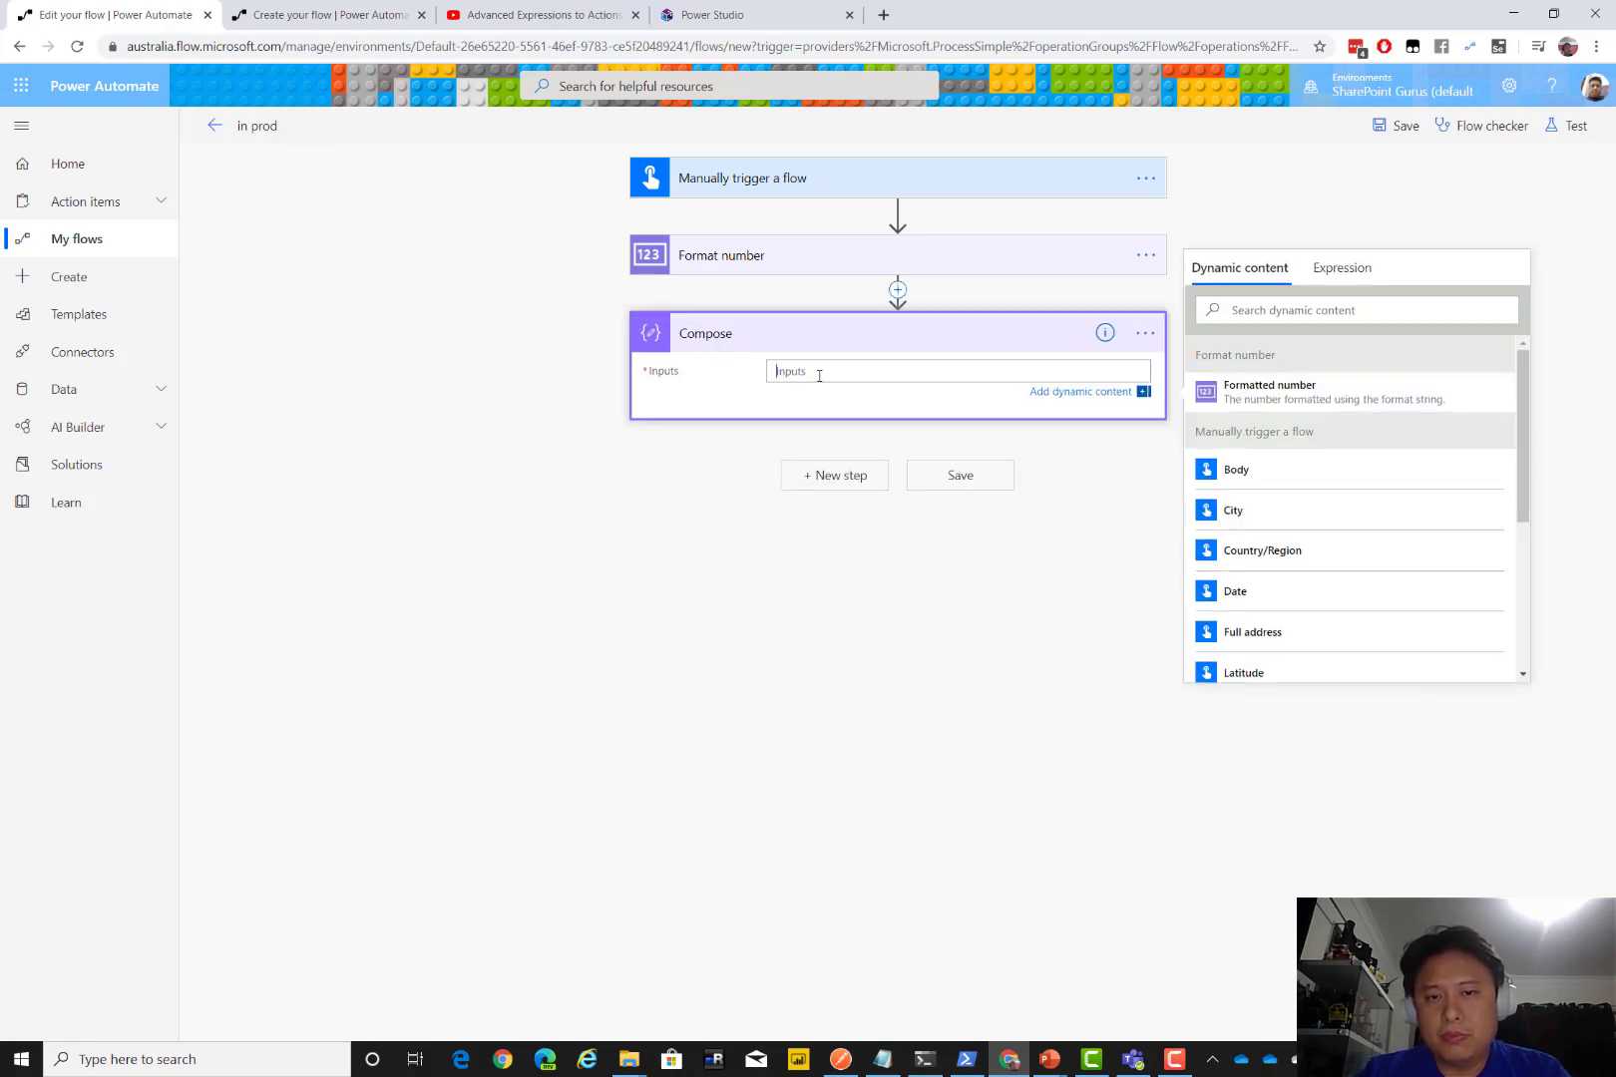
click(1276, 391)
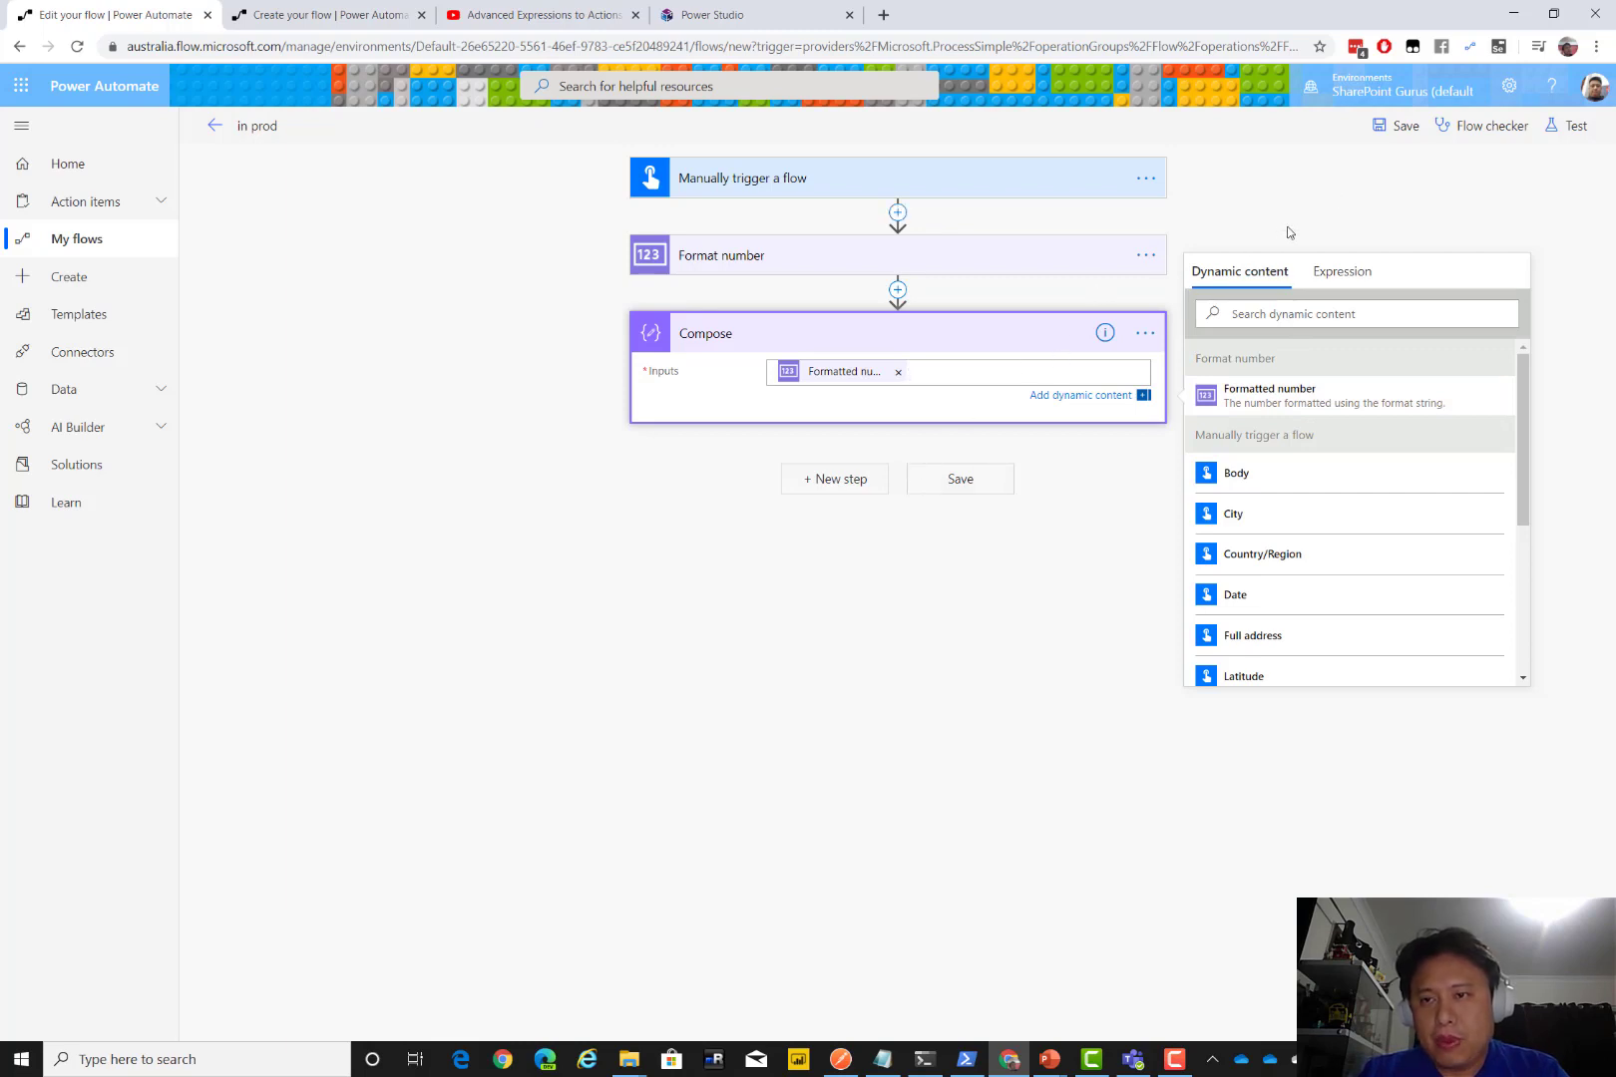
click(898, 212)
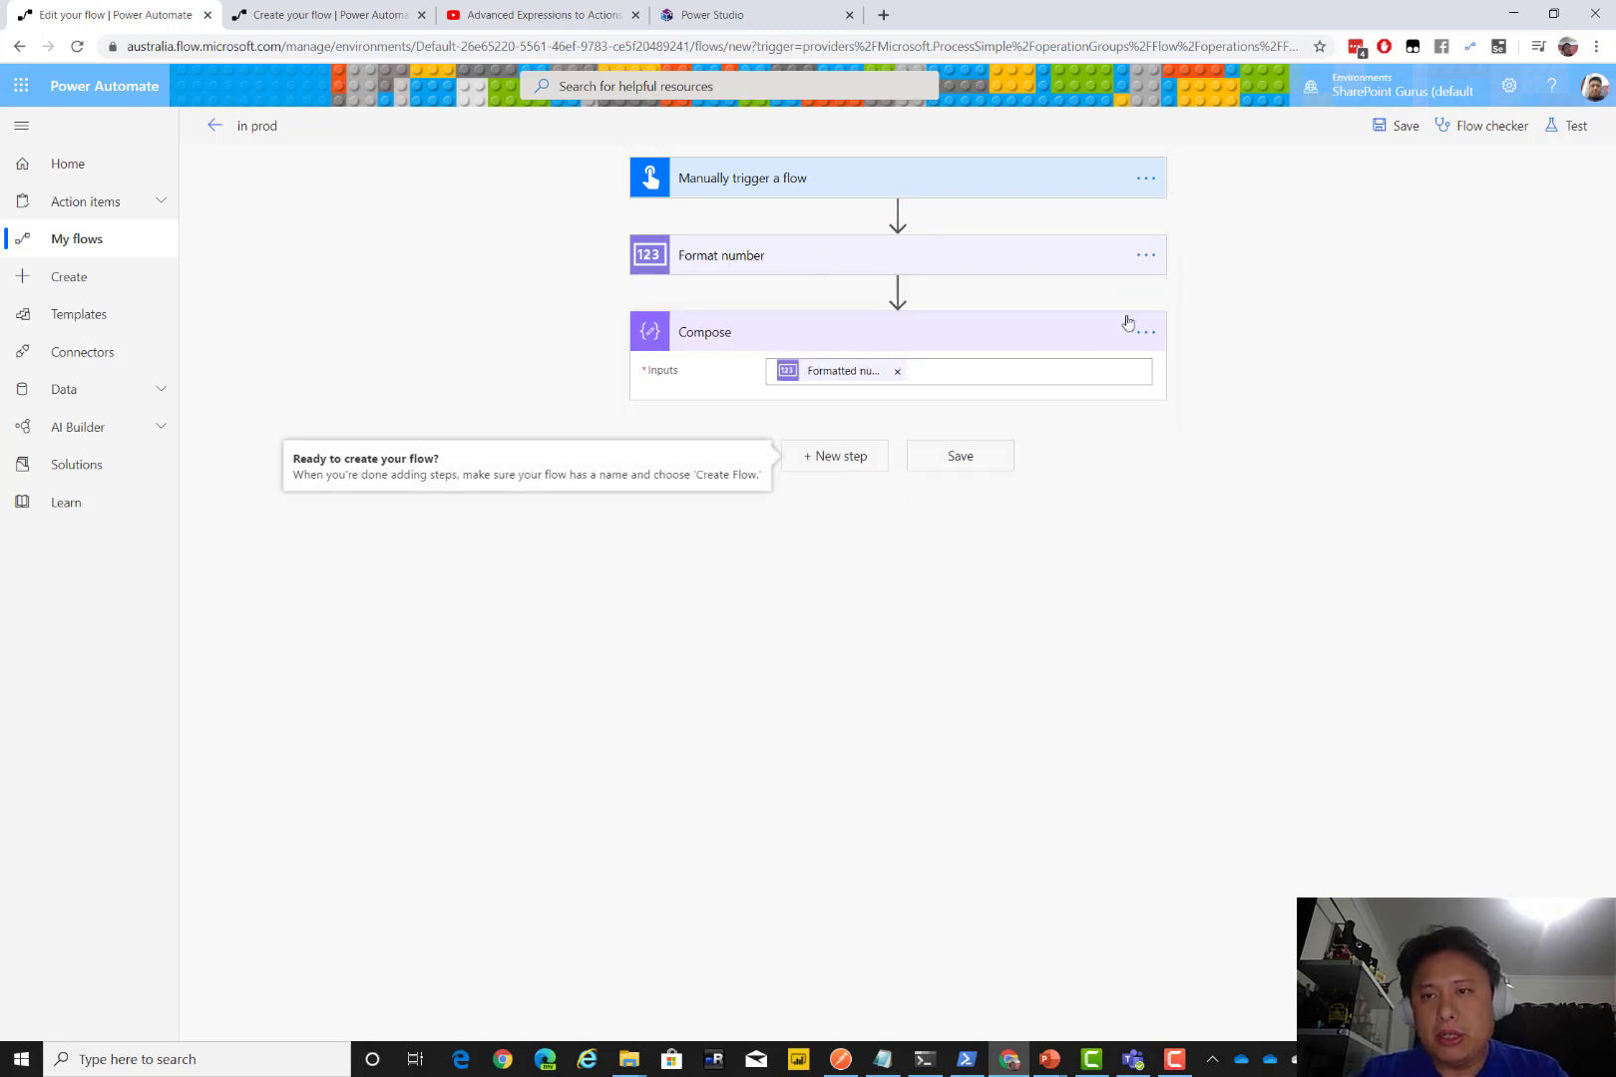
Save and test the flow by performing the trigger action manually, run it and open its run details
click(1568, 128)
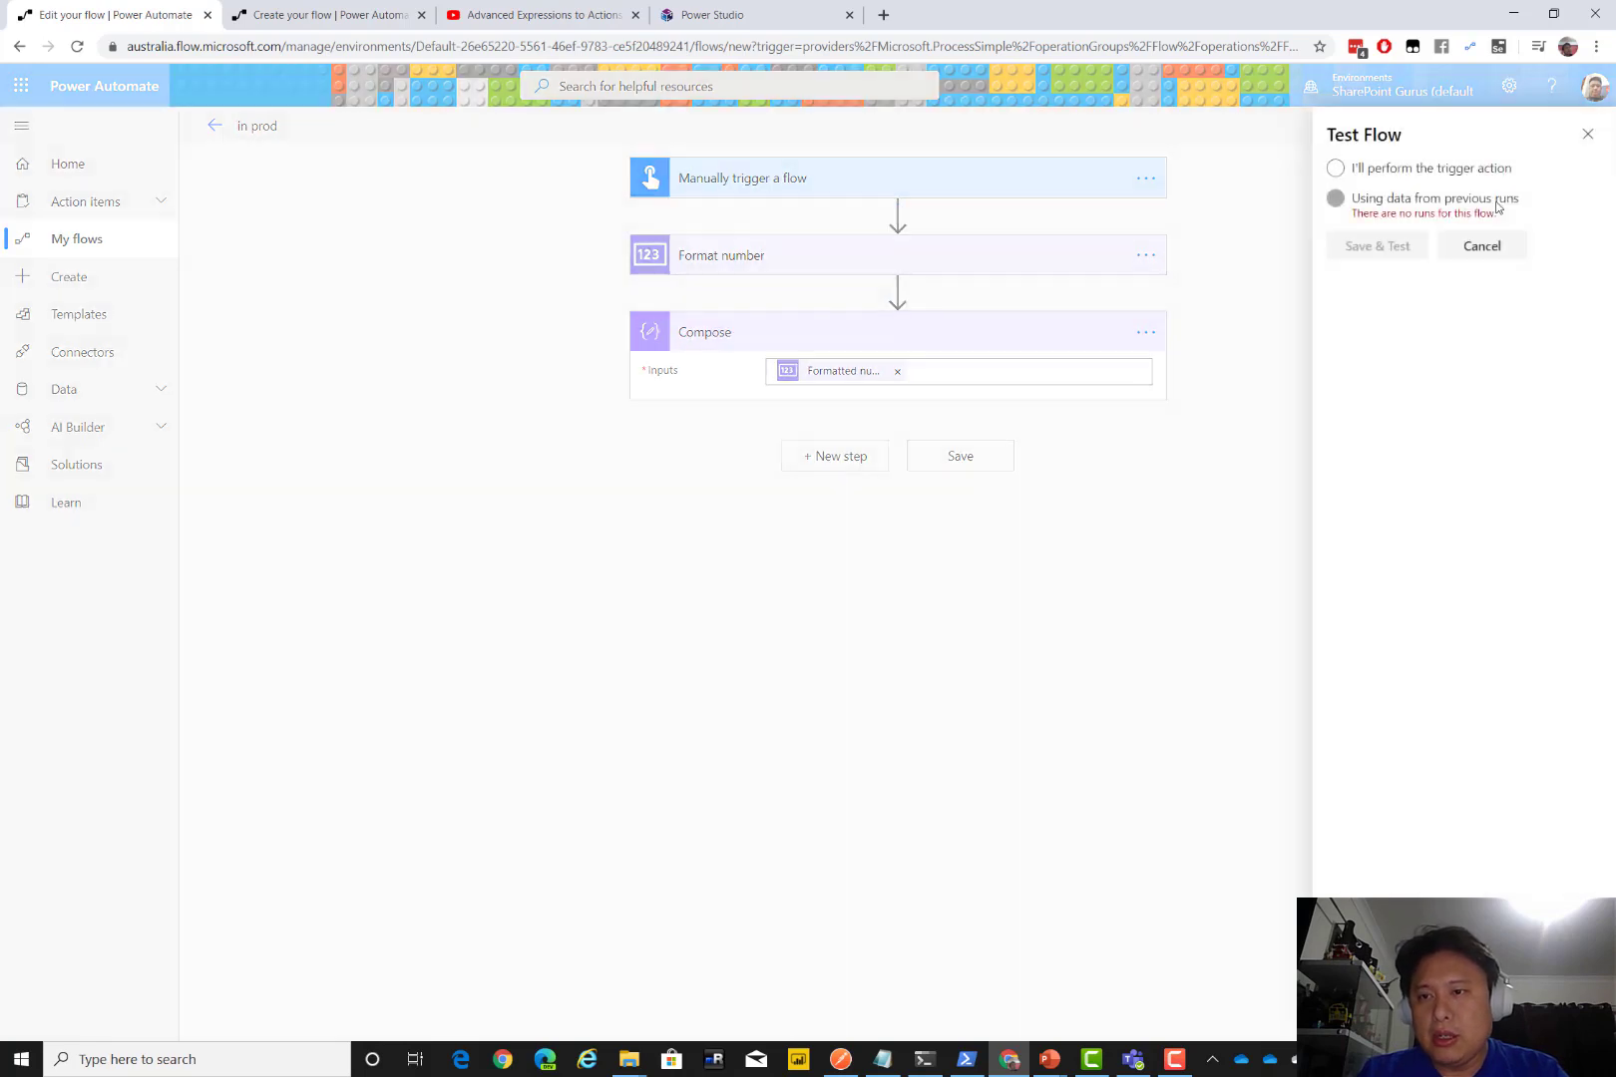
click(1402, 169)
click(1397, 249)
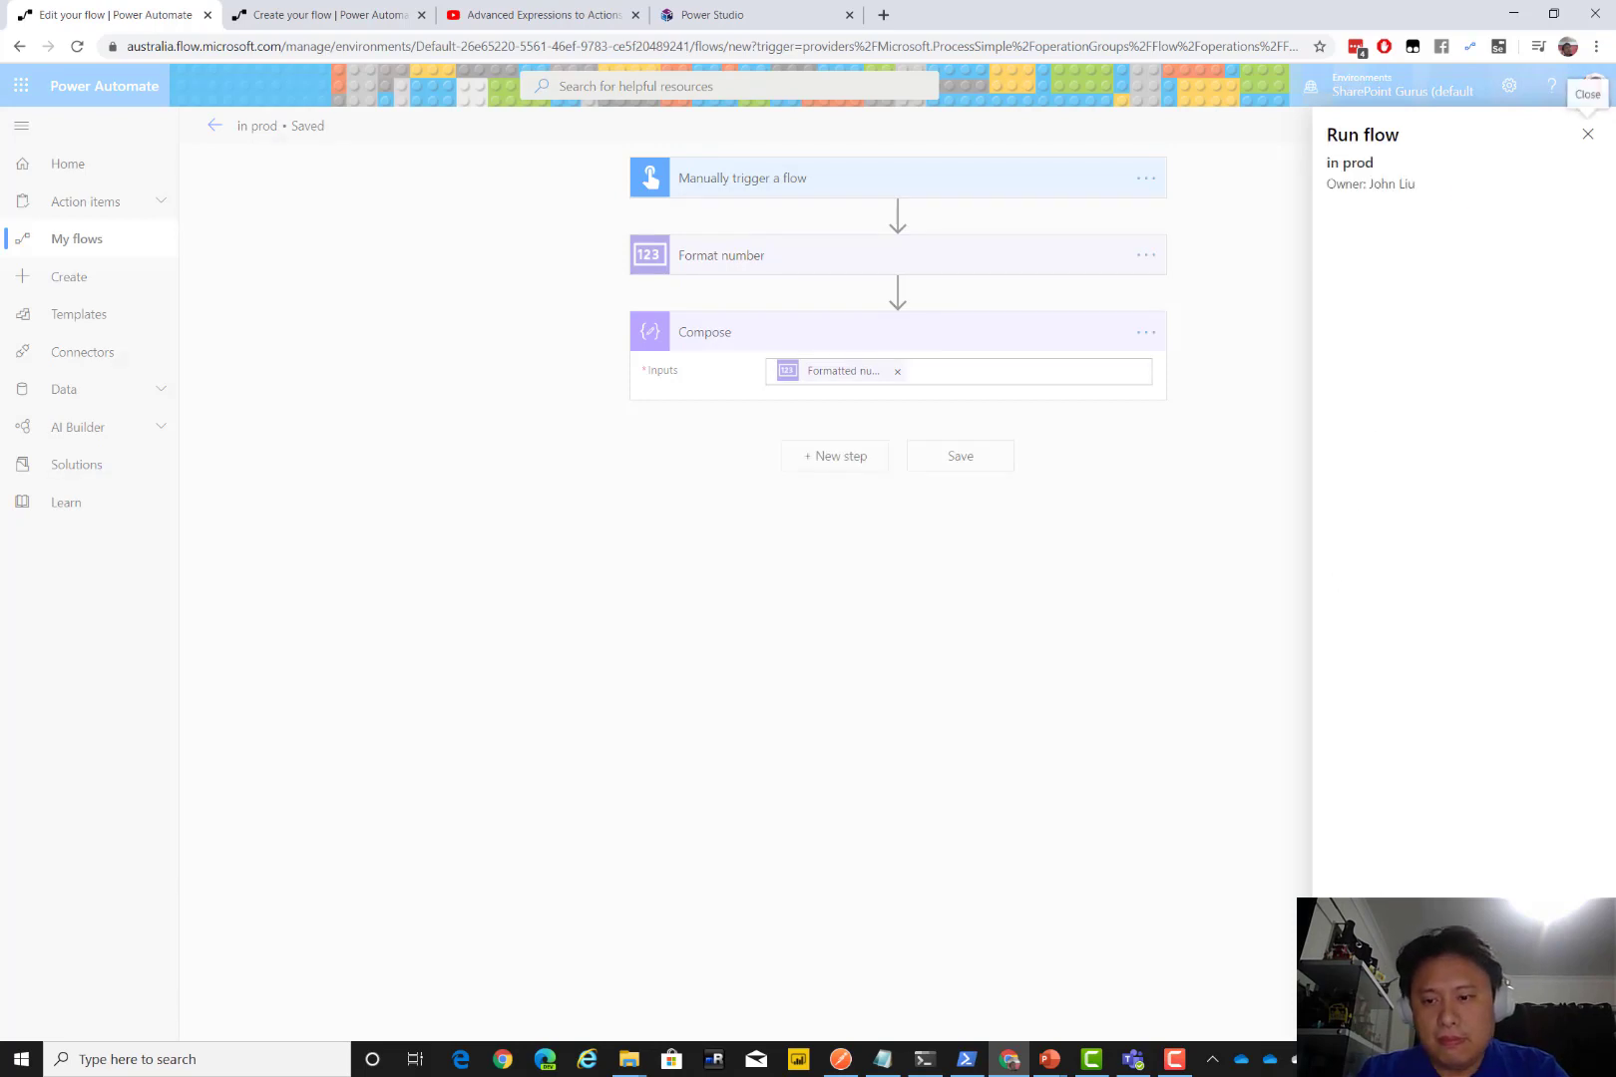
click(1362, 1038)
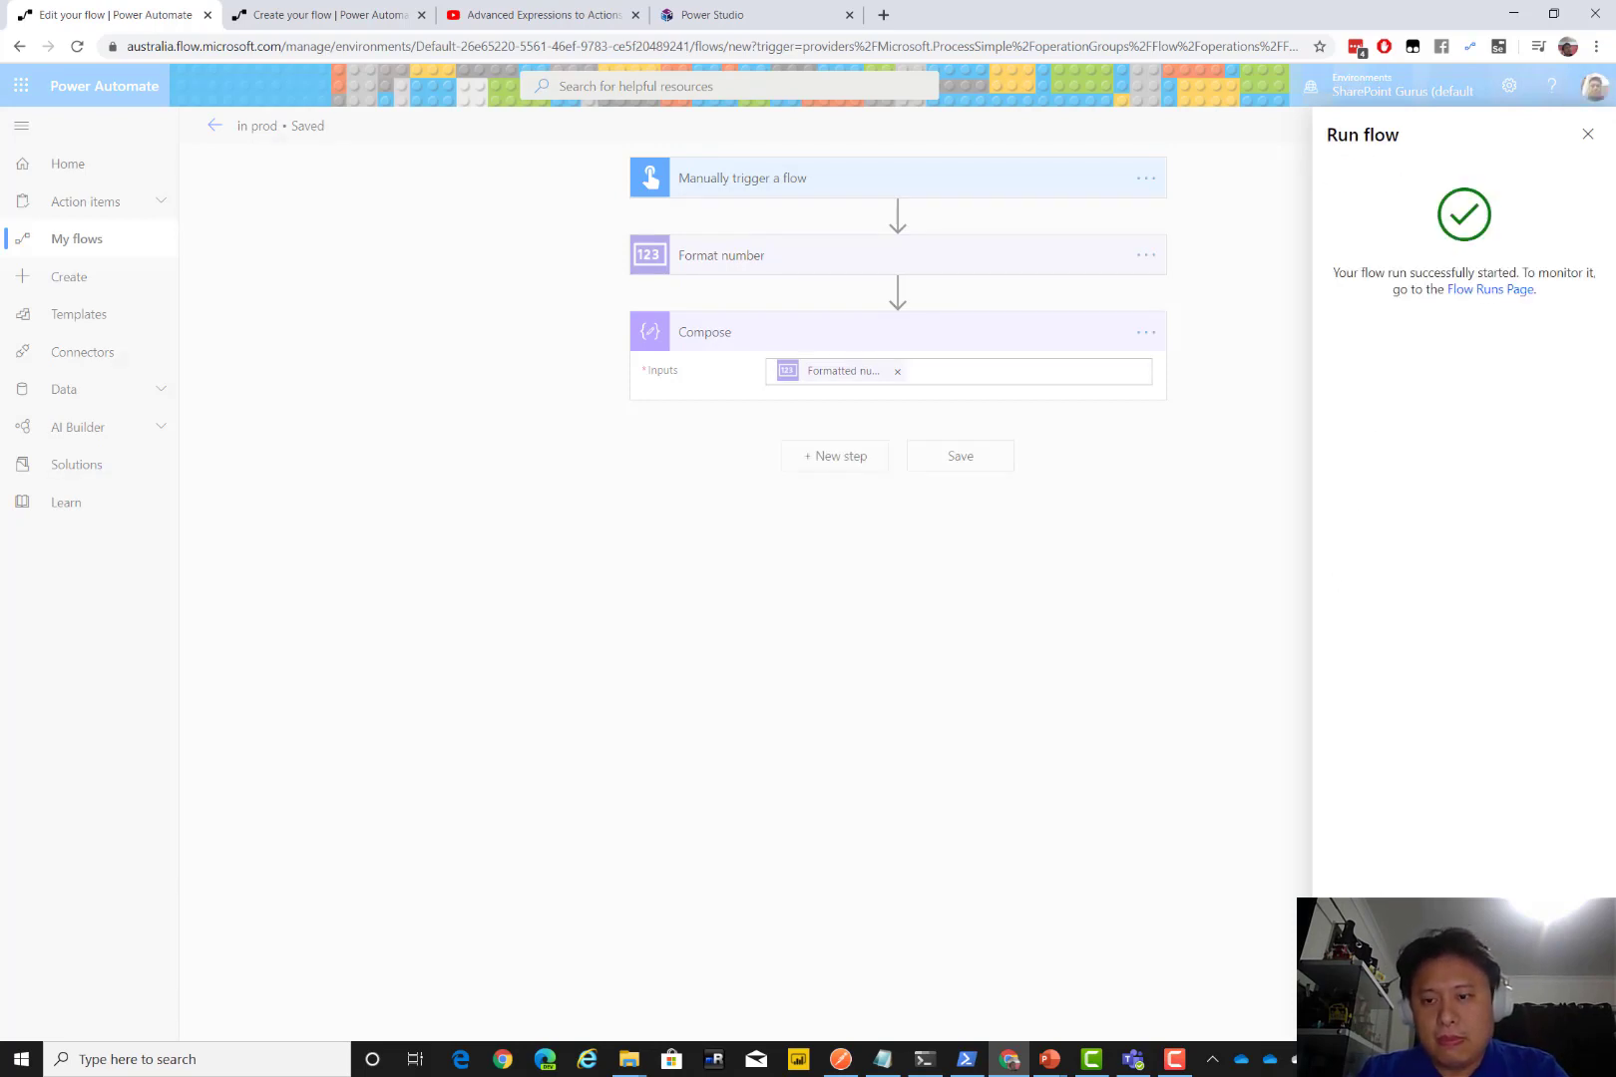
click(1361, 1037)
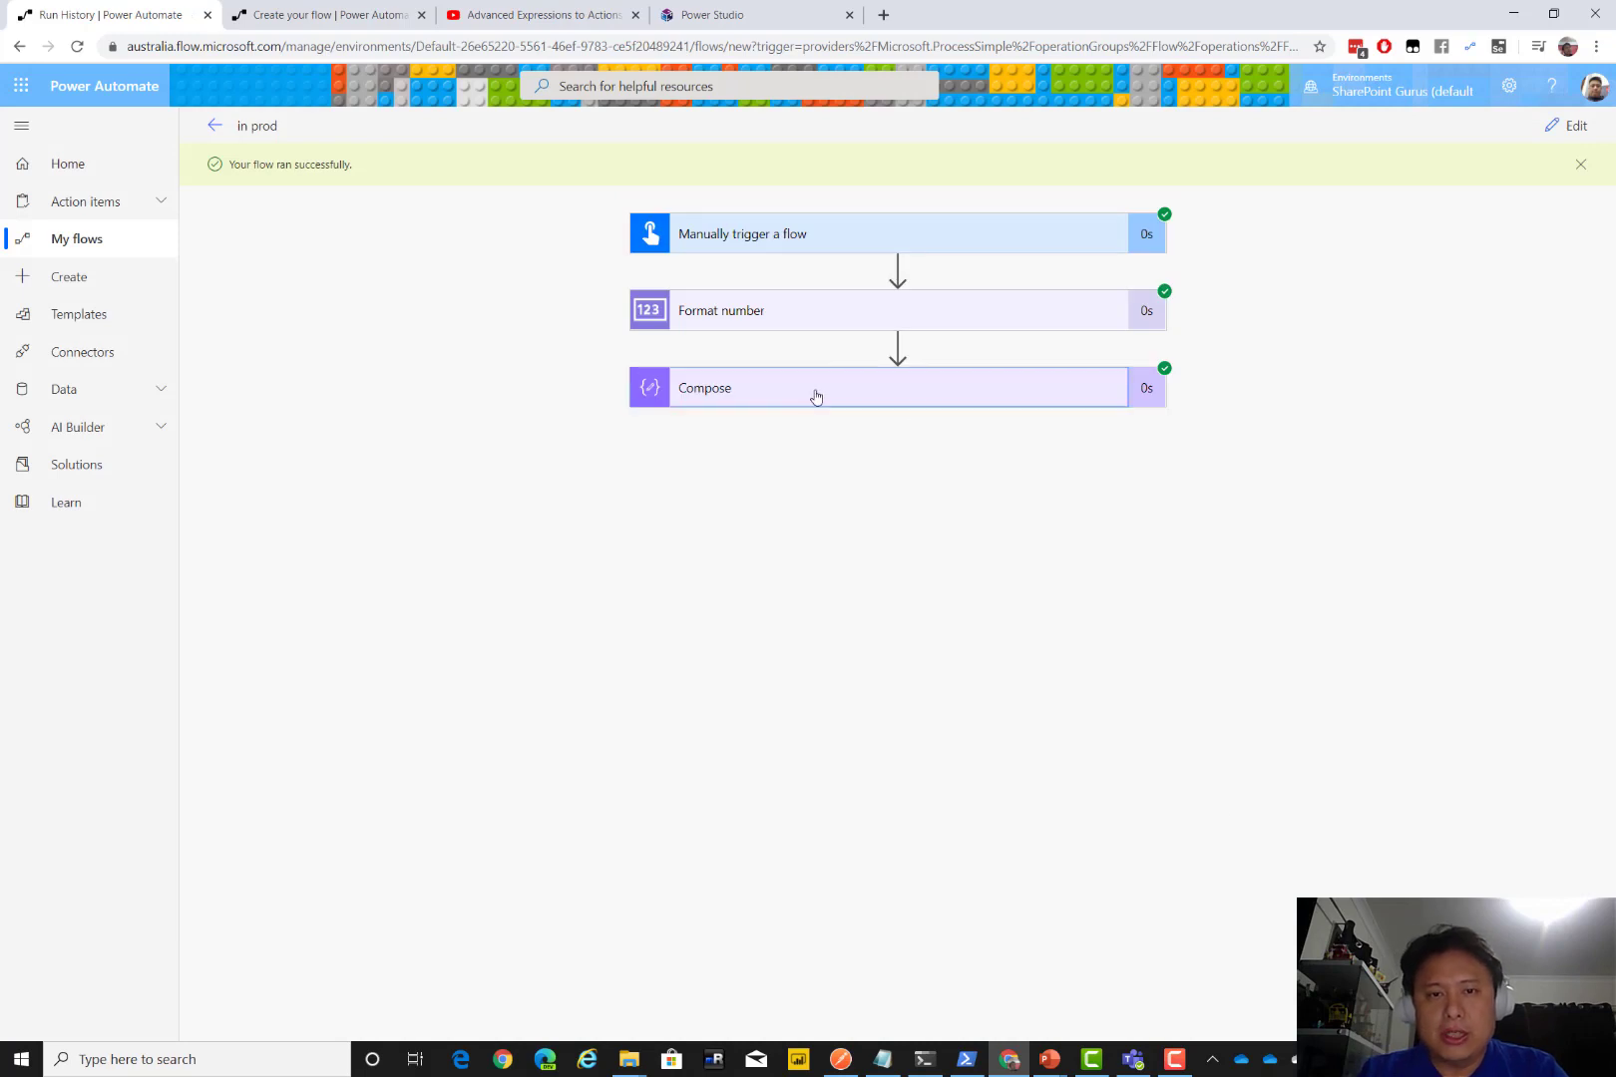
Examine the inputs and outputs of the Compose and Format number actions in the completed run
click(814, 393)
click(793, 318)
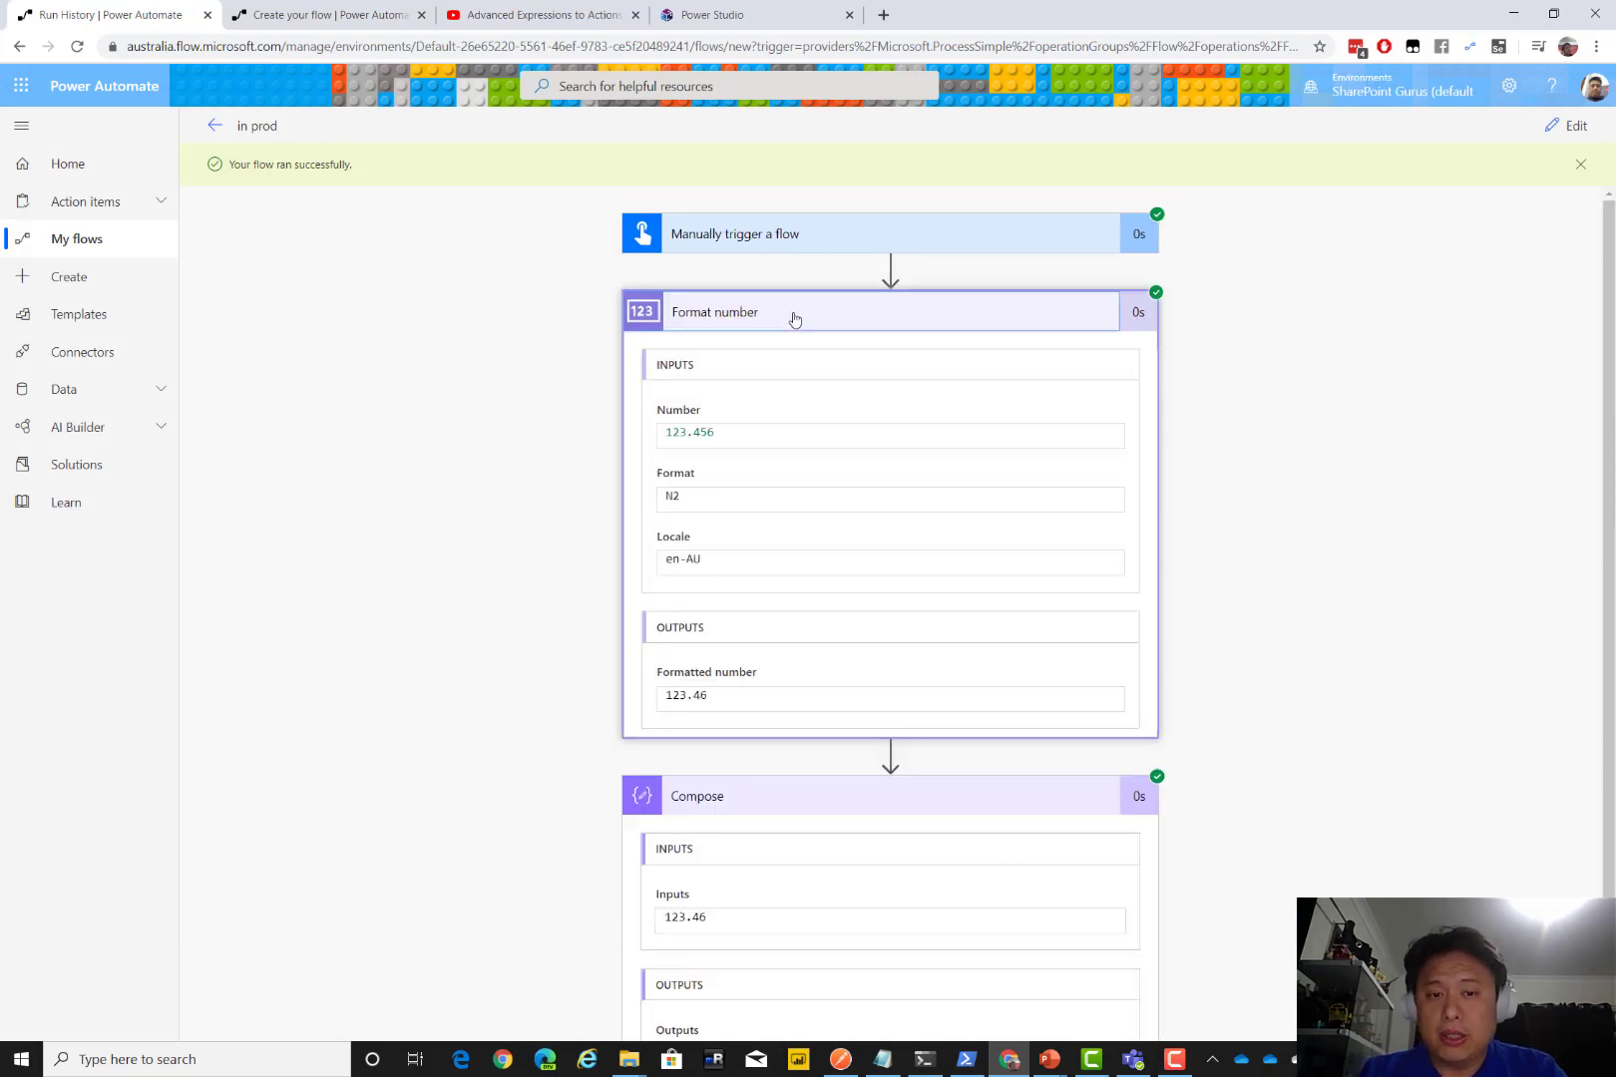
click(795, 318)
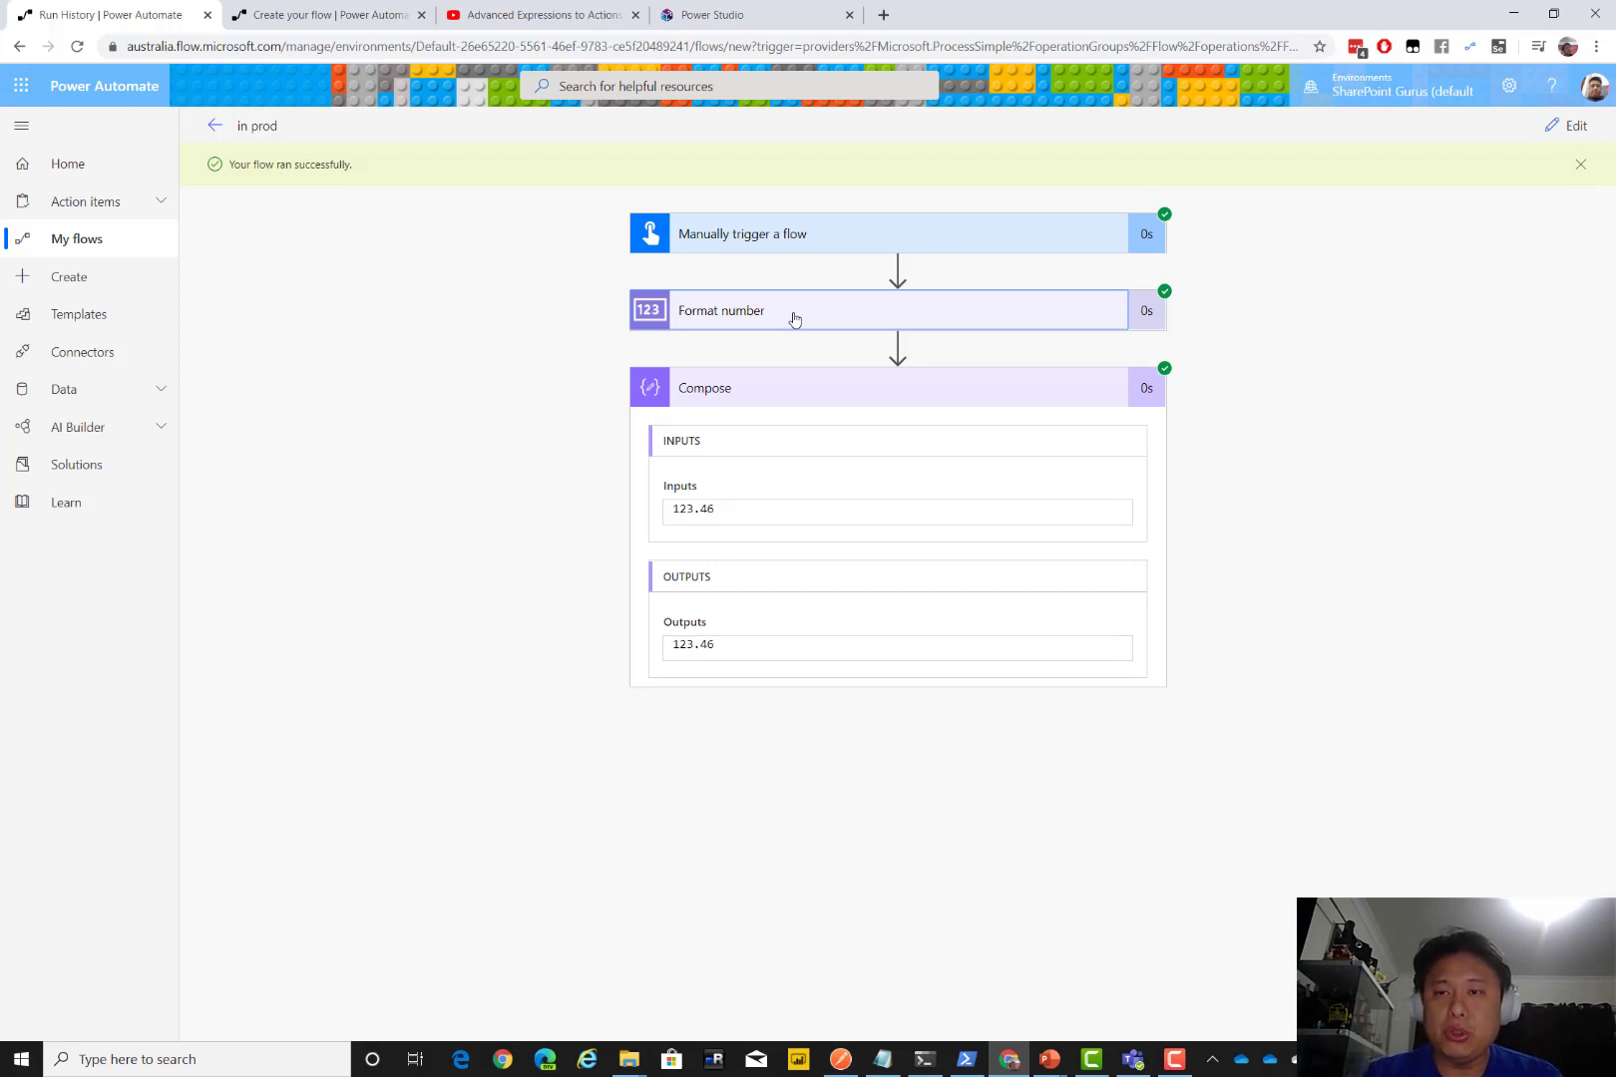
Leave the run for a blank manually triggered flow and review the whole Format number JSON snippet in Notepad
key(alt+Left)
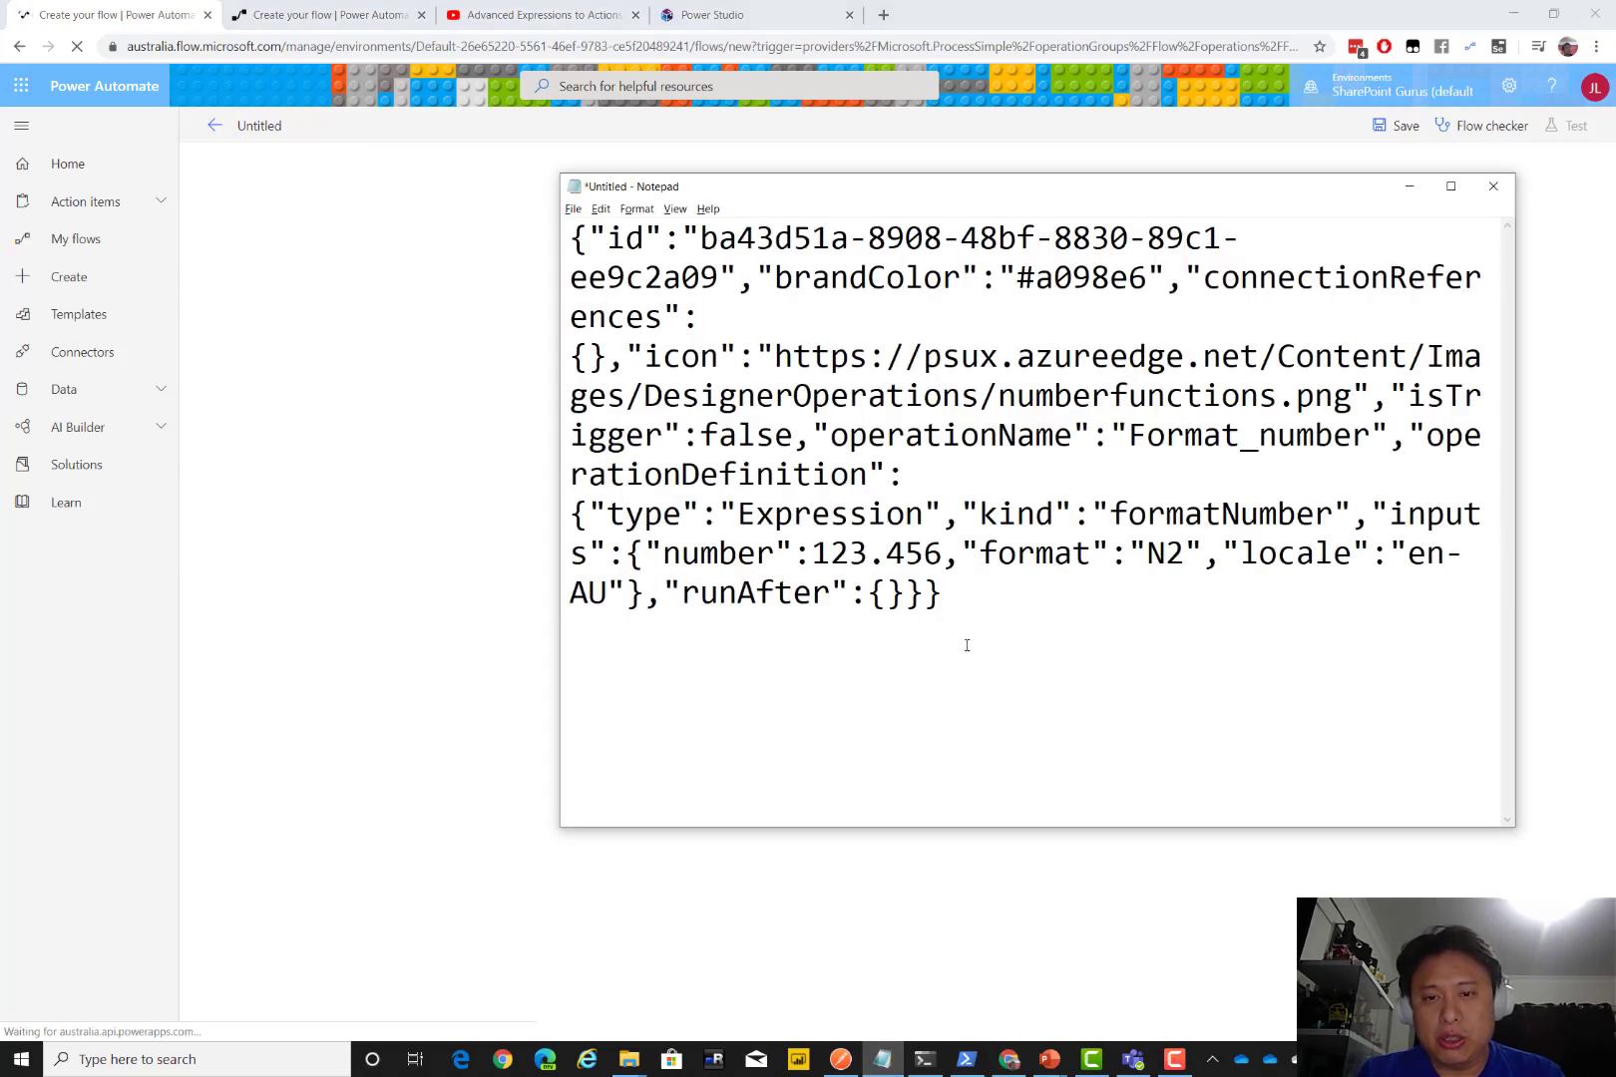
drag(967, 649, 482, 243)
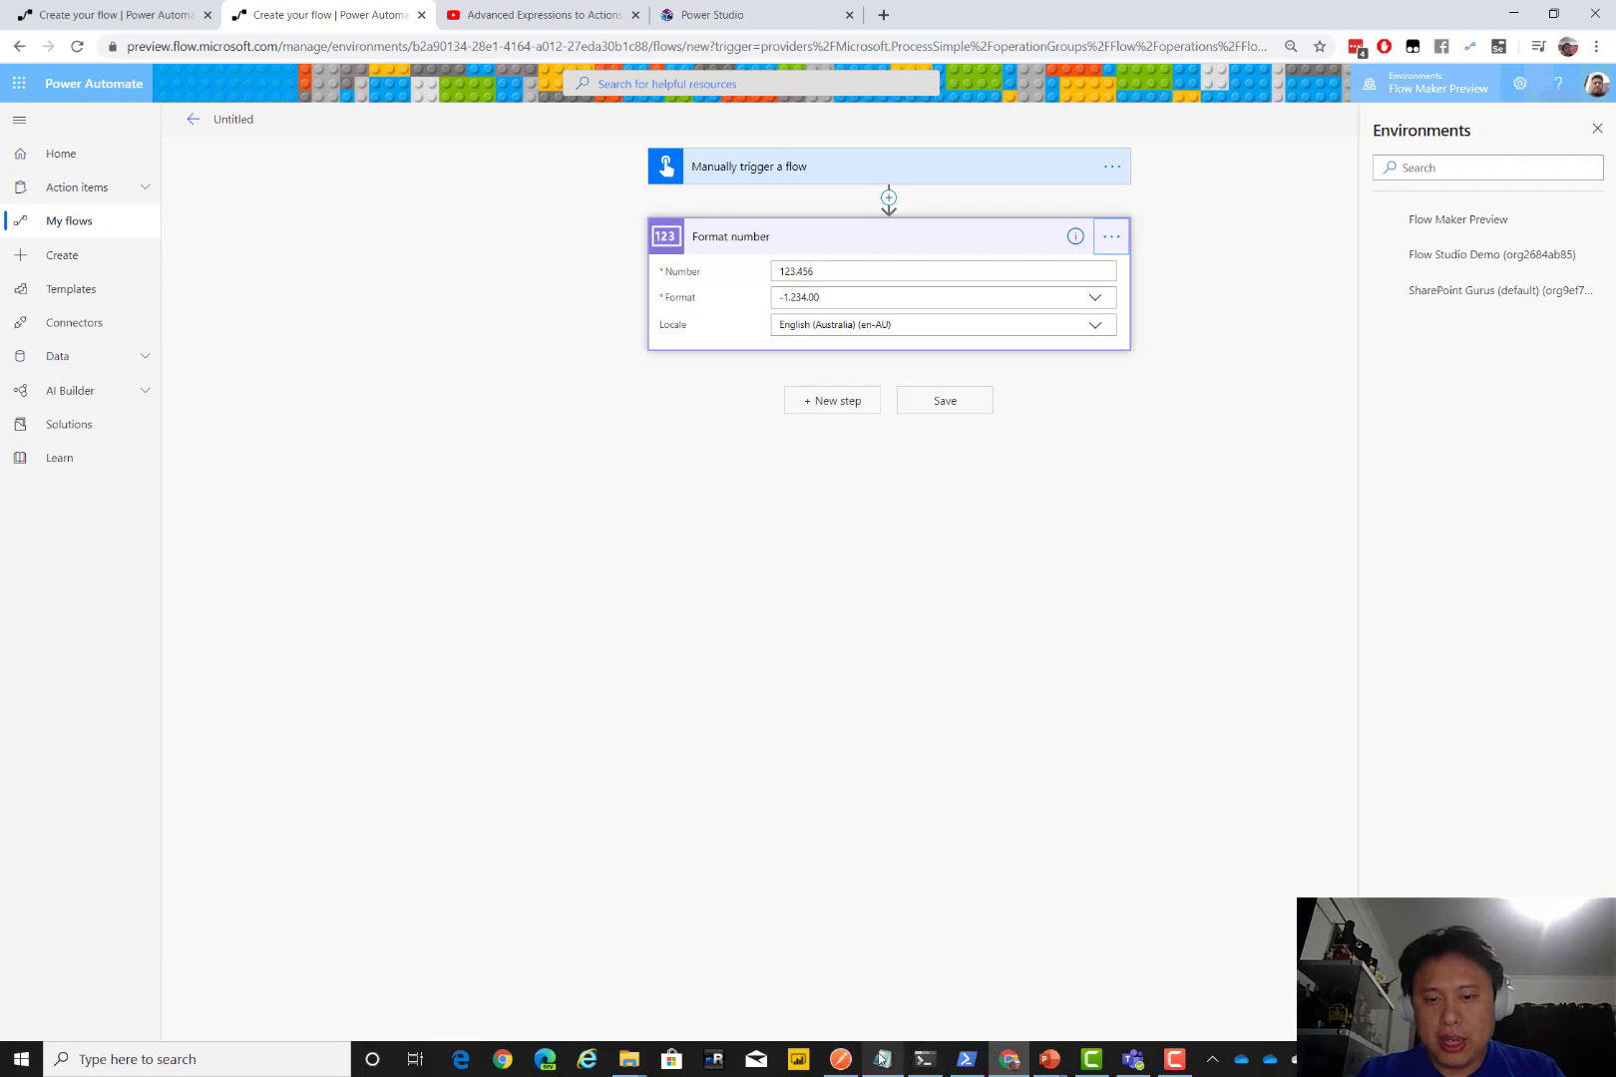
click(881, 1058)
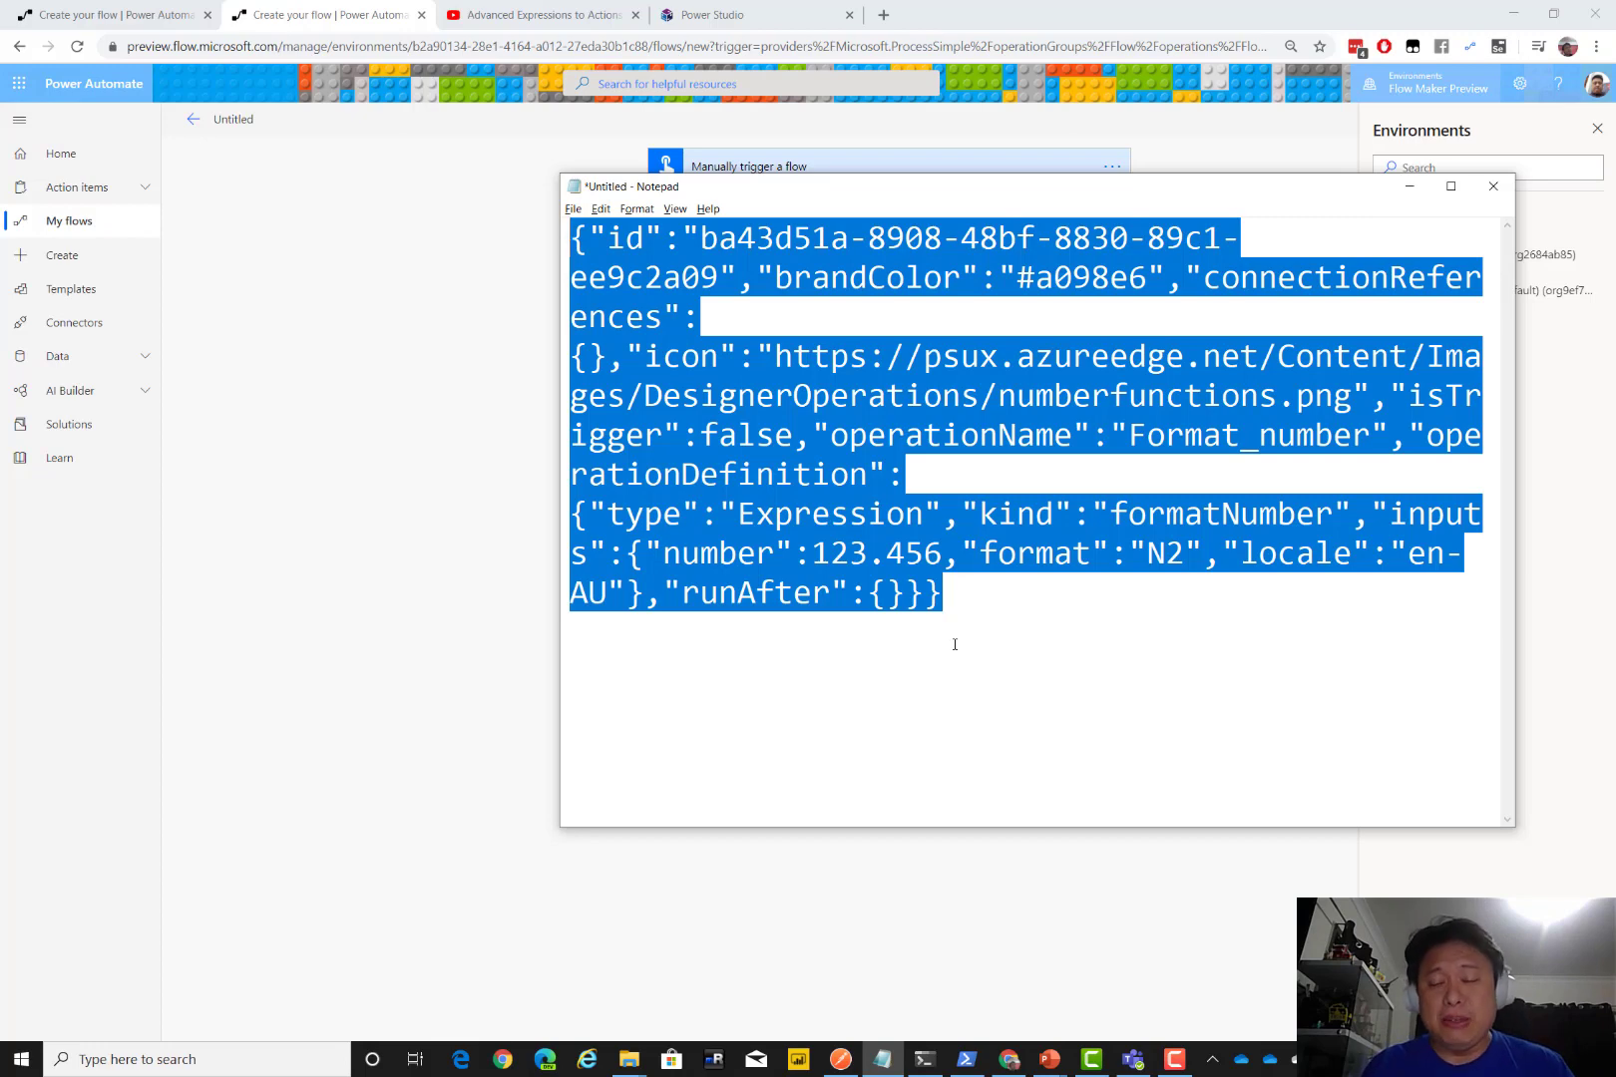
click(1011, 623)
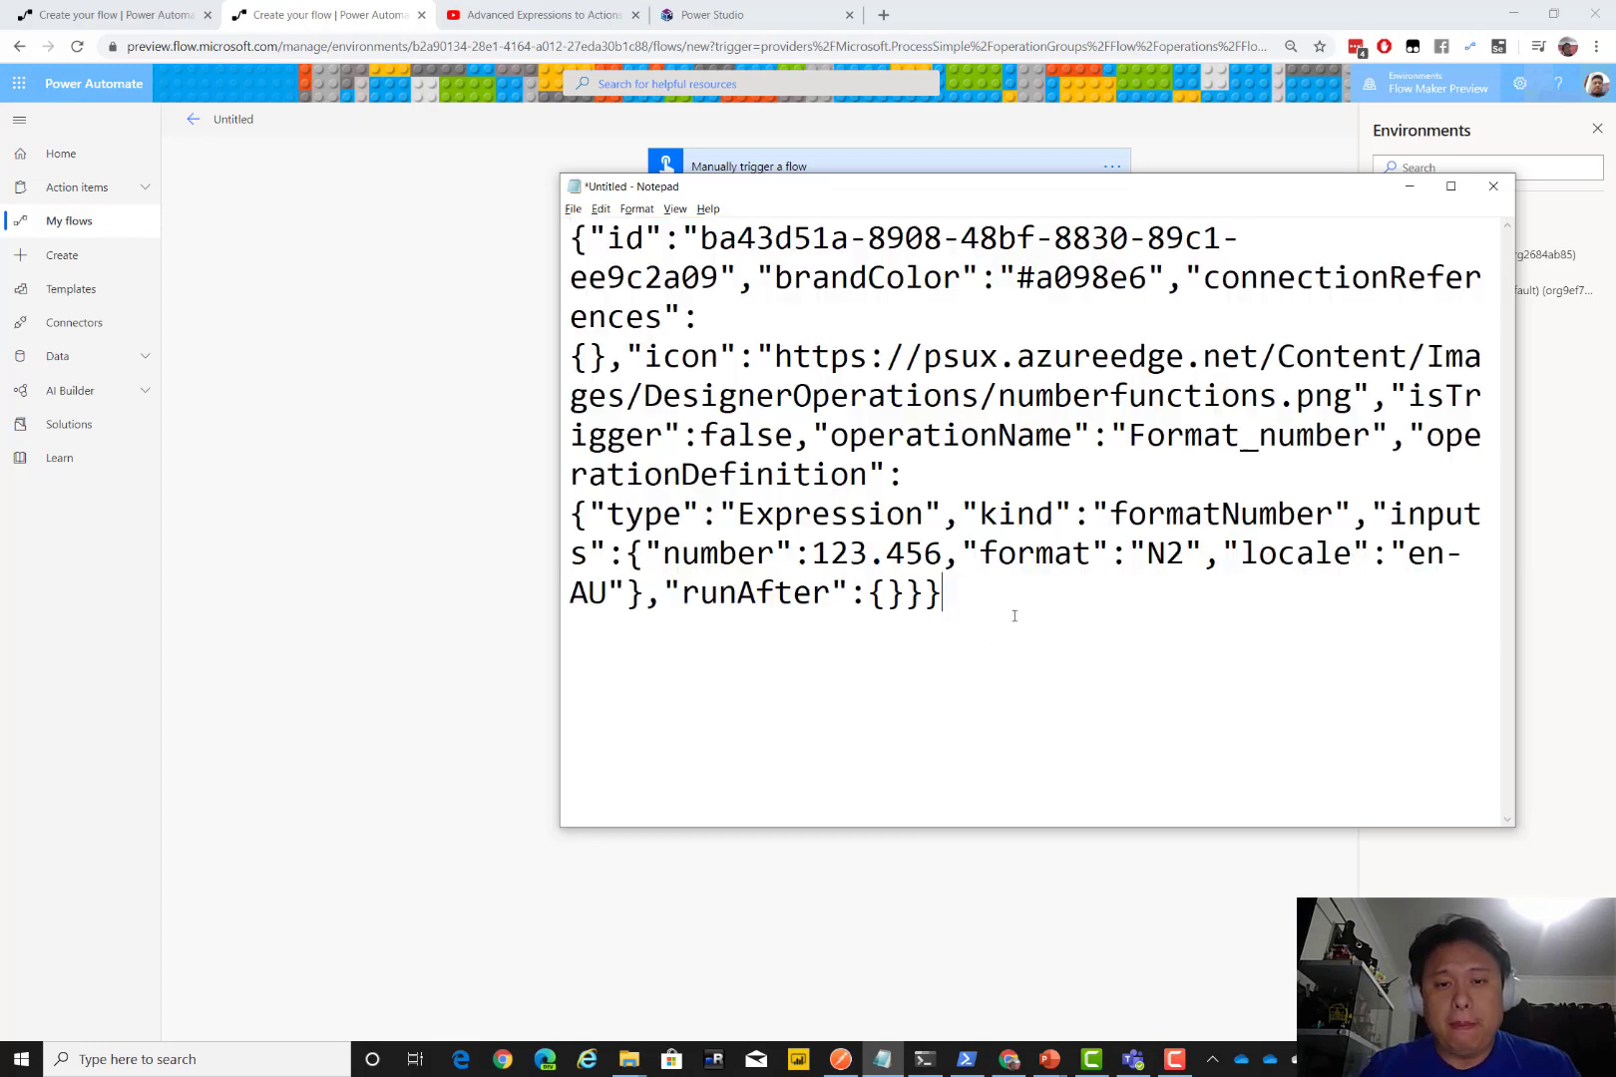
drag(996, 614, 555, 244)
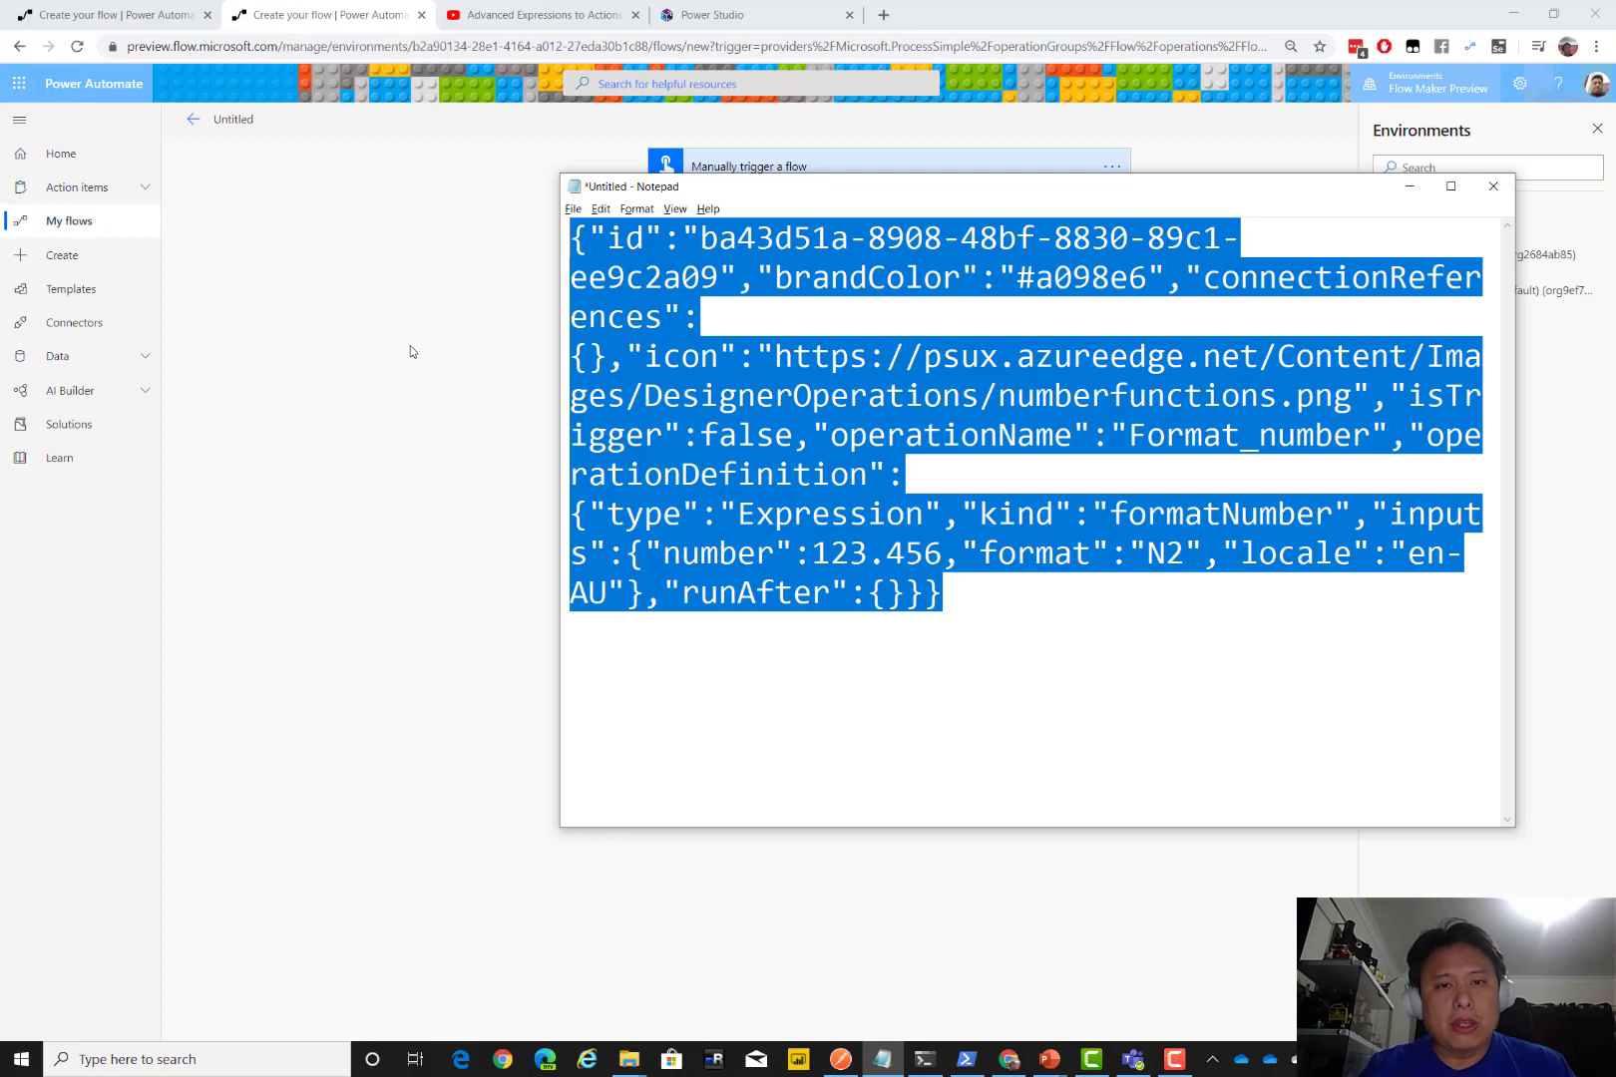
click(439, 337)
click(574, 308)
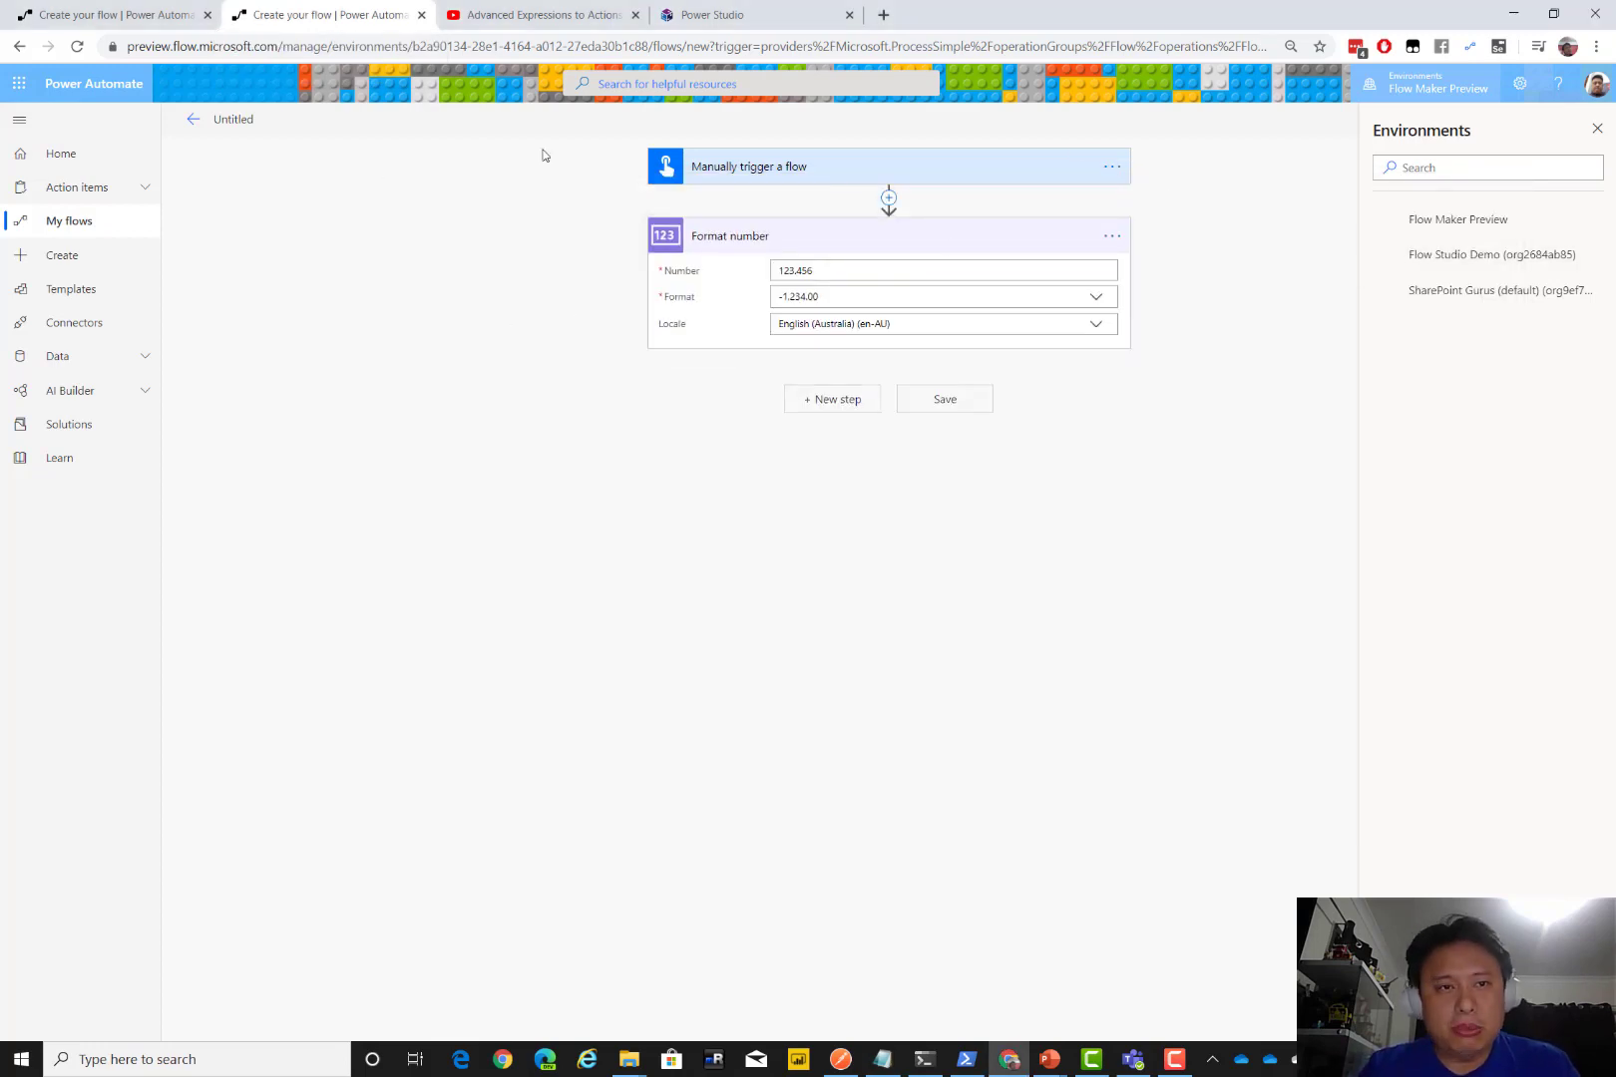
Close the browser pages holding the Flow Maker Preview flow and the Format Number YouTube video
click(421, 14)
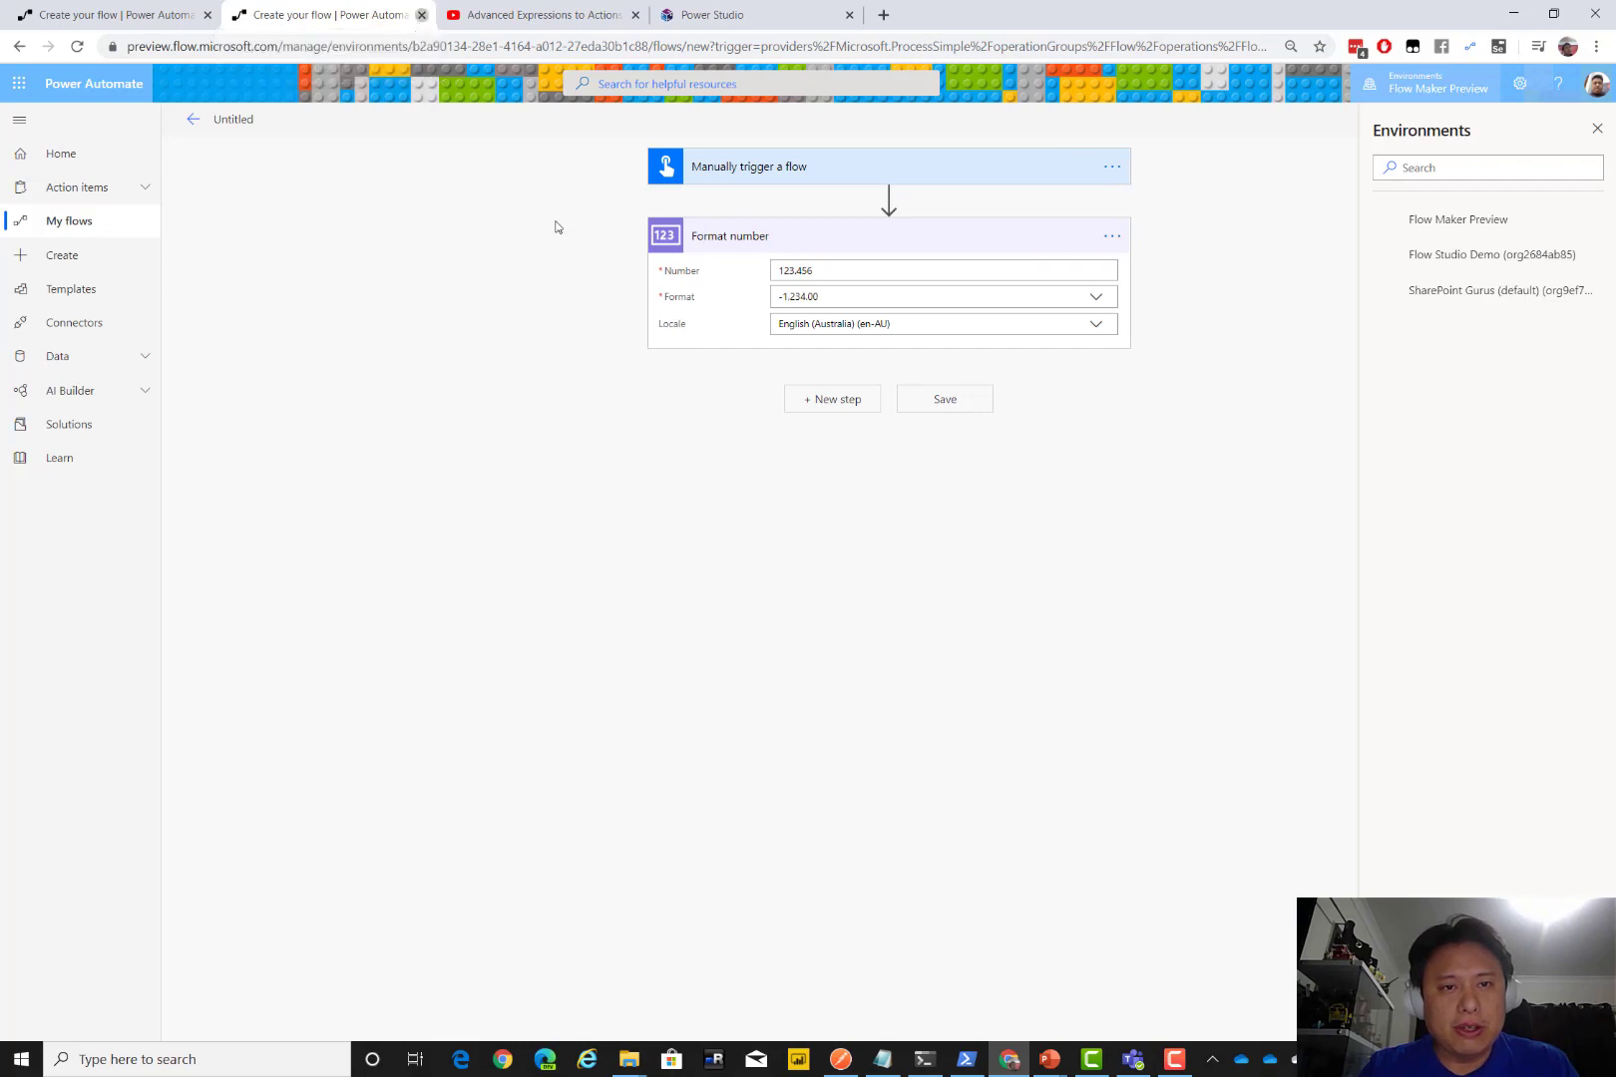
click(894, 150)
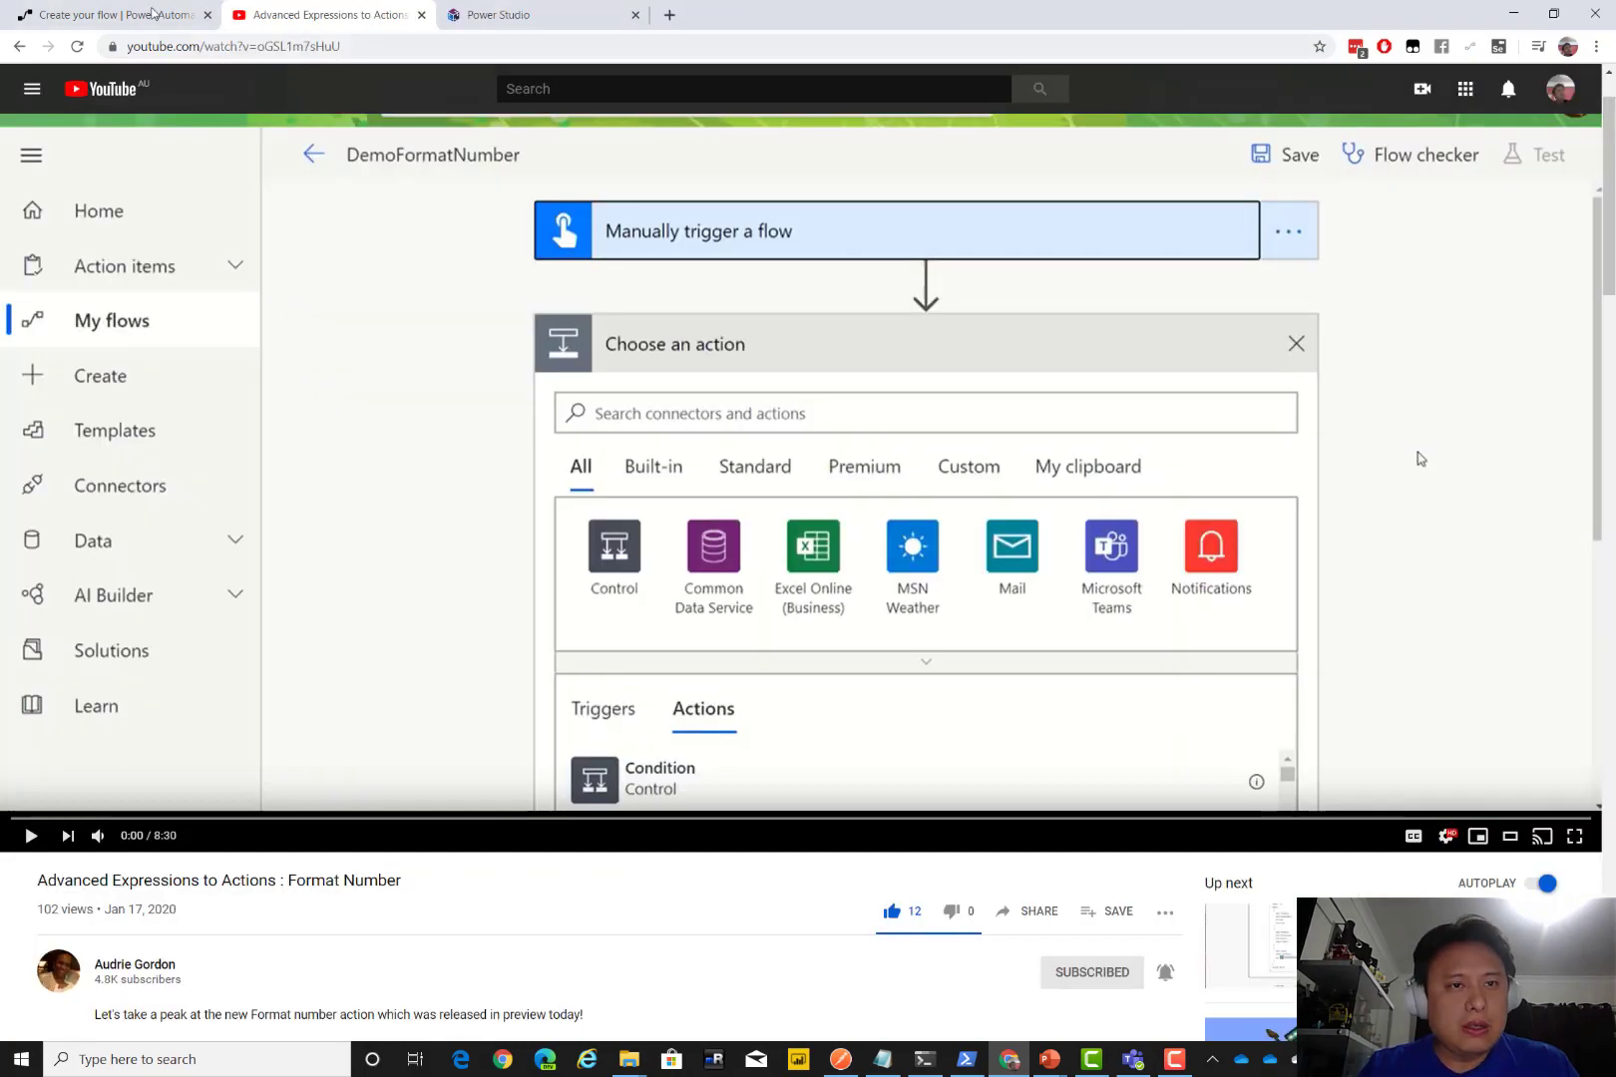
click(152, 14)
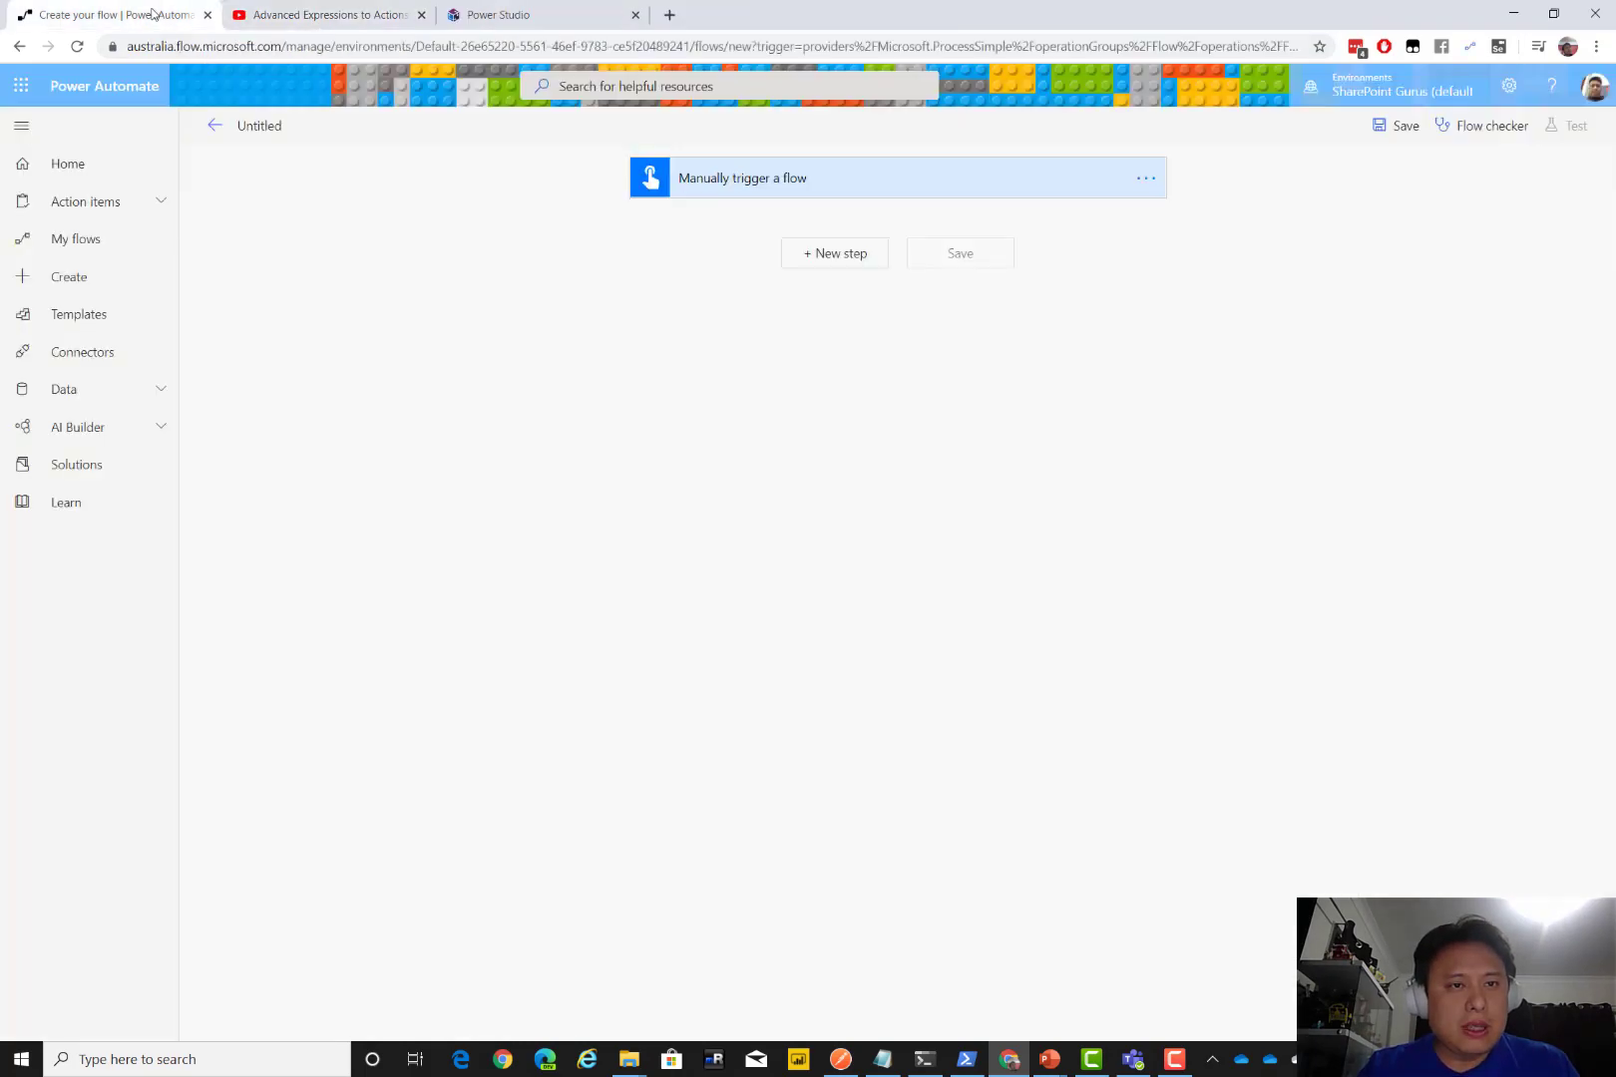
click(288, 18)
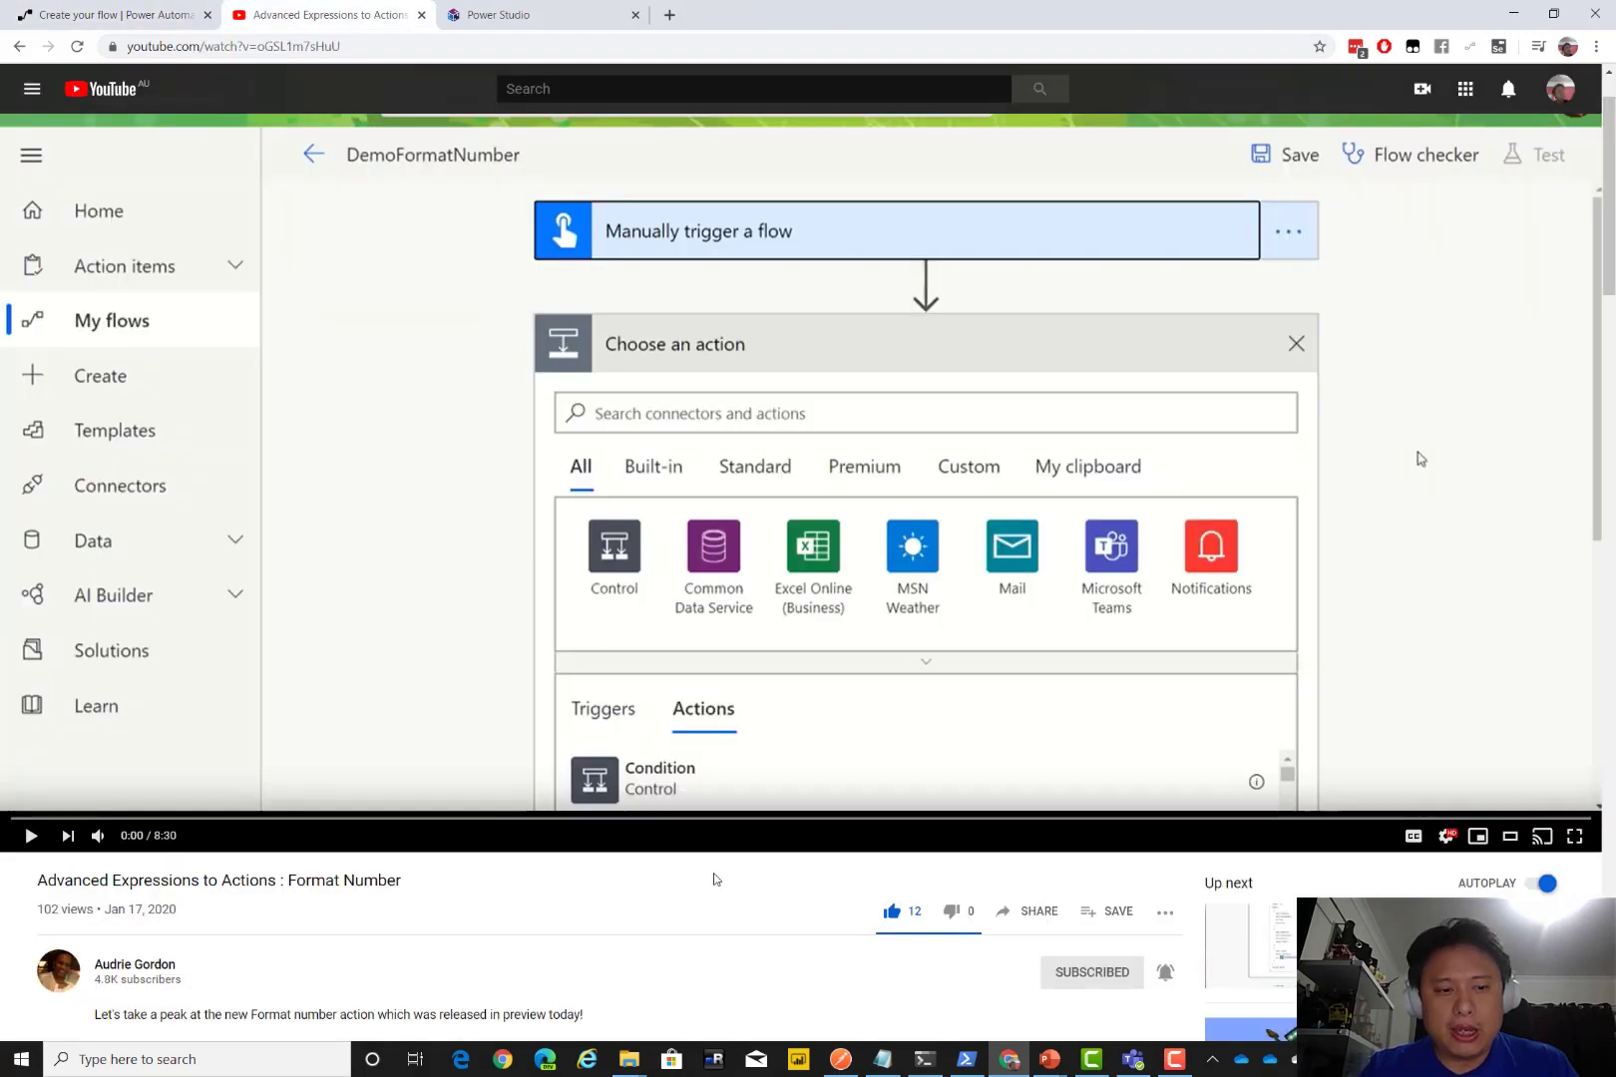
middle_click(264, 19)
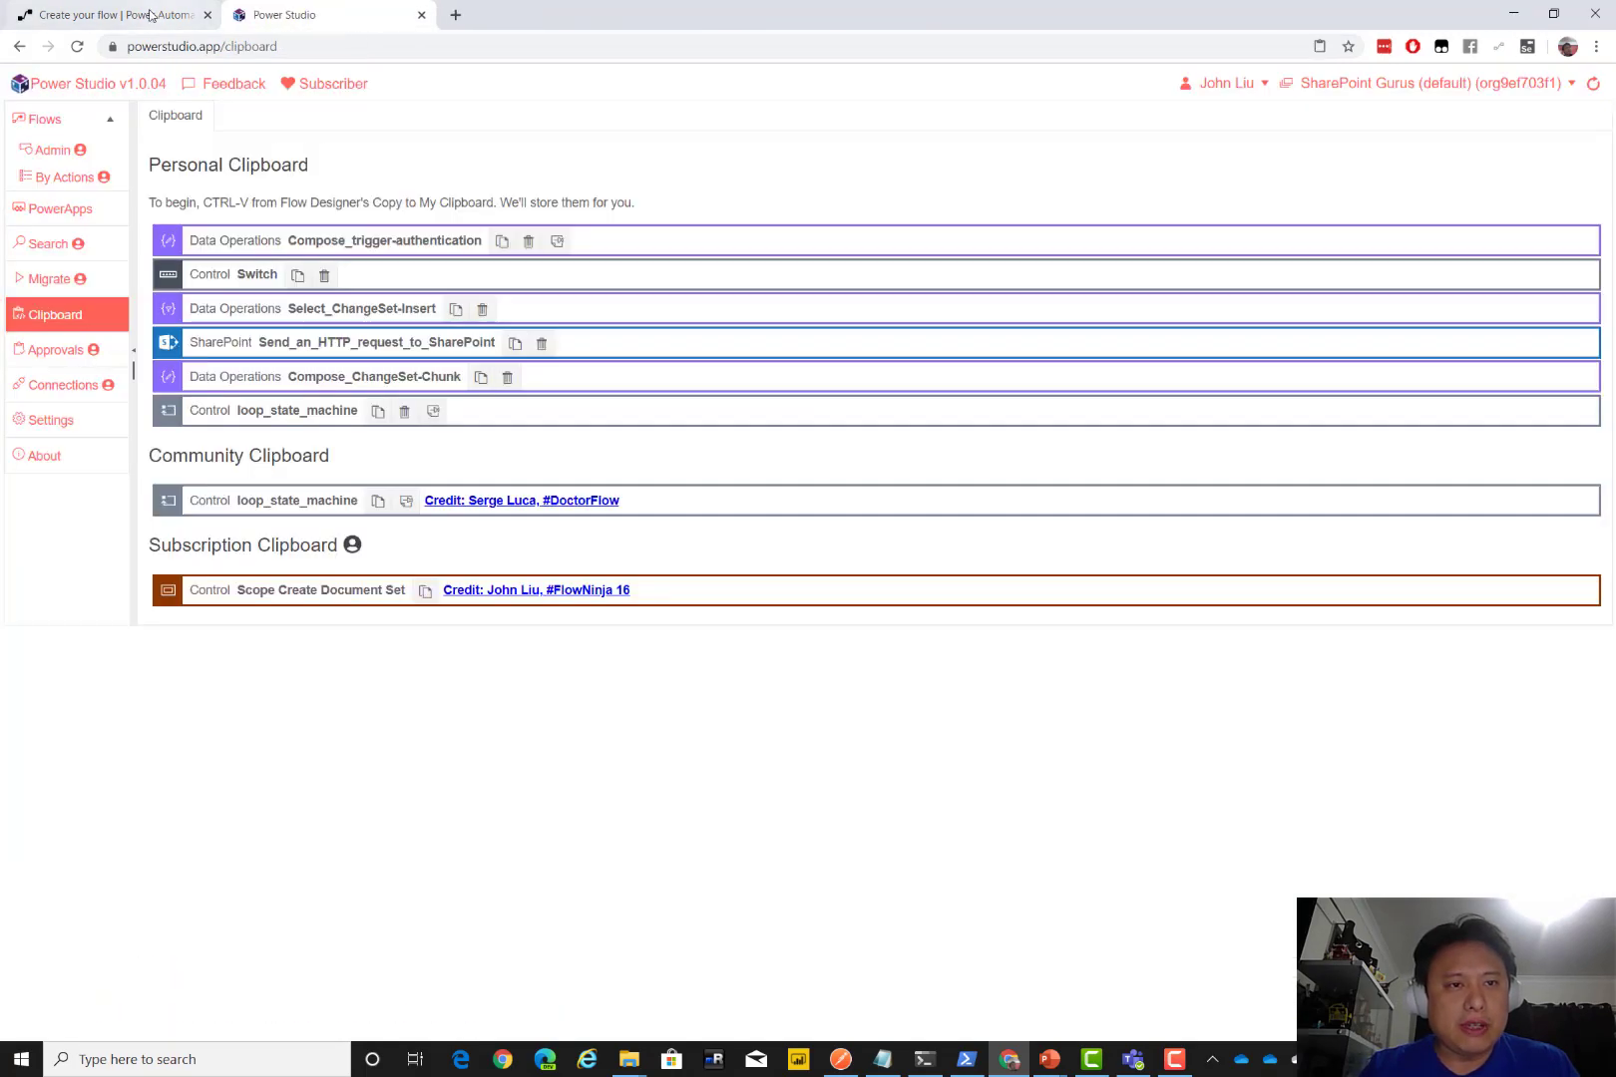
Open the existing "test format number" flow and examine the inputs of its Compose and Compose 2 actions
click(149, 16)
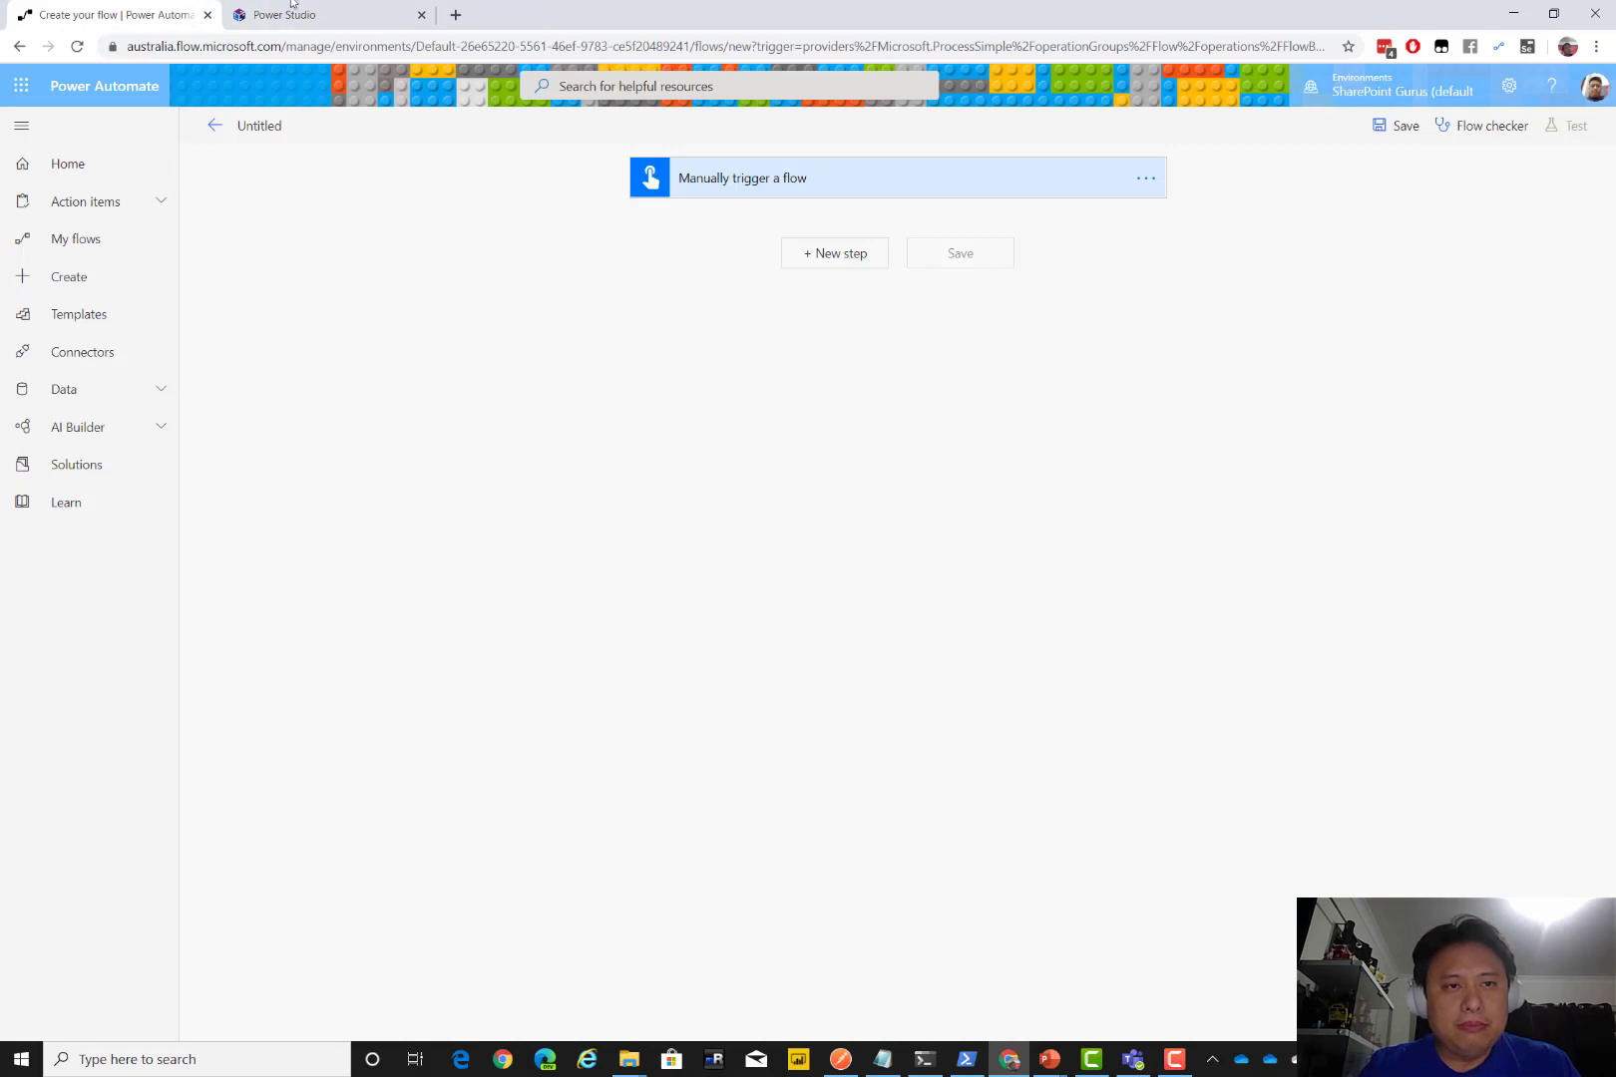
click(100, 241)
click(873, 185)
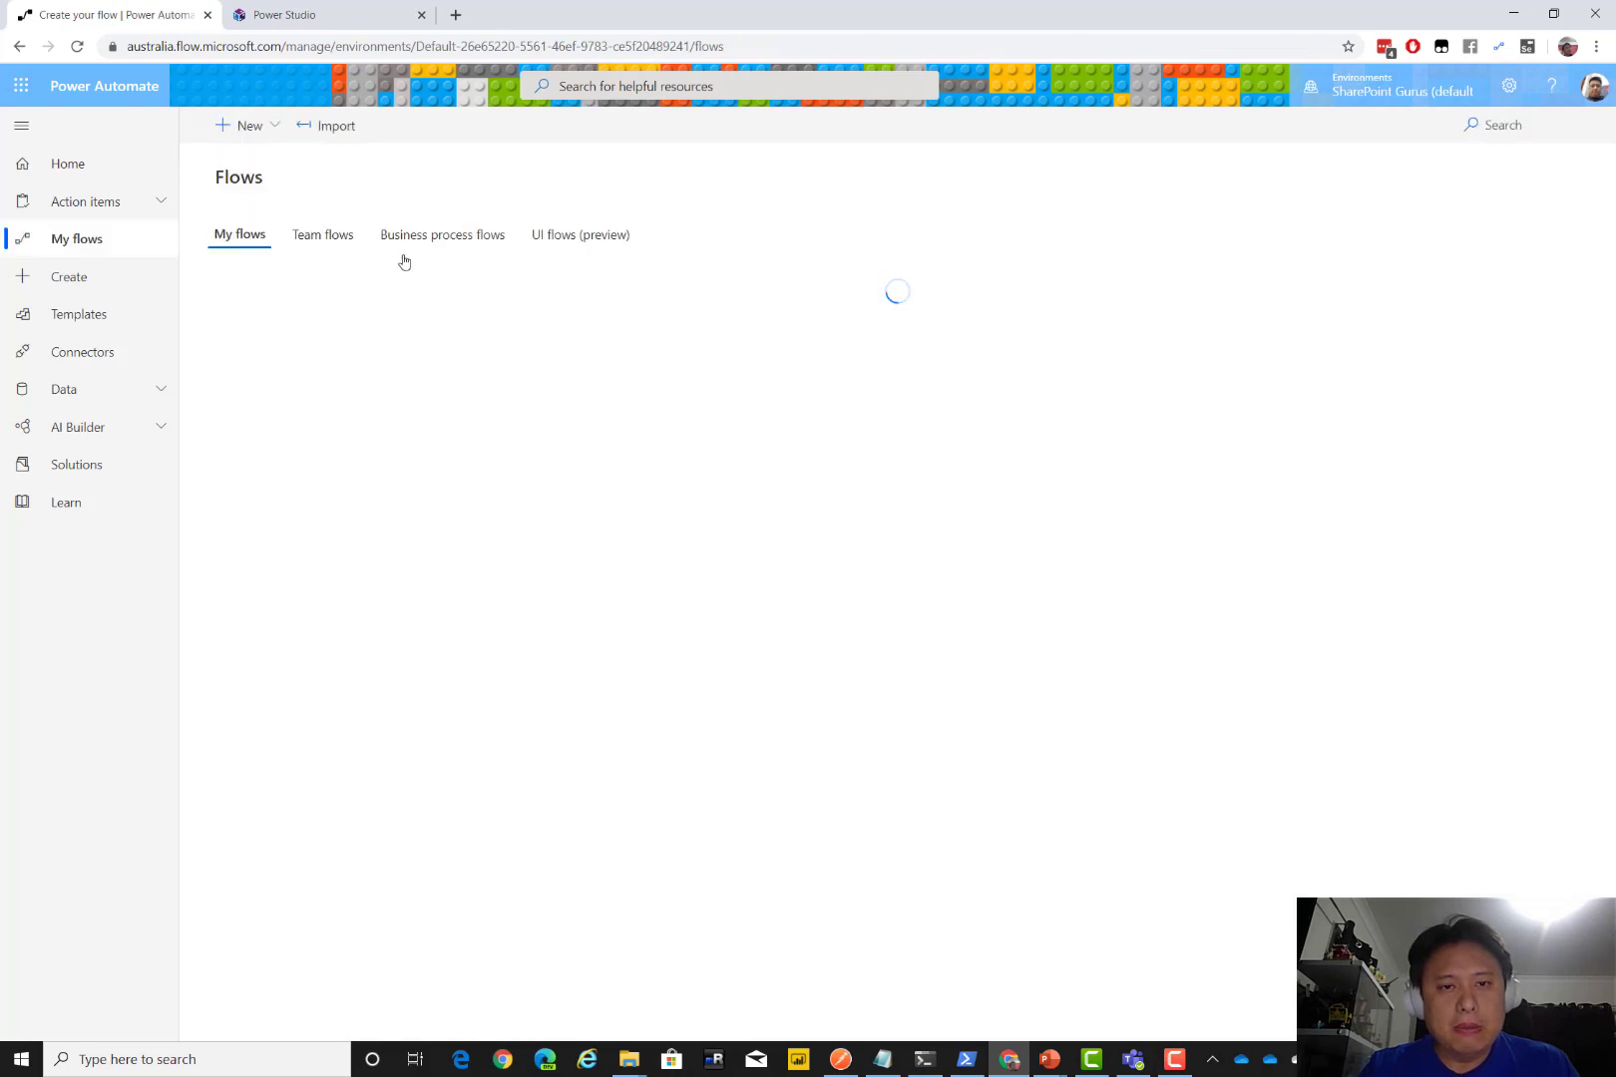
click(492, 365)
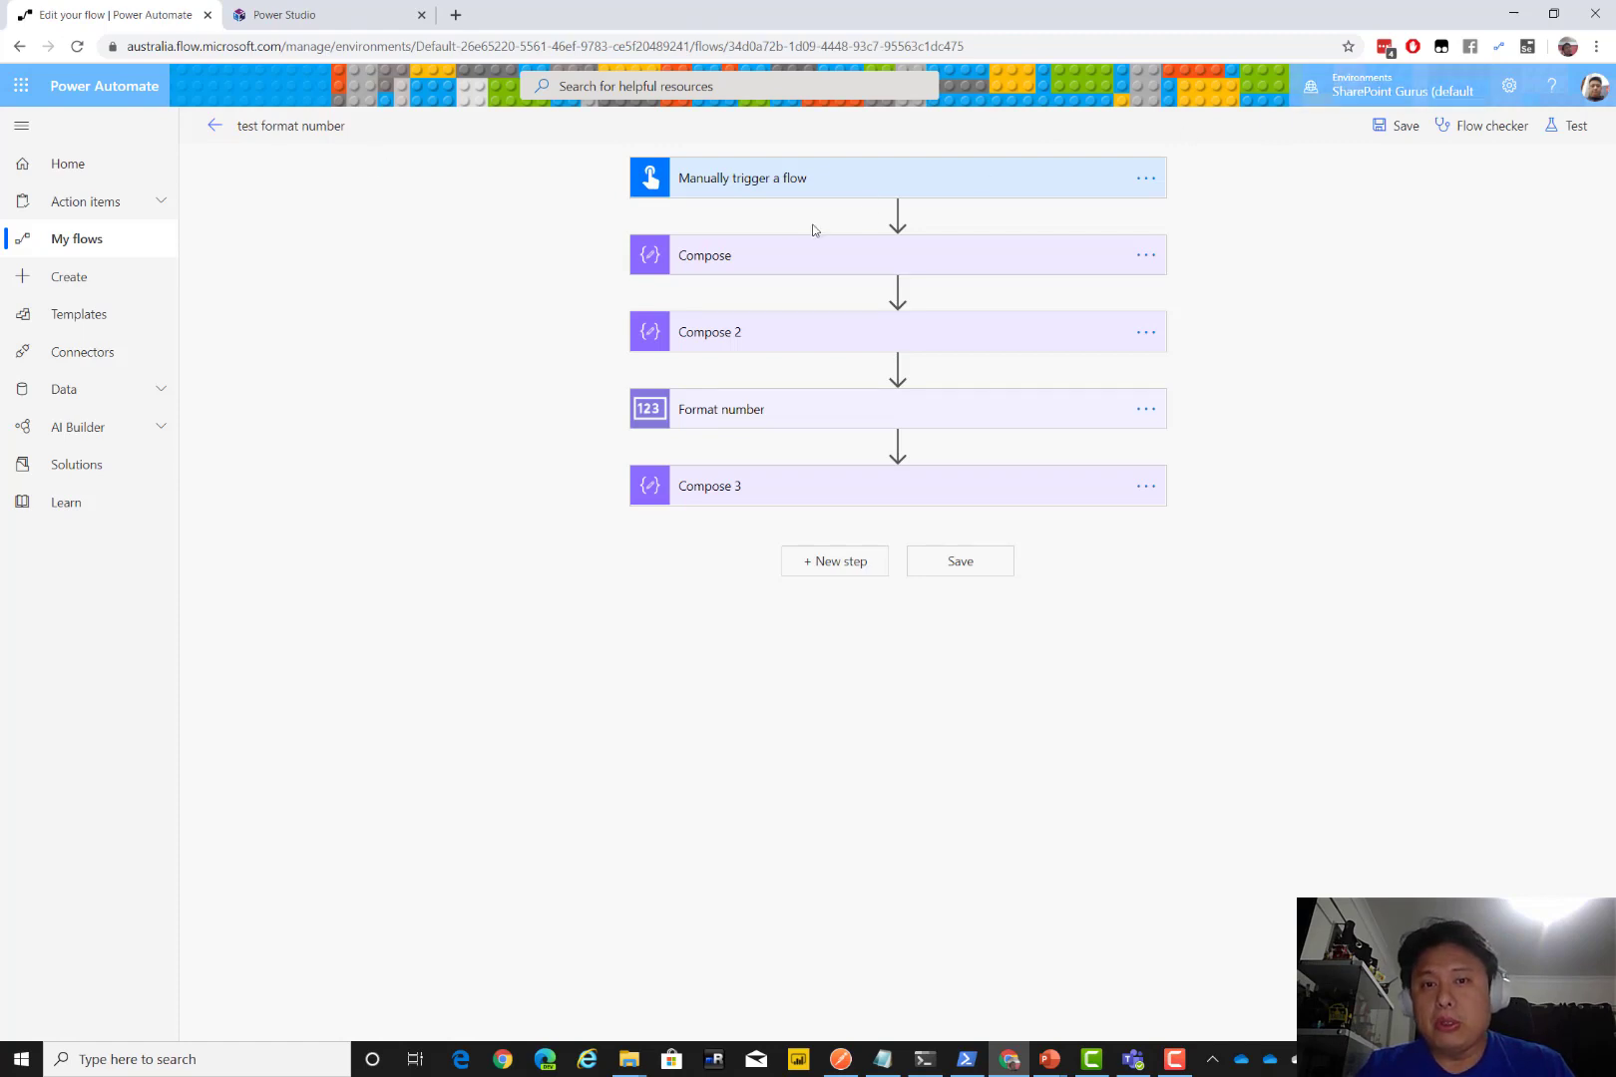
click(766, 260)
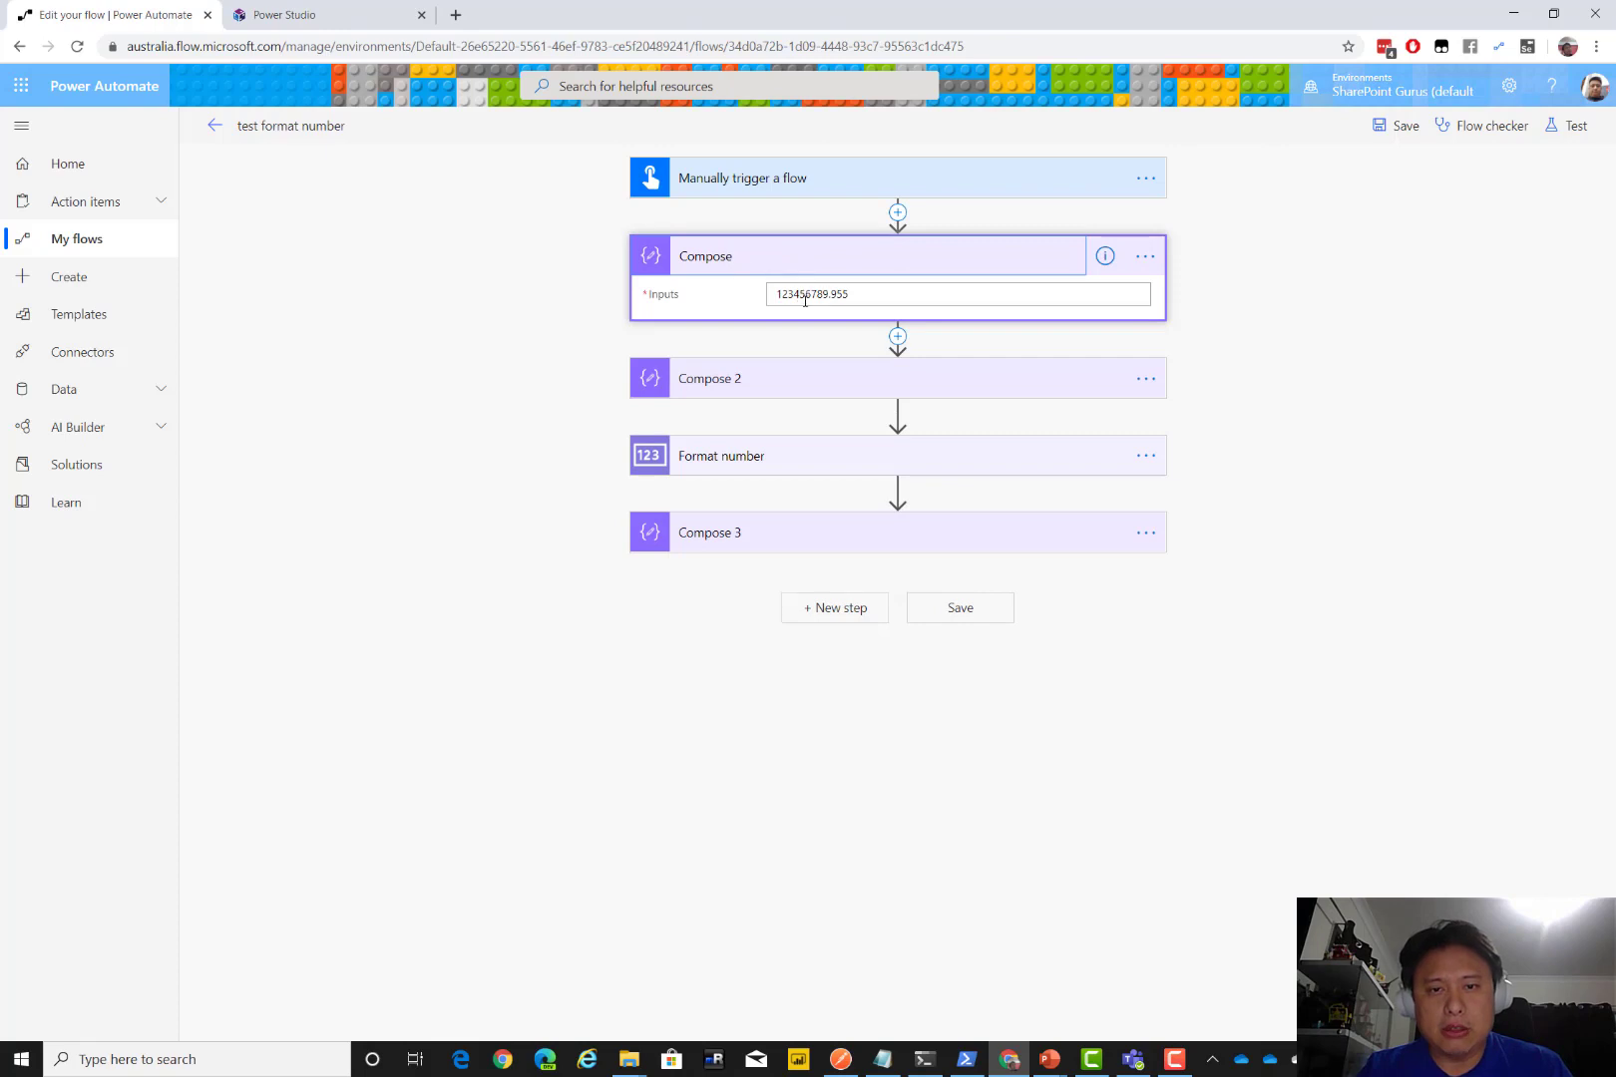
click(790, 268)
click(777, 331)
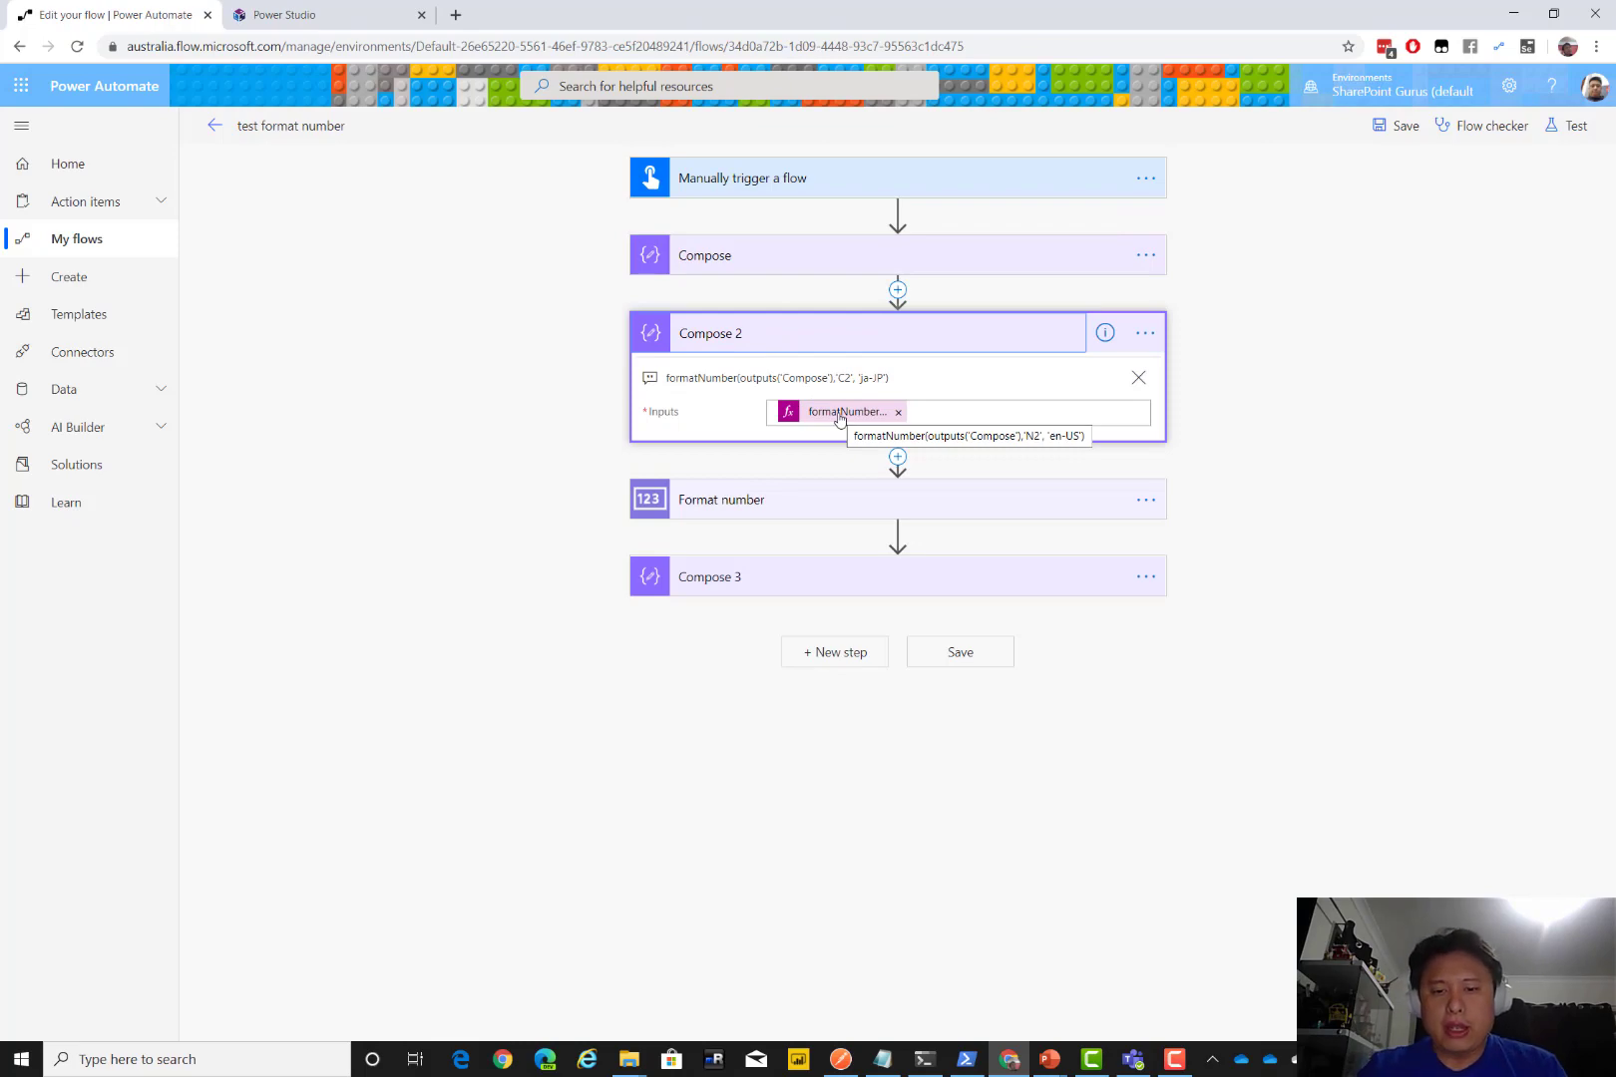
Switch to Notepad and examine the snippet's operation definition and the metadata preceding it in the JSON
mouse_move(881, 1065)
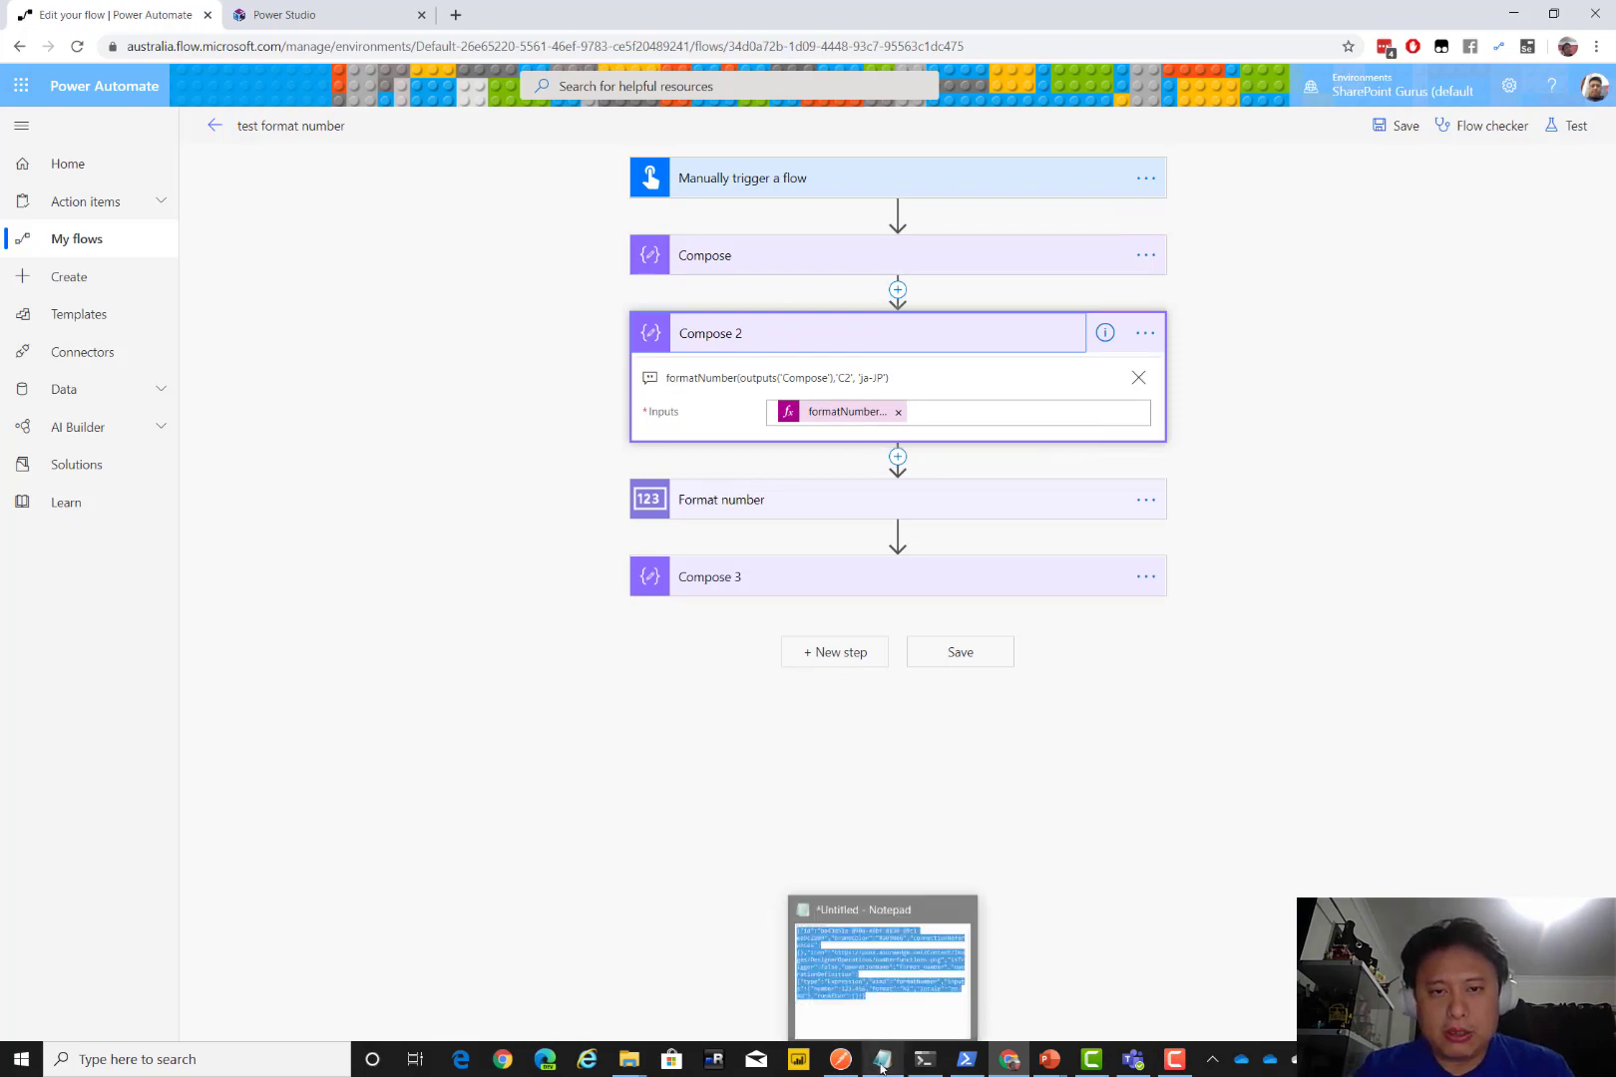
click(888, 997)
click(946, 593)
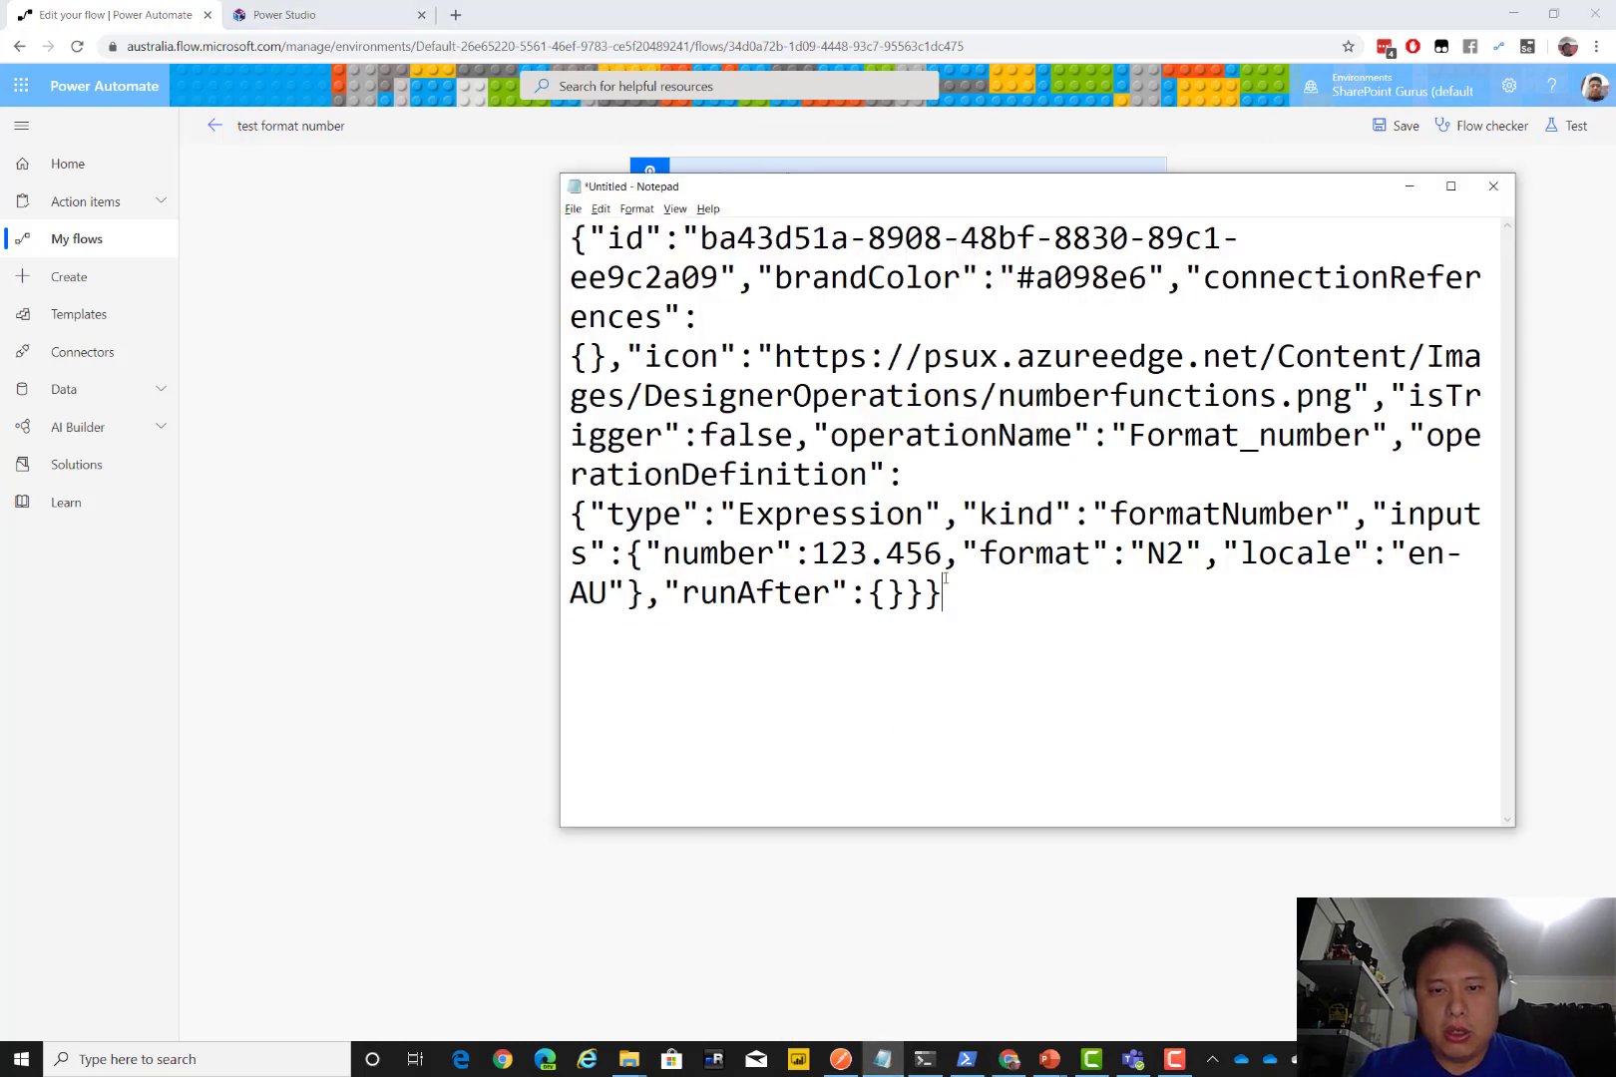
drag(946, 593, 701, 435)
click(1000, 513)
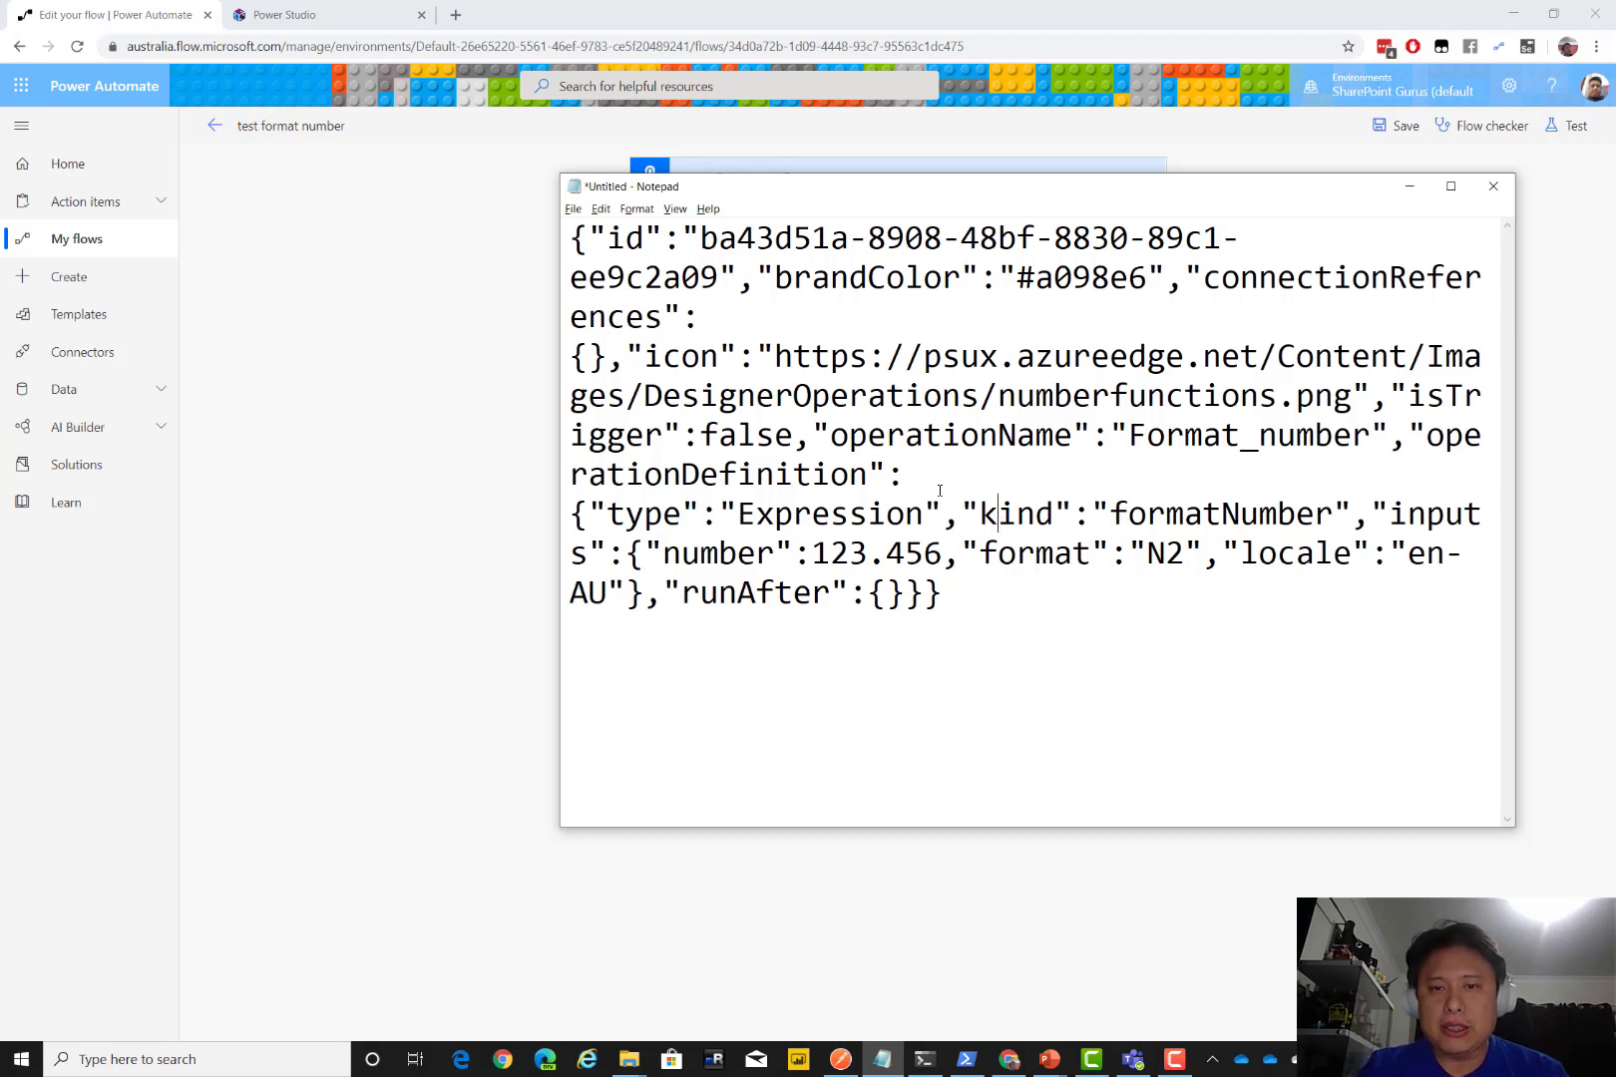
drag(606, 237, 998, 434)
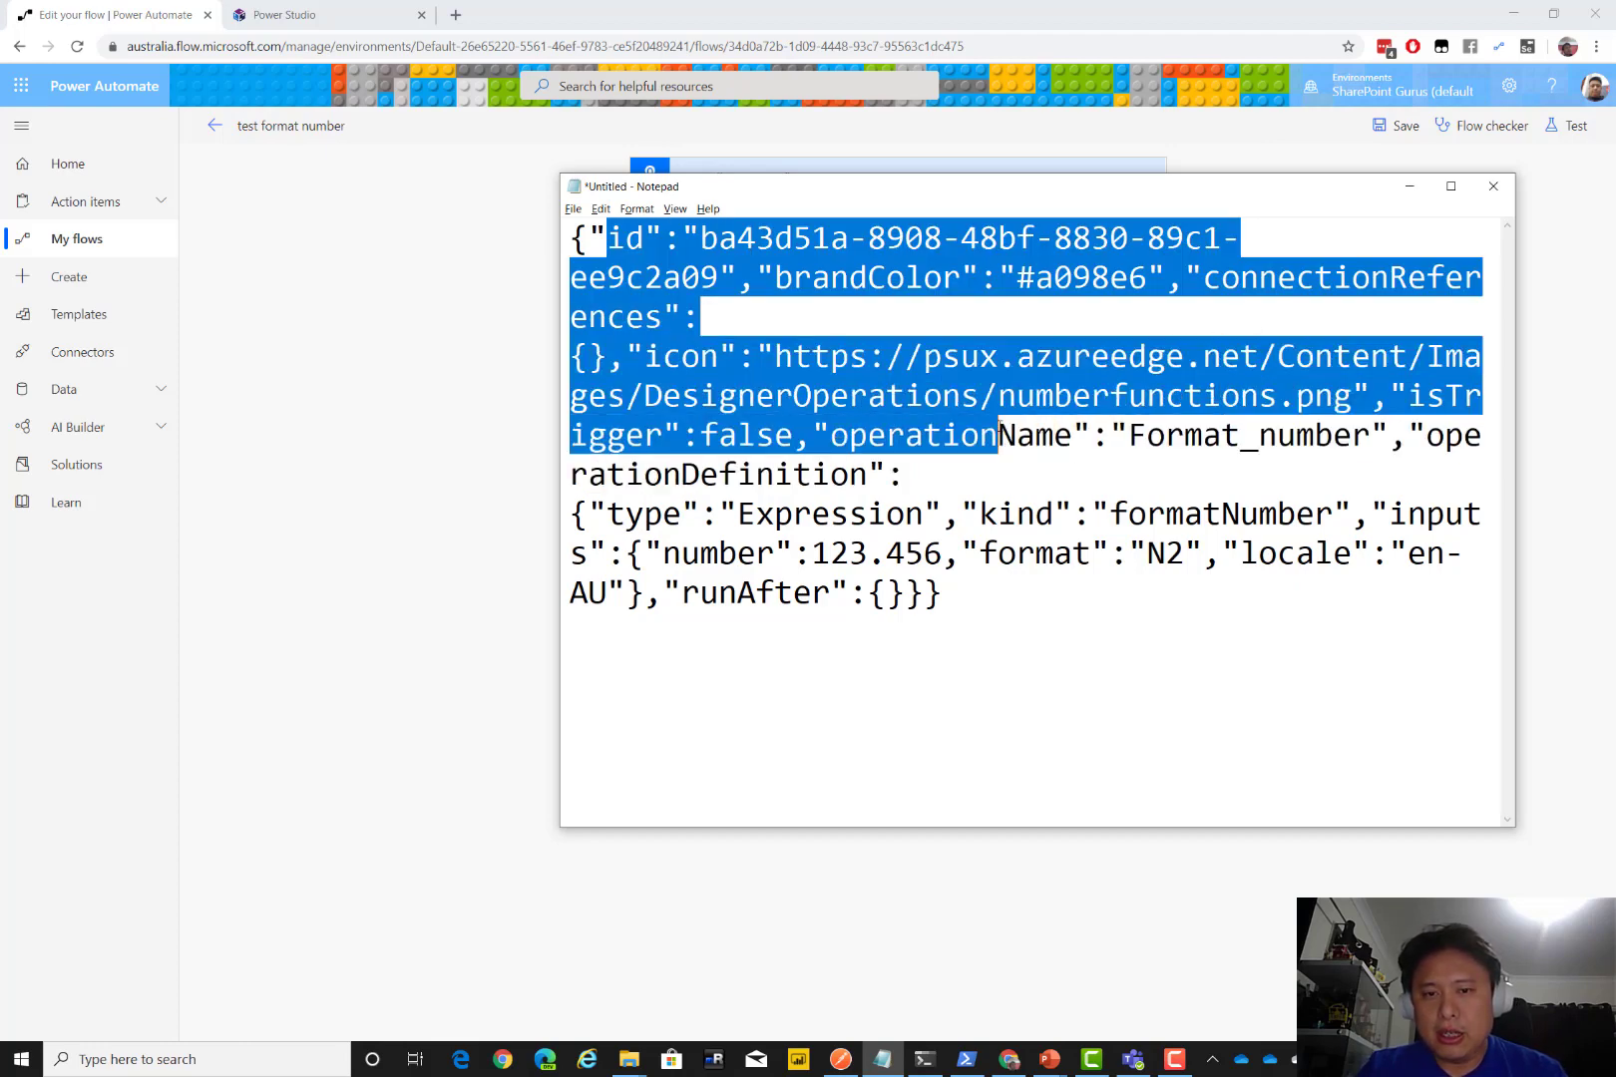
Examine the snippet's operation name, its Expression type, formatNumber kind, and the number, format and locale inputs
click(1146, 435)
click(1184, 435)
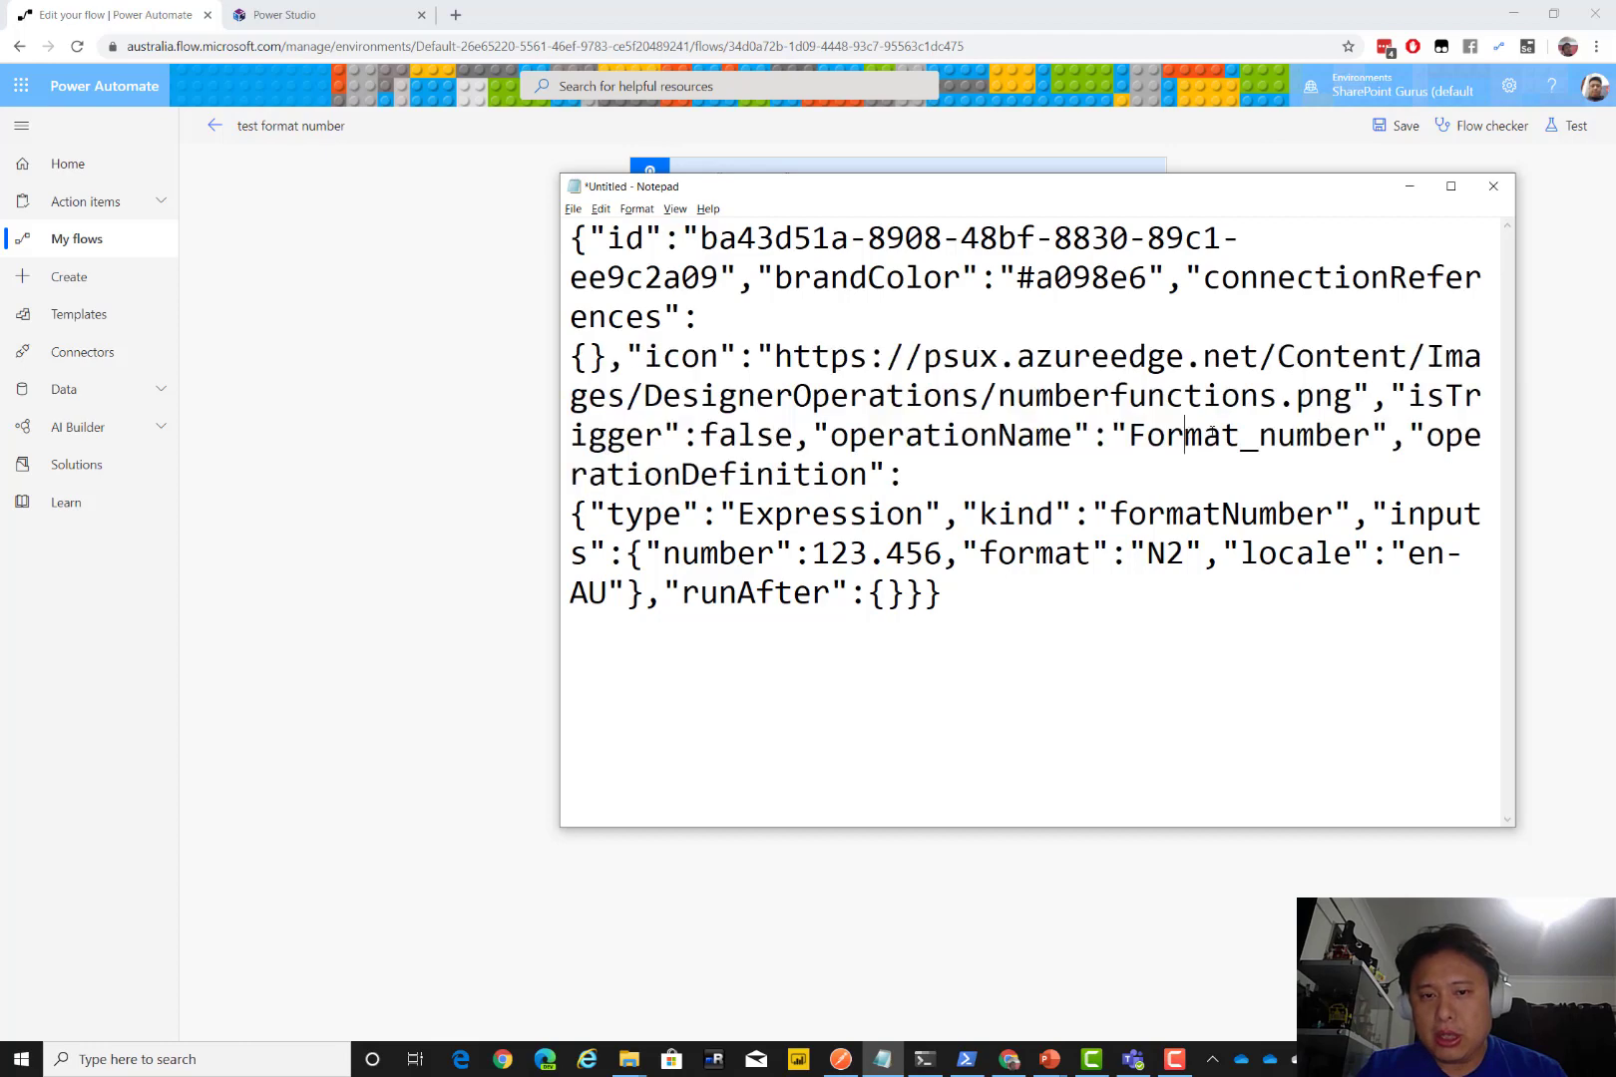
drag(738, 514, 926, 513)
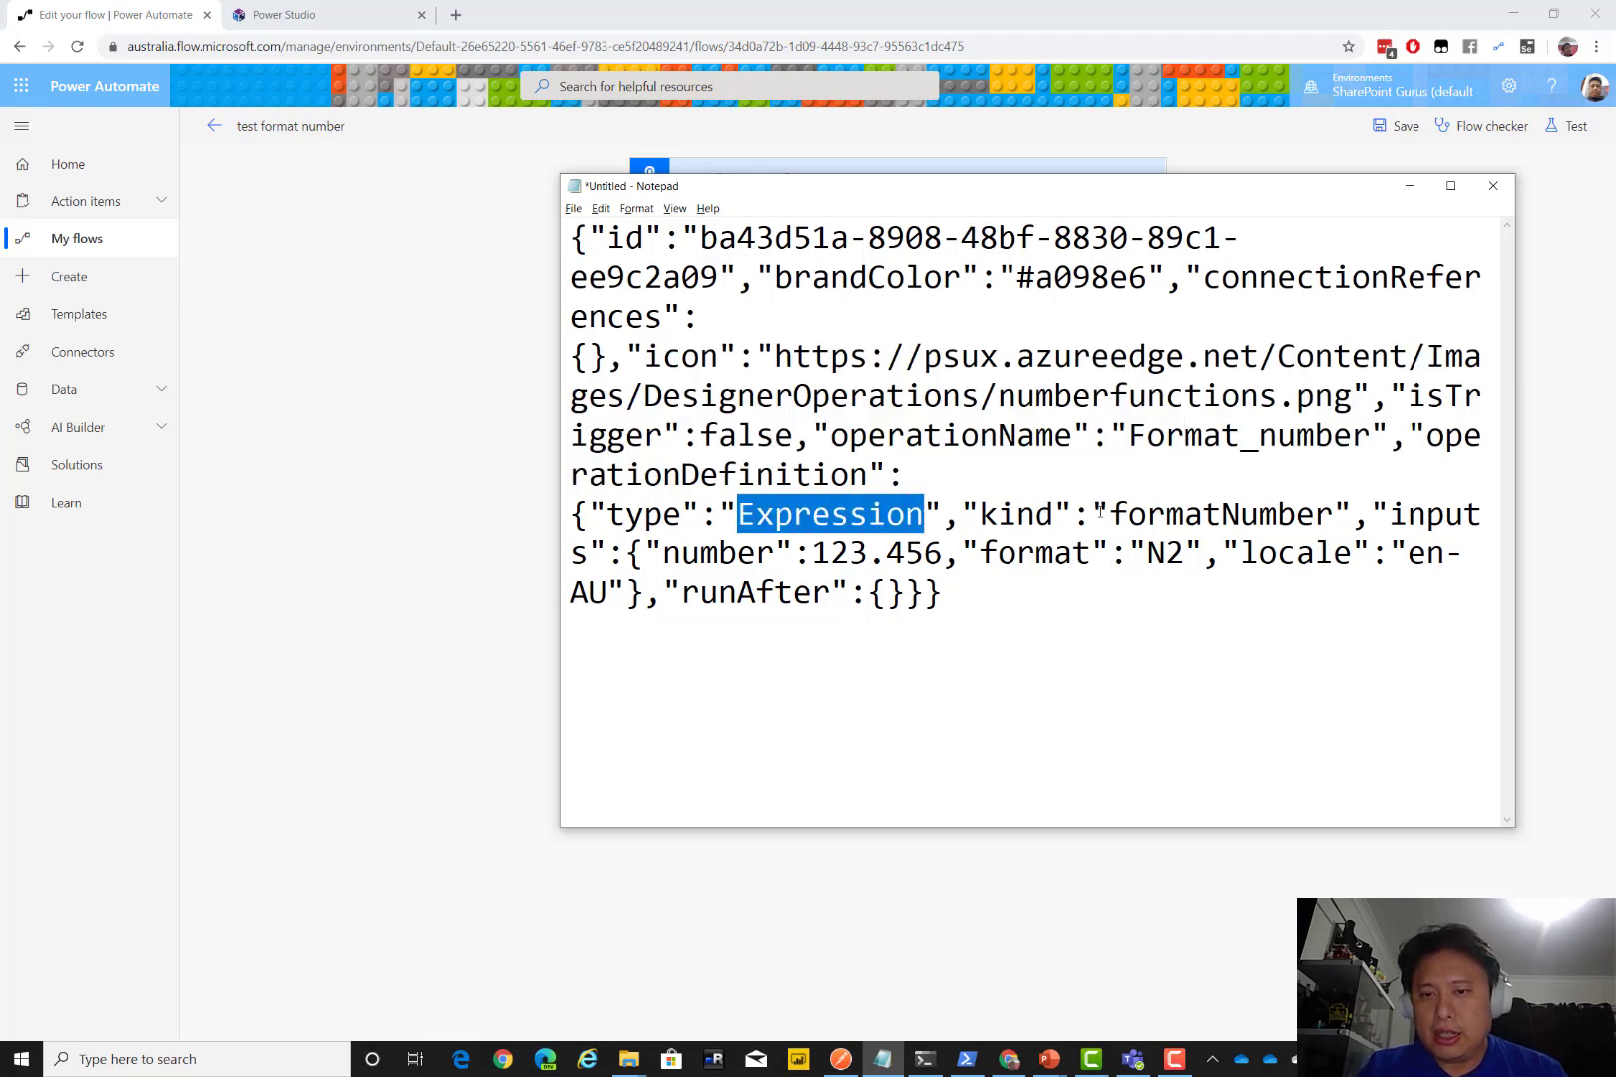
drag(1105, 514, 1341, 515)
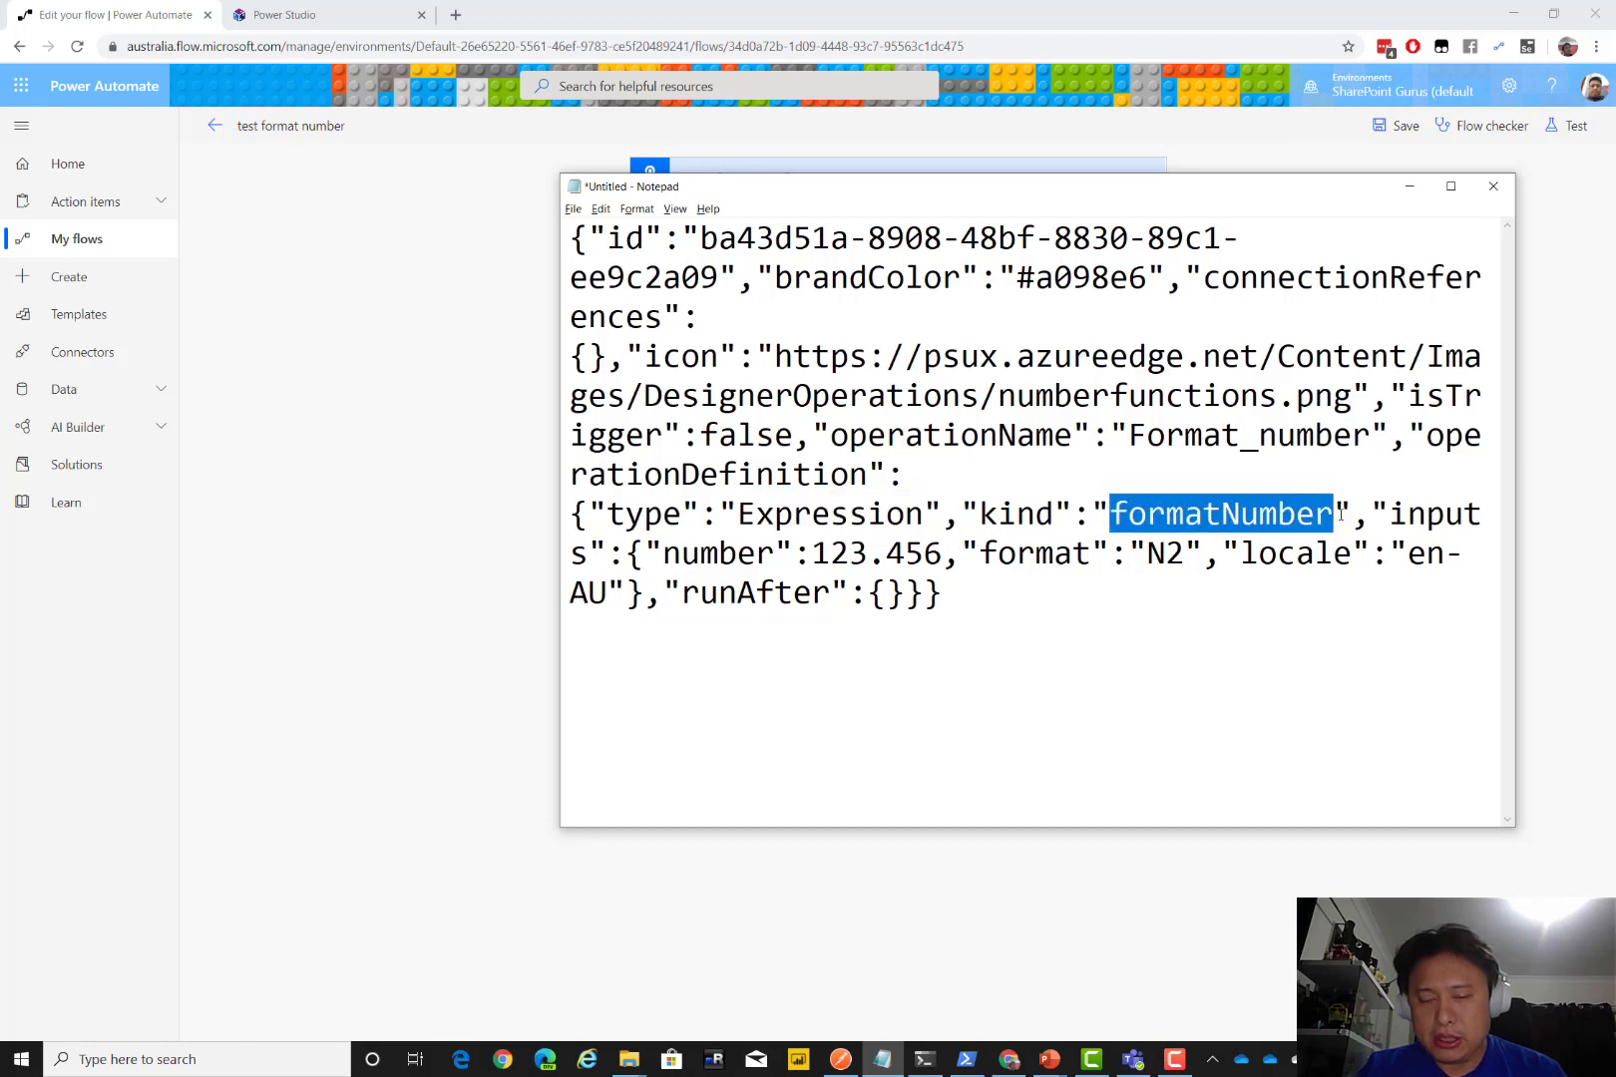
click(1283, 576)
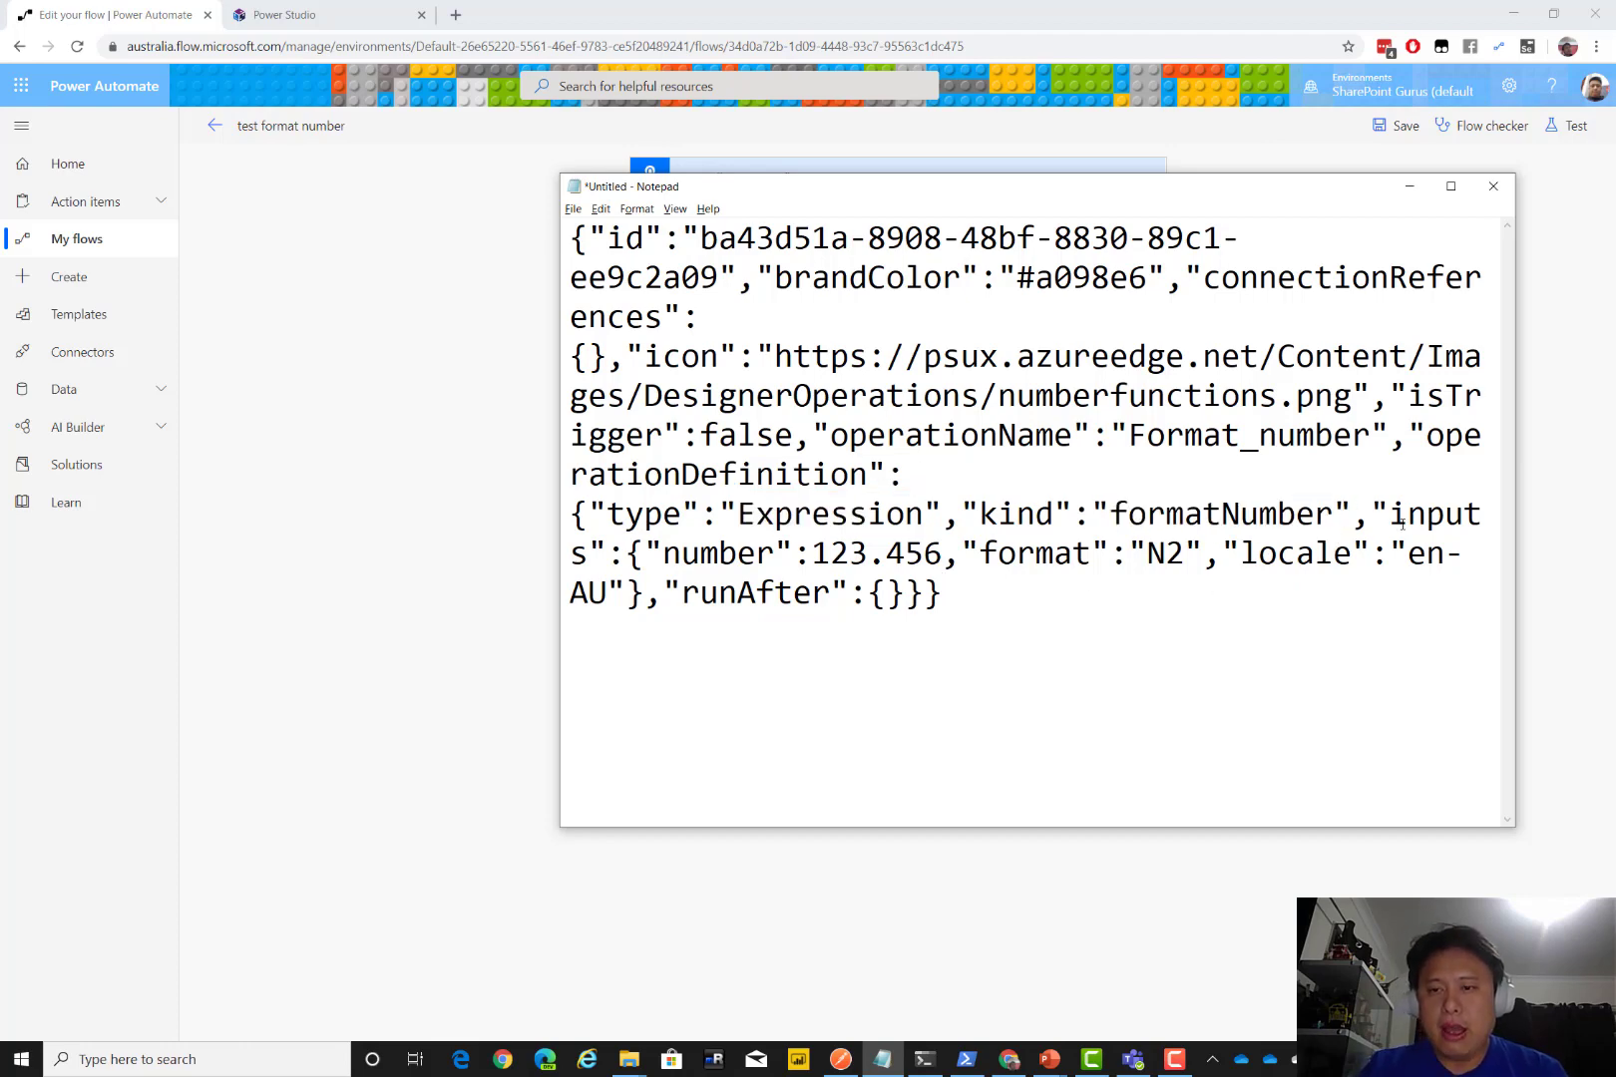
click(748, 557)
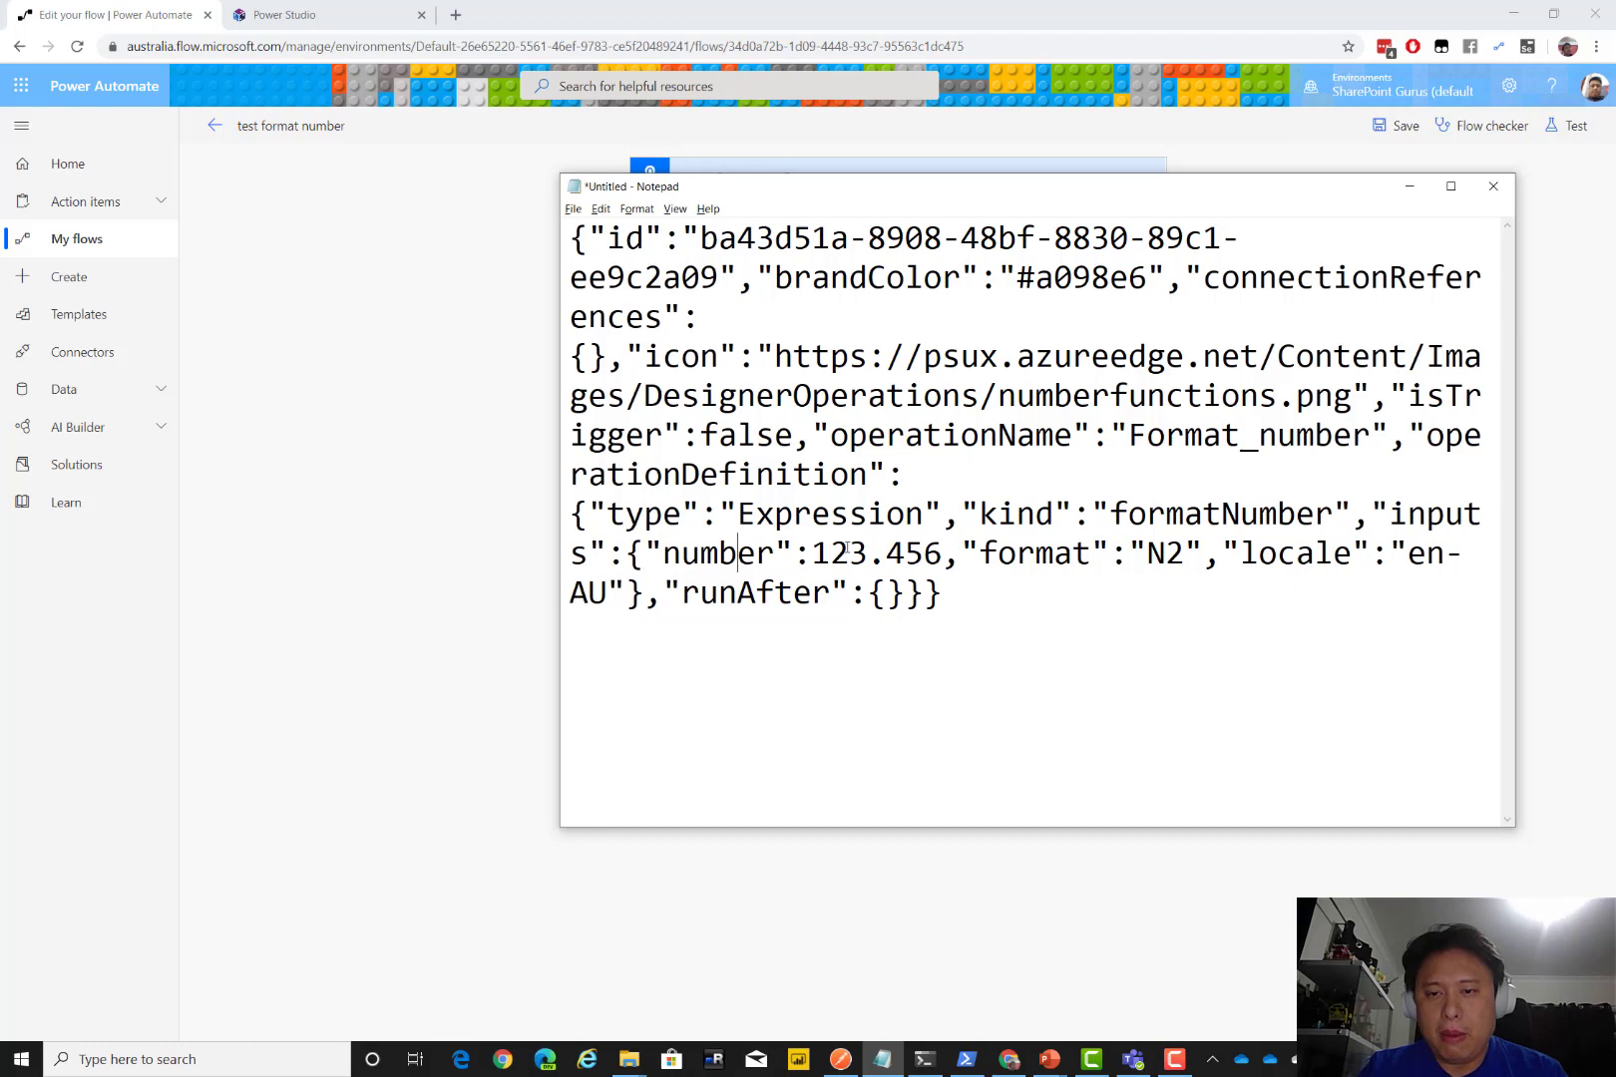
click(1072, 553)
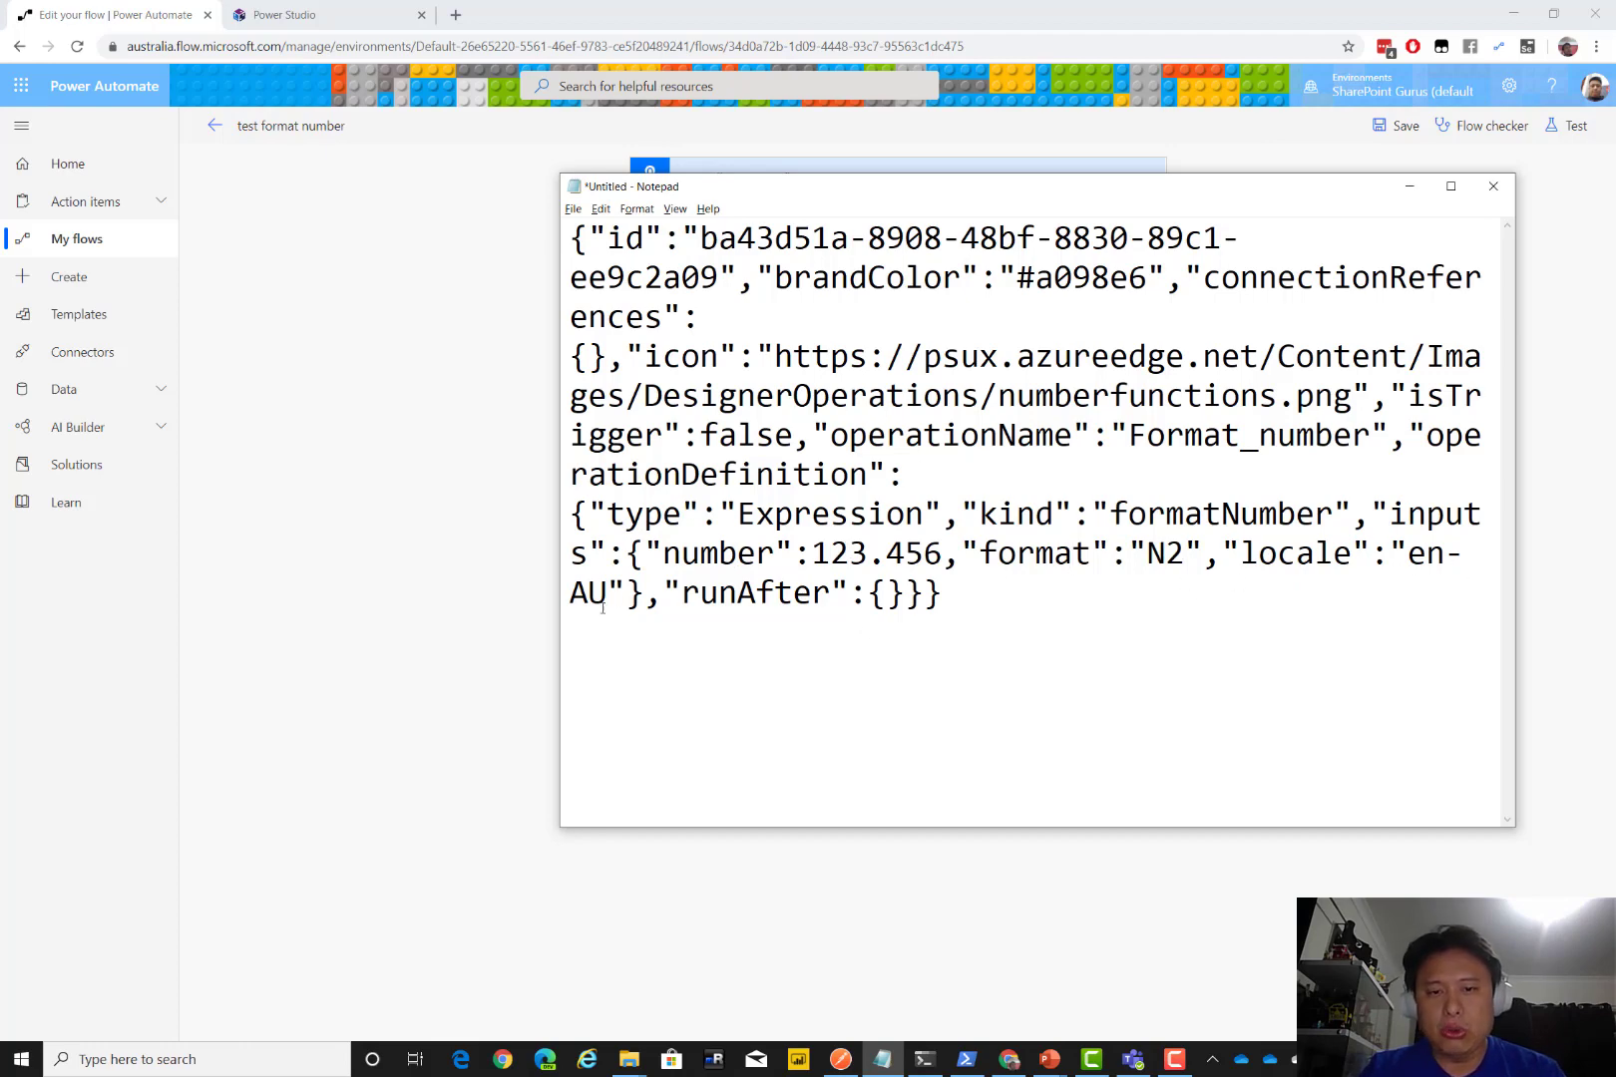
click(645, 550)
drag(645, 550, 663, 593)
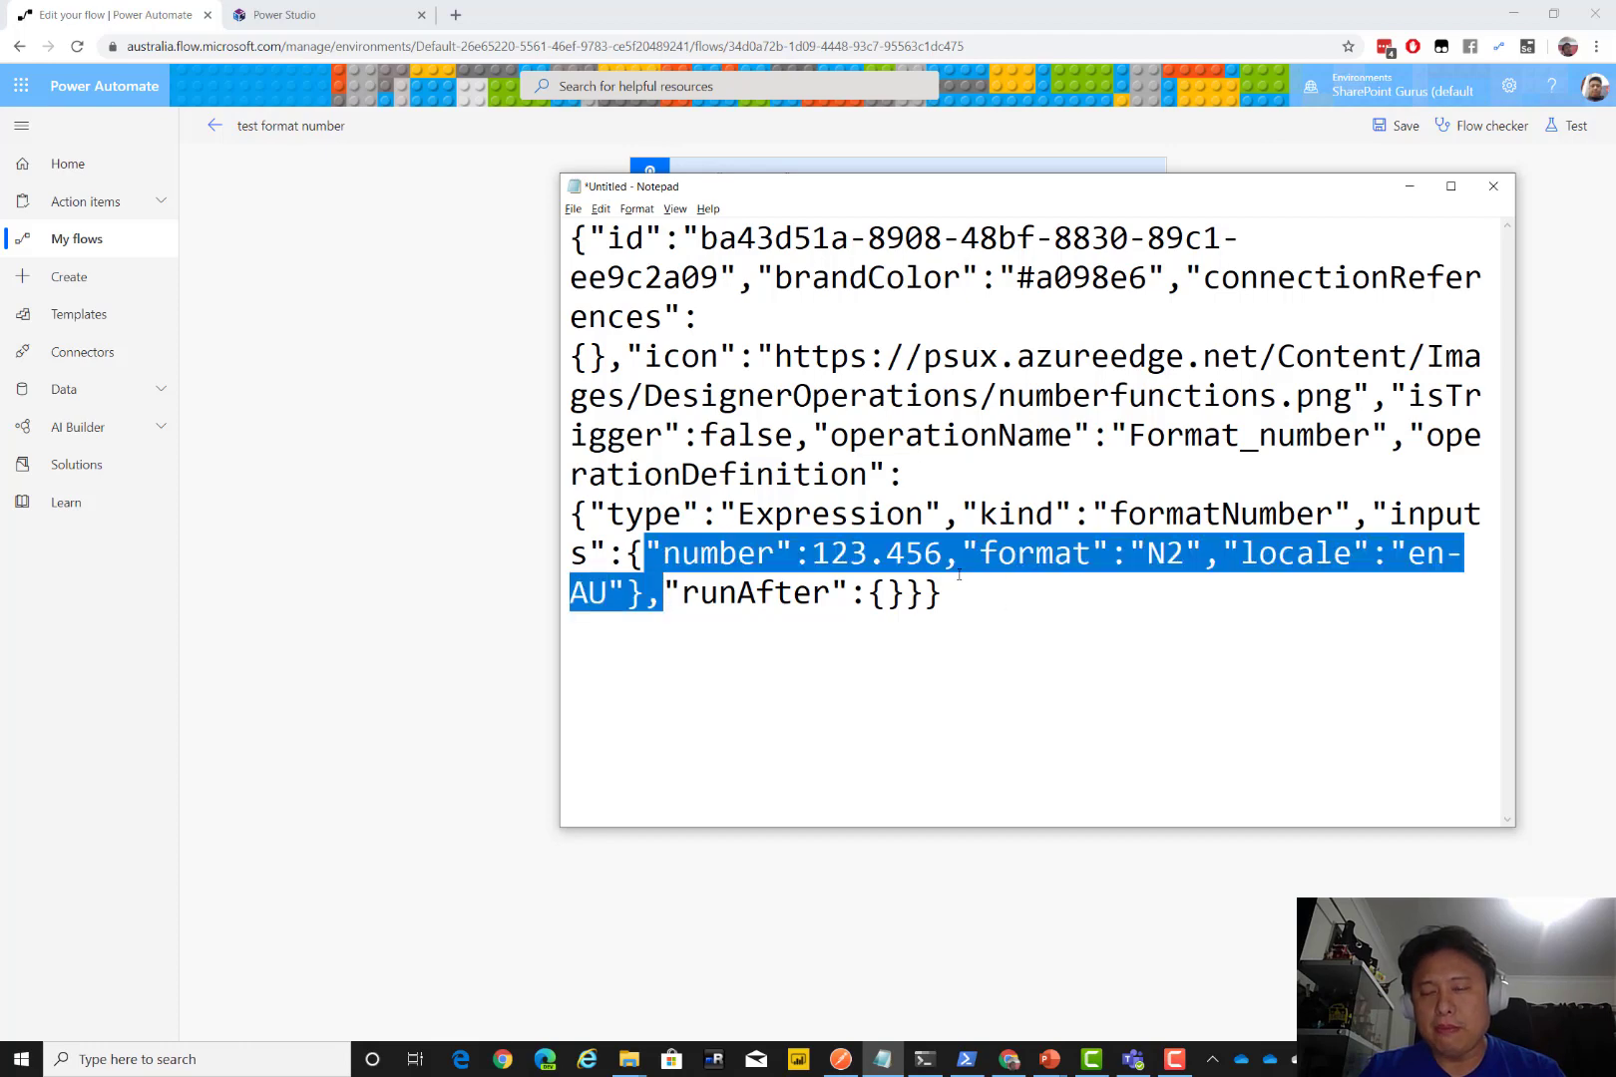
Return to the flow in the browser, replace the Compose 2 expression text with formatNumber(), and copy it
click(582, 363)
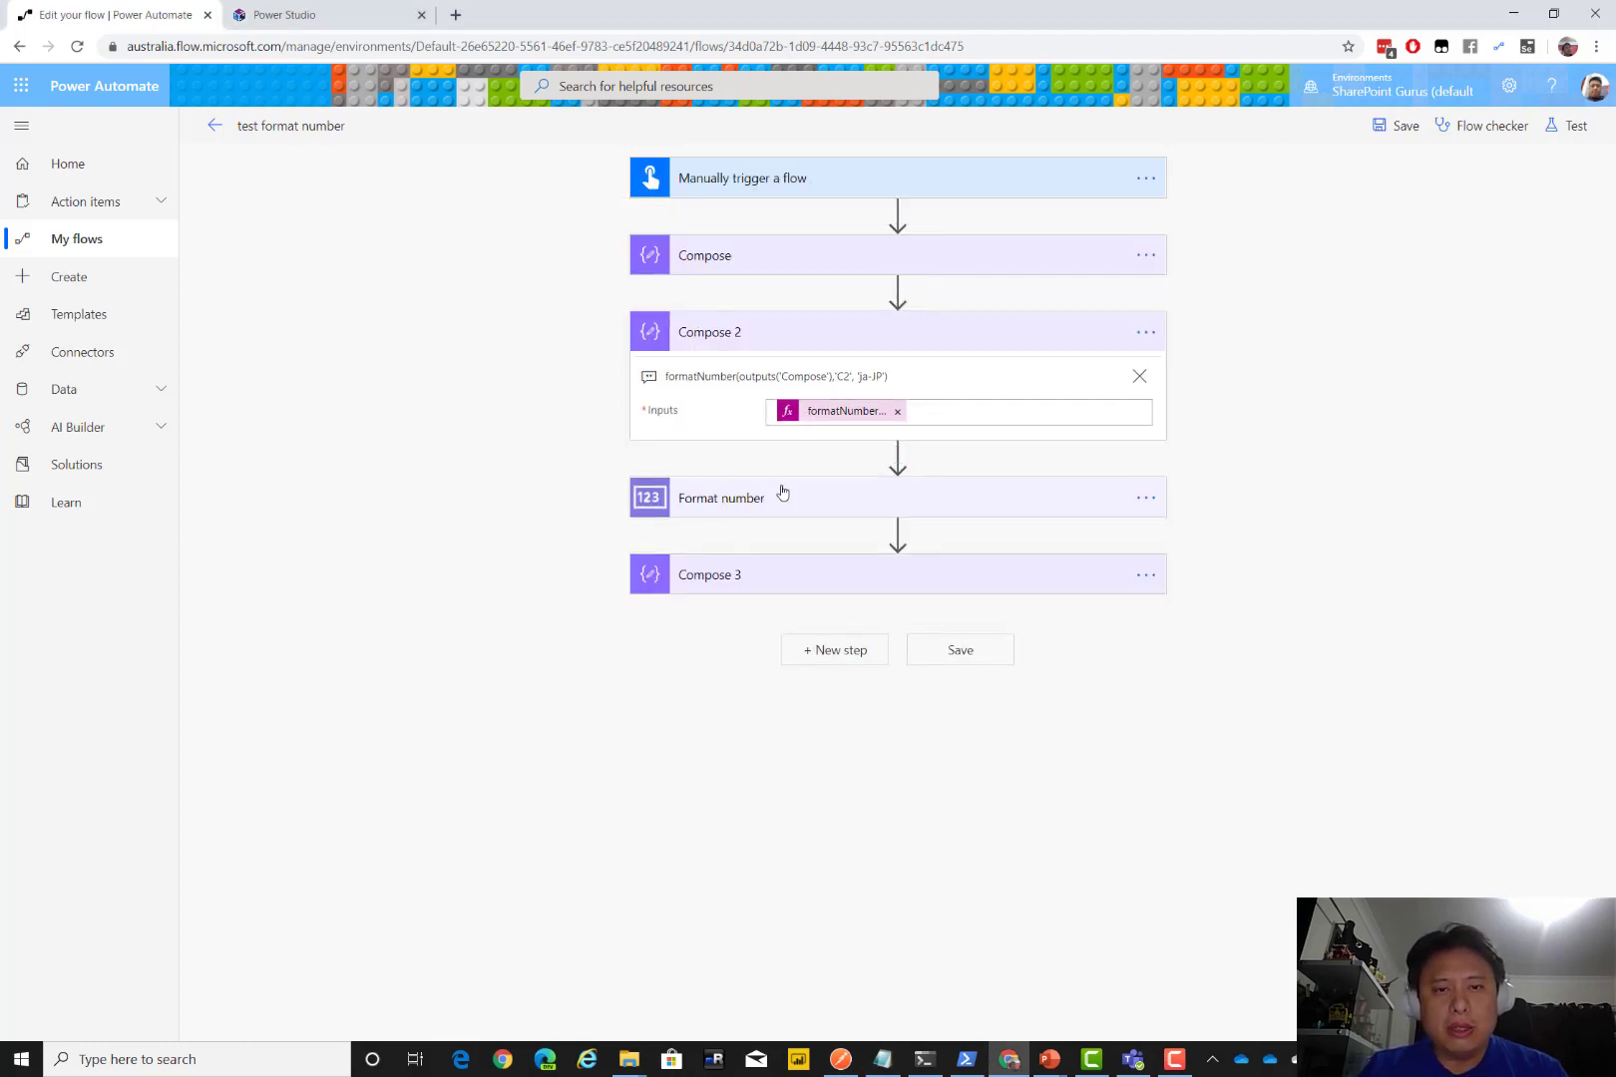
click(841, 414)
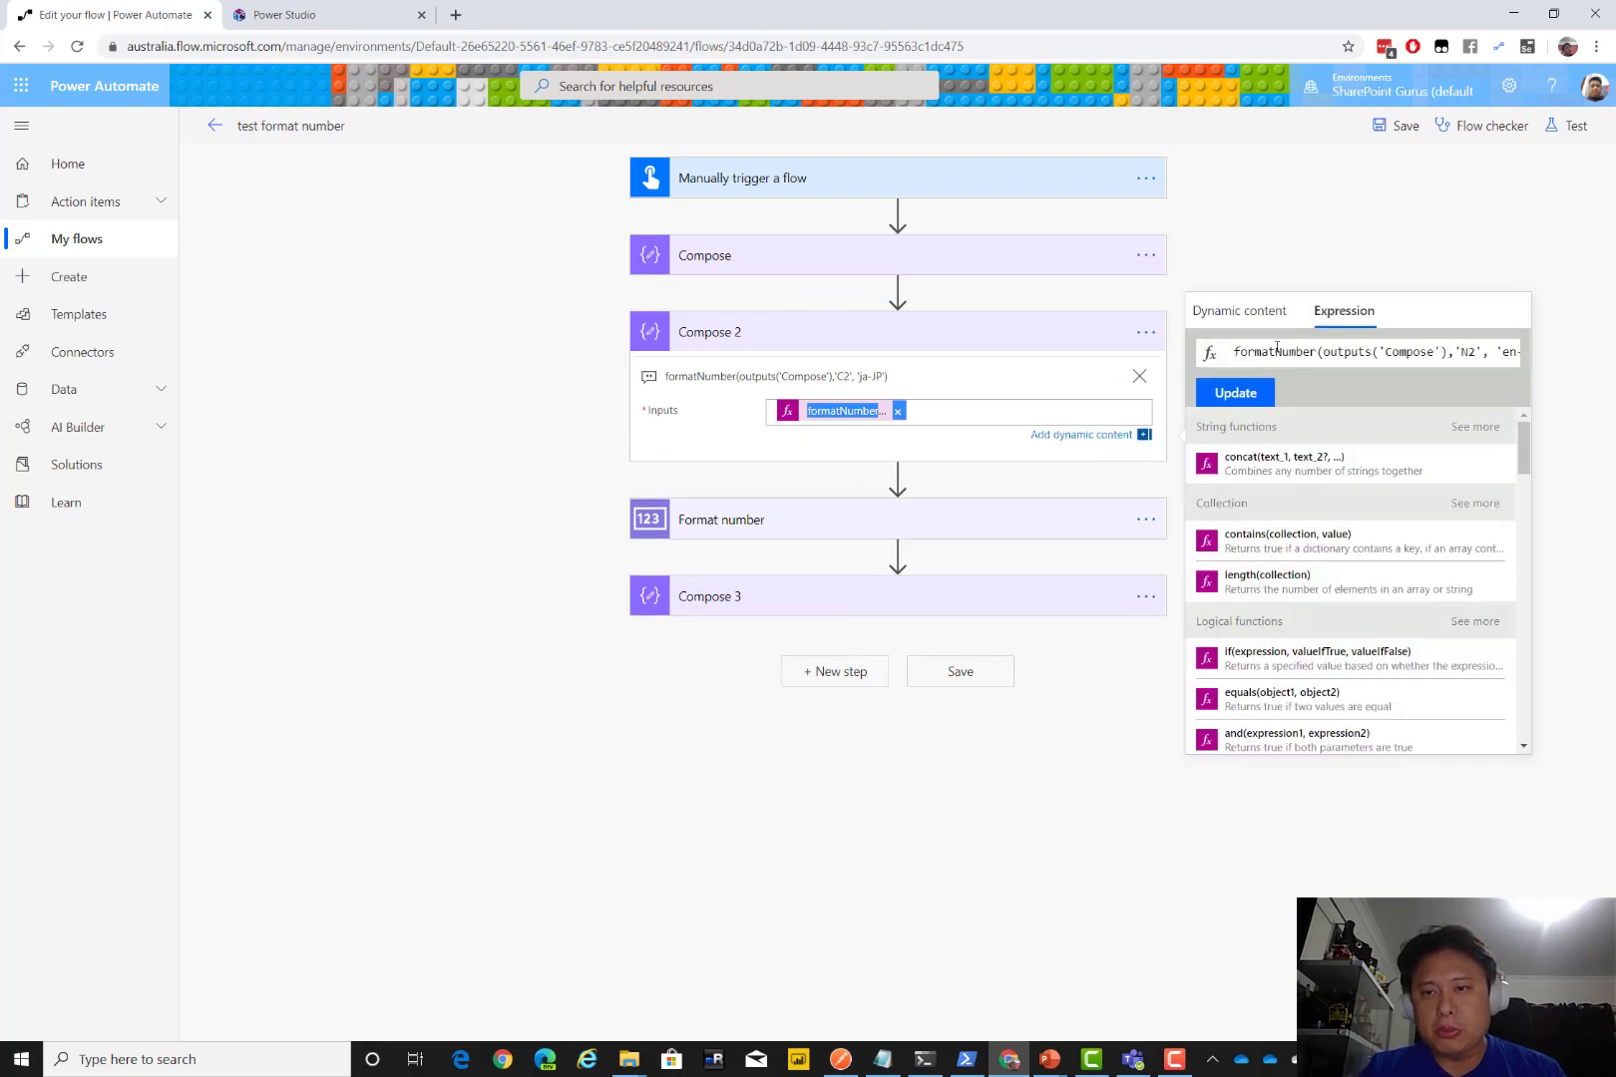
key(ctrl+a)
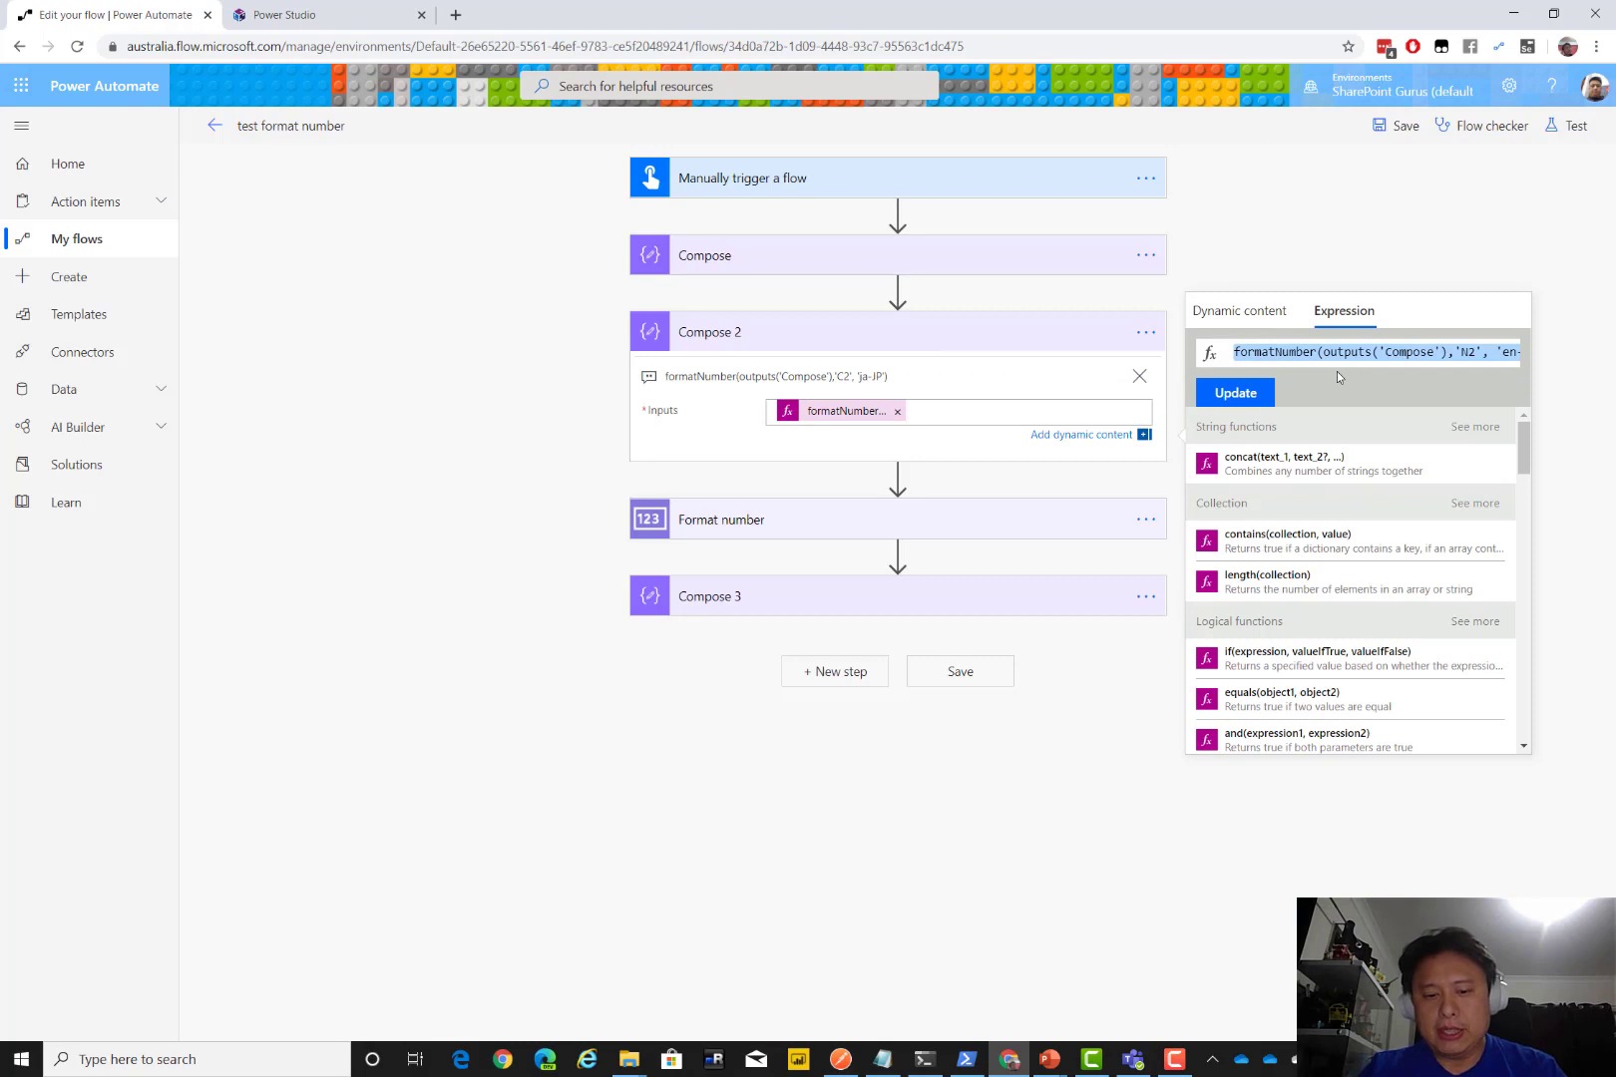
key(BackSpace)
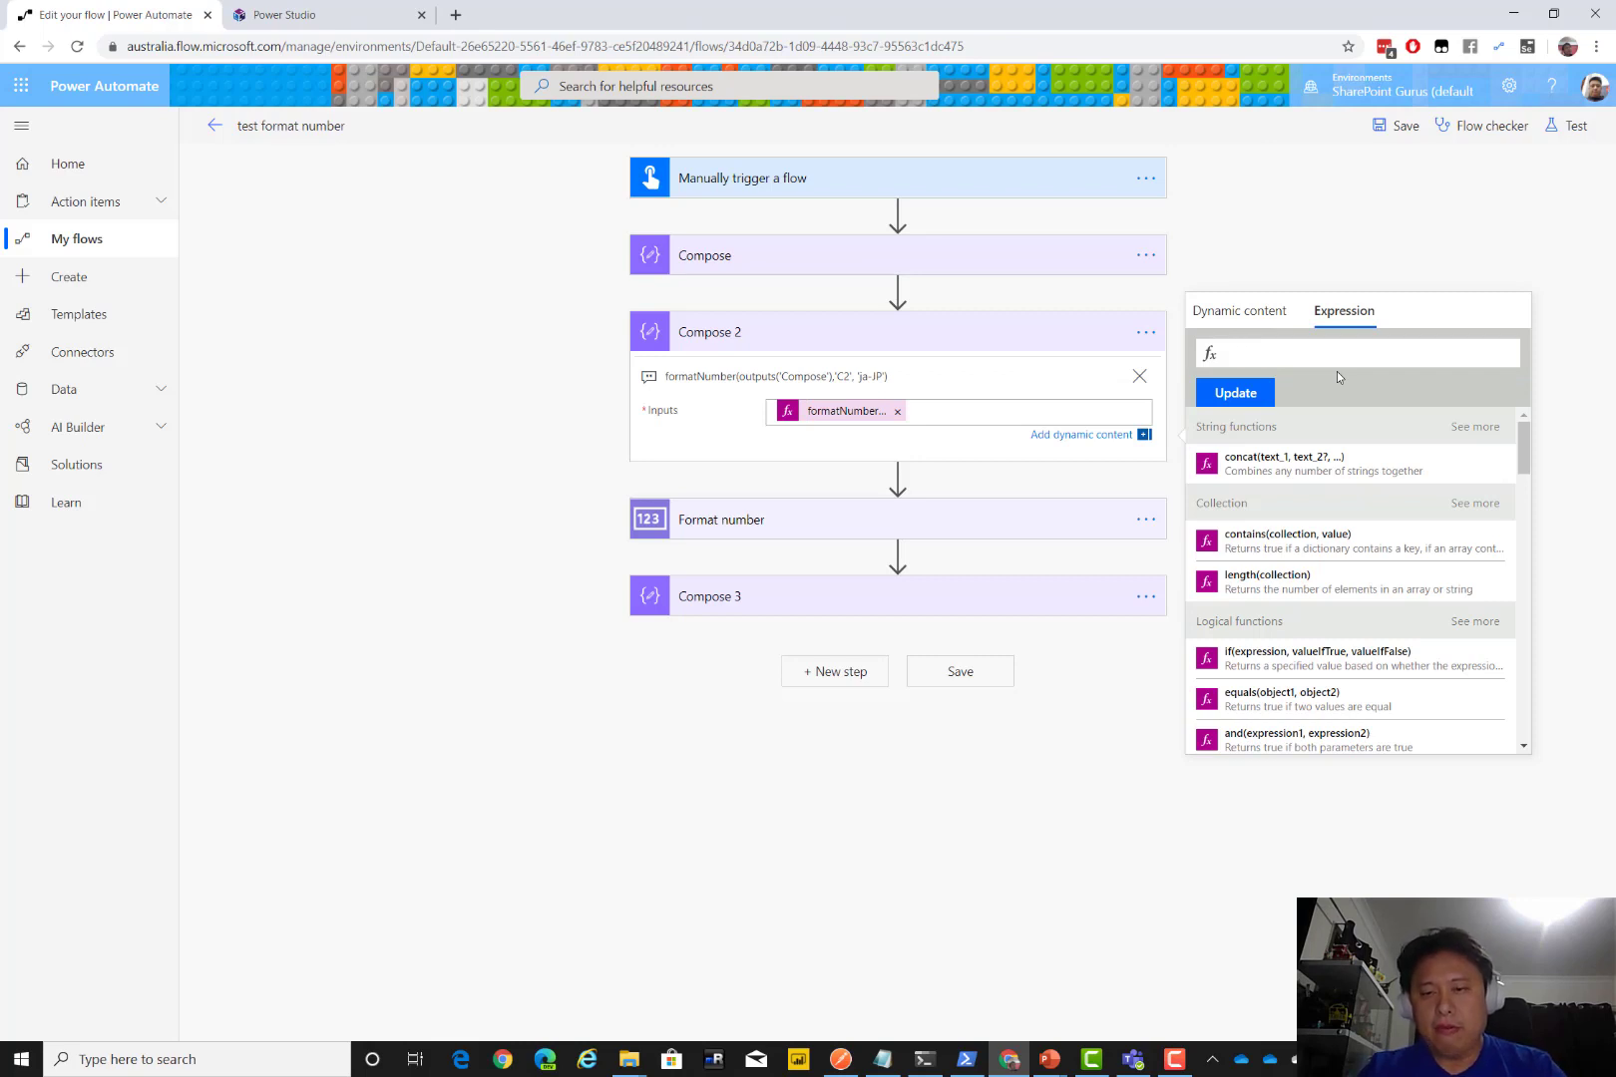
text(format)
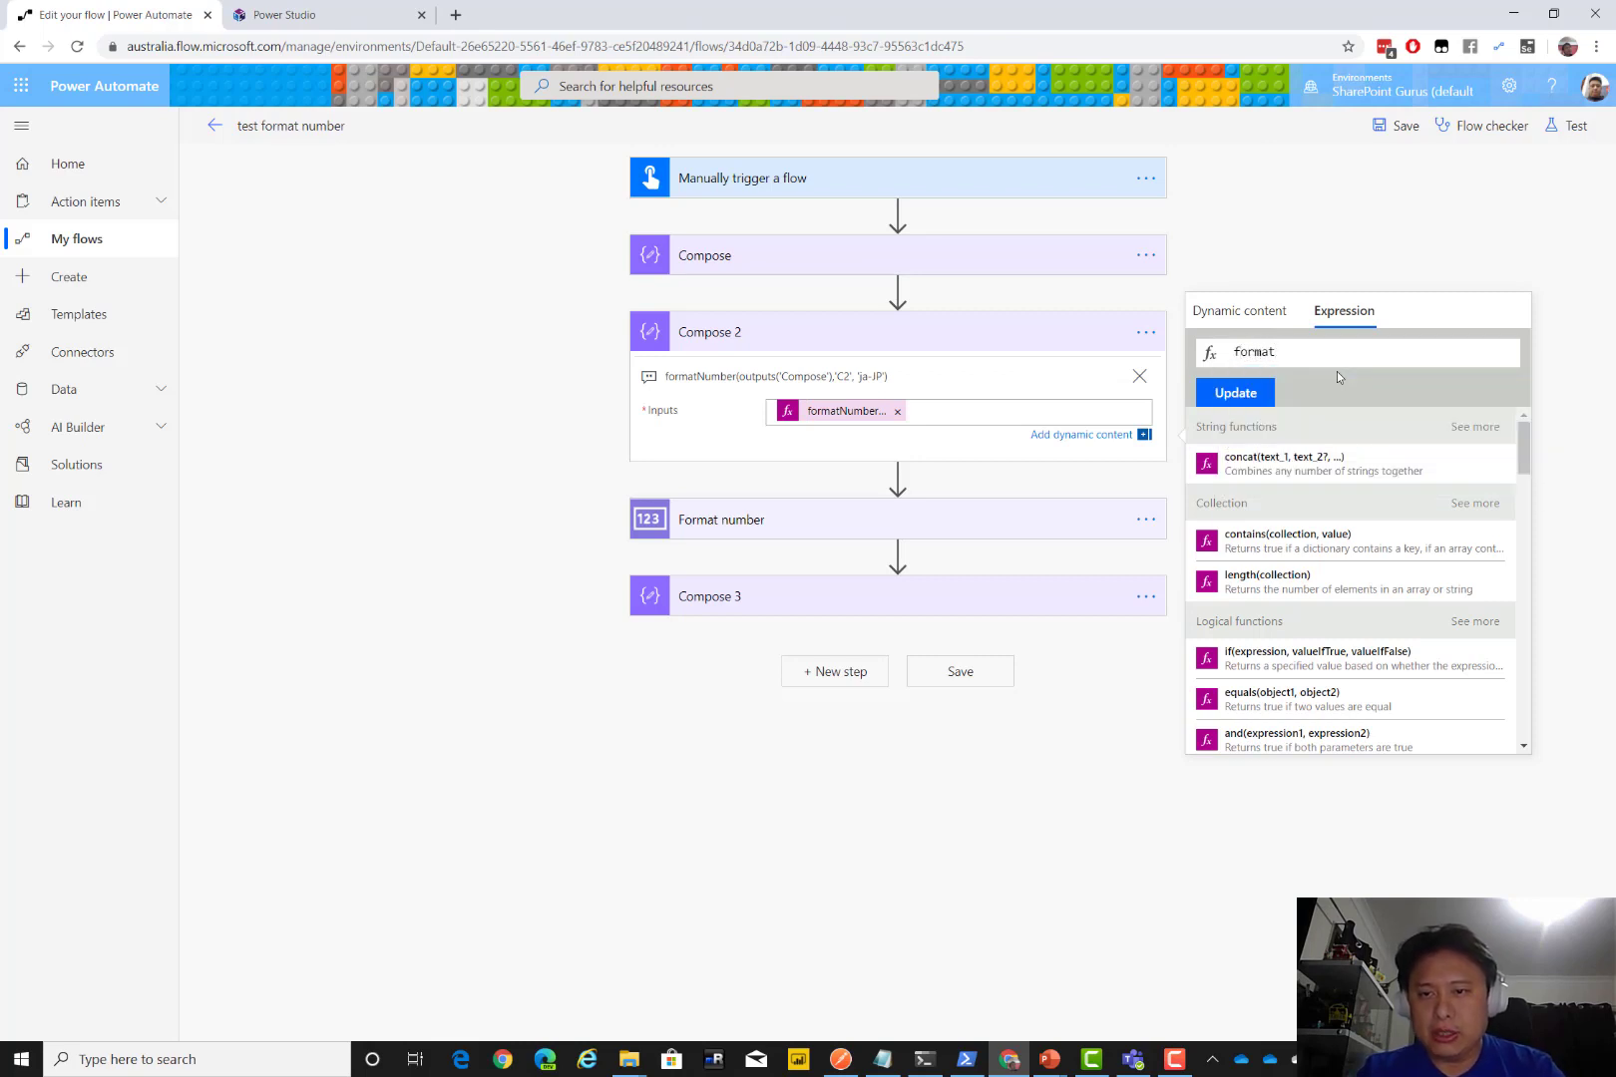
key(ctrl+space)
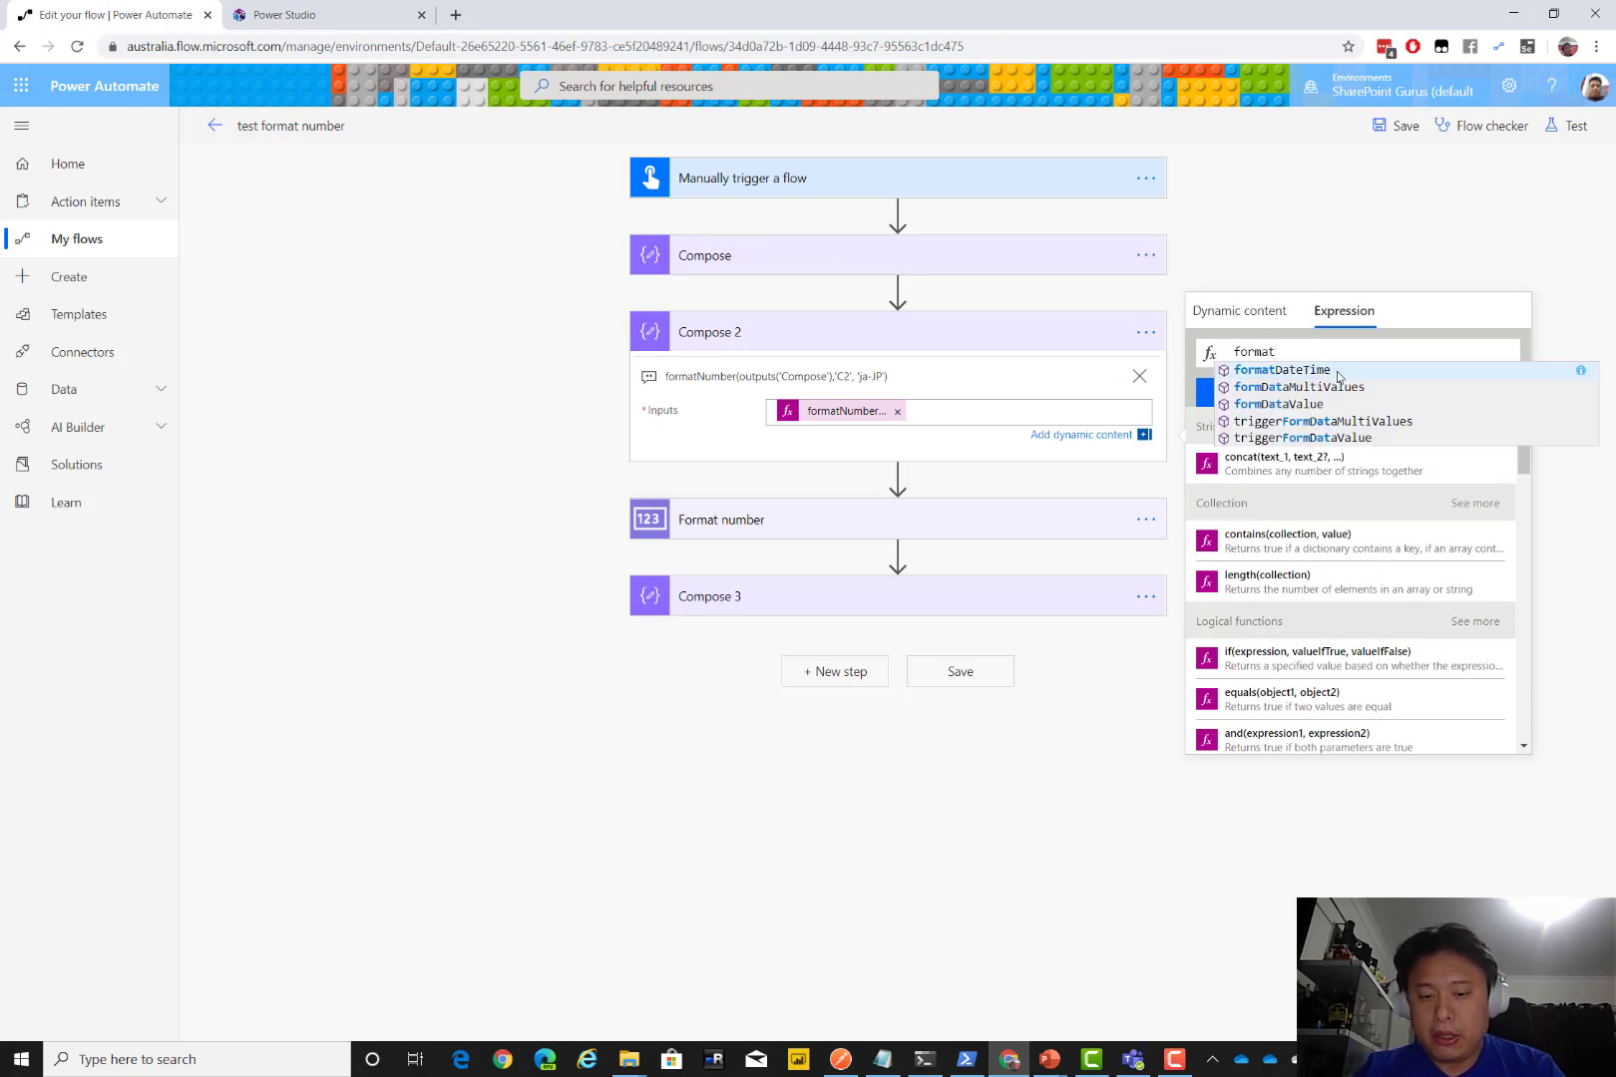
text(Number()
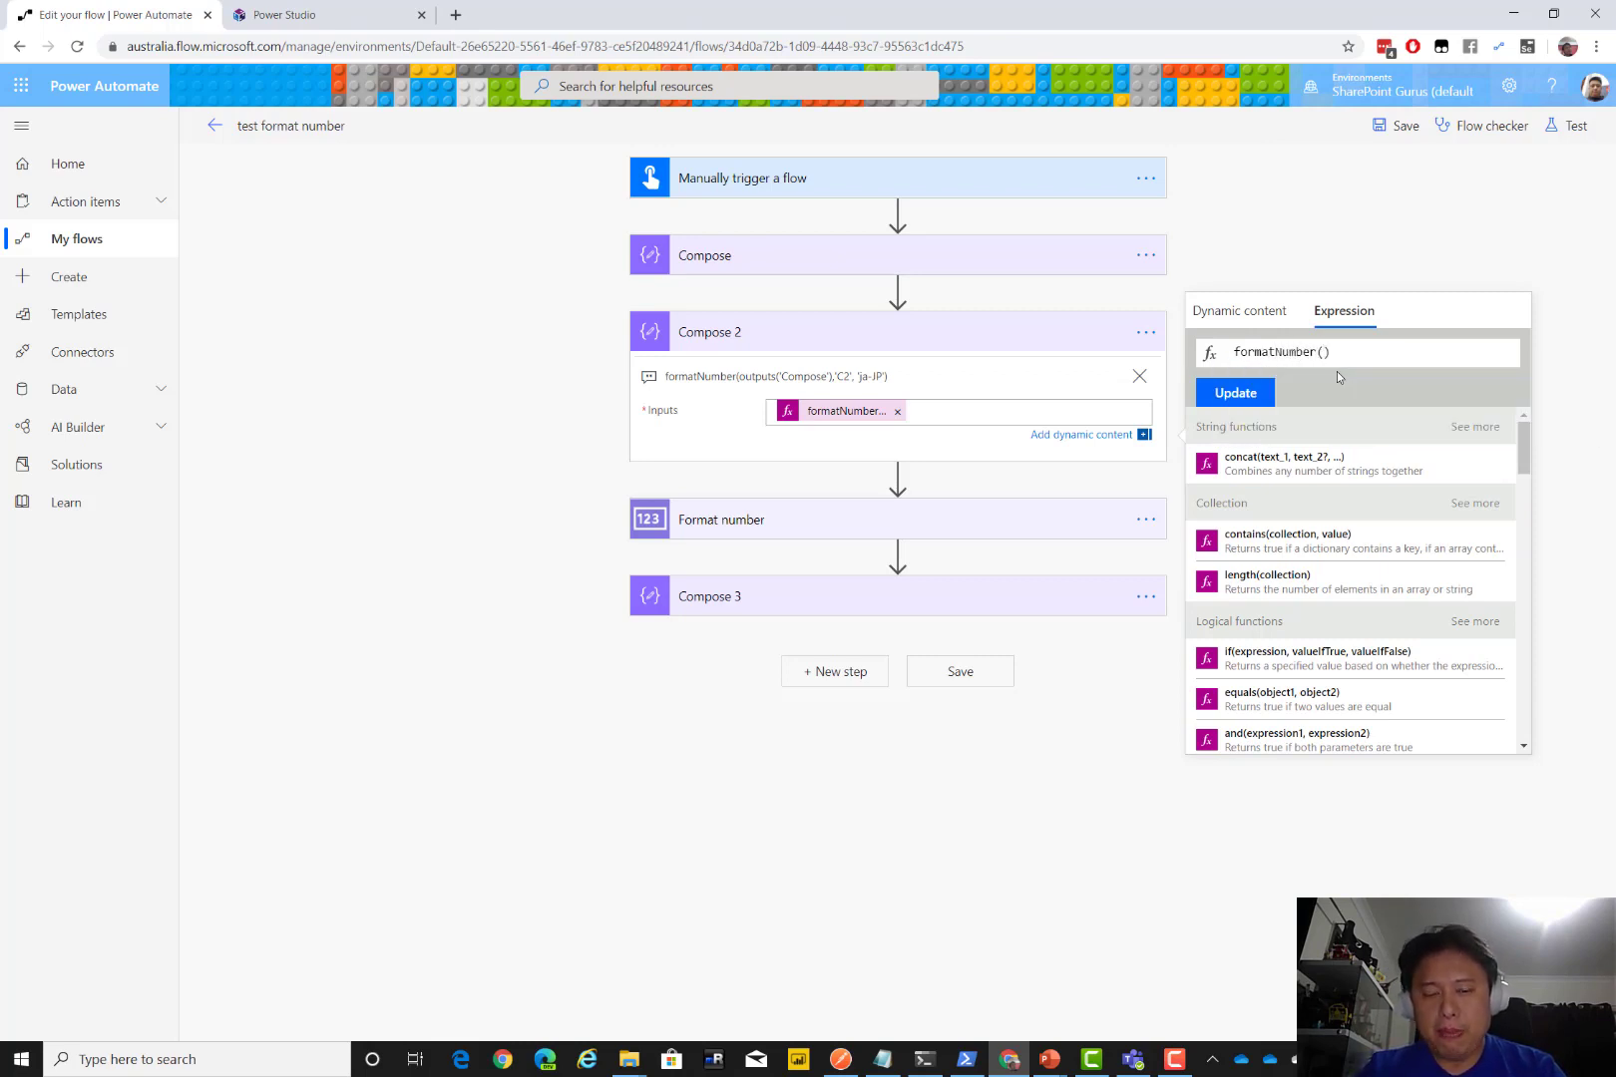
key(ctrl+a)
key(ctrl+c)
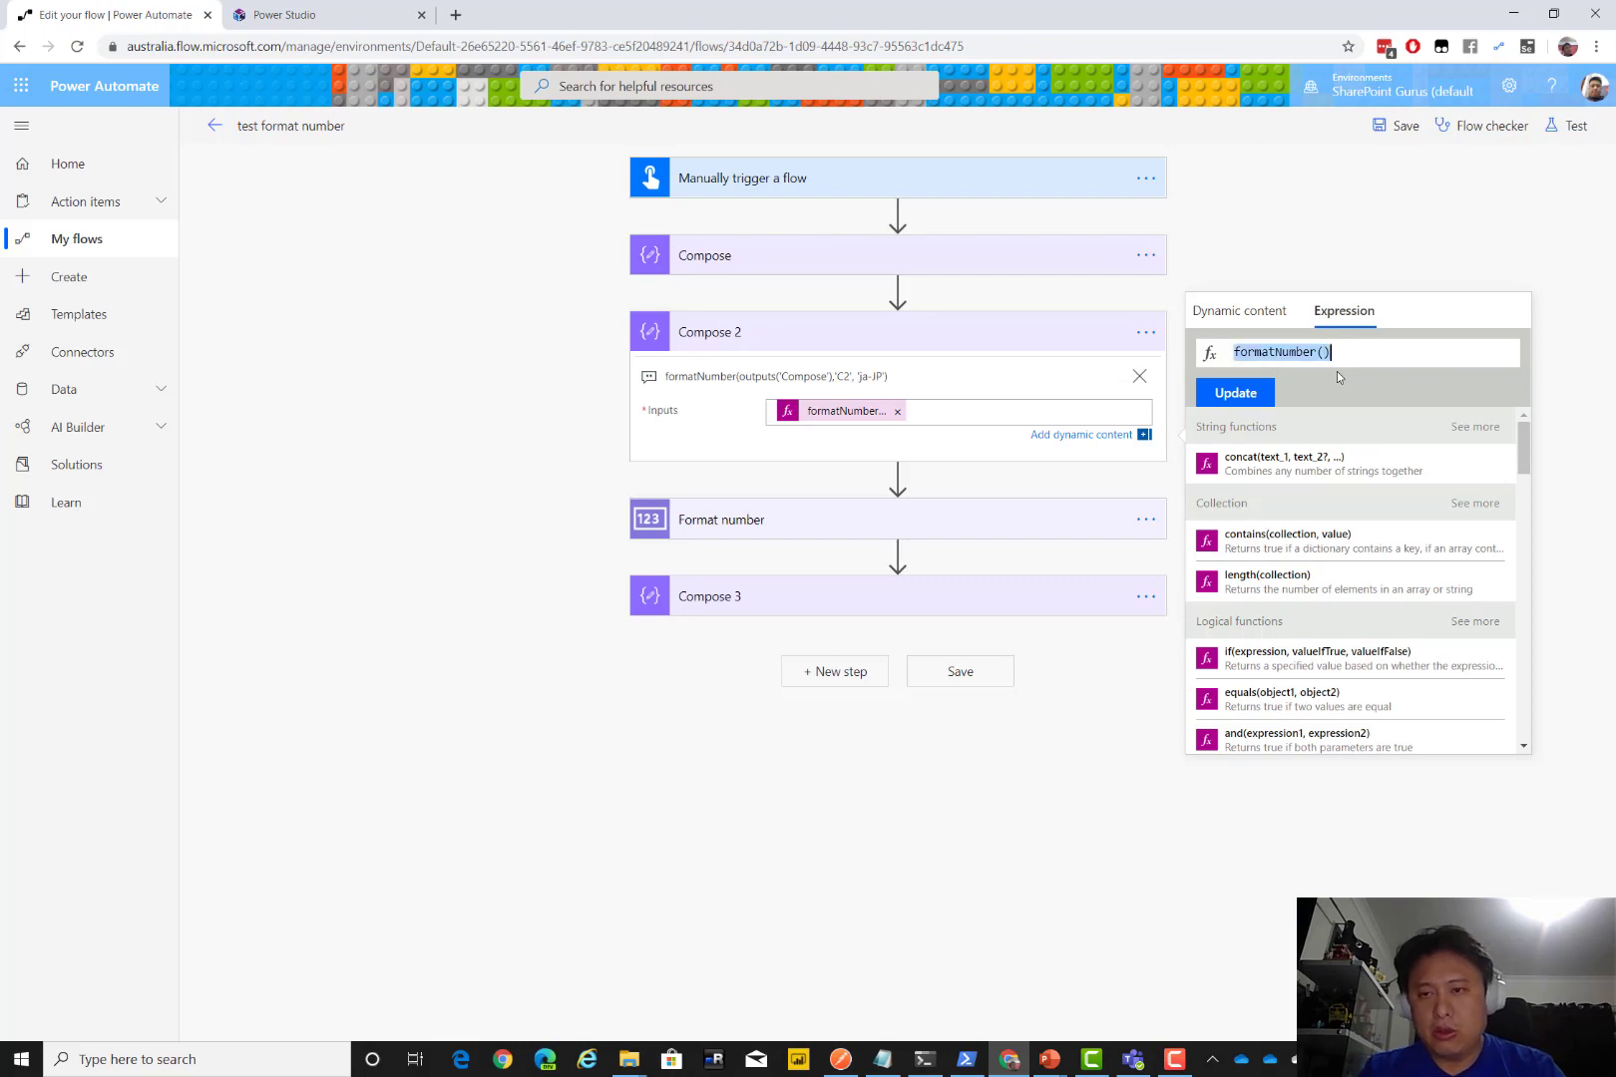
key(alt+Tab)
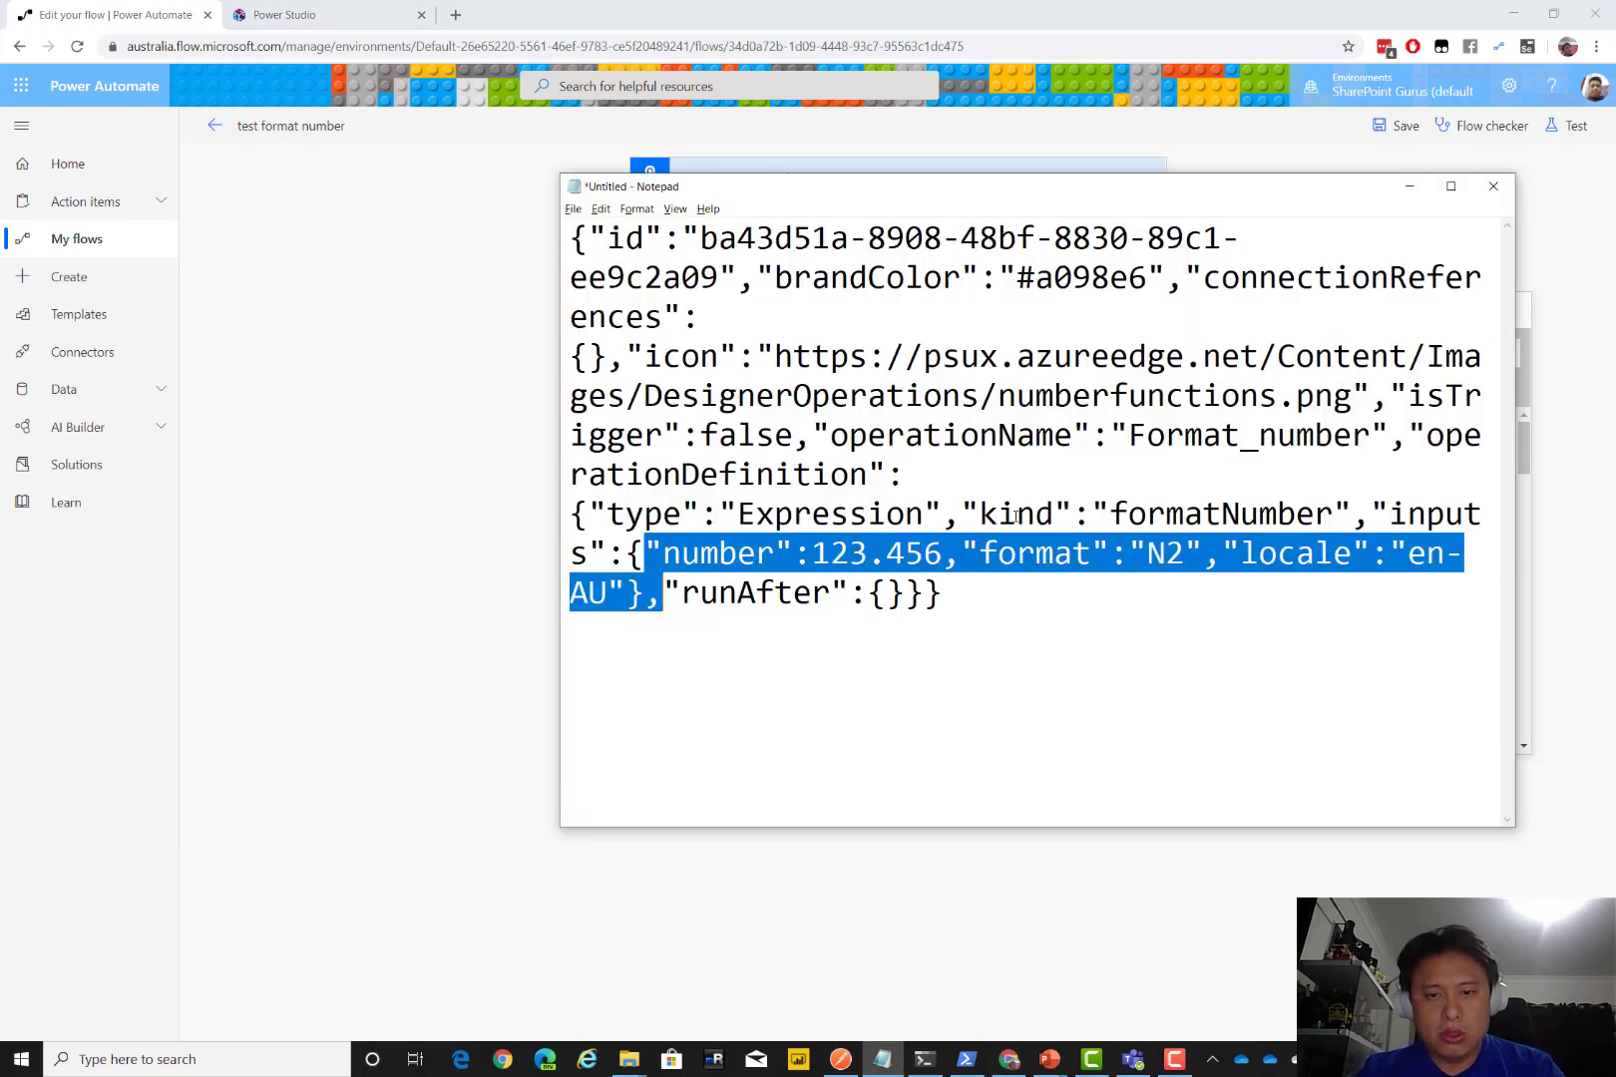
key(alt+Tab)
key(End)
key(Left)
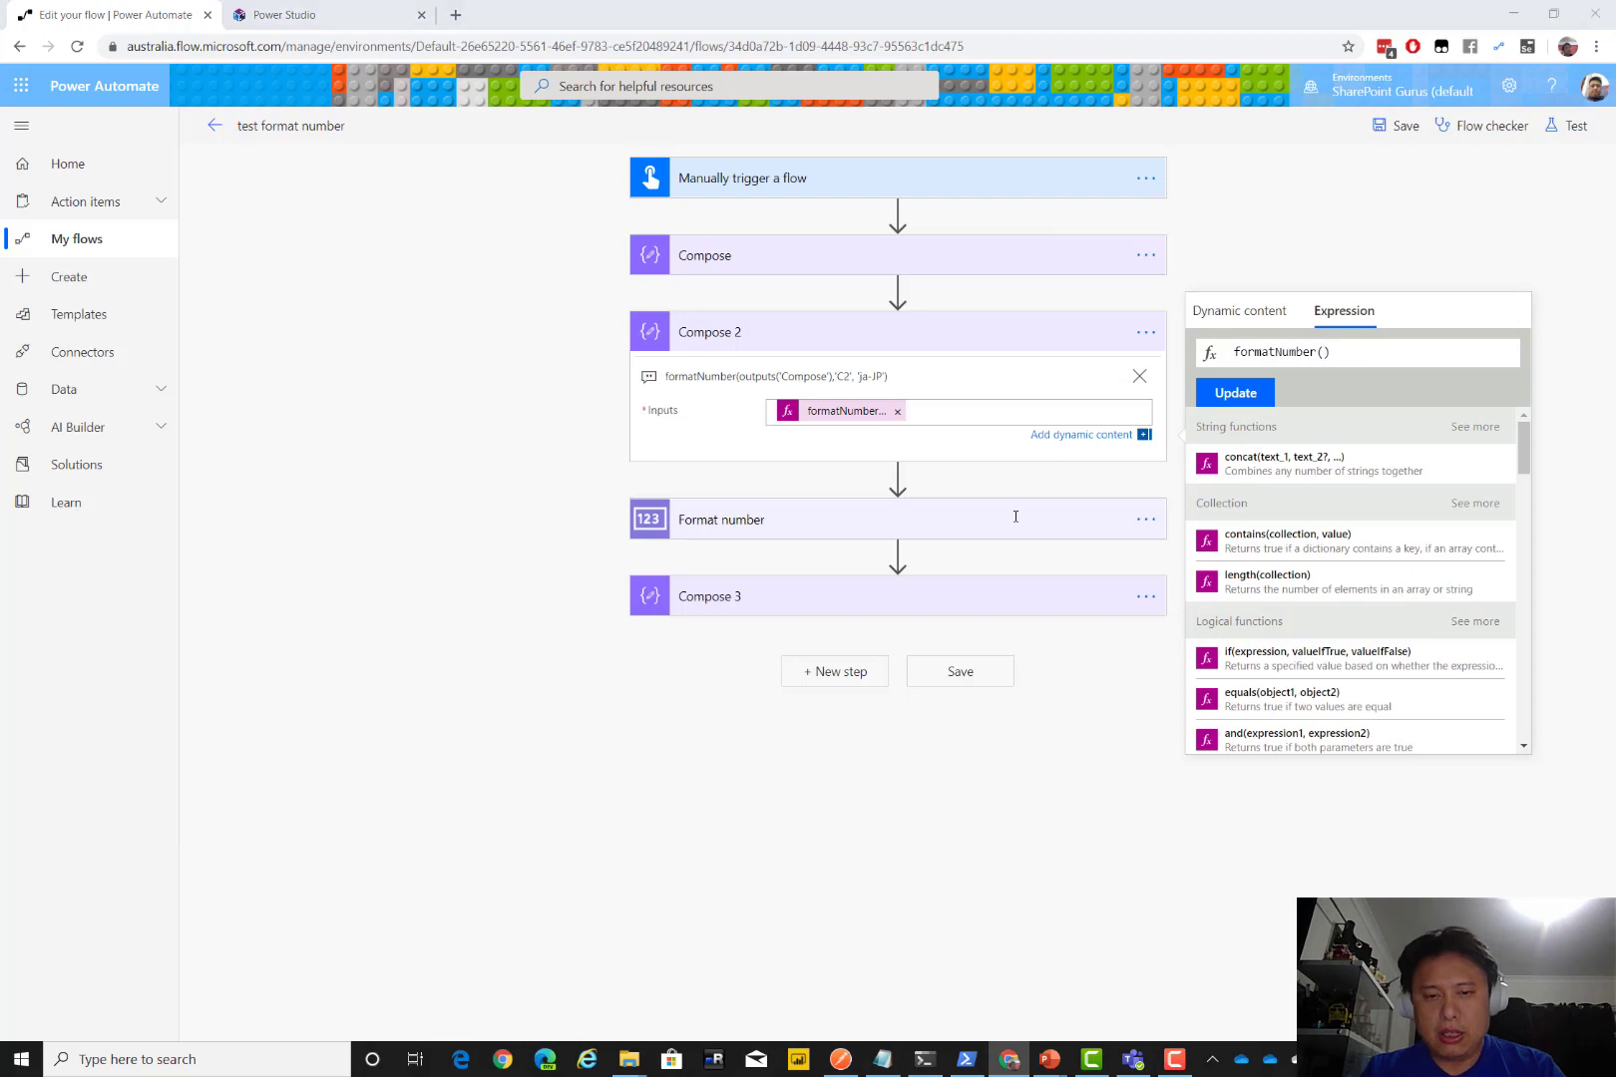
Write the equivalent expression formatNumber(123.456,'N2','en-AU') below the JSON snippet in Notepad
key(alt+Tab)
click(1145, 689)
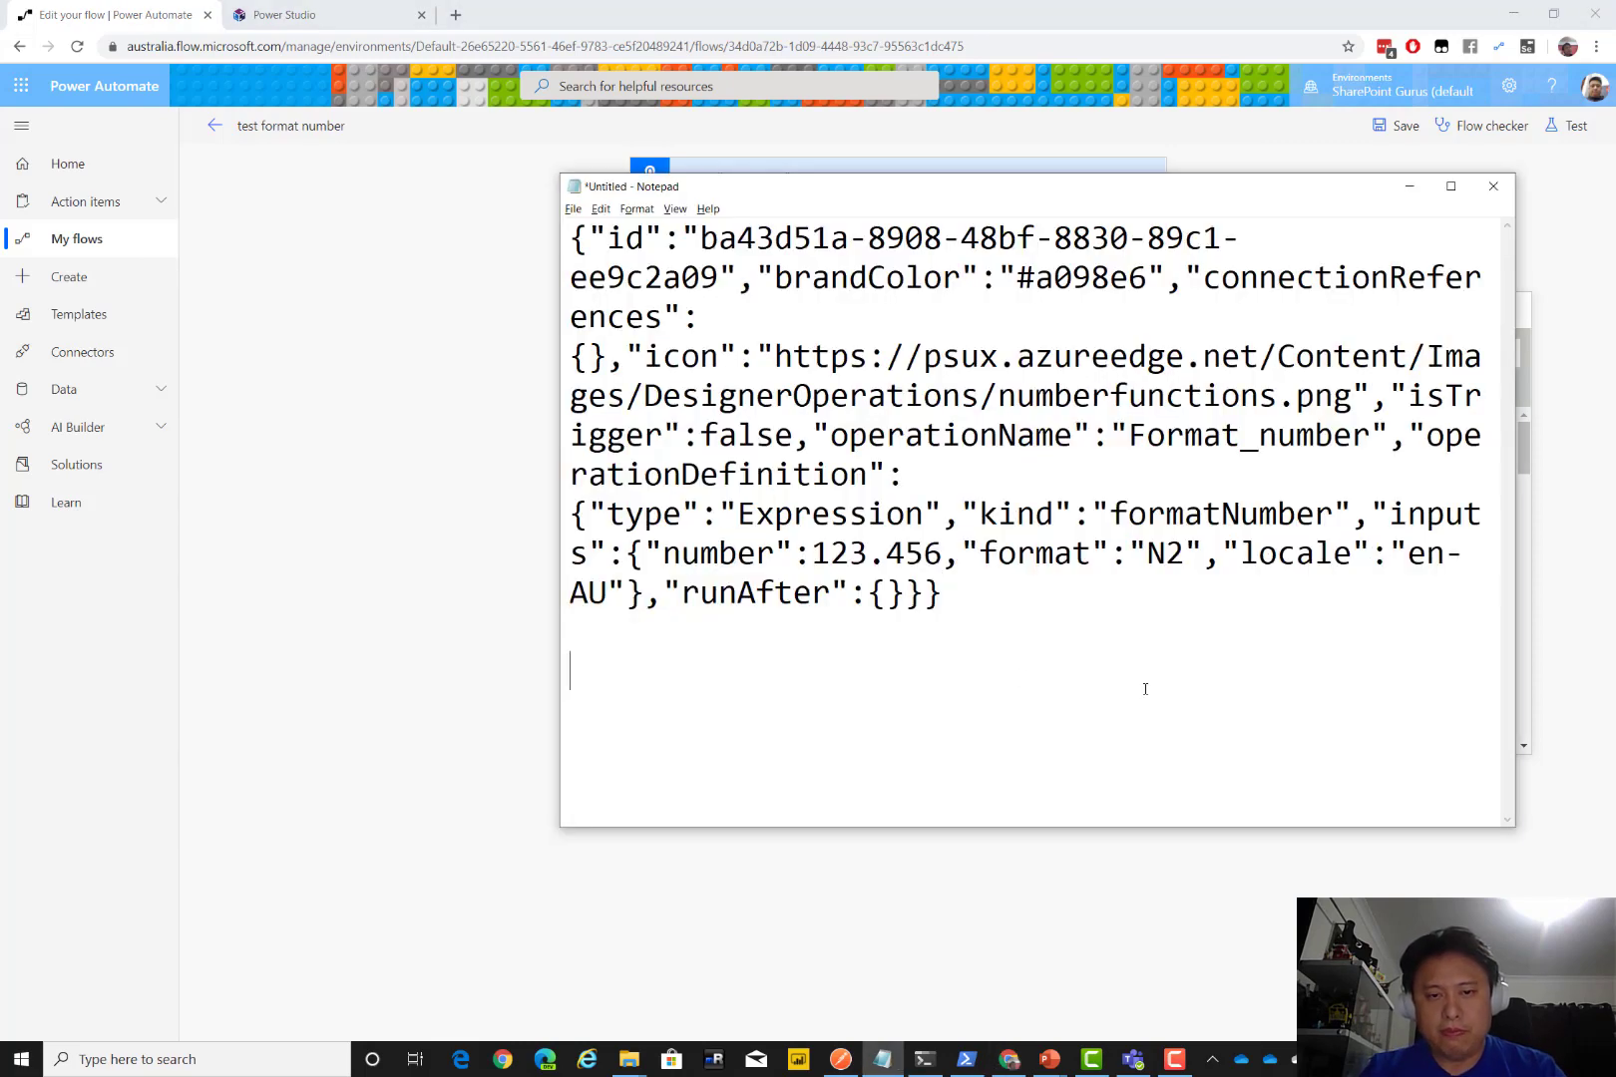
key(ctrl+v)
key(Left)
text(123)
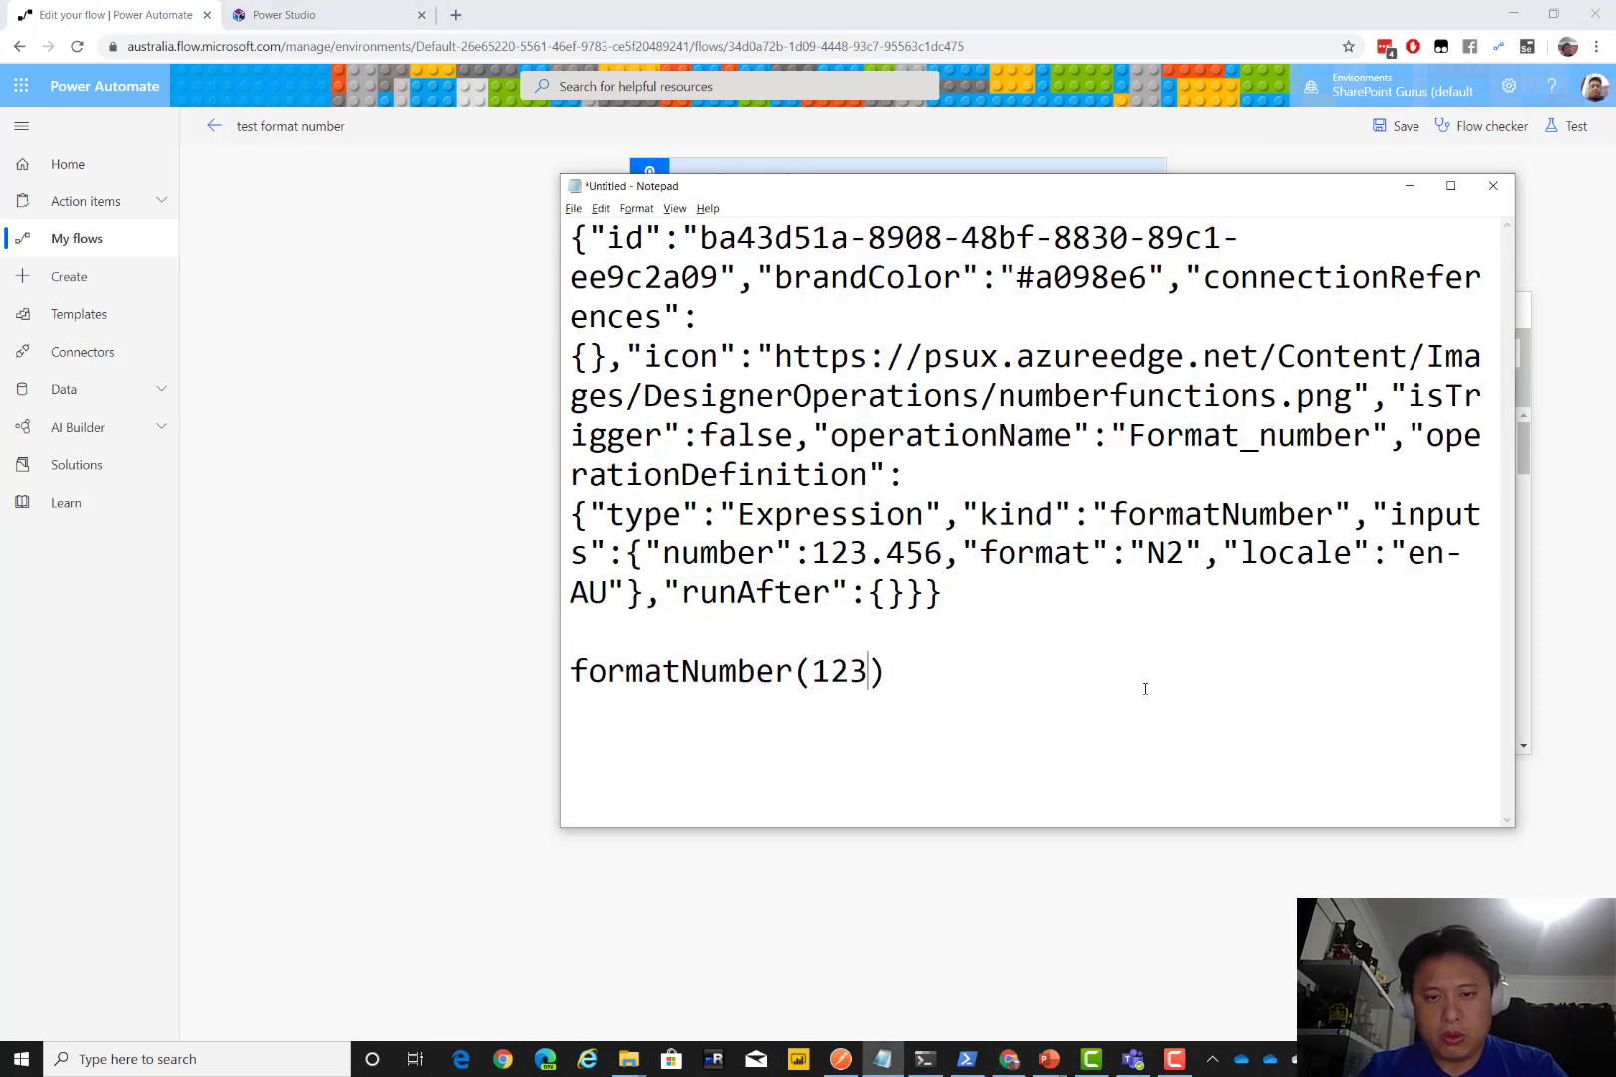
text(.456,')
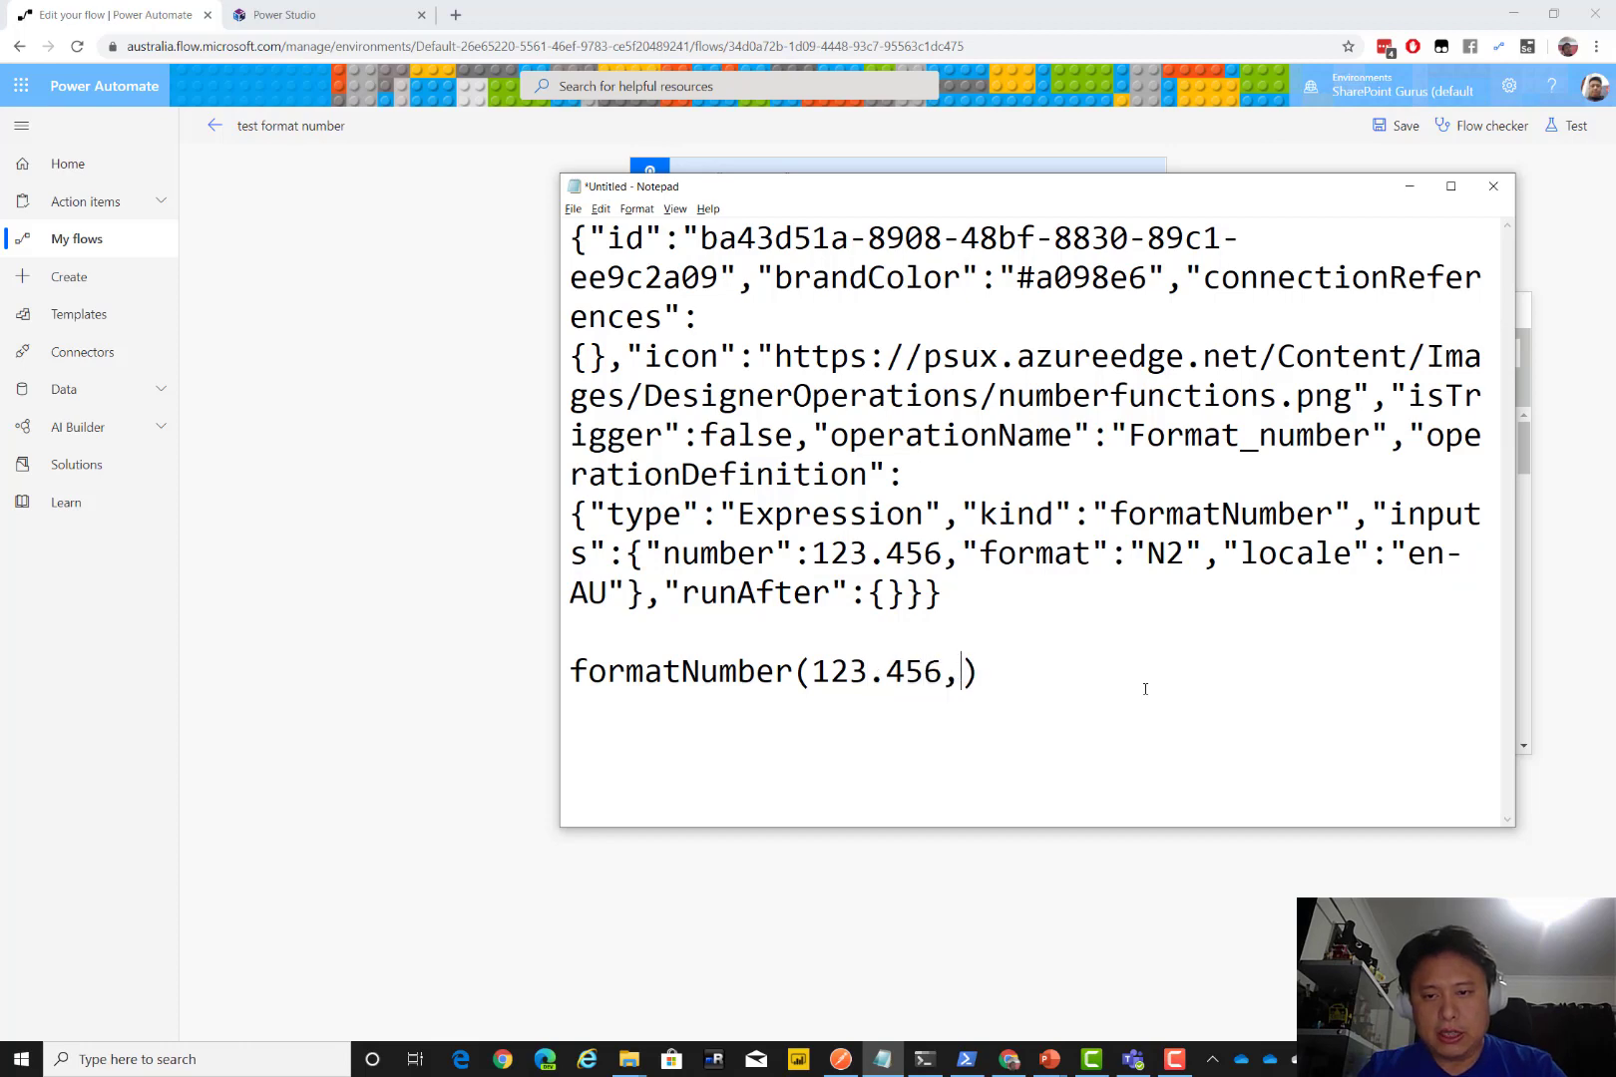
text(N2',)
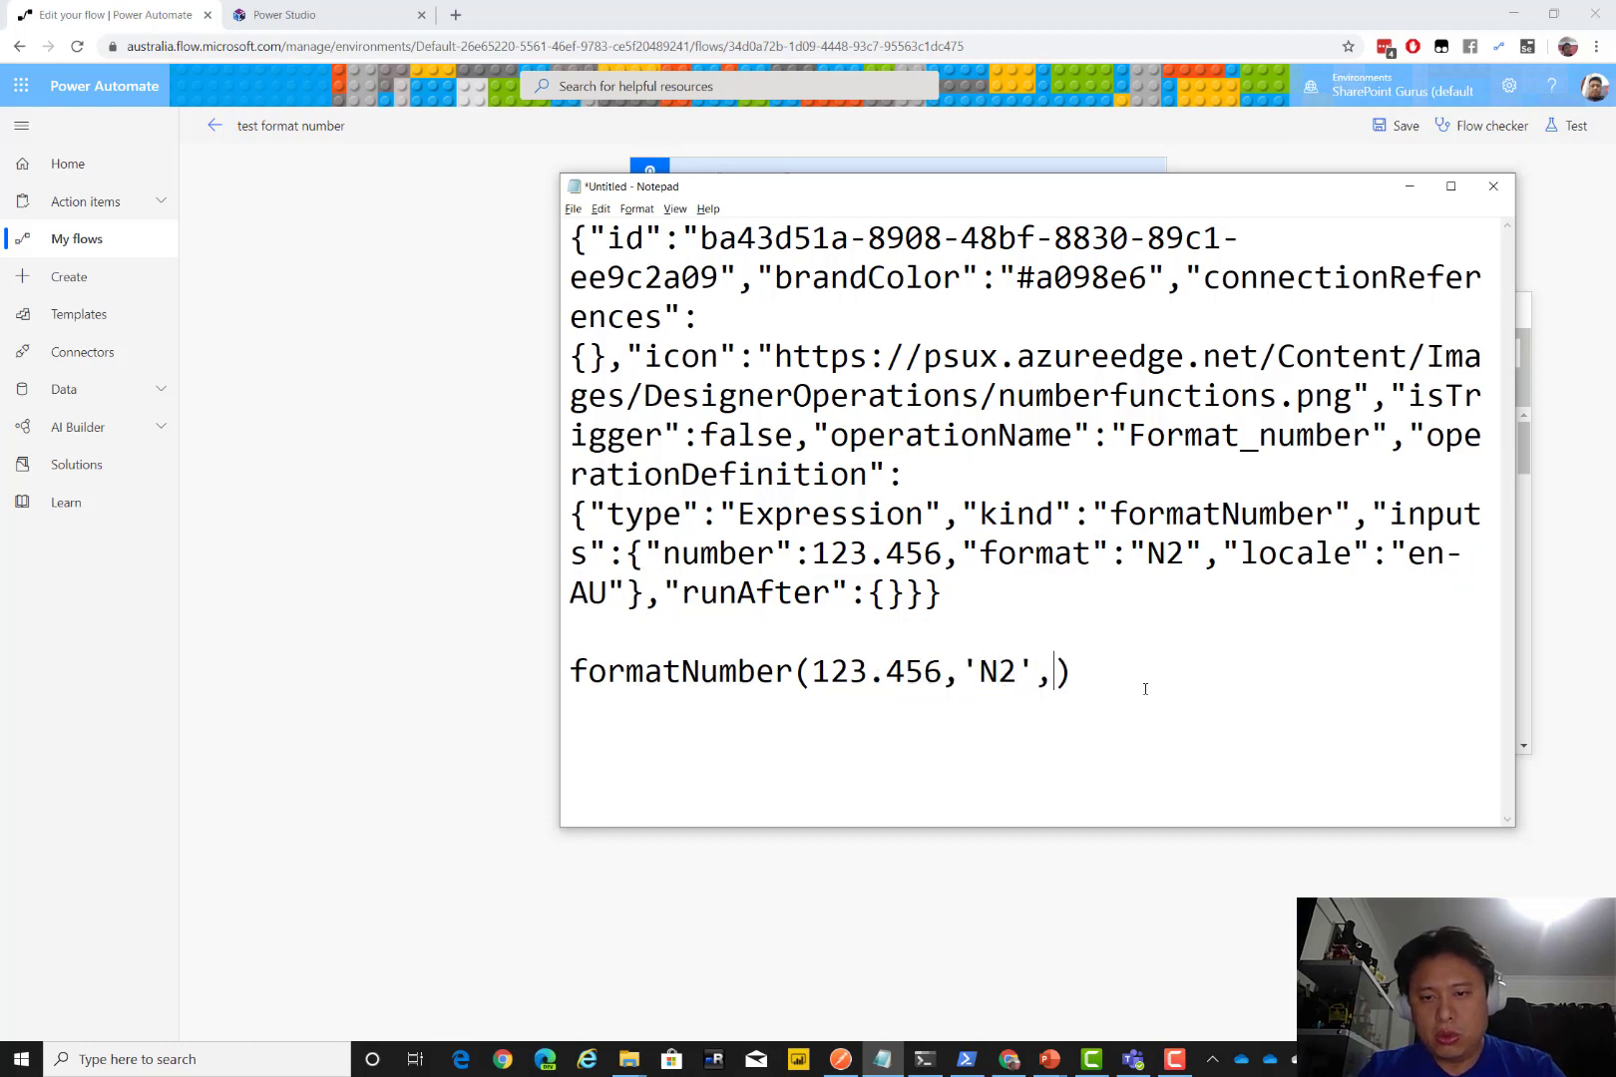
text(")
key(BackSpace)
text('en-AU')
Copy the full formatNumber expression line from Notepad and update the Compose 2 input in the browser with it
key(End)
key(shift+Home)
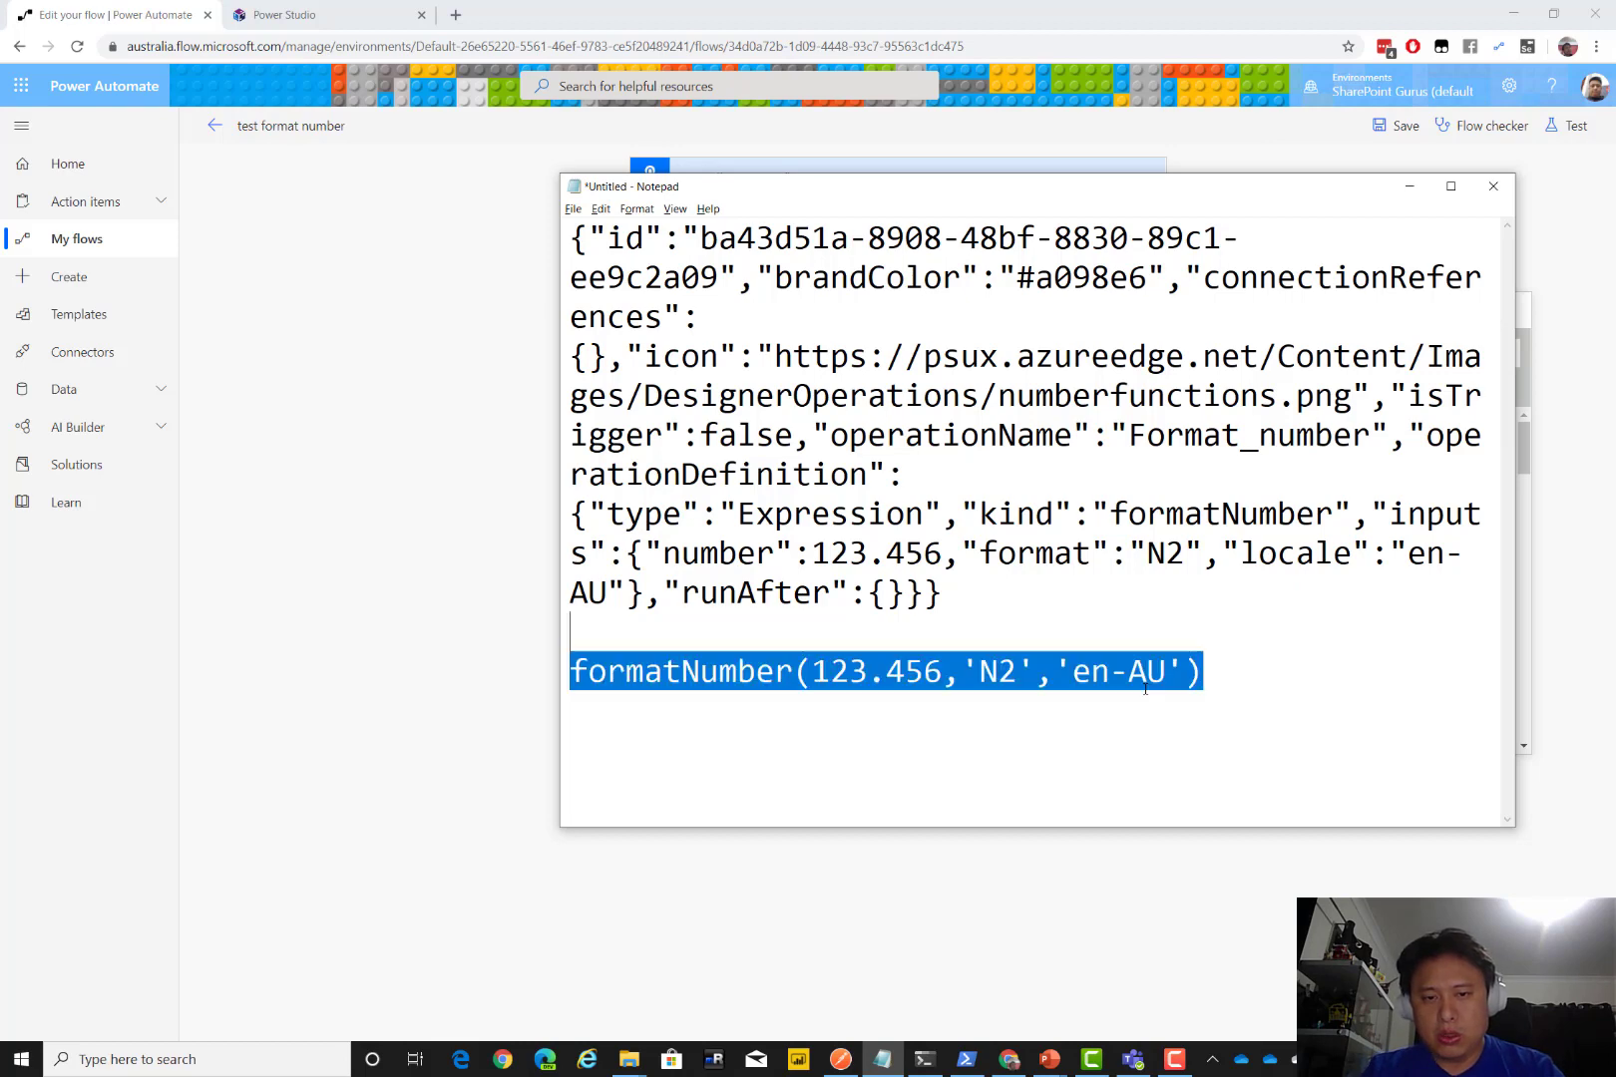
key(ctrl+c)
key(alt+Tab)
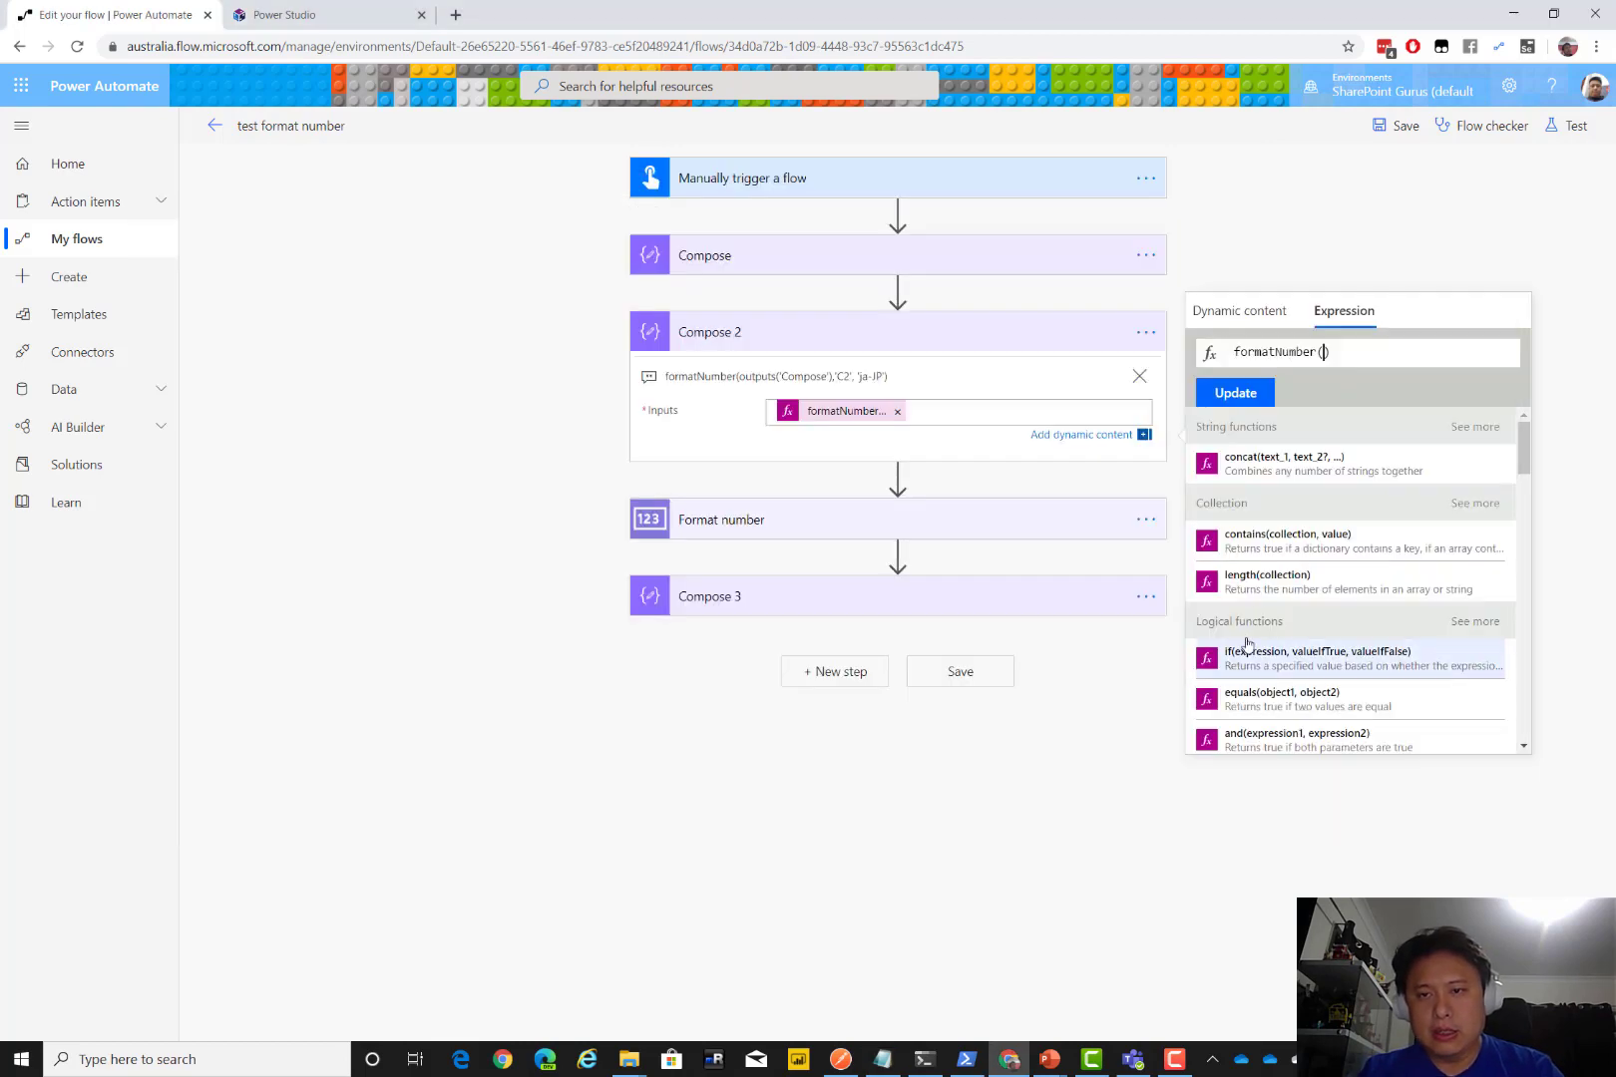
key(ctrl+a)
key(ctrl+v)
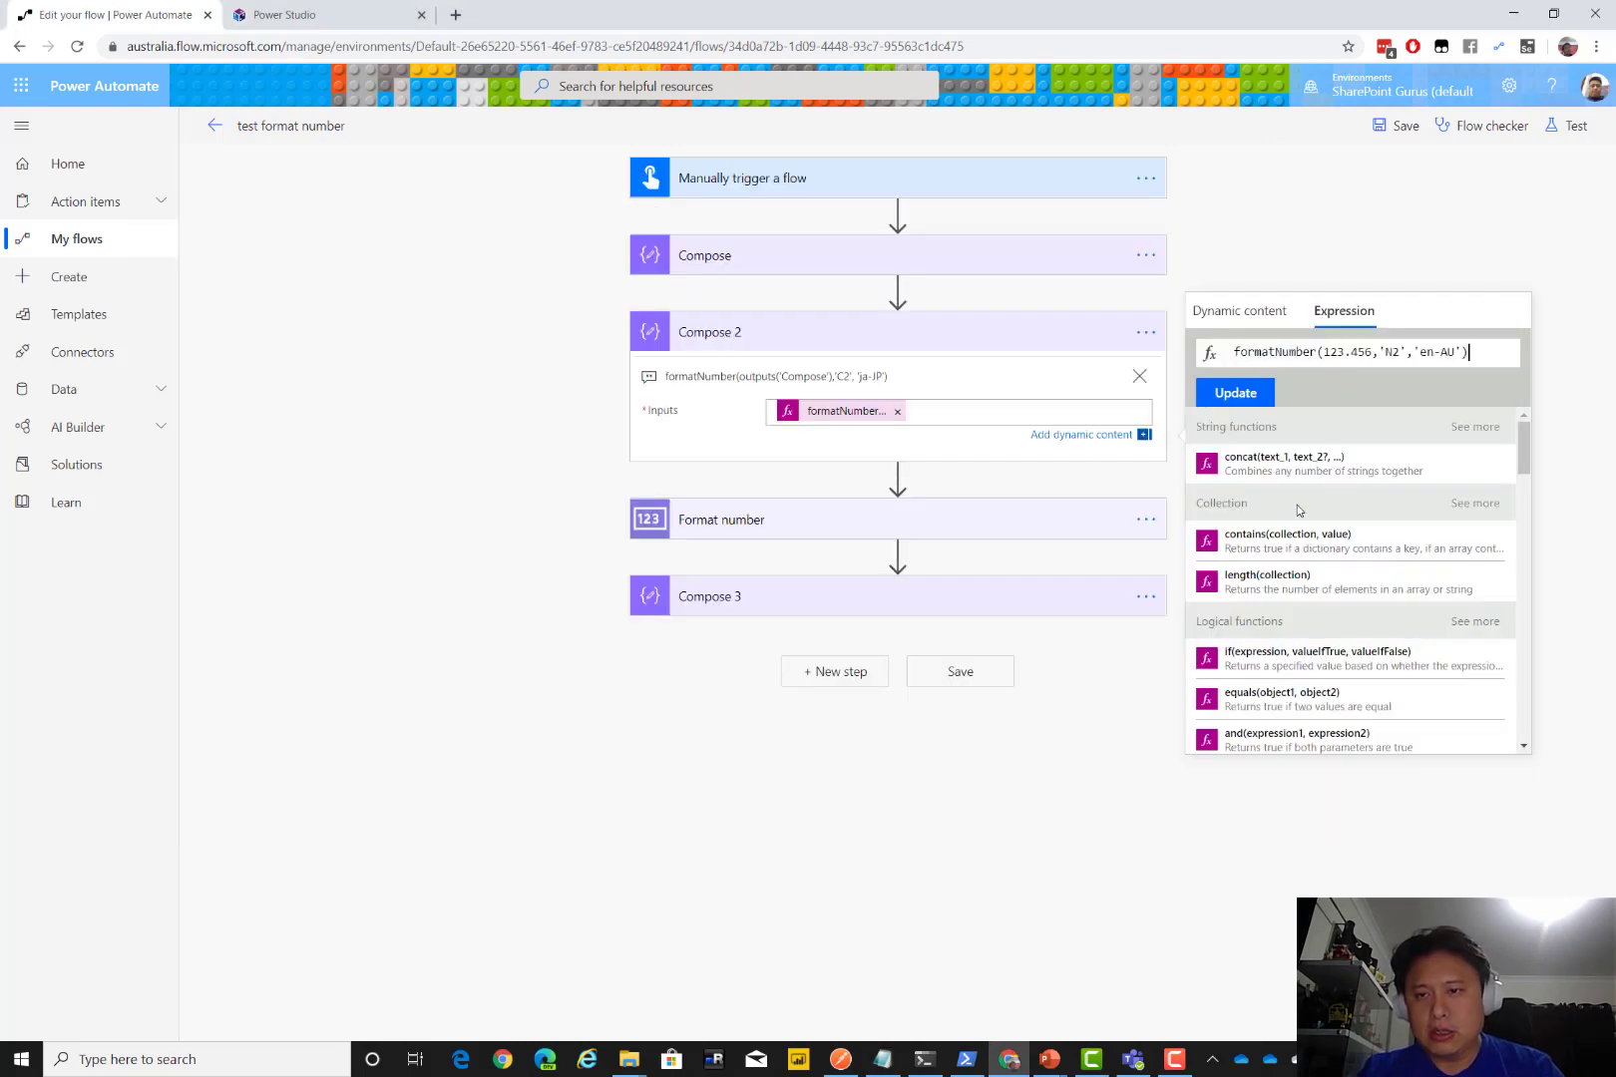
click(1237, 394)
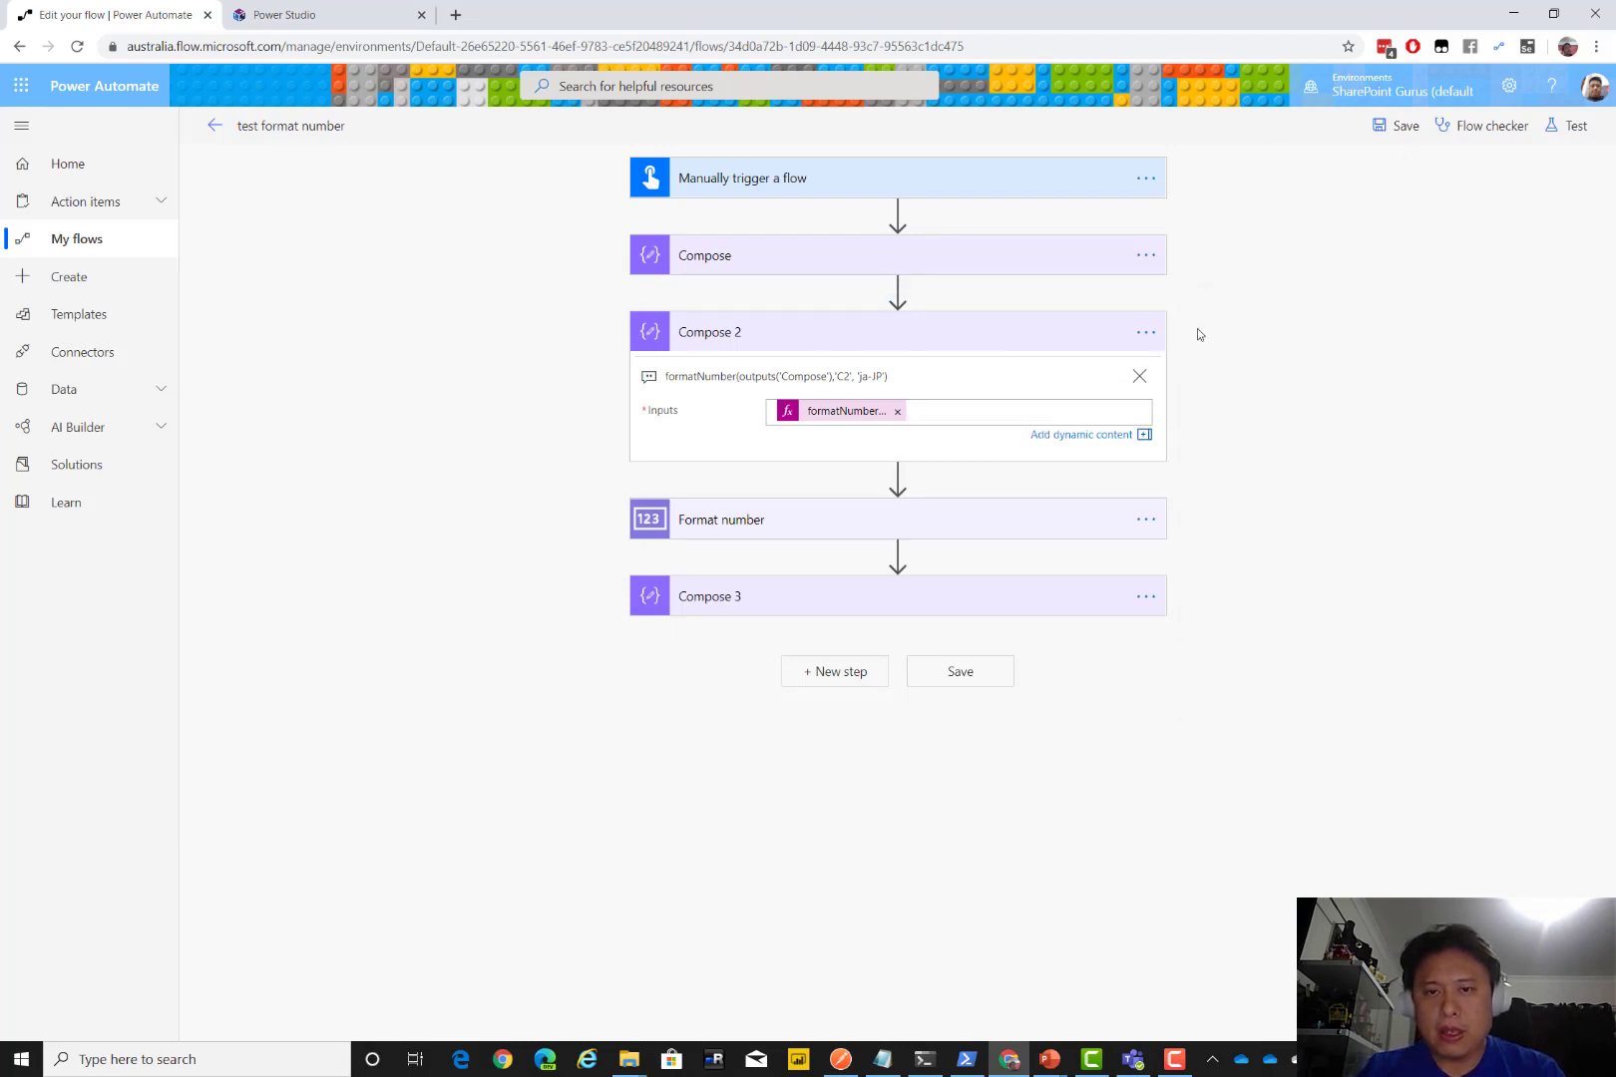
Change the Compose 2 comment to formatNumber(123.456,'N2','en-AU') and save the flow
click(1143, 335)
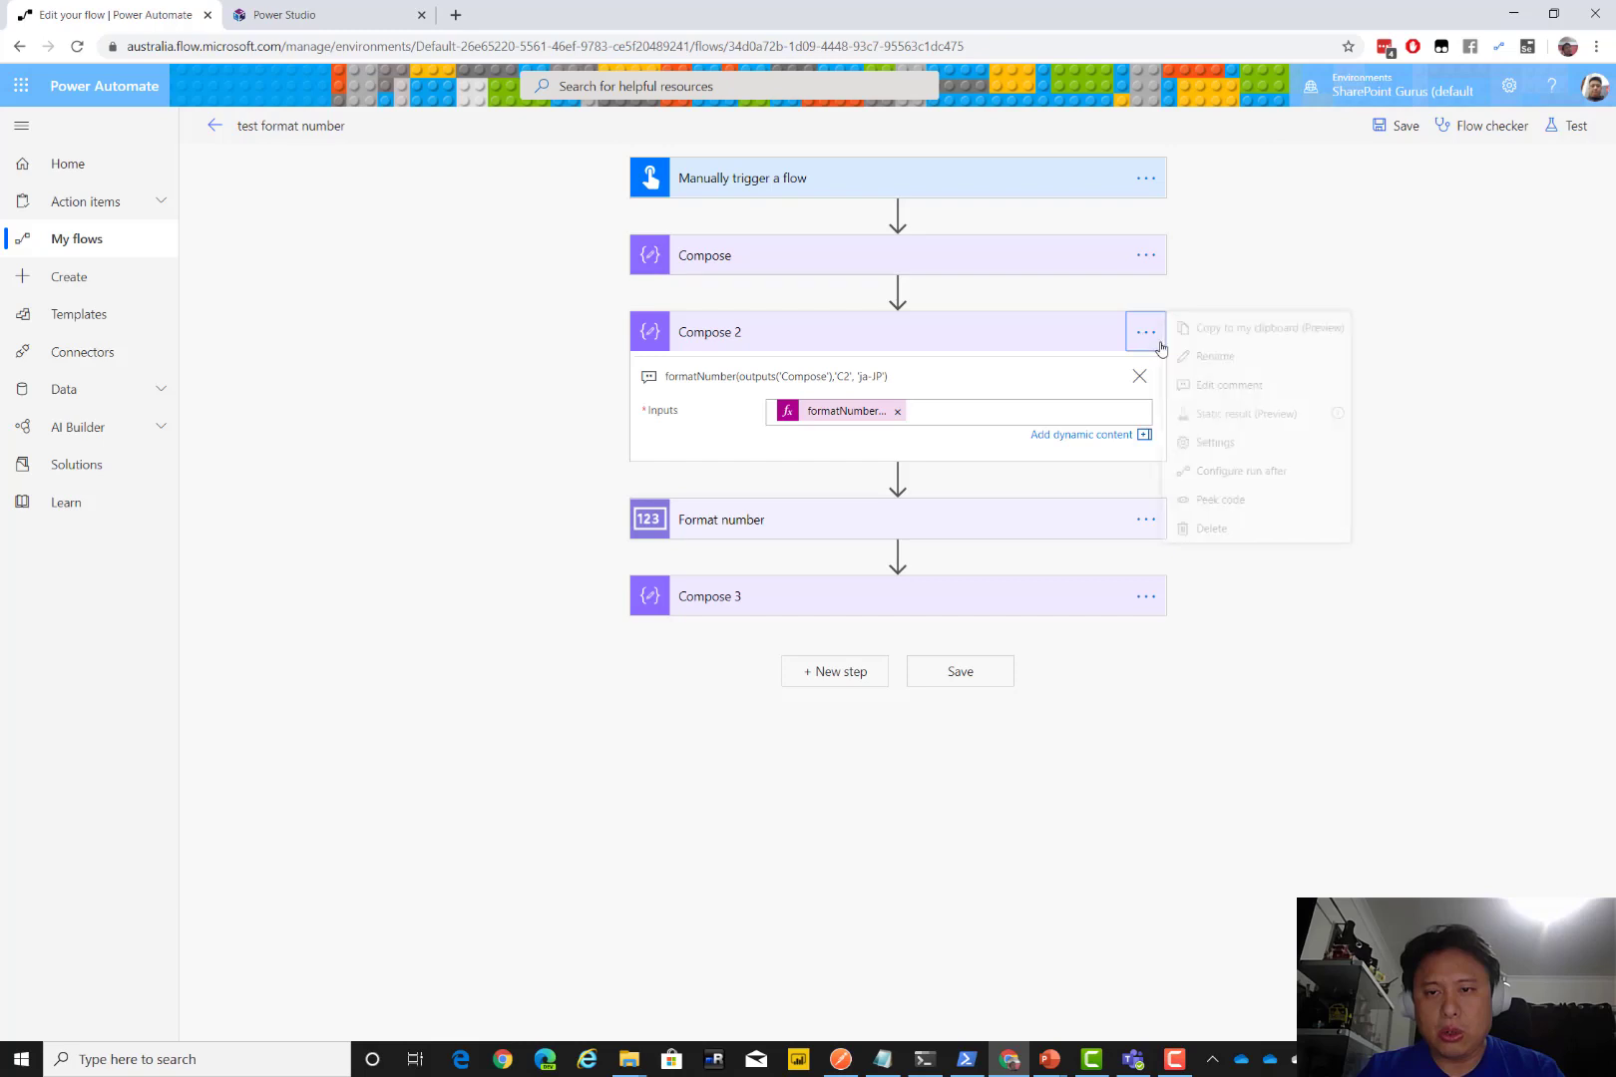
click(1209, 387)
key(ctrl+v)
key(Return)
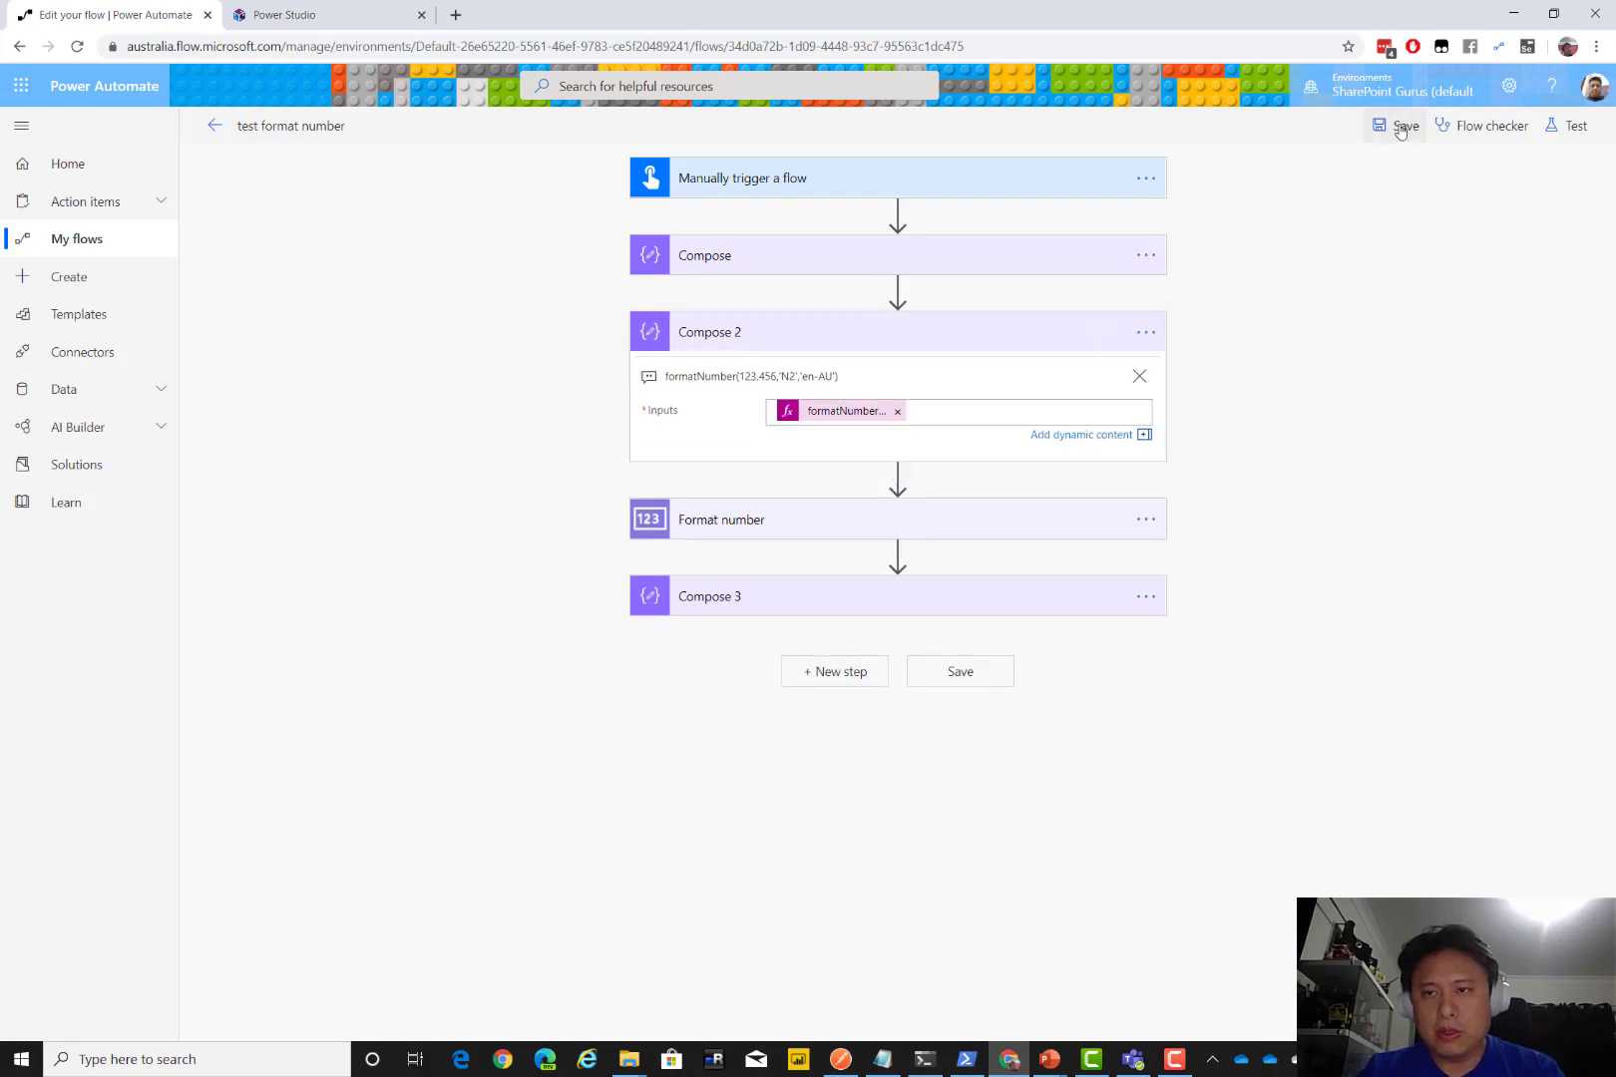
click(1397, 124)
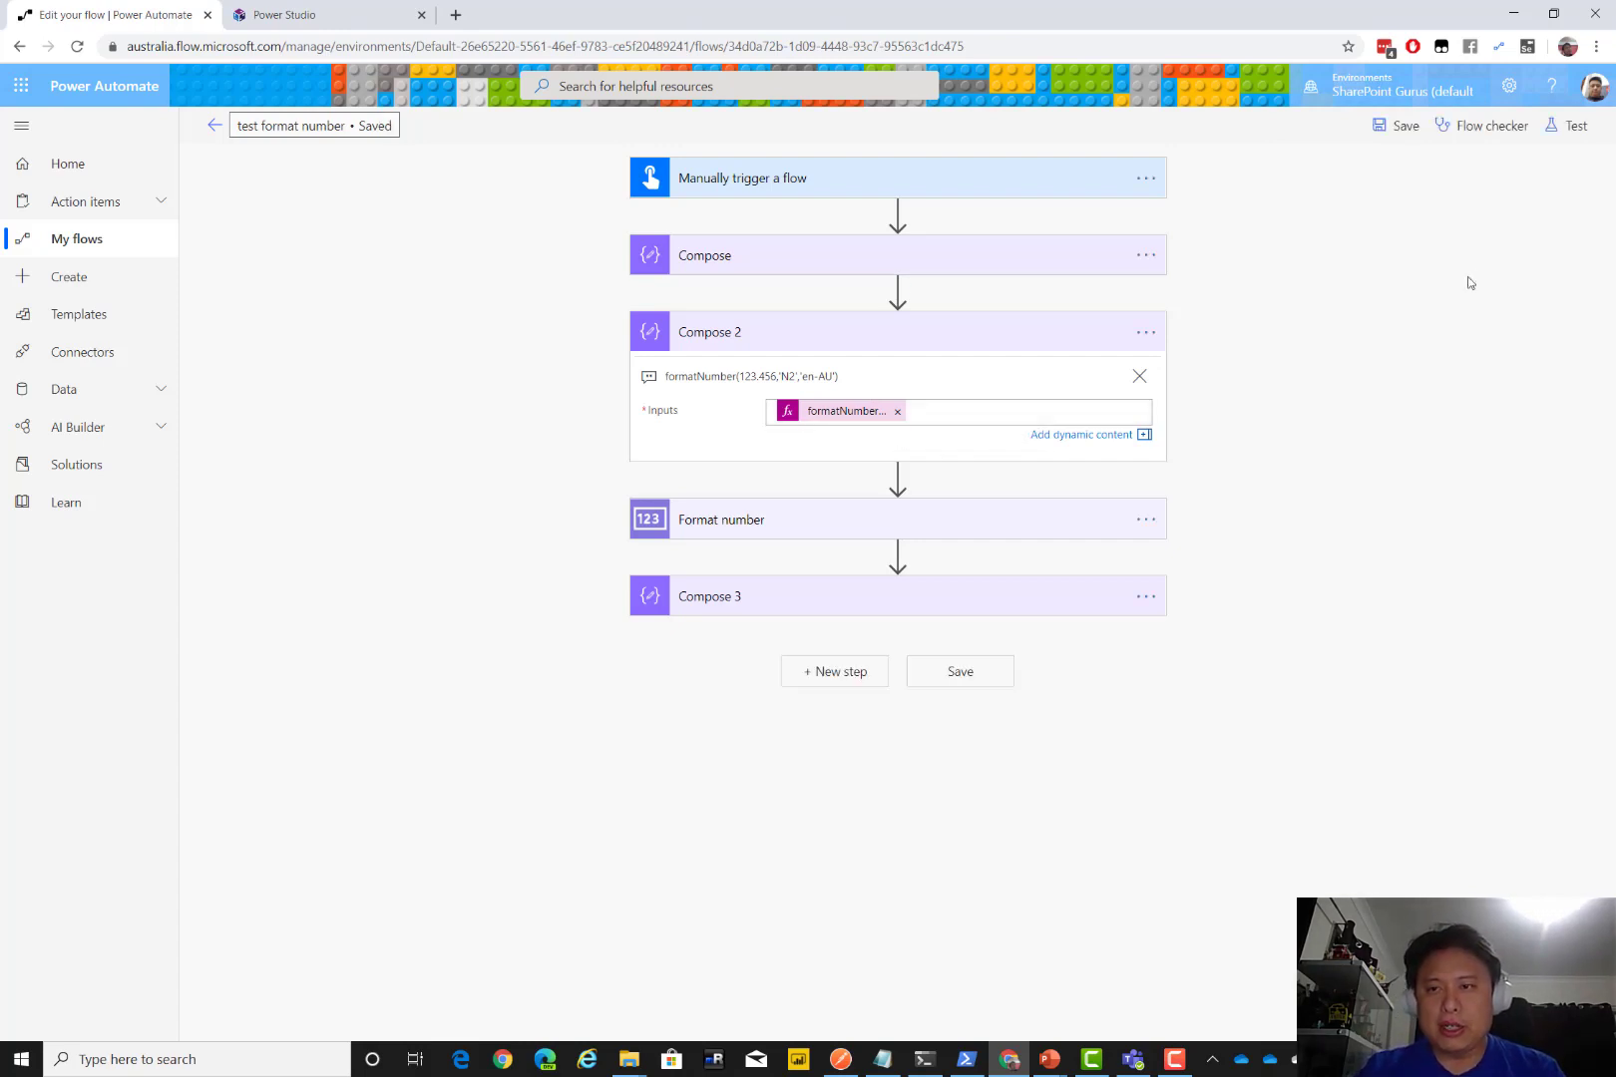
Test the flow using data from the most recent previous run
click(1568, 126)
click(1402, 205)
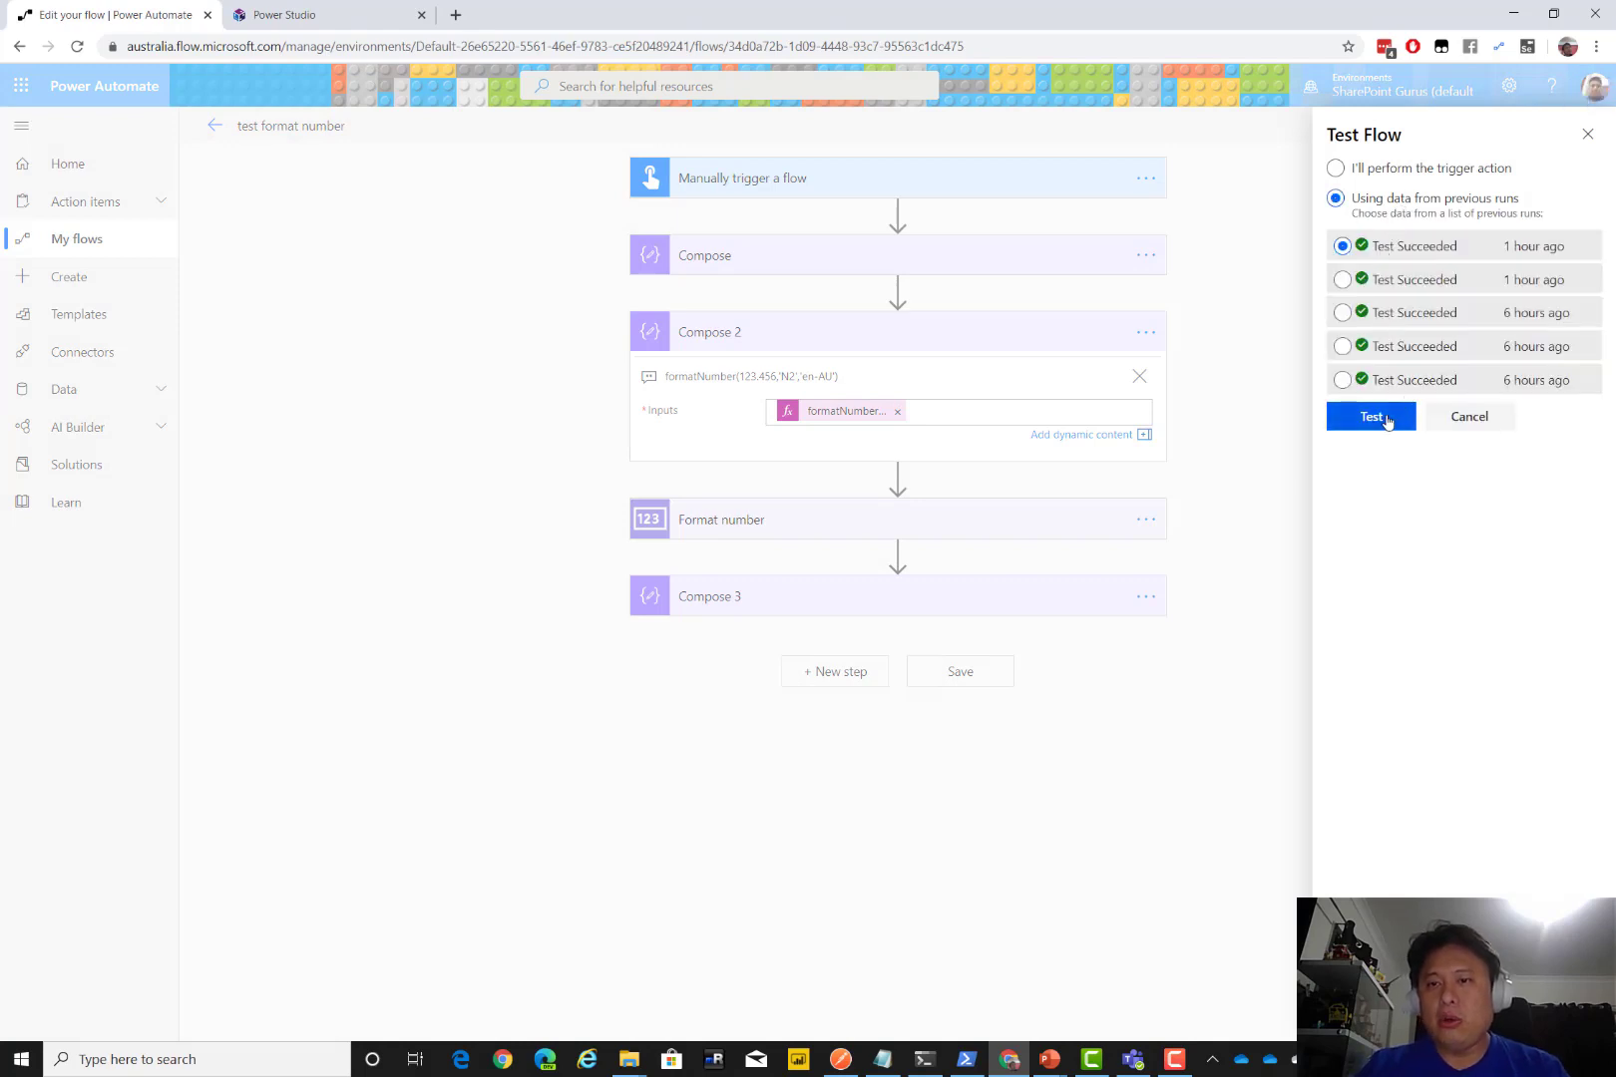
click(1385, 419)
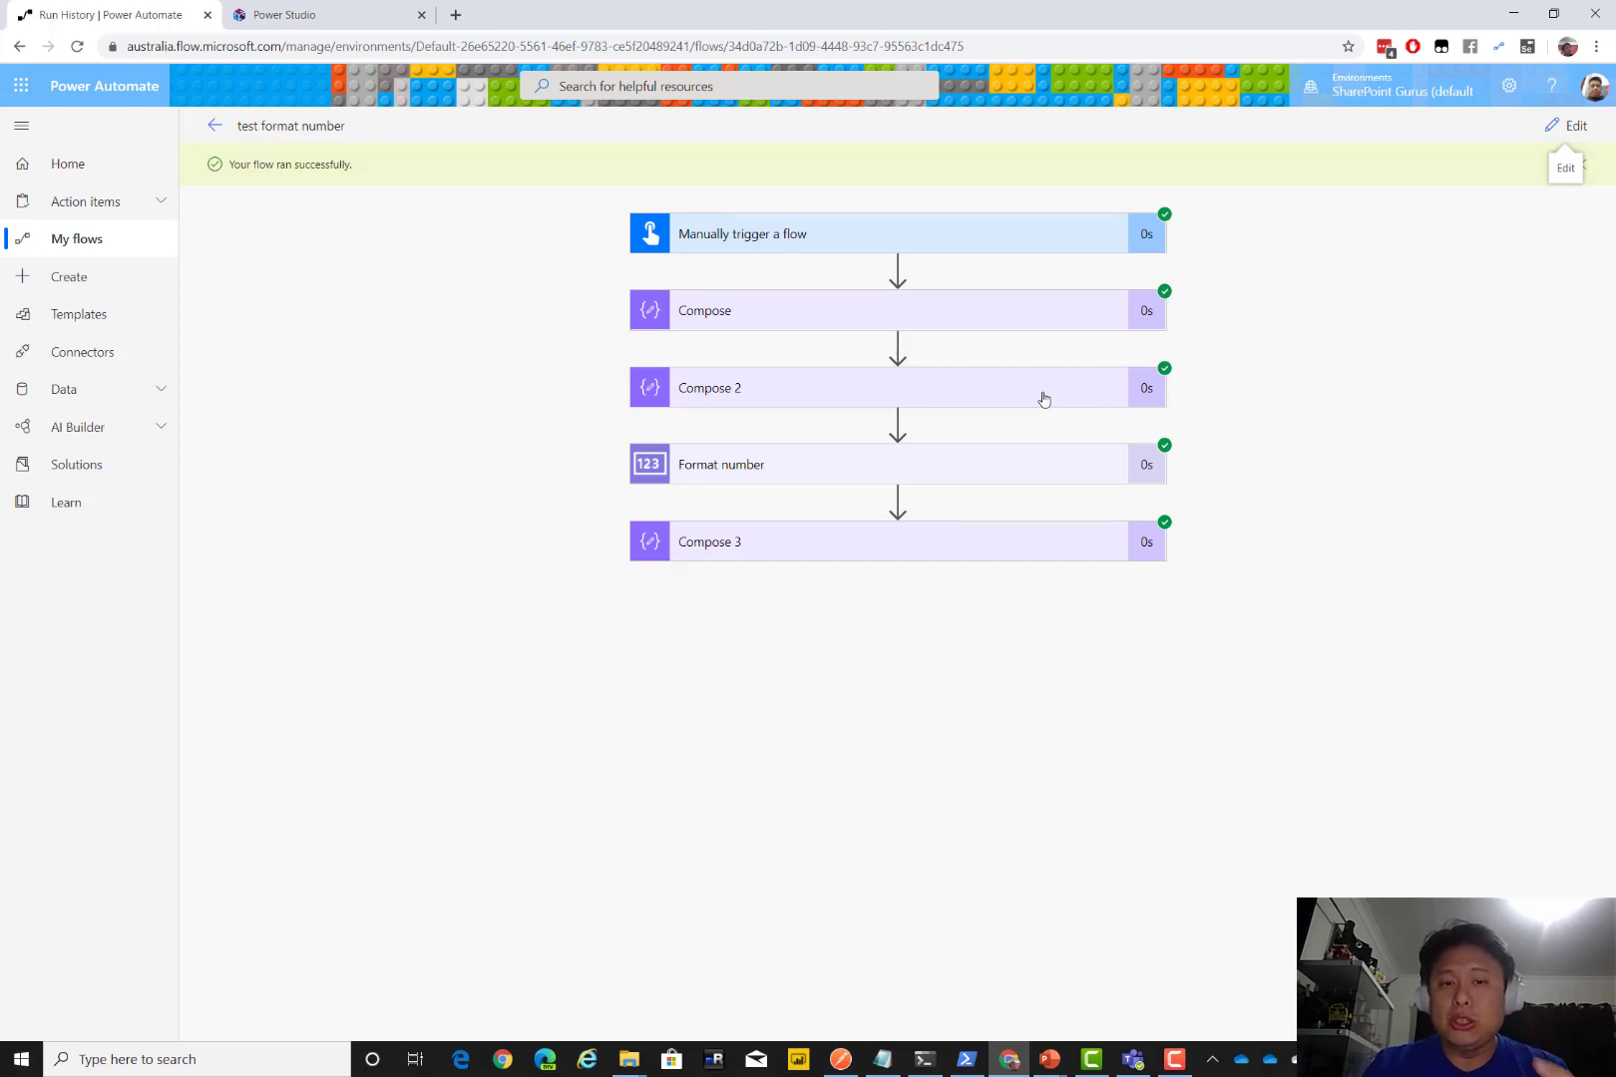
Examine the Compose 2 input and output values in the run, and return to editing the flow
click(785, 392)
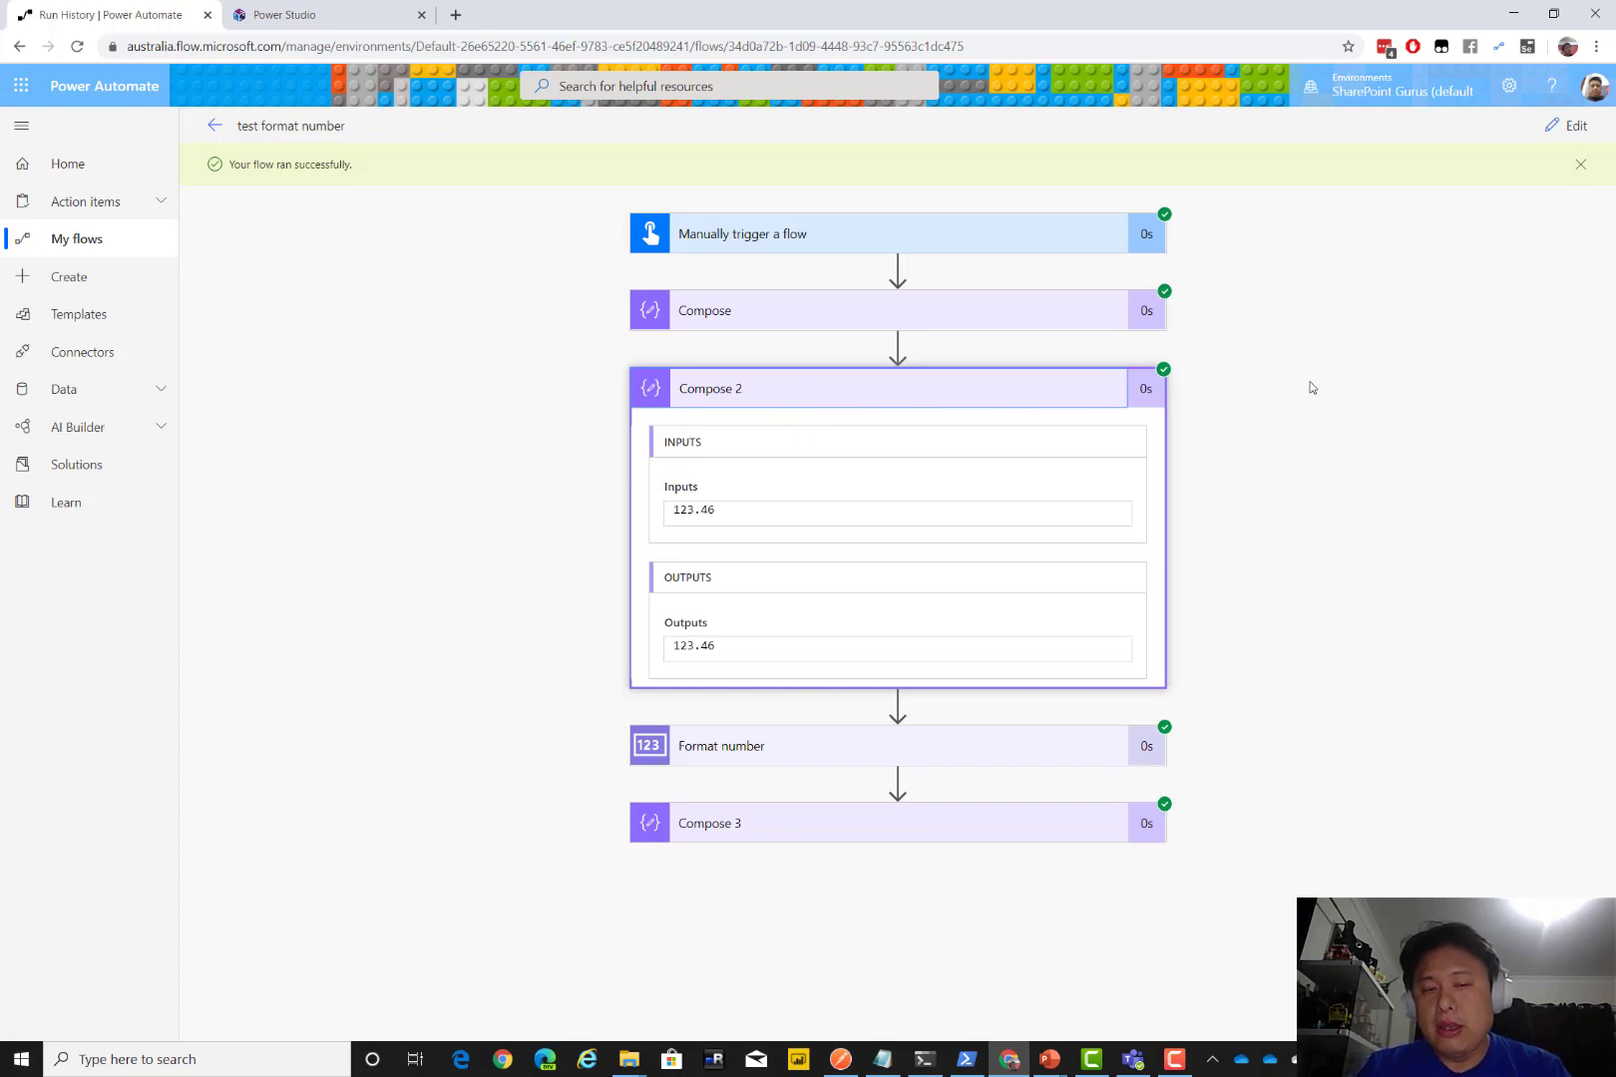
drag(717, 510, 588, 555)
click(631, 541)
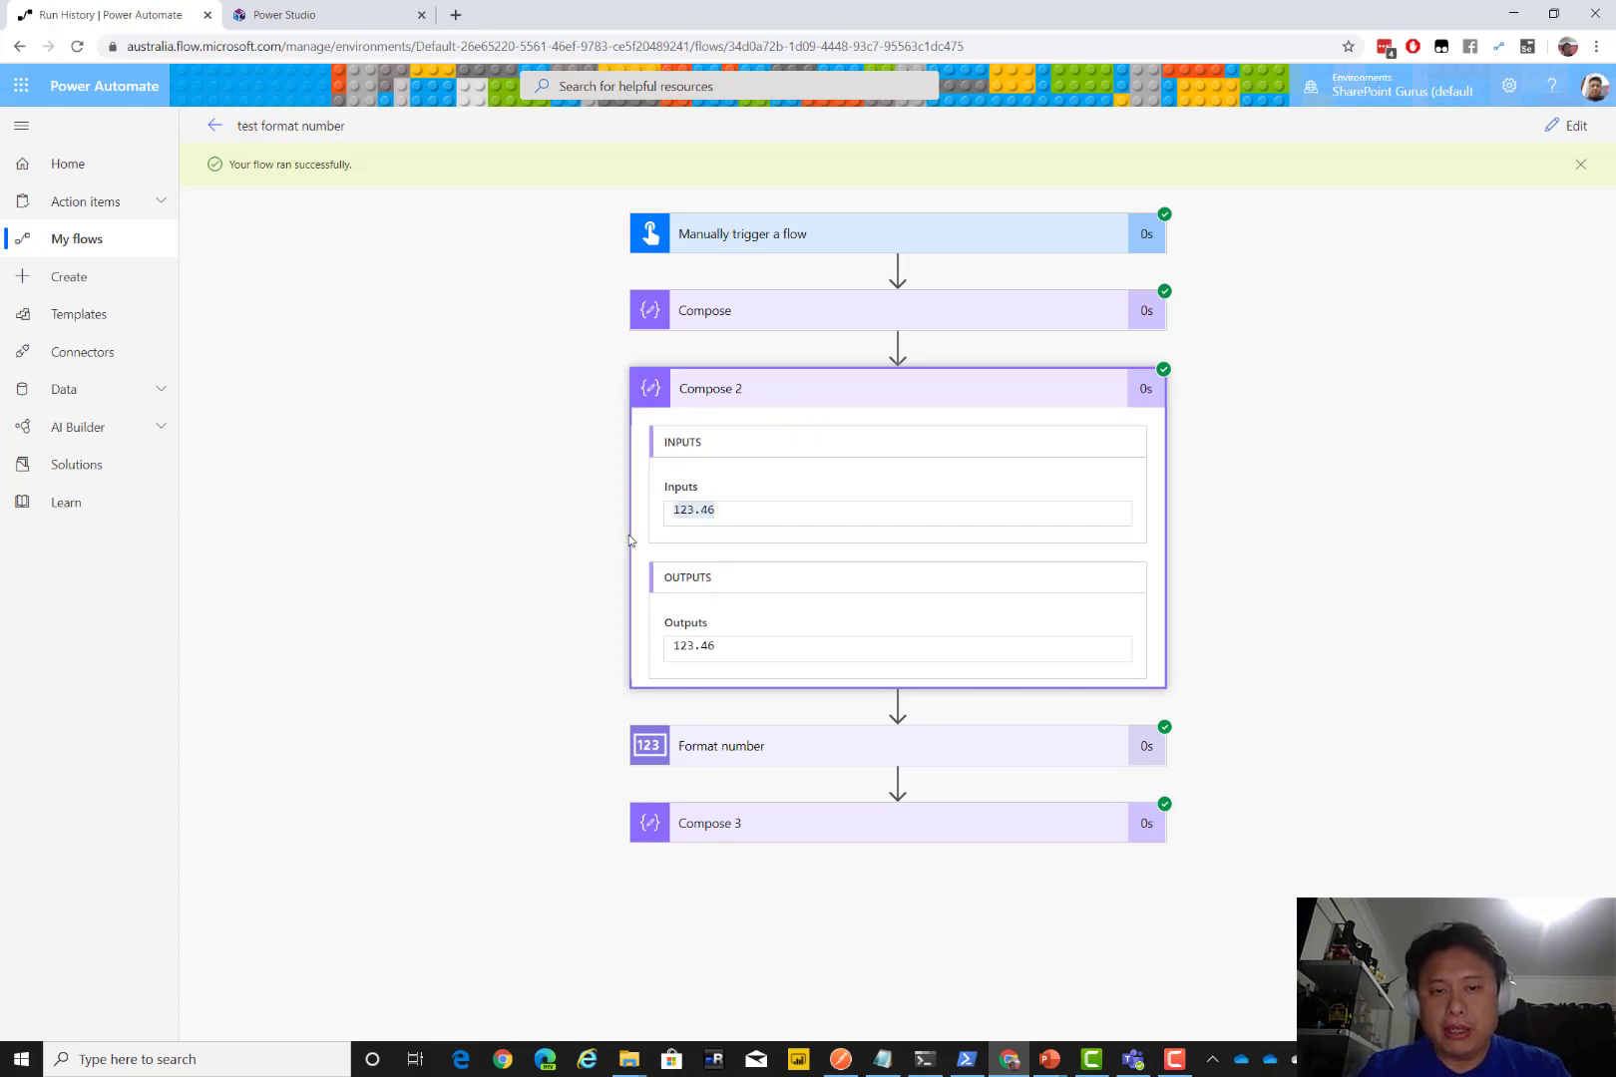
double_click(686, 511)
click(720, 510)
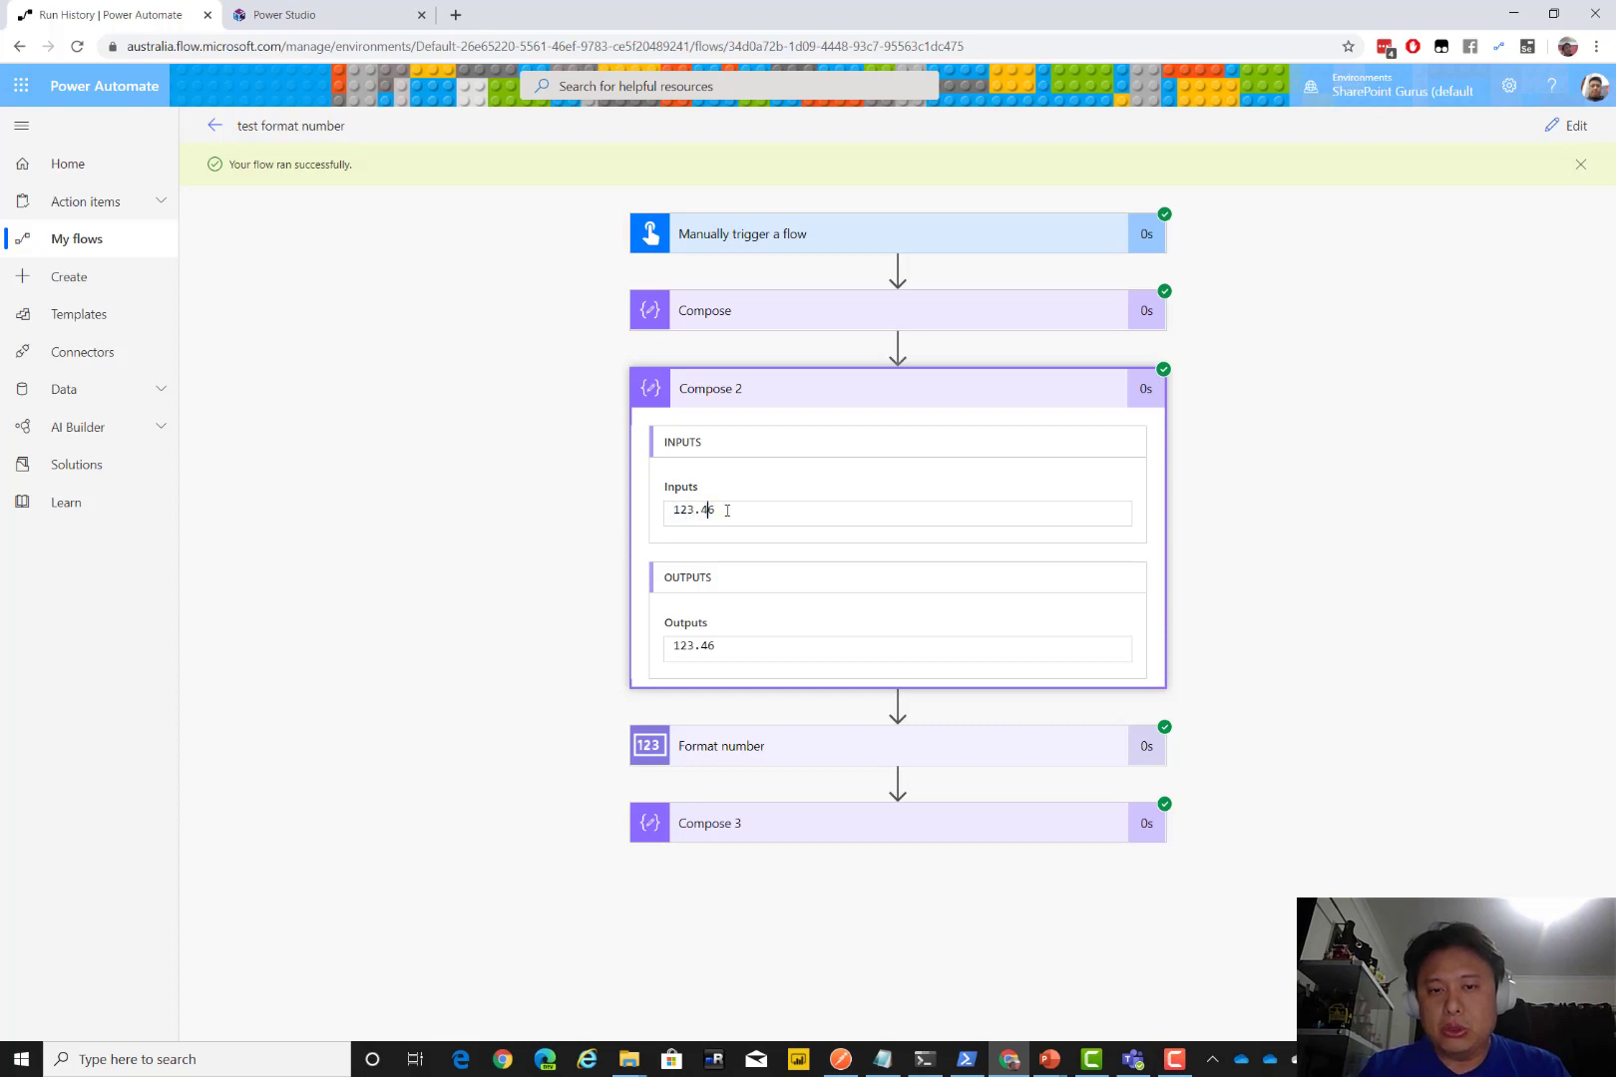
drag(720, 510, 649, 516)
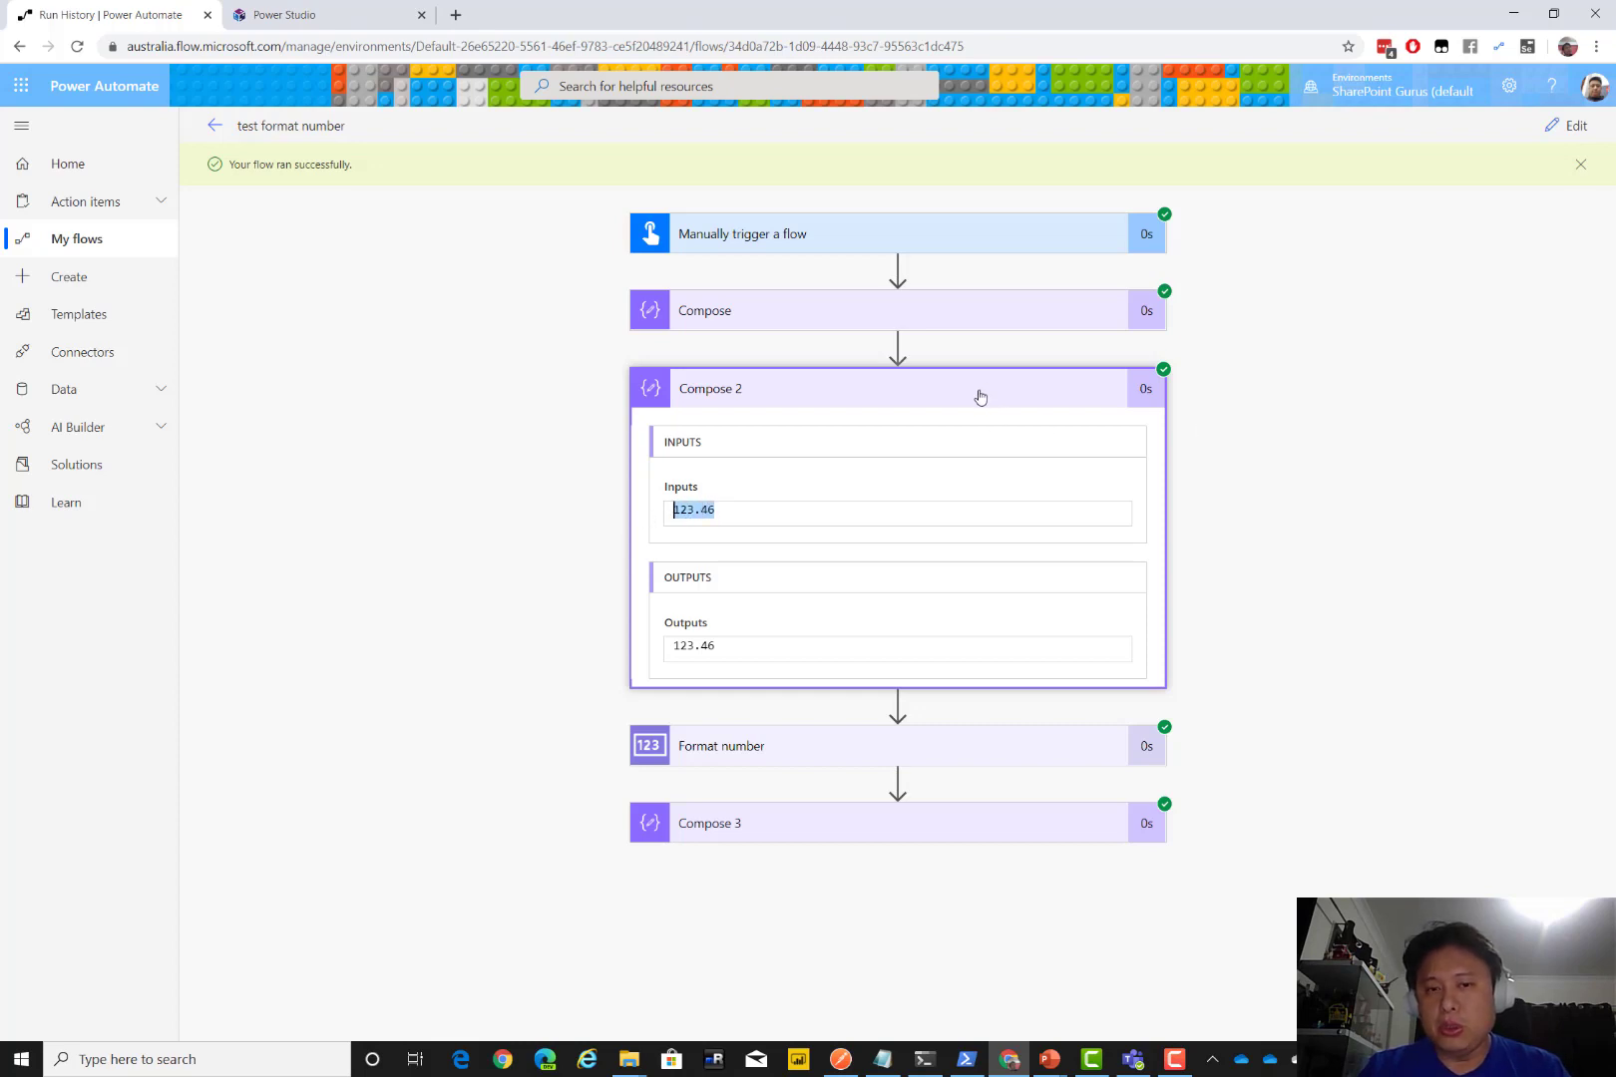
click(1568, 125)
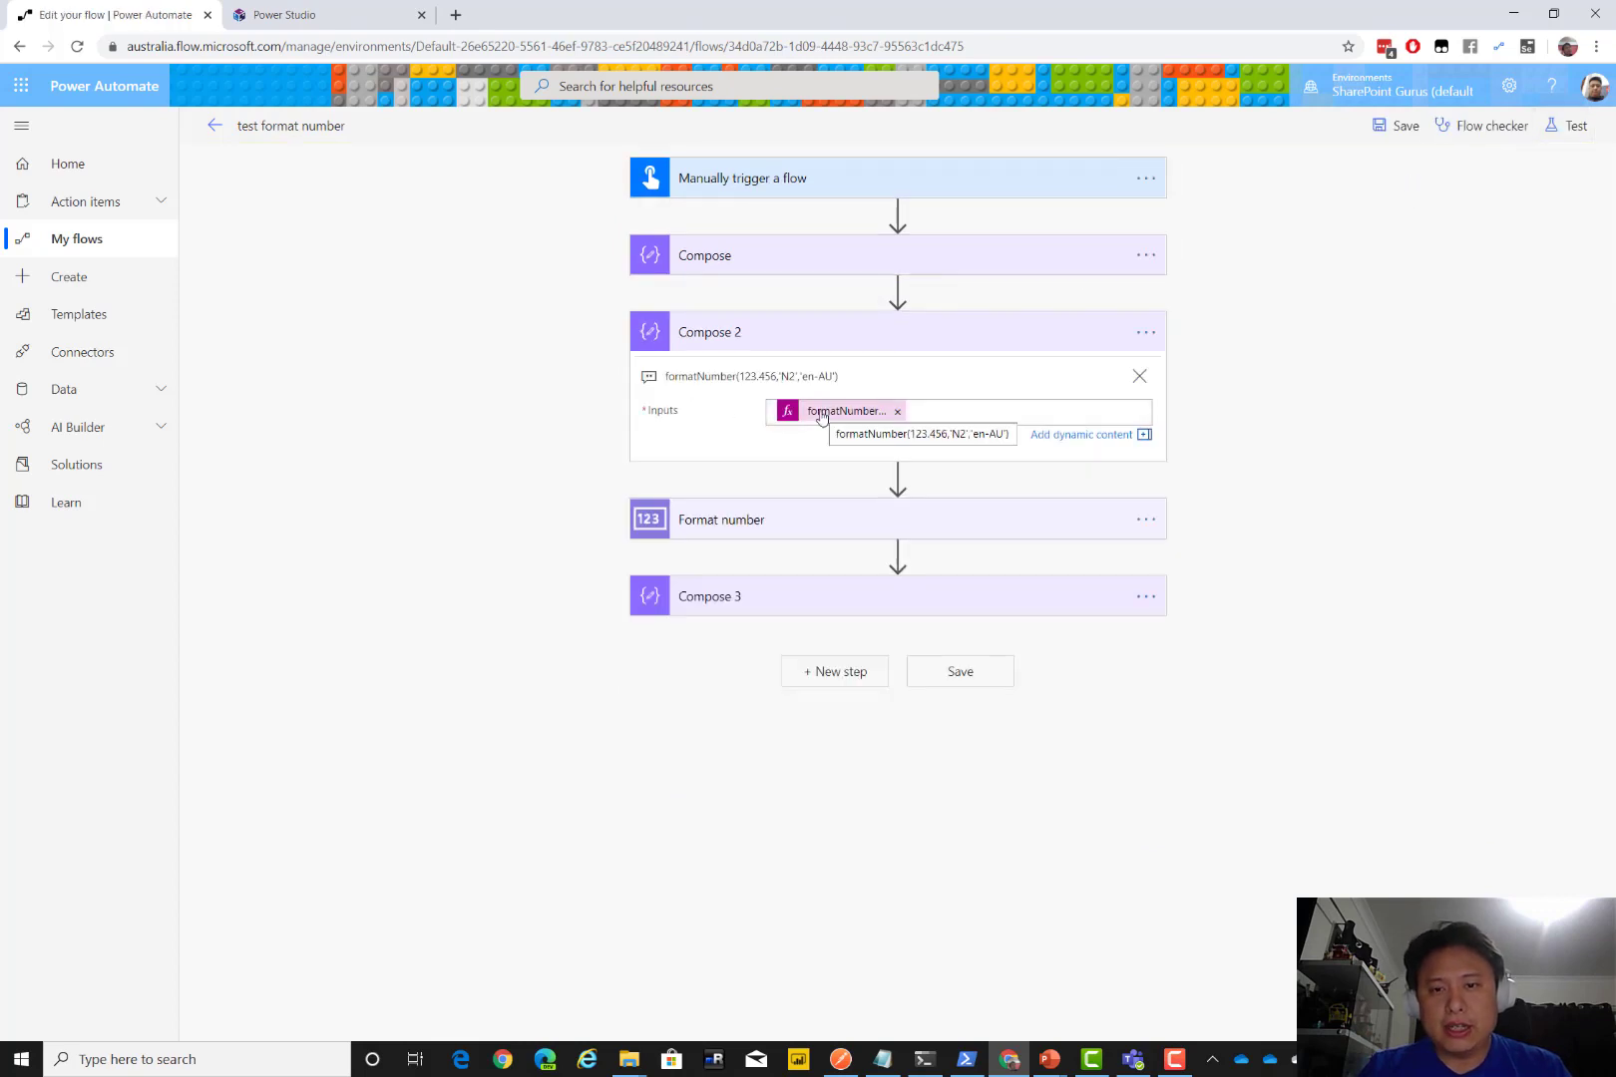
Expand Compose 3, collapse Compose 2, and re-enter the 5 in the G5 label of the Compose 3 input
click(787, 605)
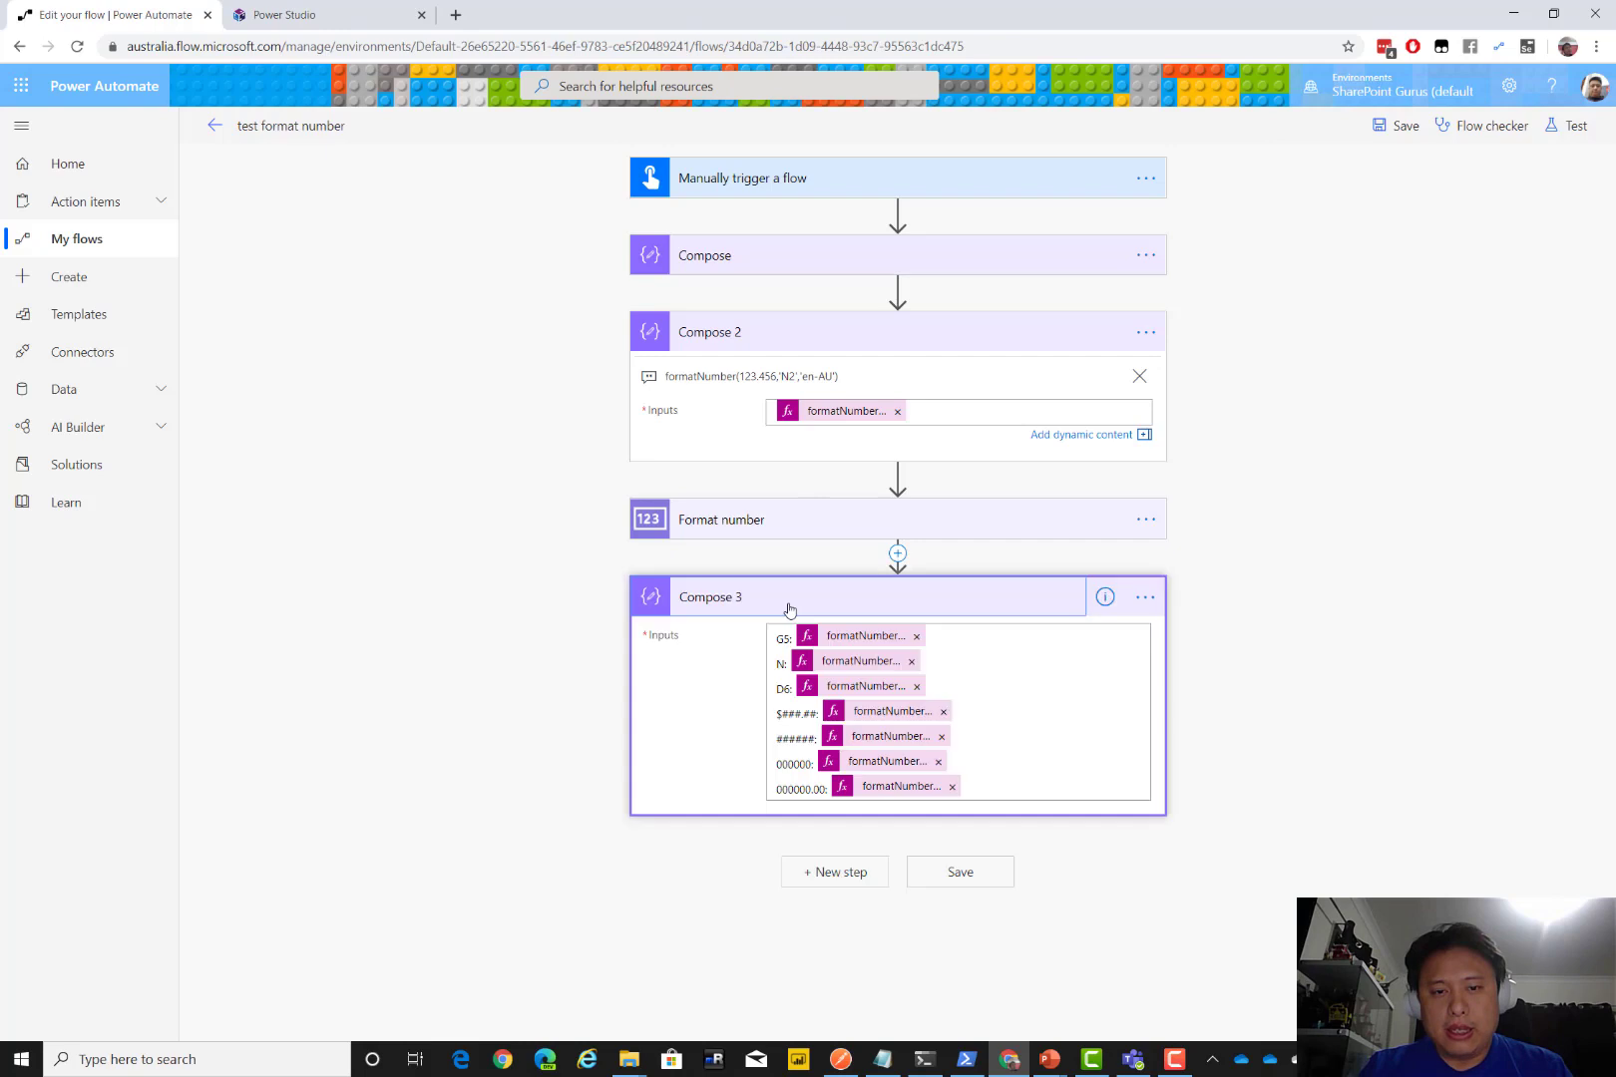
click(758, 334)
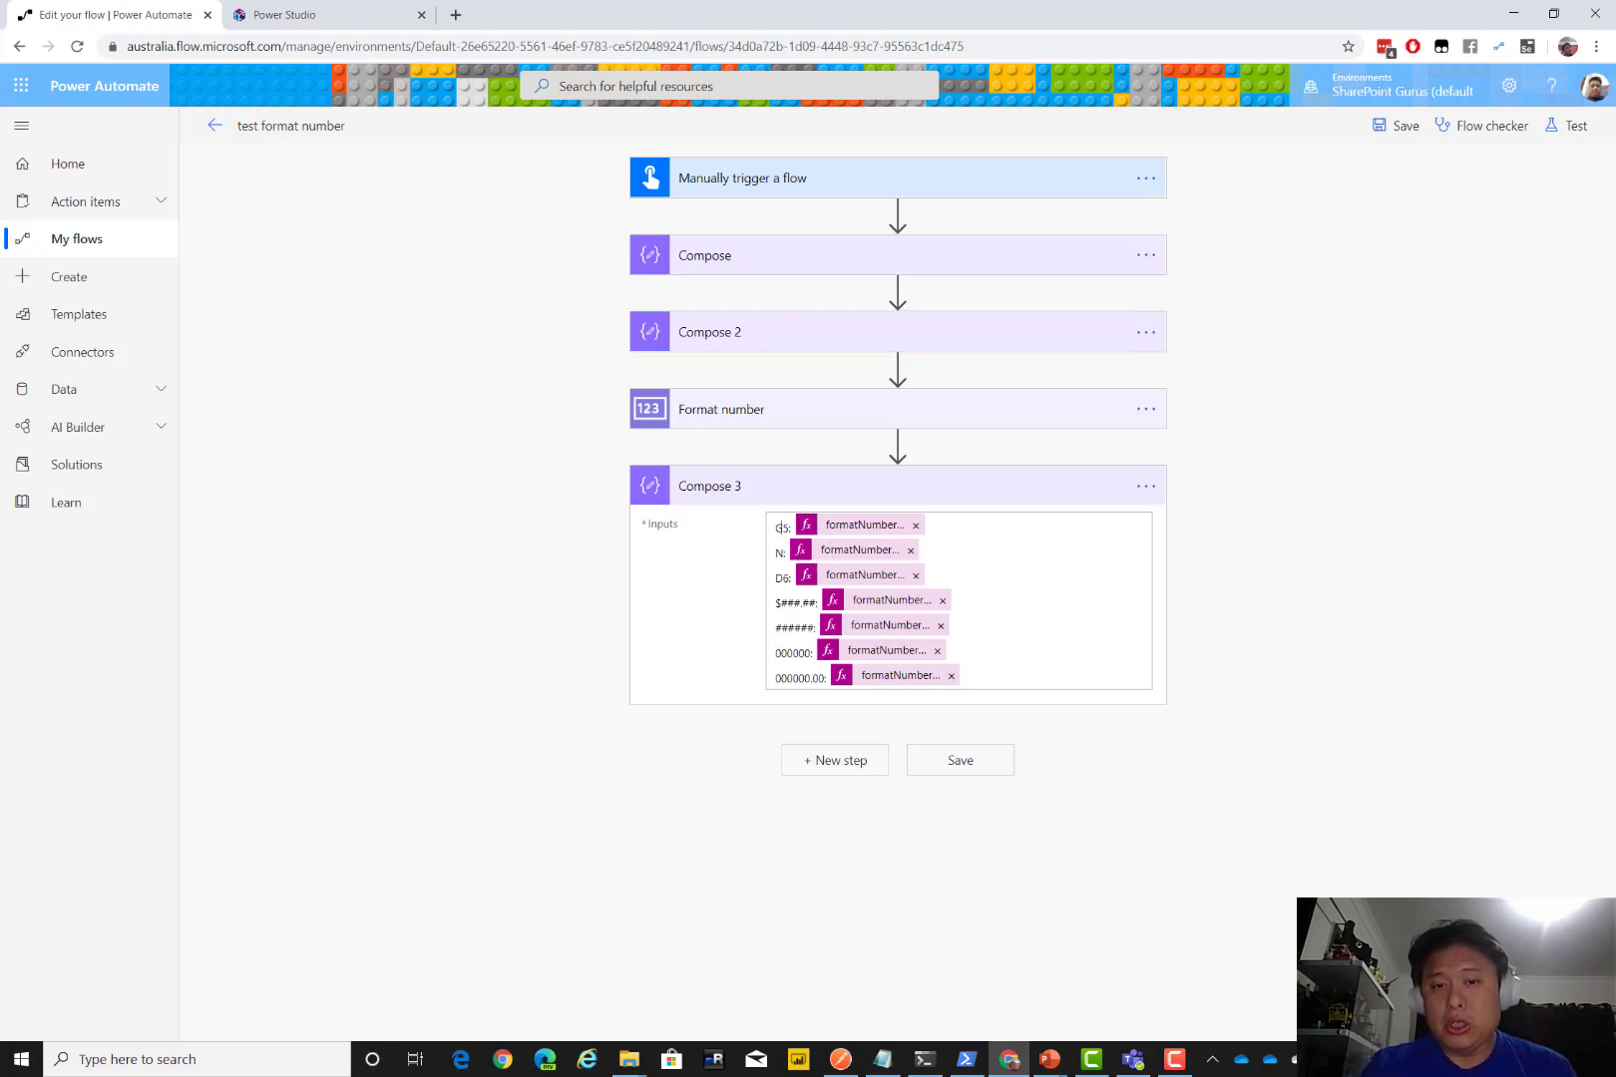
click(786, 530)
key(BackSpace)
key(BackSpace)
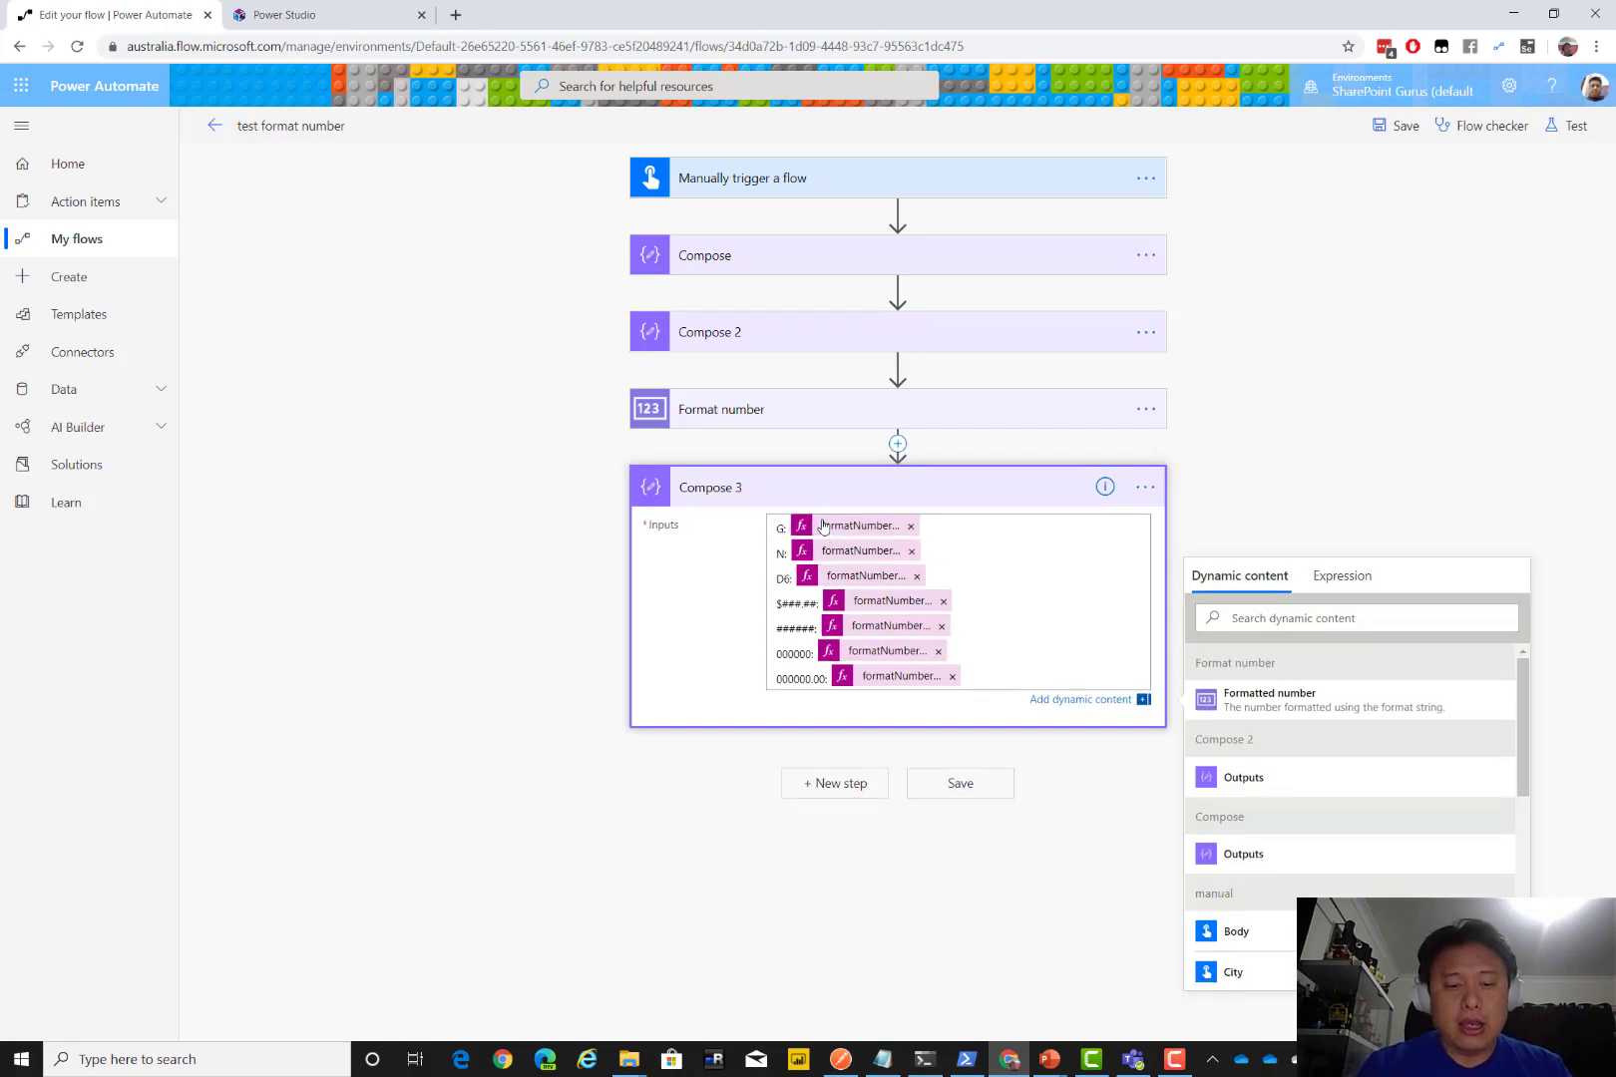
text(5)
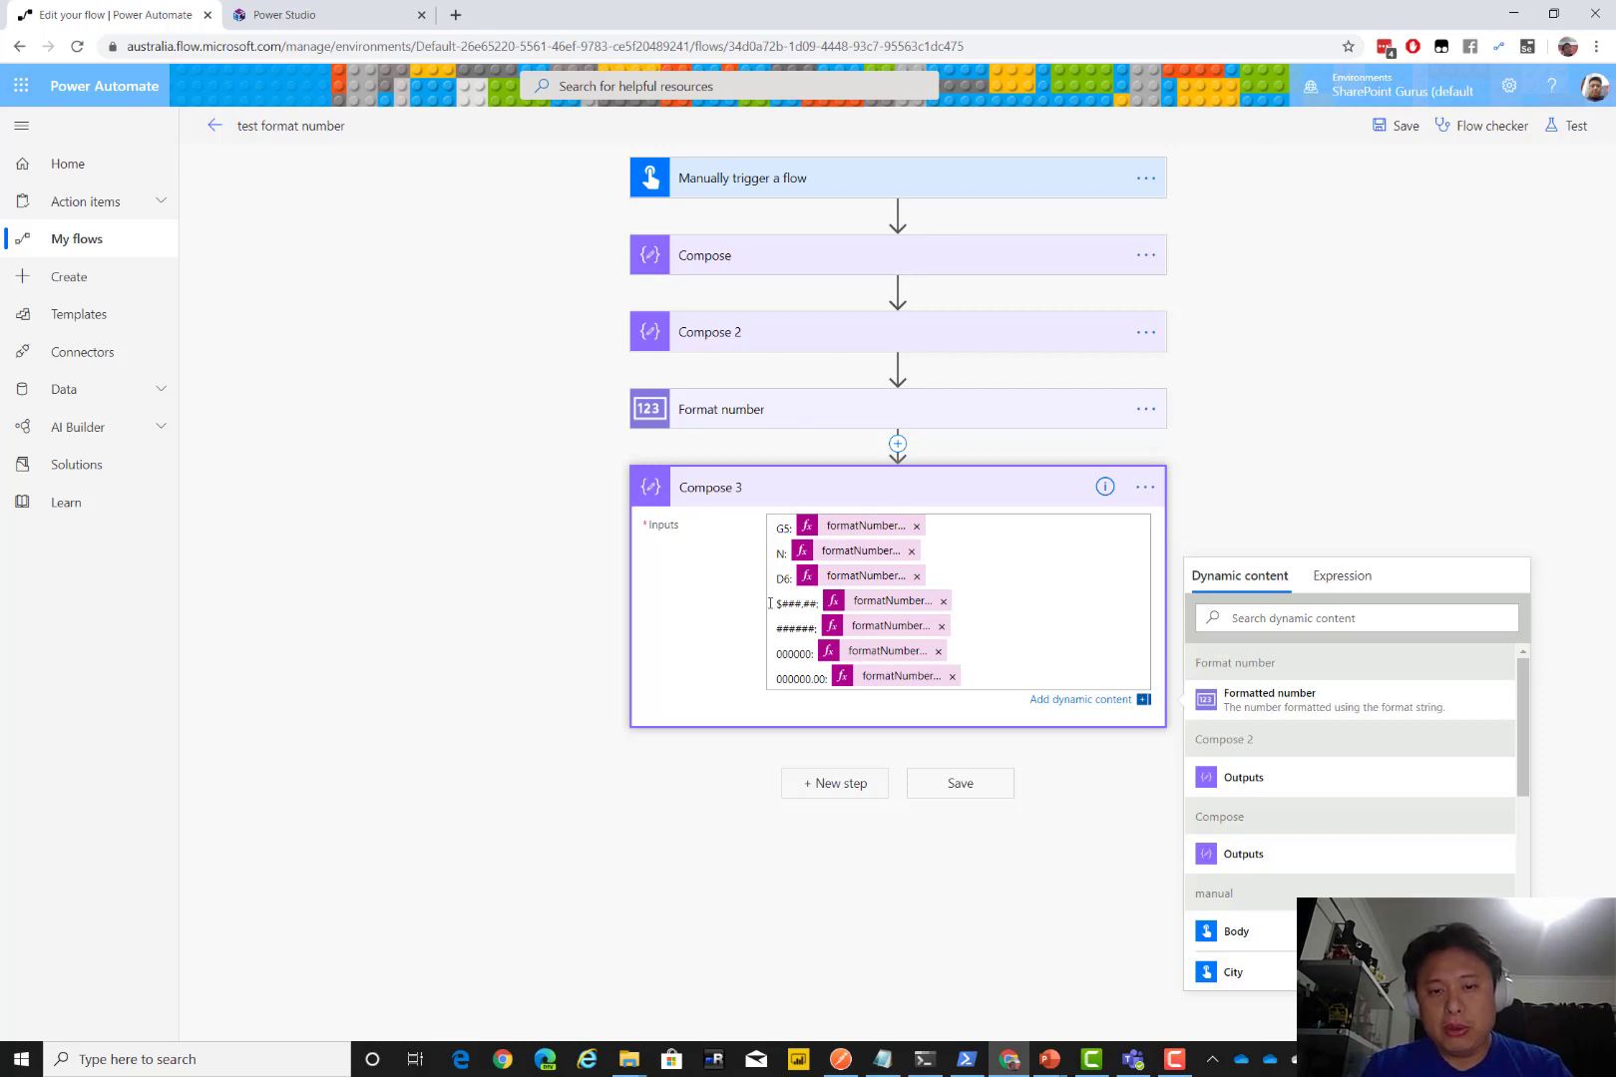
Add a new line reading C: below the G5 entry in the Compose 3 input
key(Return)
text(C)
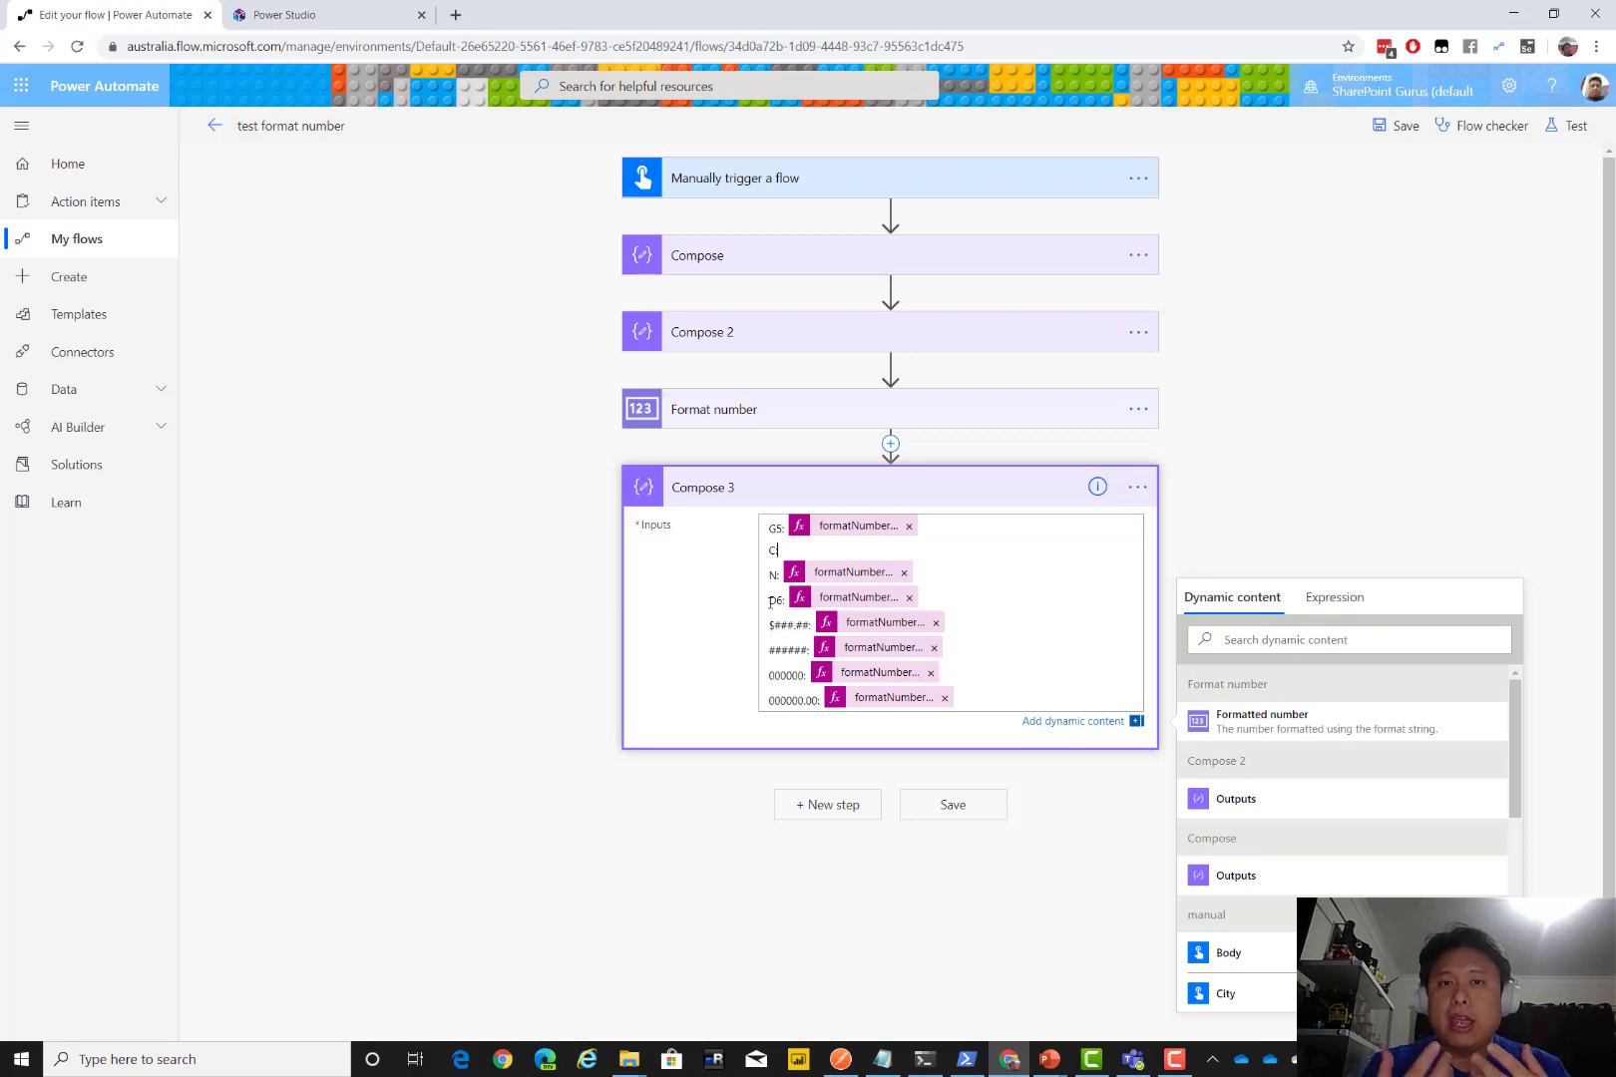
text(:)
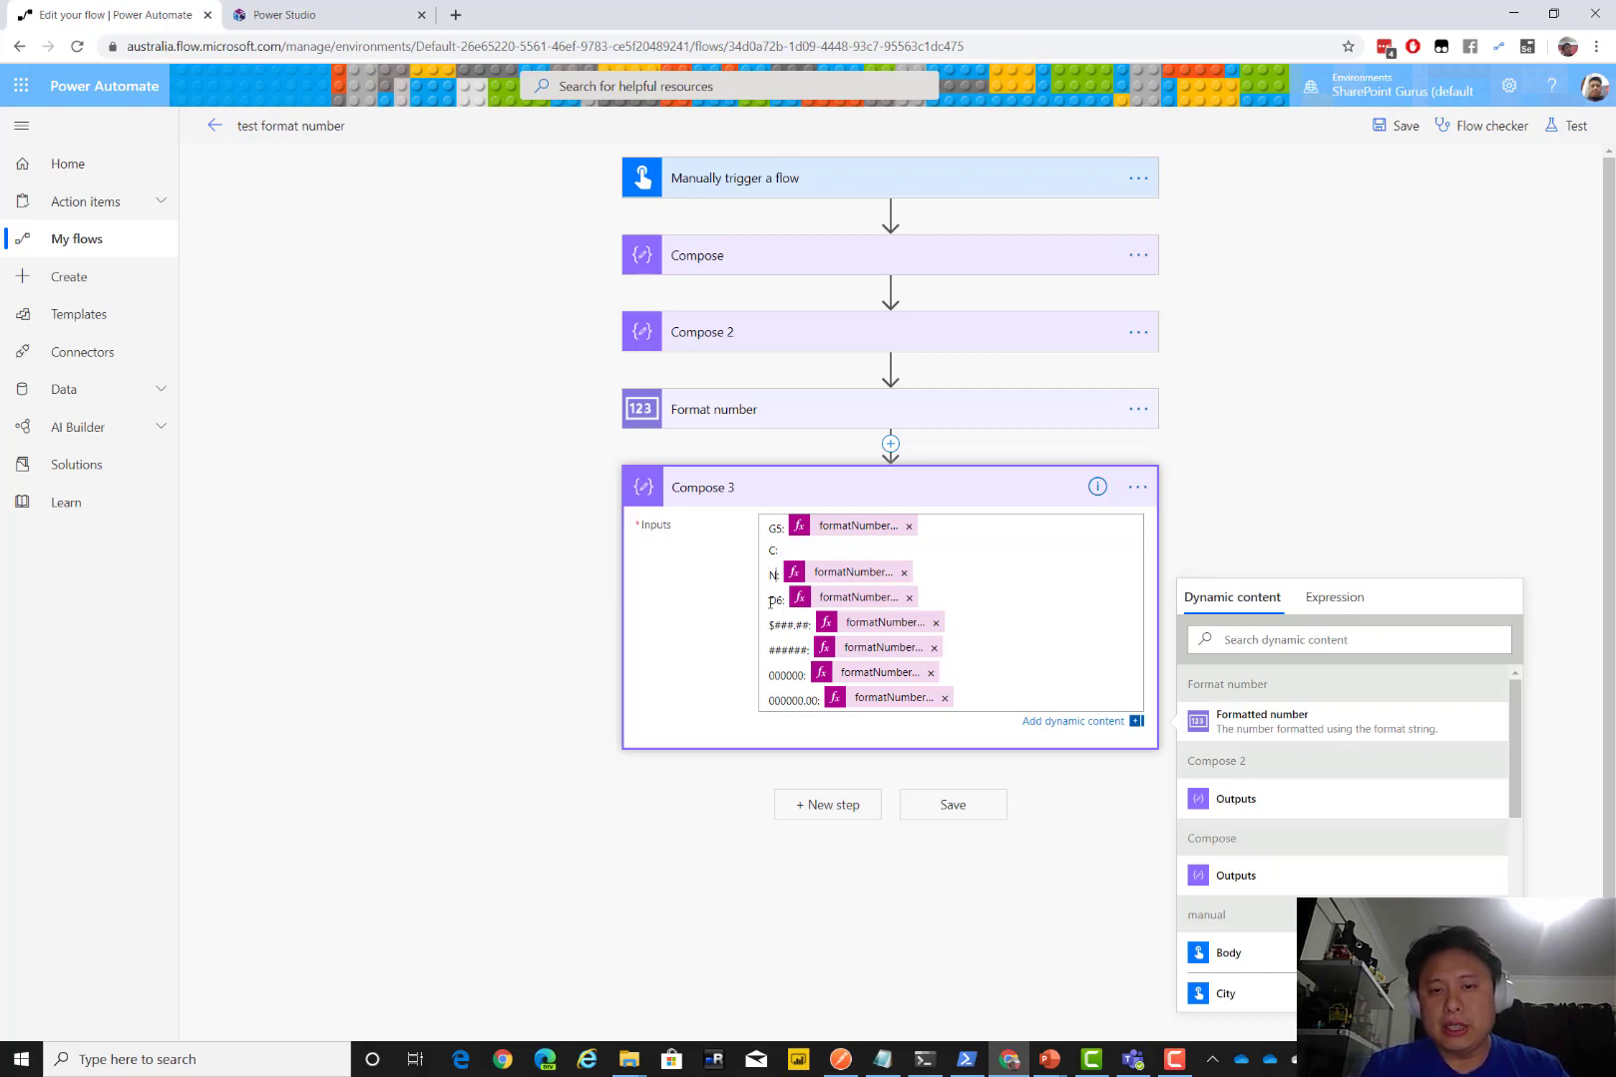
click(770, 600)
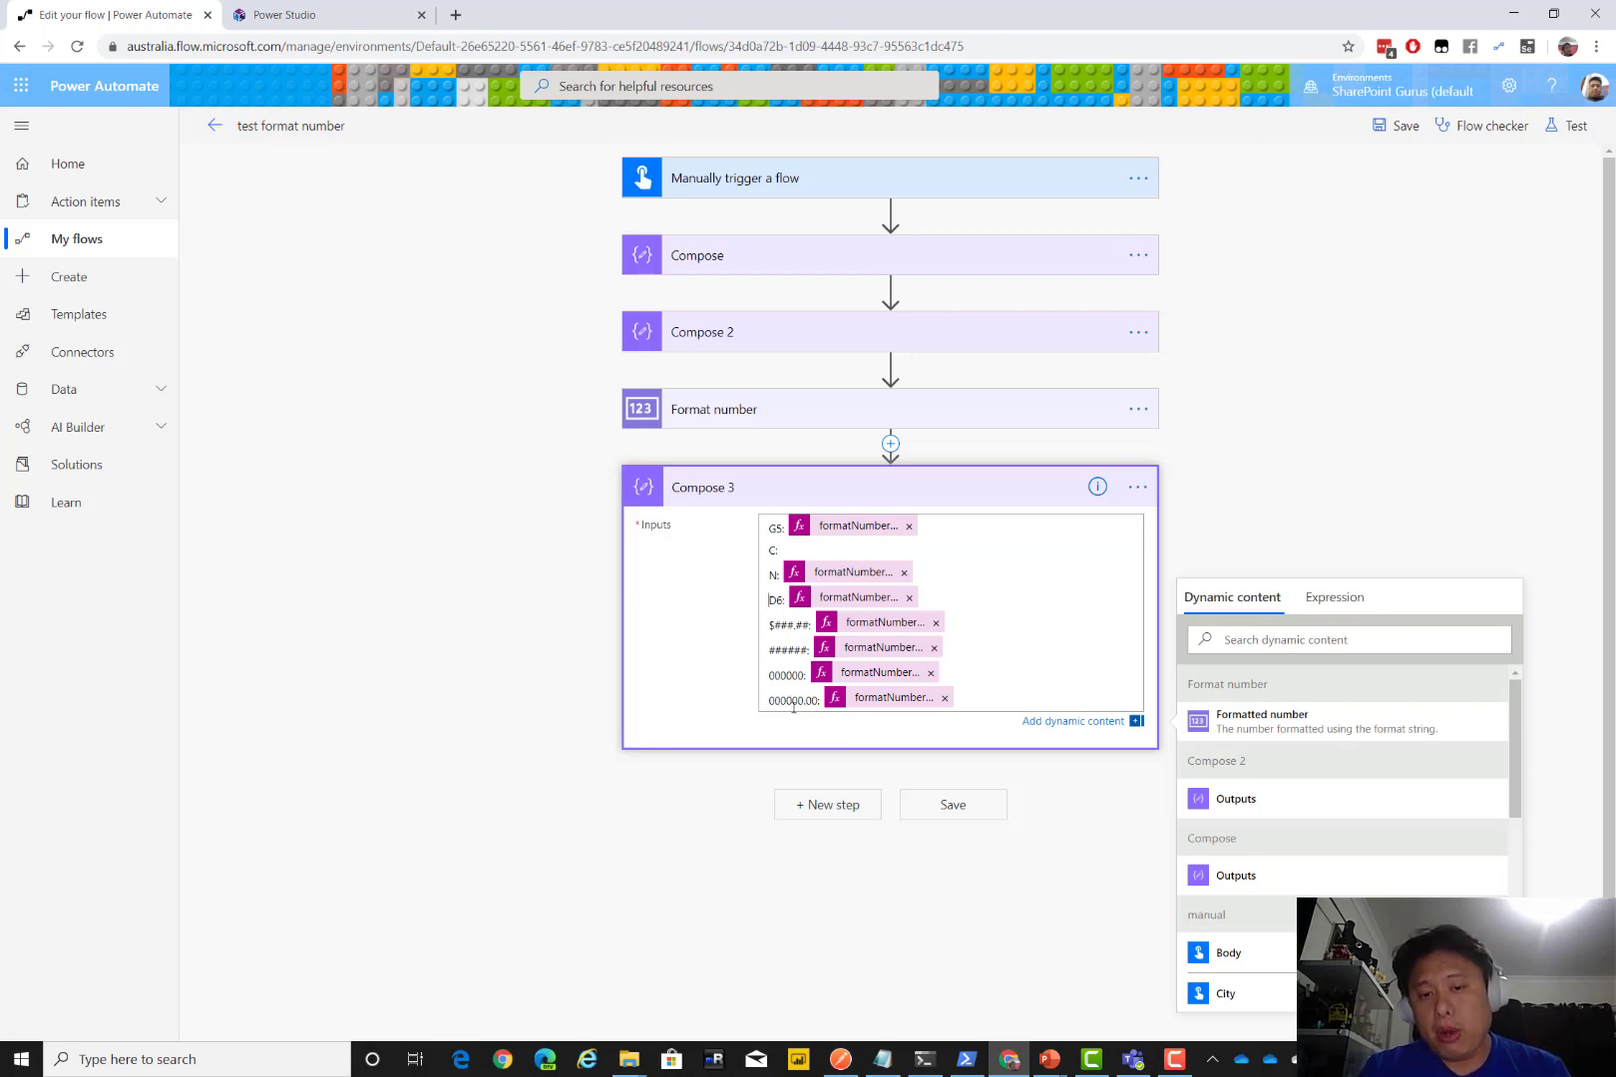
Update the 000000.00 entry's expression in Compose 3 to formatNumber(12.4,'000000.00')
click(884, 700)
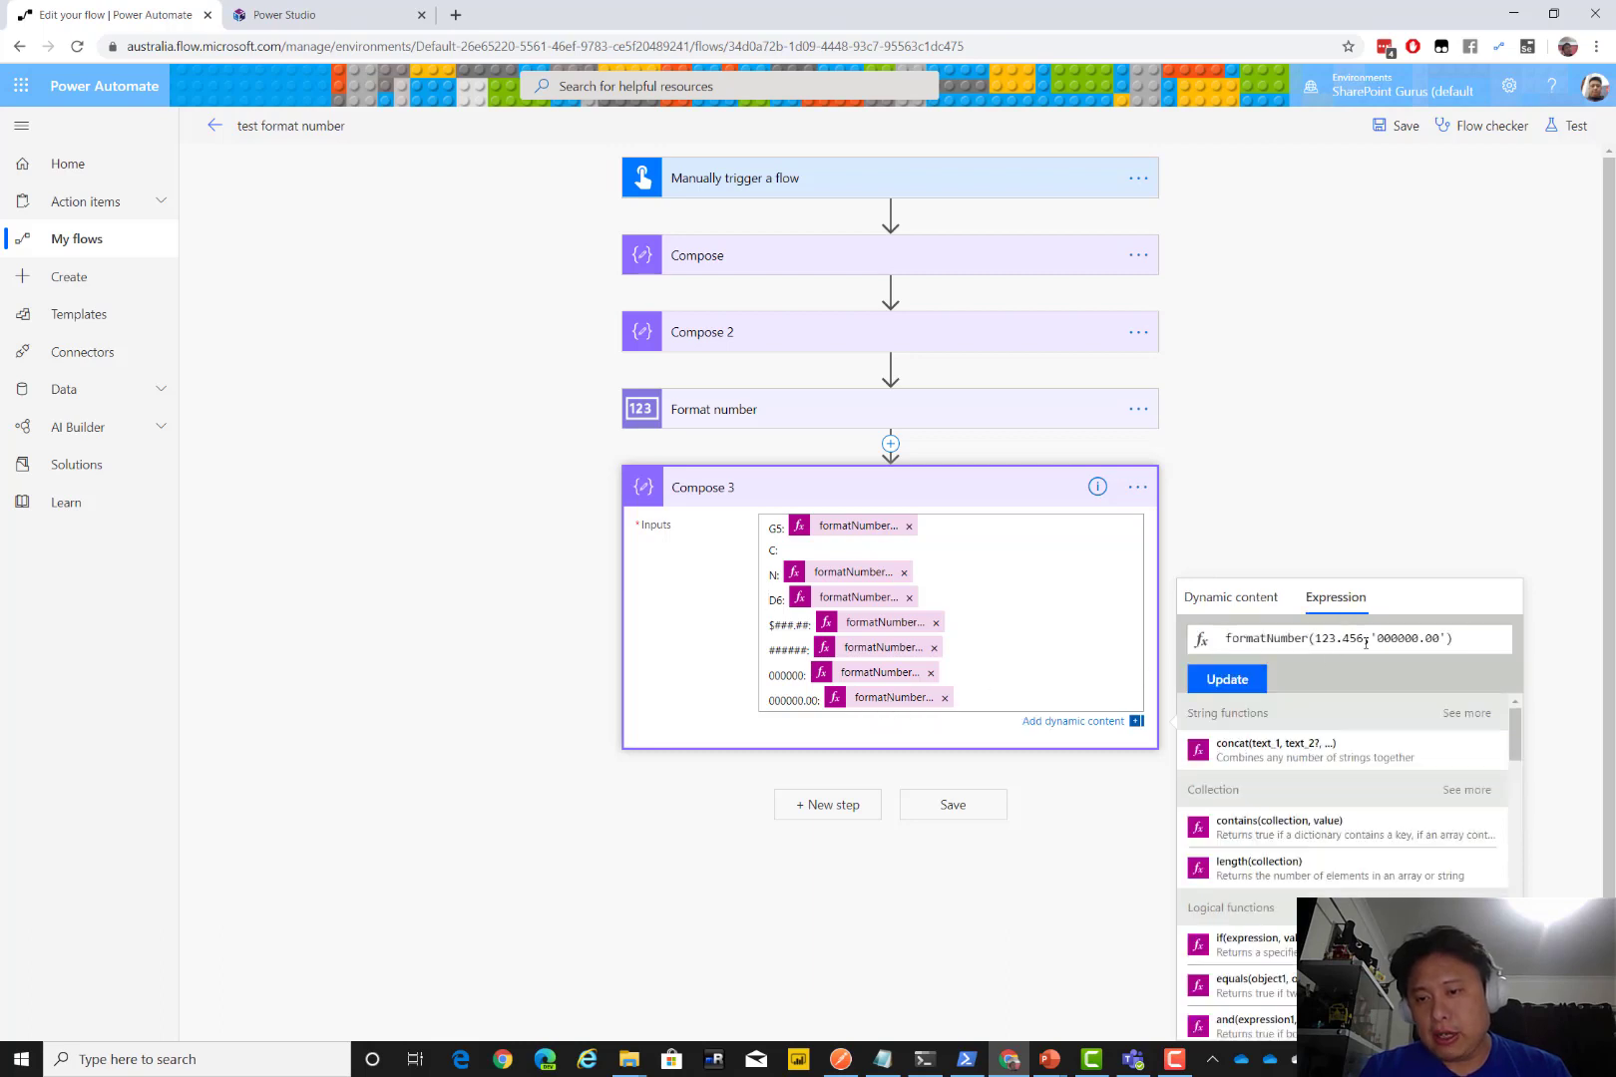
drag(1365, 643, 1350, 642)
key(BackSpace)
key(Left)
key(Left)
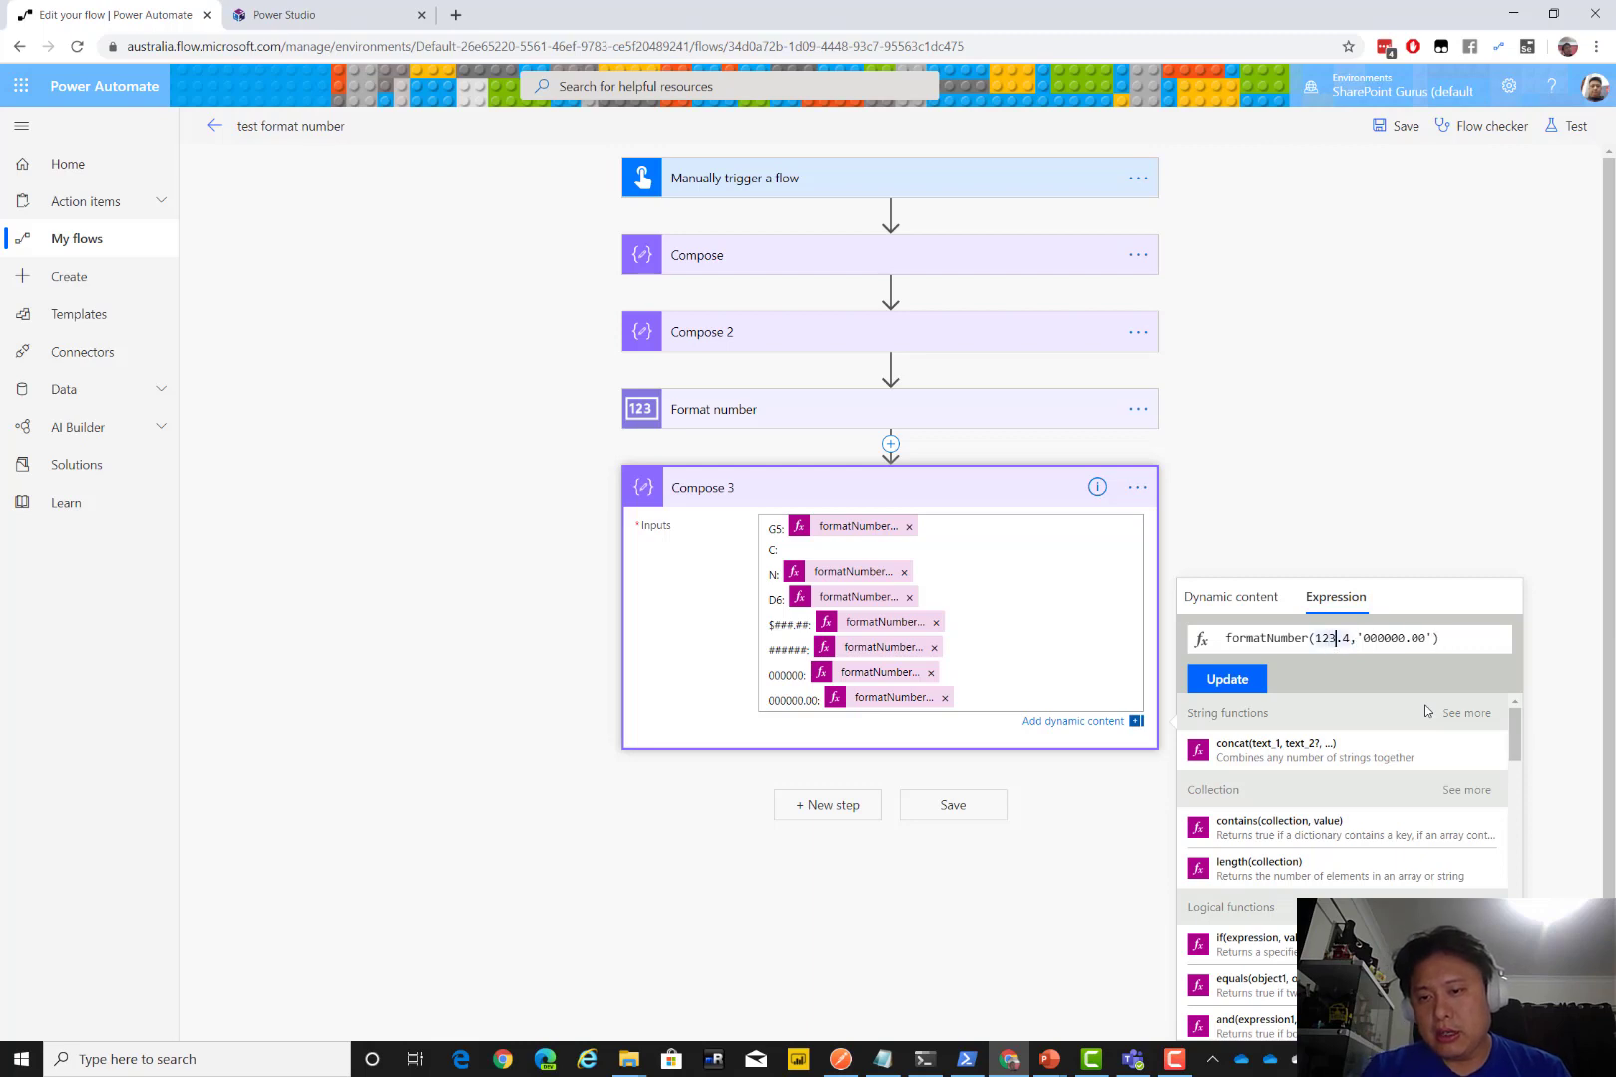
key(BackSpace)
key(ctrl+a)
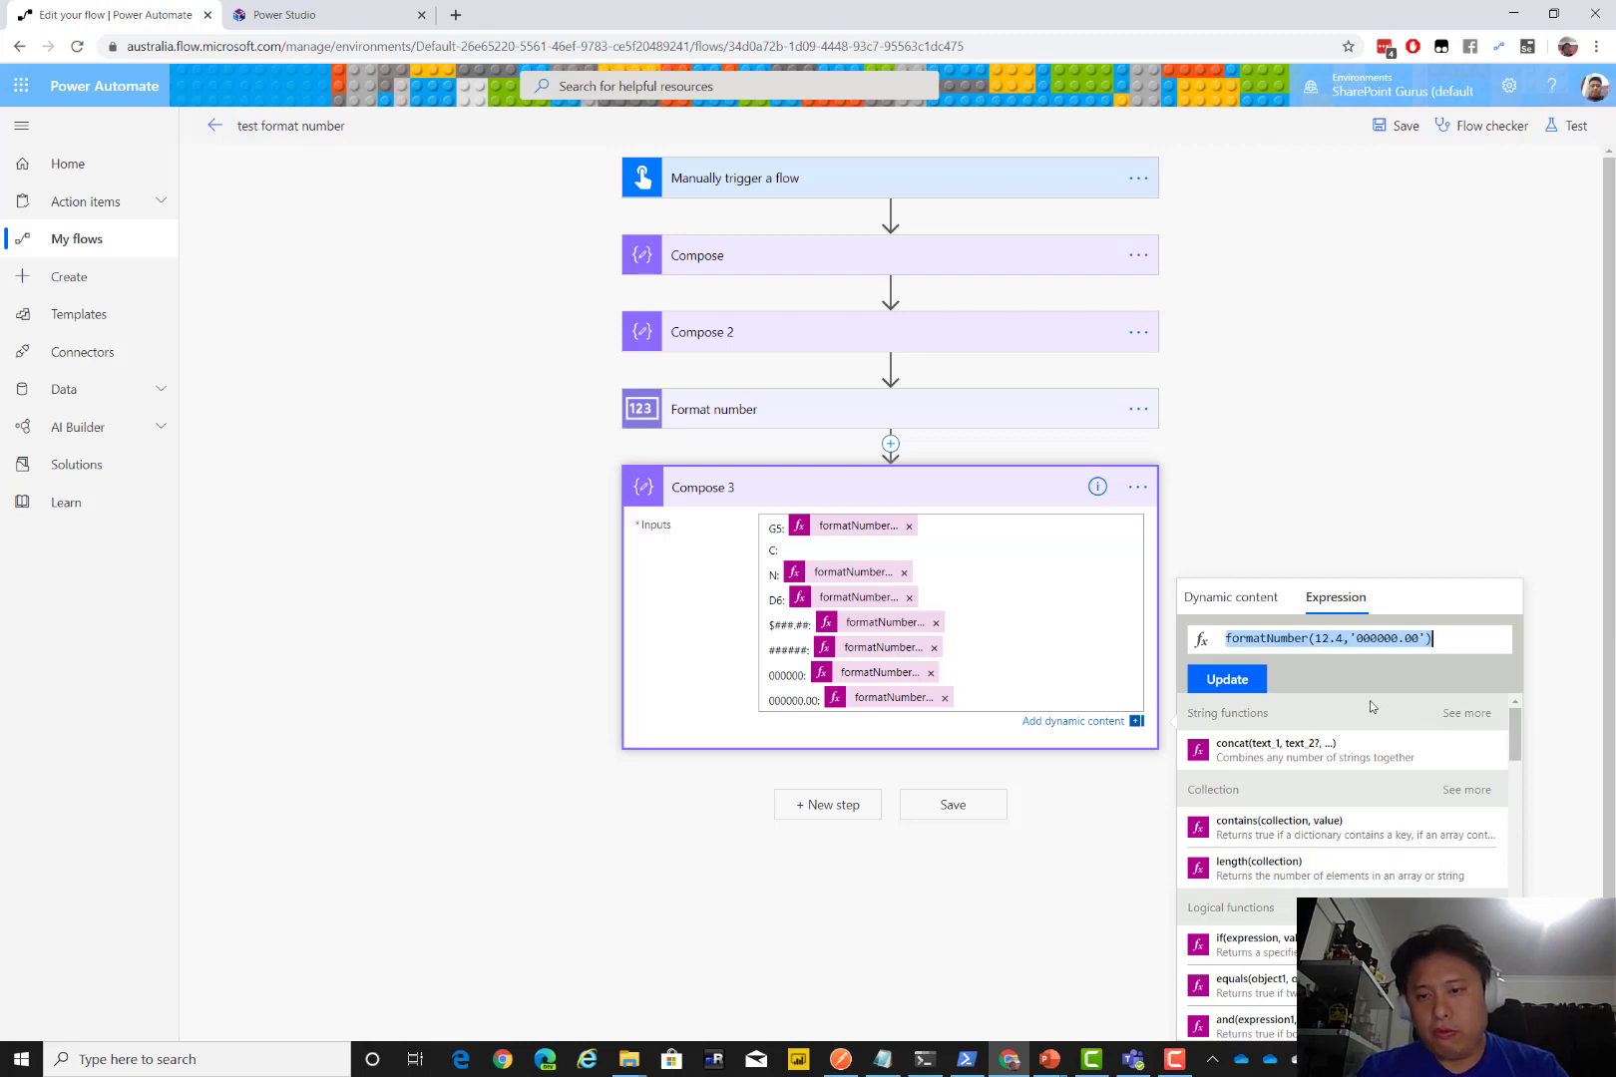
click(1227, 680)
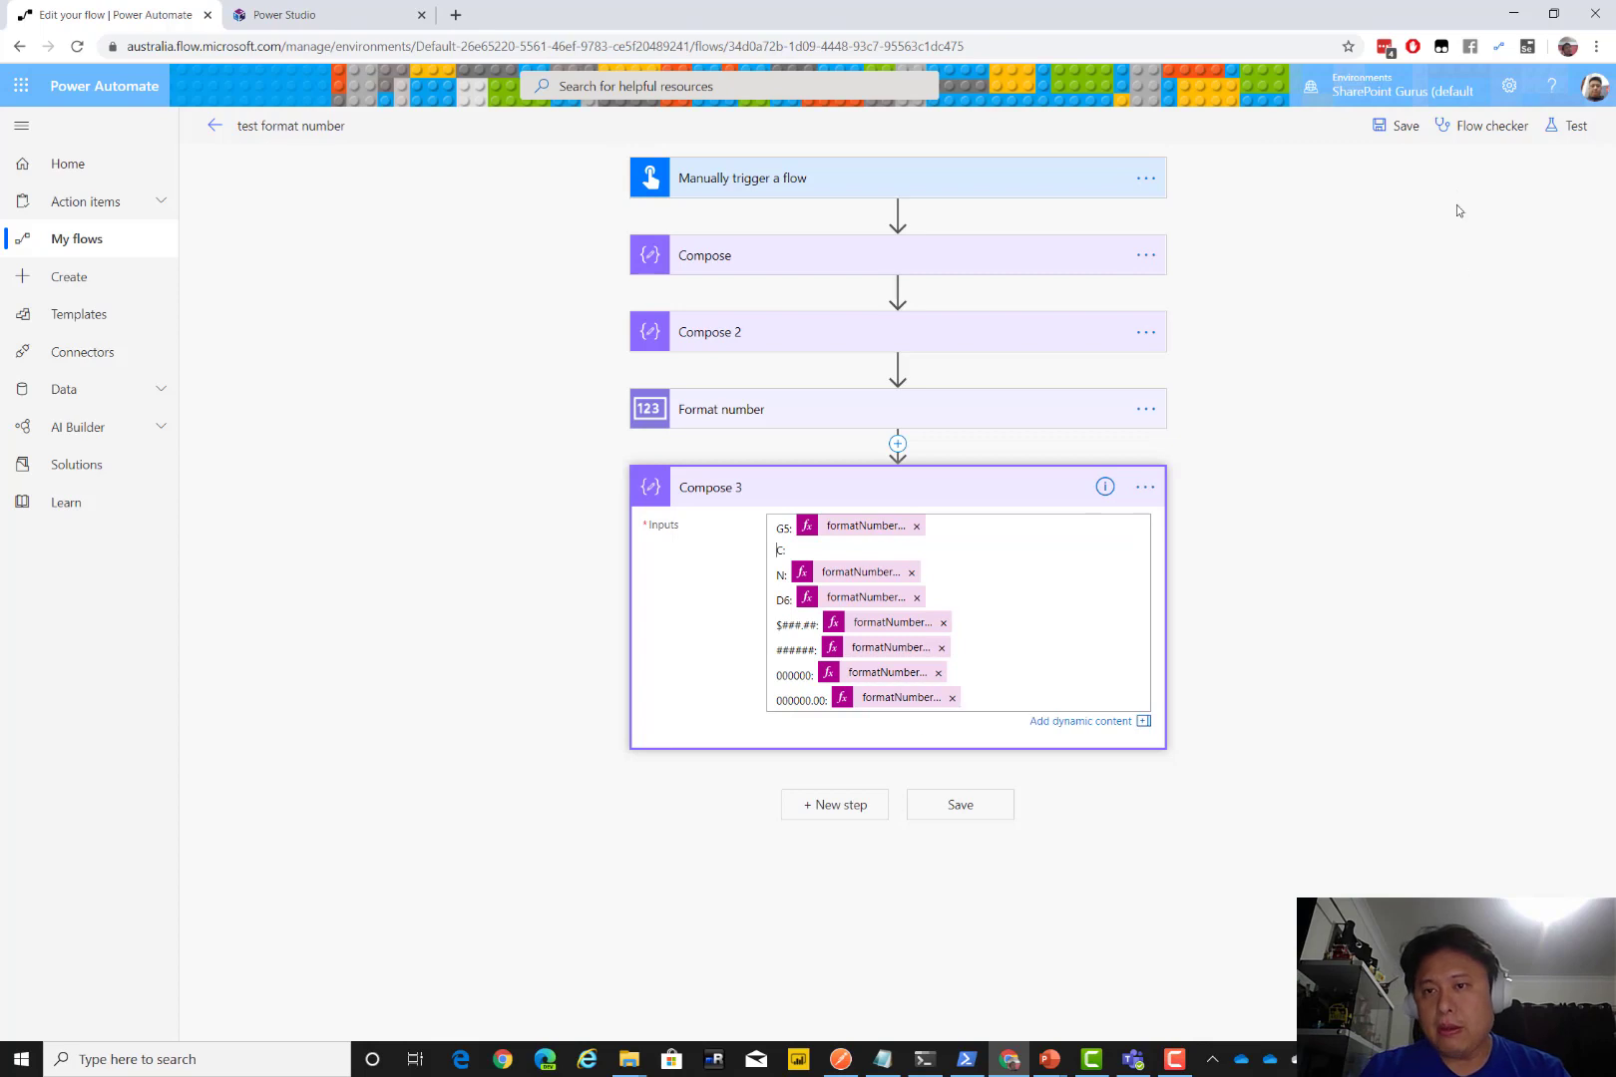
Save the flow and run a test of it
click(1395, 127)
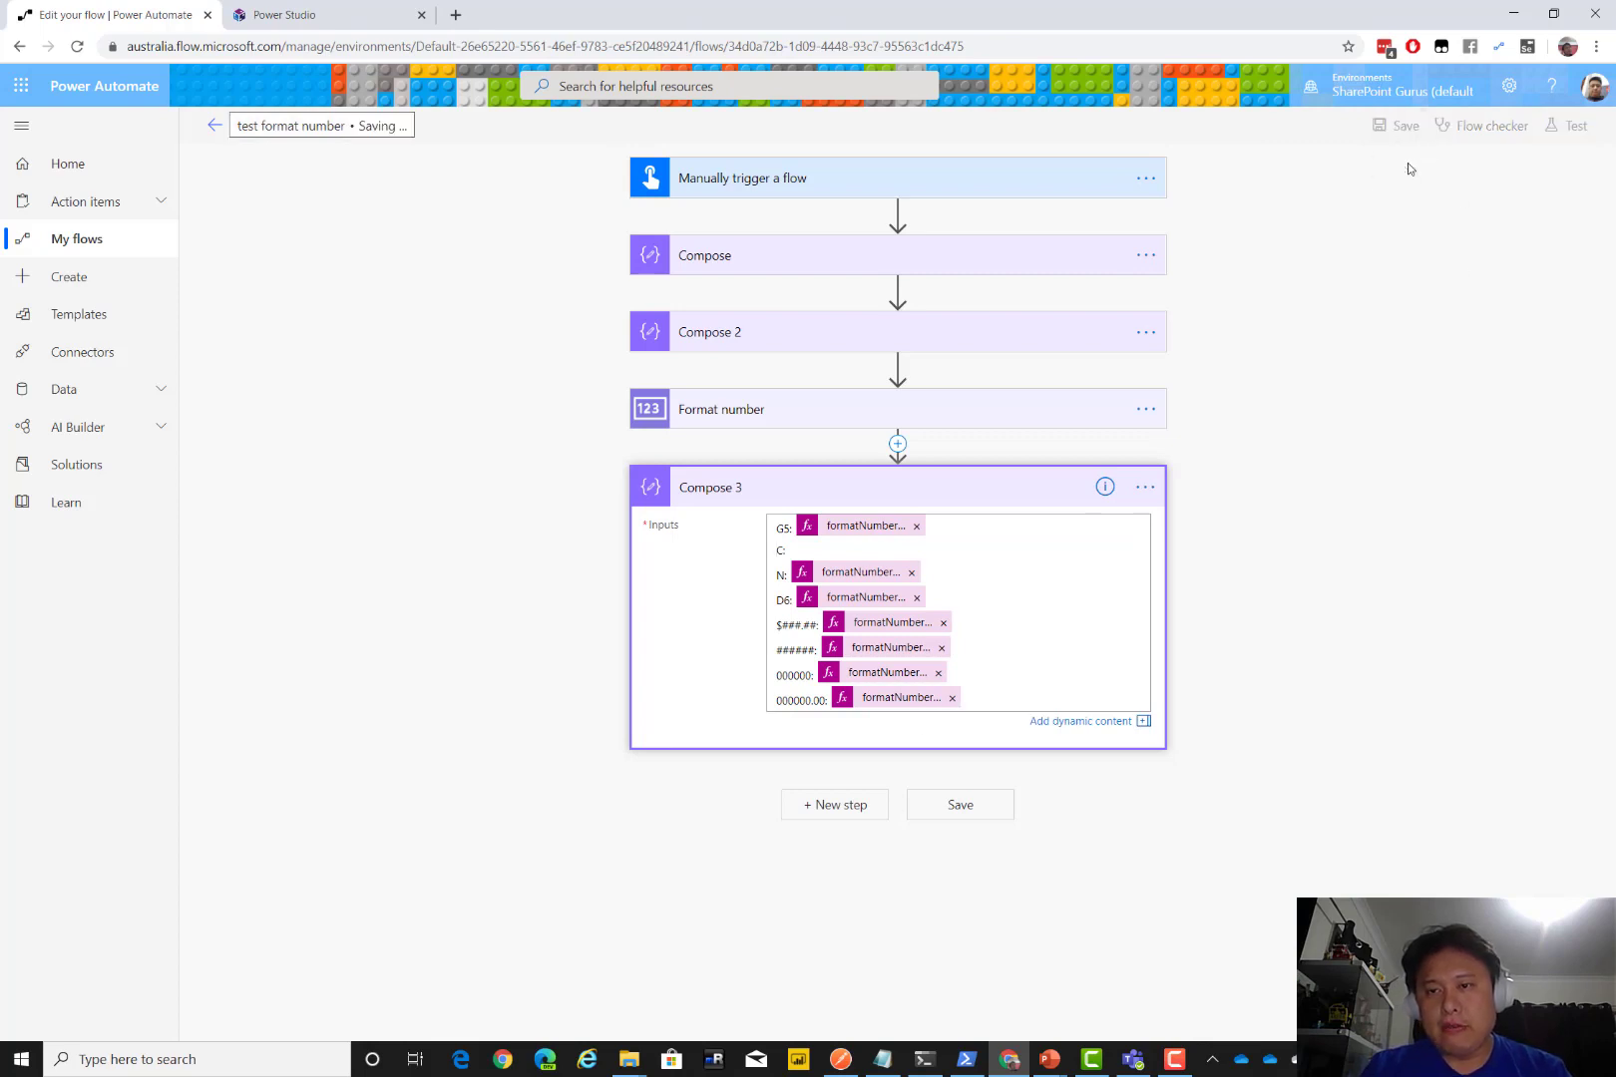
click(1550, 128)
click(991, 554)
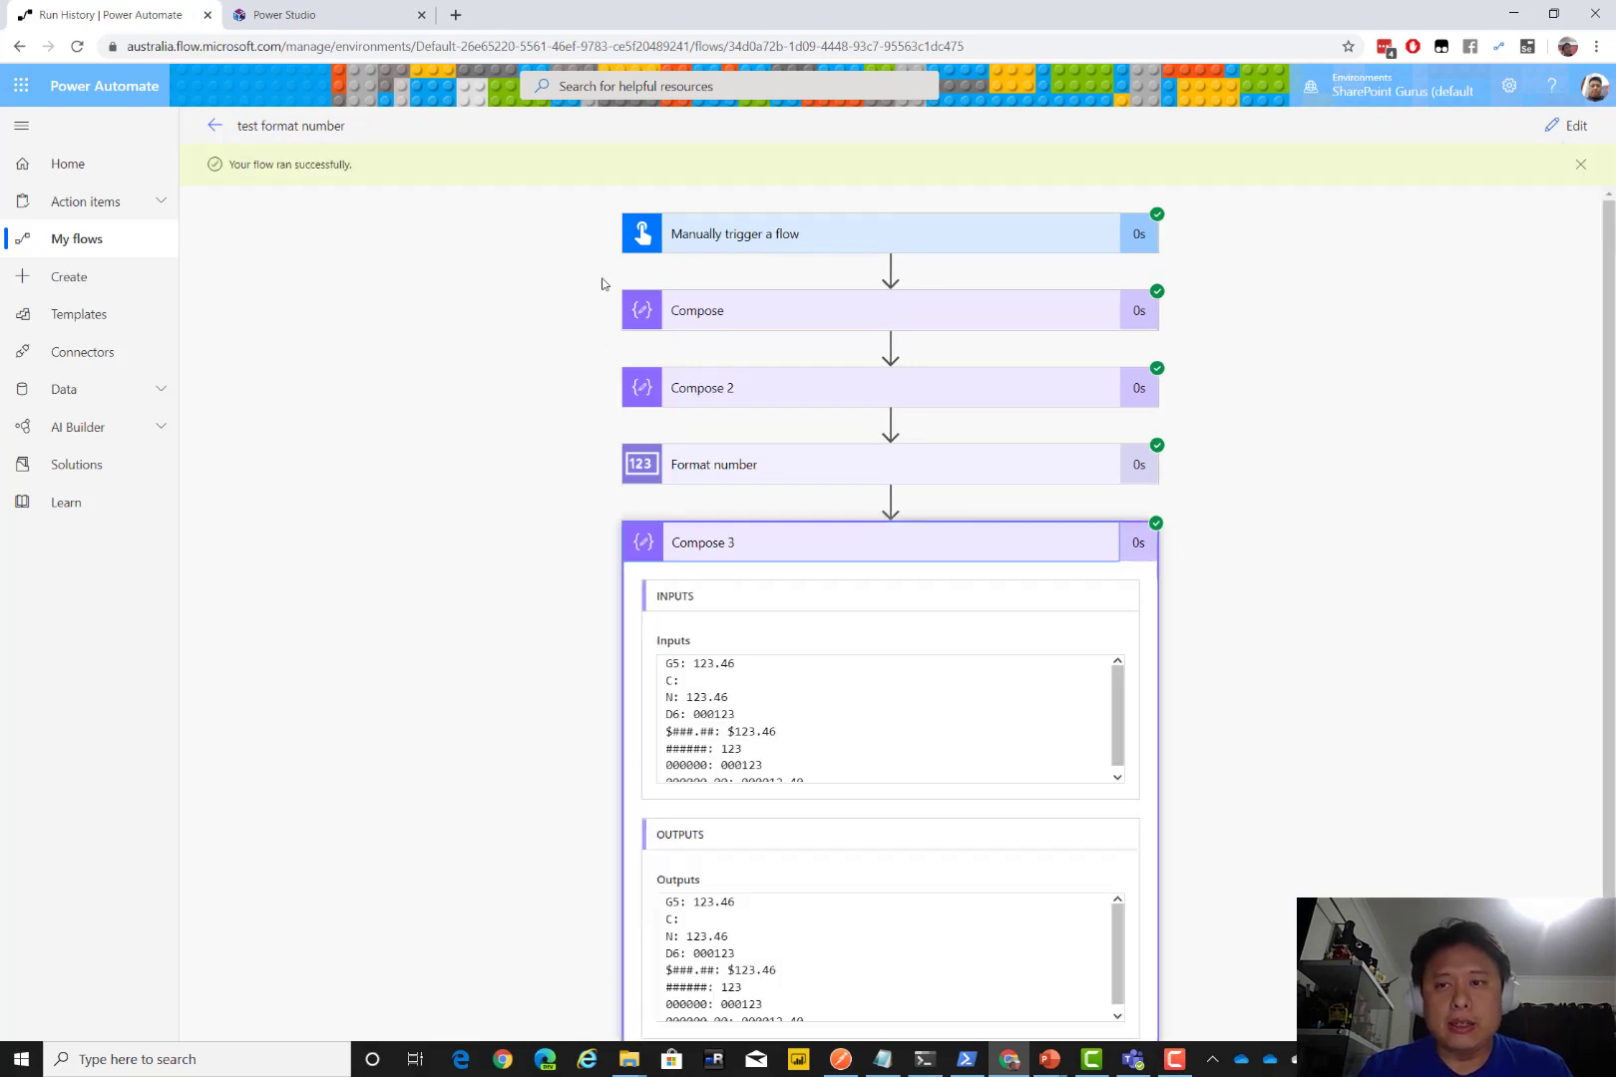
Examine the Compose 3 run values, comparing the $###.##, ######, 000000 and 000000.00 format strings with their formatted numbers
scroll(852, 887, down, 3)
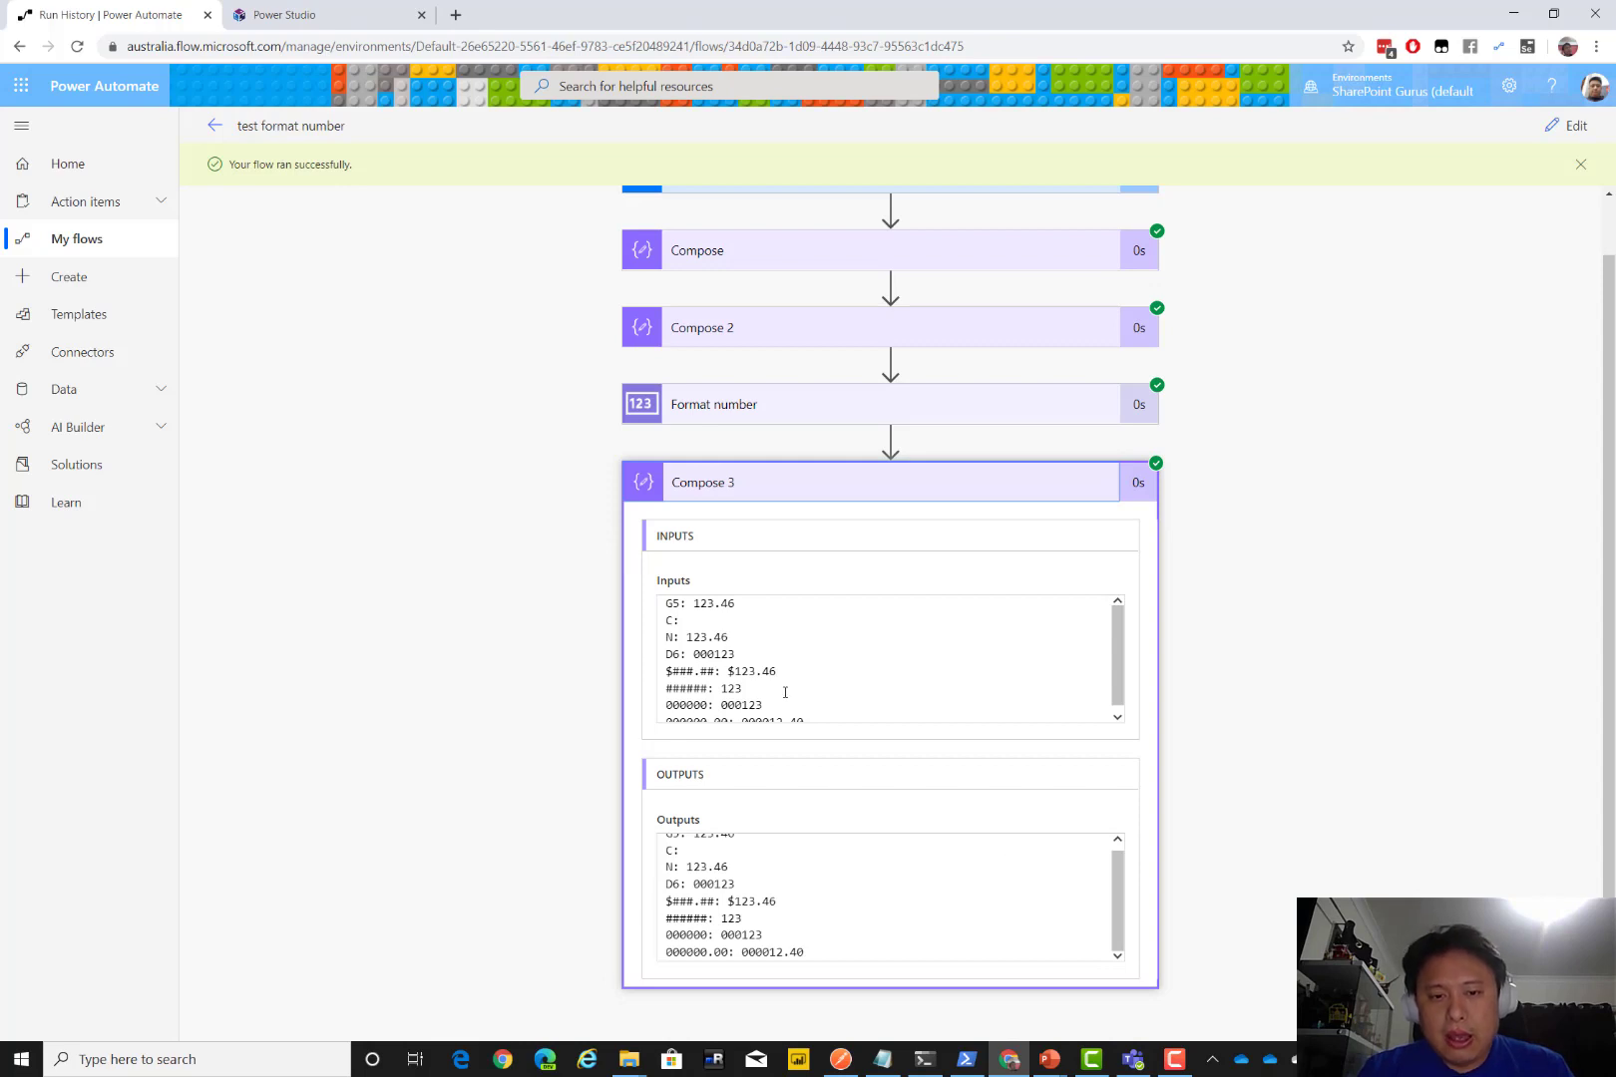
scroll(786, 905, up, 3)
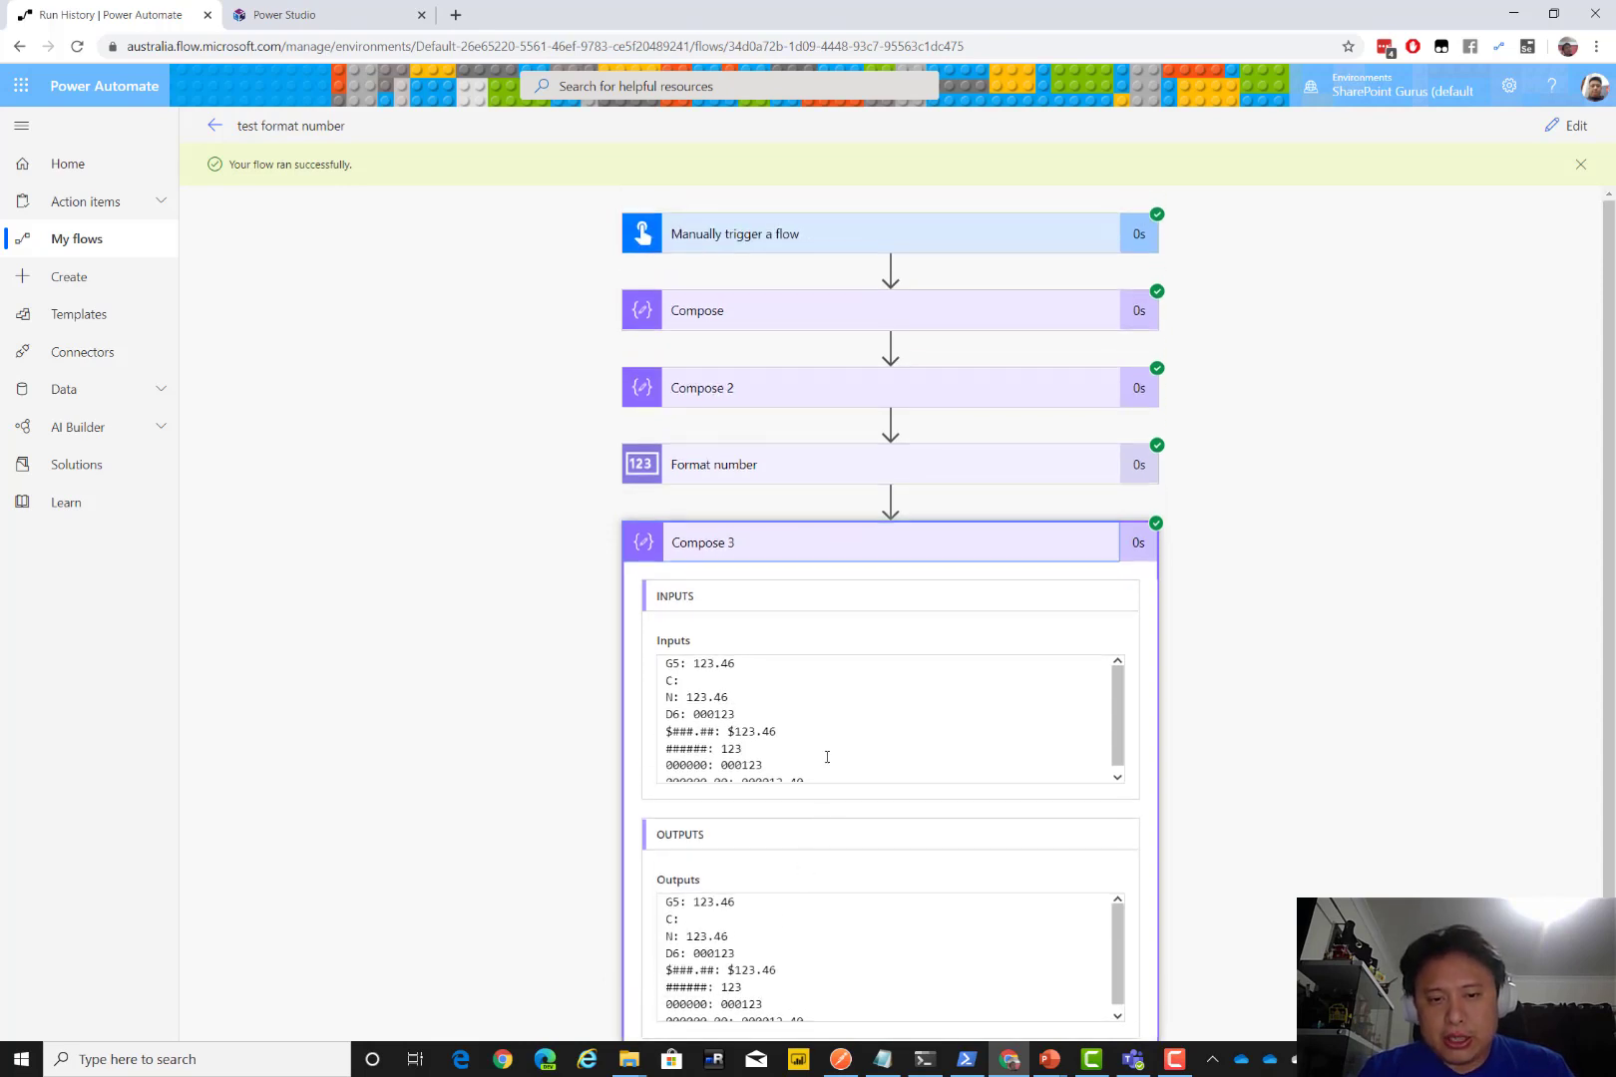
scroll(793, 719, down, 3)
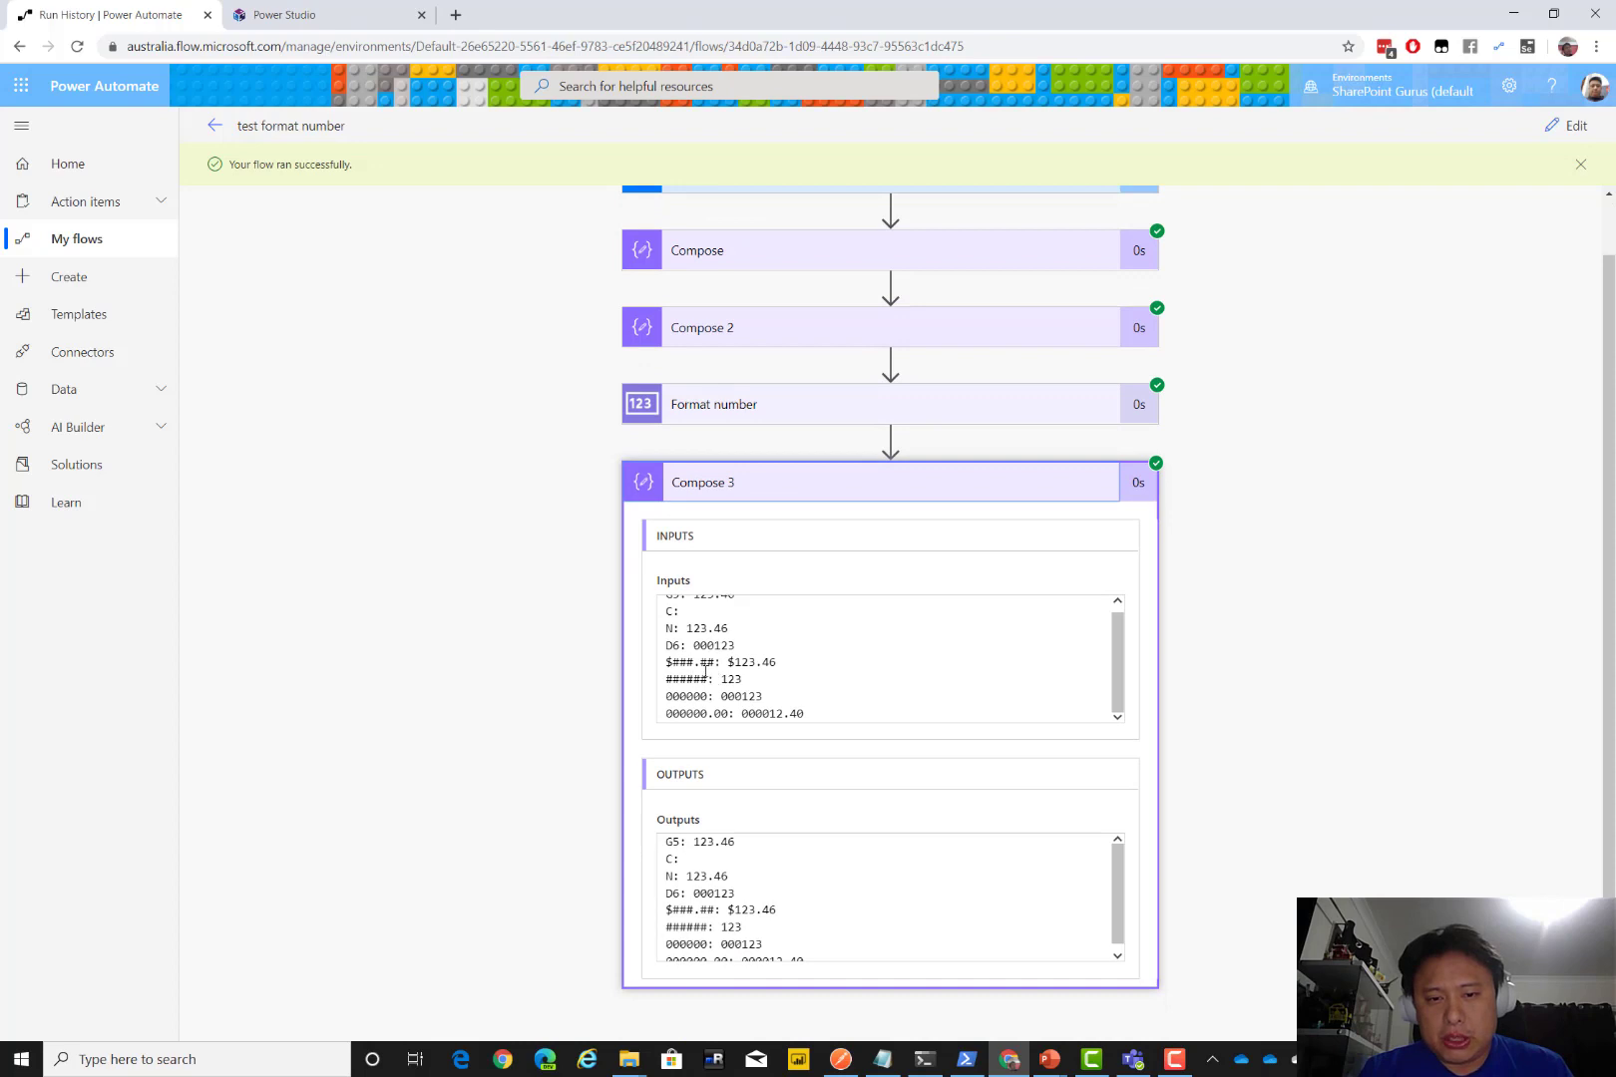
drag(716, 663, 667, 665)
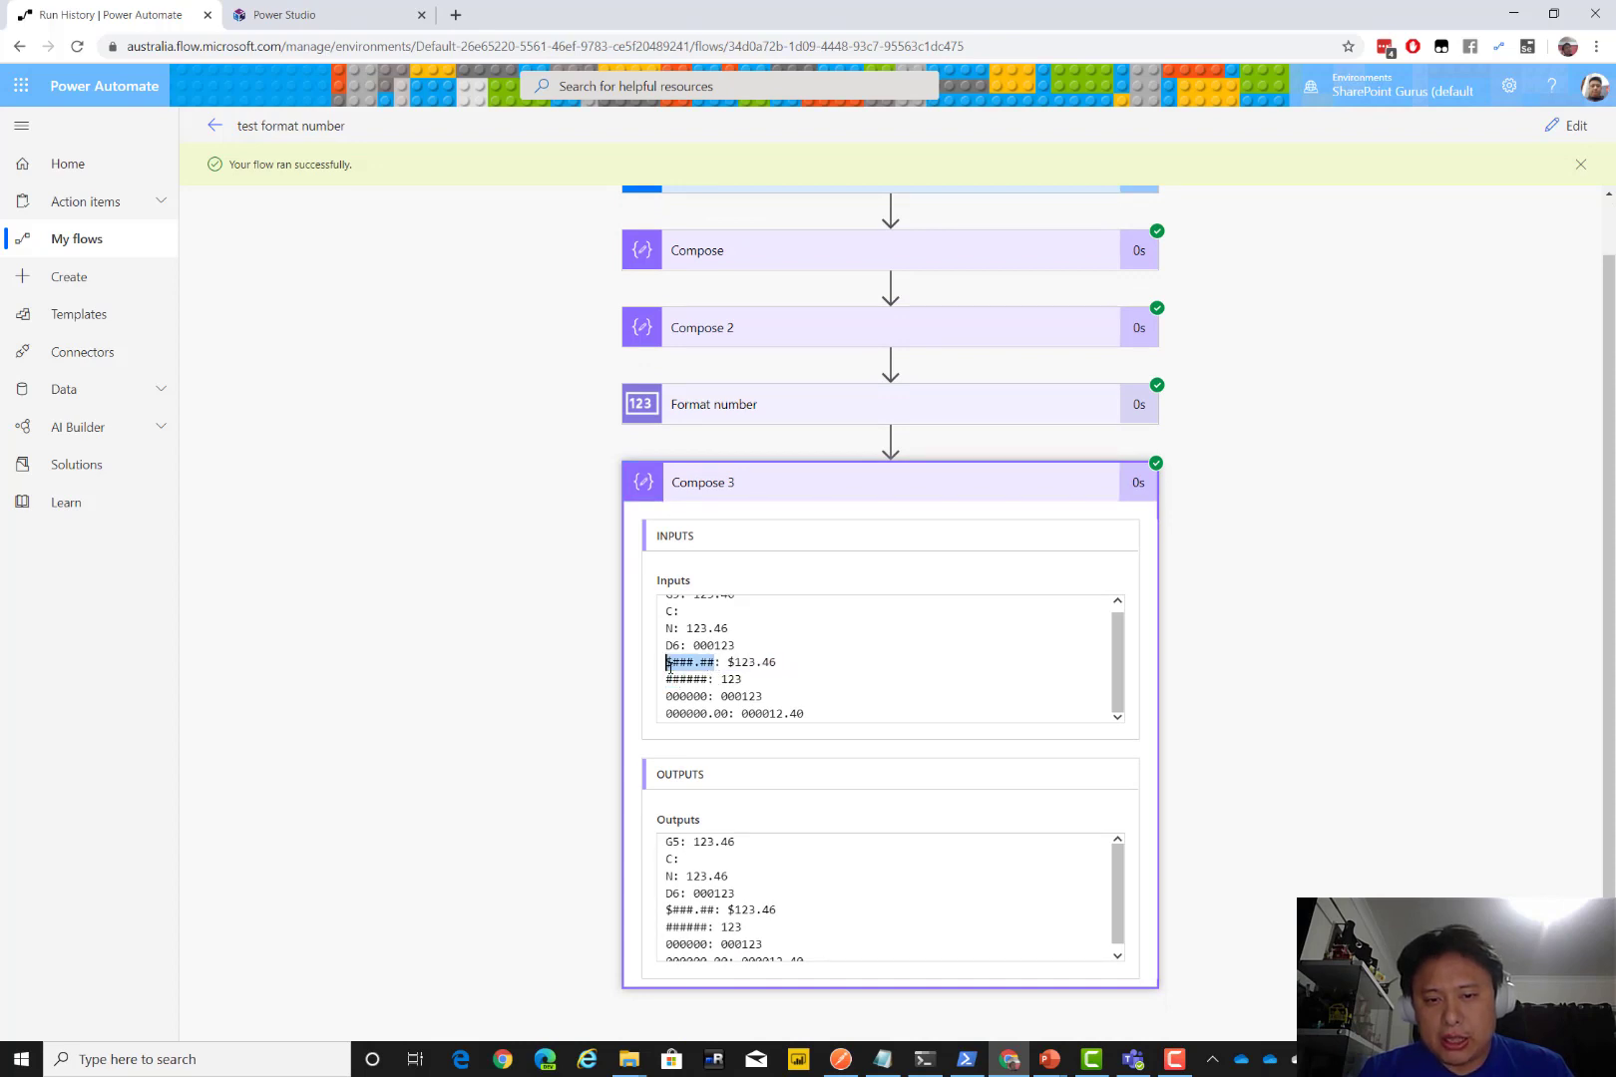
drag(777, 664, 666, 680)
click(722, 679)
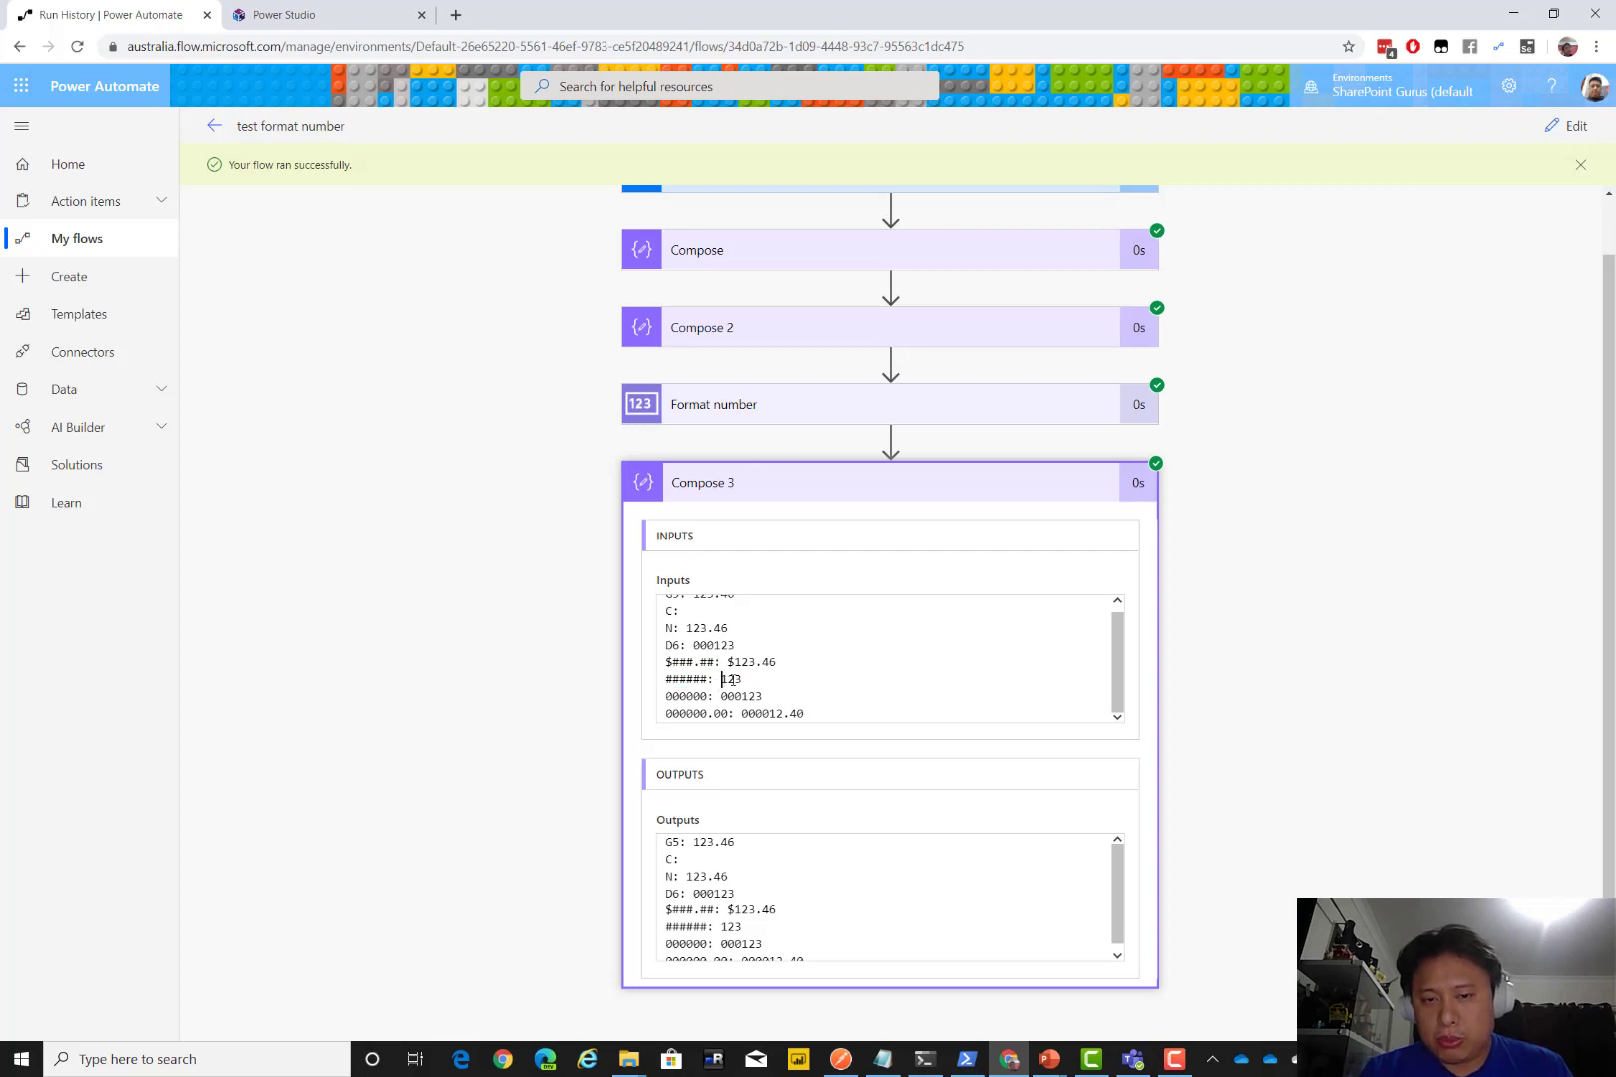
double_click(682, 697)
drag(743, 697, 722, 697)
click(694, 714)
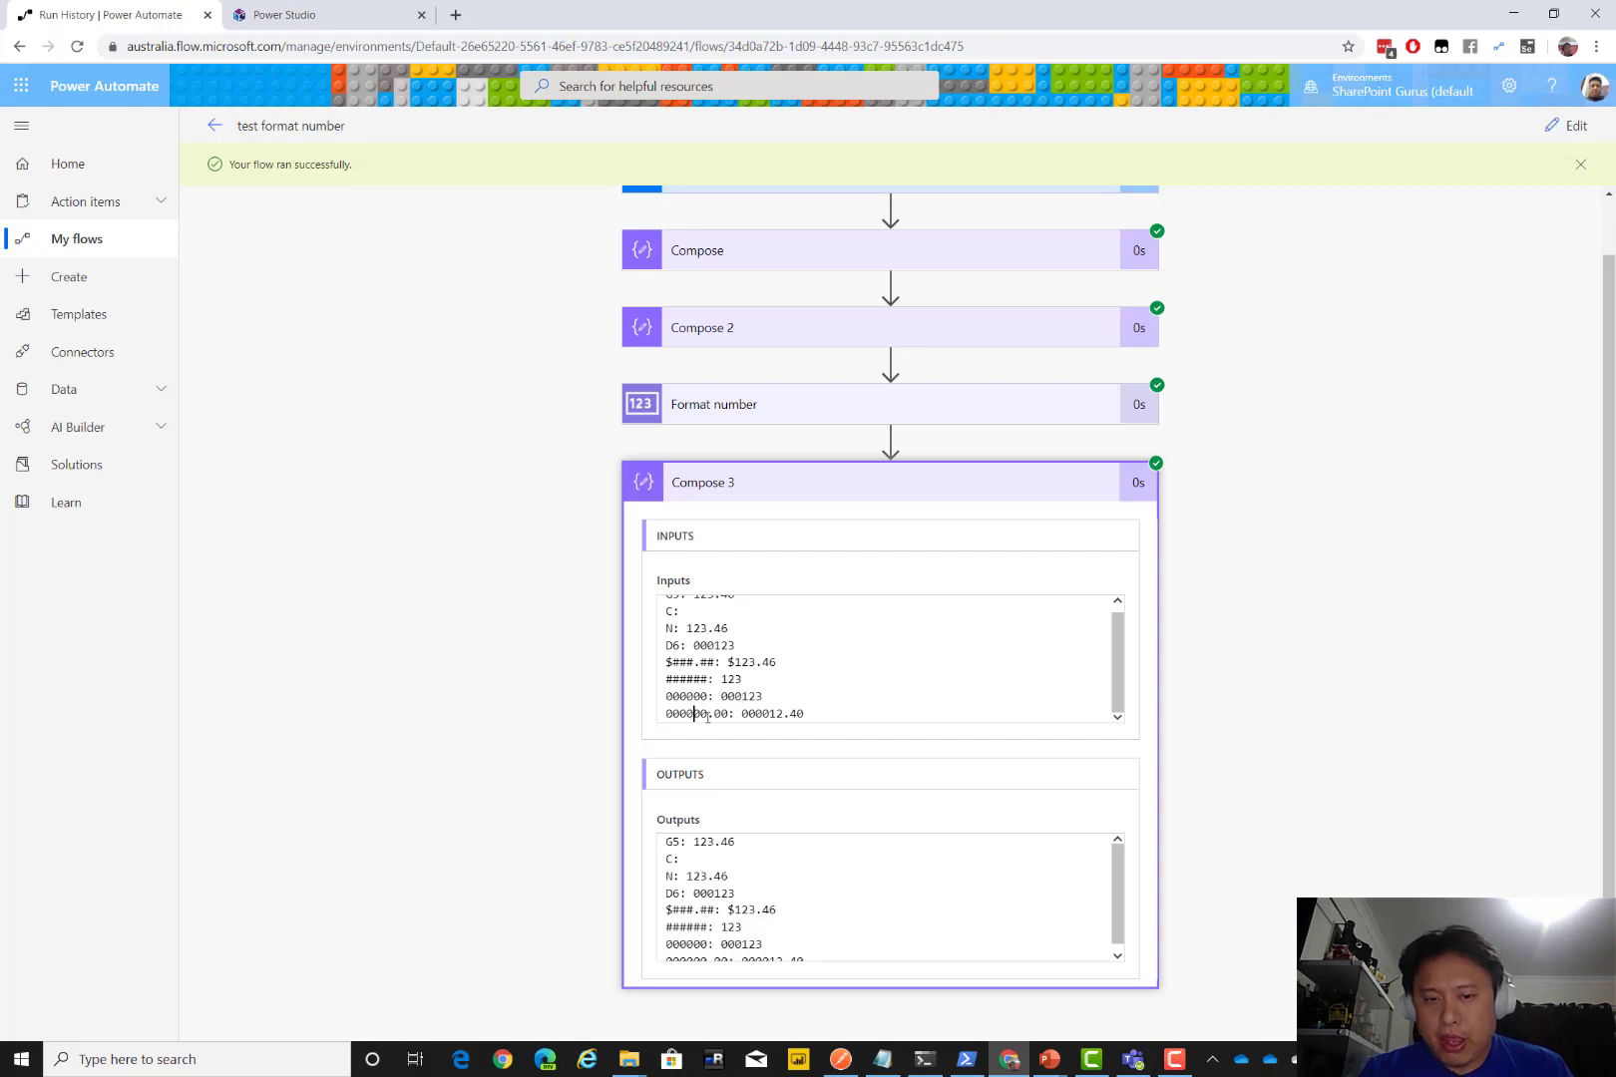
double_click(724, 714)
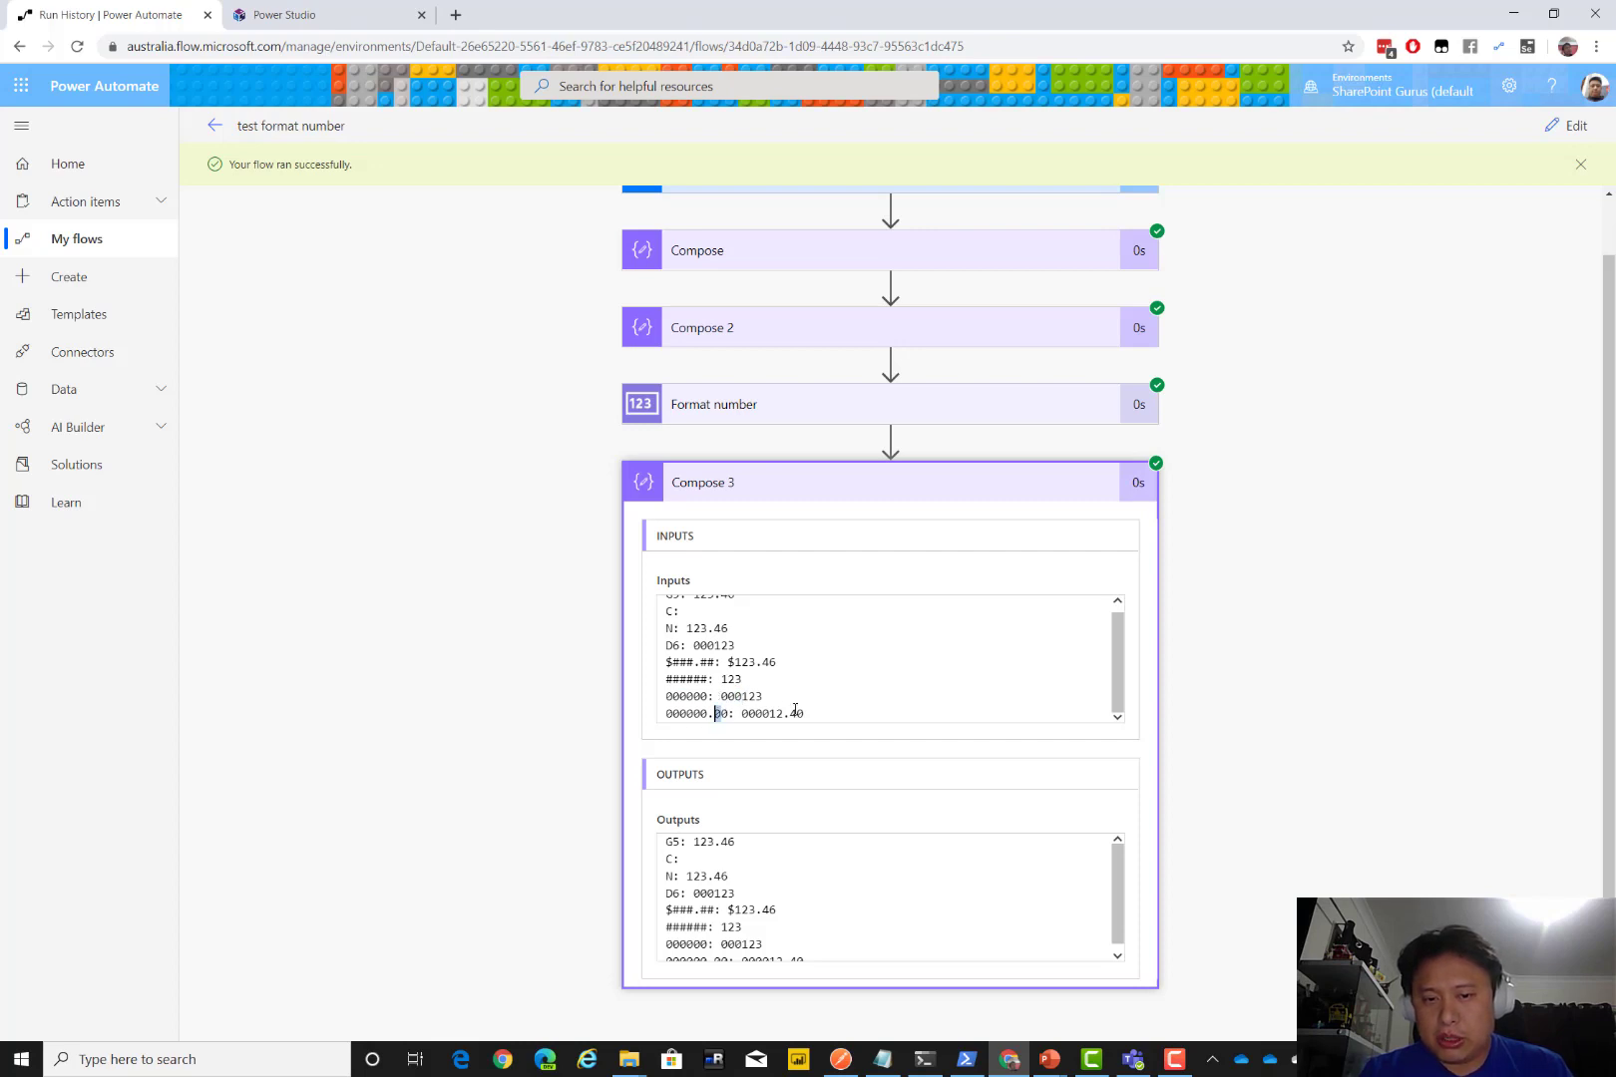
click(804, 713)
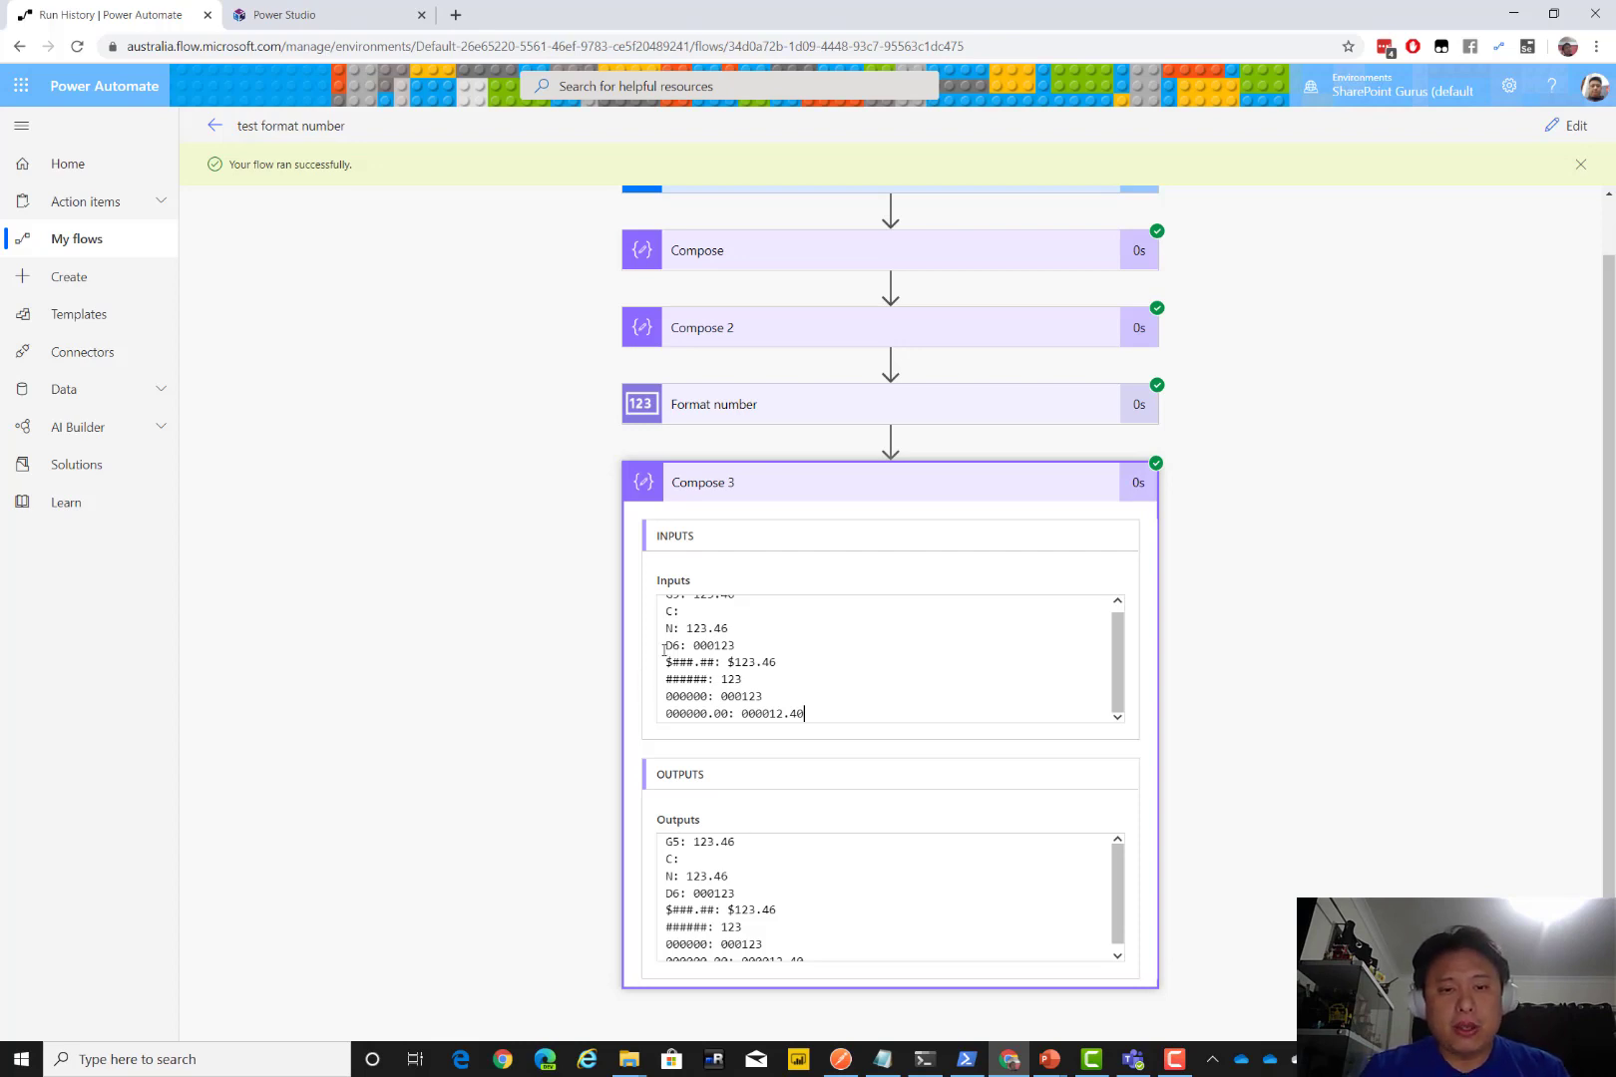
scroll(664, 650, up, 3)
scroll(601, 631, down, 1)
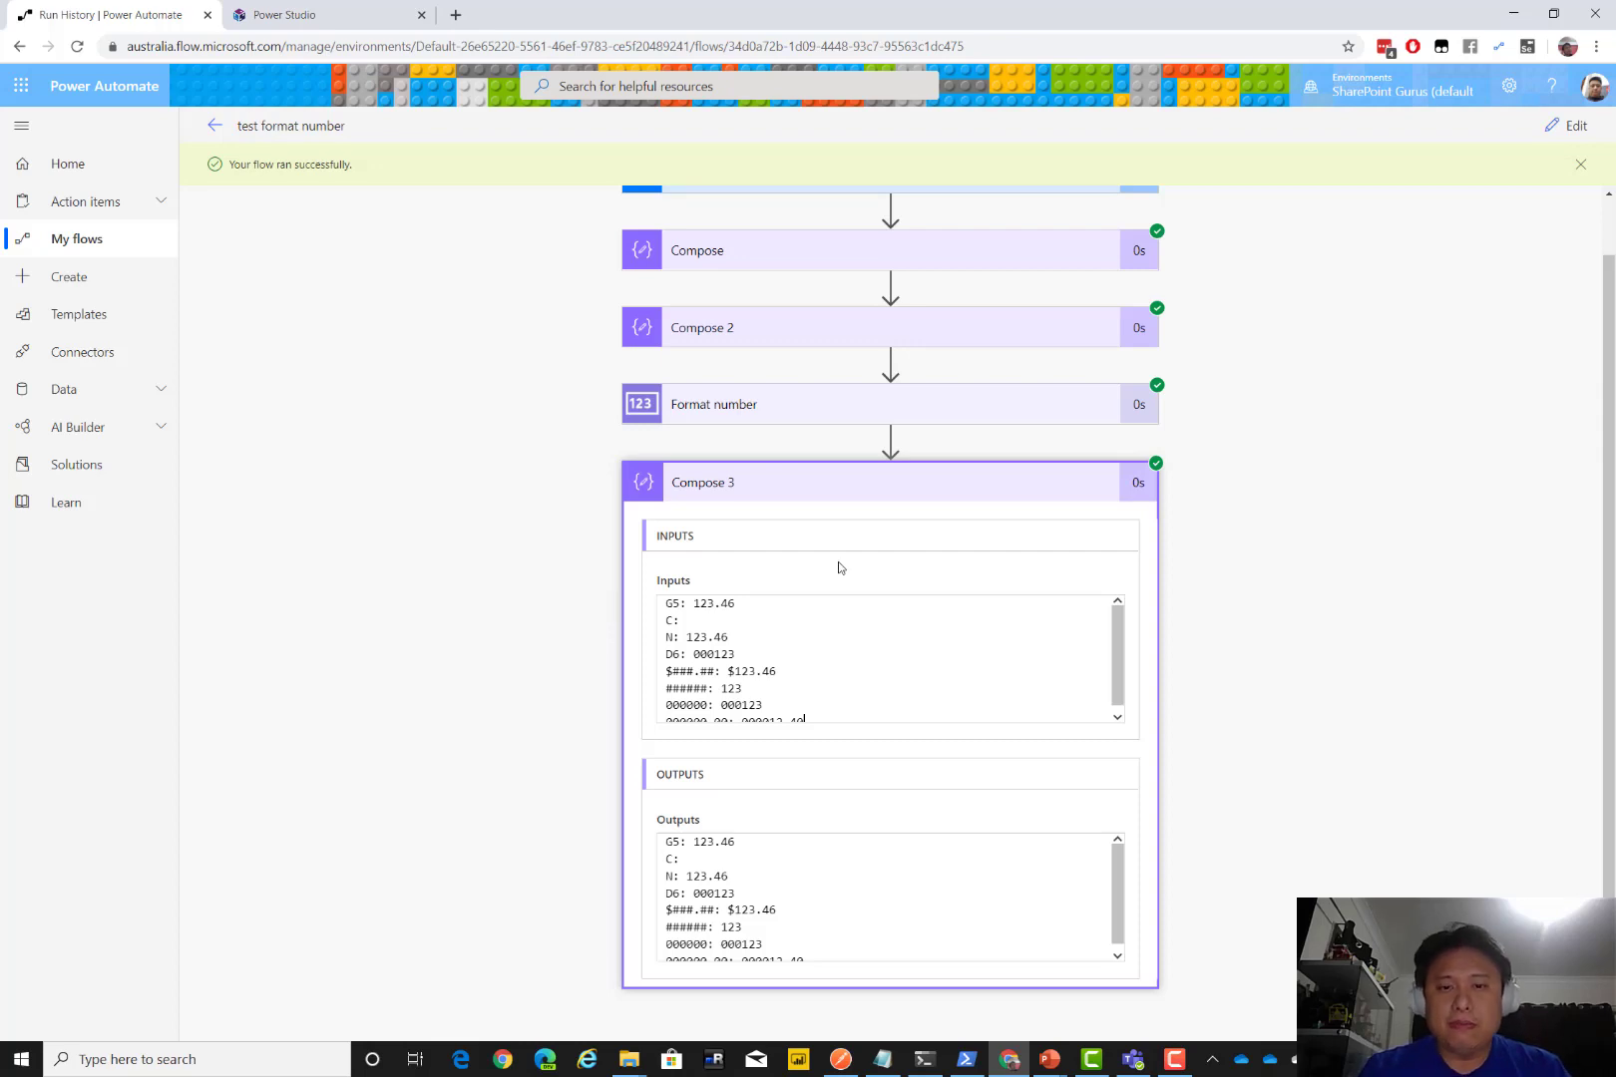
Return to editing the flow and add a Data Operations Compose action after Compose 3
click(813, 482)
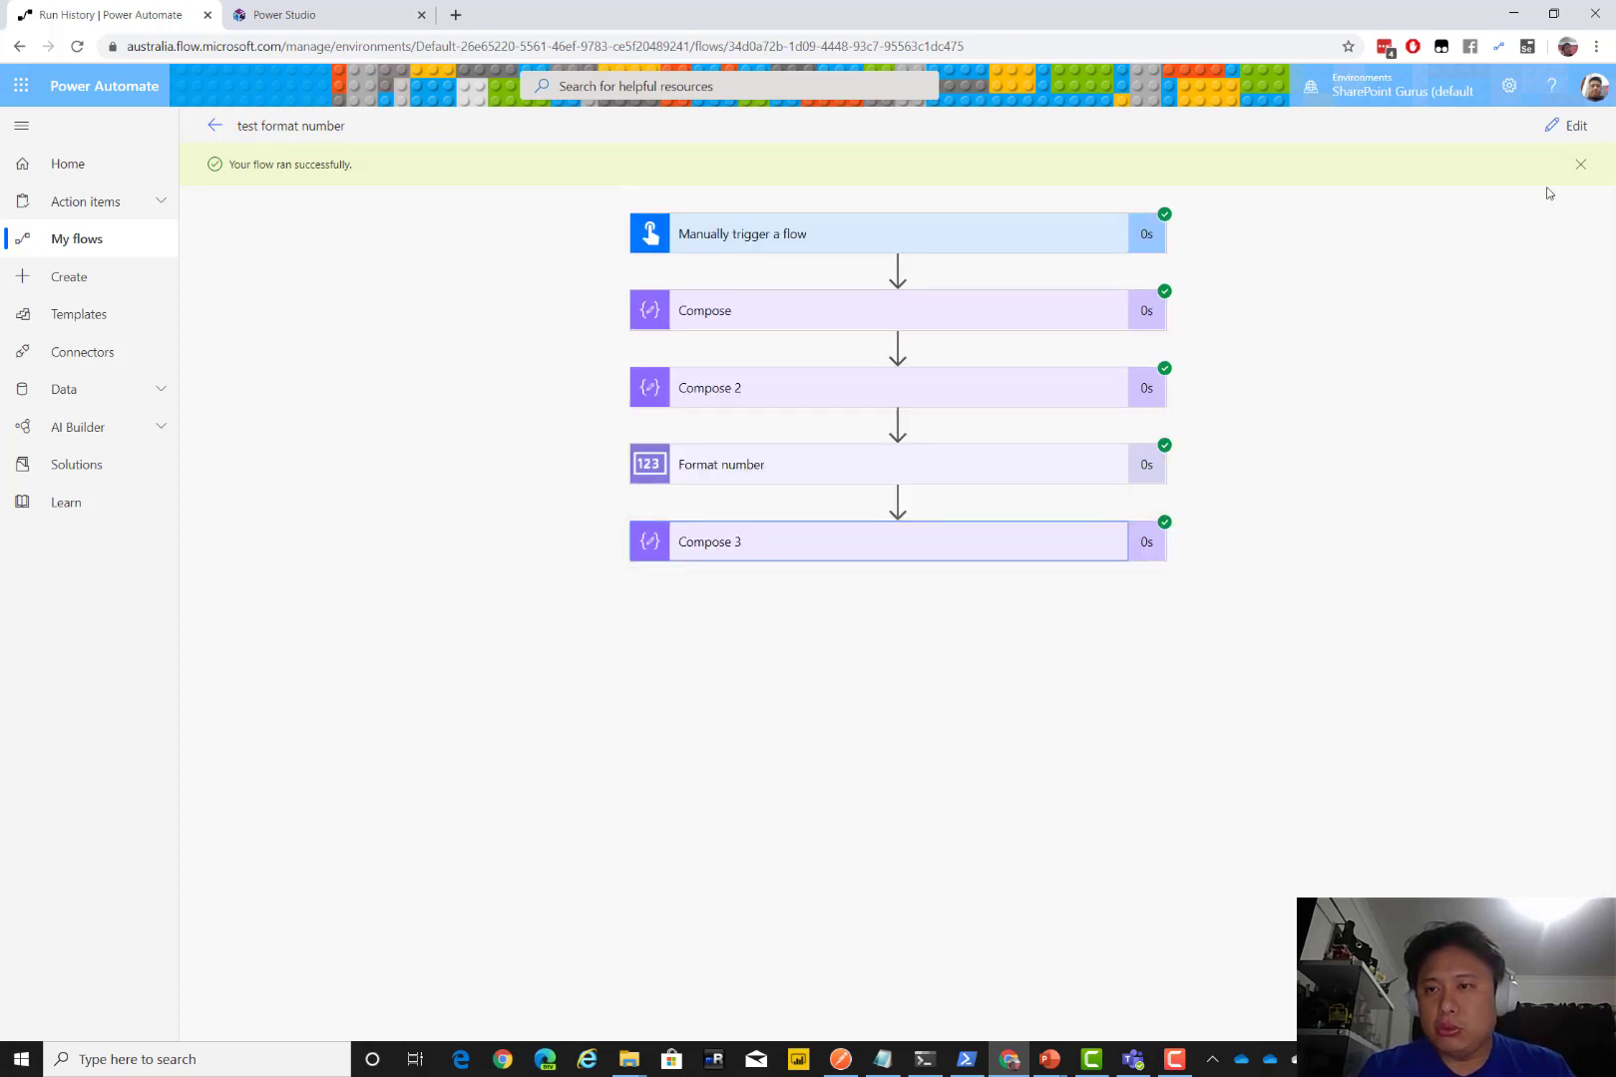
click(1566, 125)
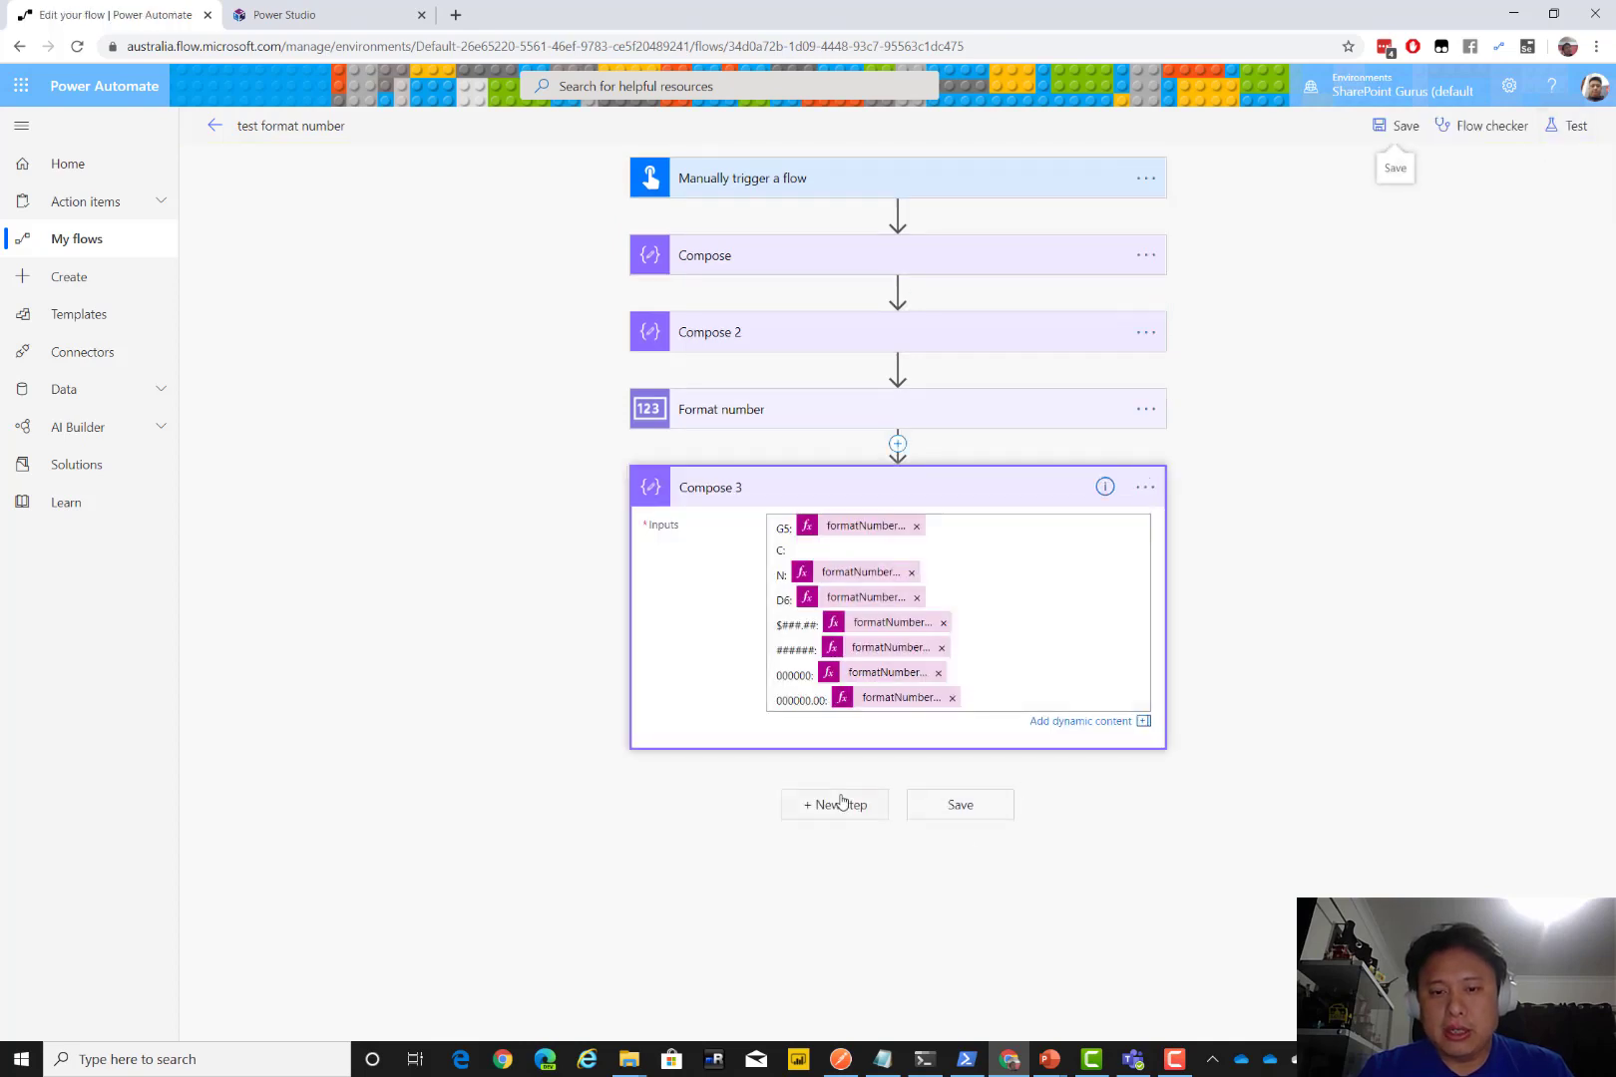
click(841, 804)
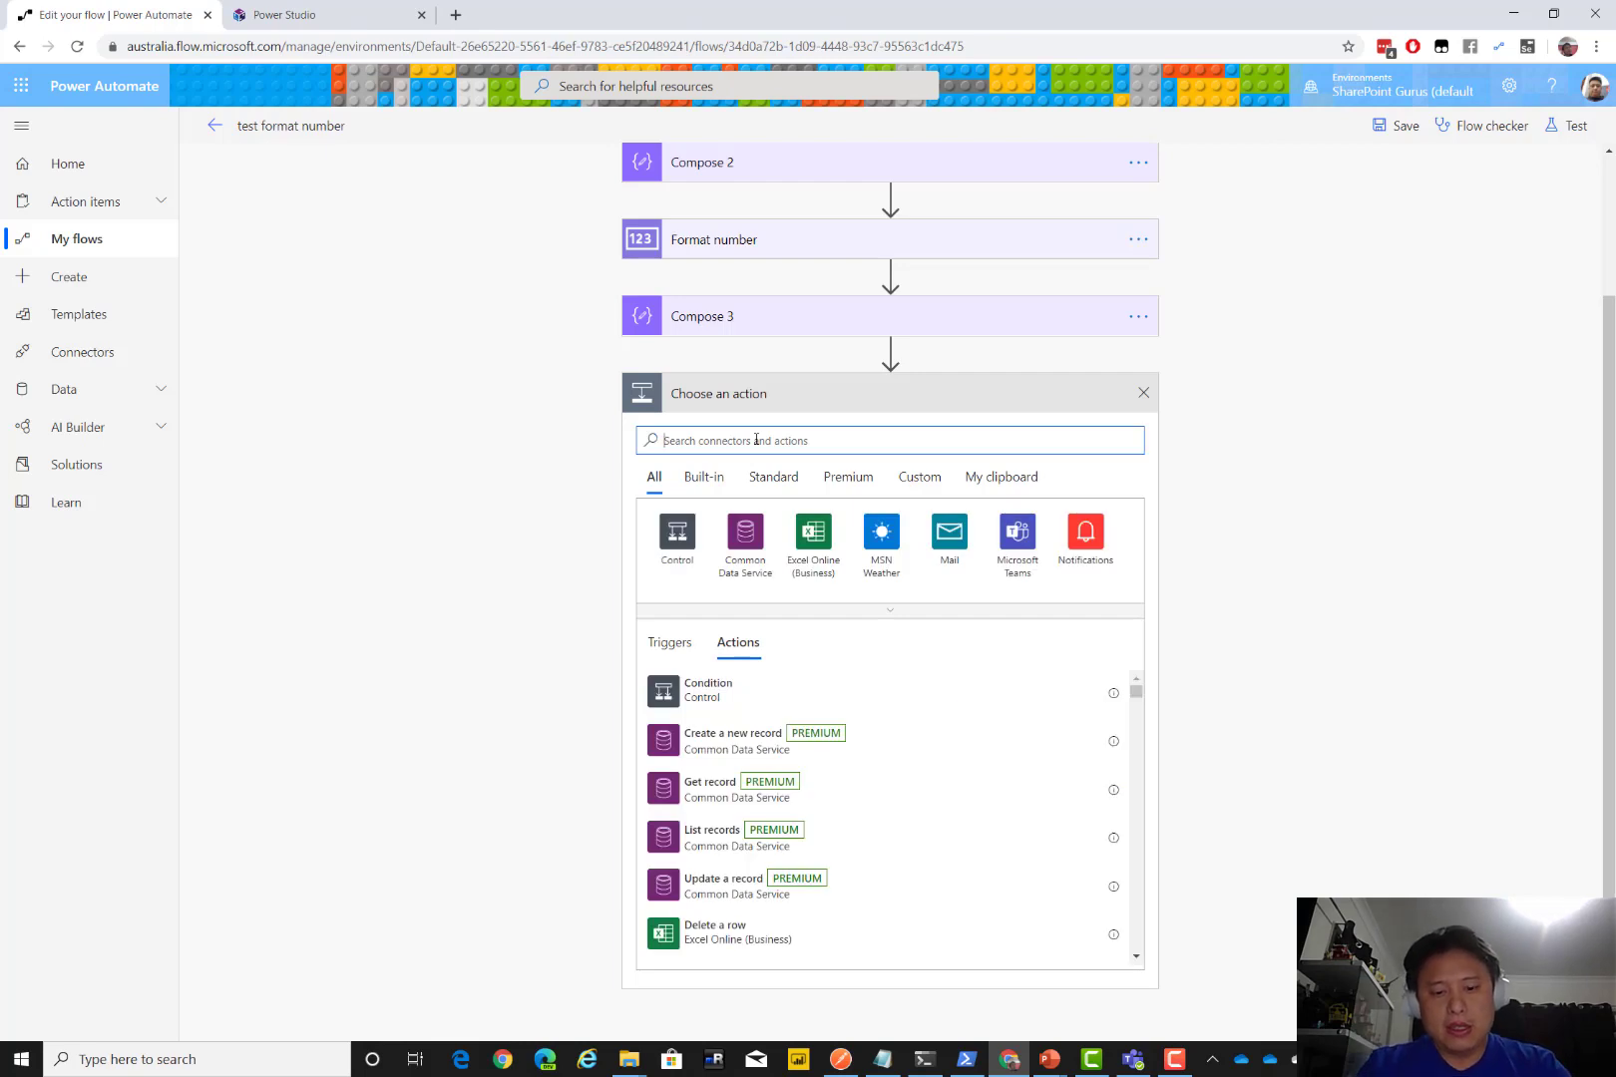
text(compose)
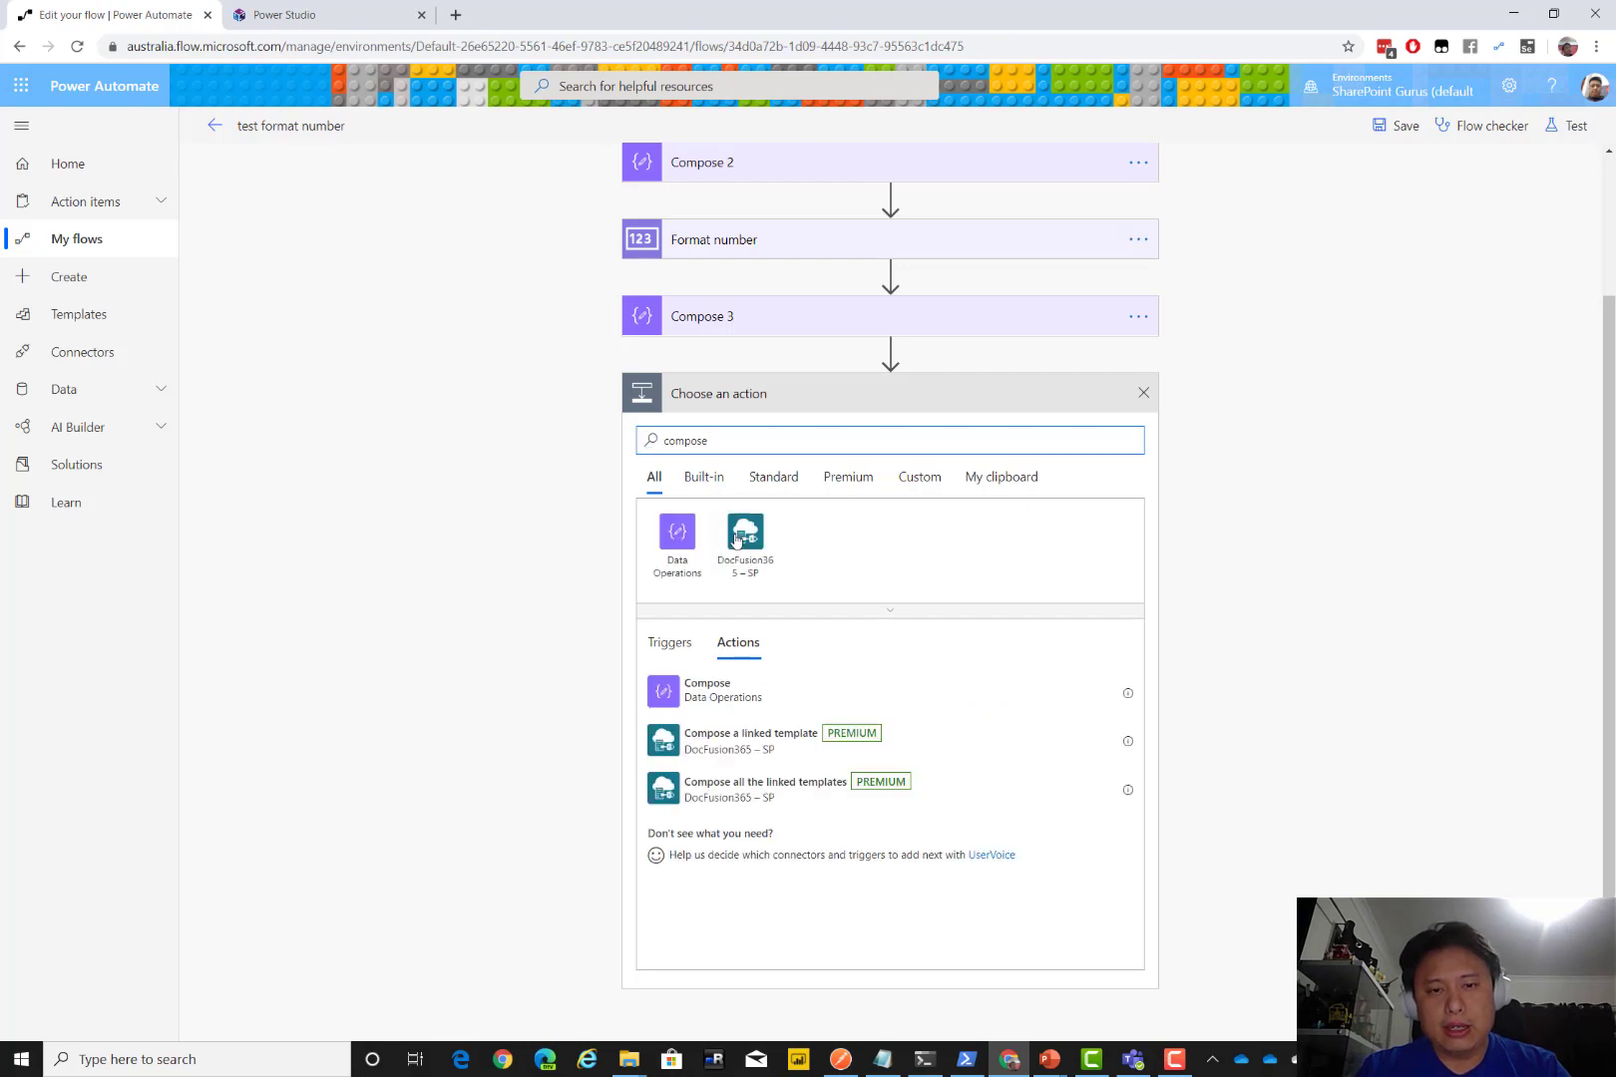
click(750, 690)
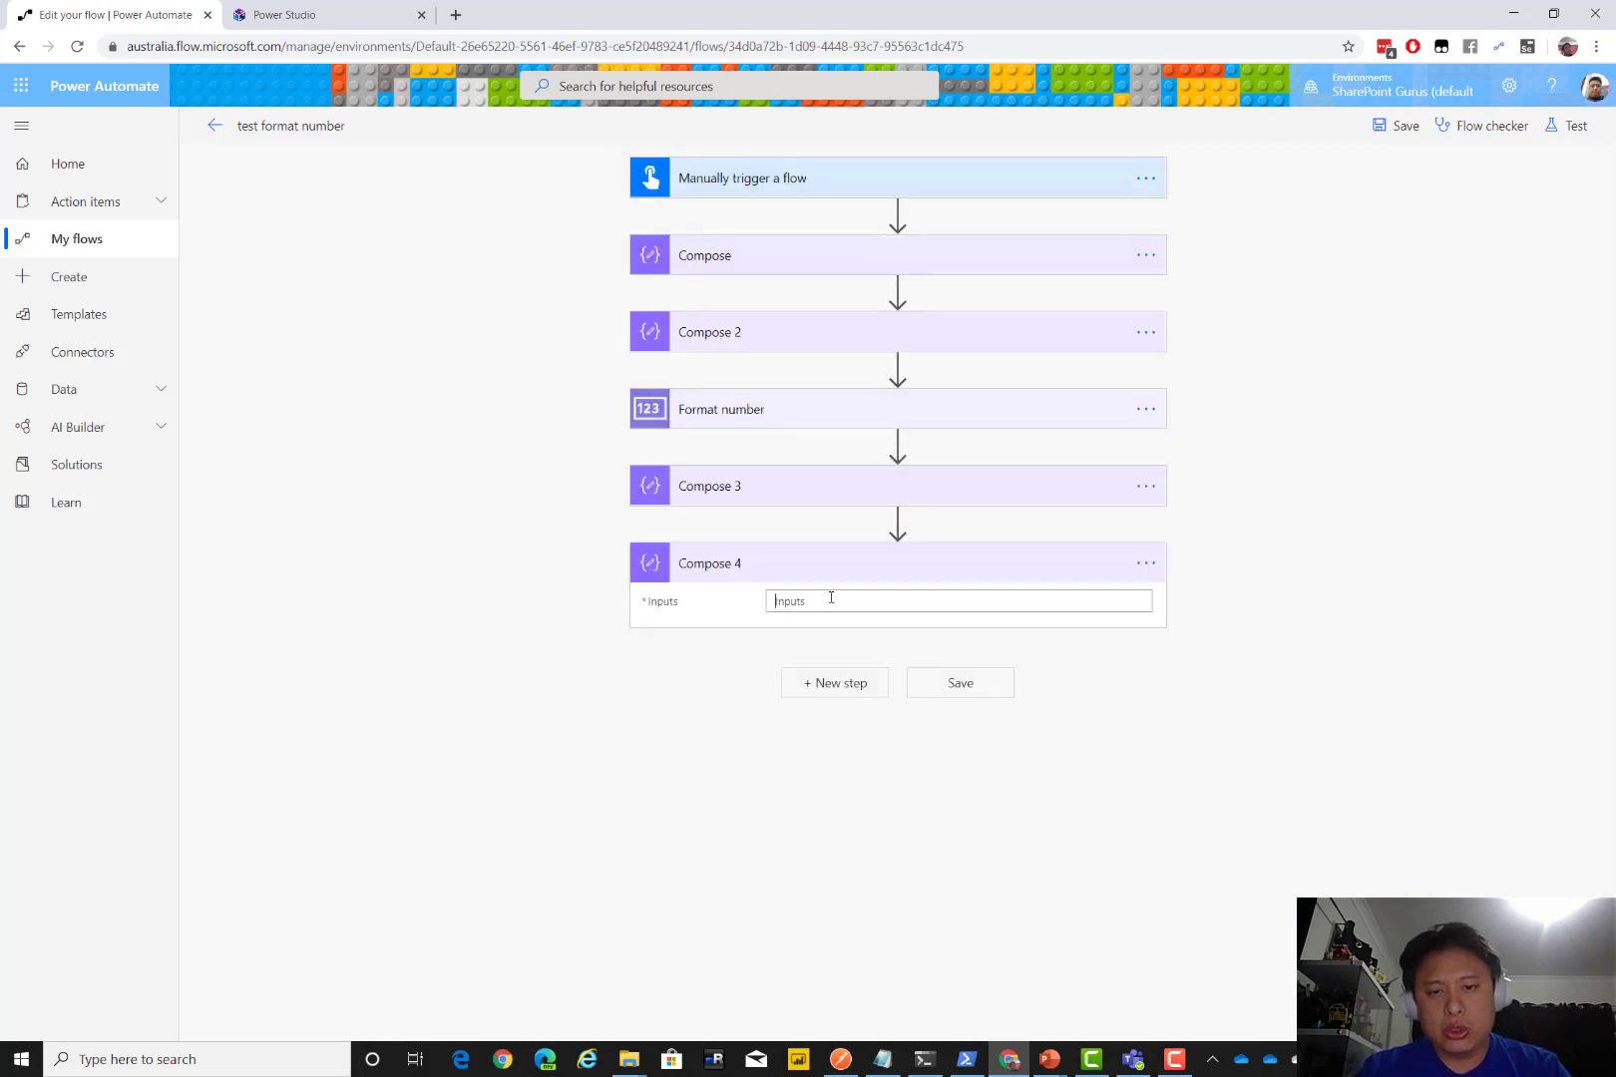
Set the Compose 4 input to the expression range(0,20), copying the expression text as well
click(830, 599)
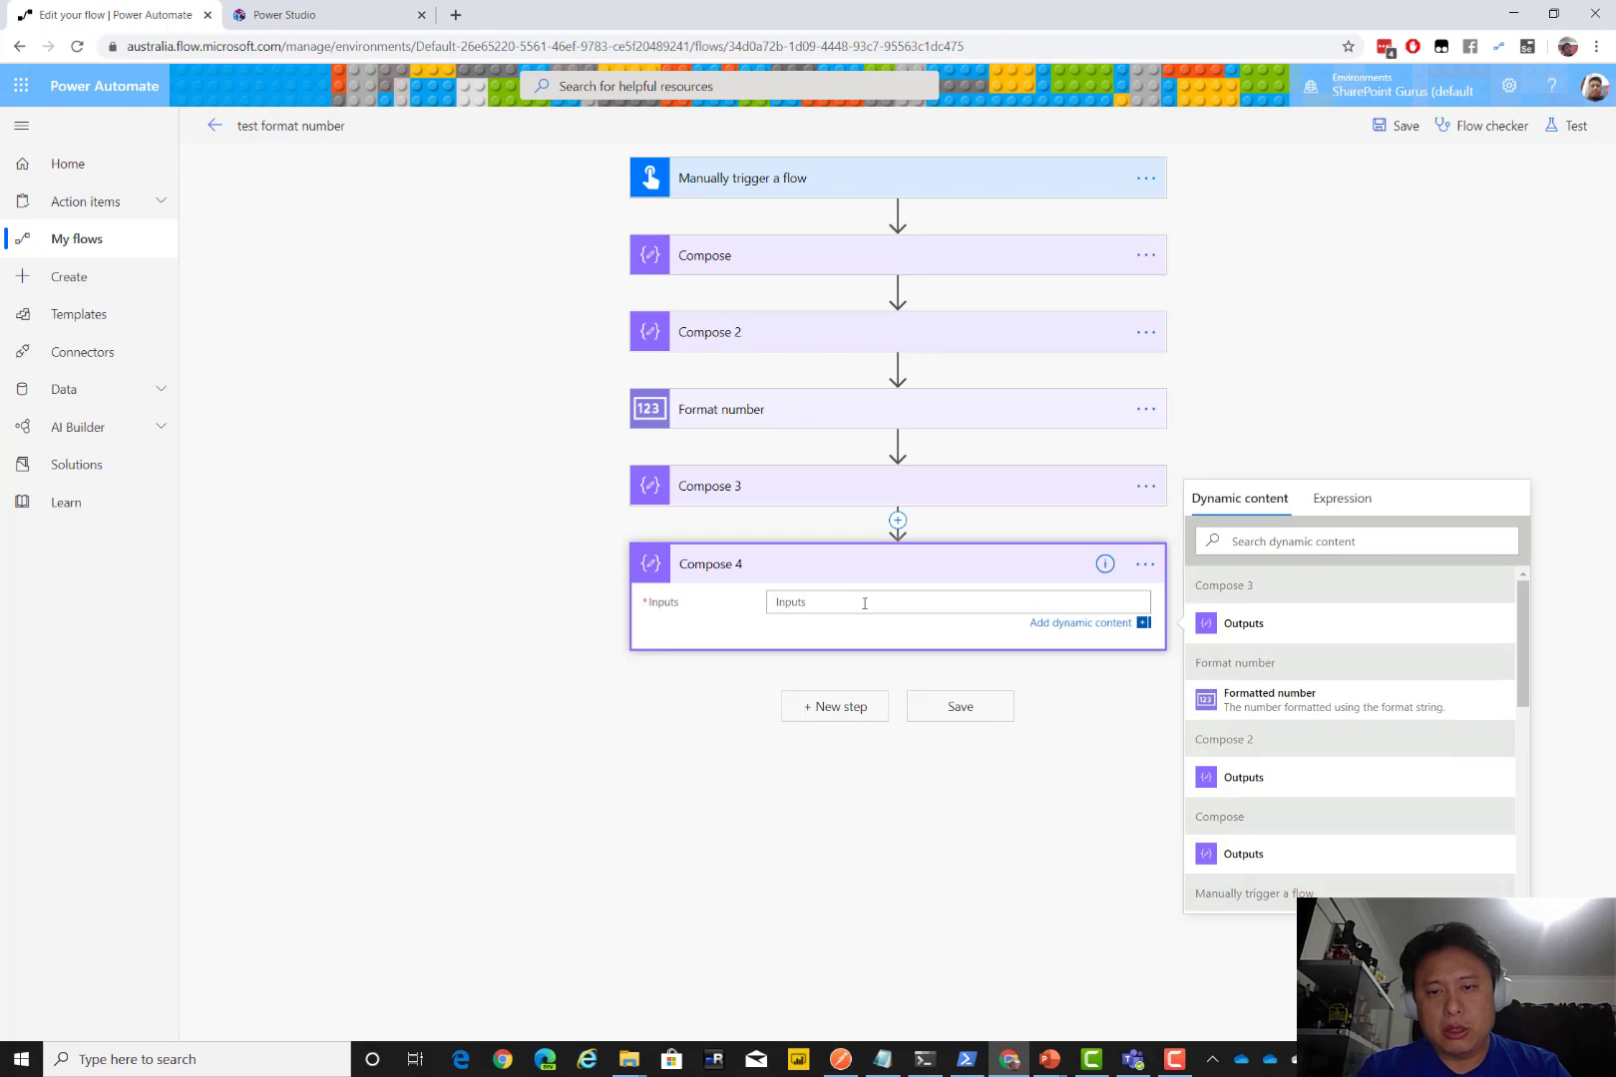
click(1351, 508)
text(ran)
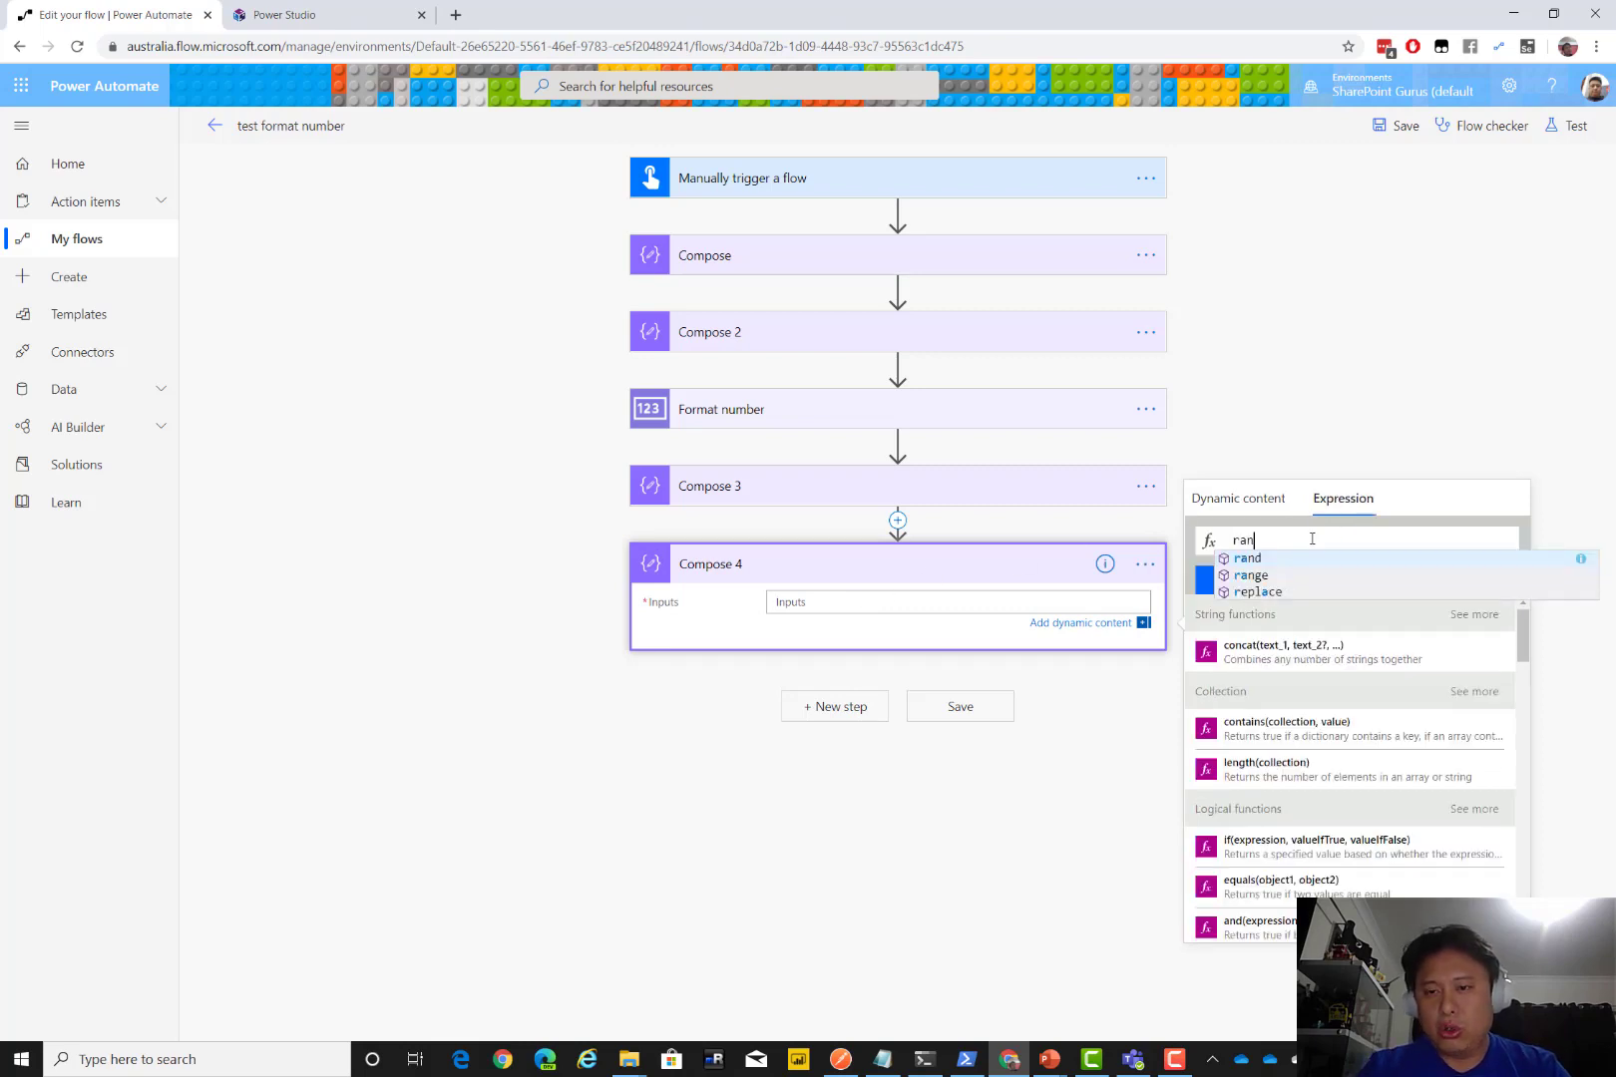
text(ge(0)
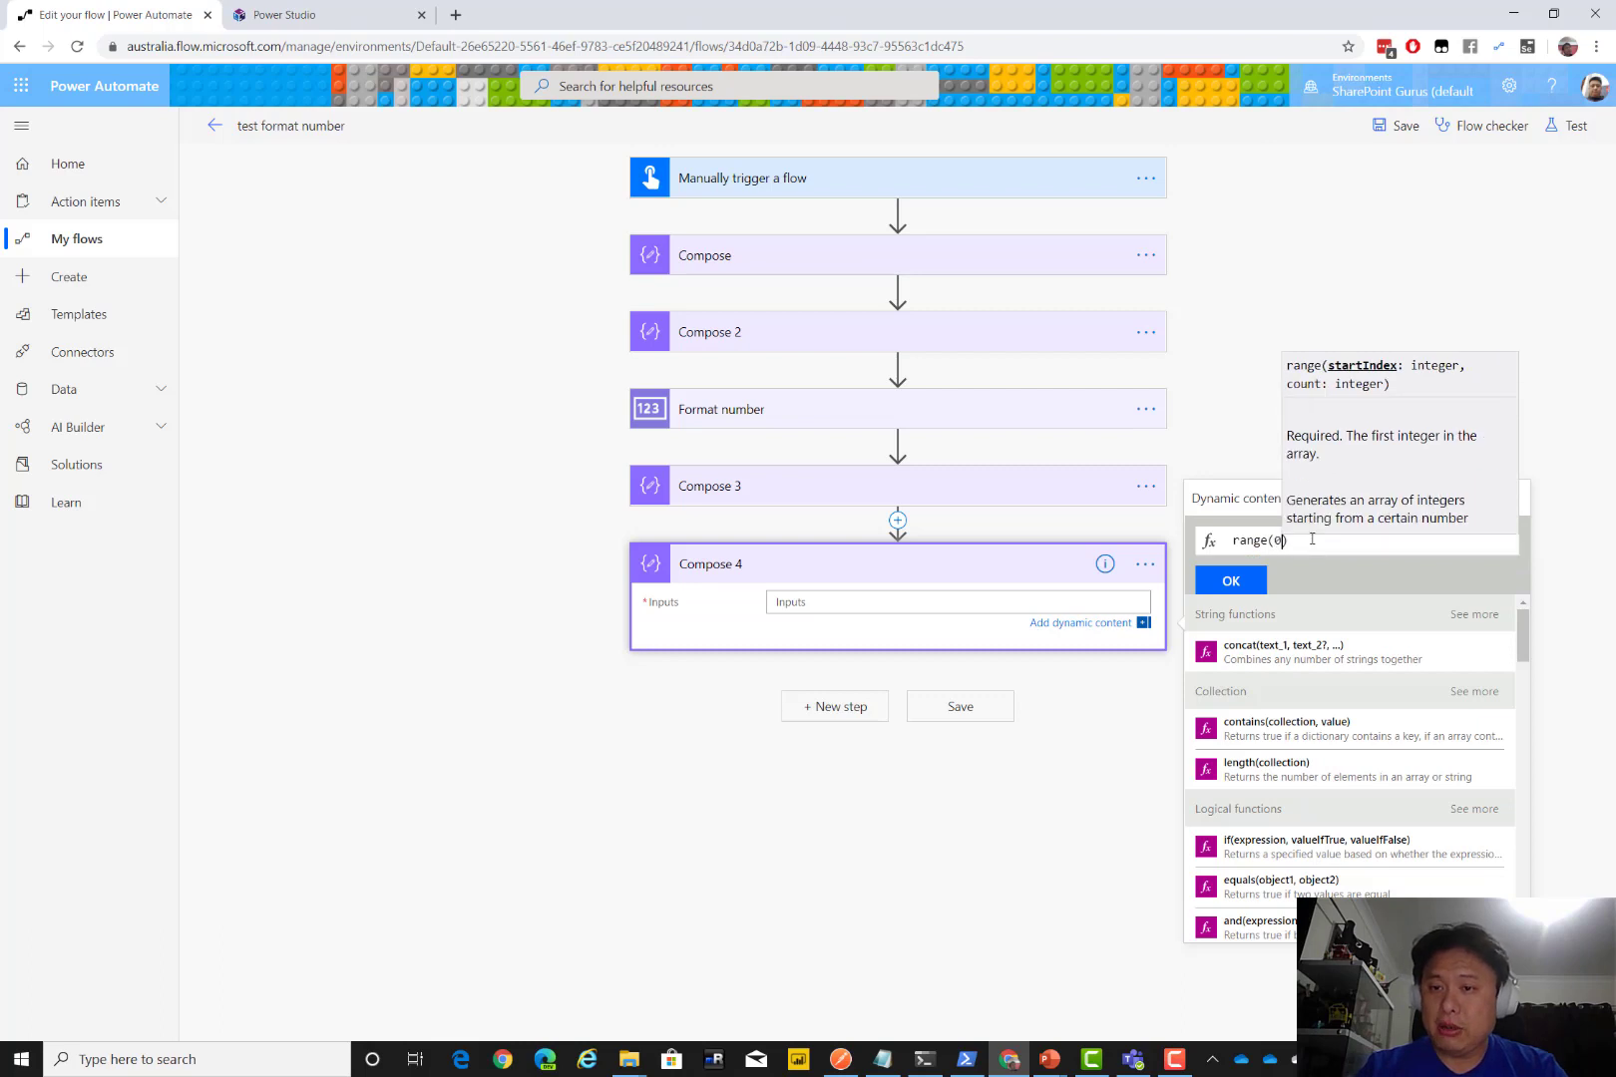
text(,)
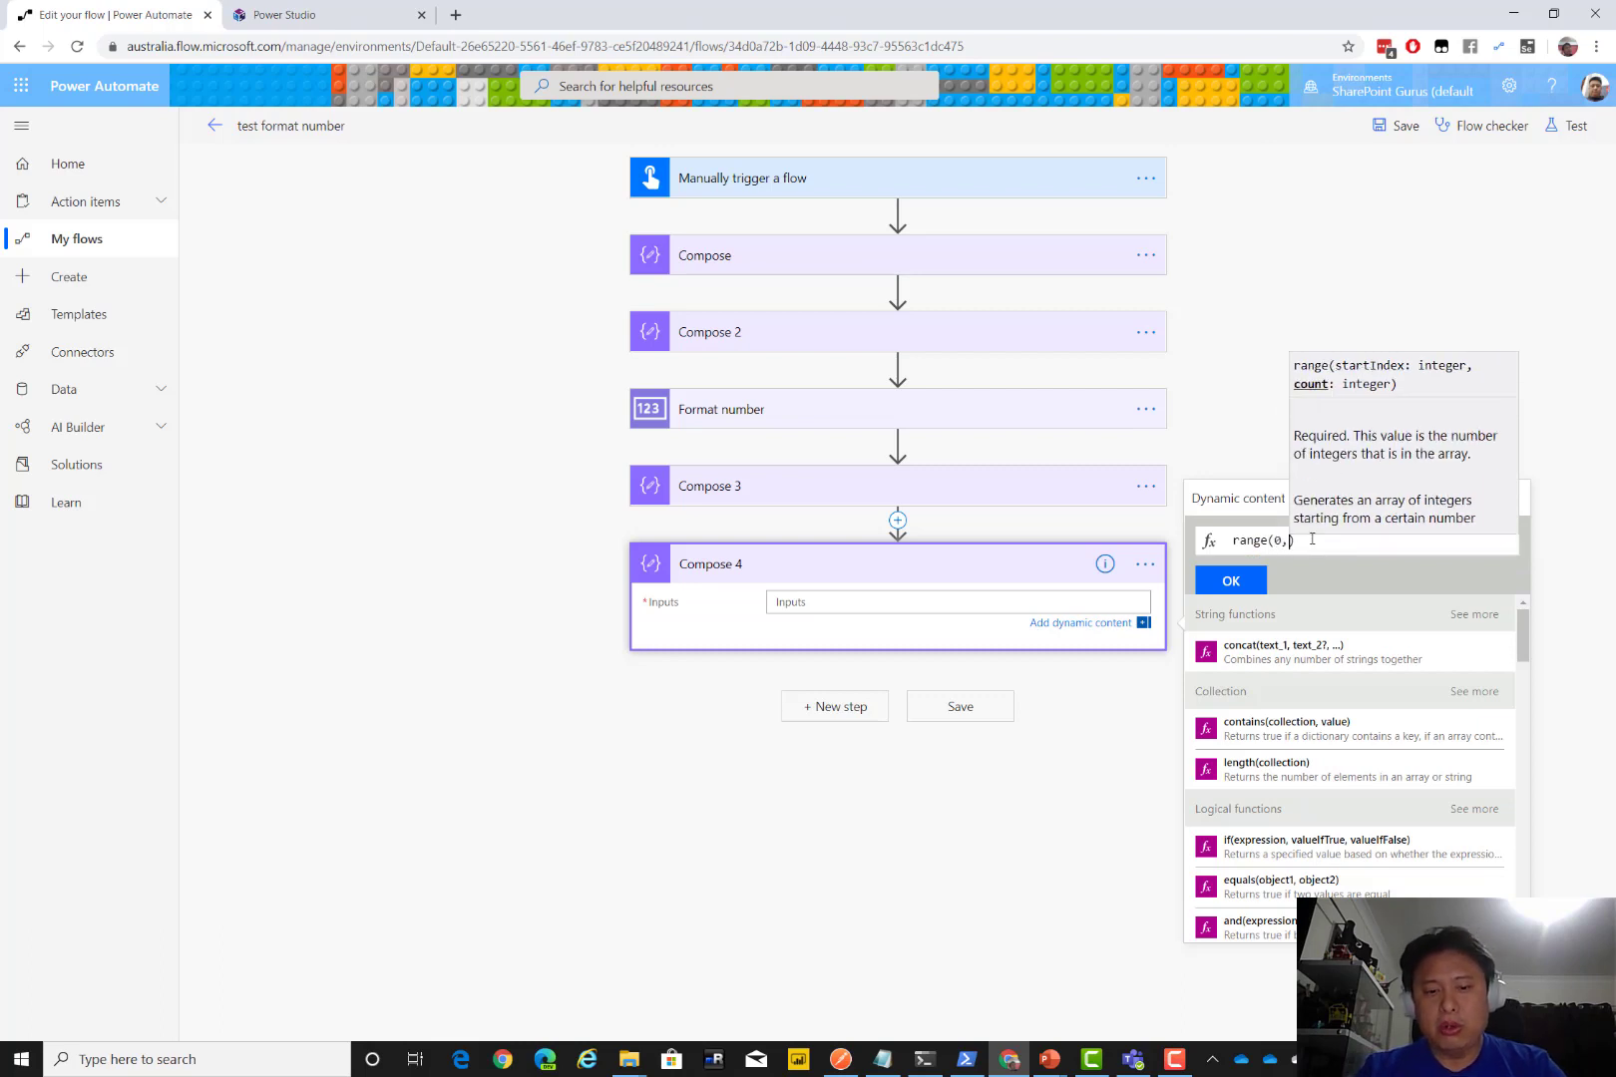
text(1)
key(BackSpace)
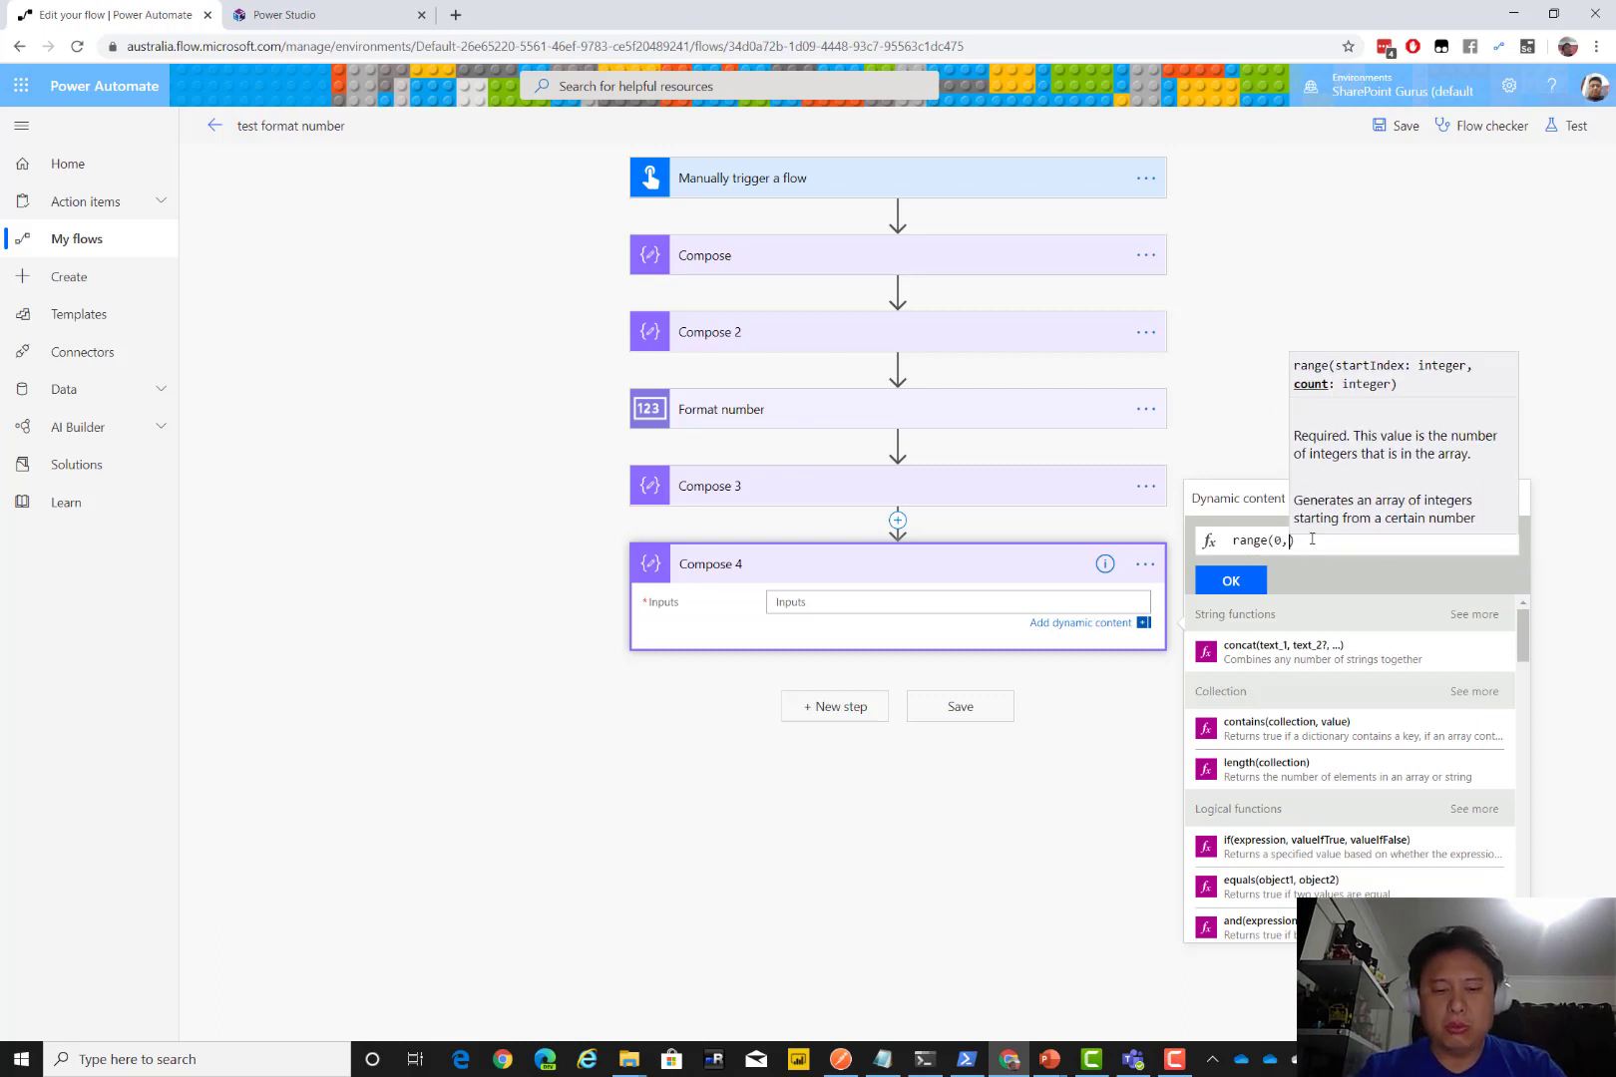
text(20)
key(ctrl+a)
key(ctrl+c)
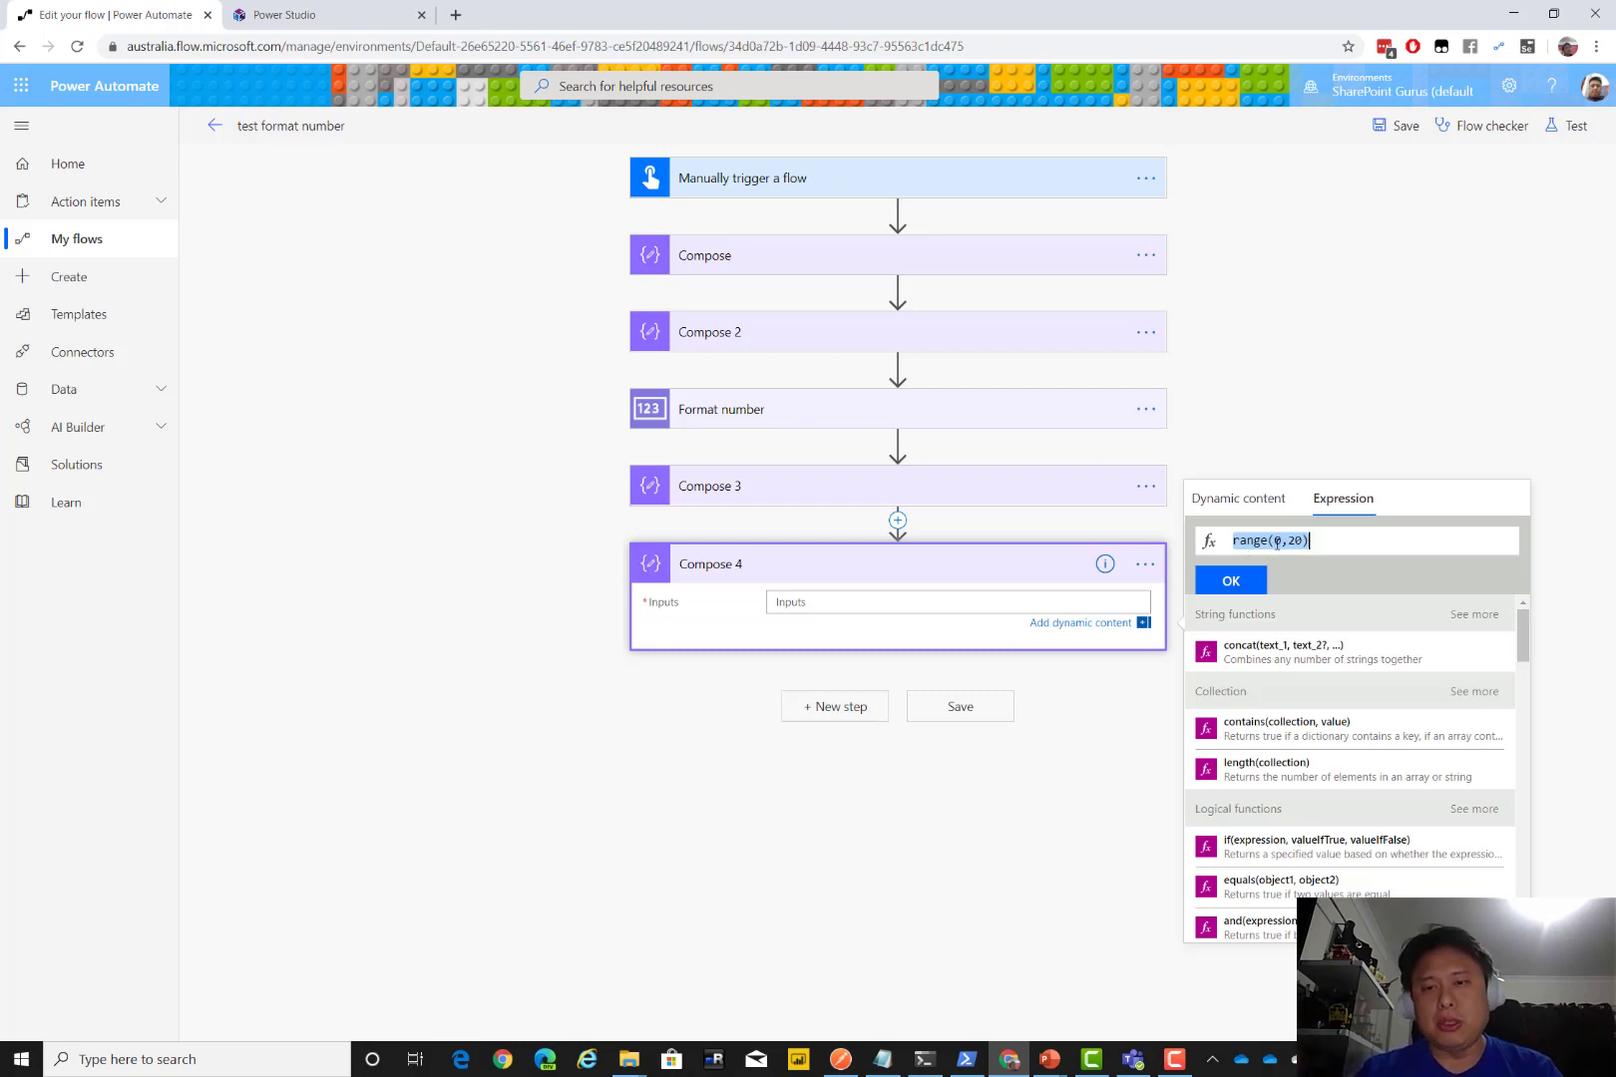
click(1262, 577)
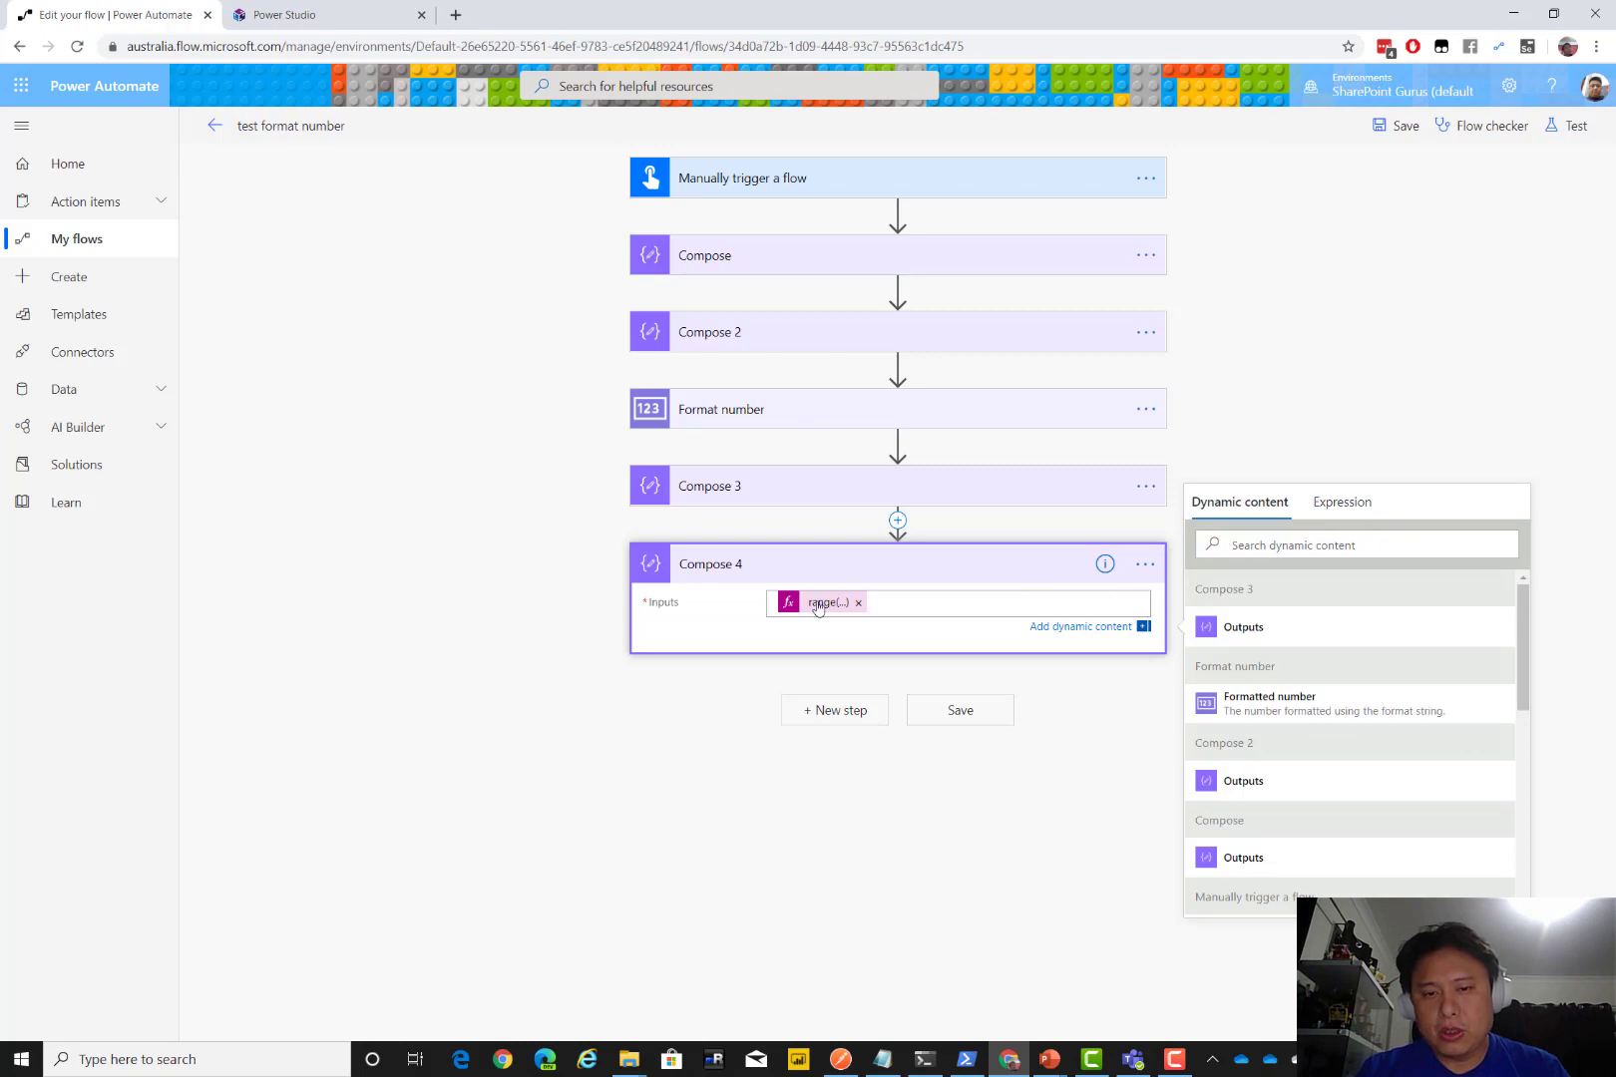
Add a comment reading range(0,20) to the Compose 4 action
click(1145, 564)
click(1209, 615)
key(ctrl+v)
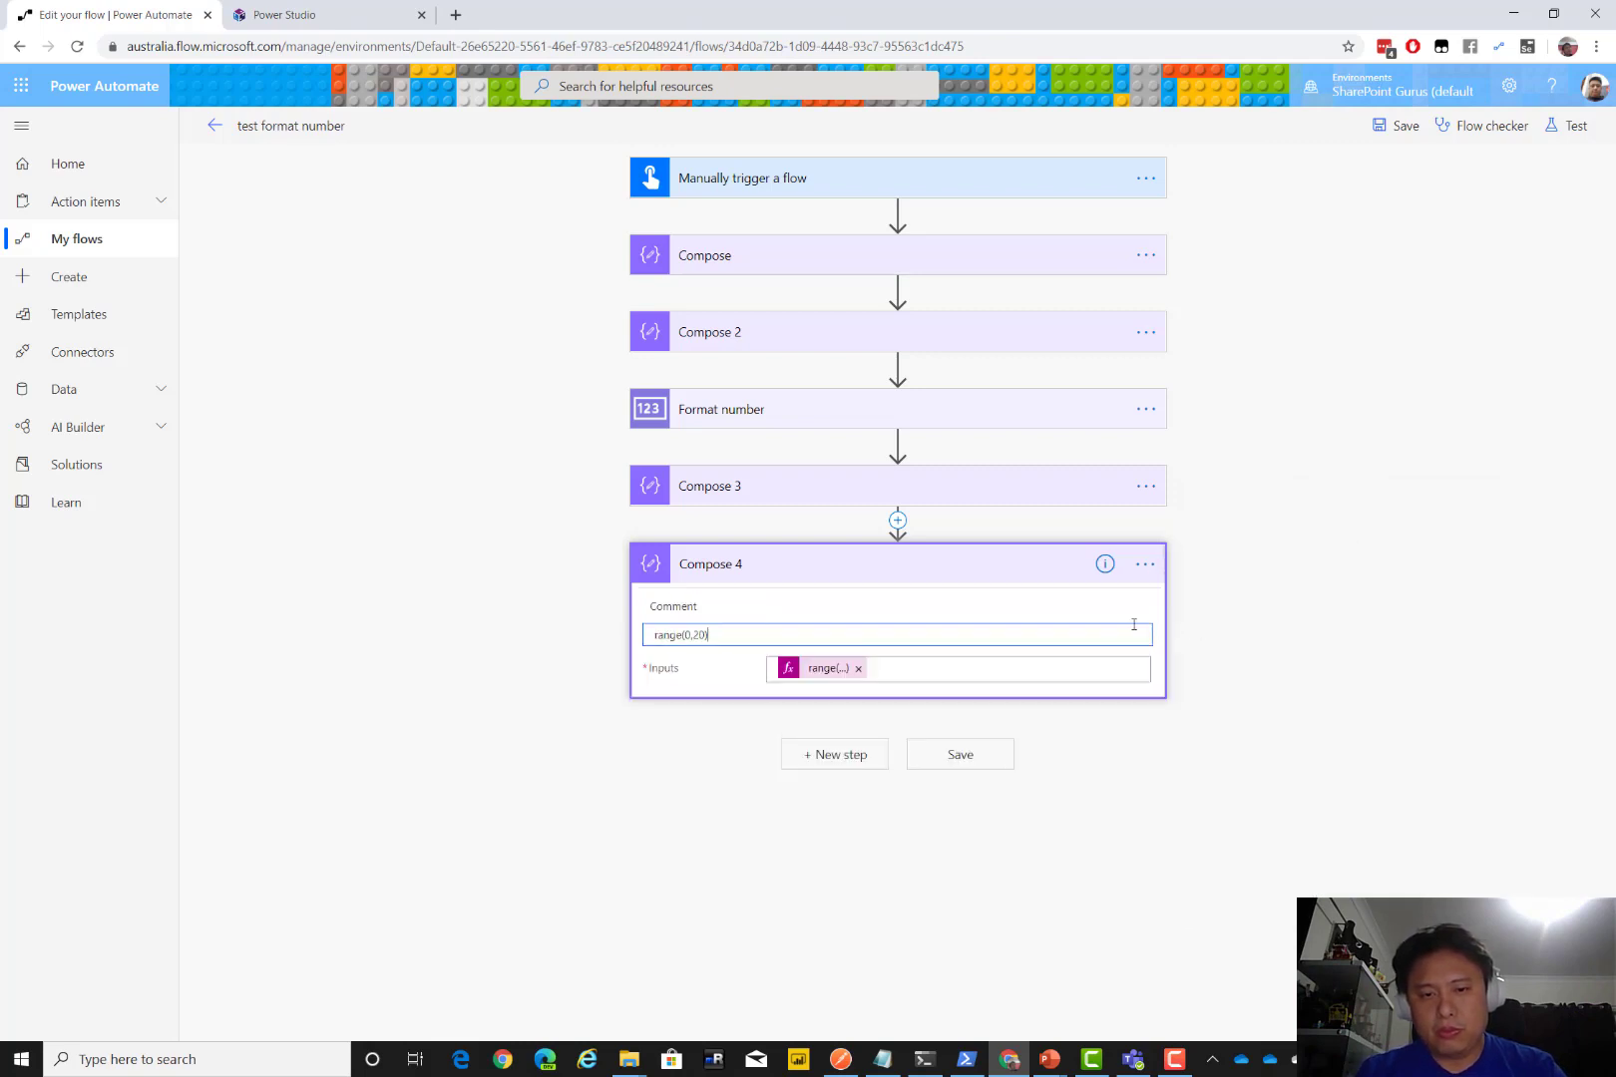
Add a Data Operations Select action after Compose 4
click(968, 609)
click(780, 739)
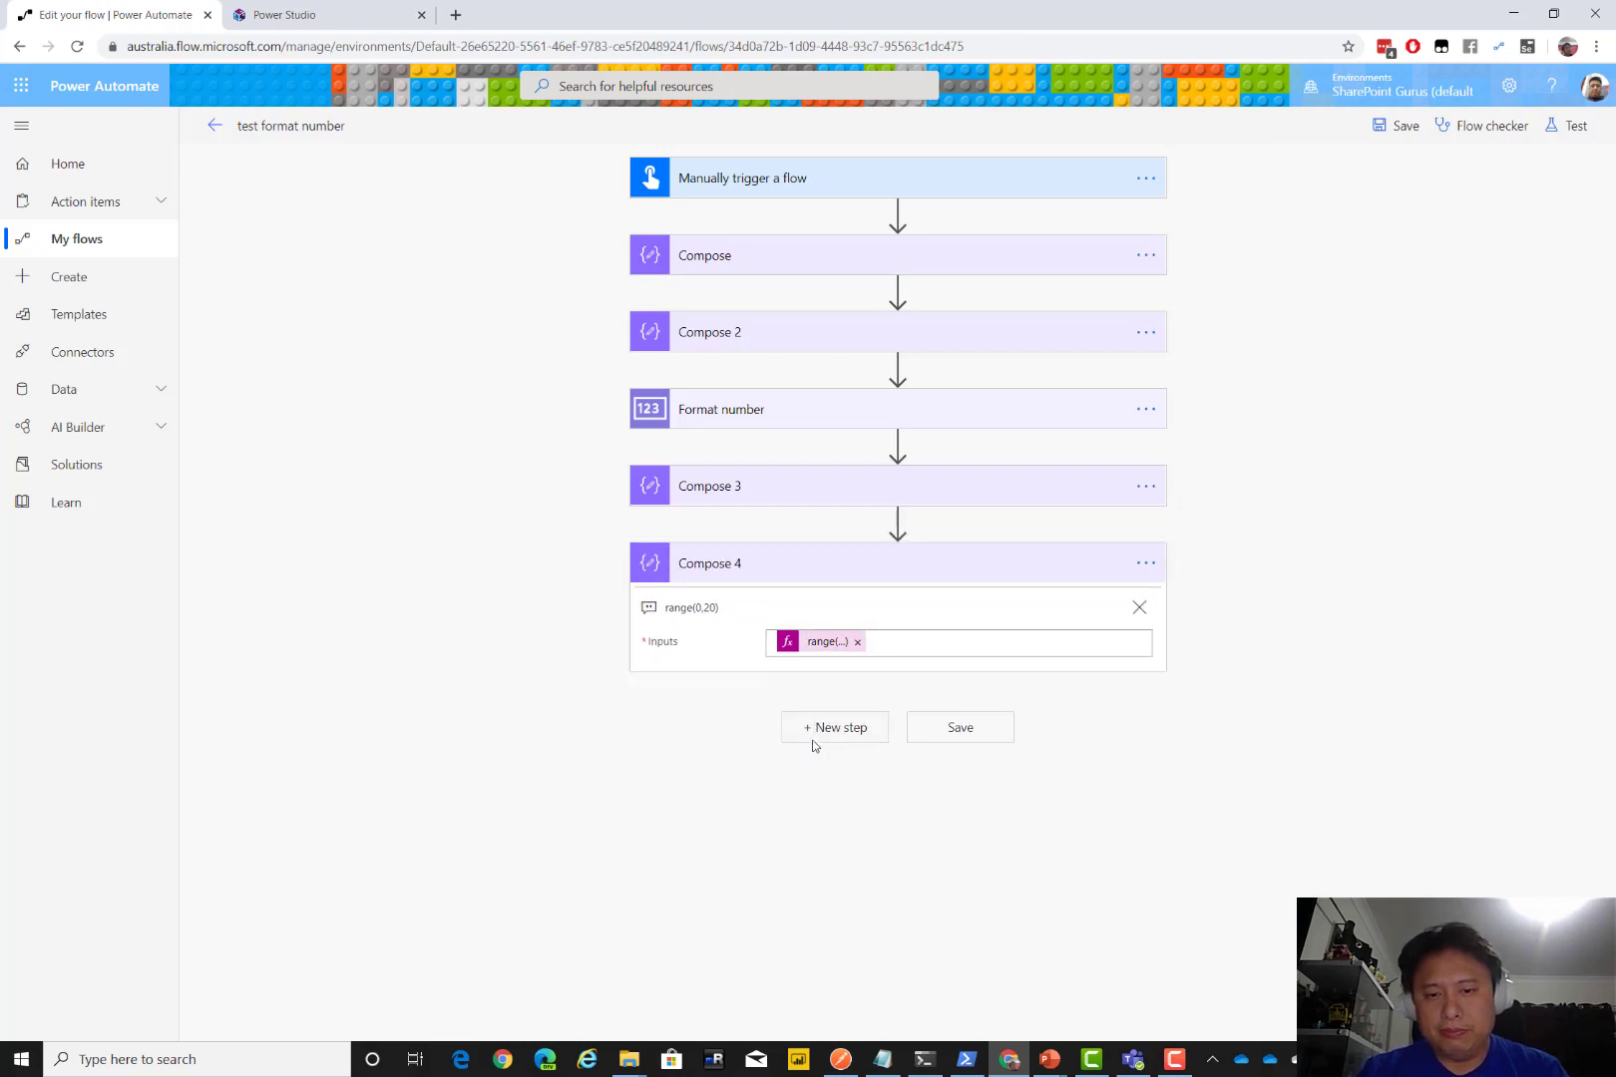
click(806, 735)
click(771, 686)
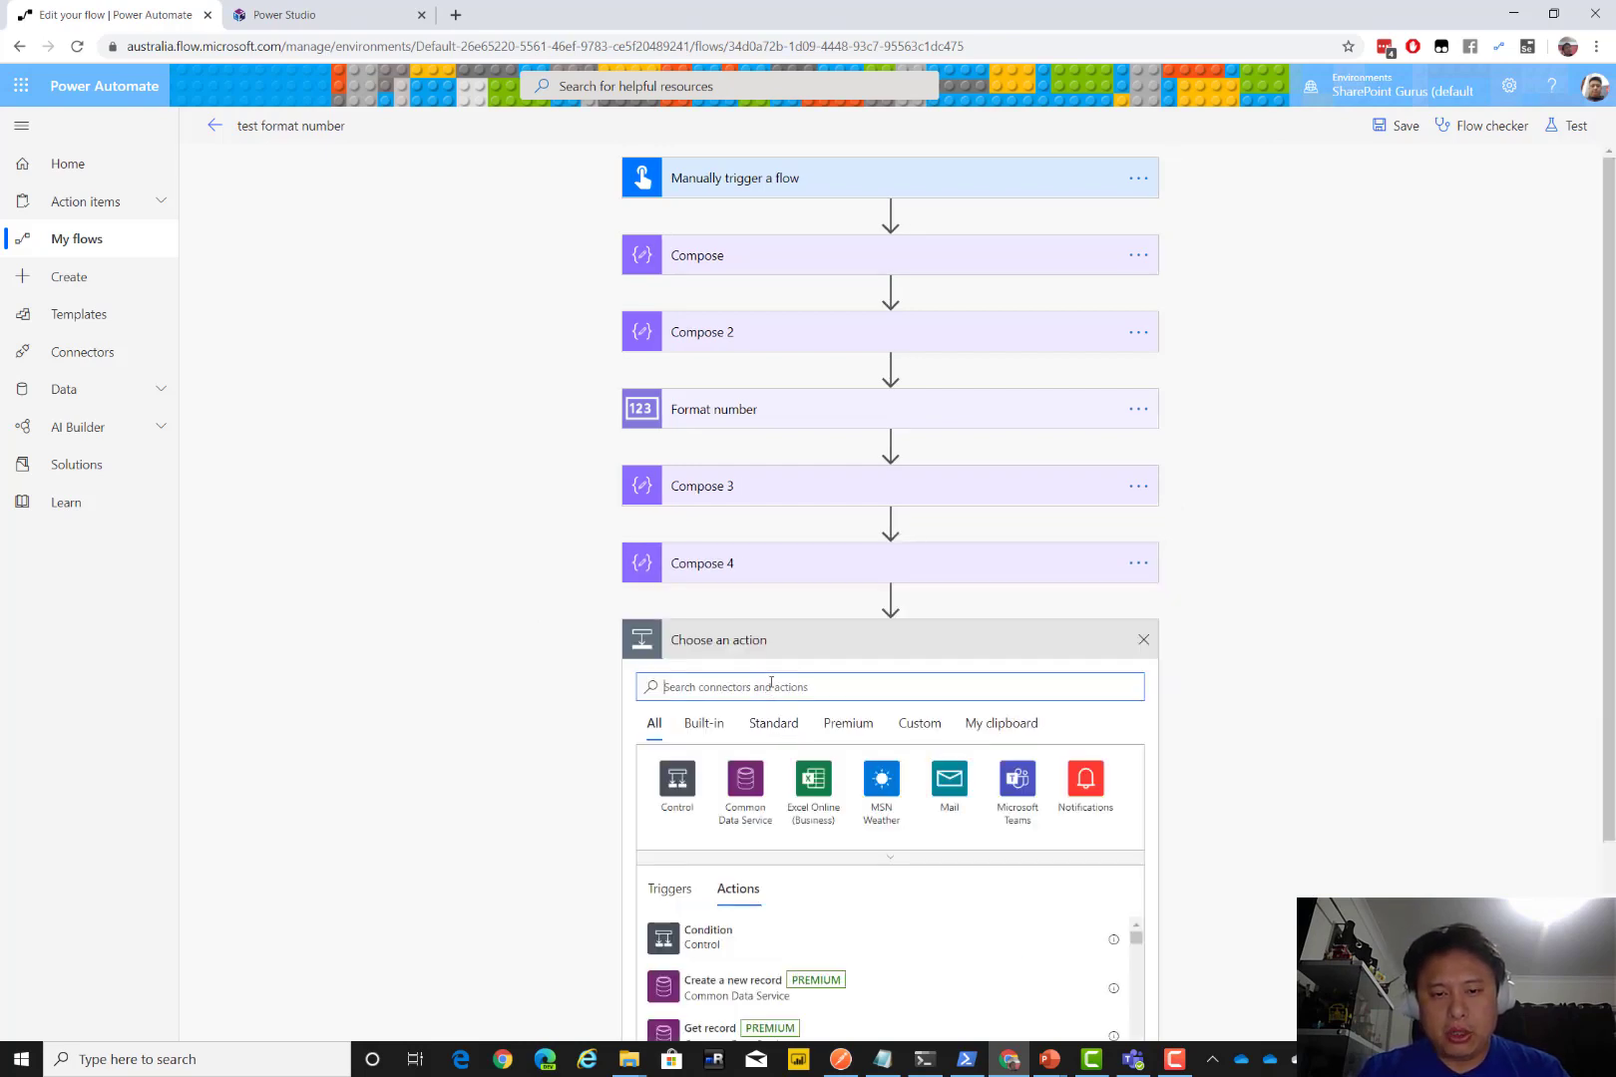
text(select)
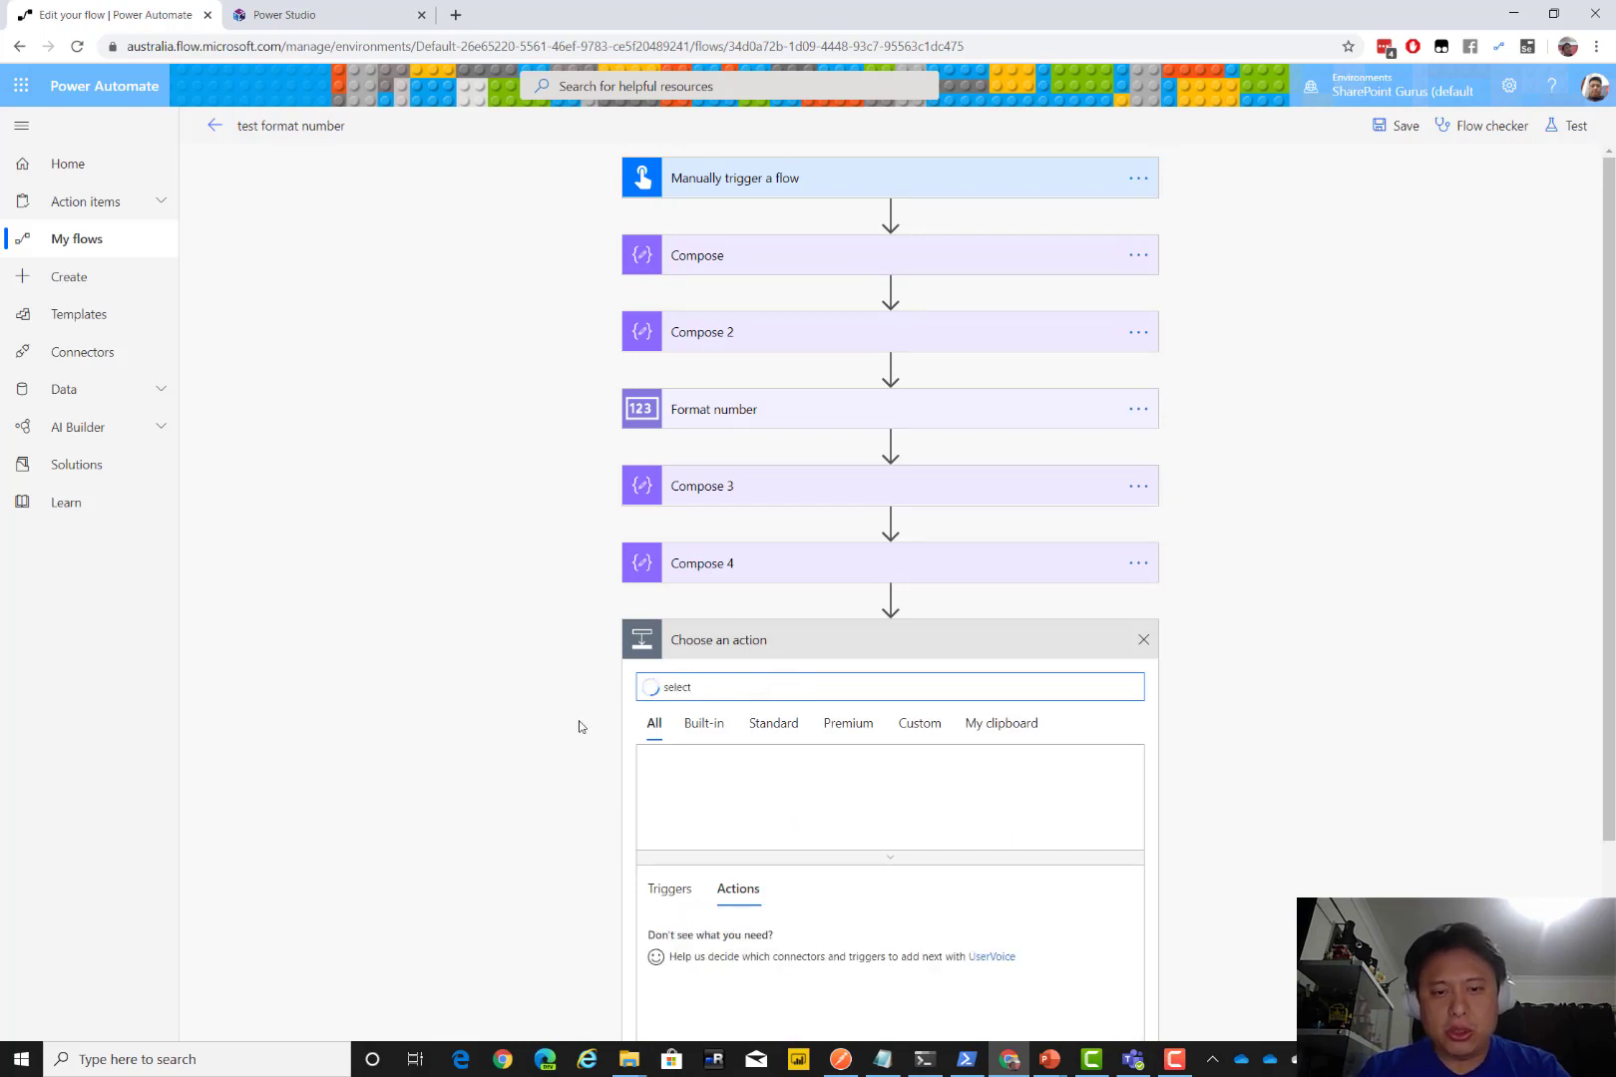
scroll(568, 745, down, 2)
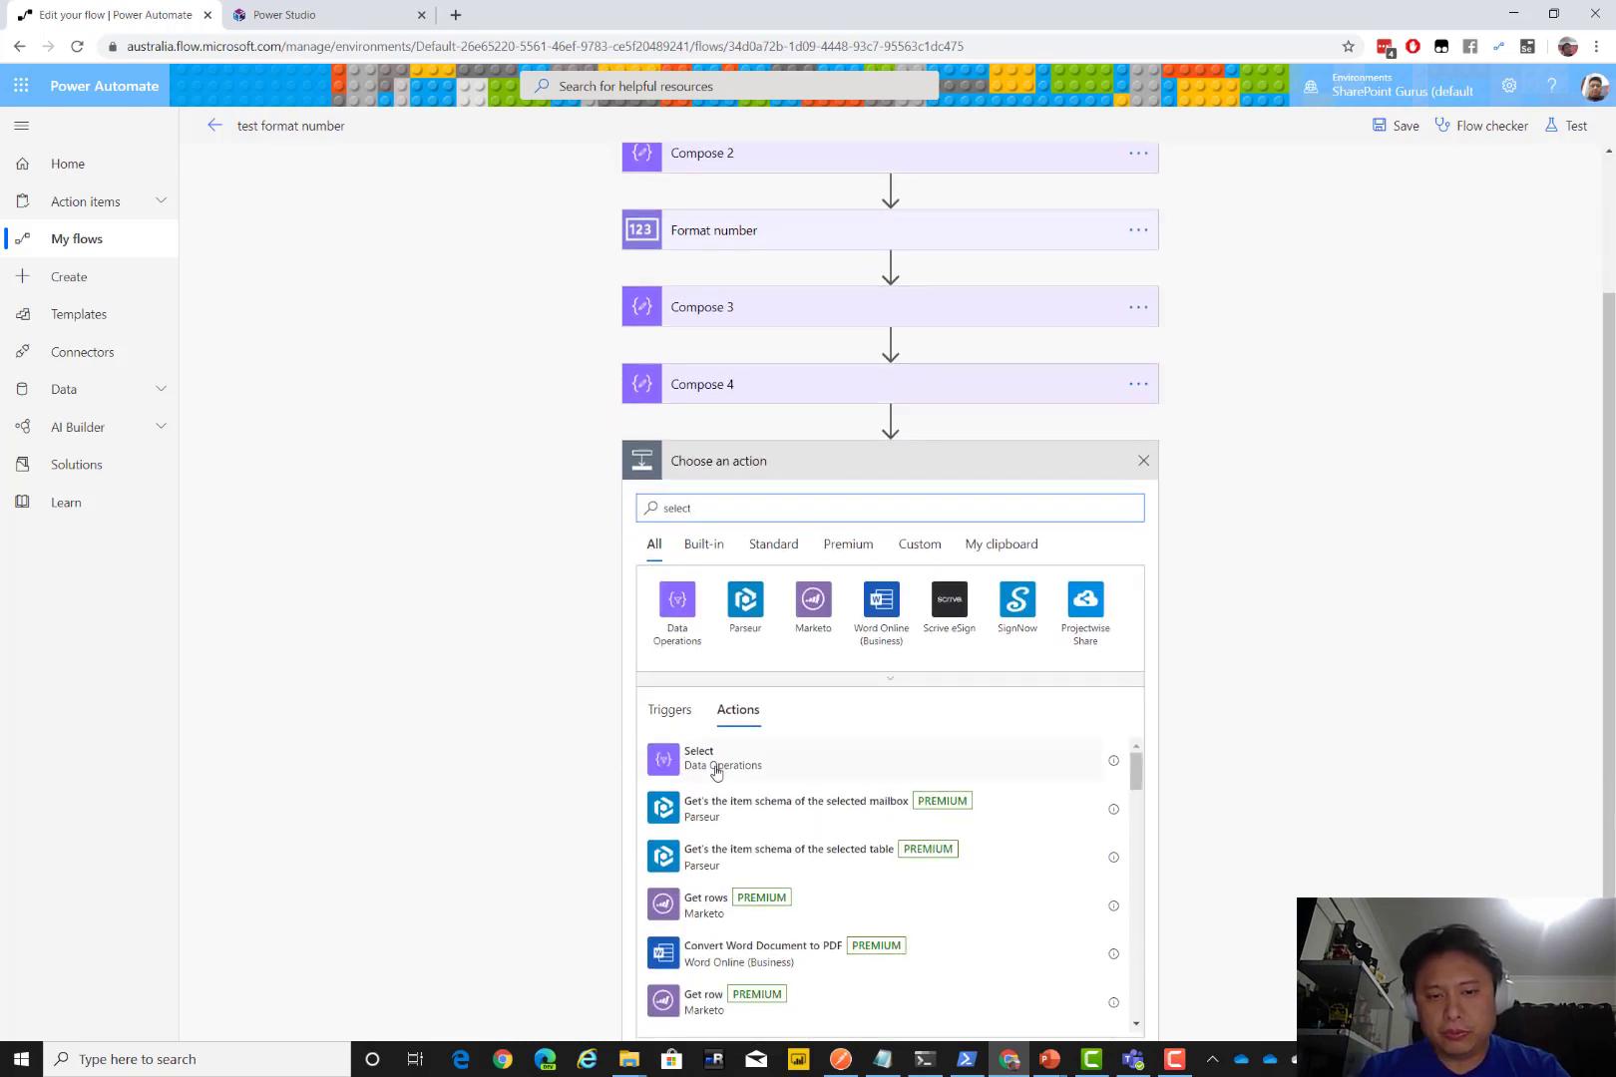
click(716, 769)
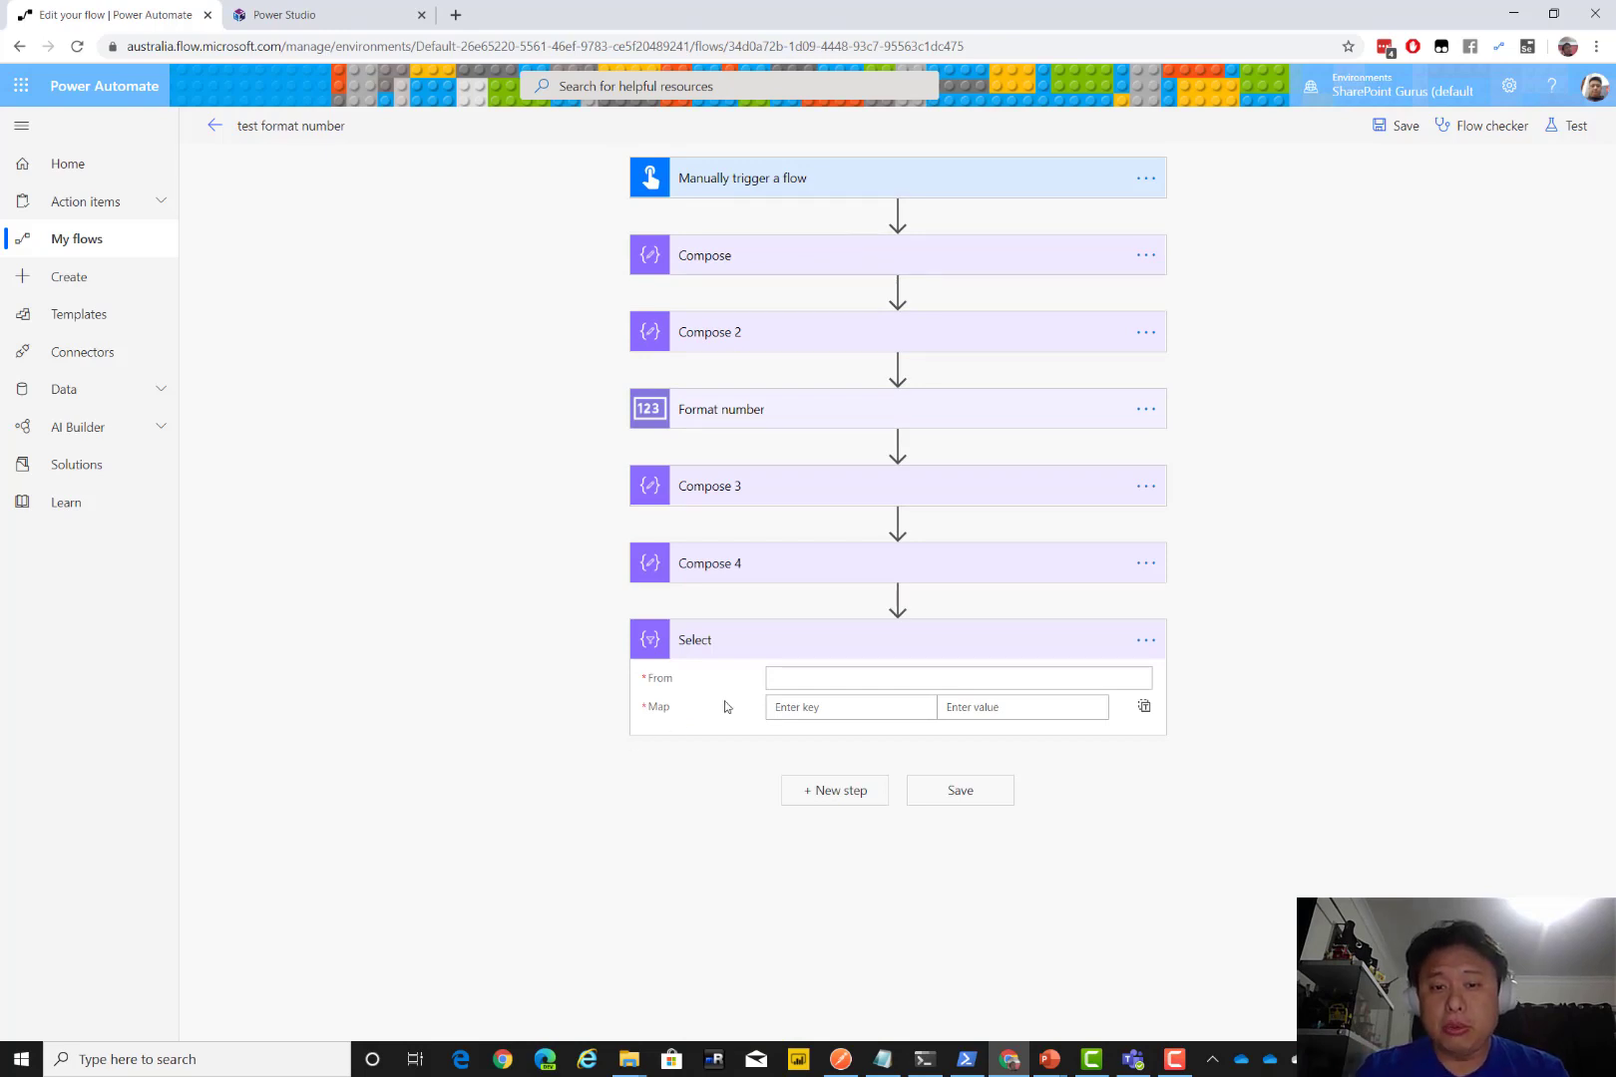
Rename the Compose 4 action as Compose range
click(799, 685)
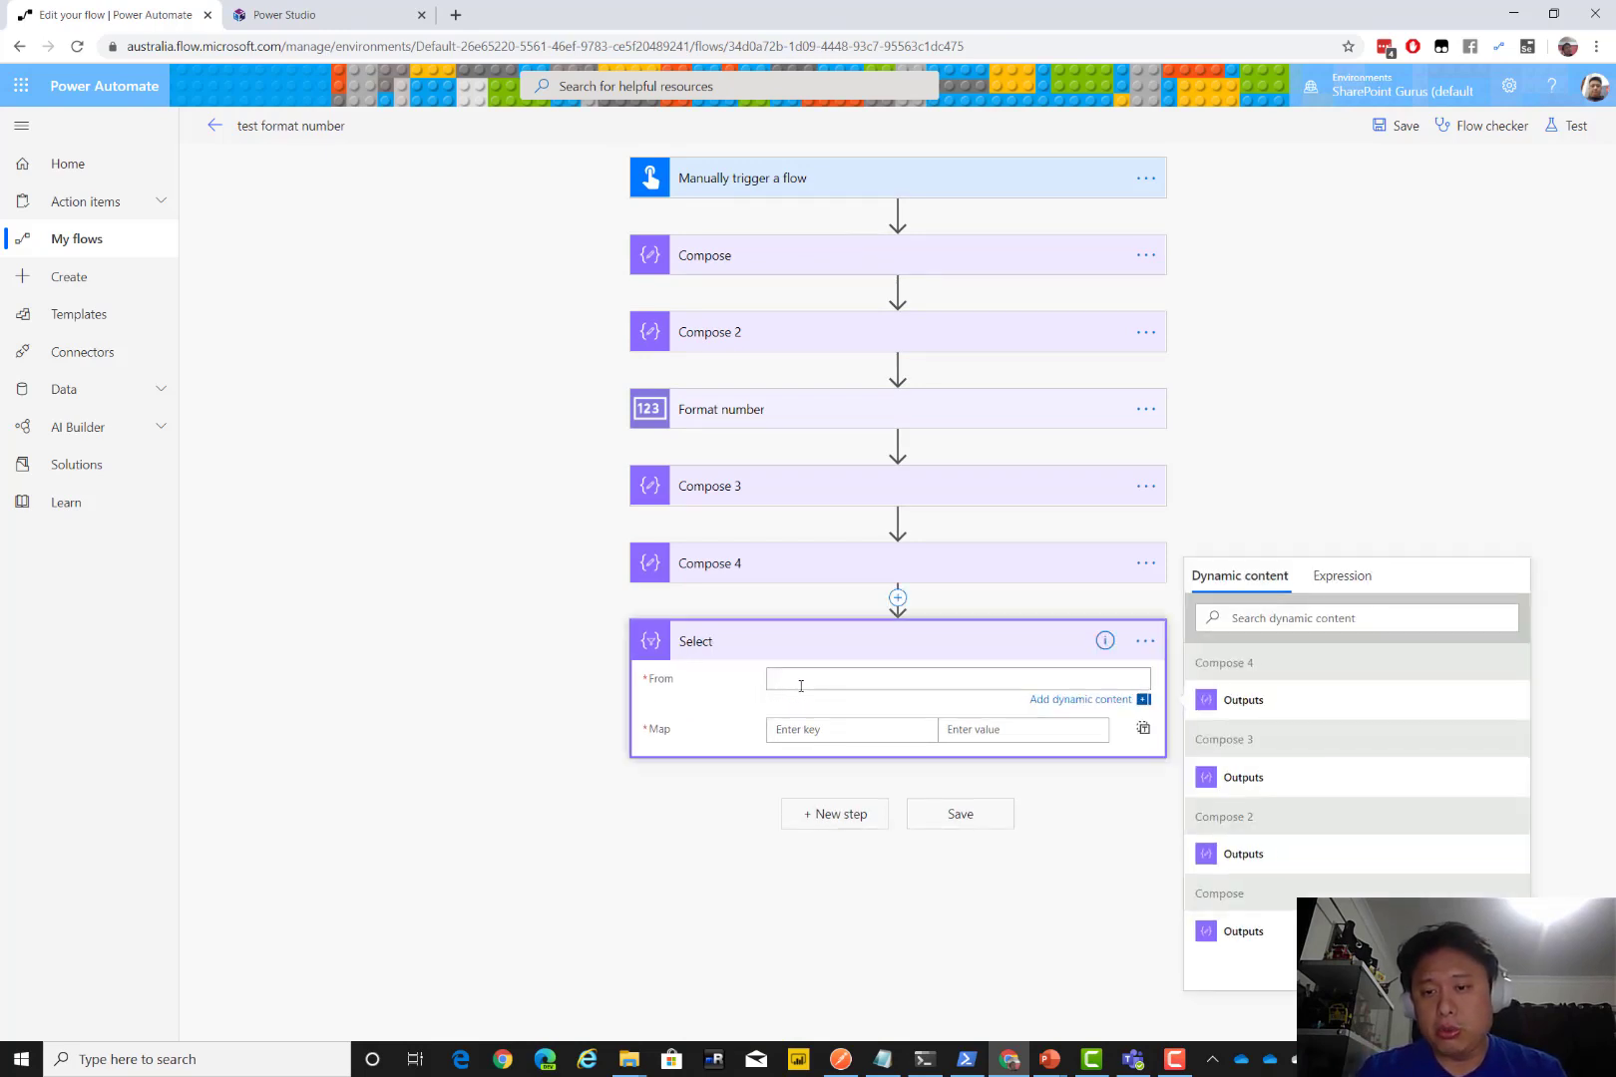
click(1145, 564)
click(1216, 590)
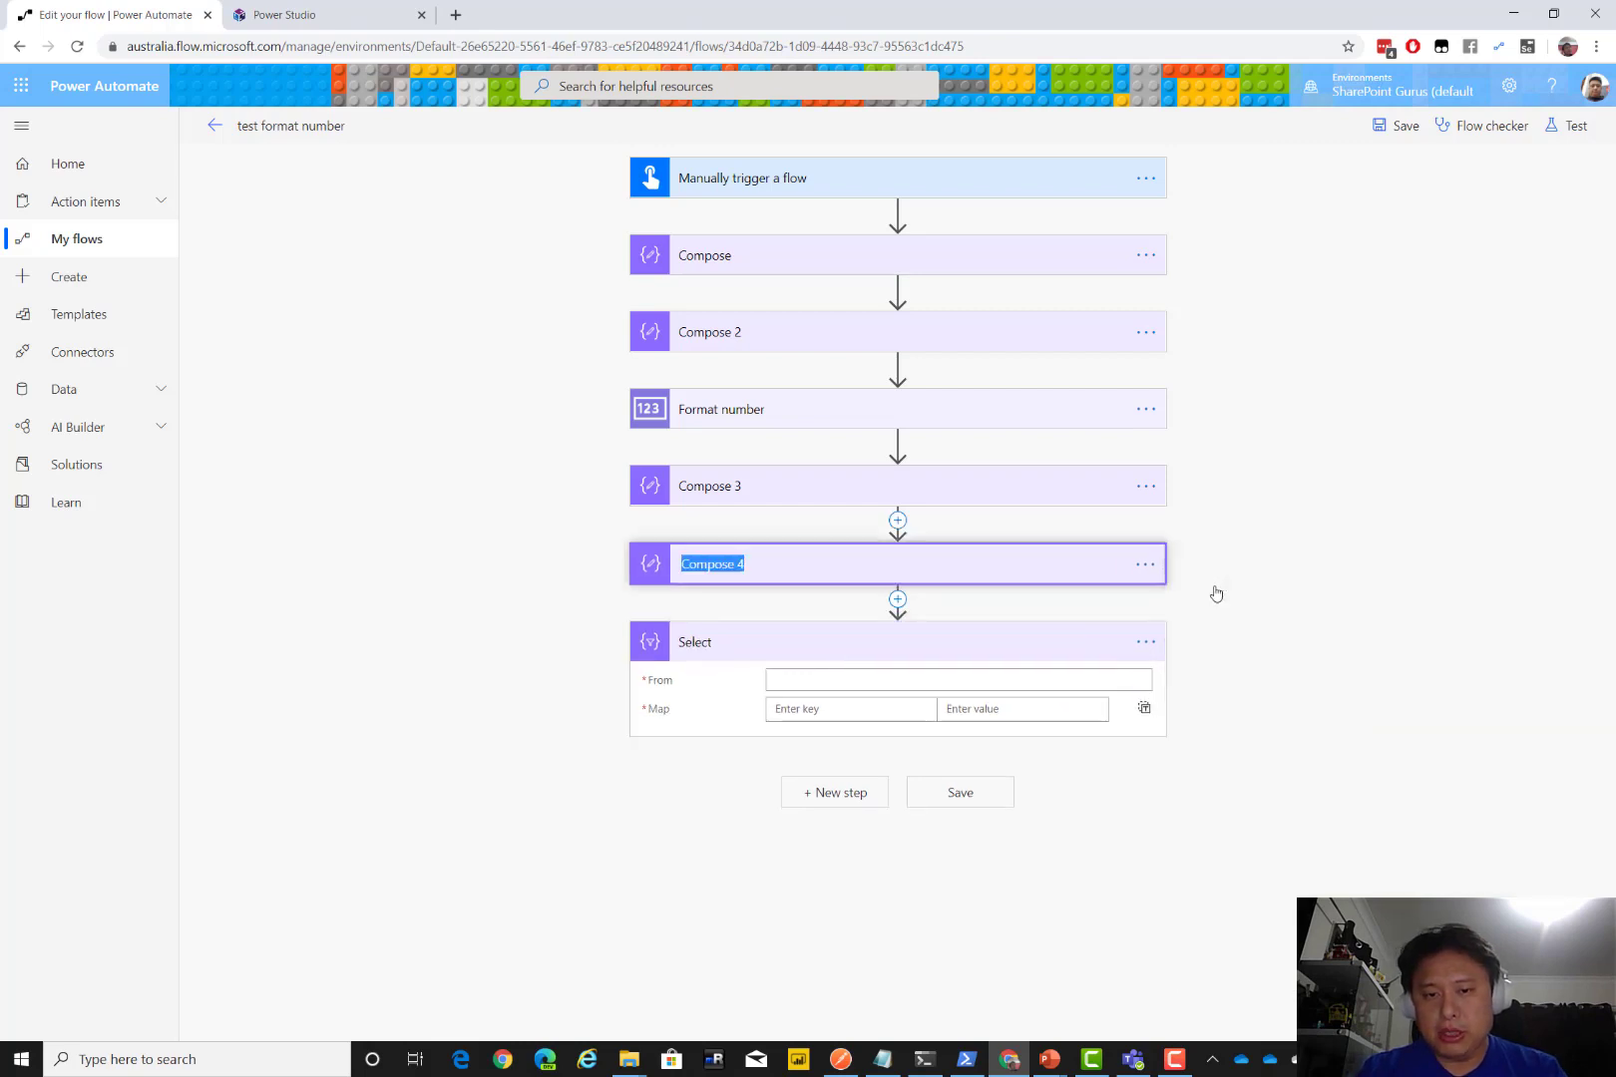
key(End)
text(rnage)
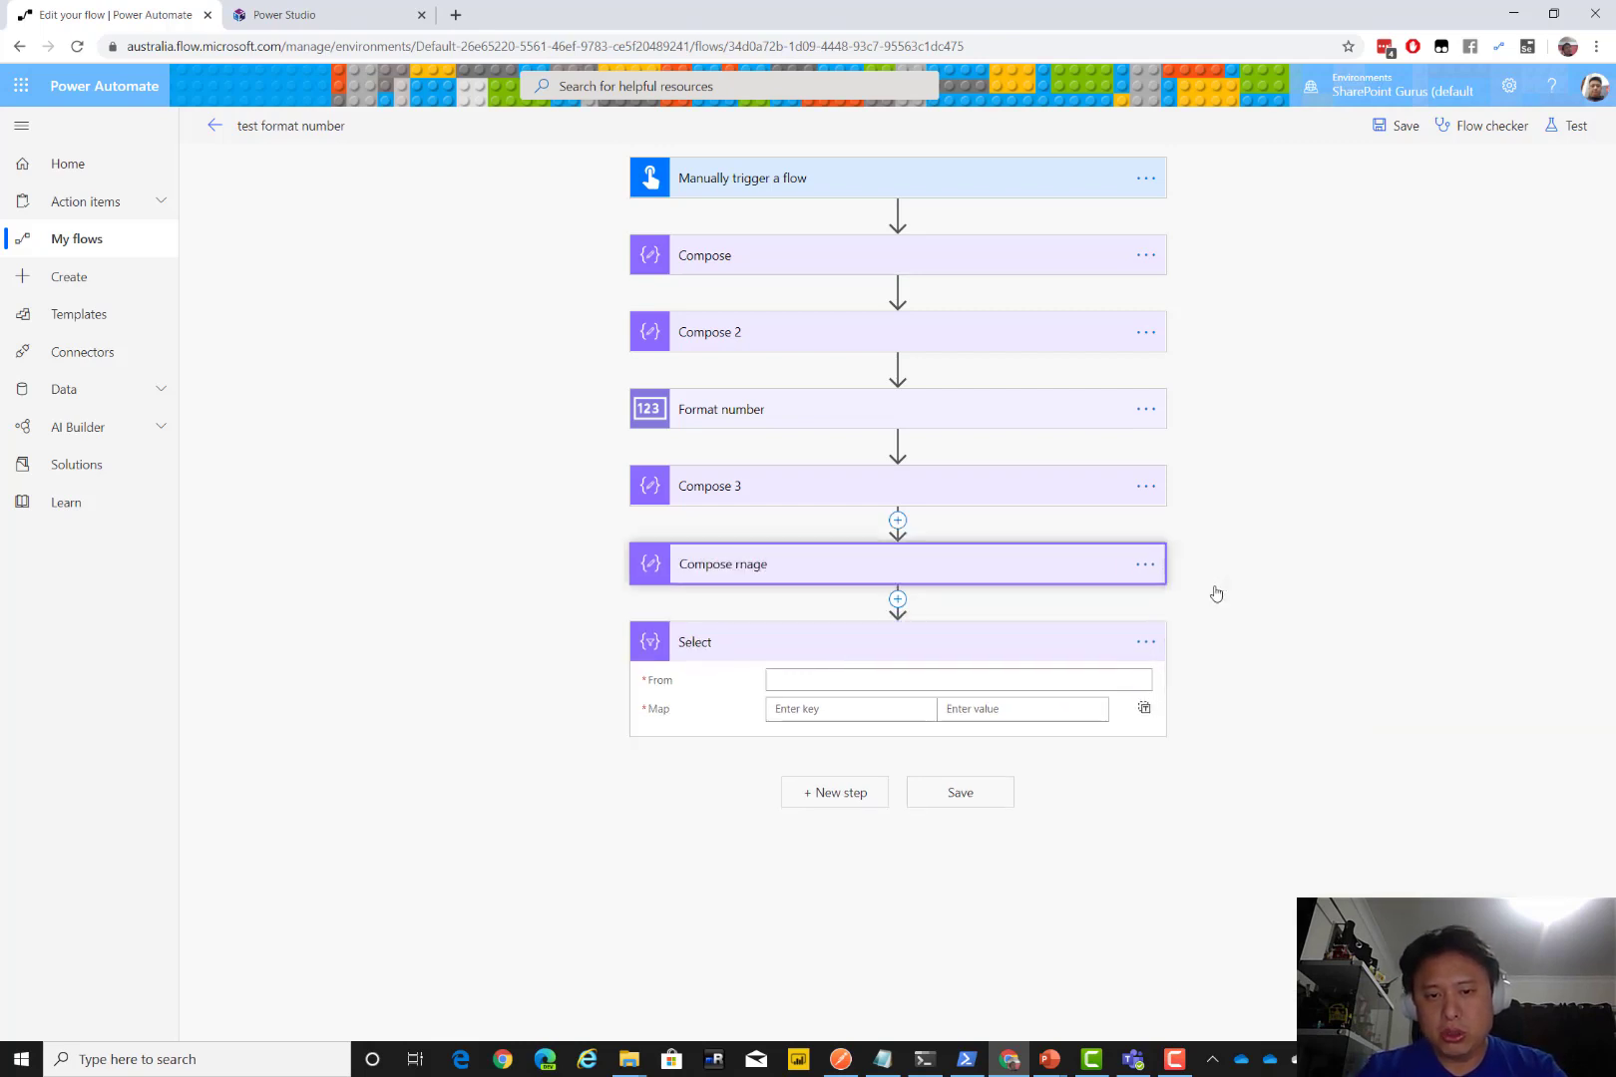
click(1145, 564)
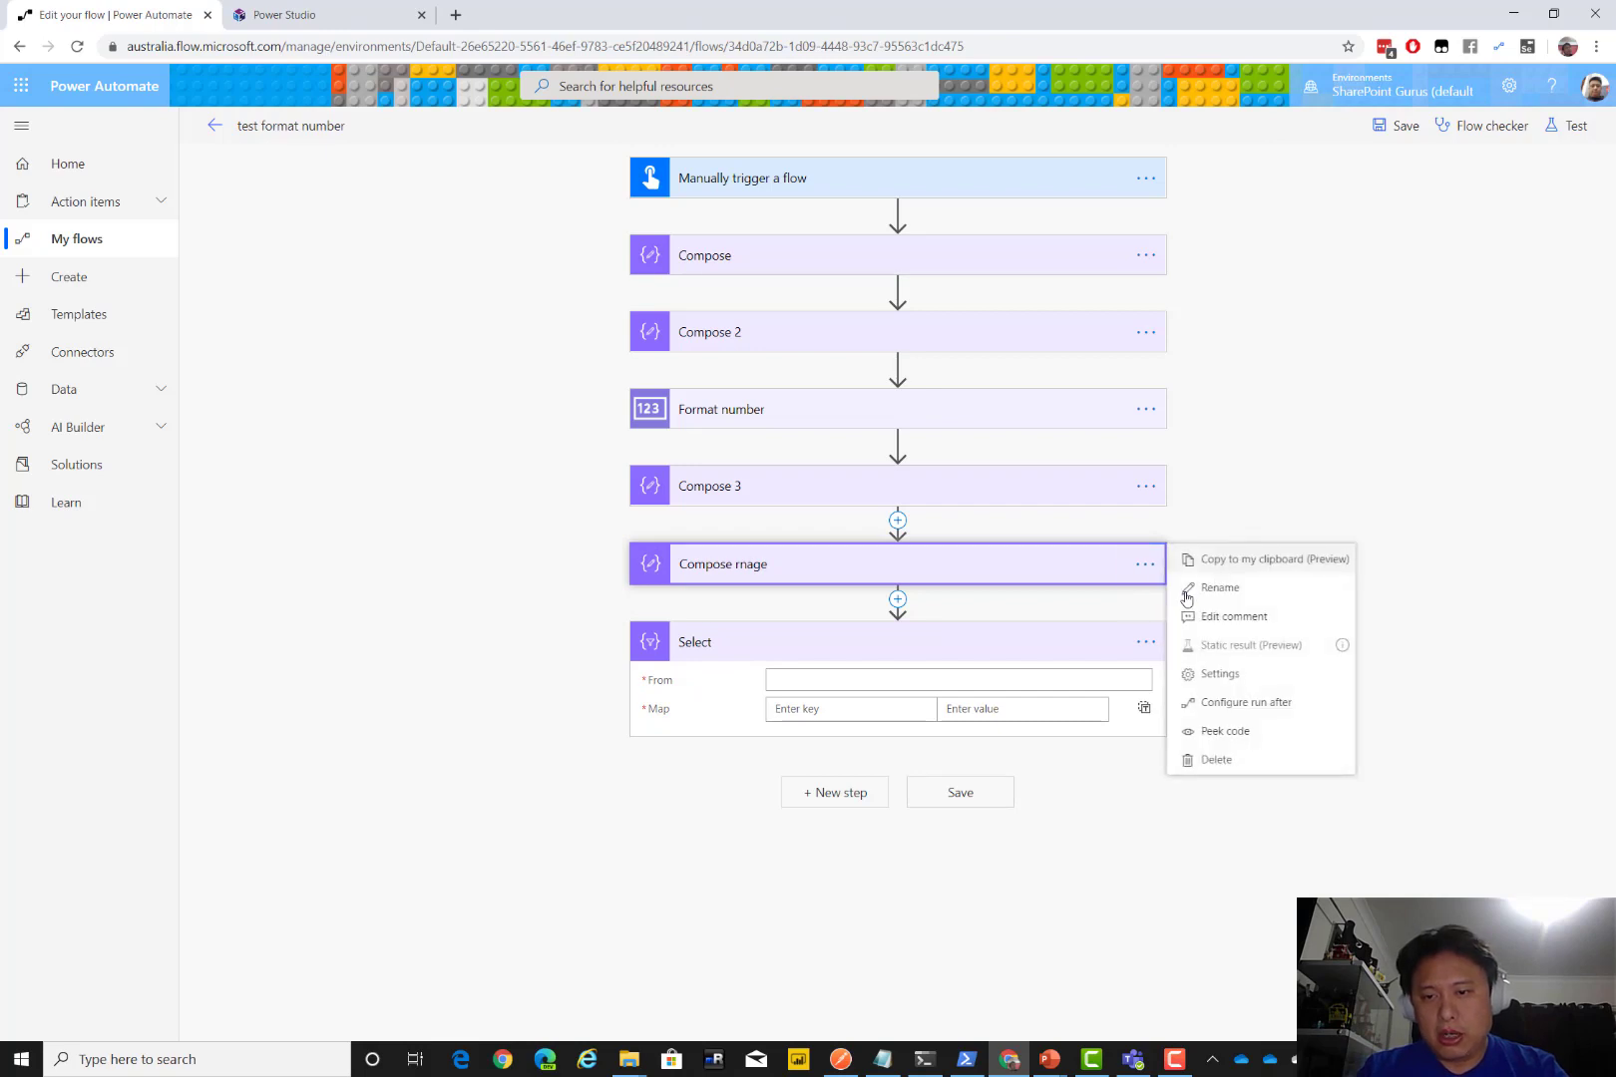
click(1195, 594)
key(End)
key(ctrl+shift+Left)
text(range)
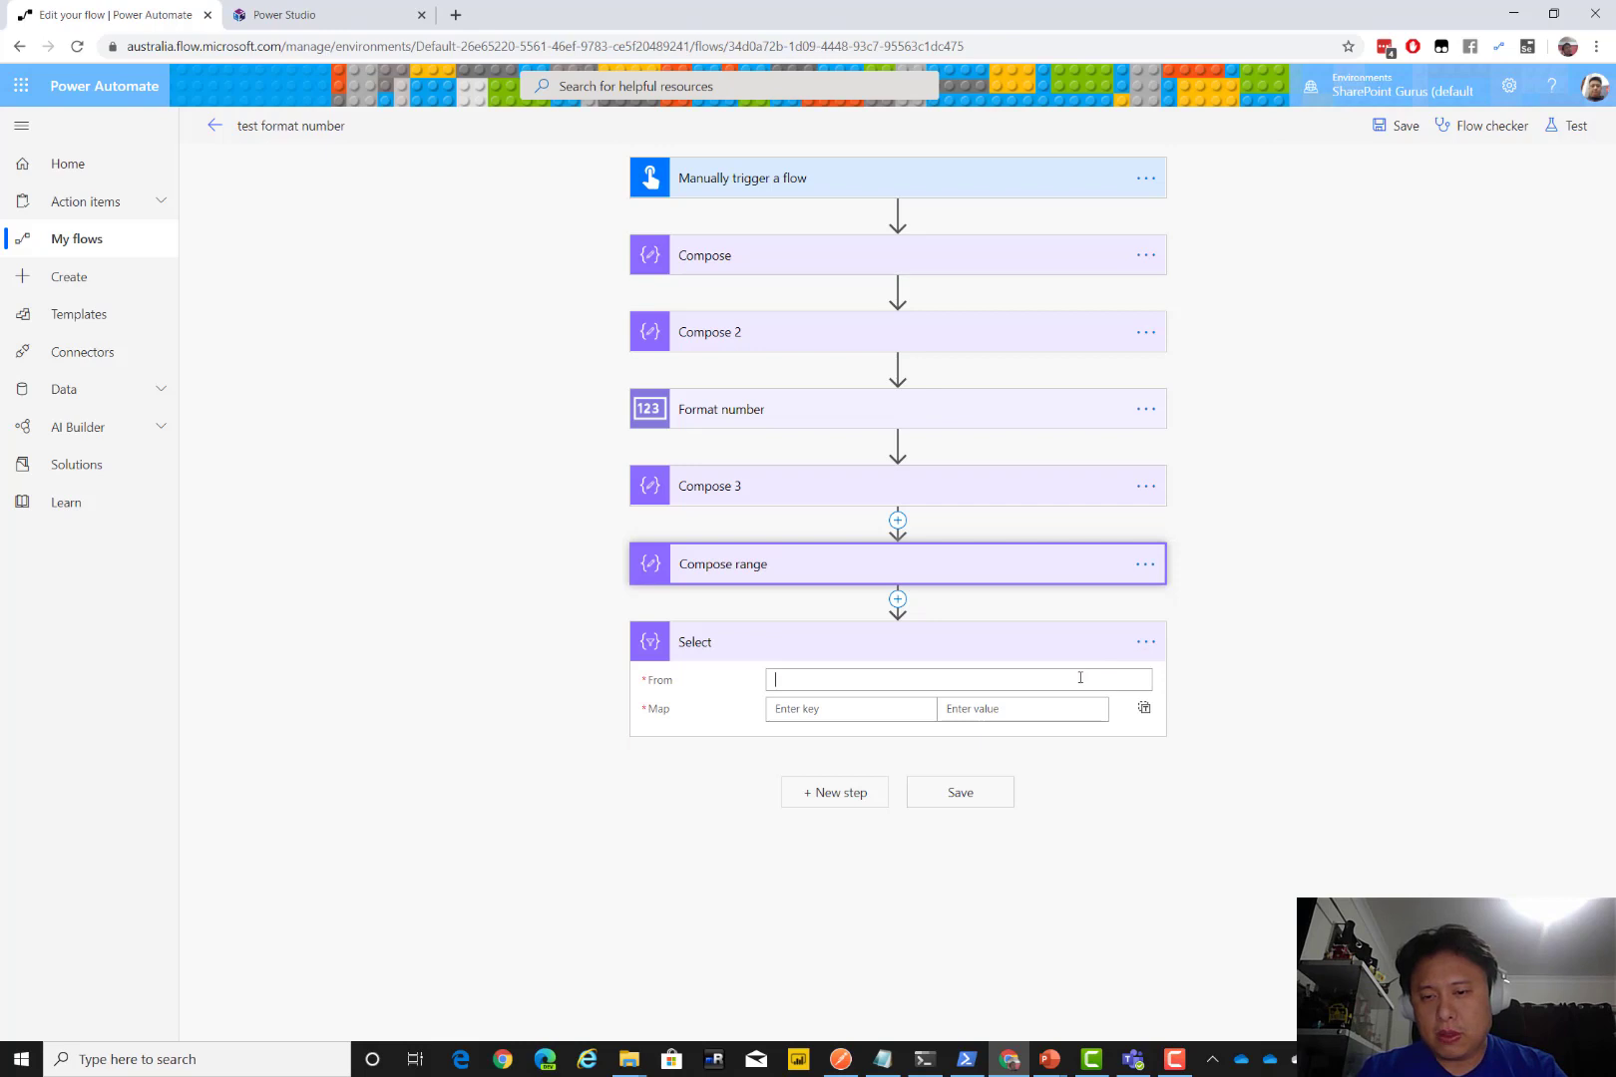
Set the Select action's From to the Compose range outputs and enter number as the first map key
click(1259, 709)
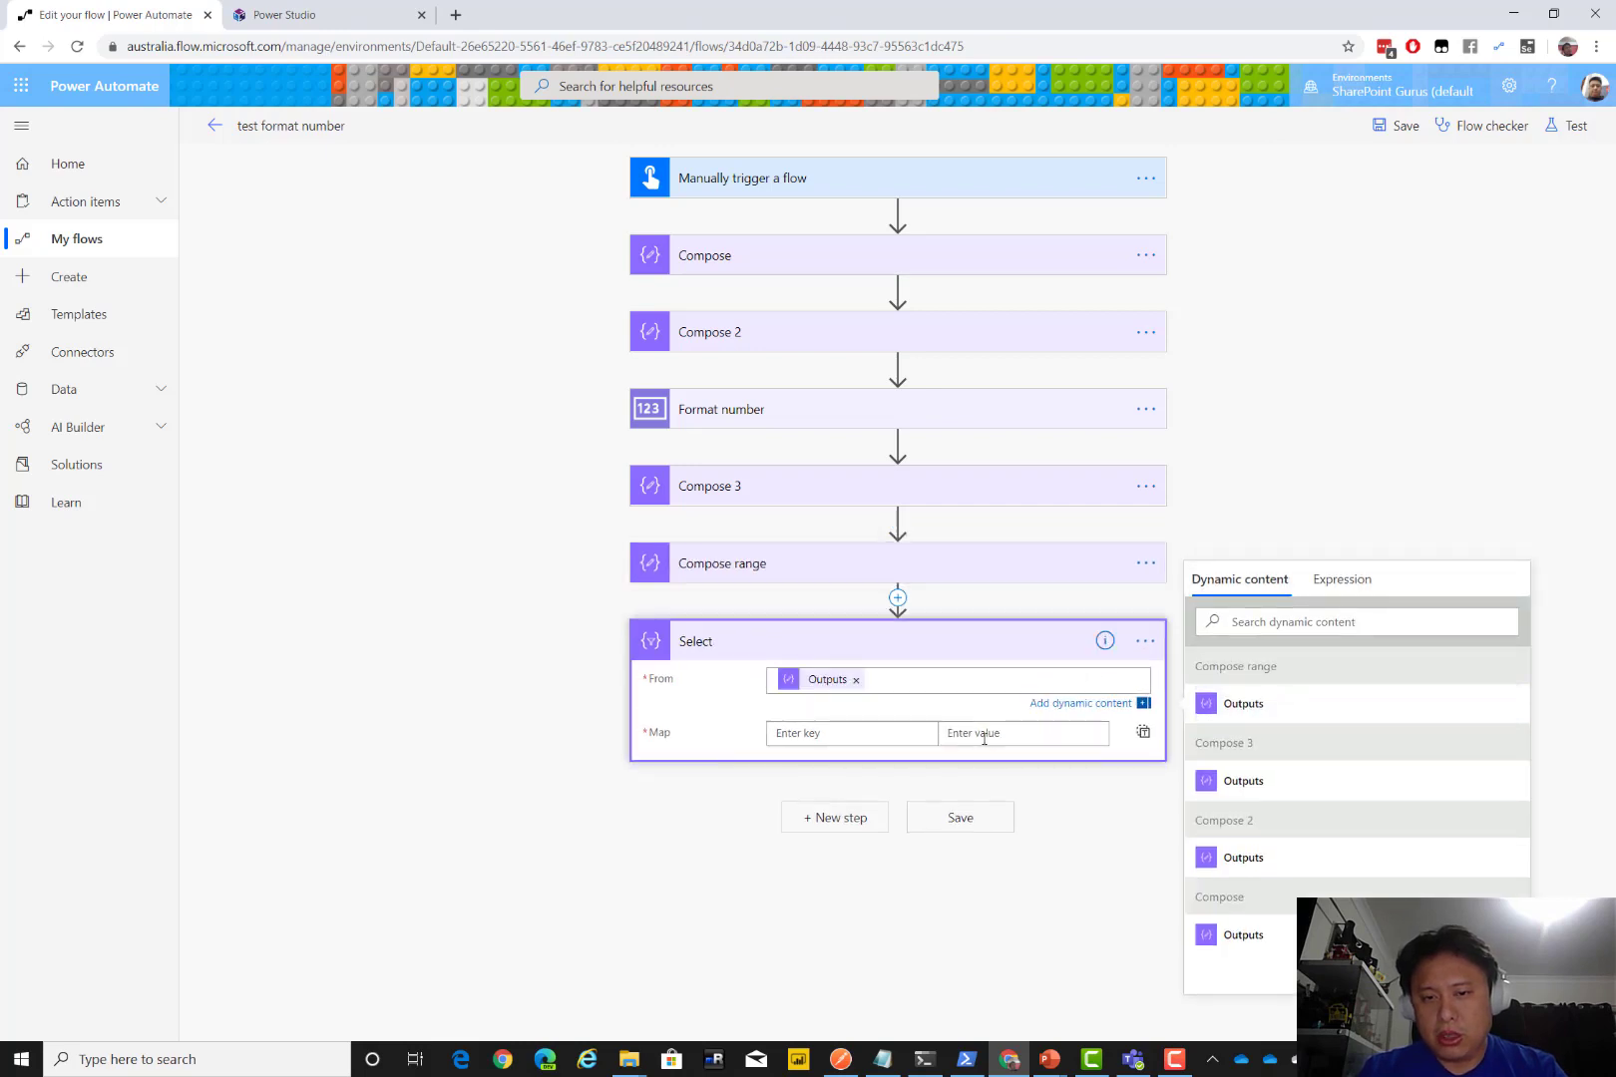
click(984, 735)
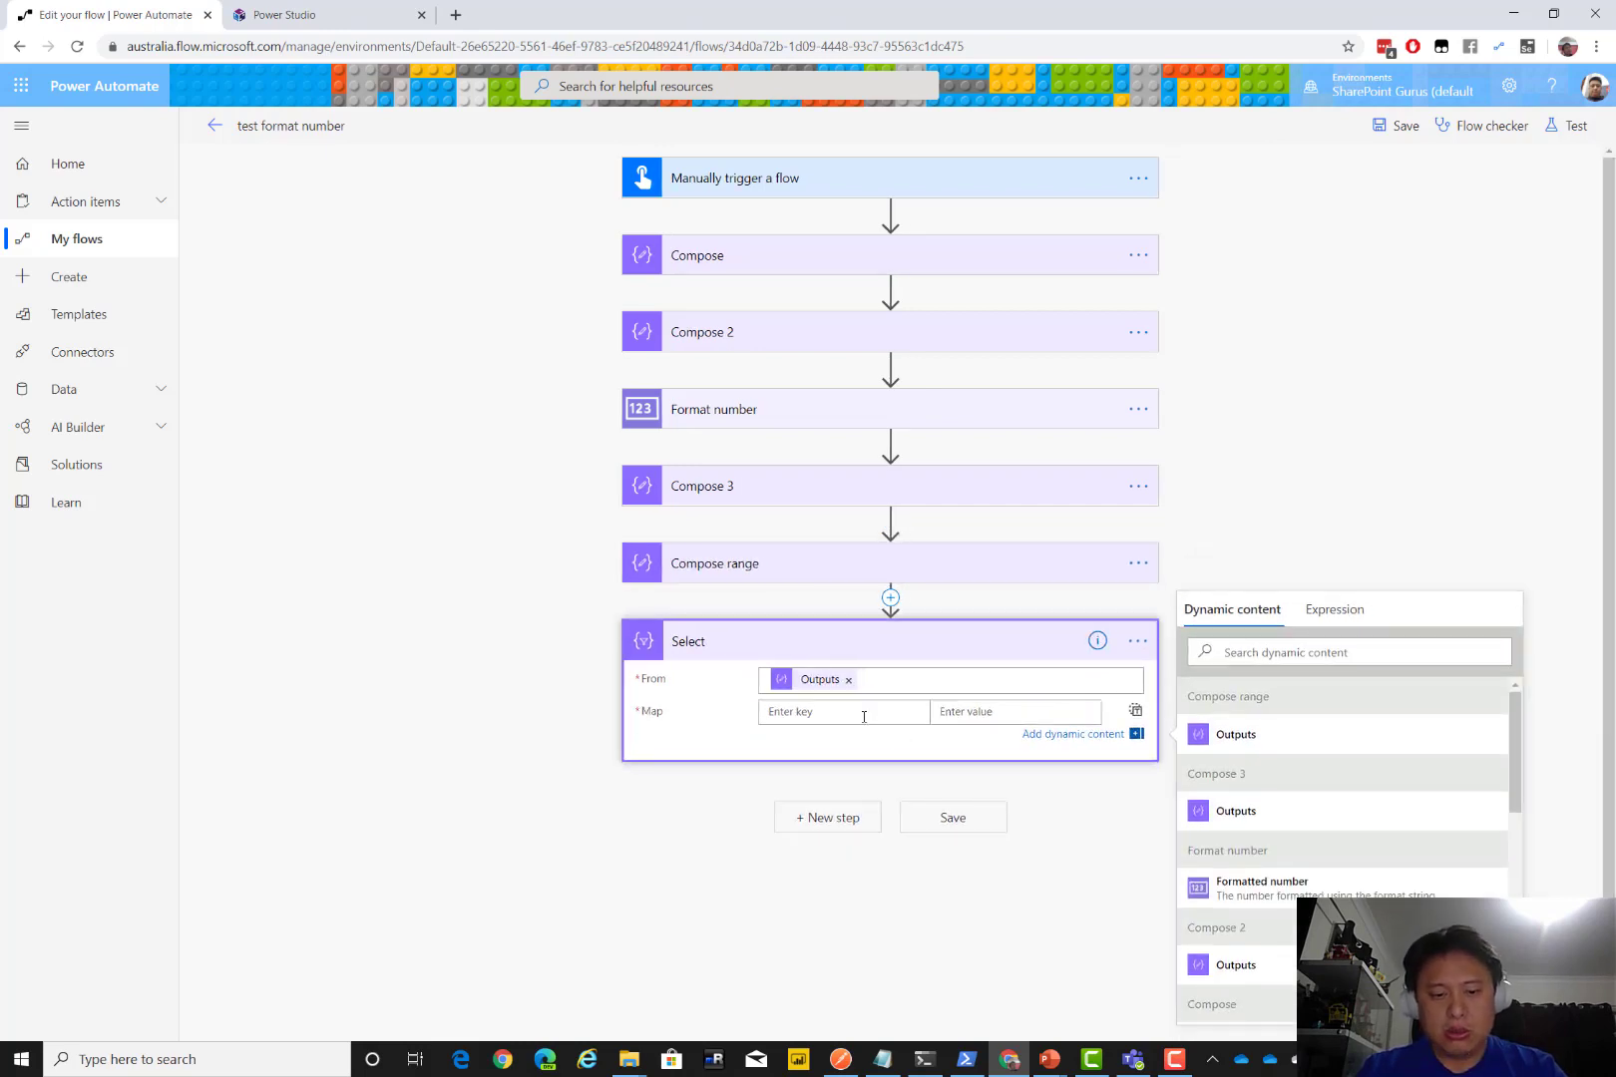
text(r)
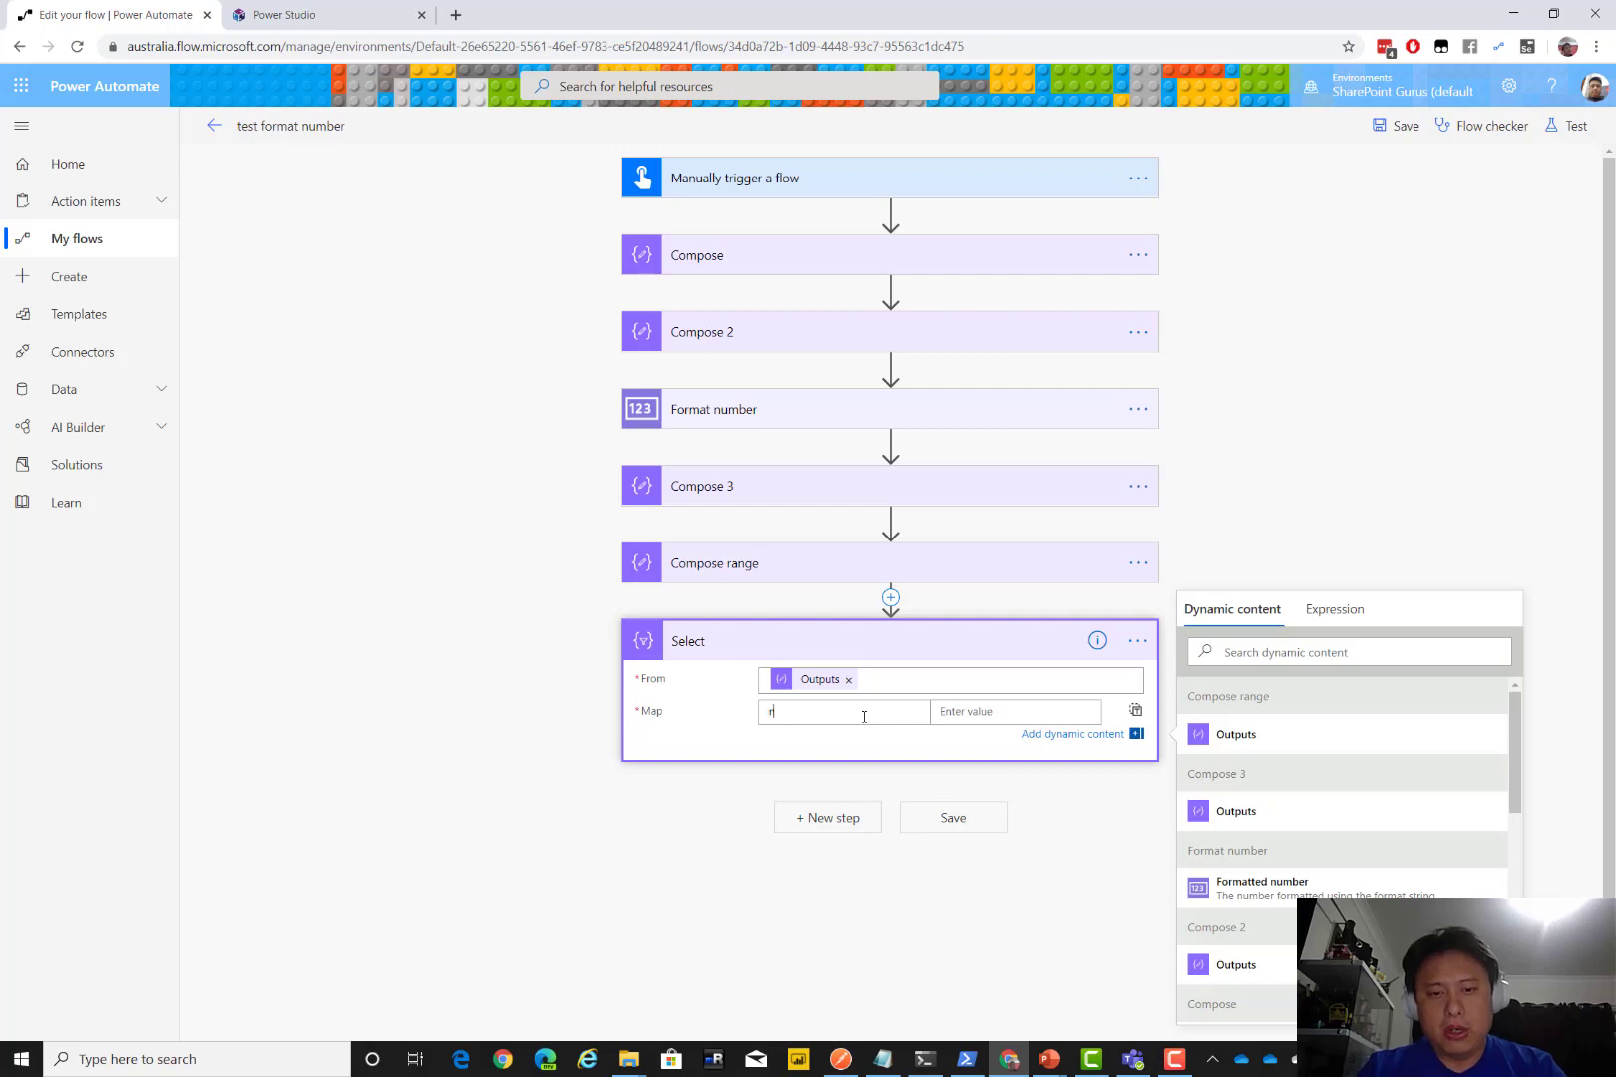
Set the value of the number key in the Select map to the expression item()
click(959, 711)
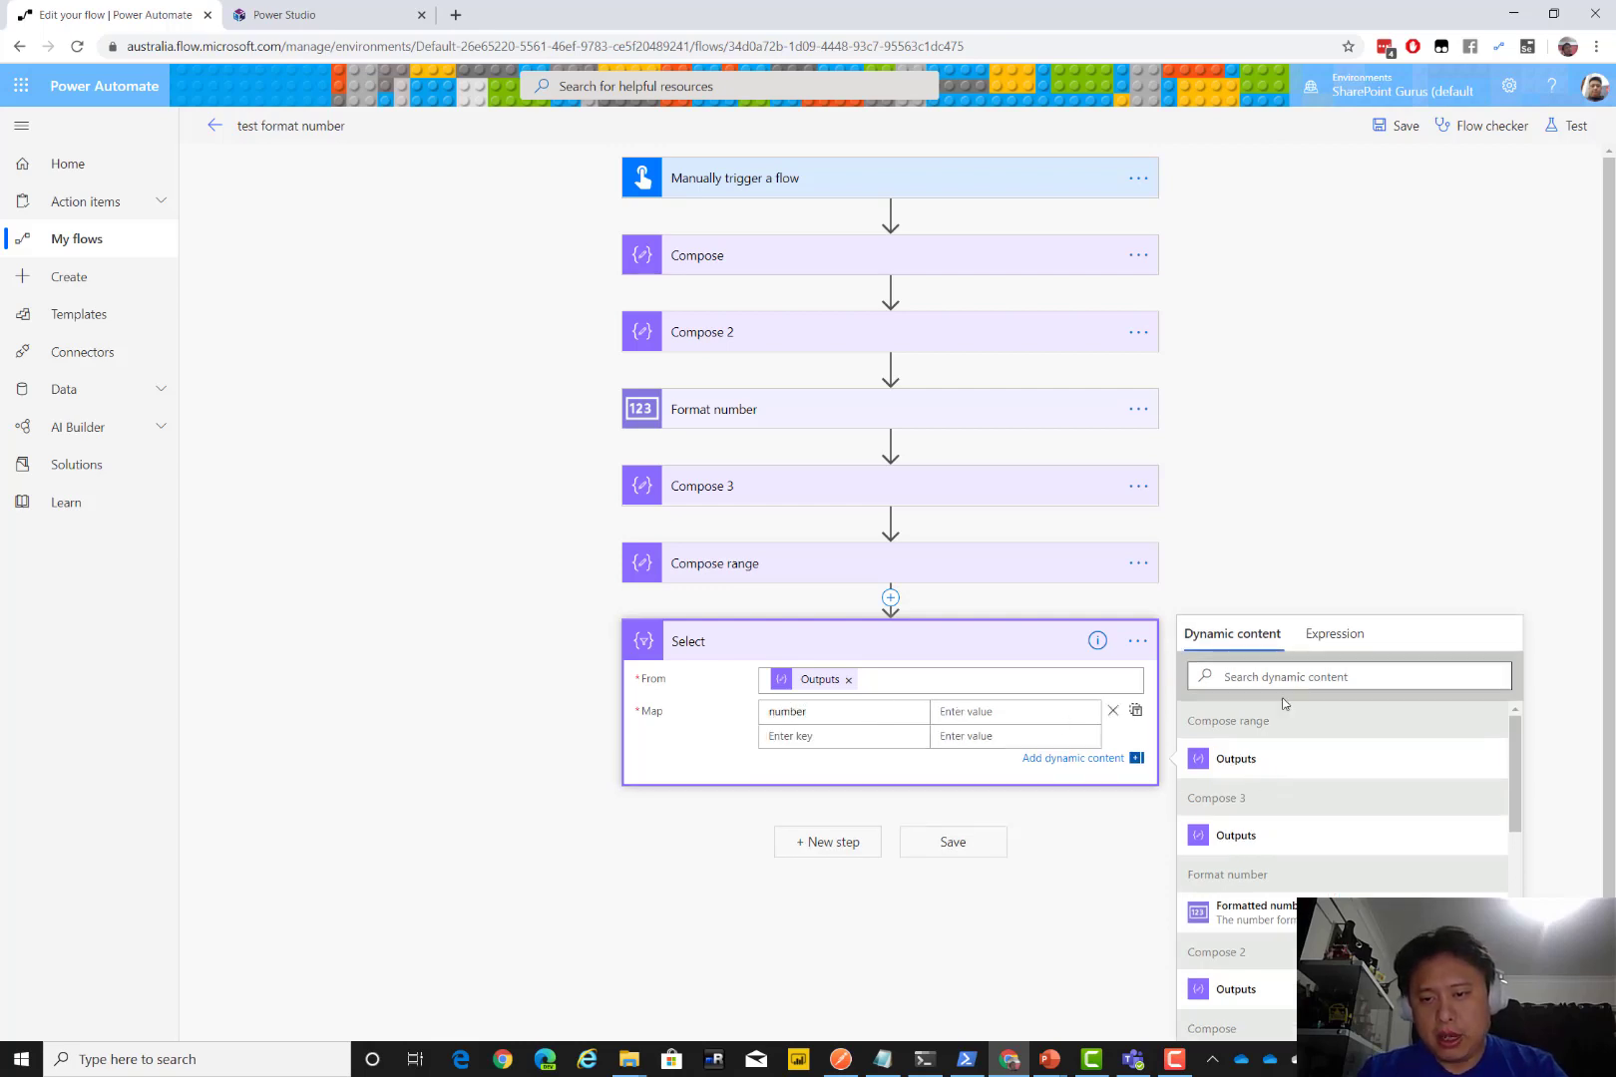
scroll(1297, 704, down, 6)
scroll(1344, 705, up, 6)
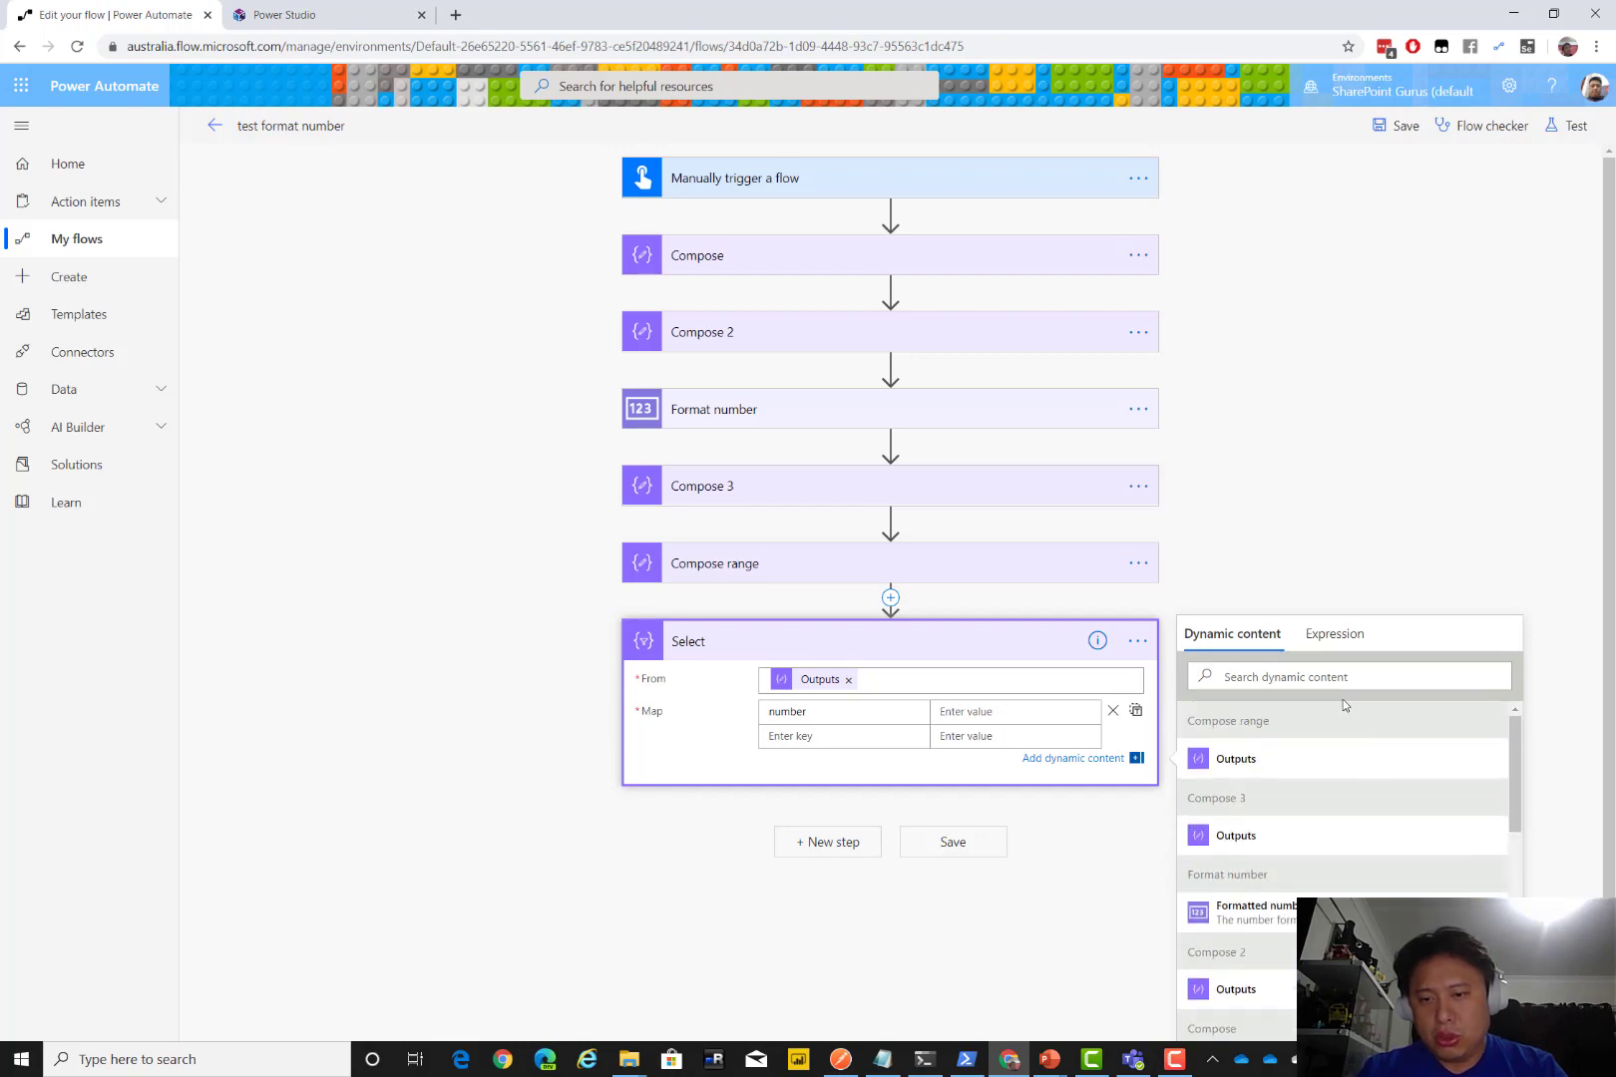
click(1325, 635)
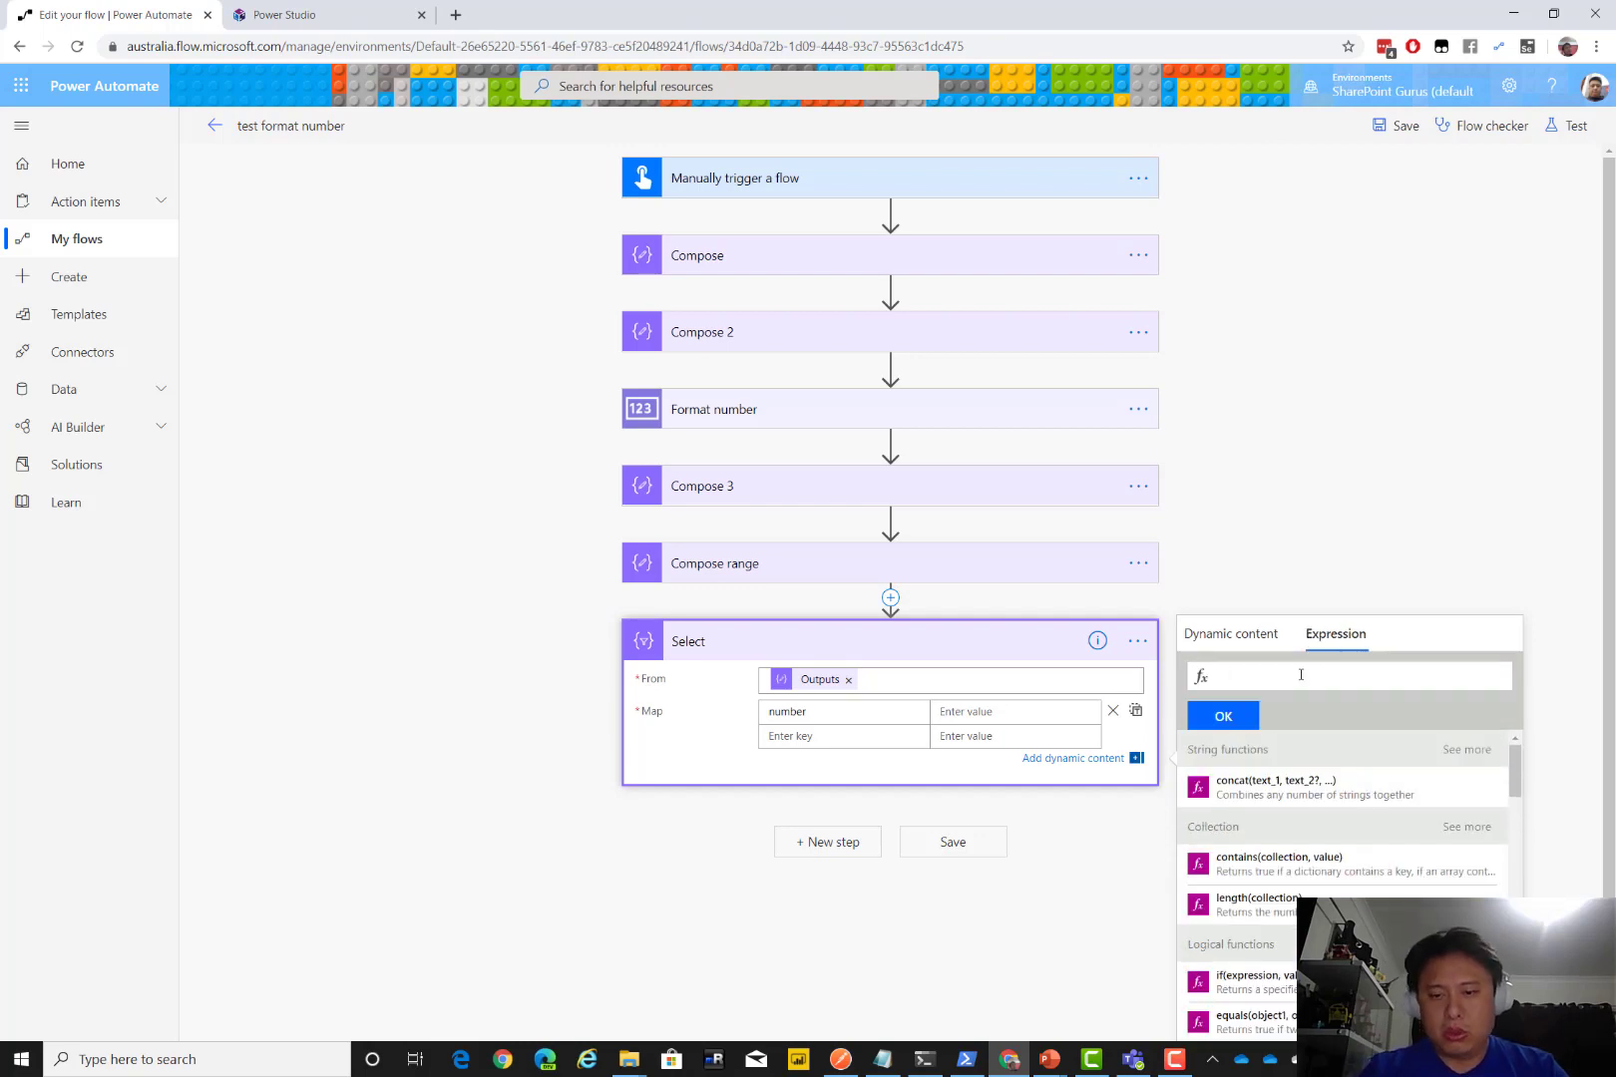
text(item())
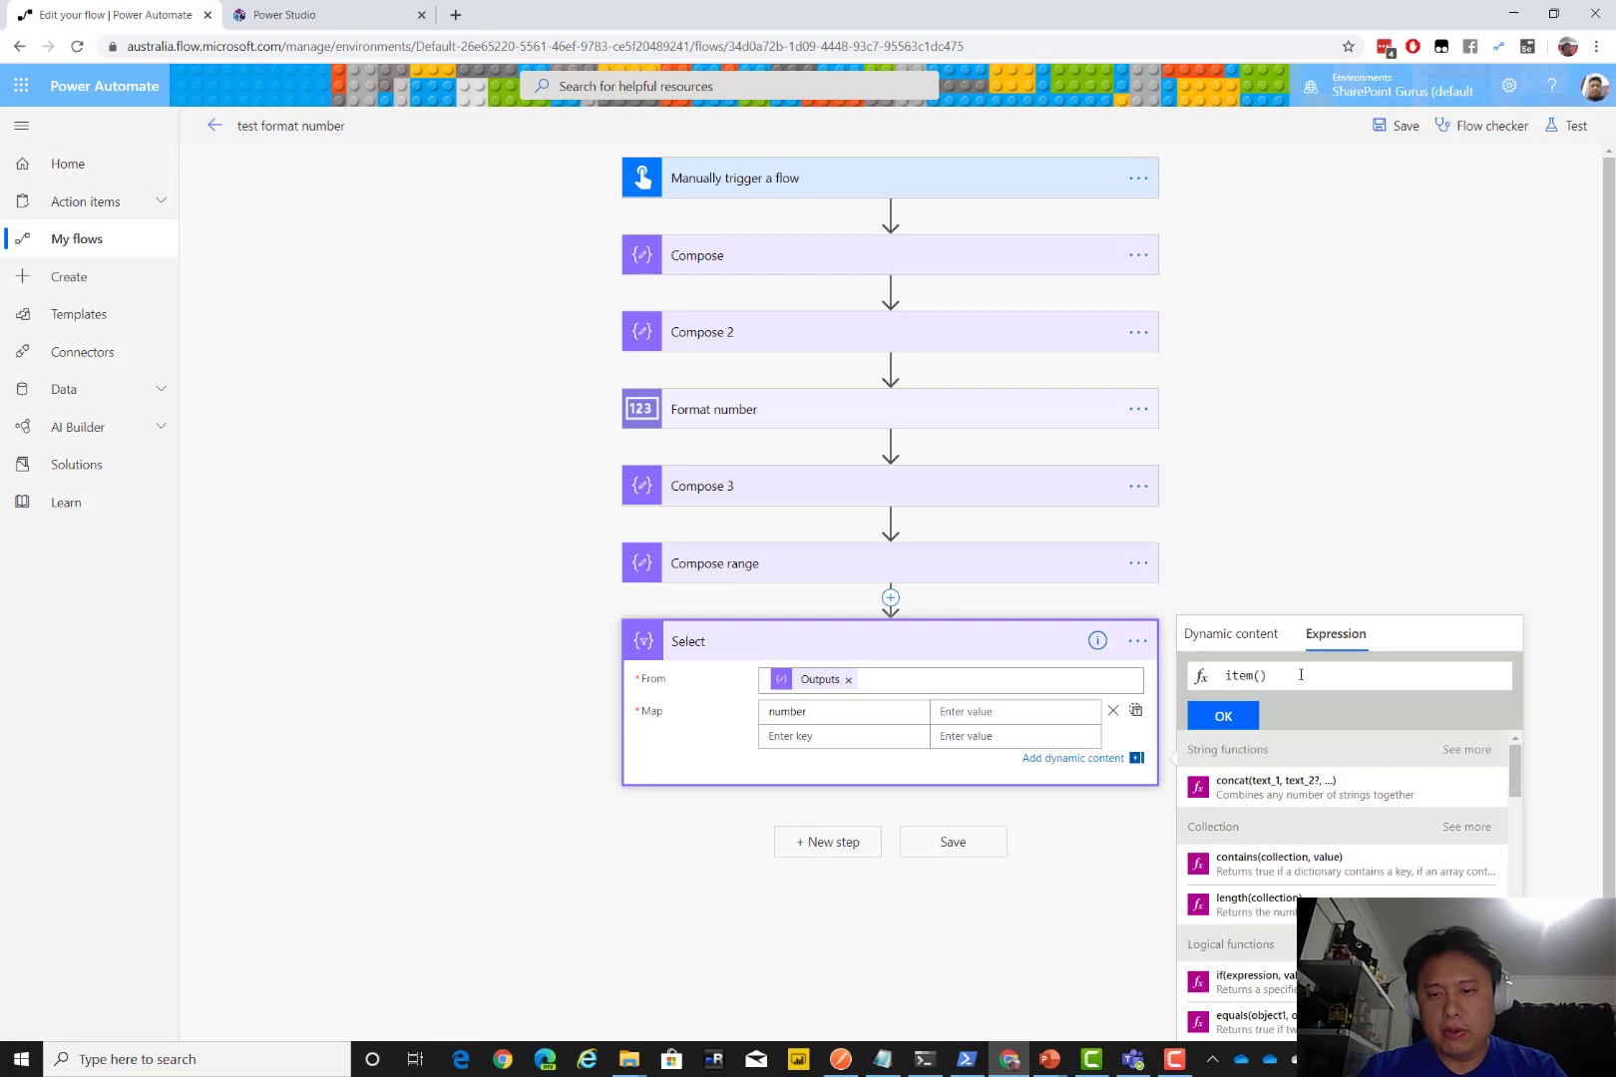
click(1221, 715)
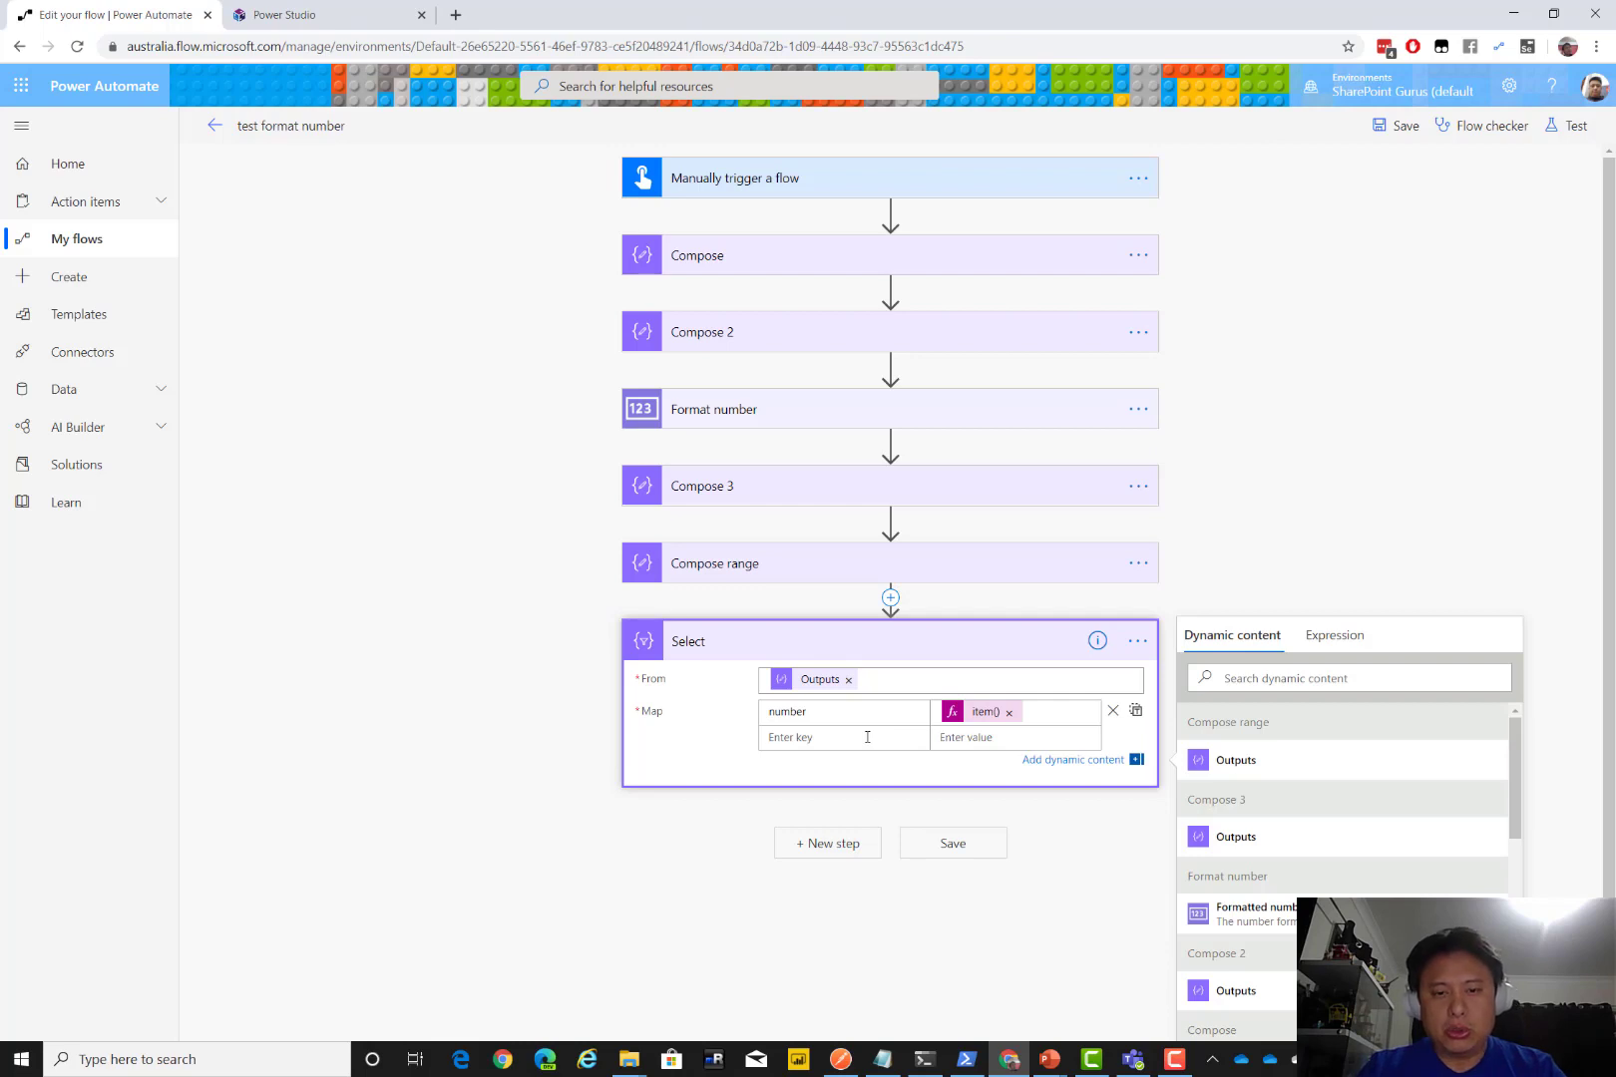
Peek at the code of Compose 3 and copy its inputs text containing the formatNumber expressions
click(691, 486)
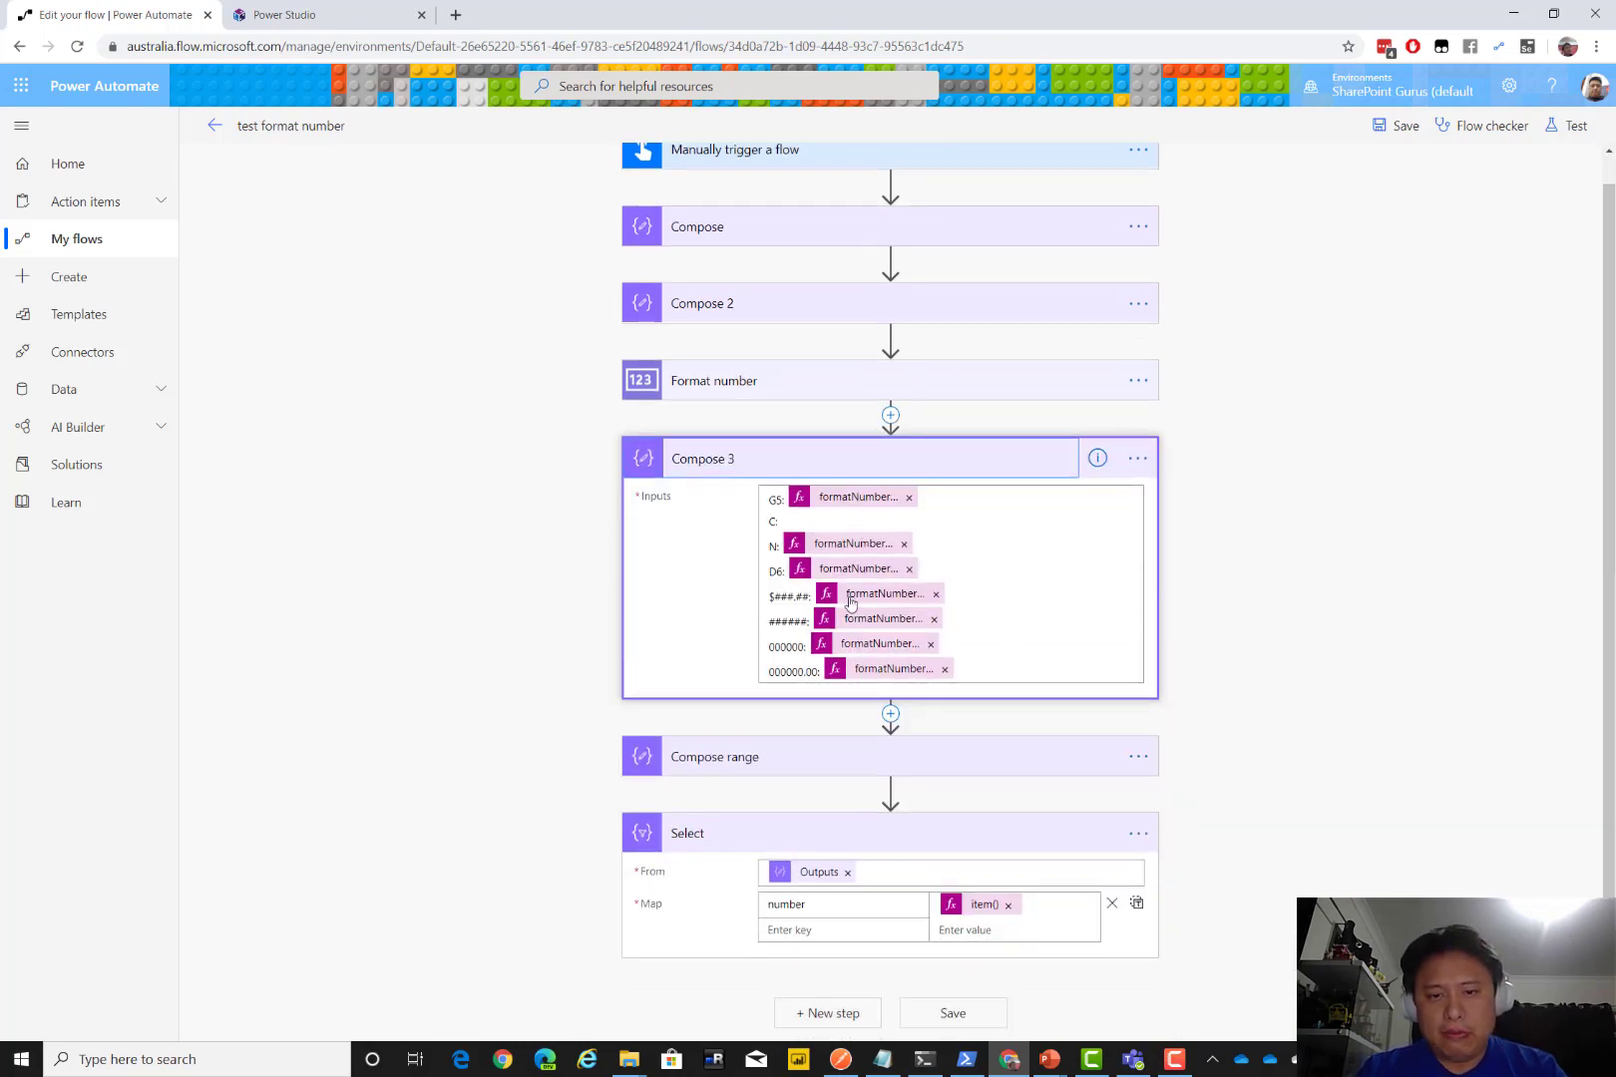
click(1138, 459)
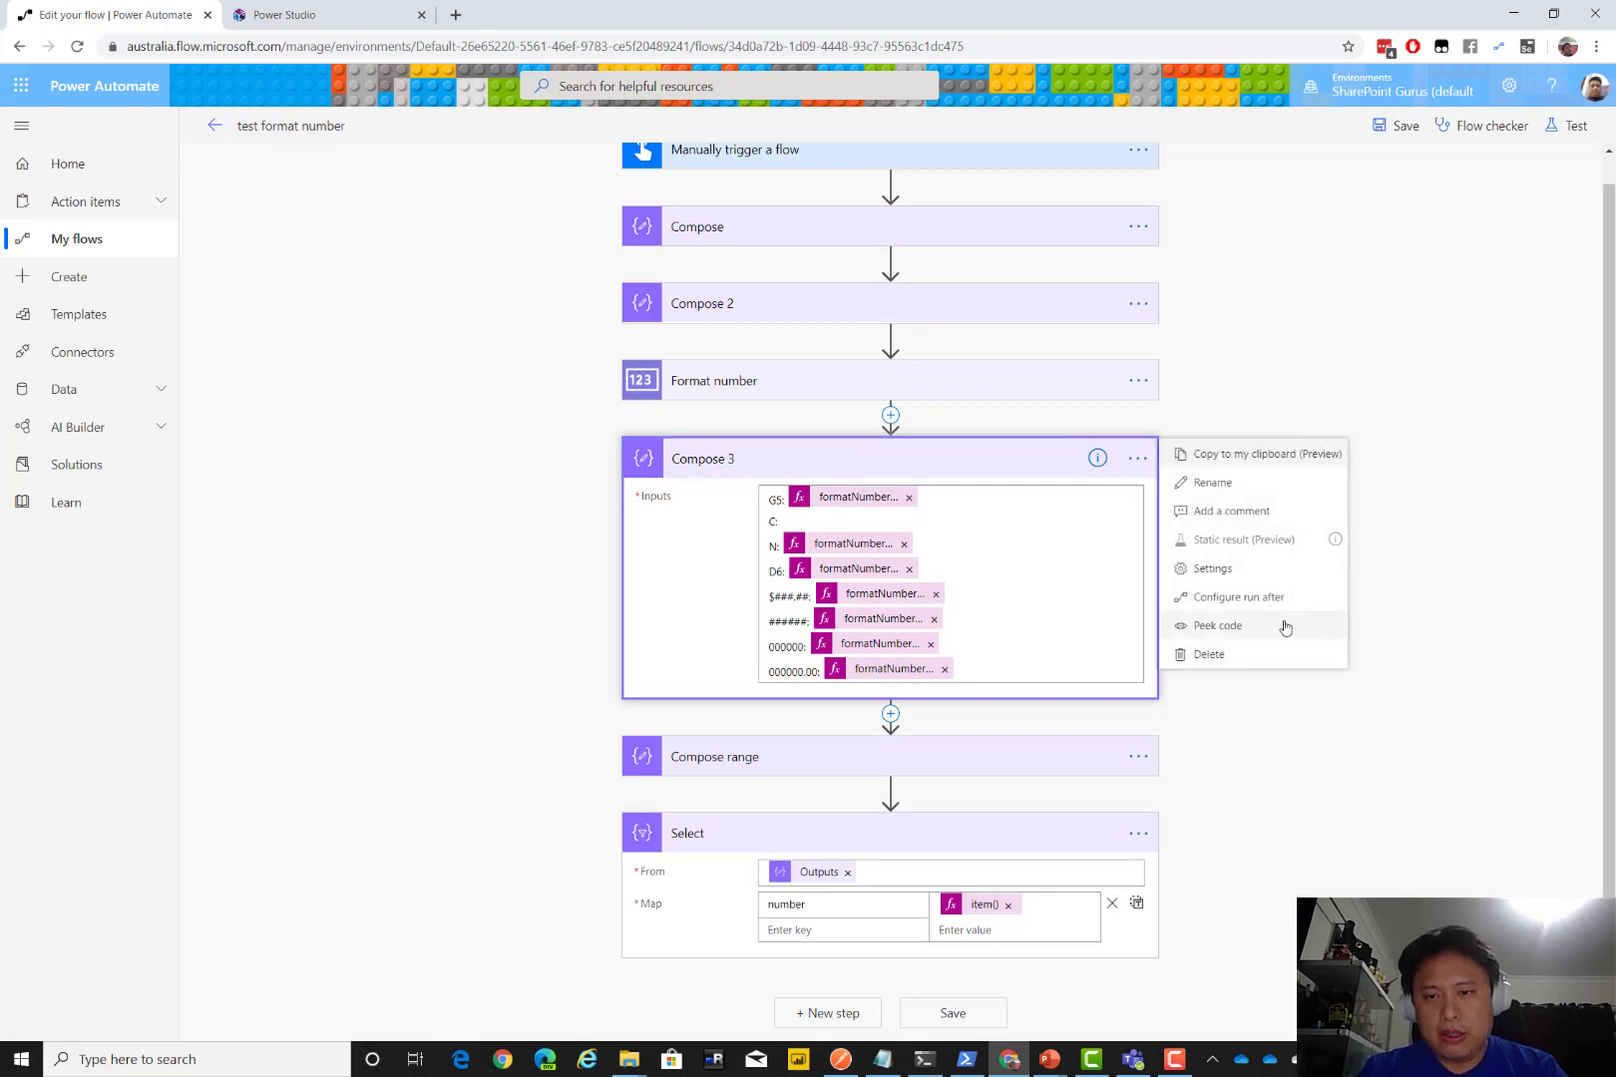
click(1253, 624)
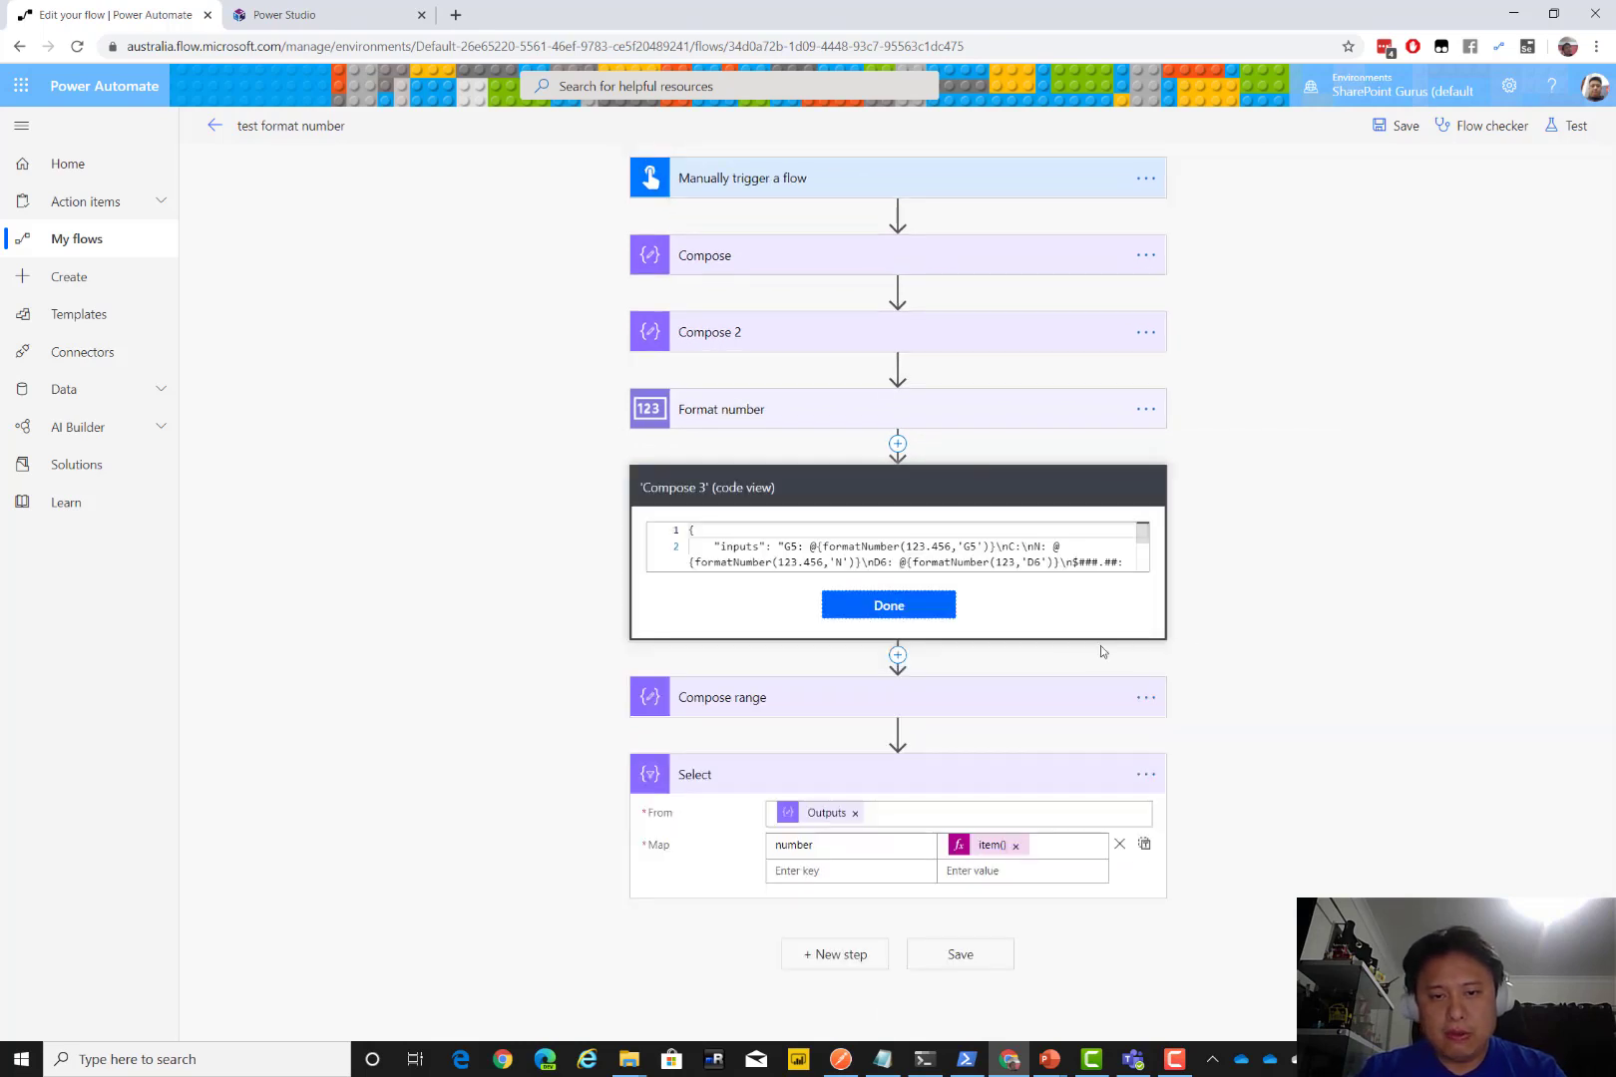
scroll(1085, 557, down, 2)
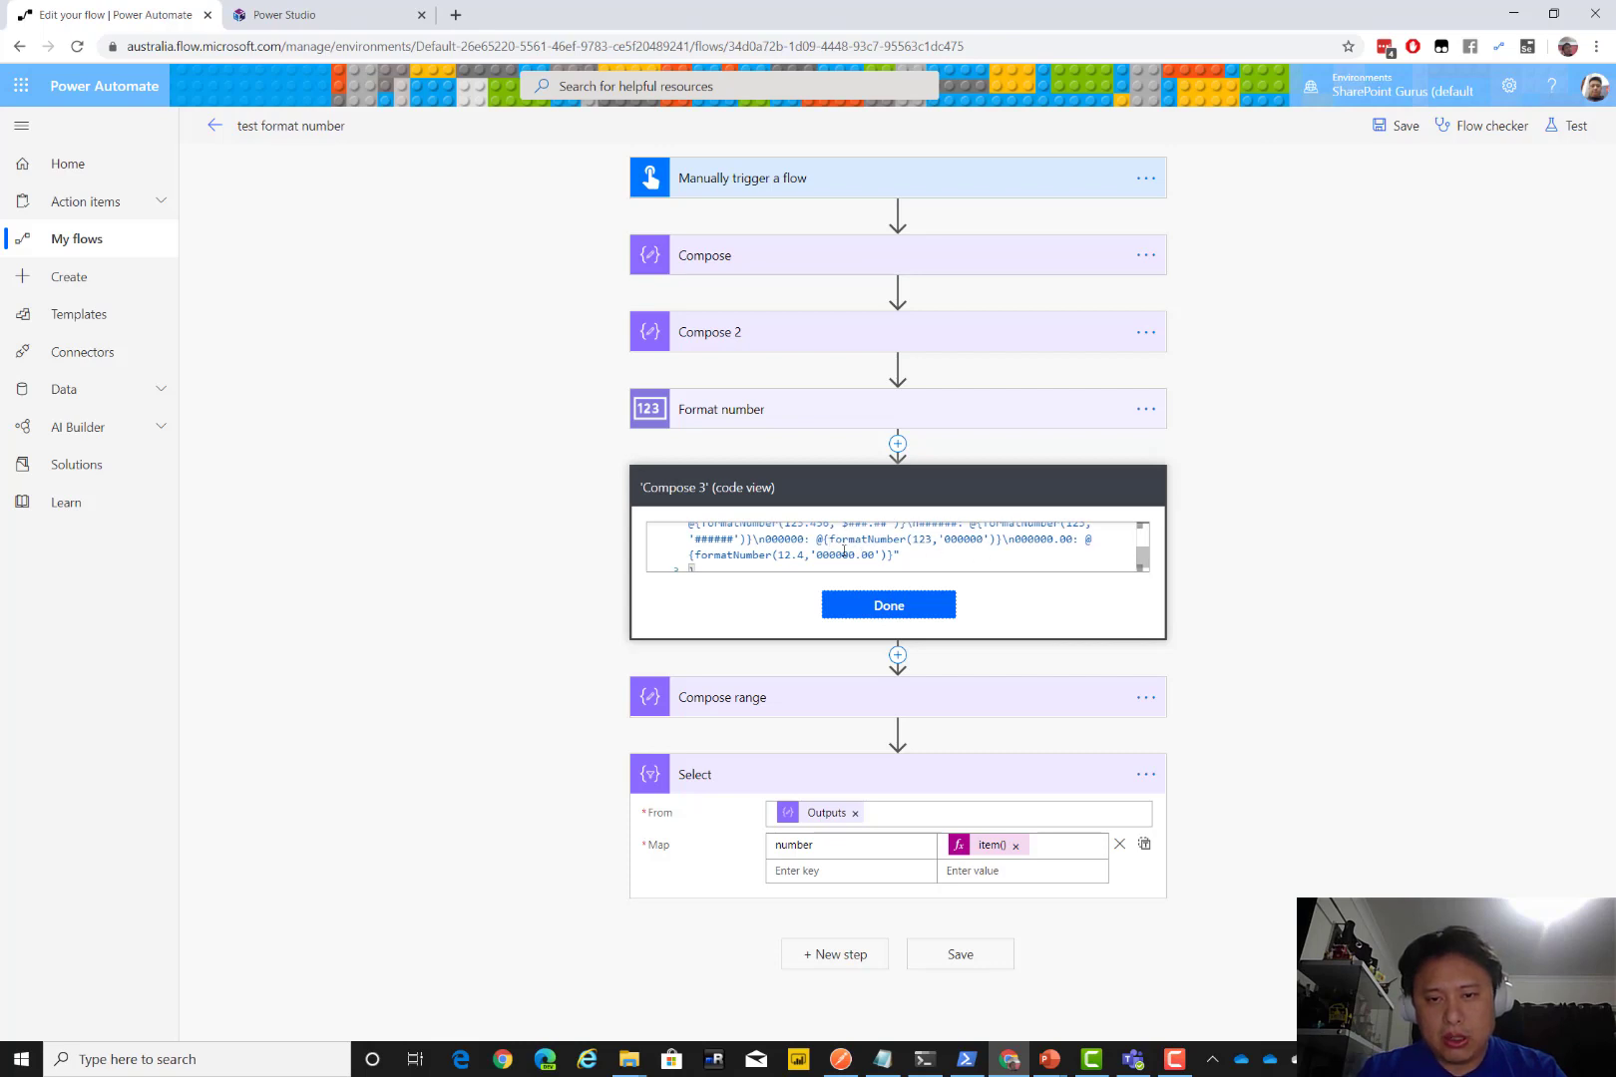
drag(902, 564, 781, 545)
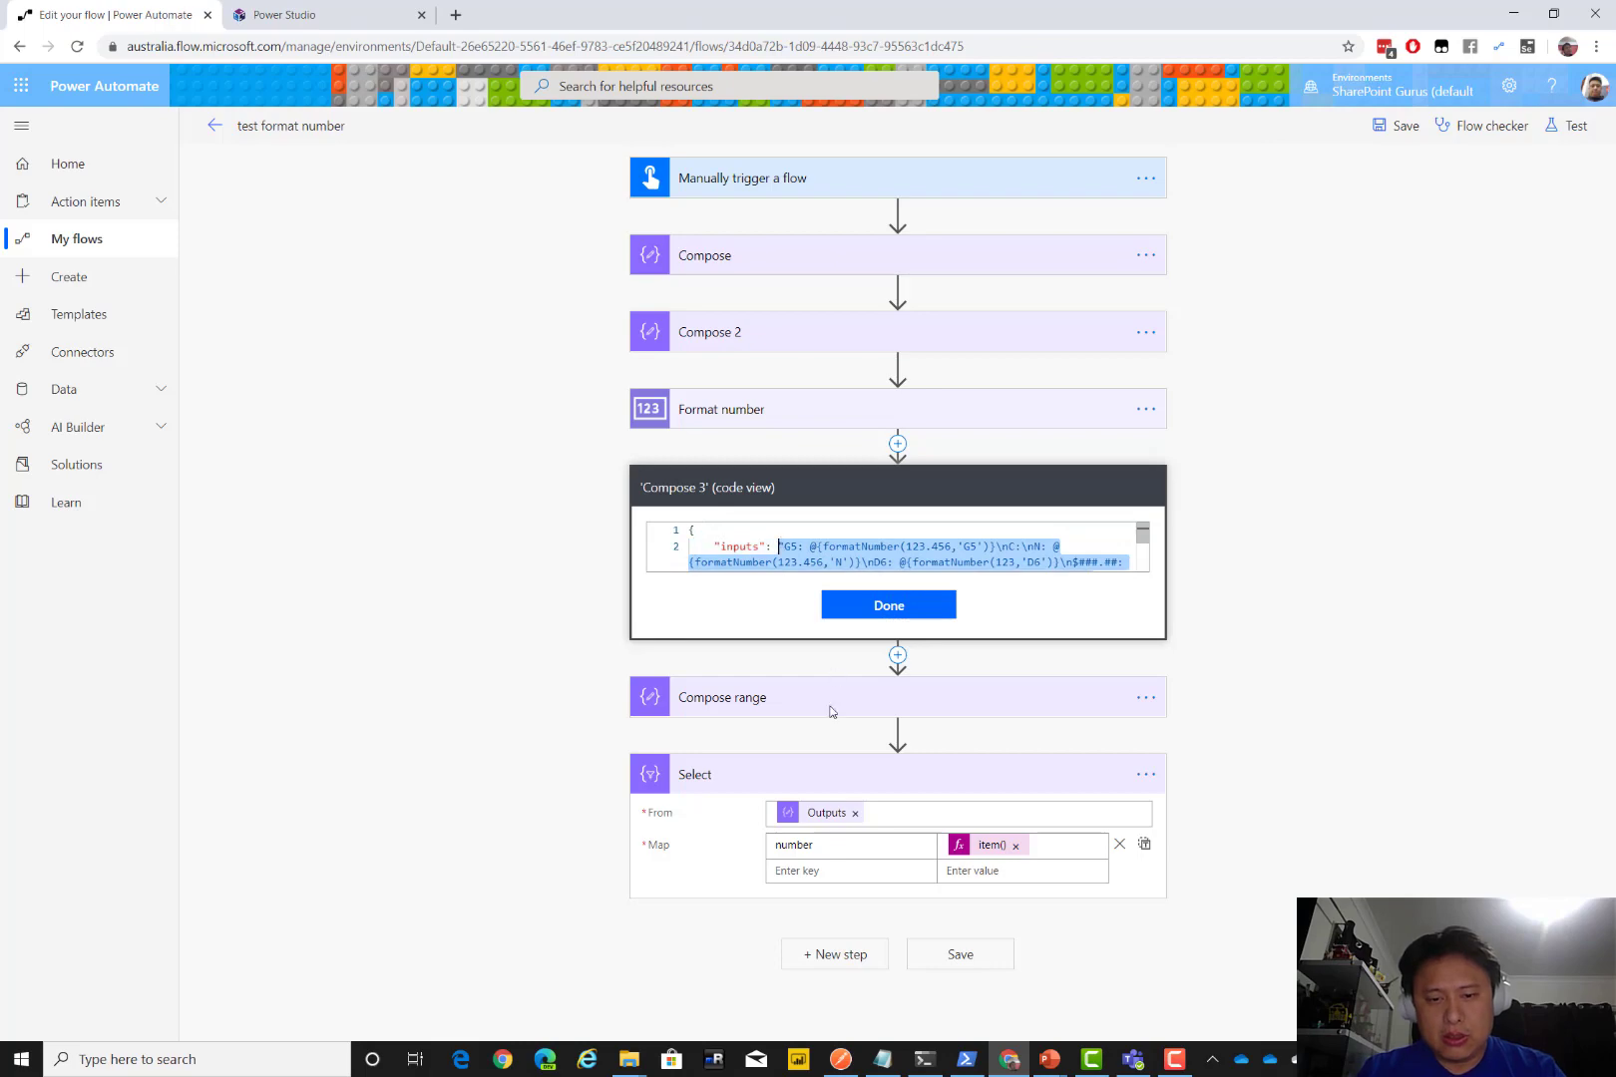
Switch to Notepad and paste the copied Compose 3 inputs text a few lines below formatNumber(123.456,'N2','en-AU')
click(882, 1059)
click(1304, 739)
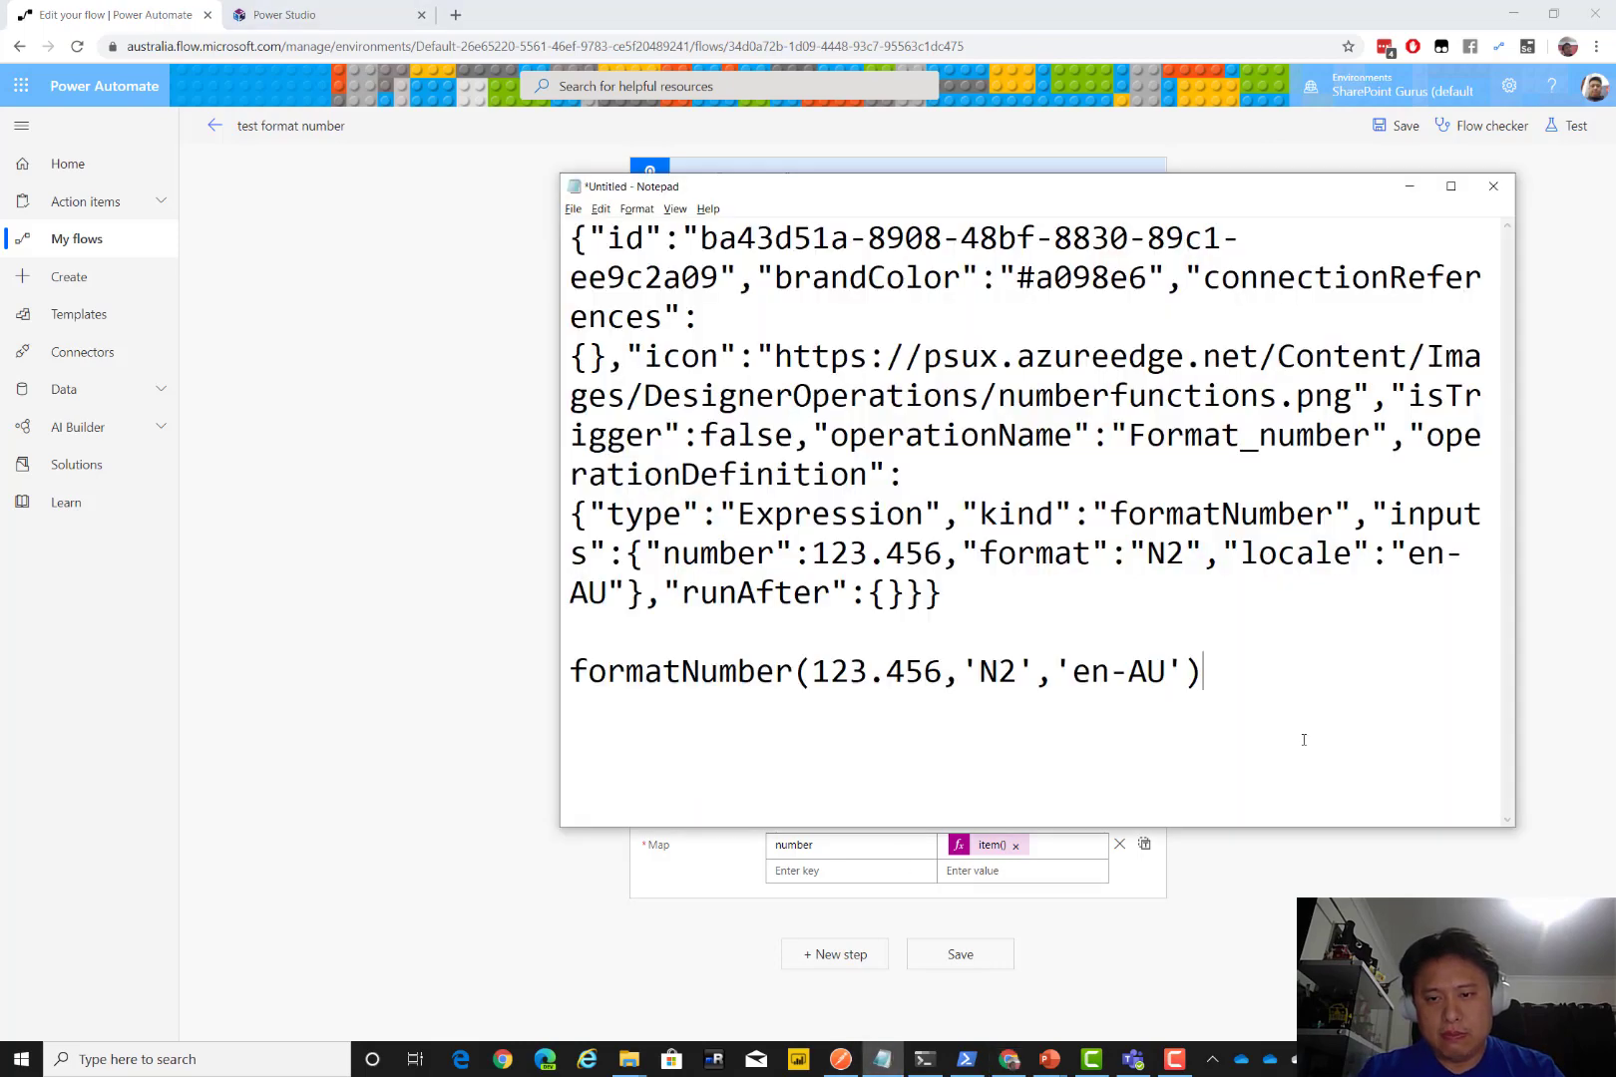
key(Return)
key(Return)
key(Return)
text("G5: @{formatNumber(123.456,'G5')}\nC:\nN: @{formatNumber(123.456,'N')}\nD6: @{formatNumber(123,'D6')}\n$###.##: @{formatNumber(123.456,'$###.##')}\n######: @{formatNumber(123,'######')}\n000000: @{formatNumber(123,'000000')}\n000000.00: @{formatNumber(12.4,'000000.00')}" })
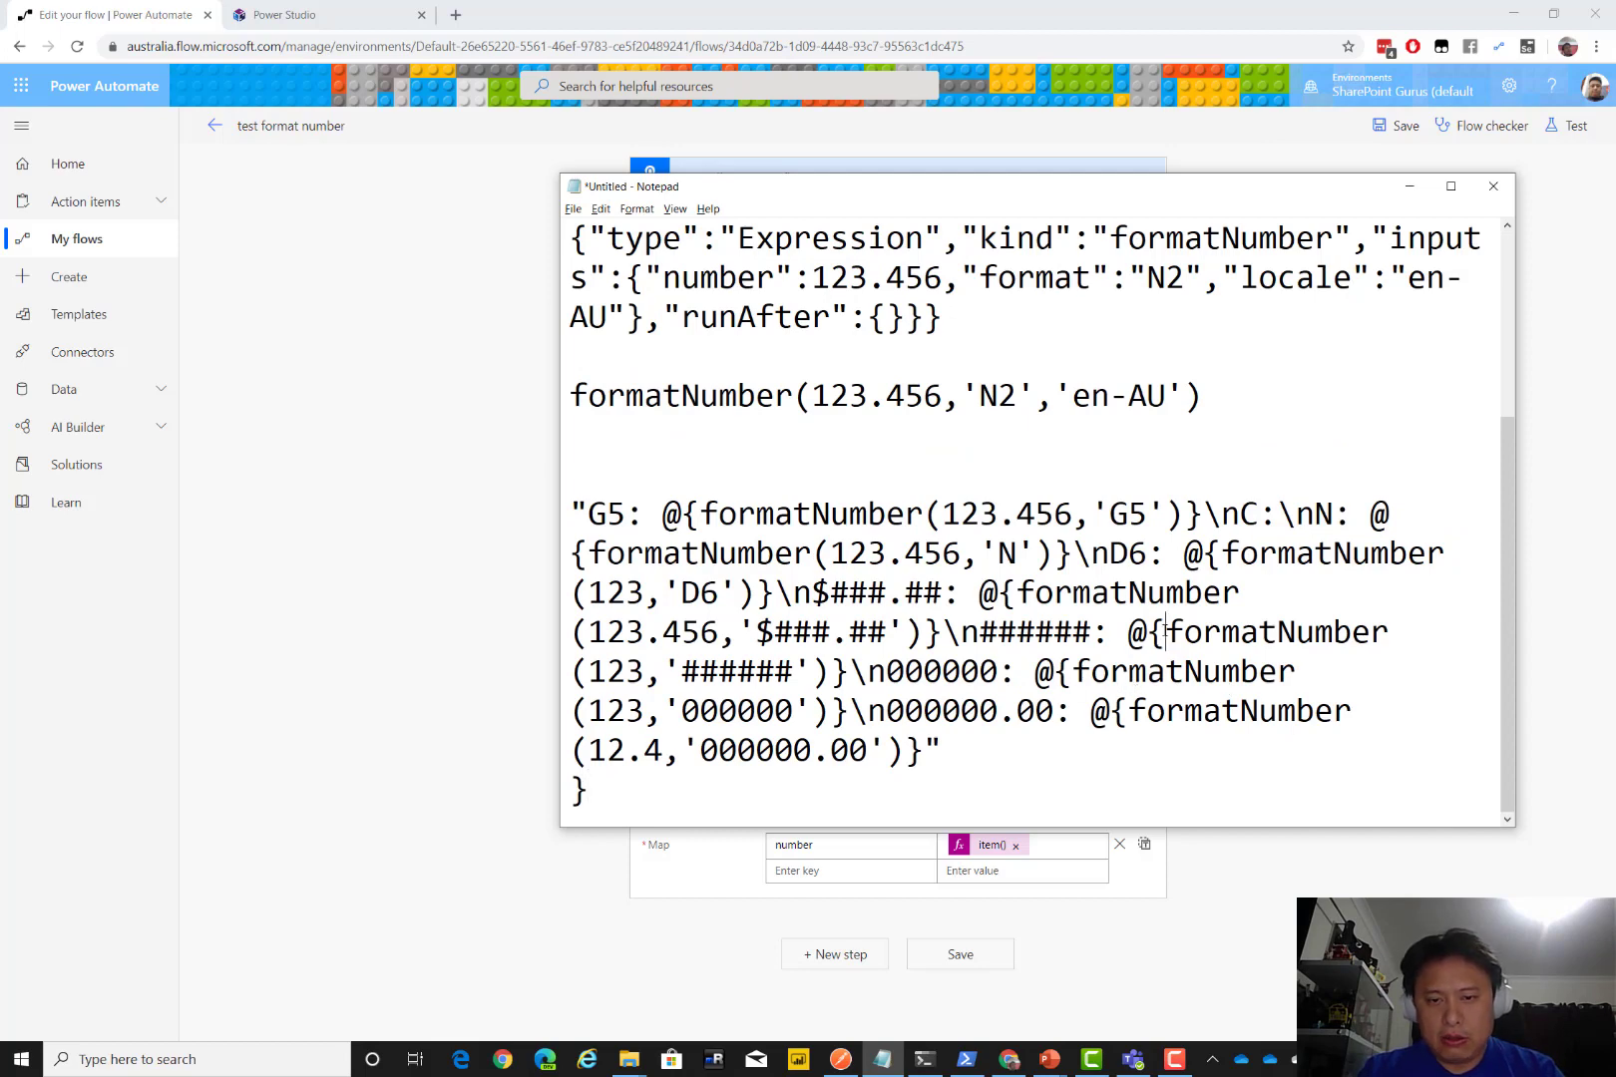
Copy formatNumber(123.456,'$###.##') out of the pasted text onto its own line at the end of the note
drag(1165, 632, 793, 671)
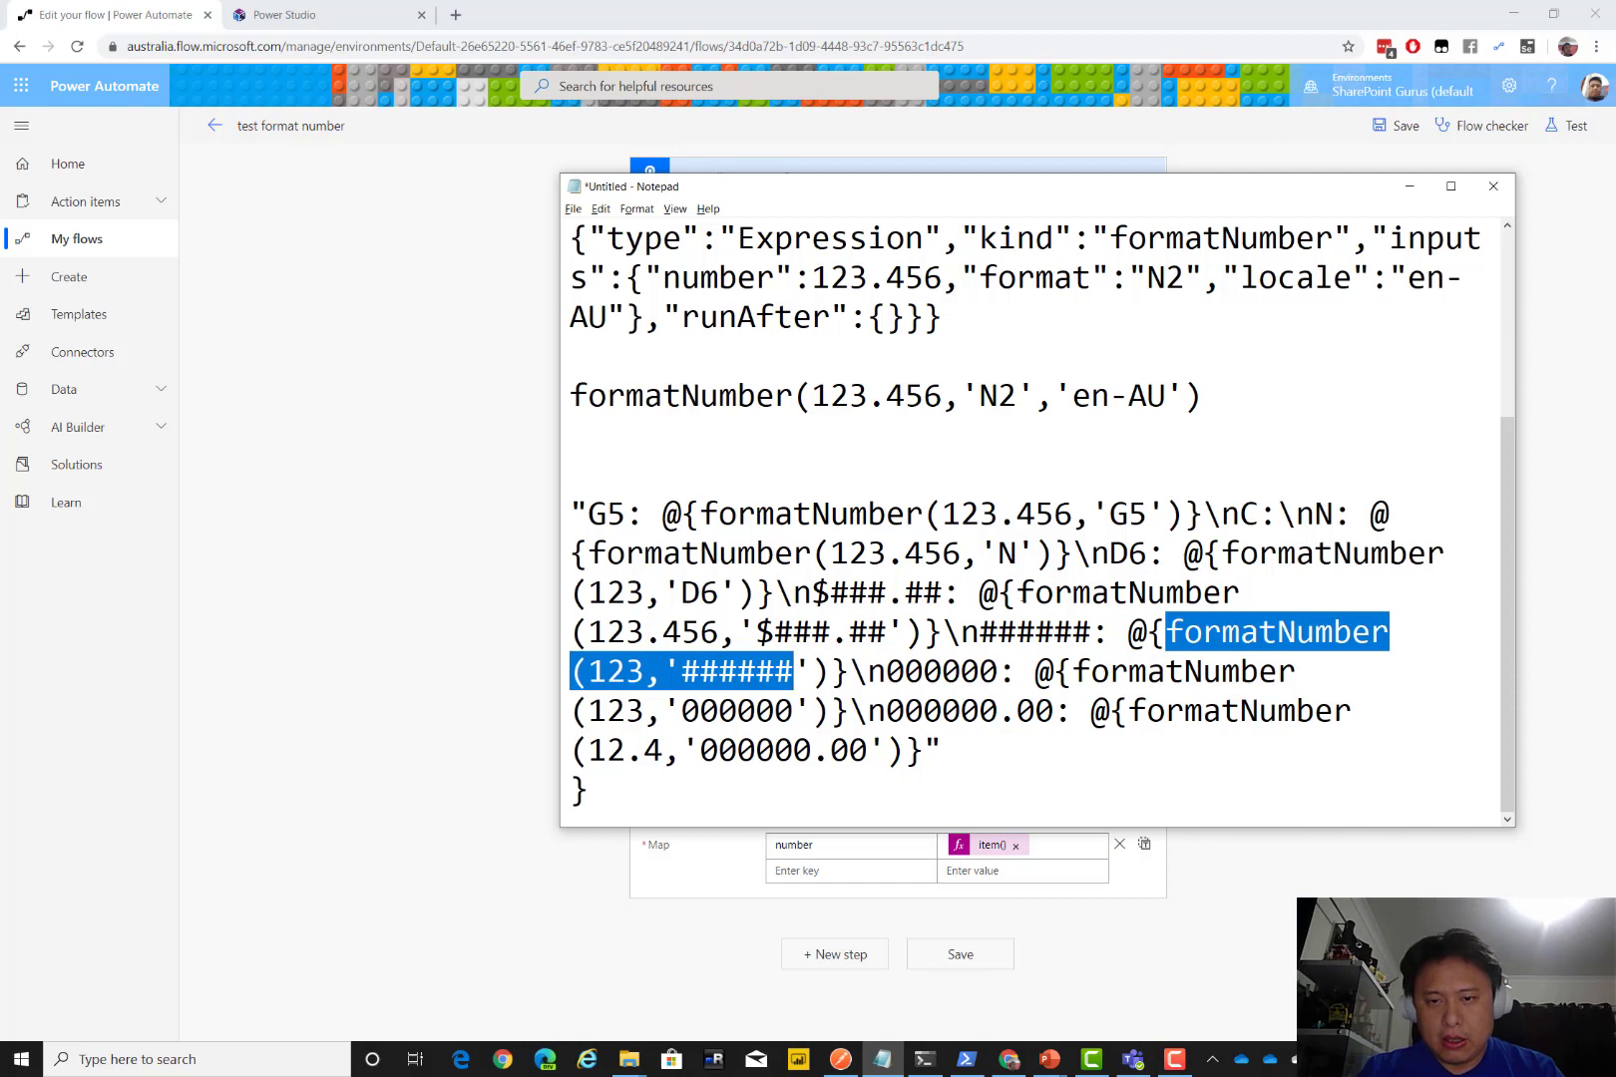
drag(1015, 593, 926, 631)
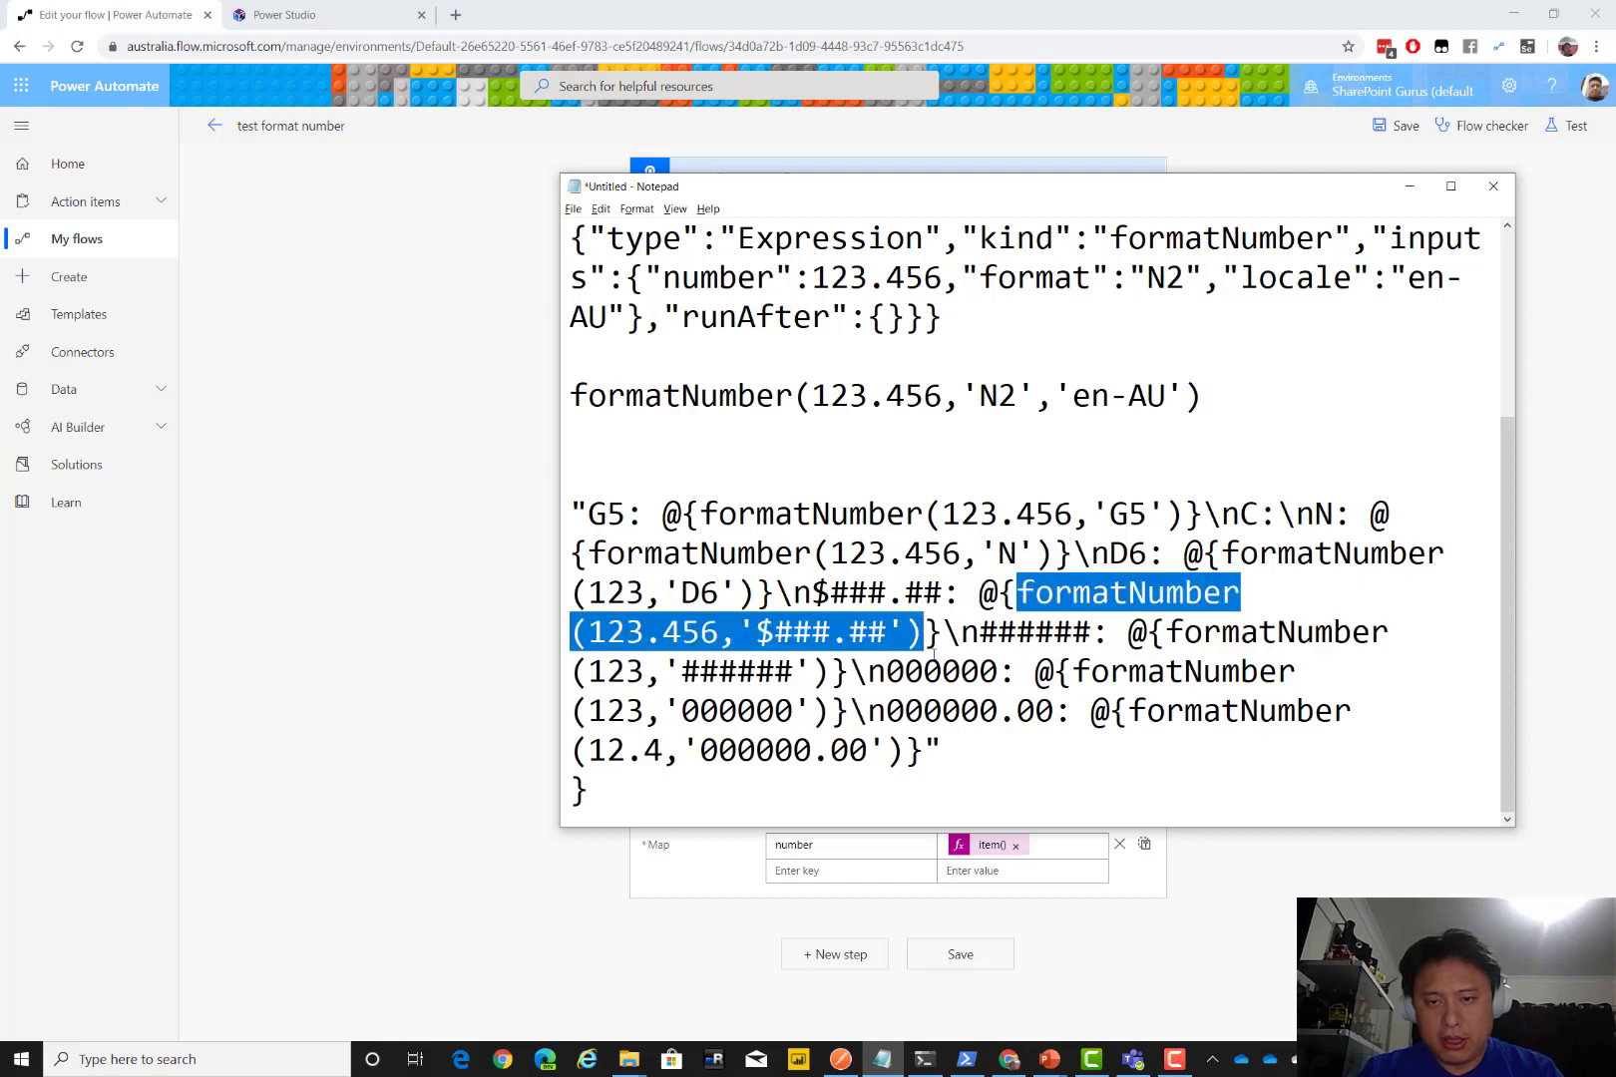
key(ctrl+c)
click(867, 789)
key(Return)
key(Return)
key(ctrl+v)
key(Return)
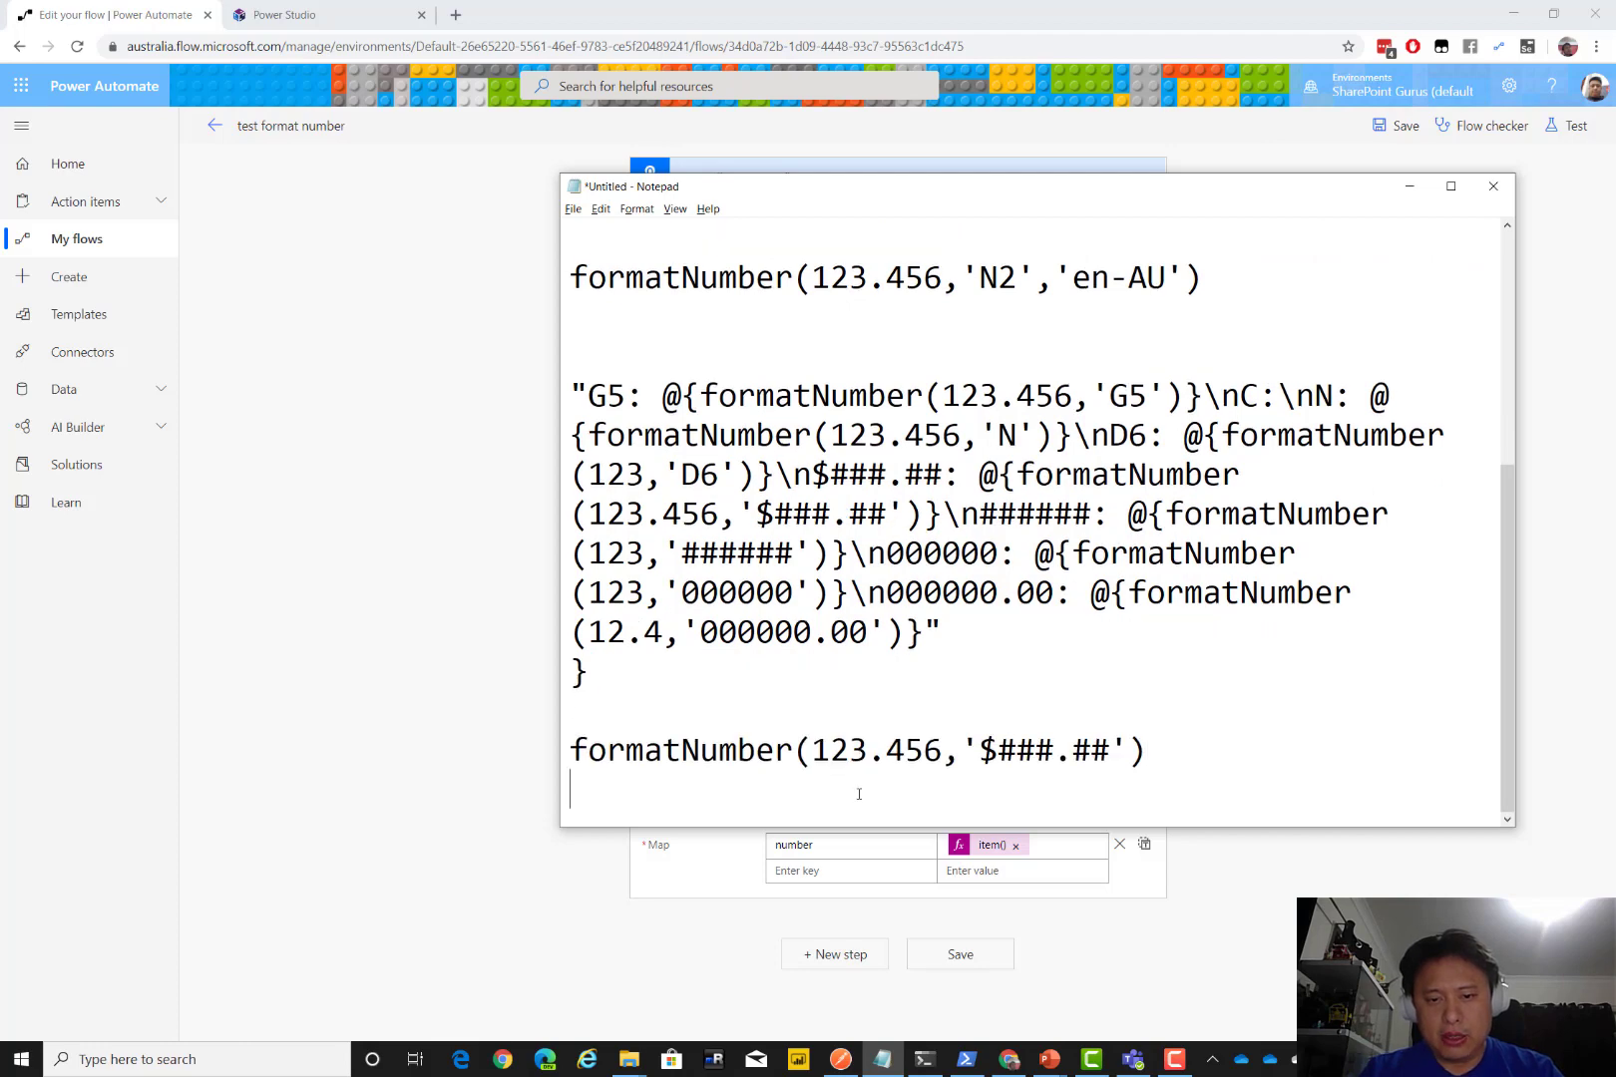
Duplicate the formatNumber(123.456,'$###.##') line below itself and change the copy's format string to $000000.00
key(ctrl+v)
key(Left)
key(Left)
key(BackSpace)
key(BackSpace)
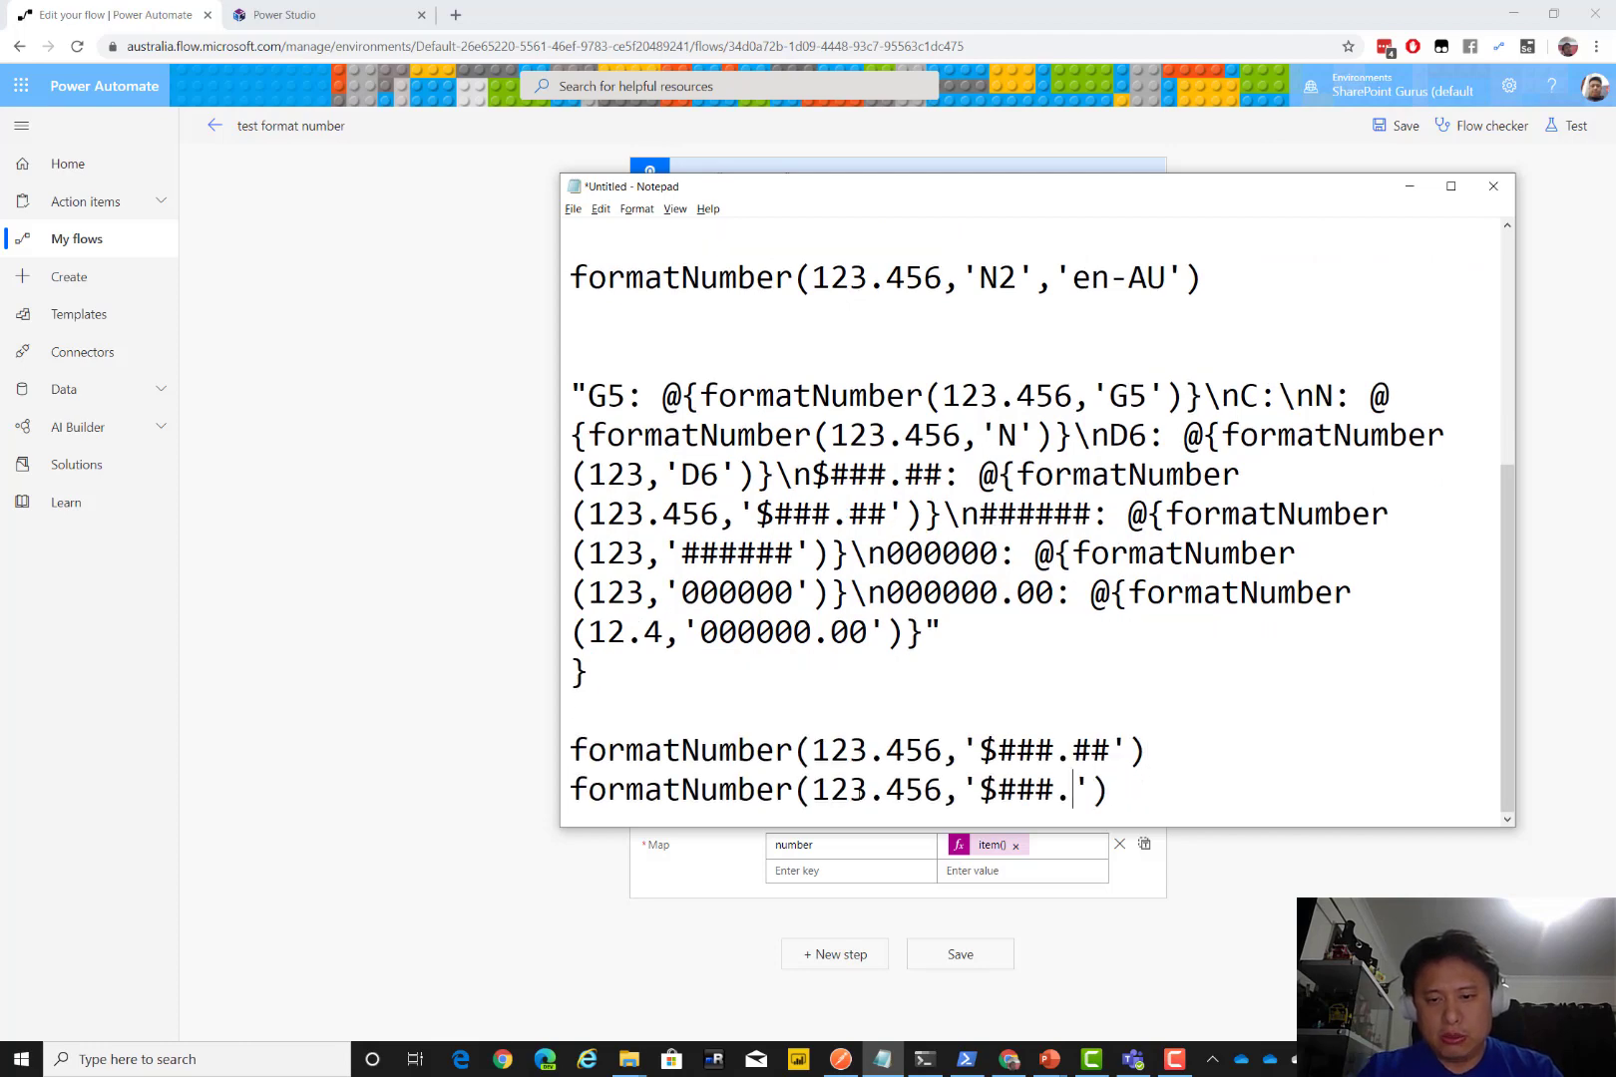
text(00)
key(Left)
key(Left)
key(Left)
key(BackSpace)
key(BackSpace)
key(BackSpace)
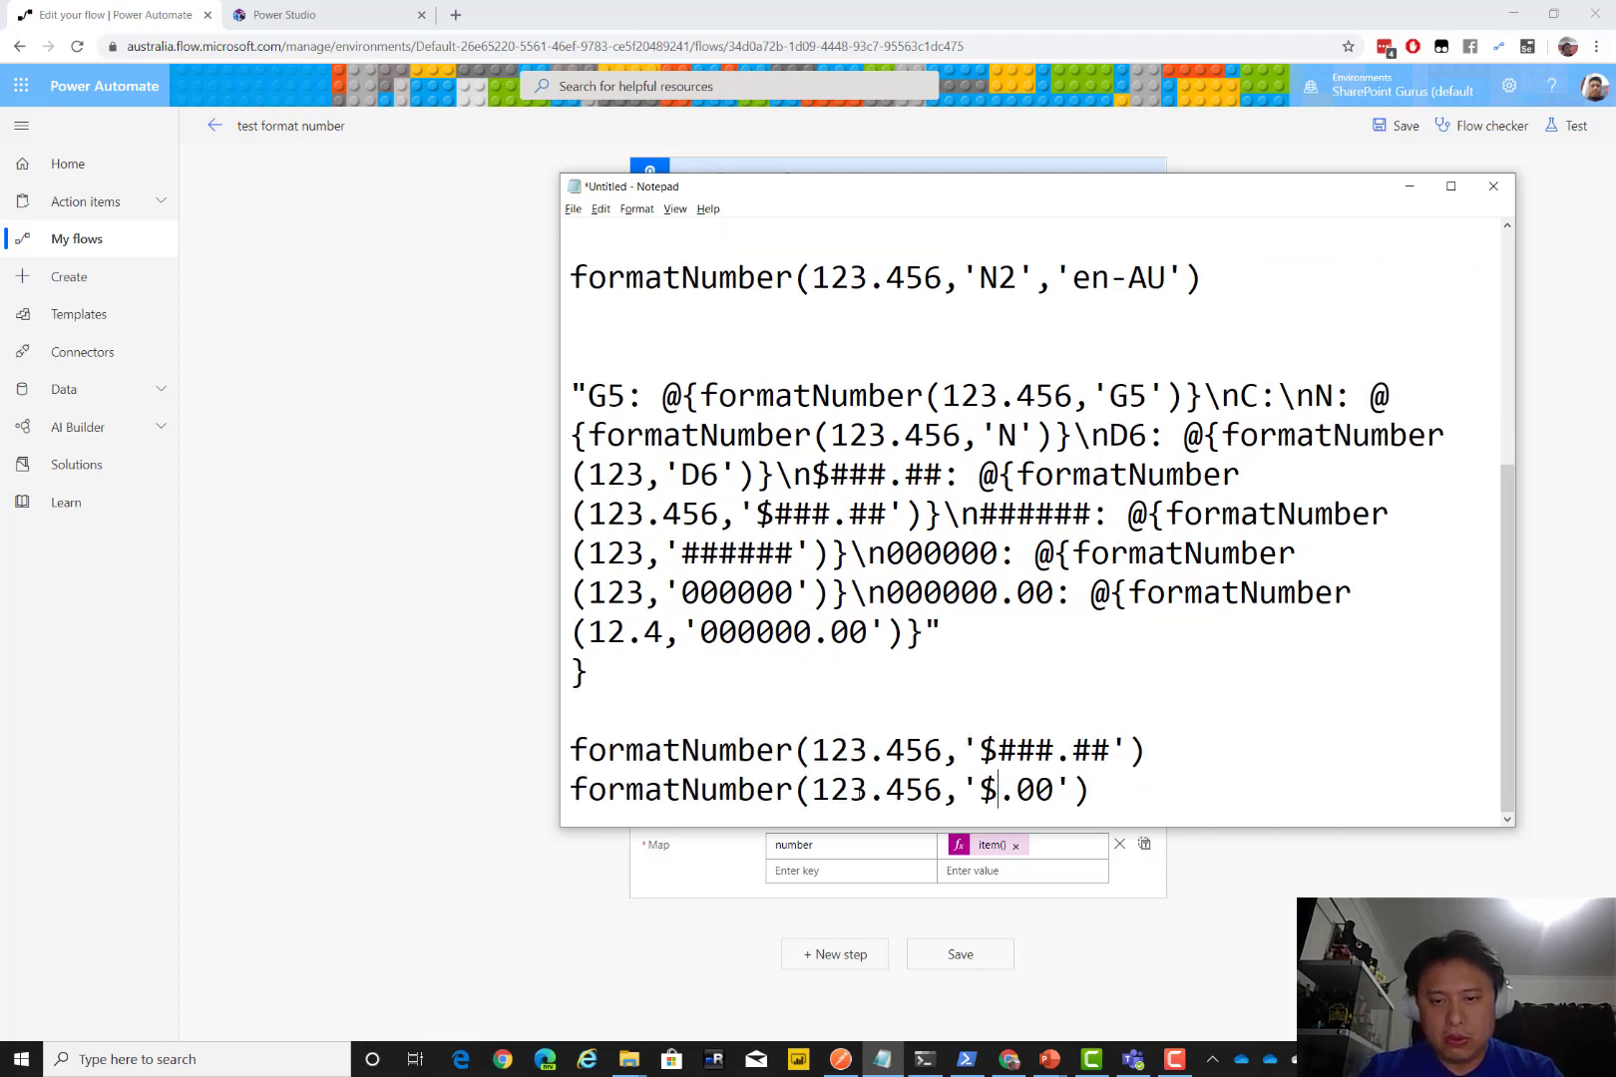
text(000)
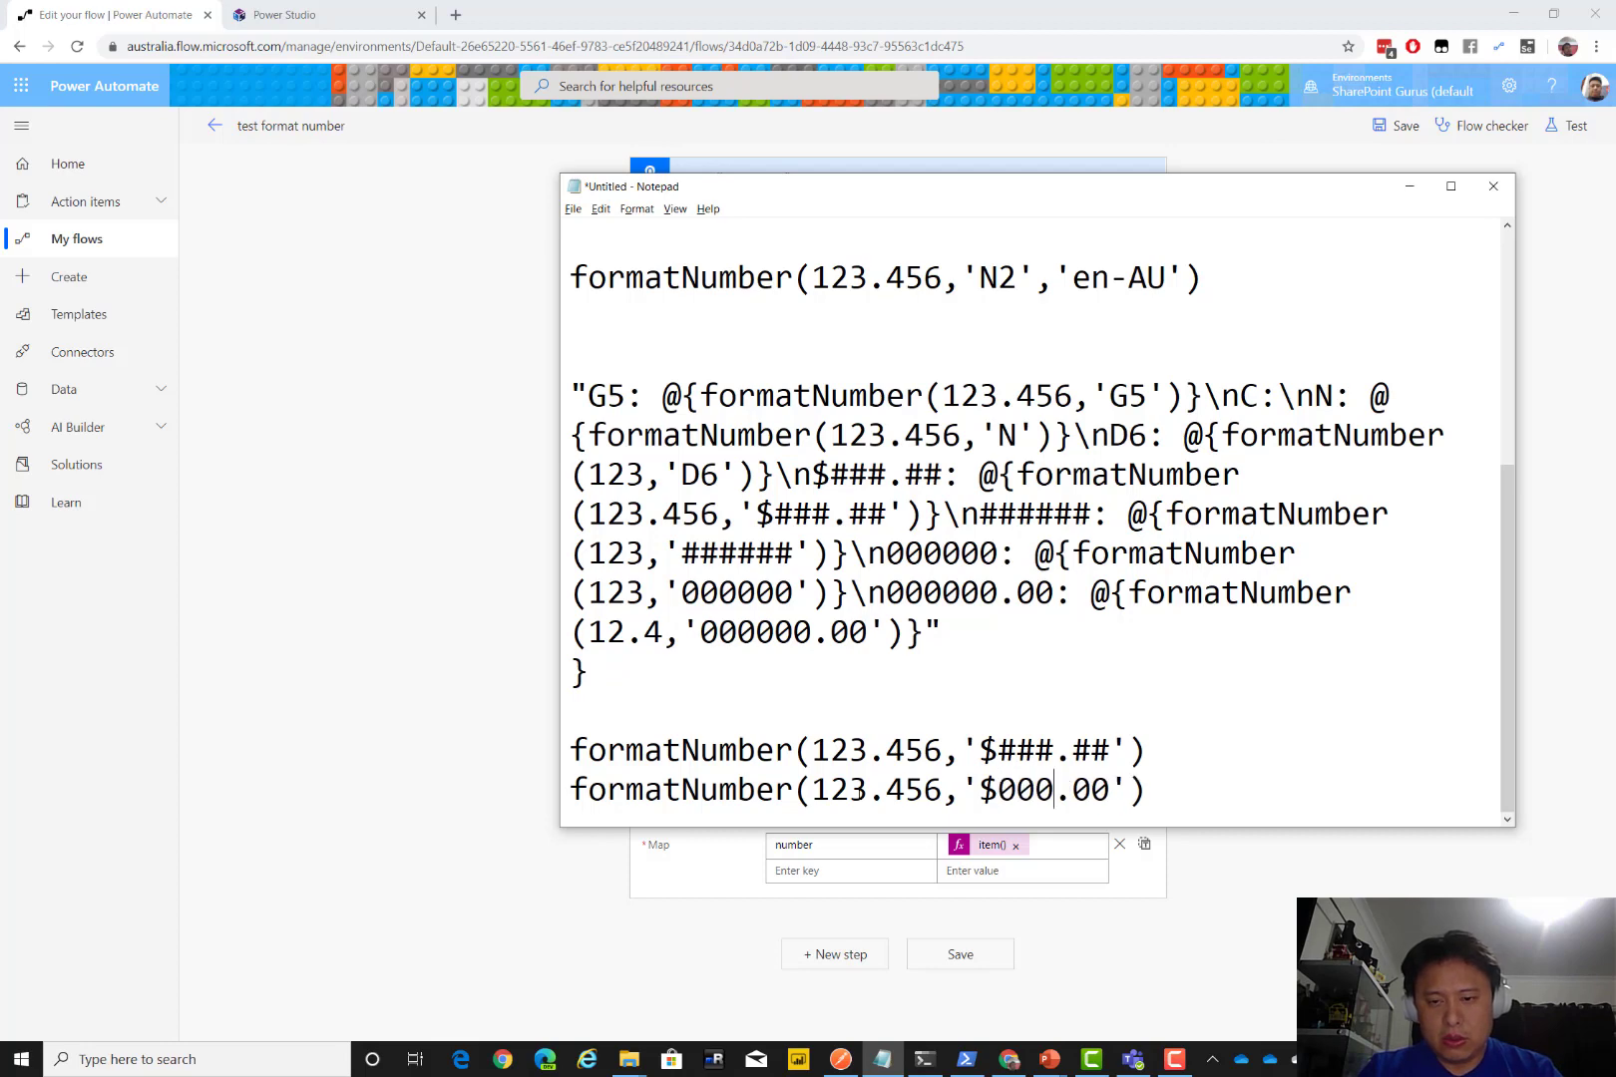
text(000)
Extend the first copied expression's format string to $######.## and add an empty line at the end of the note
key(Left)
key(Left)
key(Left)
key(Left)
key(Left)
key(Left)
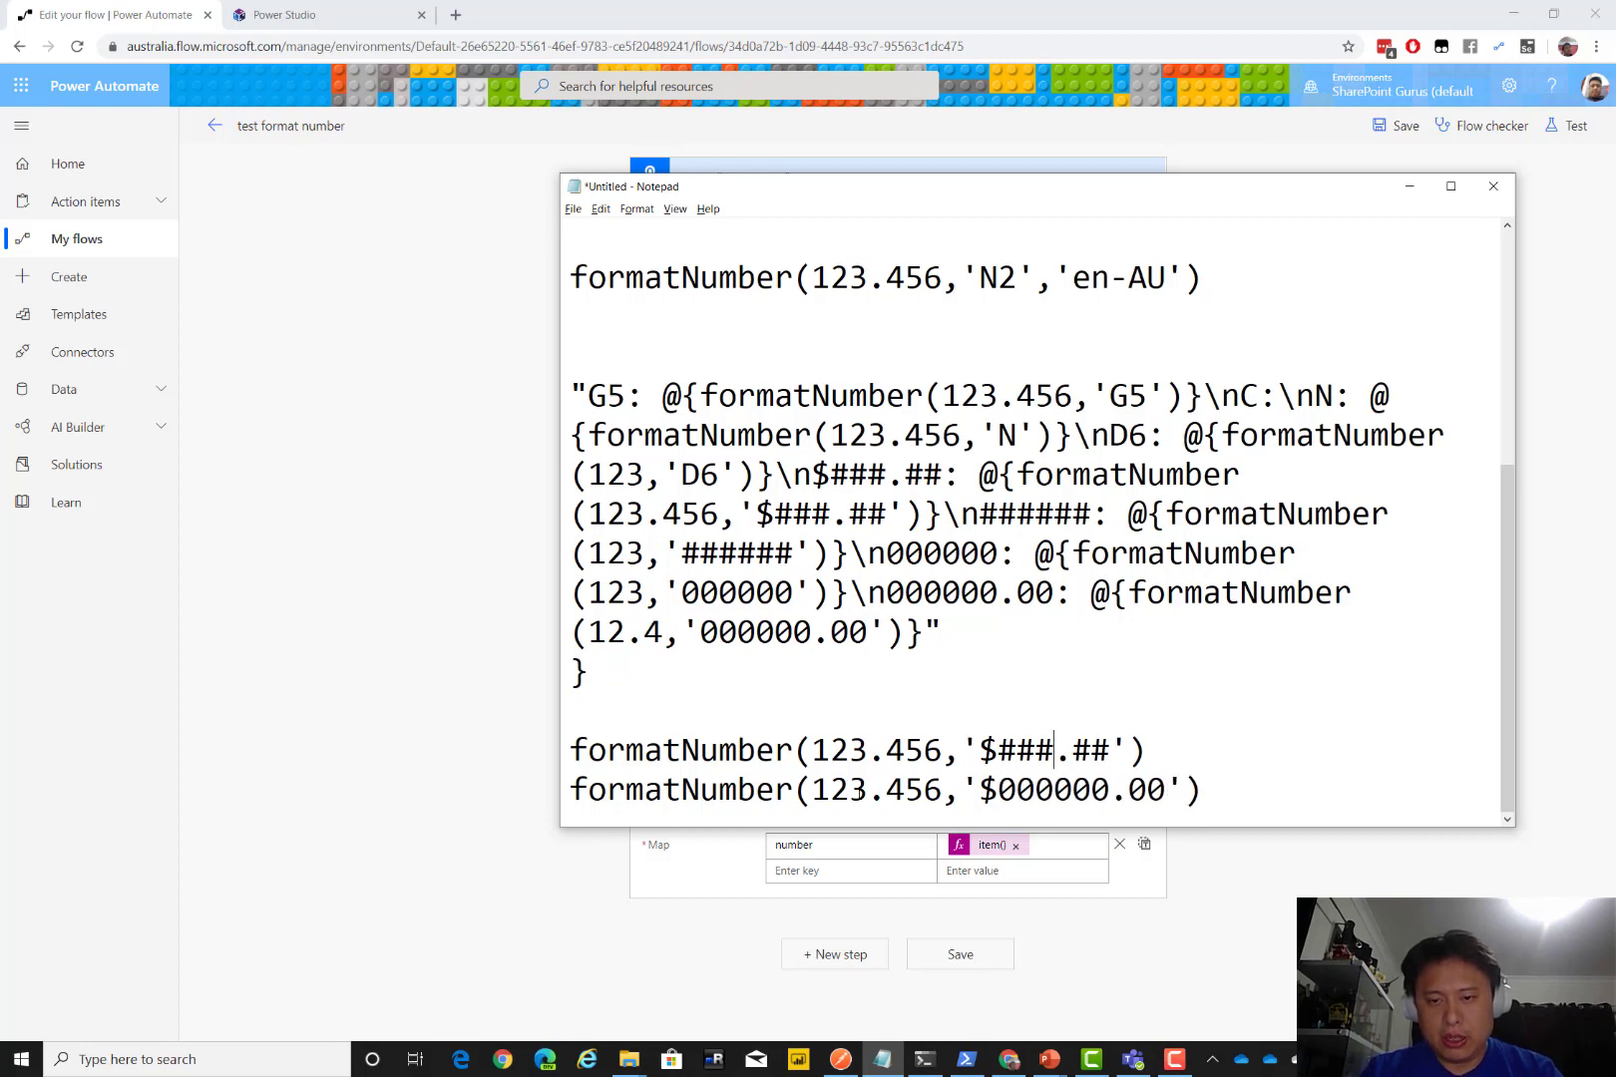
text(###)
key(Up)
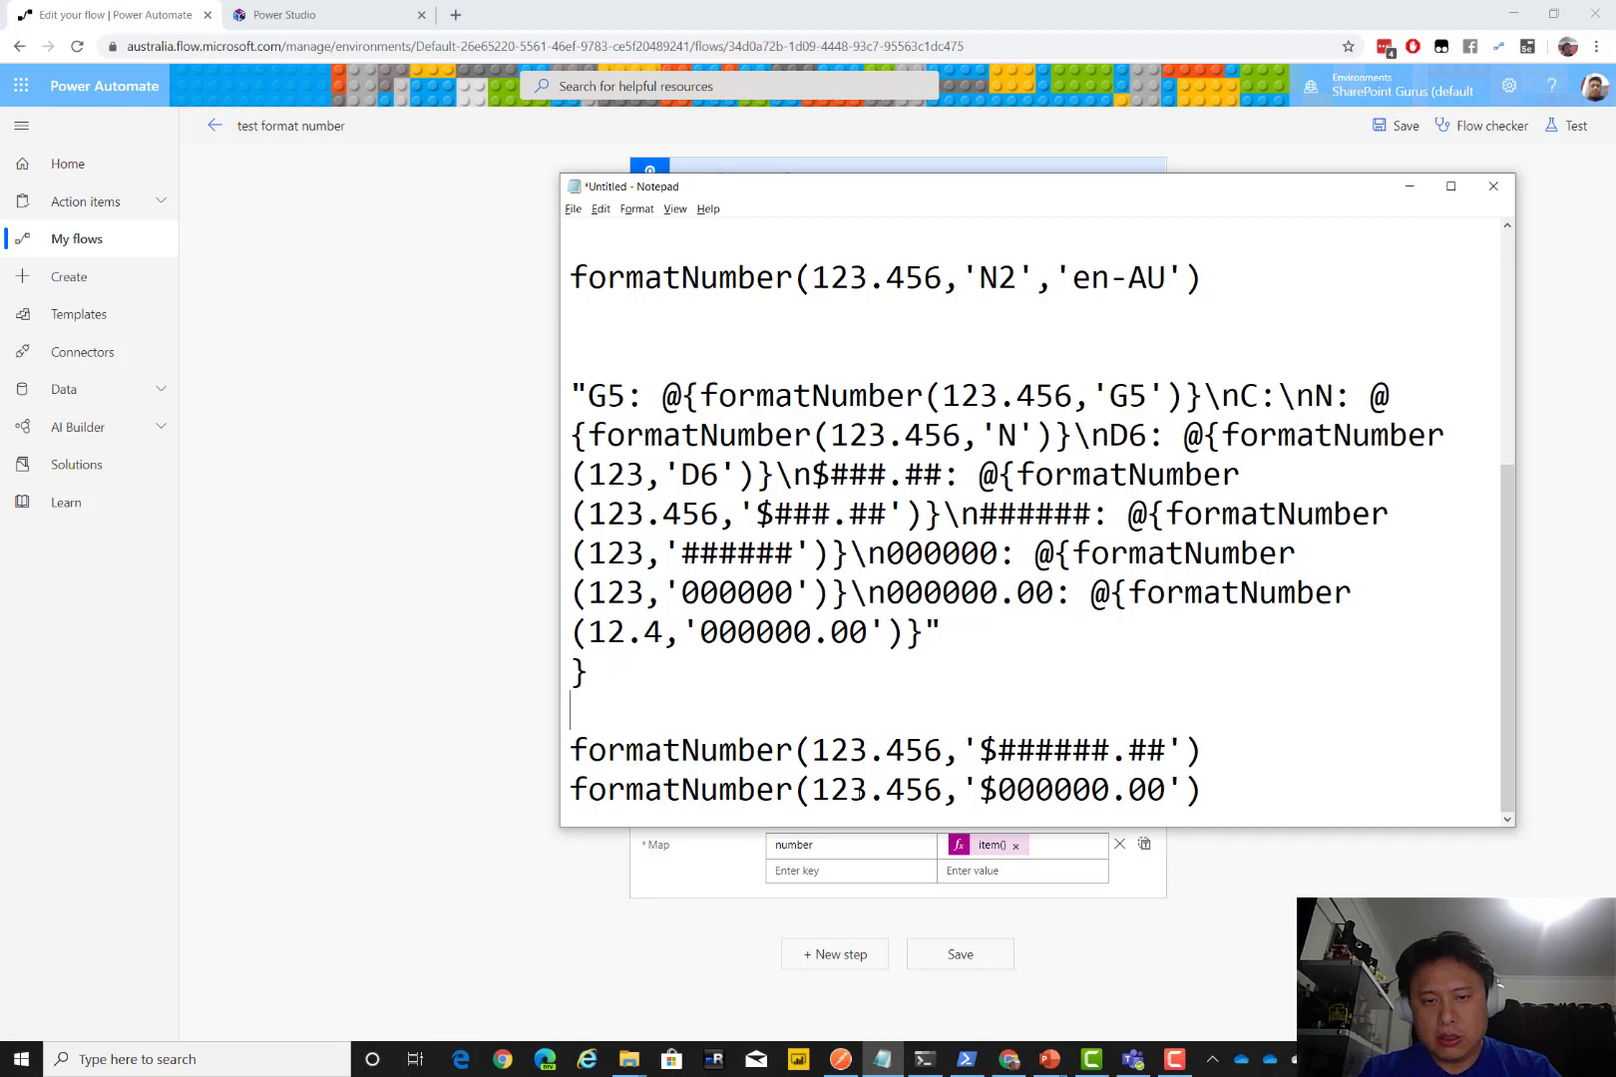
key(End)
key(Return)
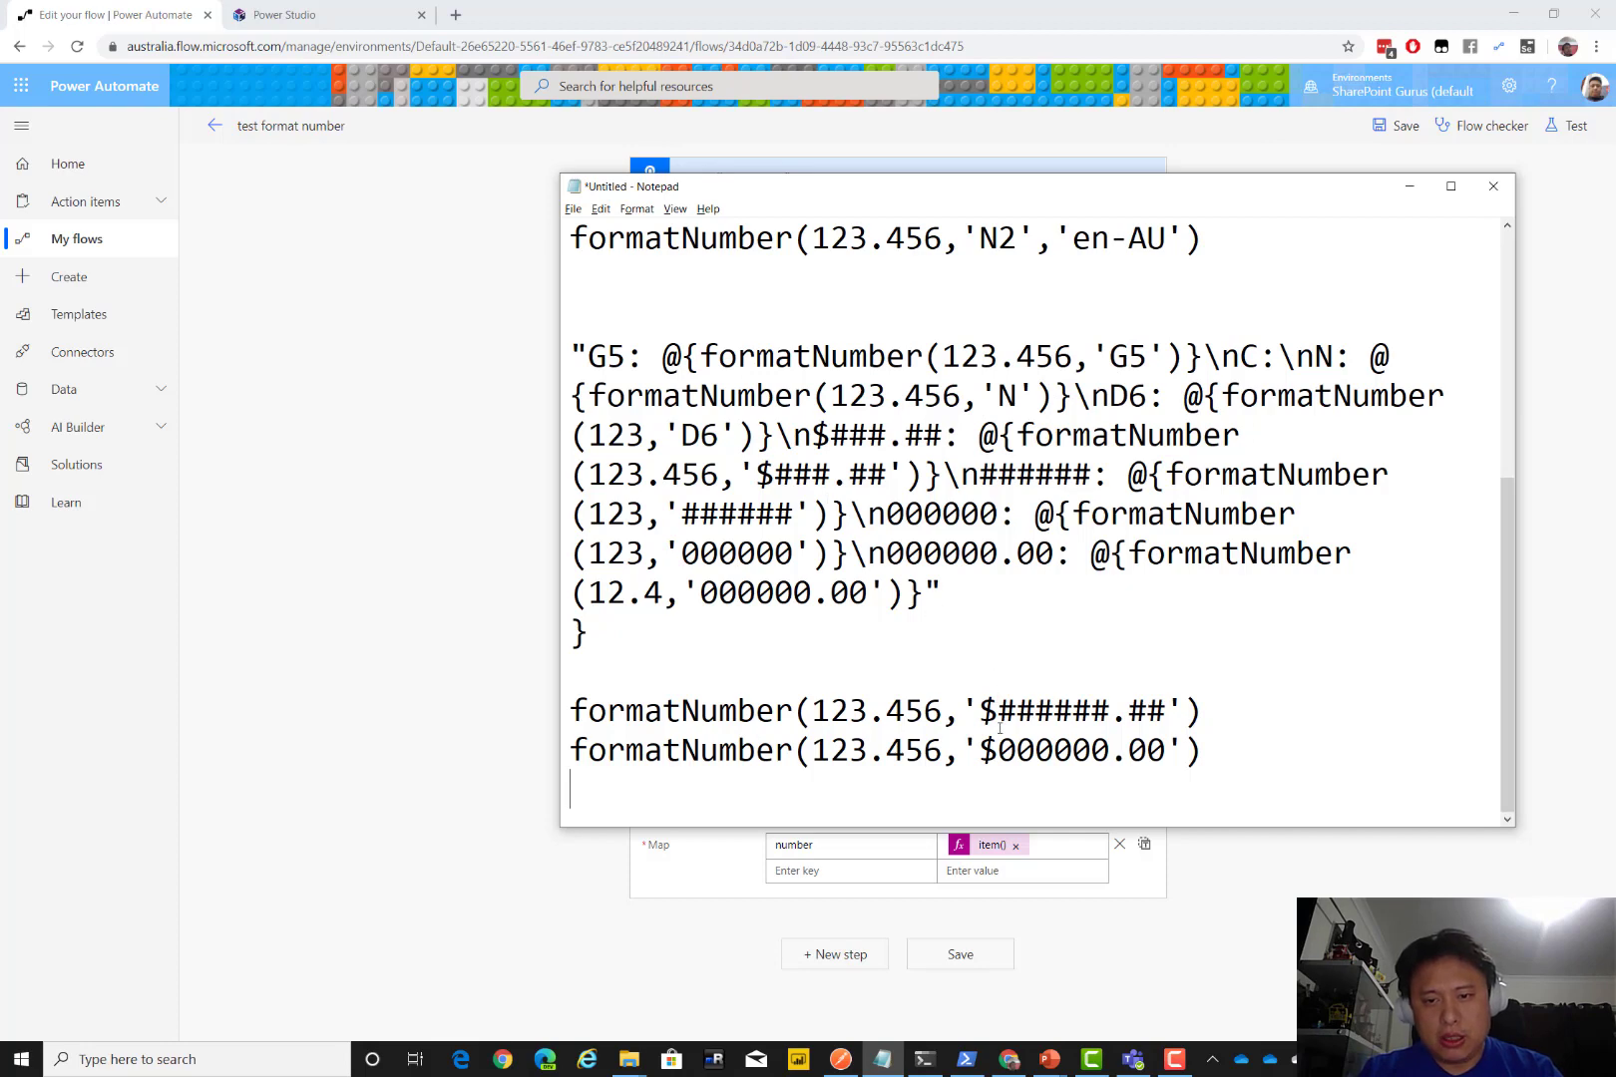
click(998, 750)
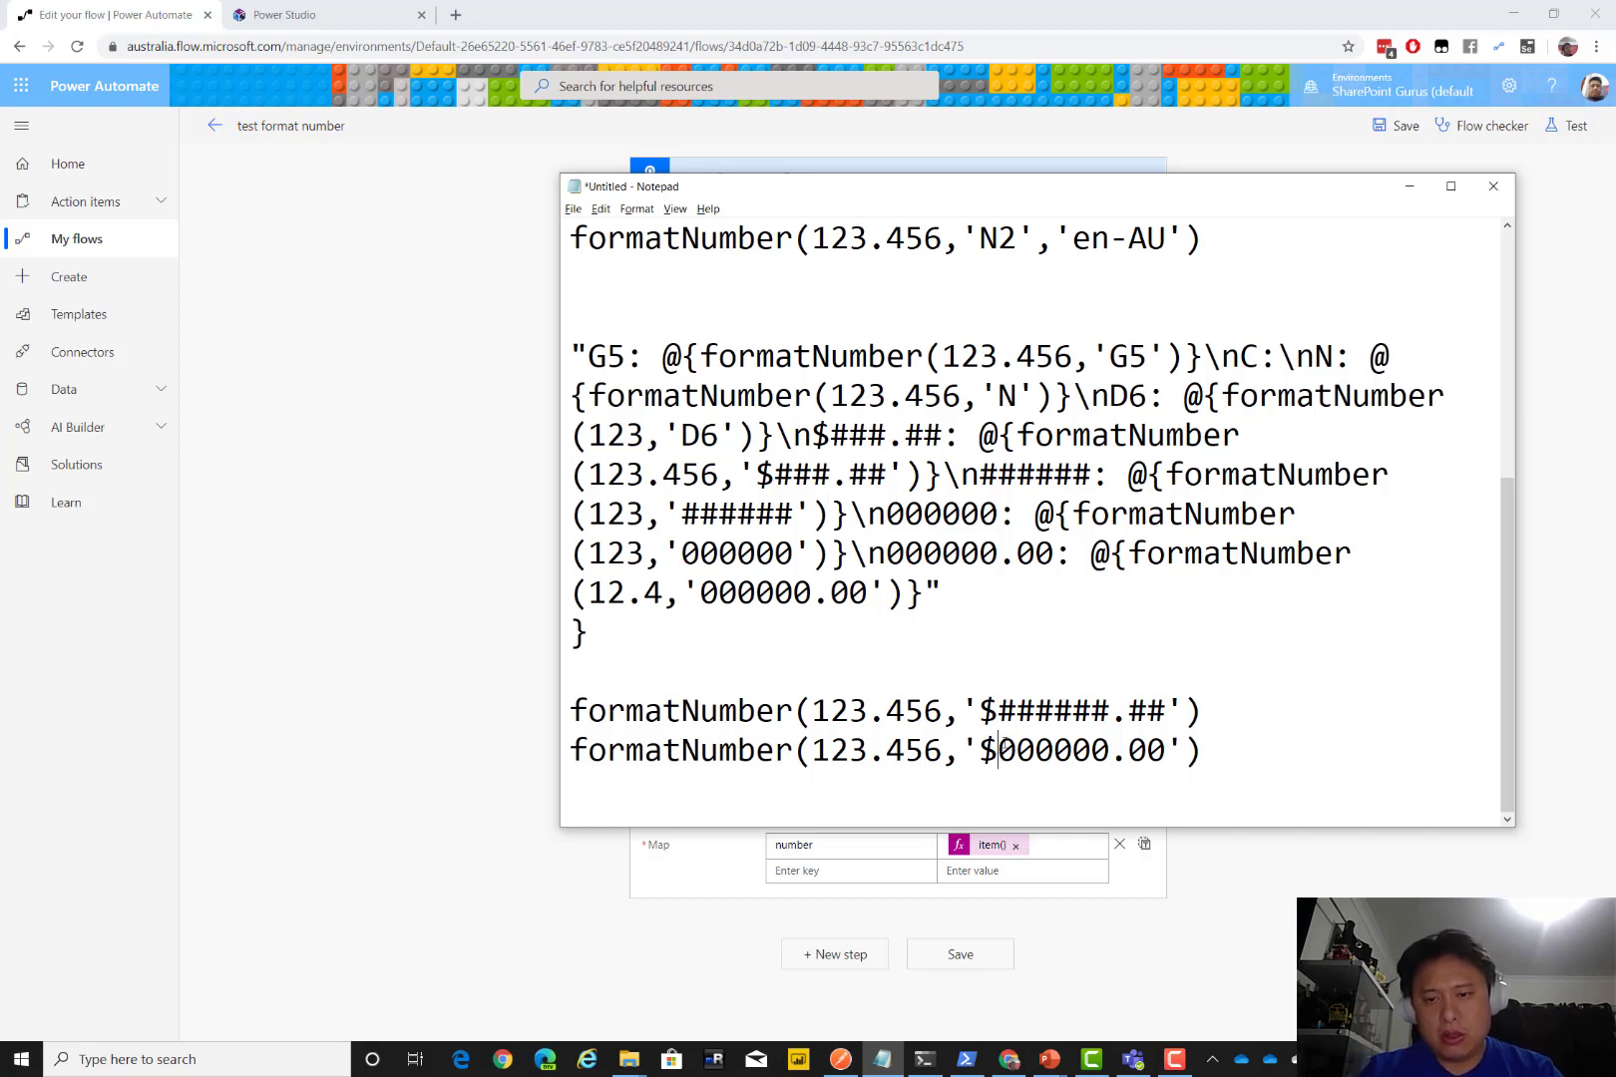
key(Up)
key(Right)
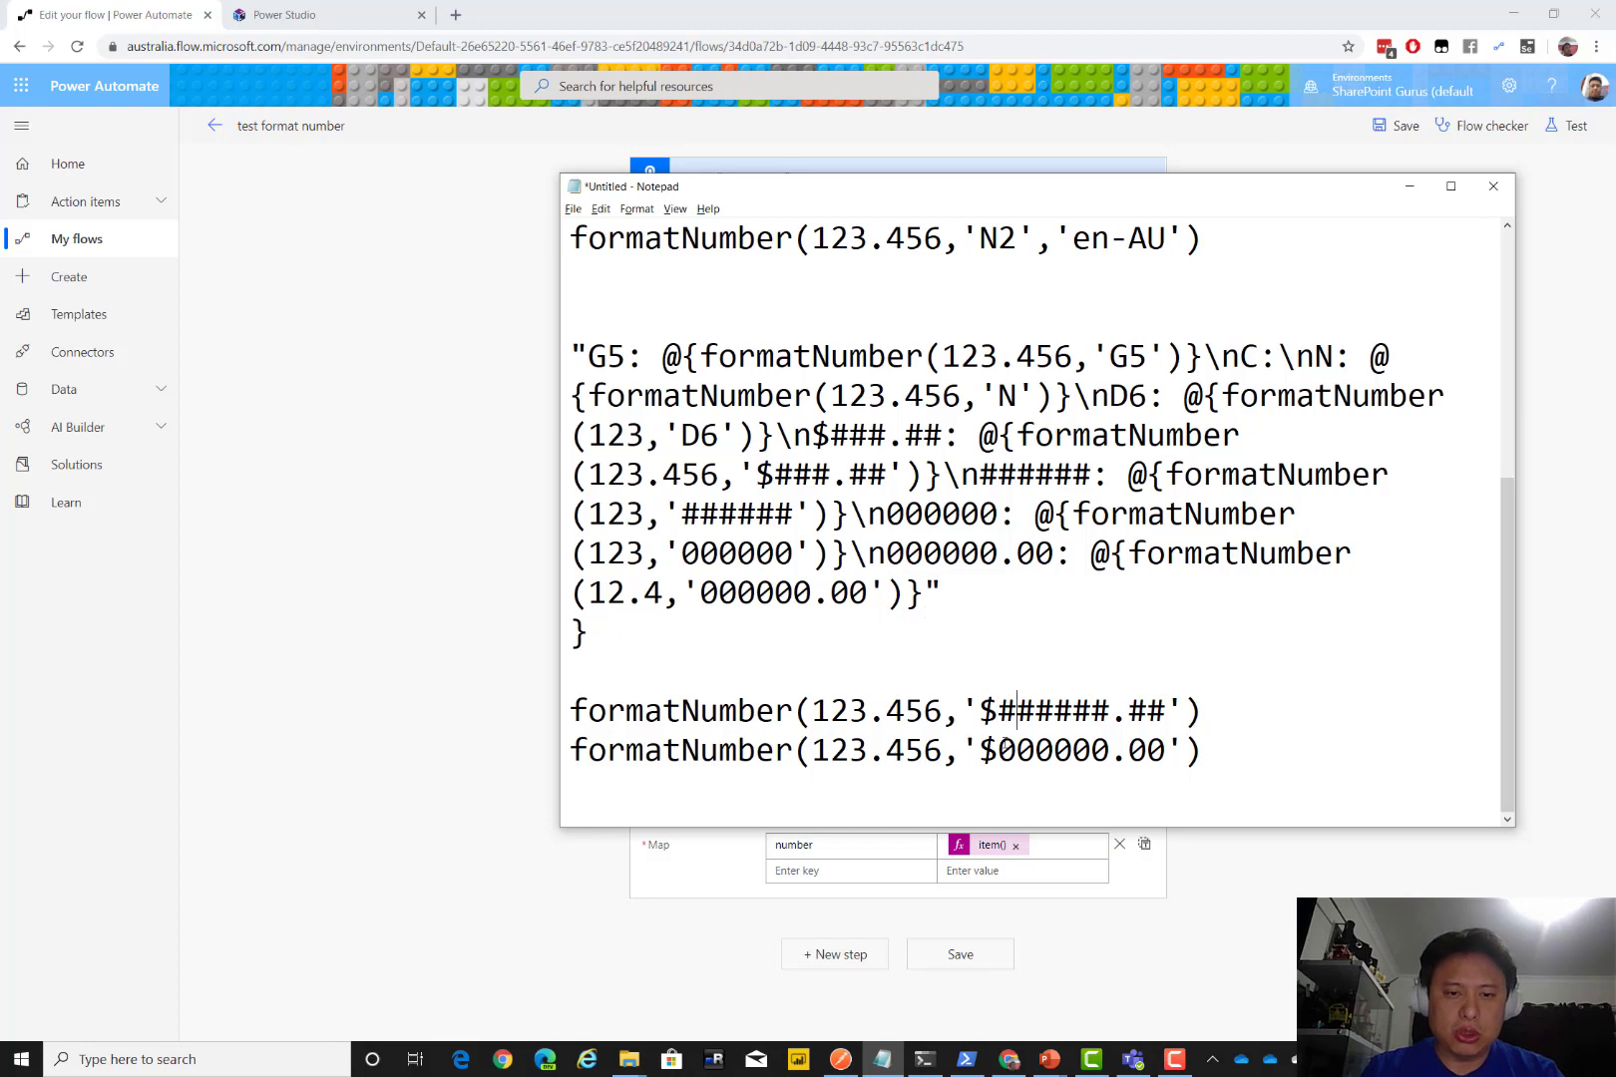
key(Home)
key(shift+Down)
key(shift+Down)
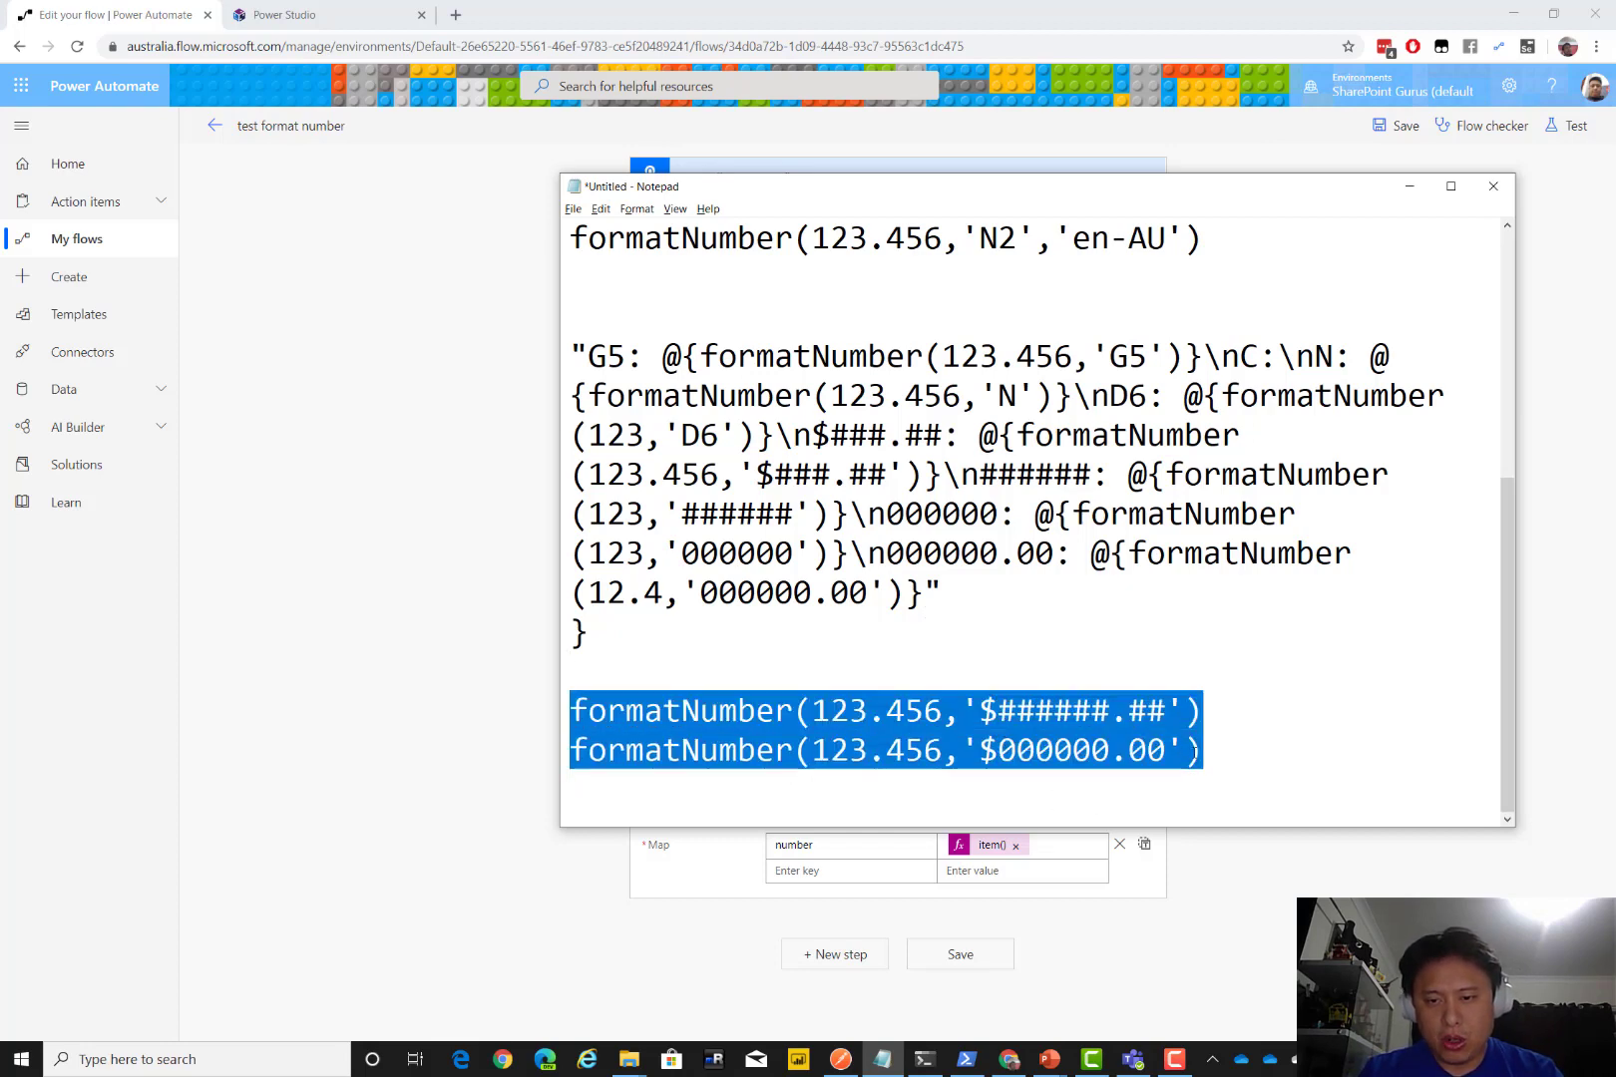
Add the locale argument 'en-AU' to the formatNumber expression that uses $000000.00
click(1193, 753)
text(, ')
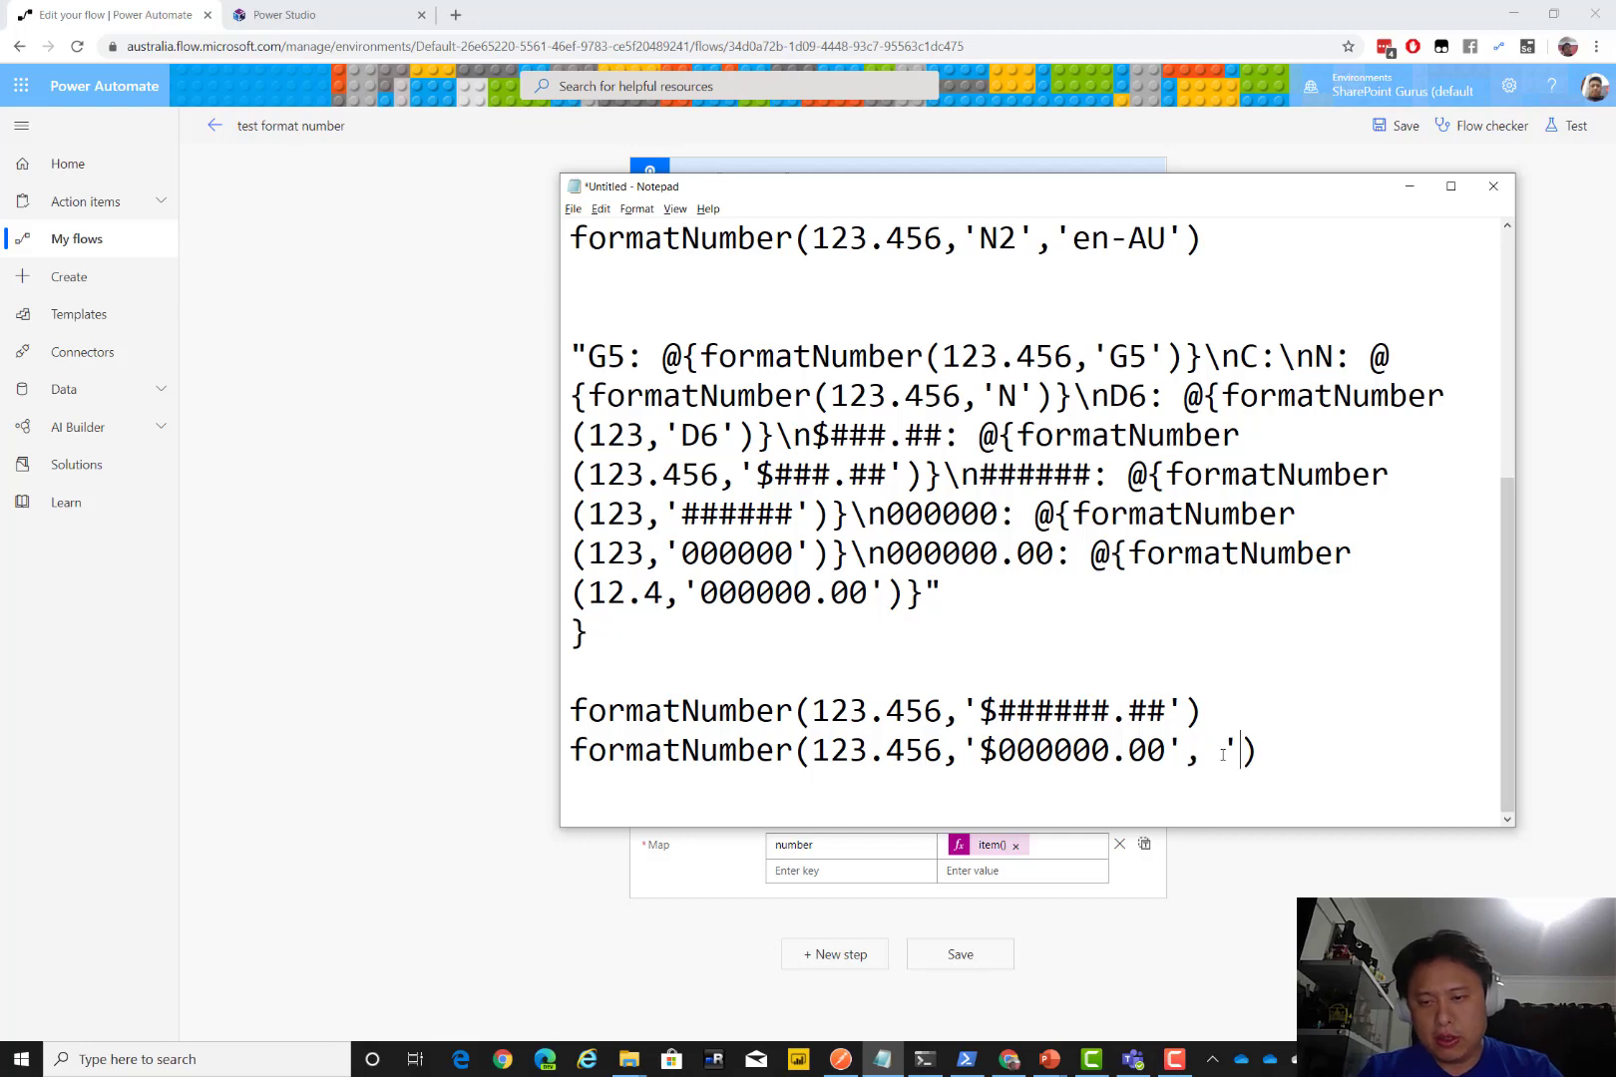
text(en-AU')
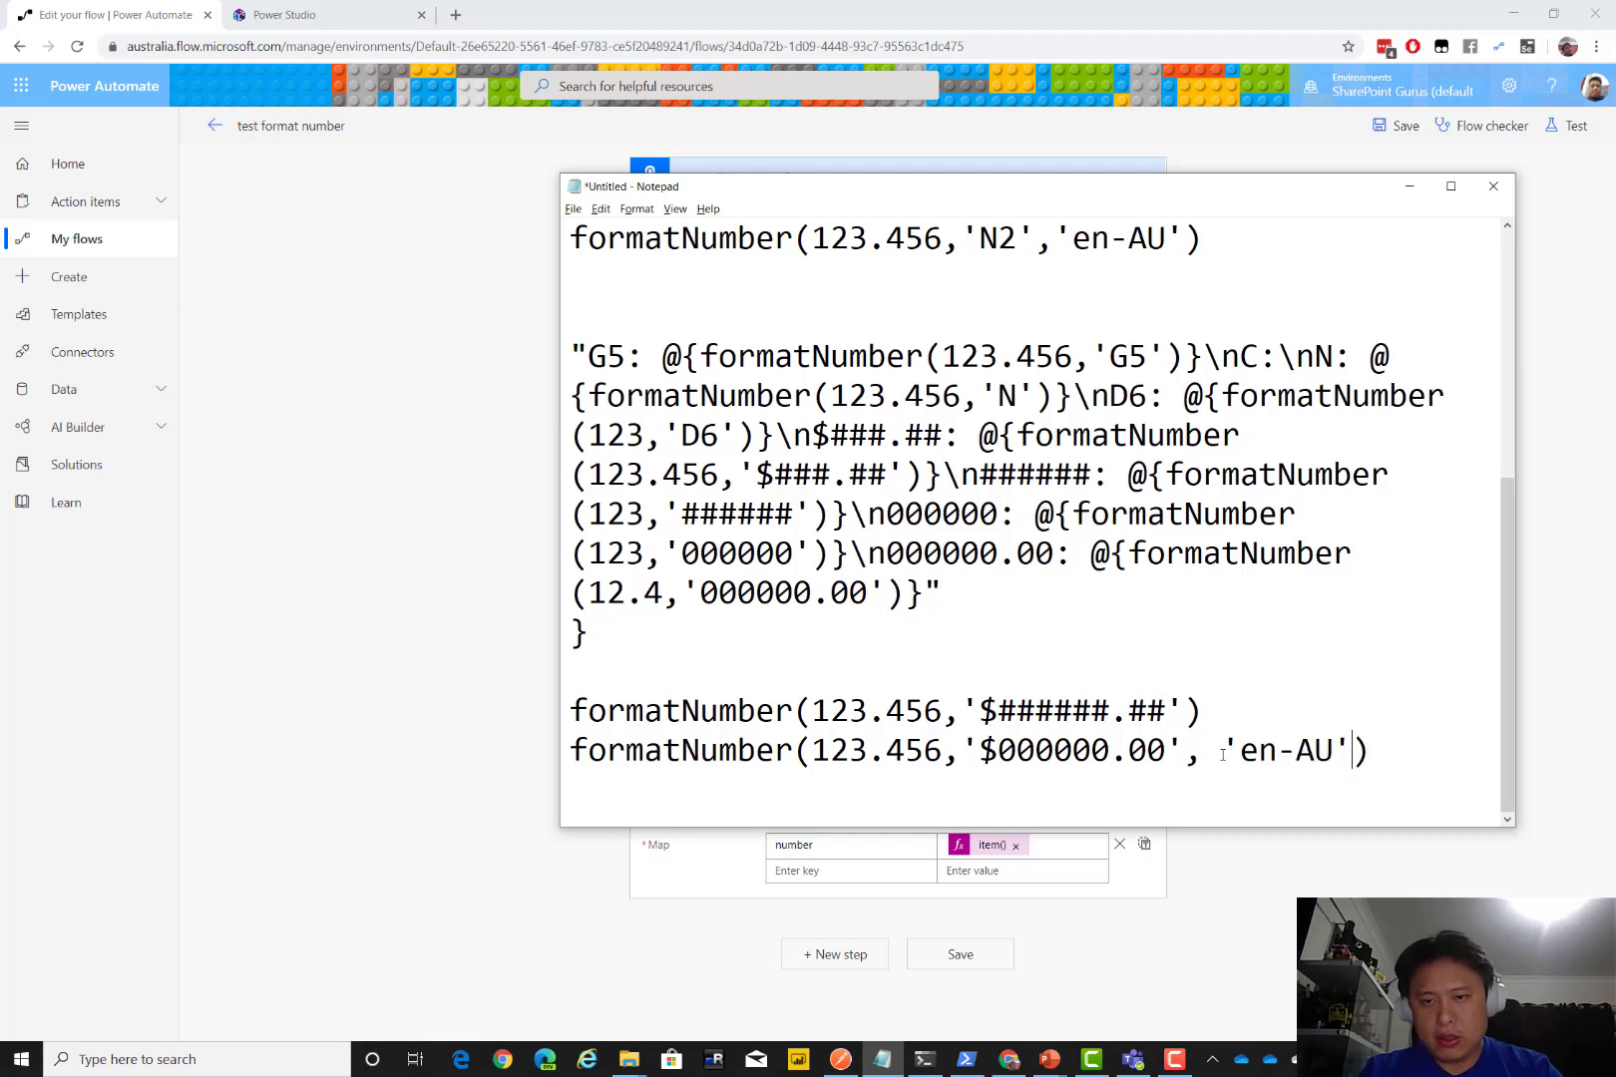
Duplicate the $000000.00 'en-AU' expression on the line below and select en-AU in the copy
key(Right)
key(shift+Down)
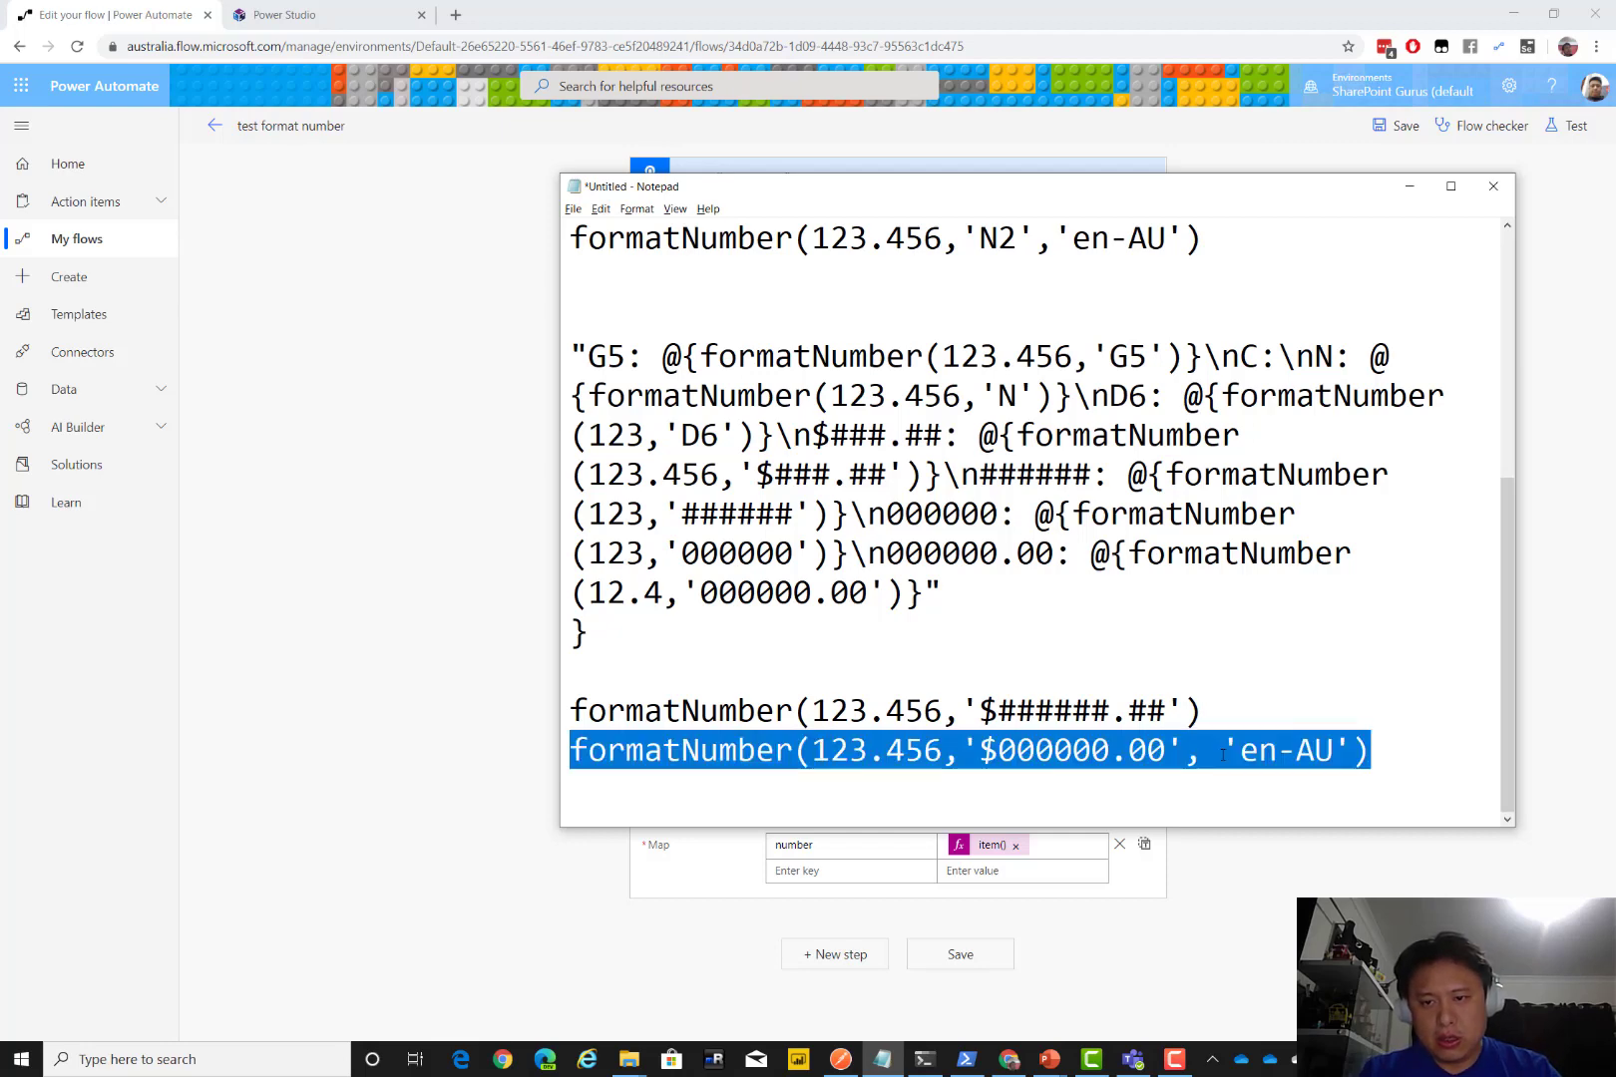
key(Right)
key(ctrl+v)
key(Left)
key(Left)
key(Left)
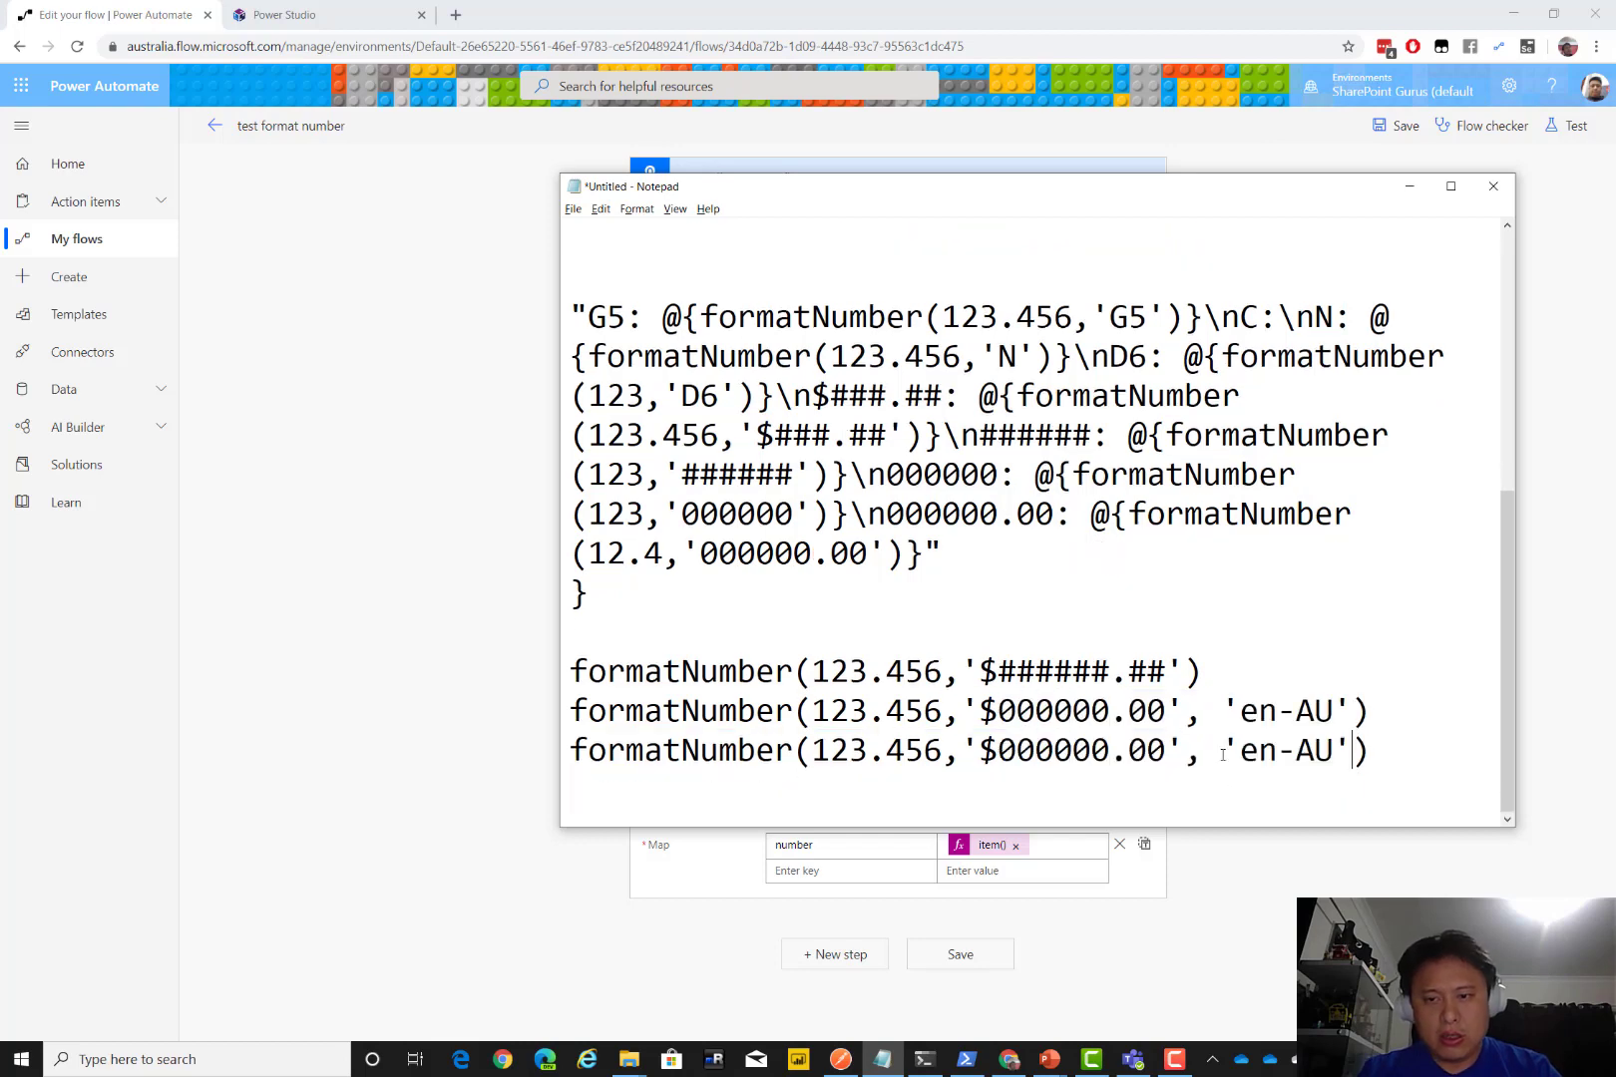
key(shift+Left)
key(shift+Left)
key(shift+Left)
key(shift+Left)
key(shift+Left)
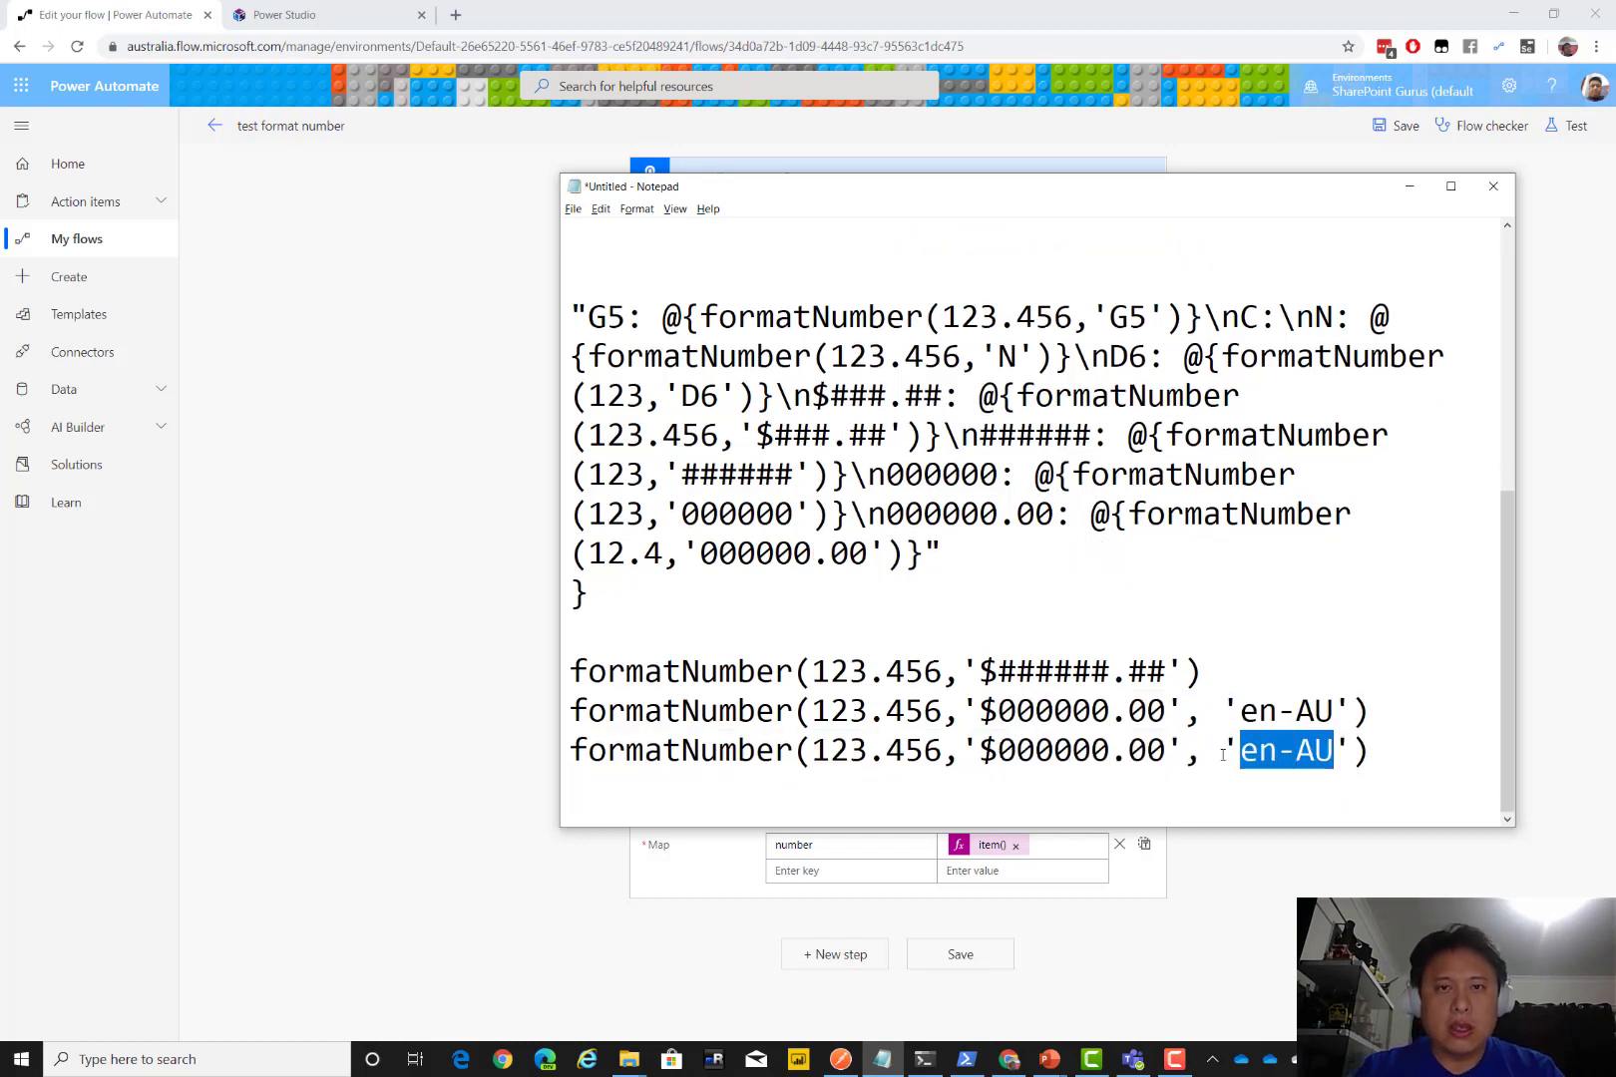
Look up the Japanese locale in the flow's Format number action and set the duplicated Notepad expression's locale to ja-JP
click(785, 423)
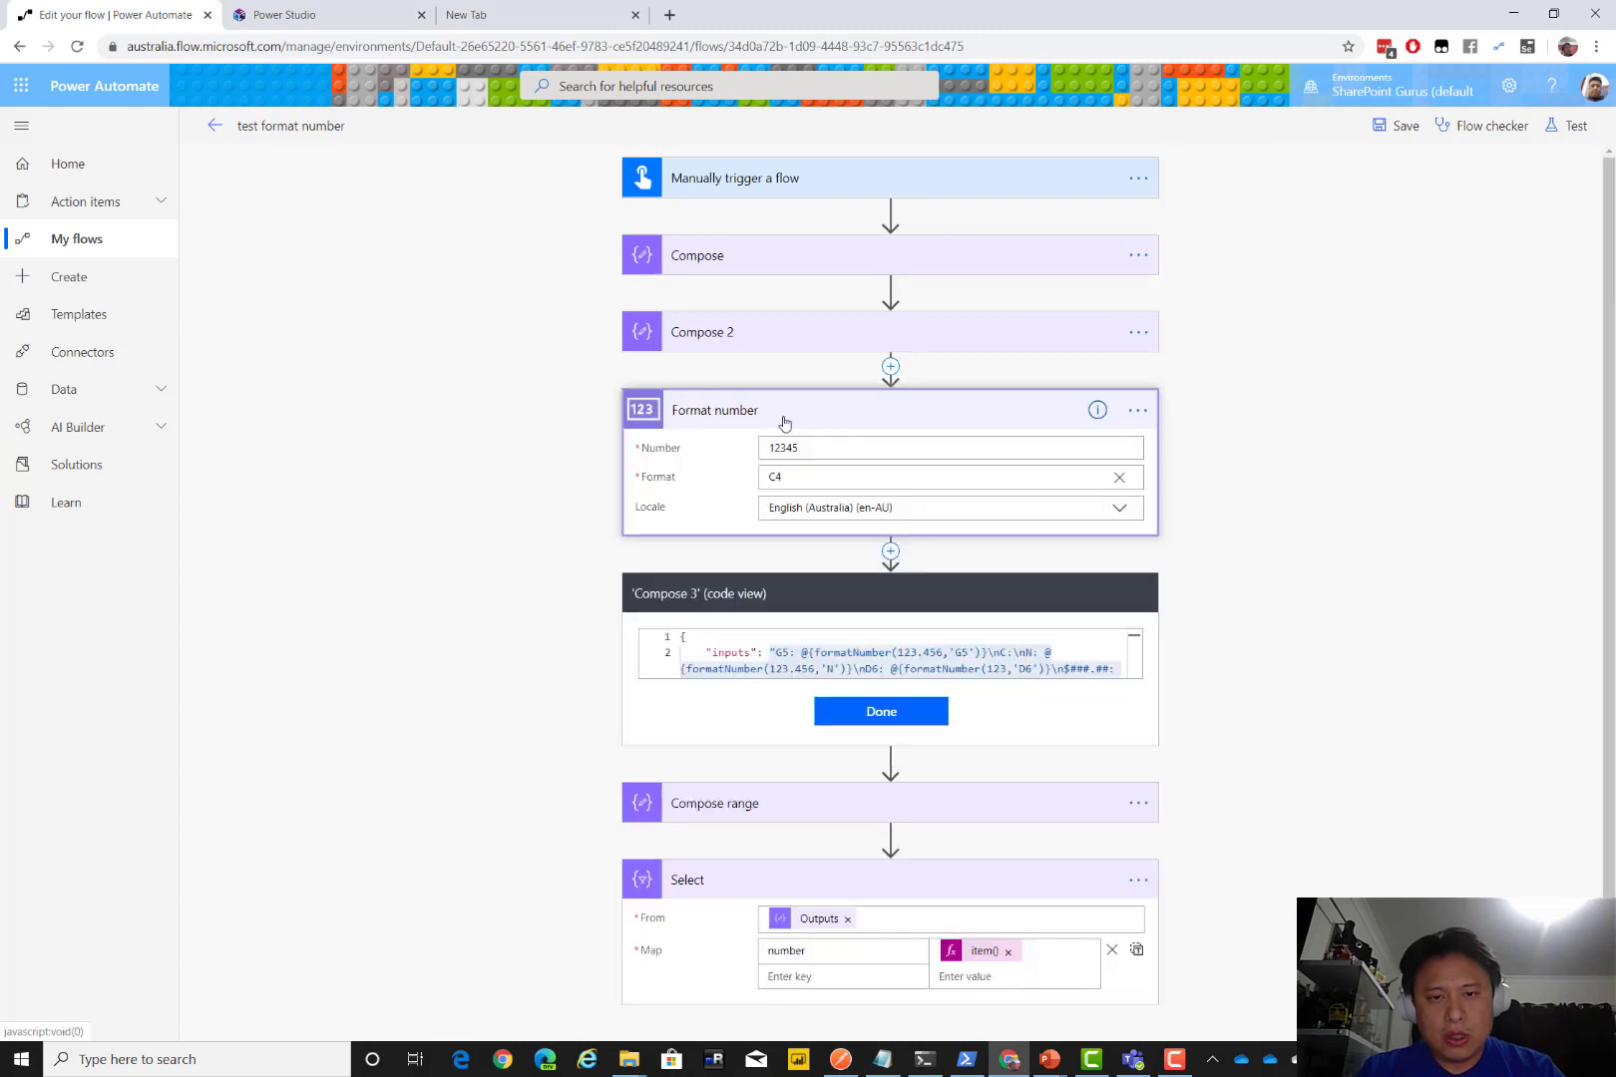
click(1107, 514)
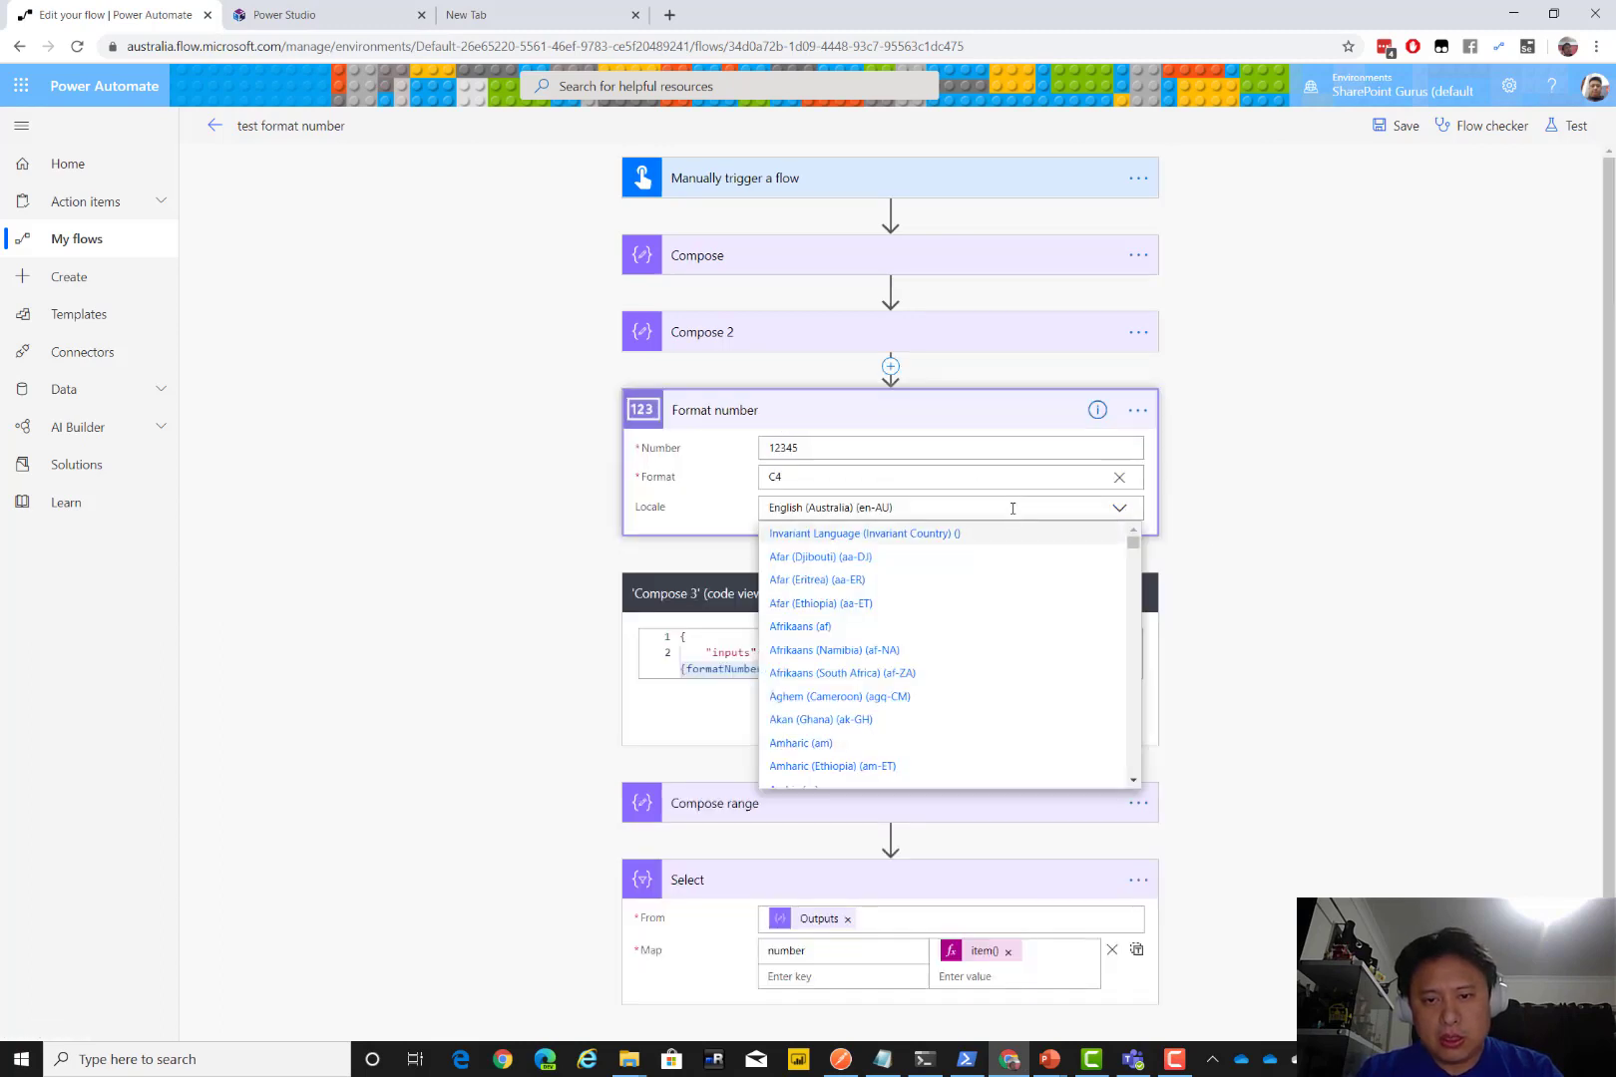
drag(1014, 509, 736, 530)
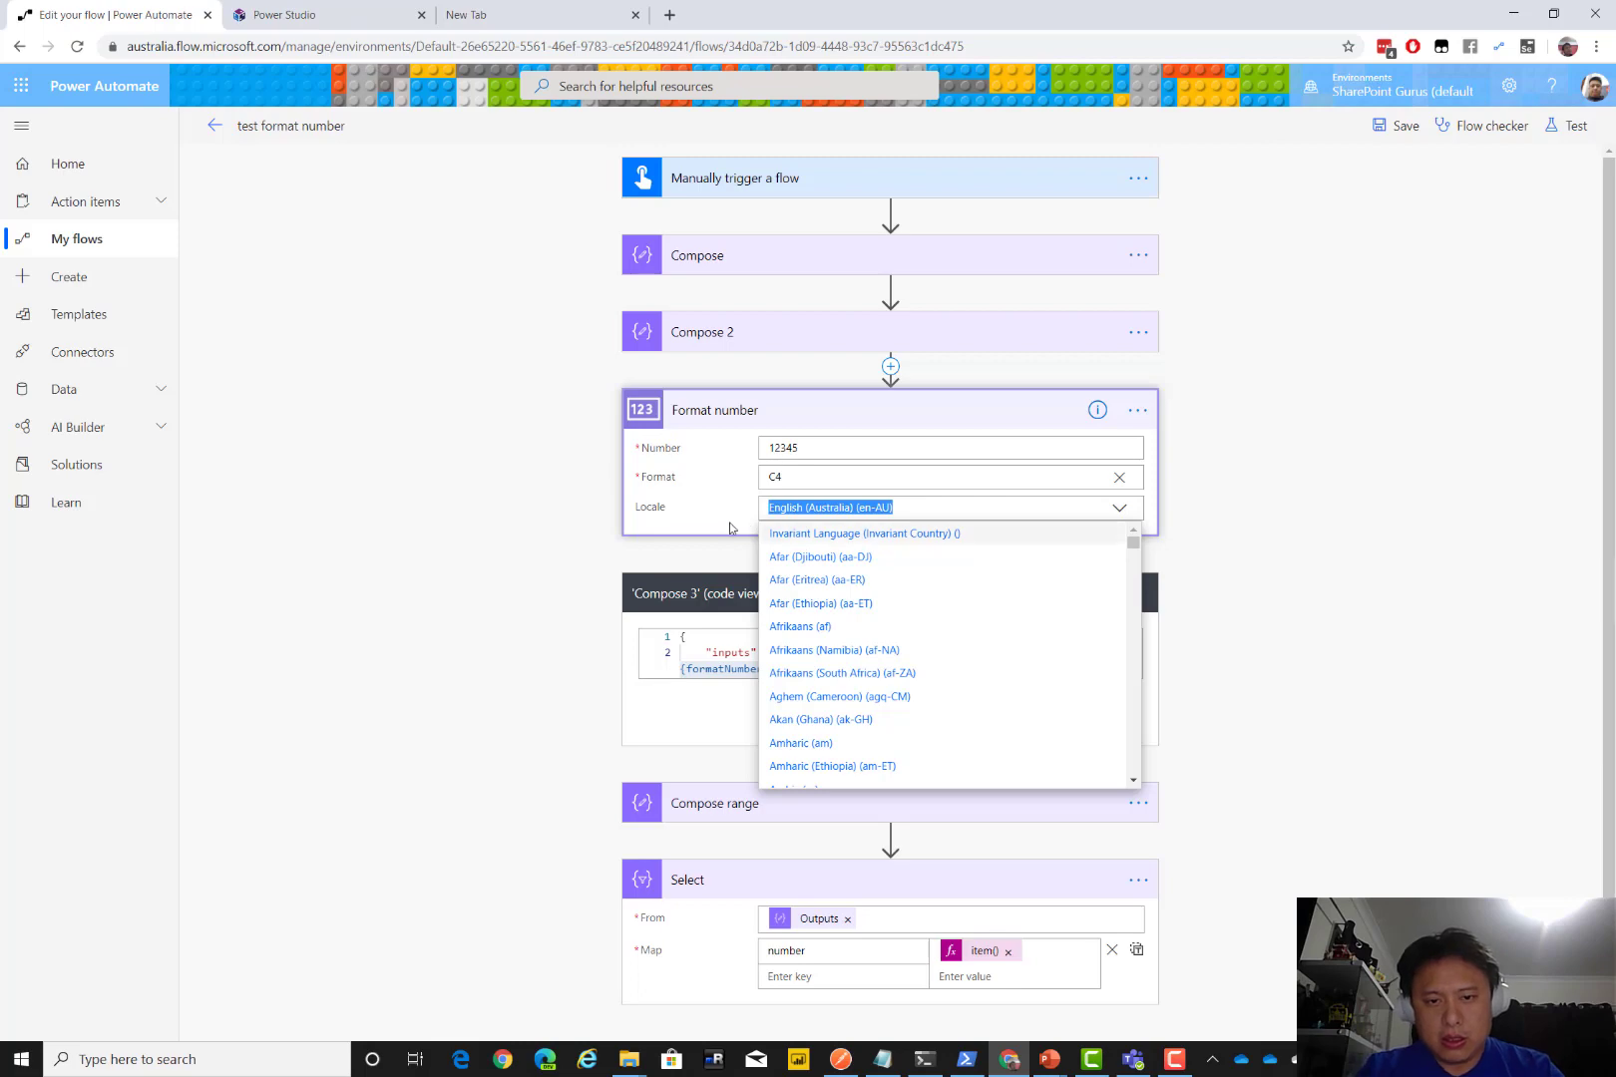
text(jap)
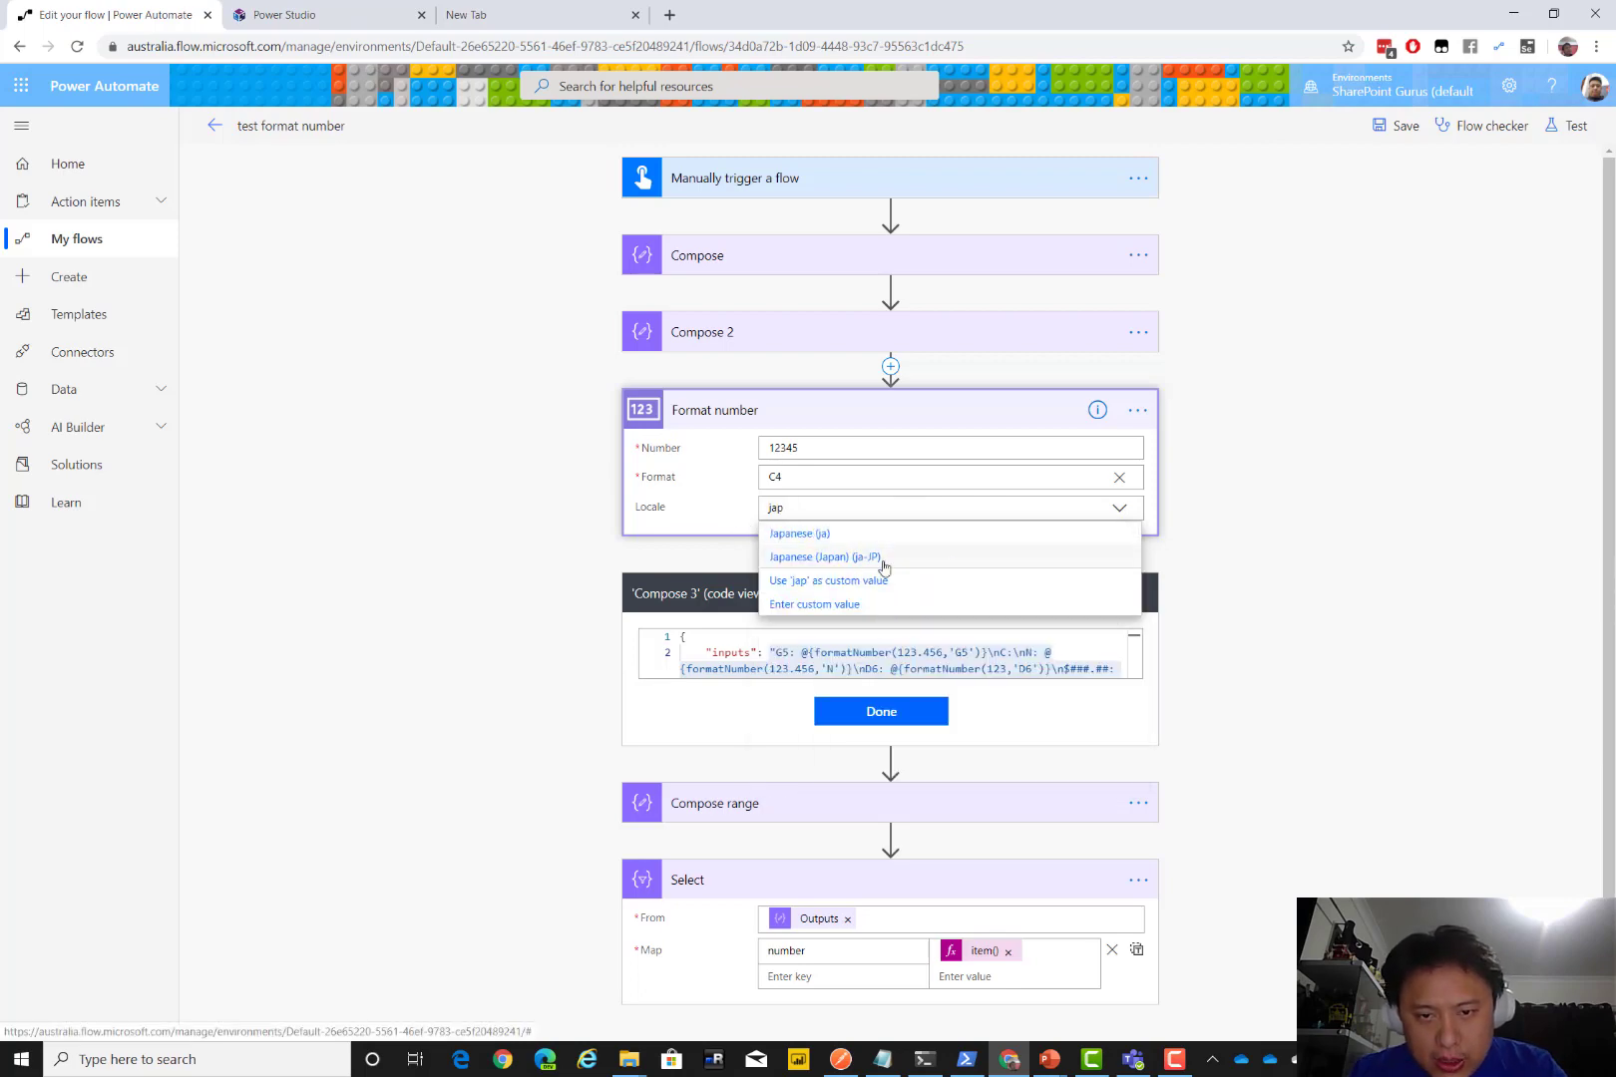
click(1333, 576)
key(alt+Tab)
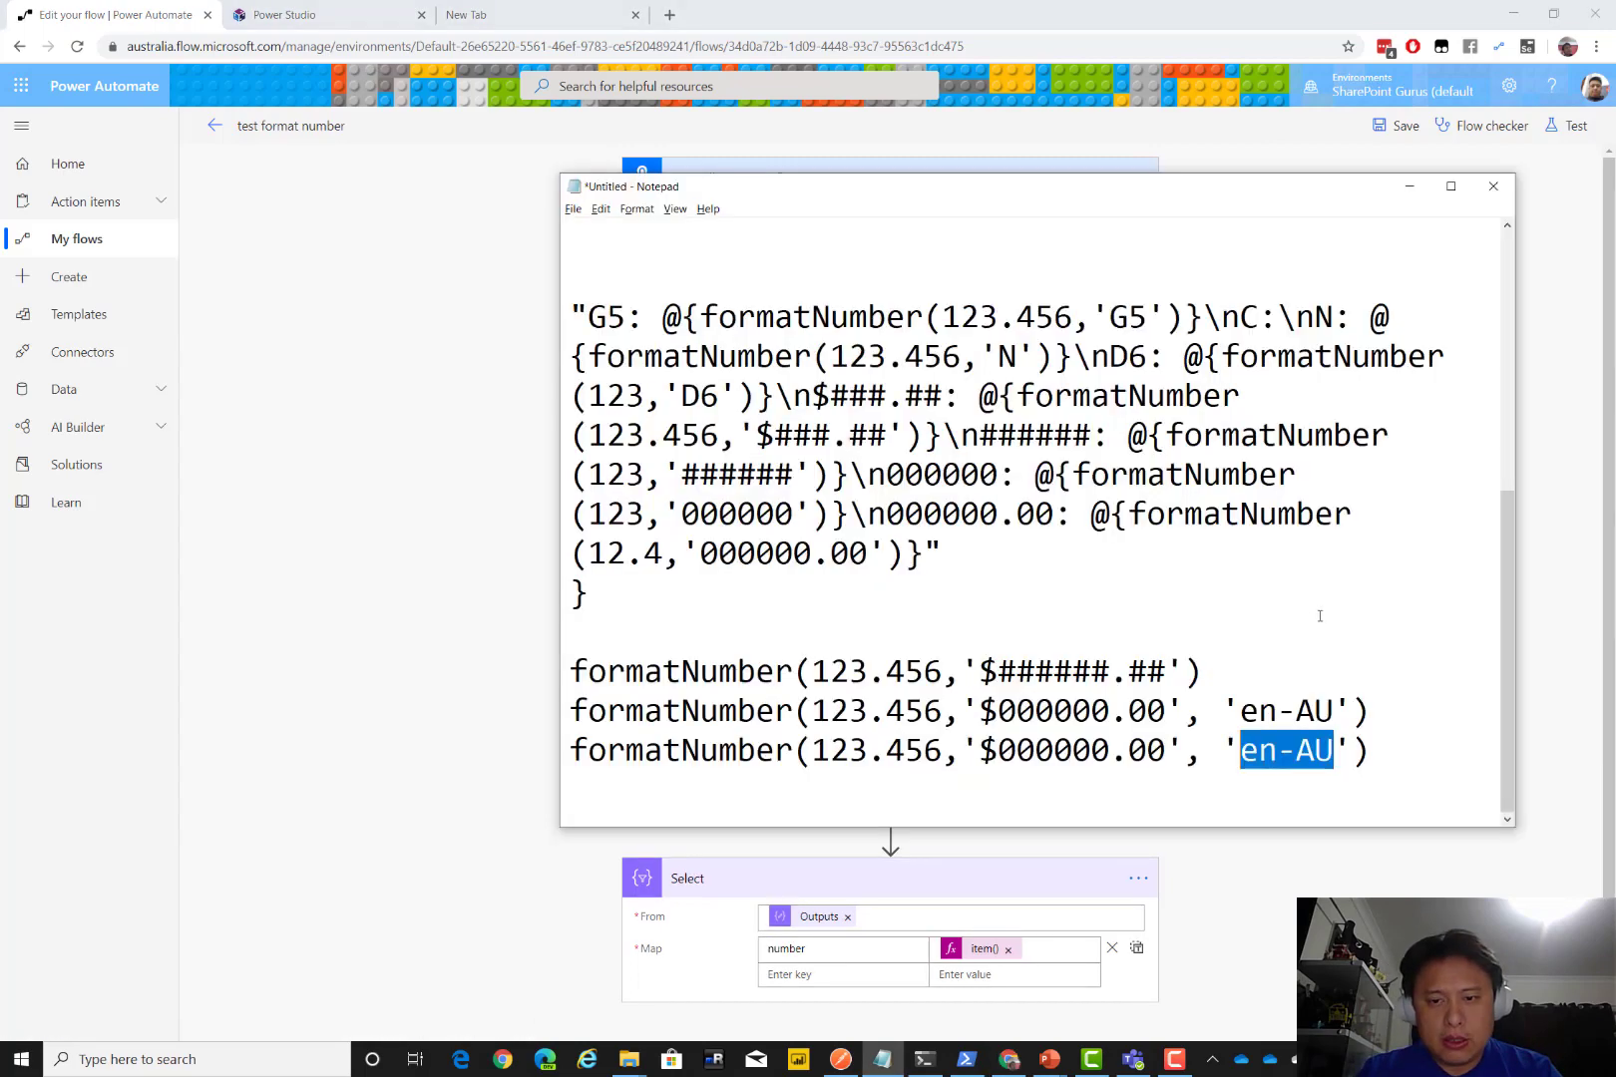
text(ja-JP)
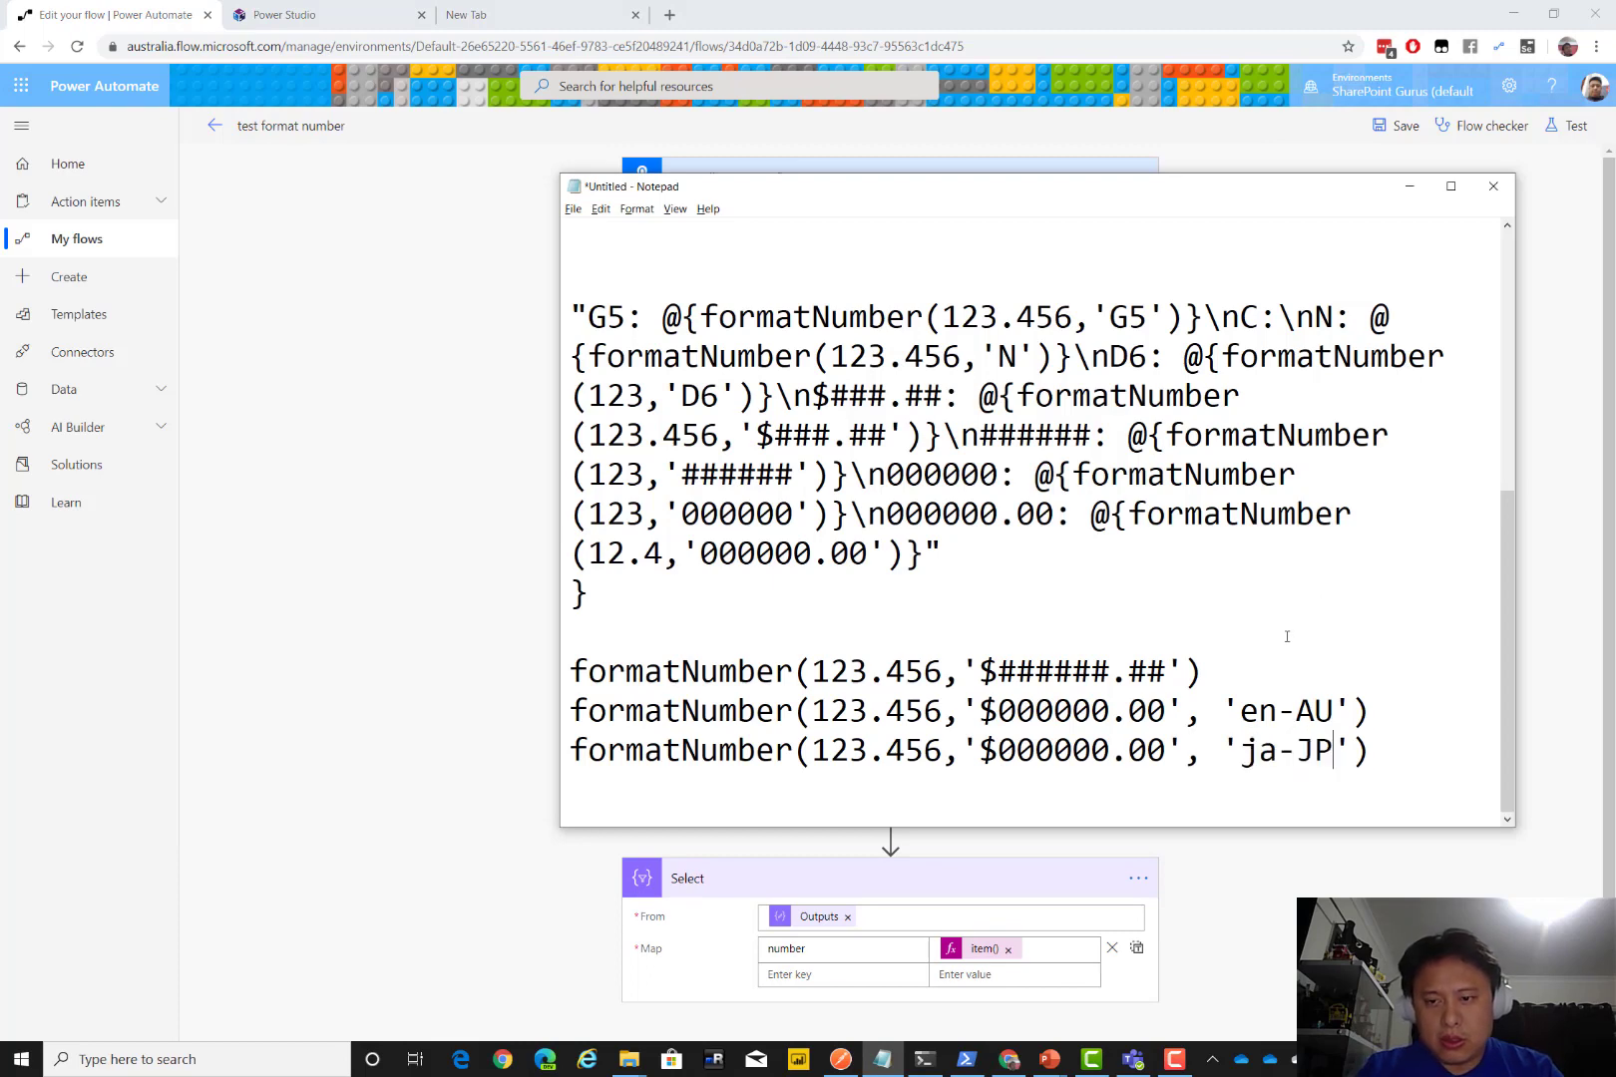
key(End)
key(shift+Up)
key(shift+Up)
key(shift+Up)
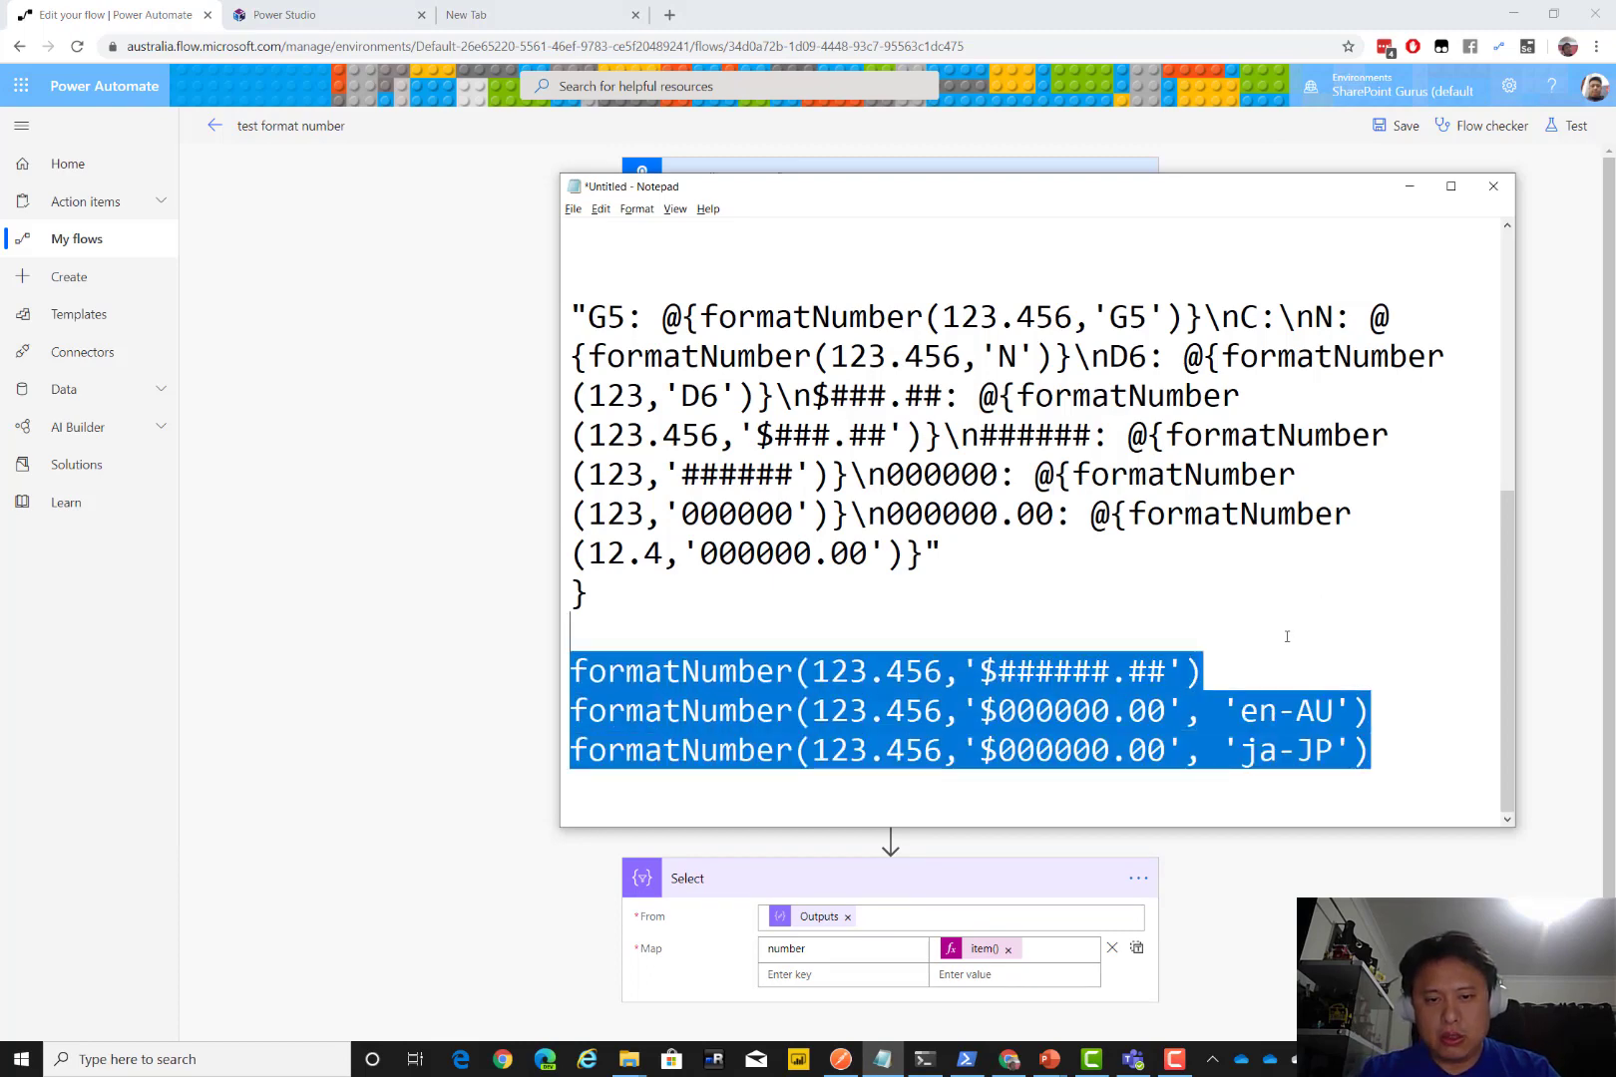
key(Left)
key(Down)
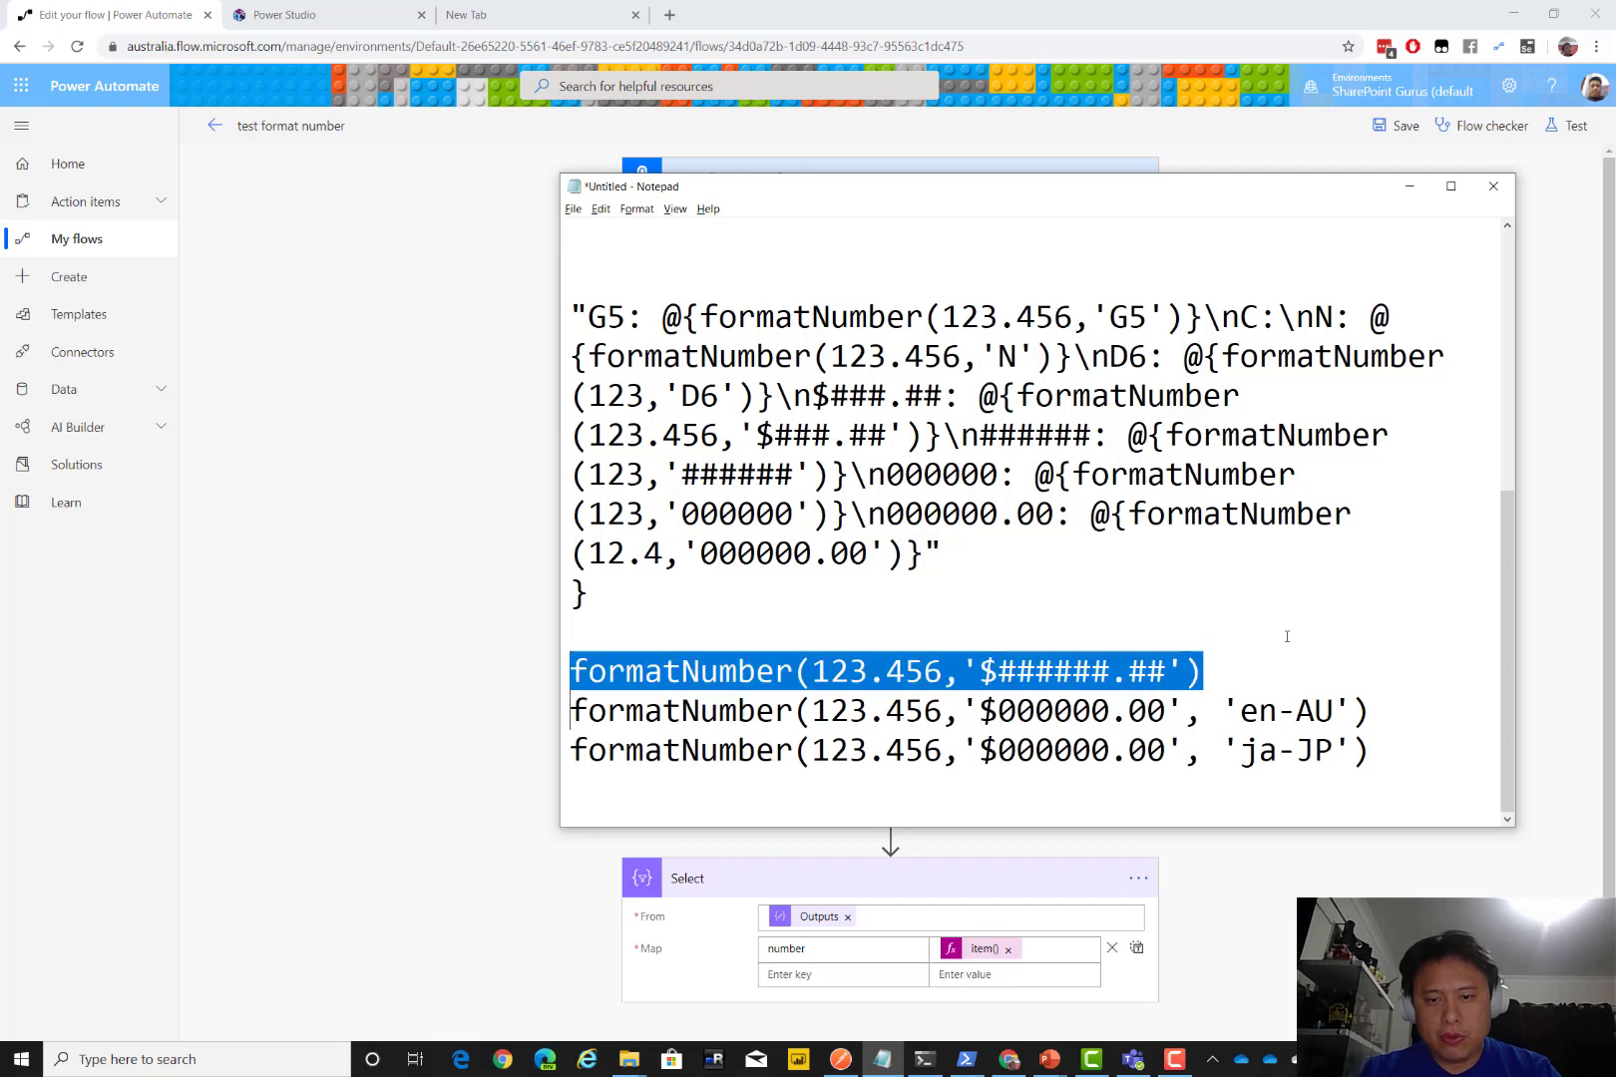
key(shift+Down)
key(Right)
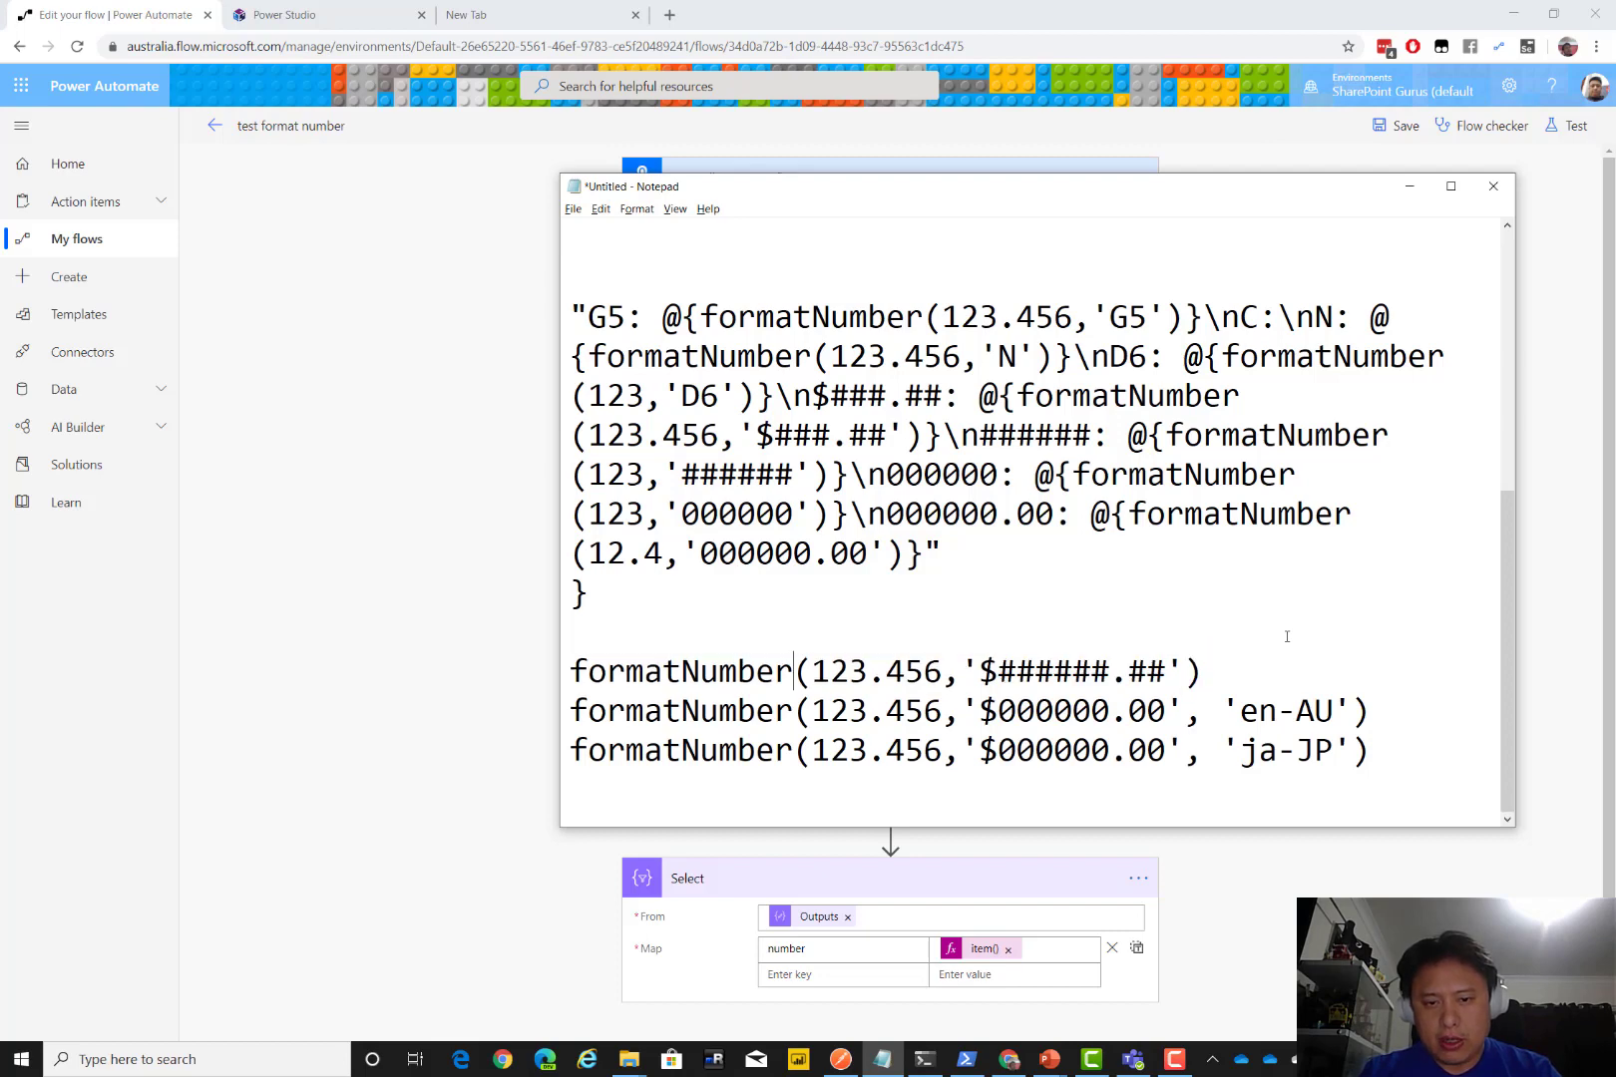
Remove the dollar sign from the first expression's format string, making it ######.##
key(Down)
key(Home)
key(Right)
key(Right)
key(Right)
key(Right)
key(Right)
key(Right)
key(Right)
key(Right)
key(Right)
key(BackSpace)
Change the en-AU expression's format string to $######.##
key(Down)
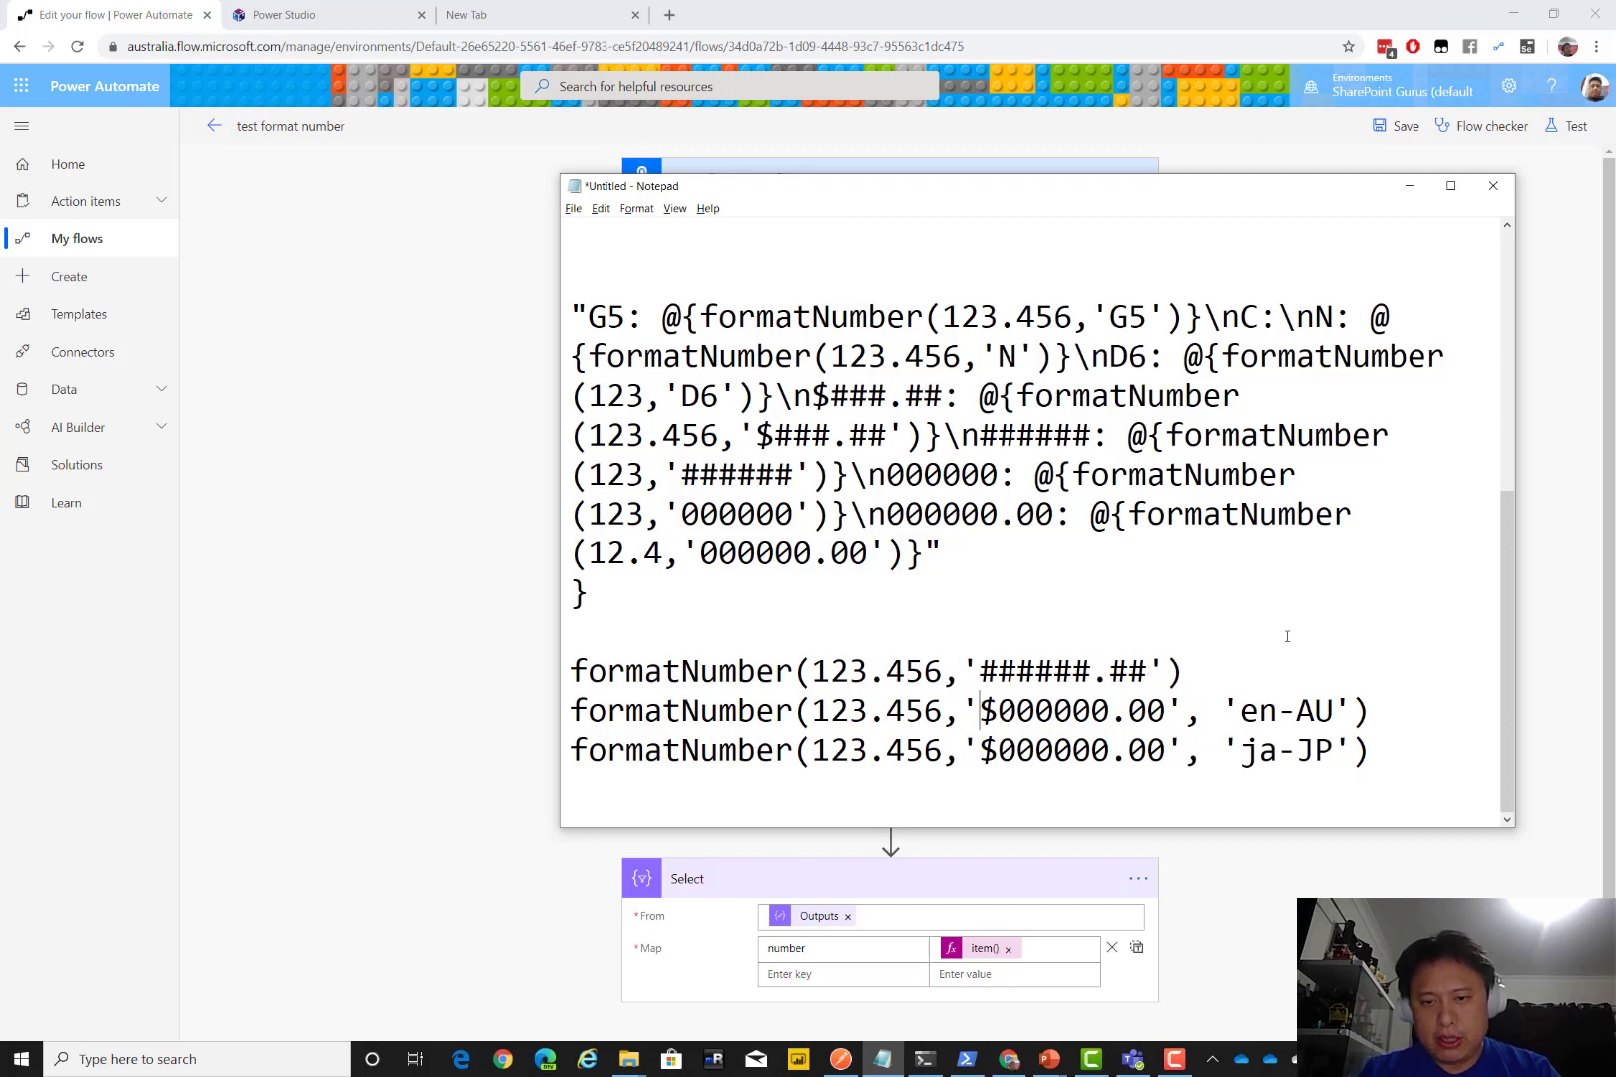
key(Left)
key(shift+Right)
key(shift+Right)
key(shift+Right)
key(shift+Right)
key(shift+Right)
key(shift+Right)
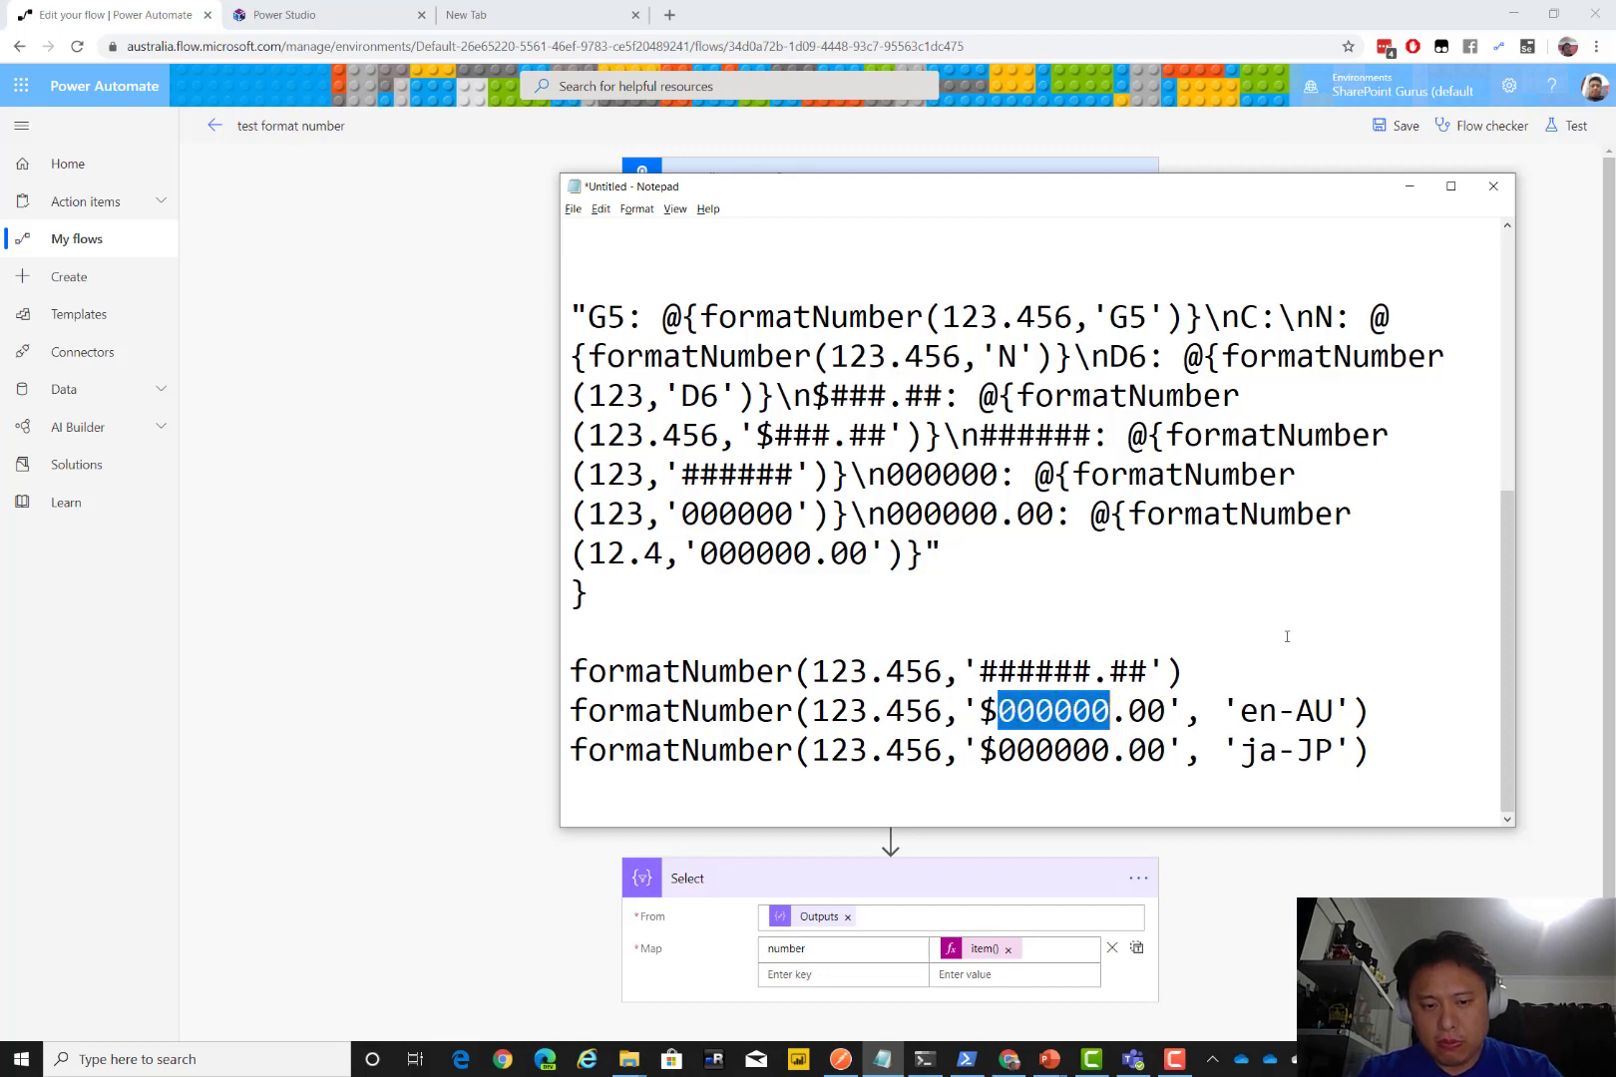
text(######)
key(Right)
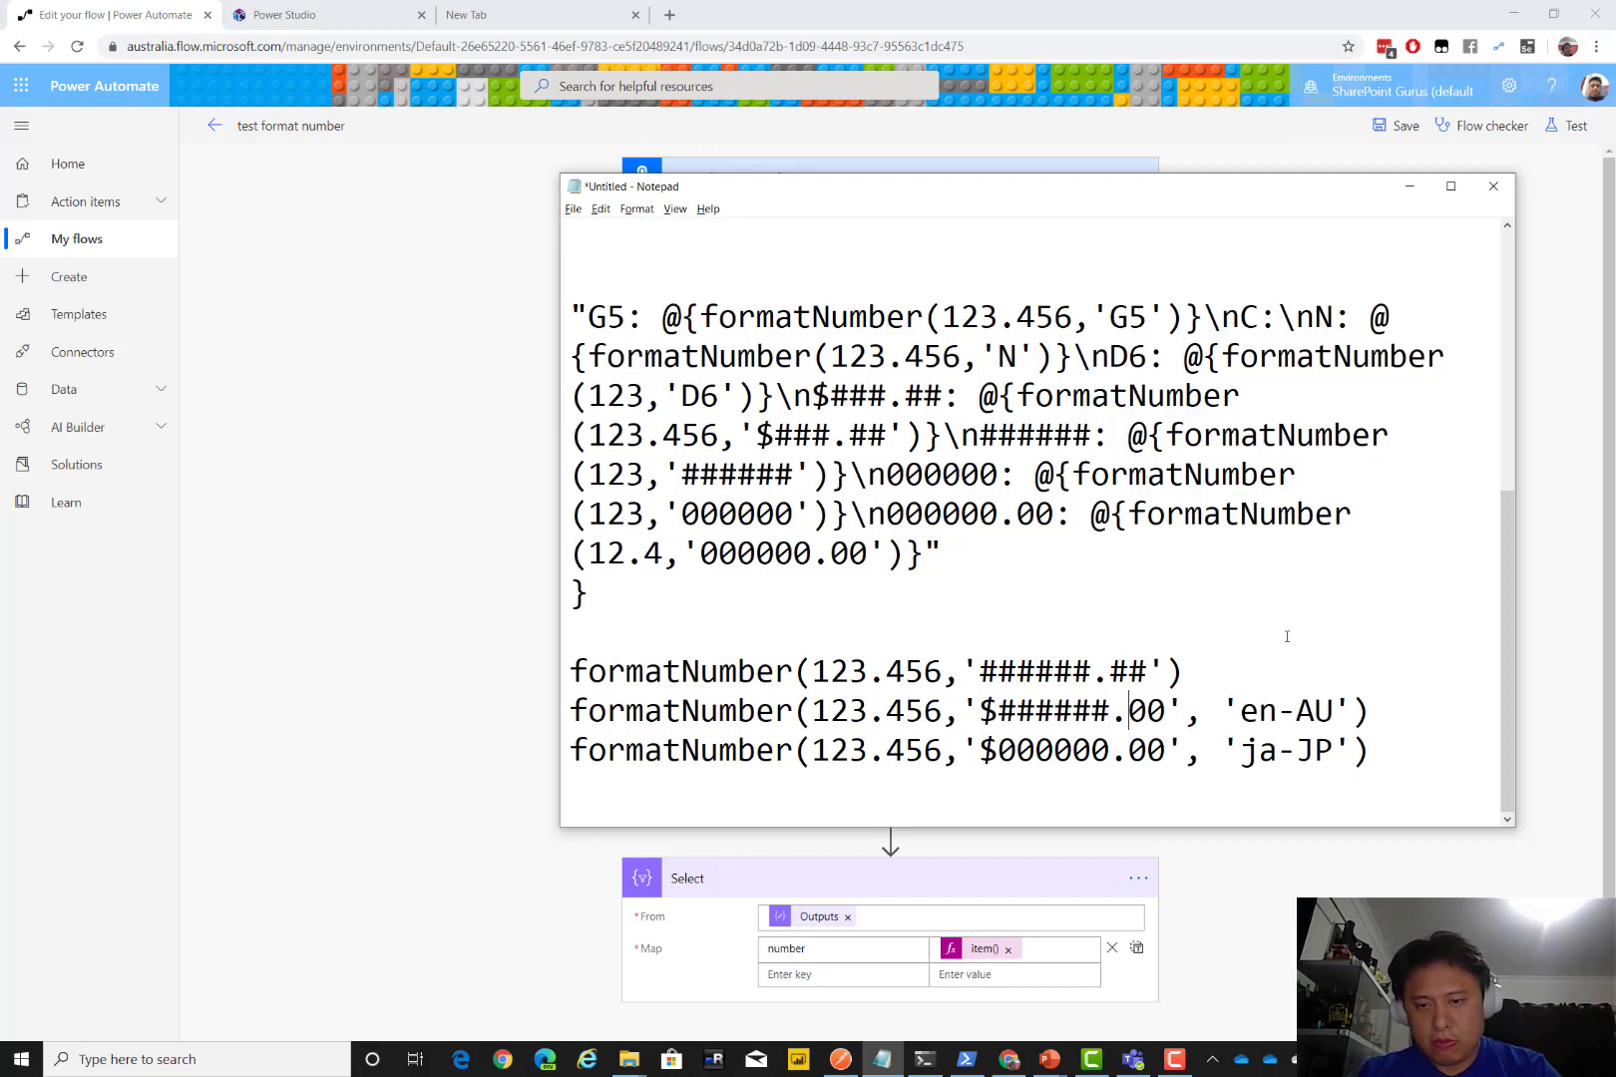
key(shift+Right)
key(shift+Right)
text(#)
key(Up)
key(Up)
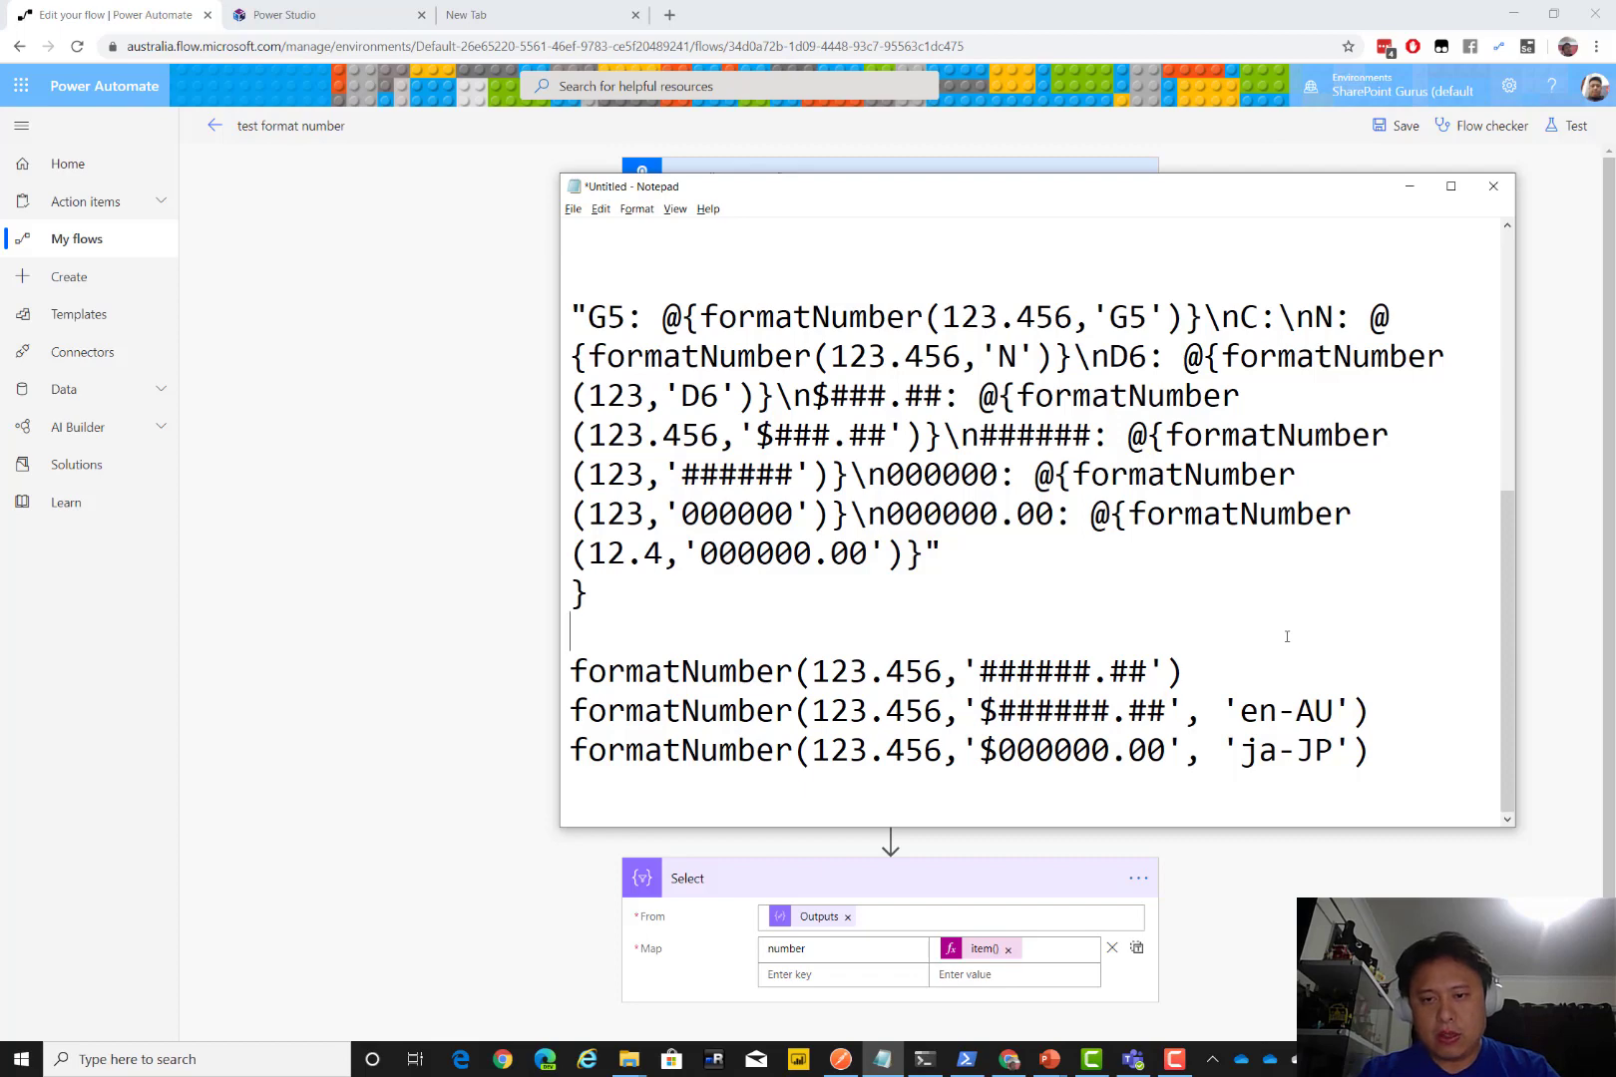
key(Down)
key(shift+End)
key(shift+Left)
key(shift+Right)
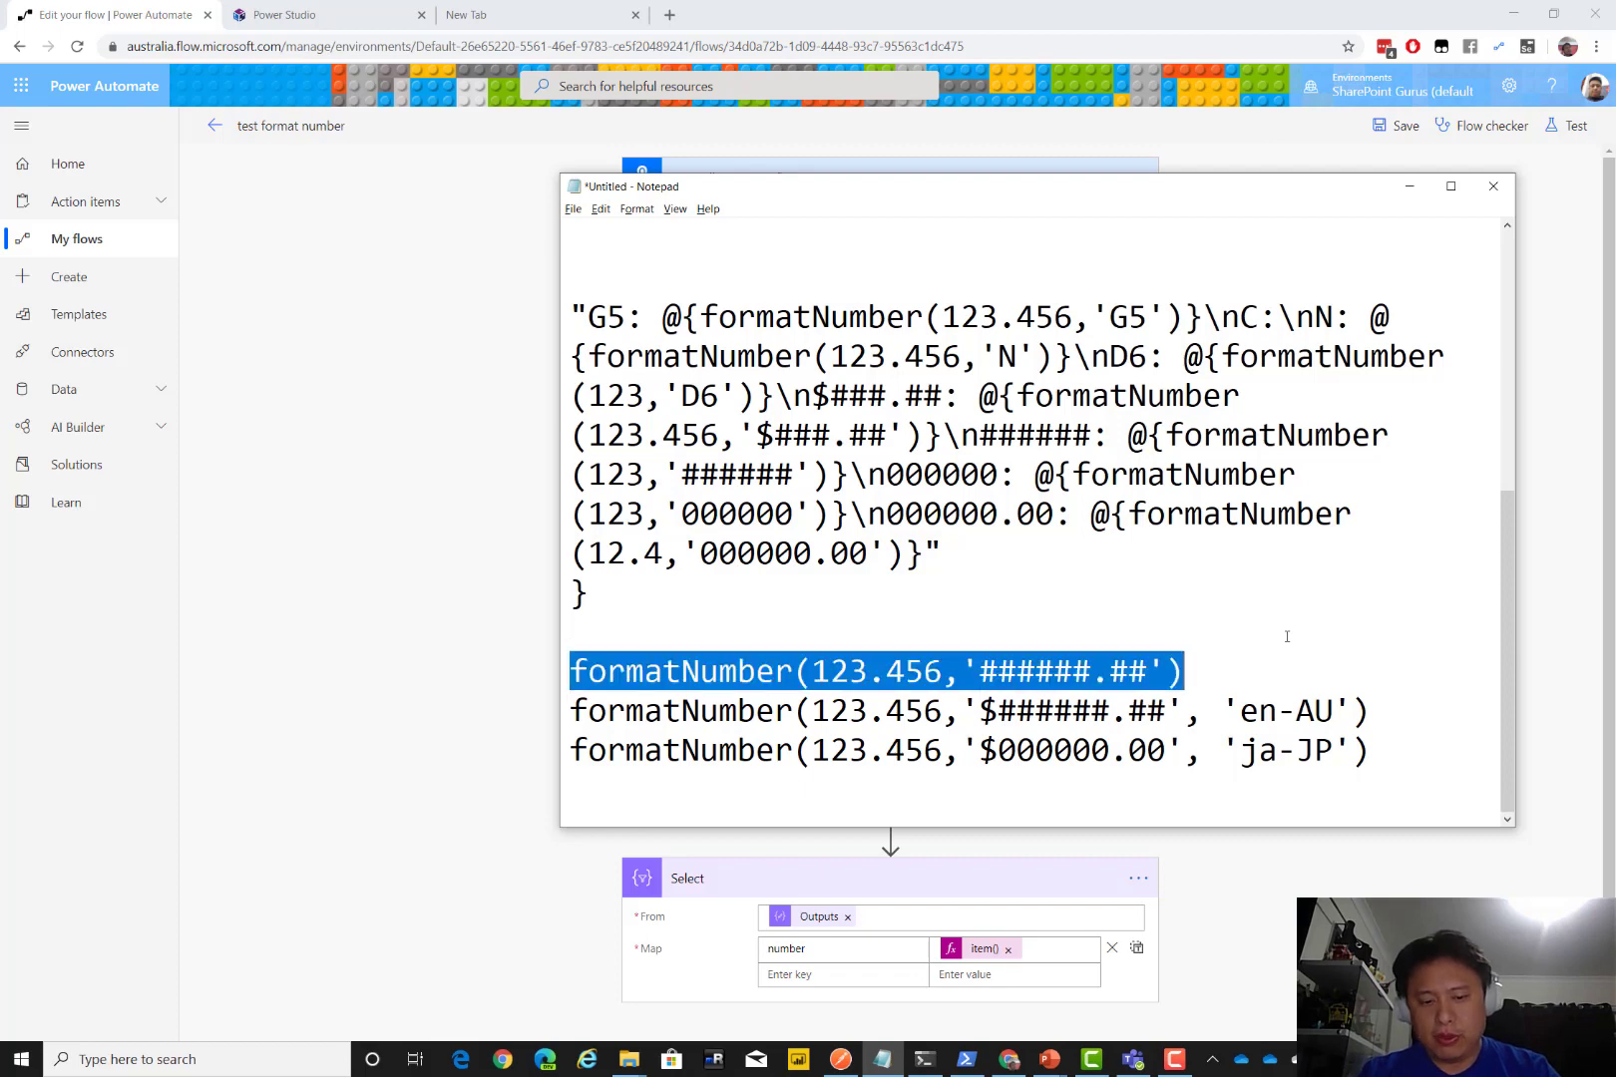
key(alt+Tab)
key(alt+Tab)
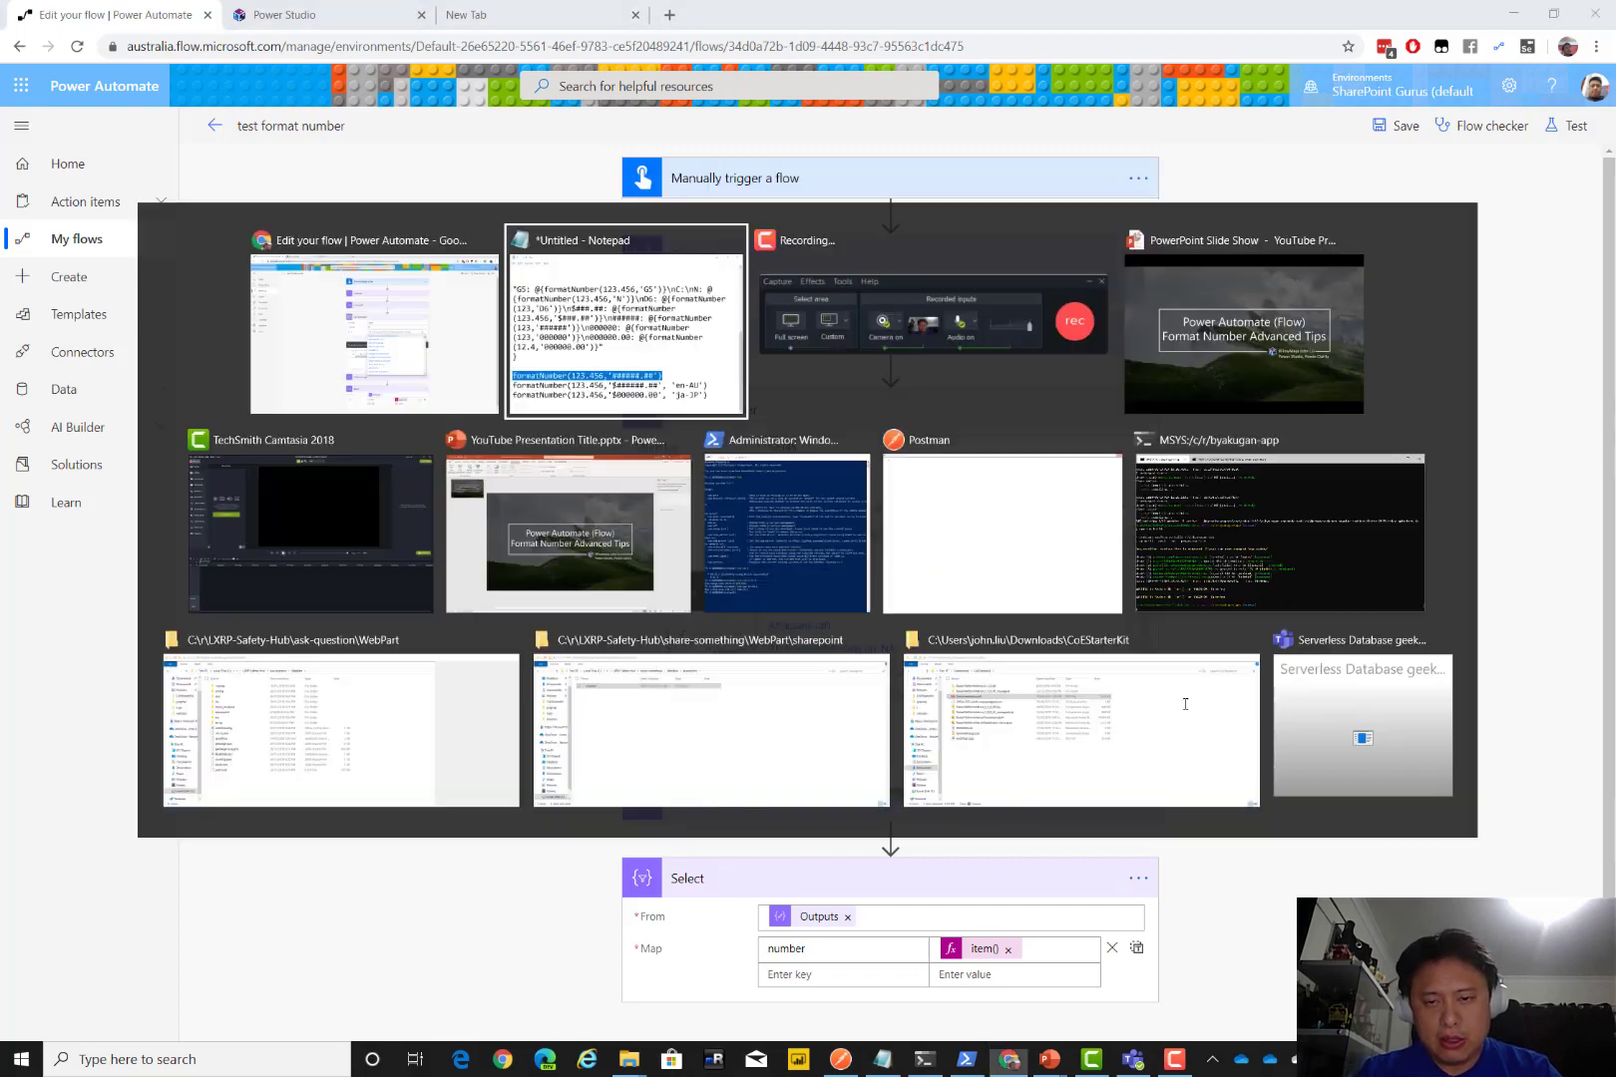
Replace 123.456 with item() in the ######.## expression and select the new item() text
click(944, 669)
key(ctrl+shift+Left)
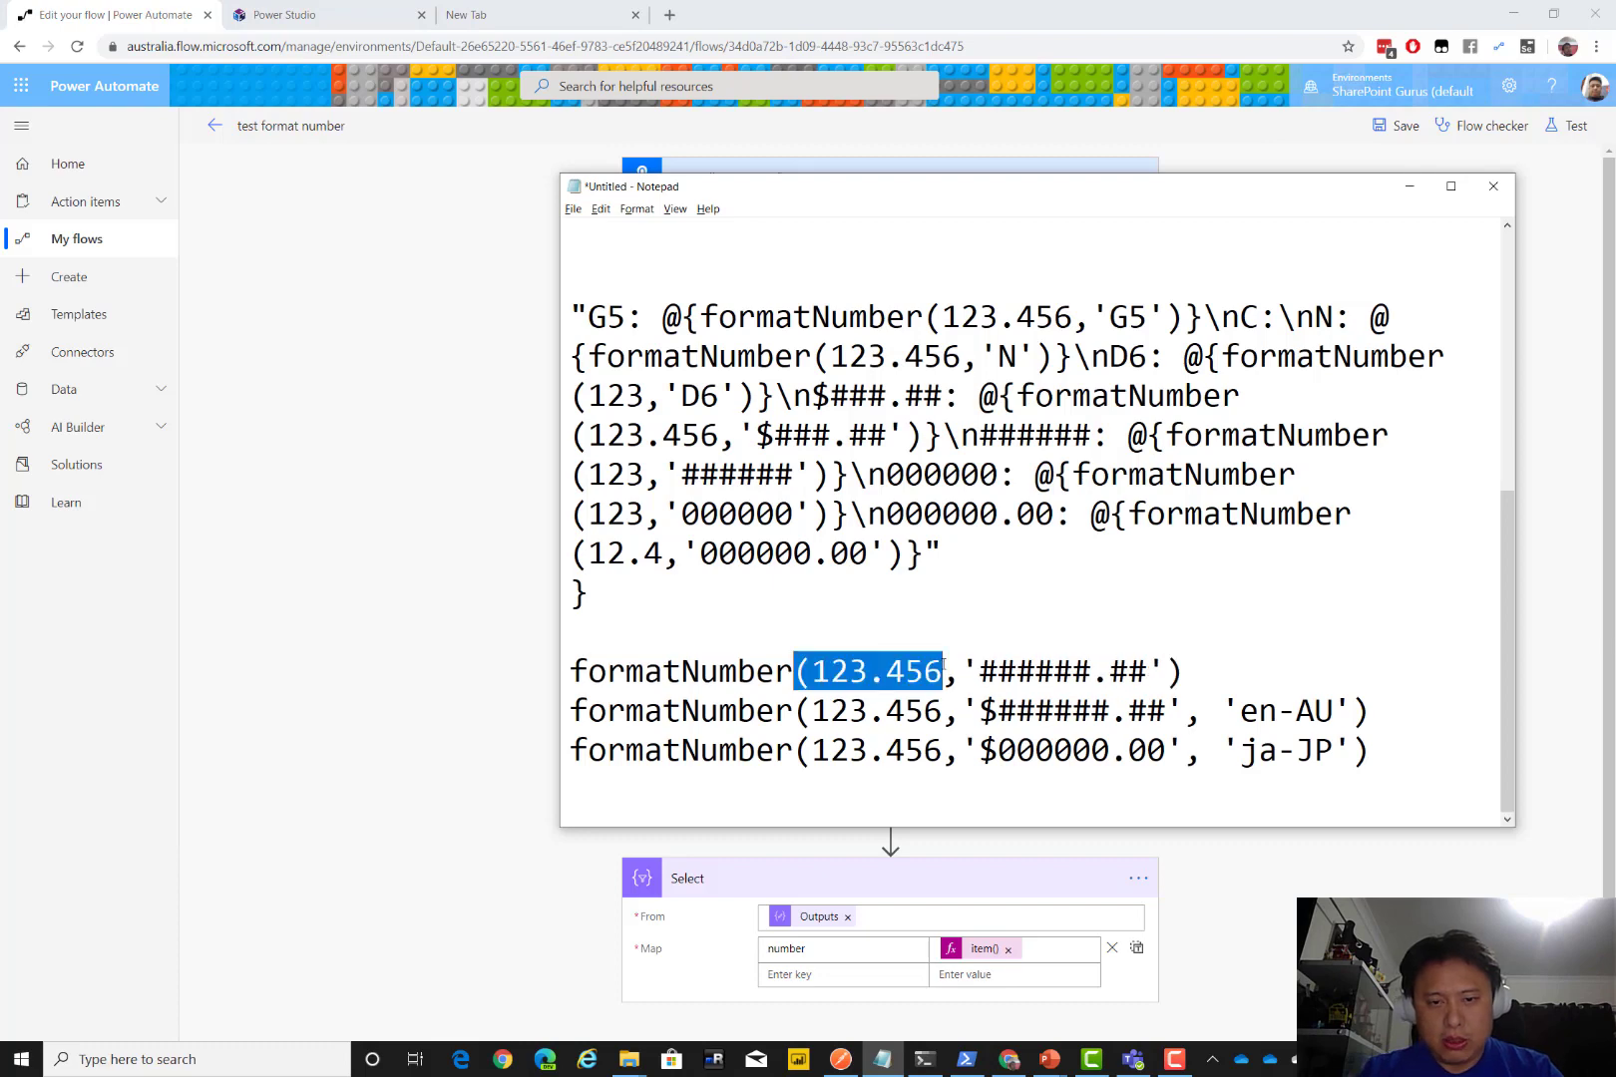
key(shift+Right)
text(item())
key(shift+Left)
key(shift+Left)
key(shift+Left)
key(shift+Left)
key(shift+Left)
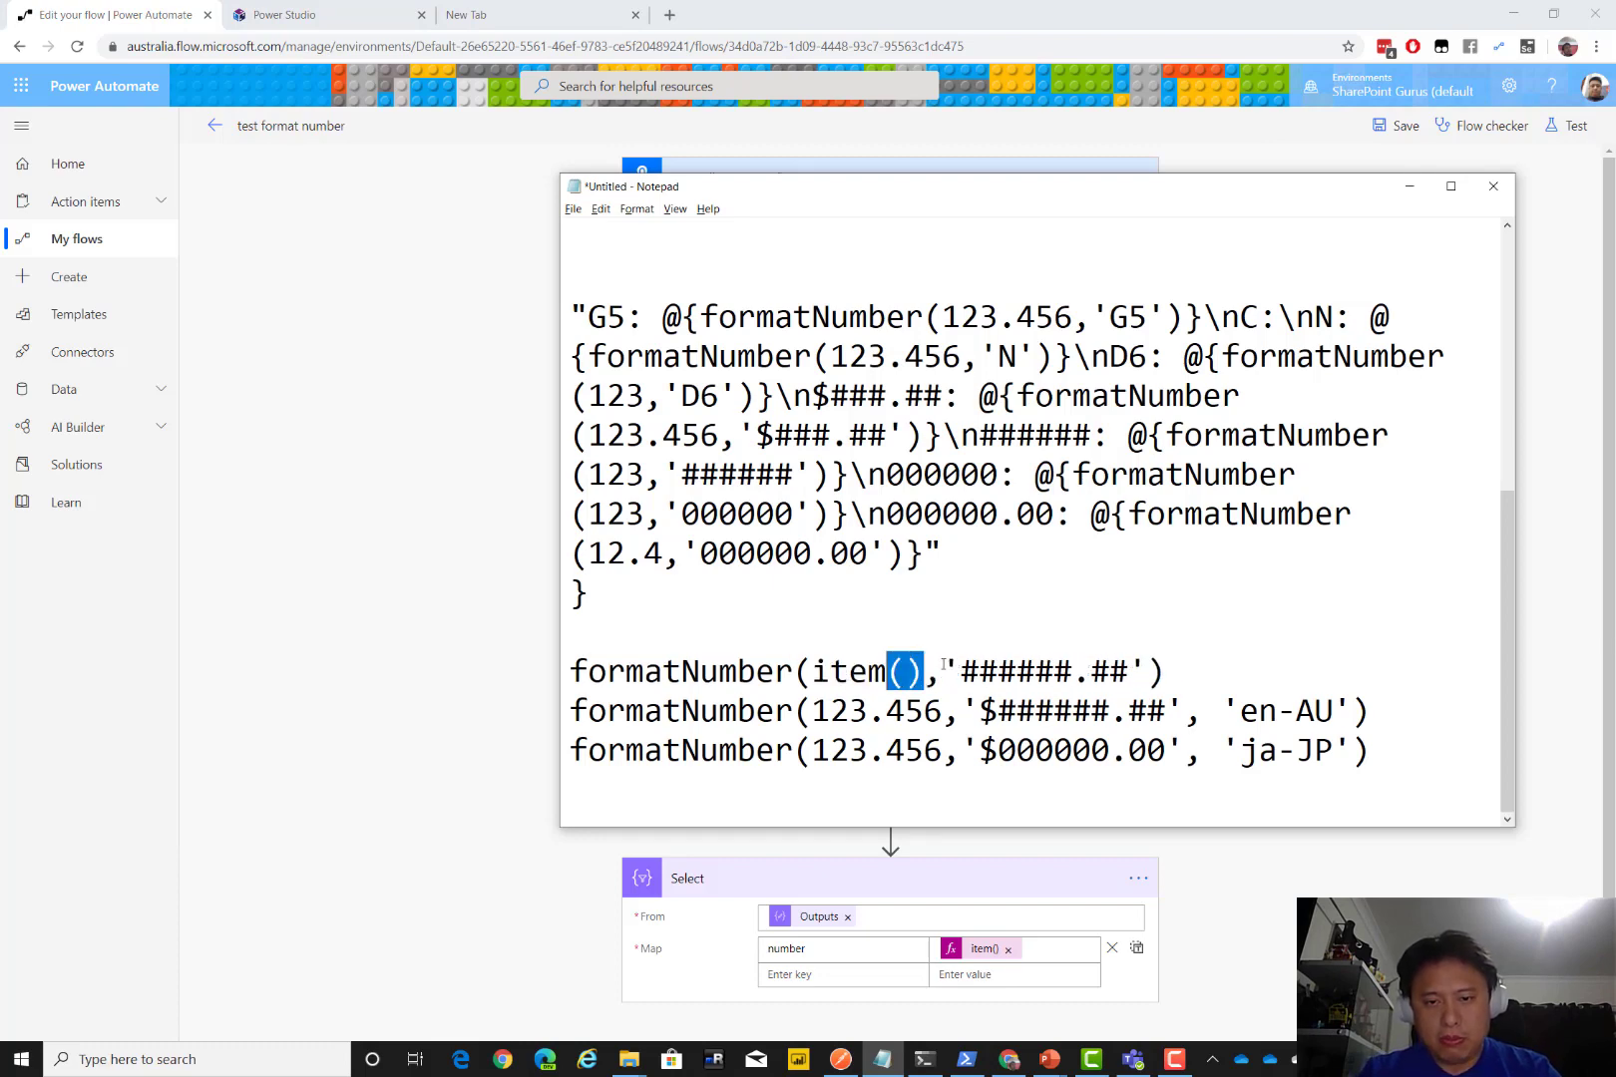
key(shift+Left)
Replace 123.456 with item() in the en-AU formatNumber expression
key(Down)
key(shift+Right)
key(shift+Right)
key(shift+Right)
key(shift+Right)
key(shift+Right)
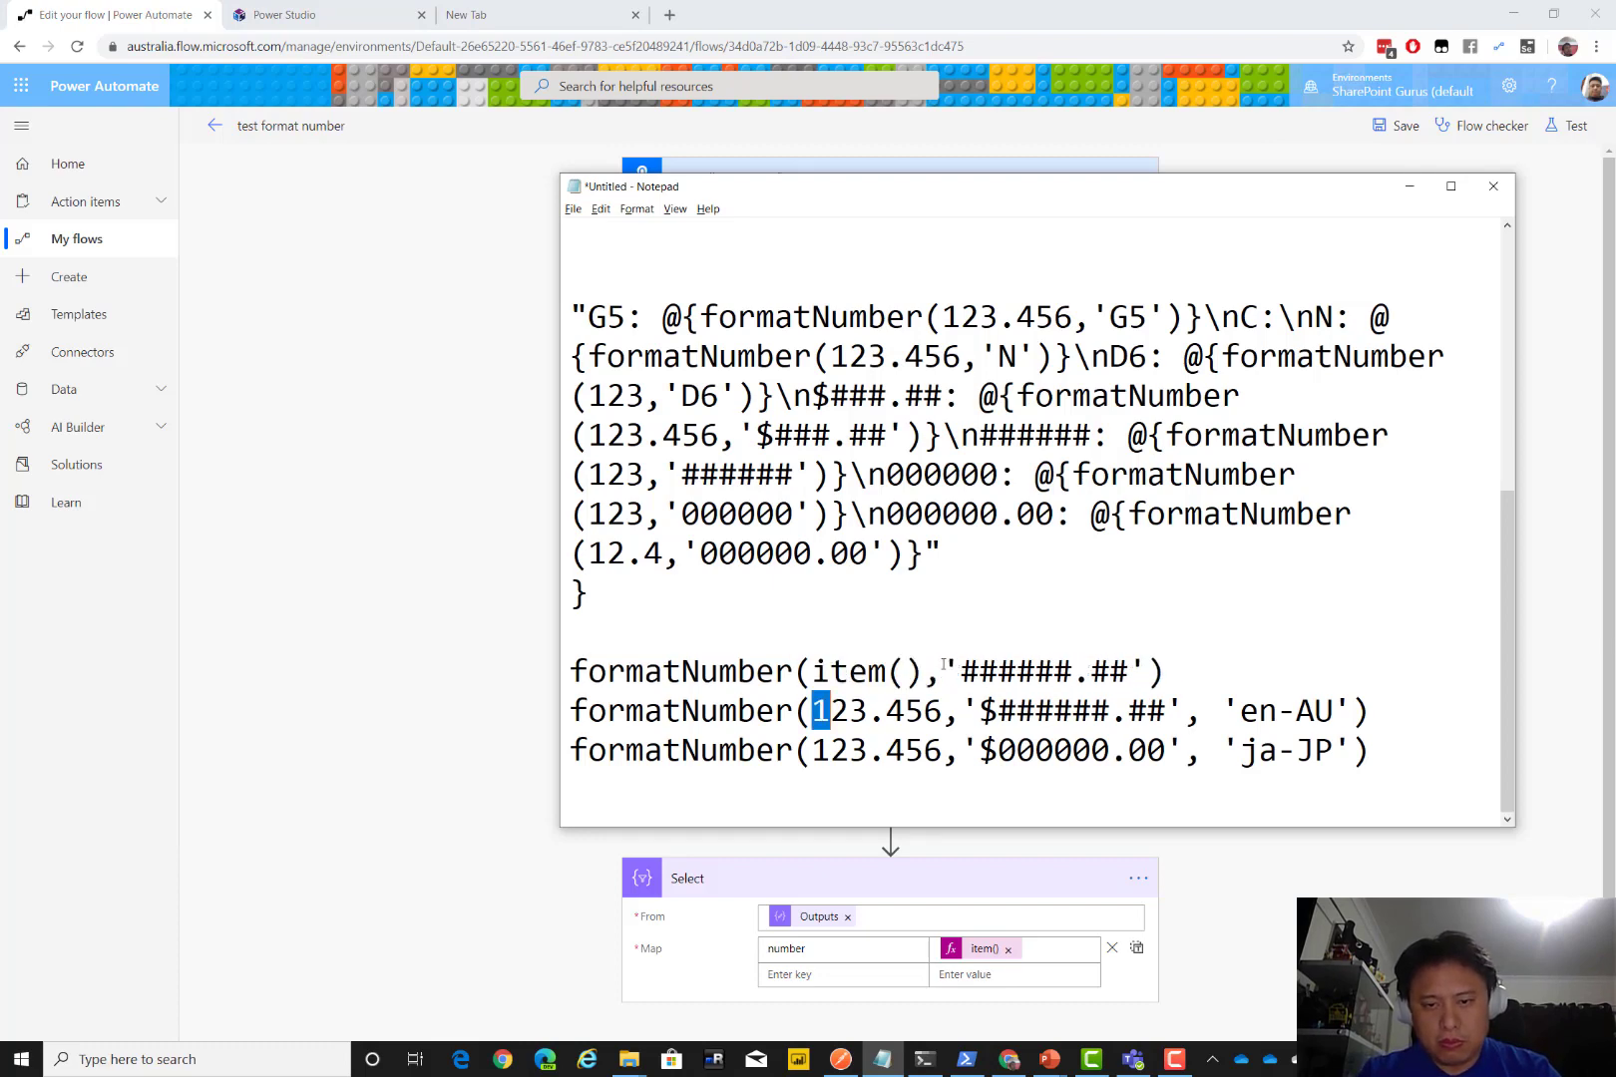
key(shift+Right)
key(shift+Right)
text(item())
Replace 123.456 with item() in the ja-JP formatNumber expression
key(Down)
key(Right)
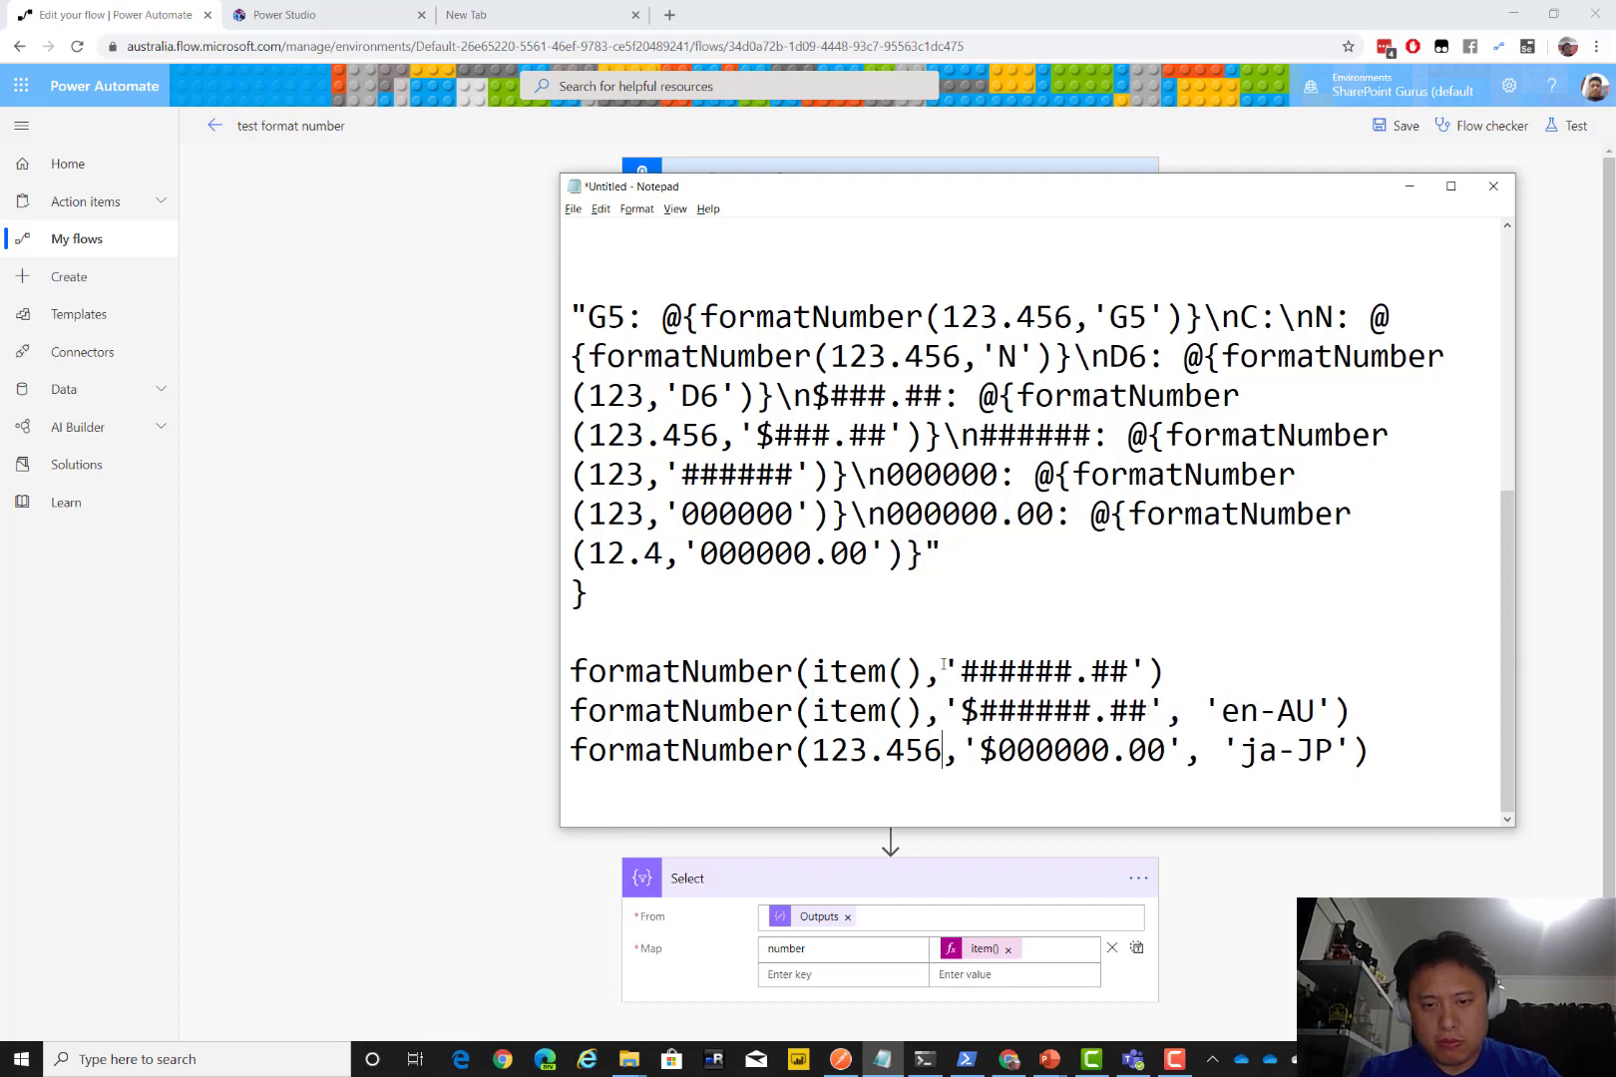
key(shift+Left)
key(shift+Left)
key(shift+Left)
key(shift+Left)
key(shift+Left)
key(shift+Left)
key(shift+Left)
text(item())
key(Down)
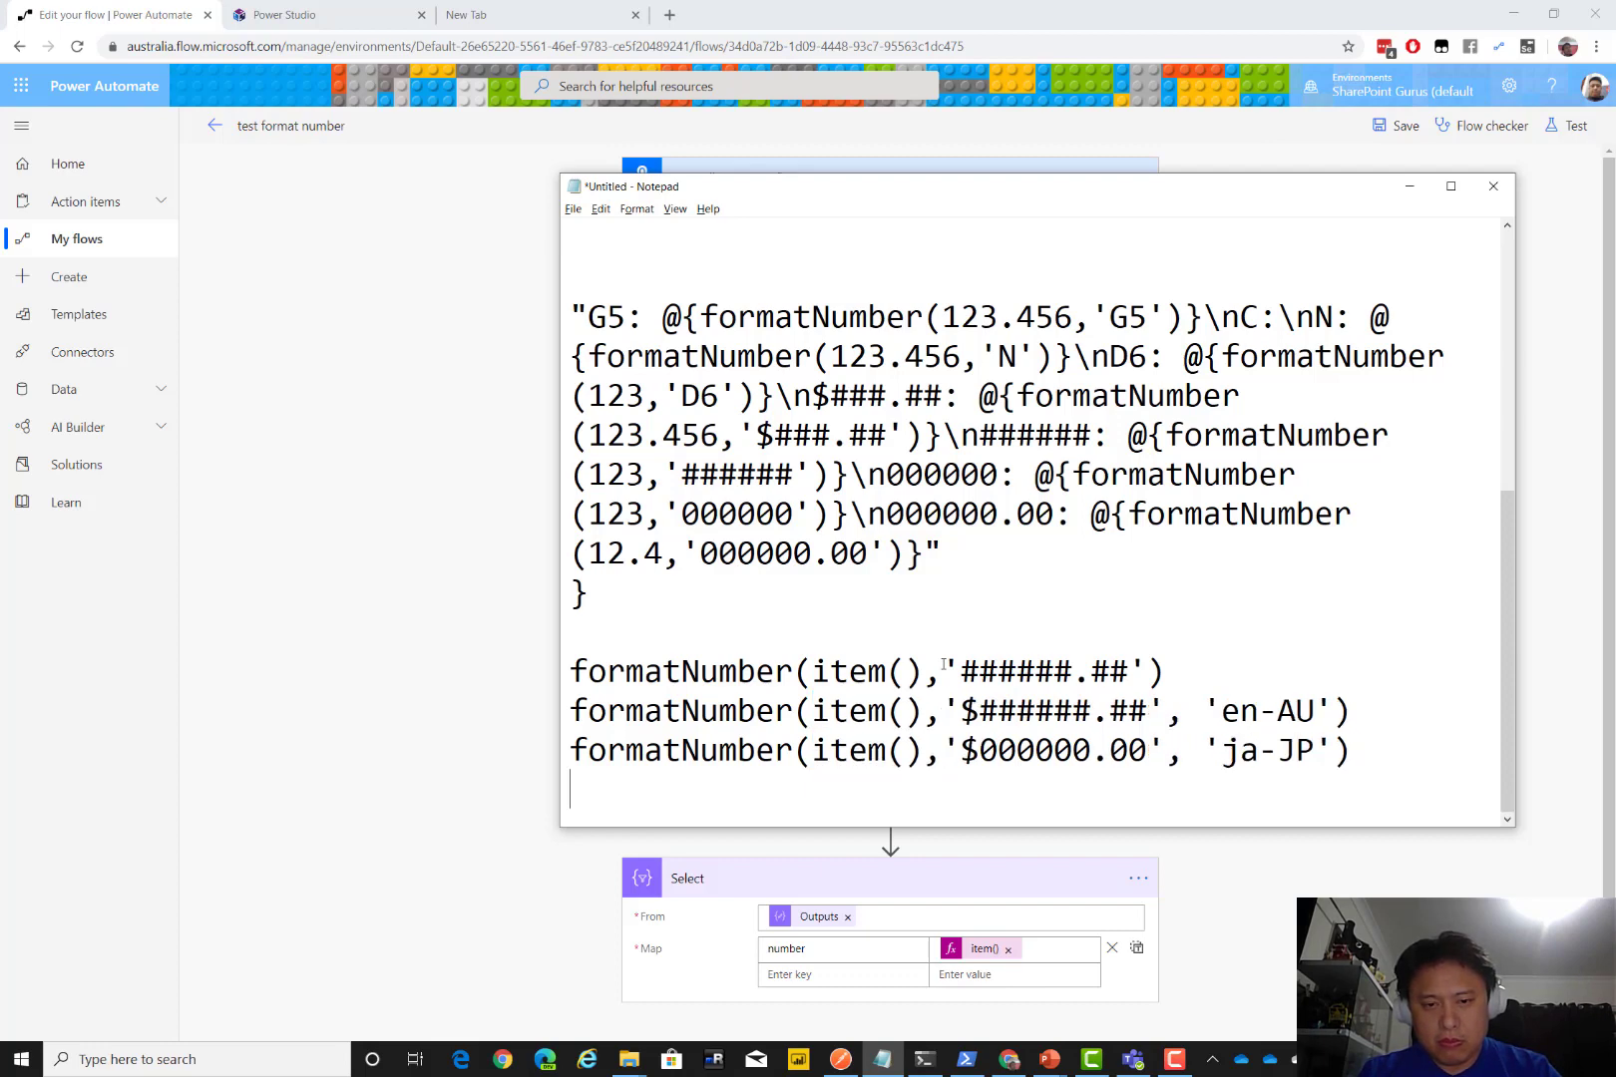
Select and copy the whole formatNumber(item(),'######.##') line
key(shift+Up)
key(shift+Up)
key(shift+Up)
key(Home)
key(shift+End)
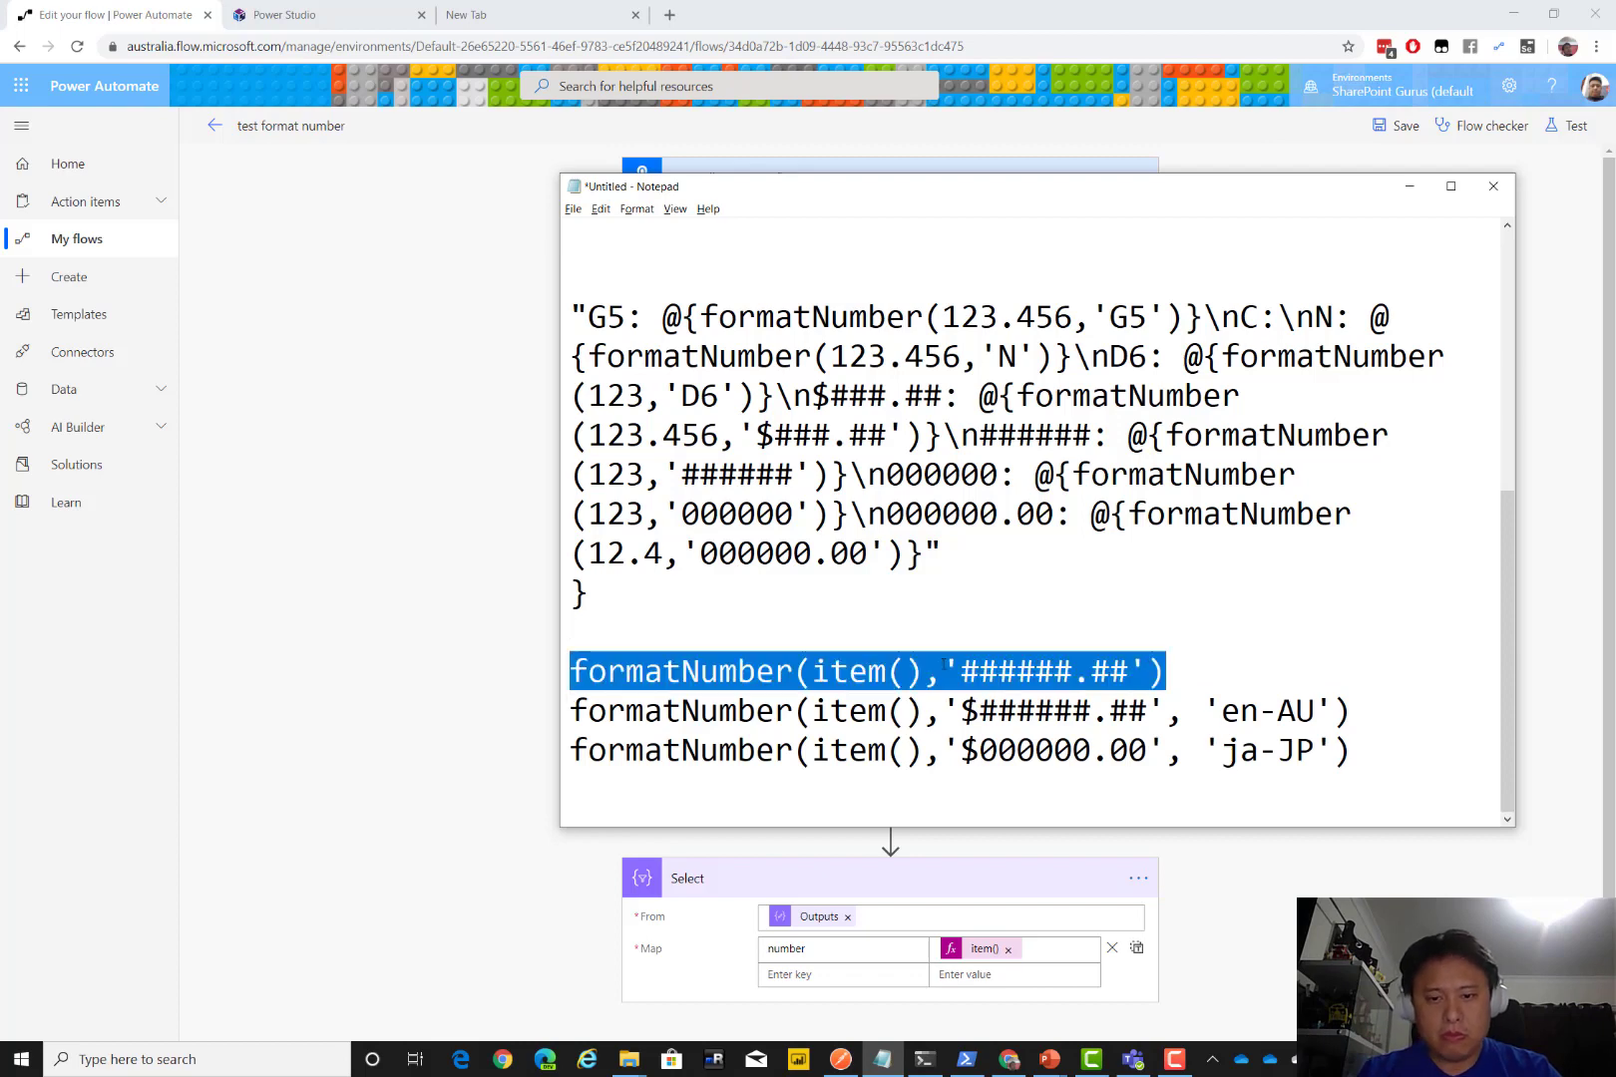
Switch to the flow and add a format1 key to the Select map with the expression formatNumber(item(),'######.##')
key(alt+Tab)
click(888, 973)
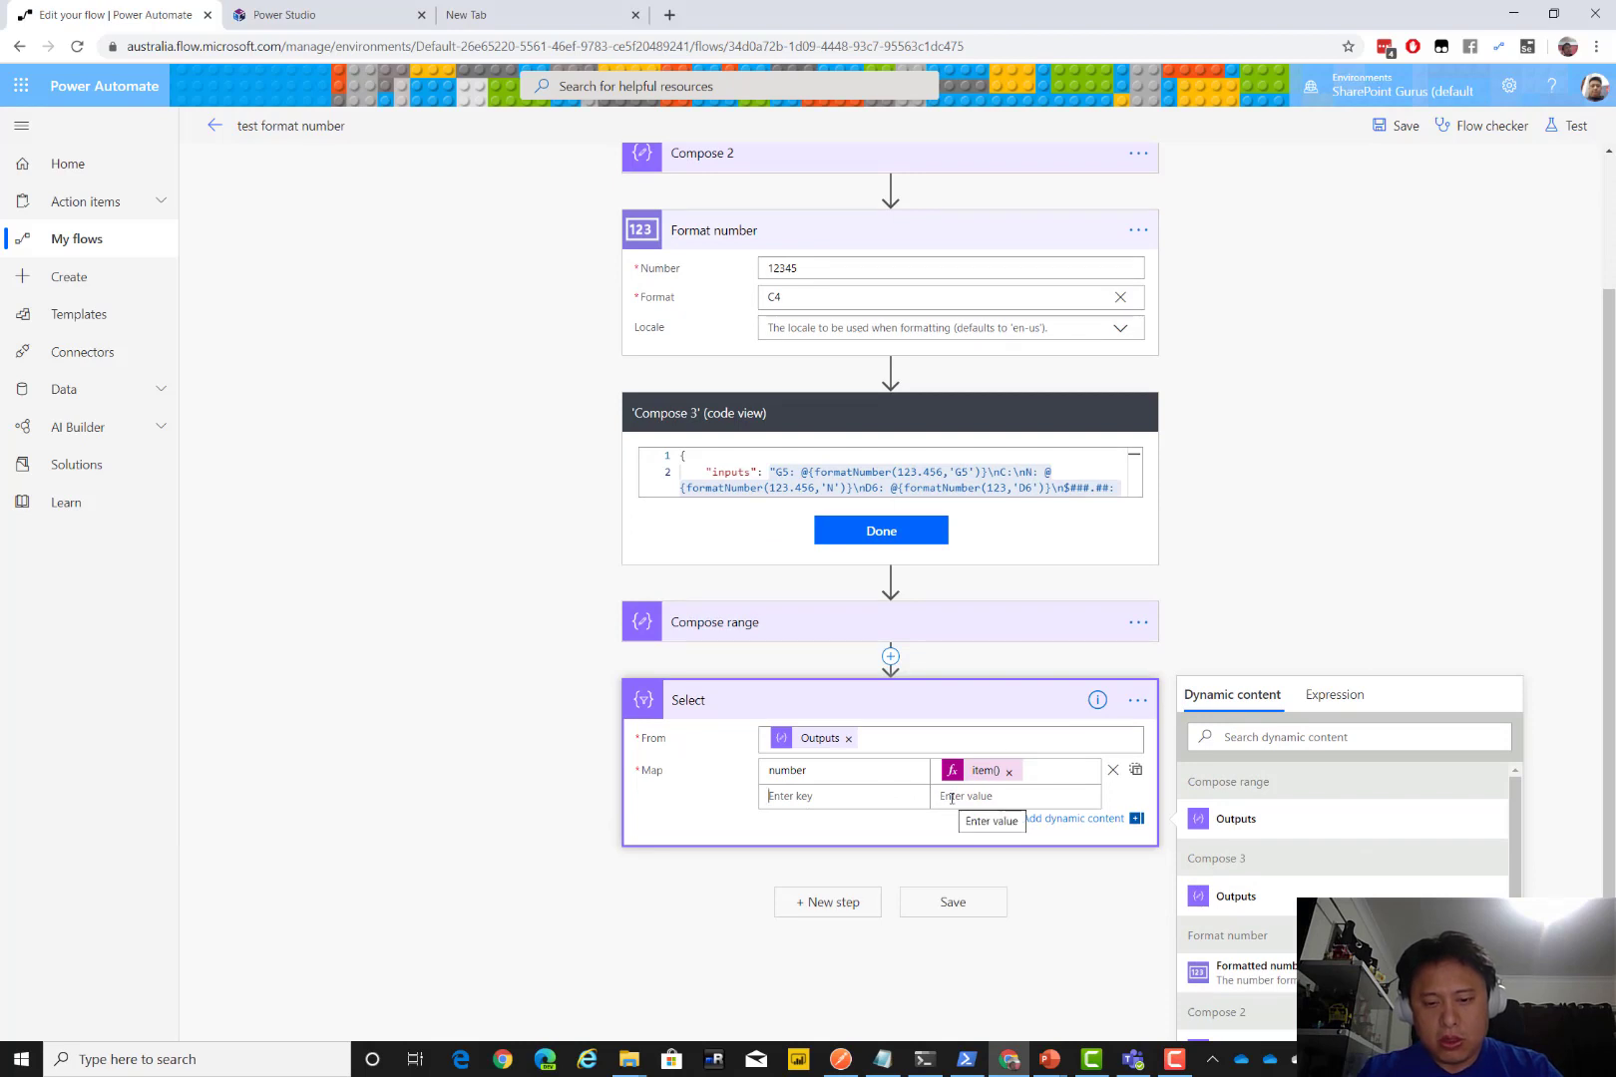
text(t1)
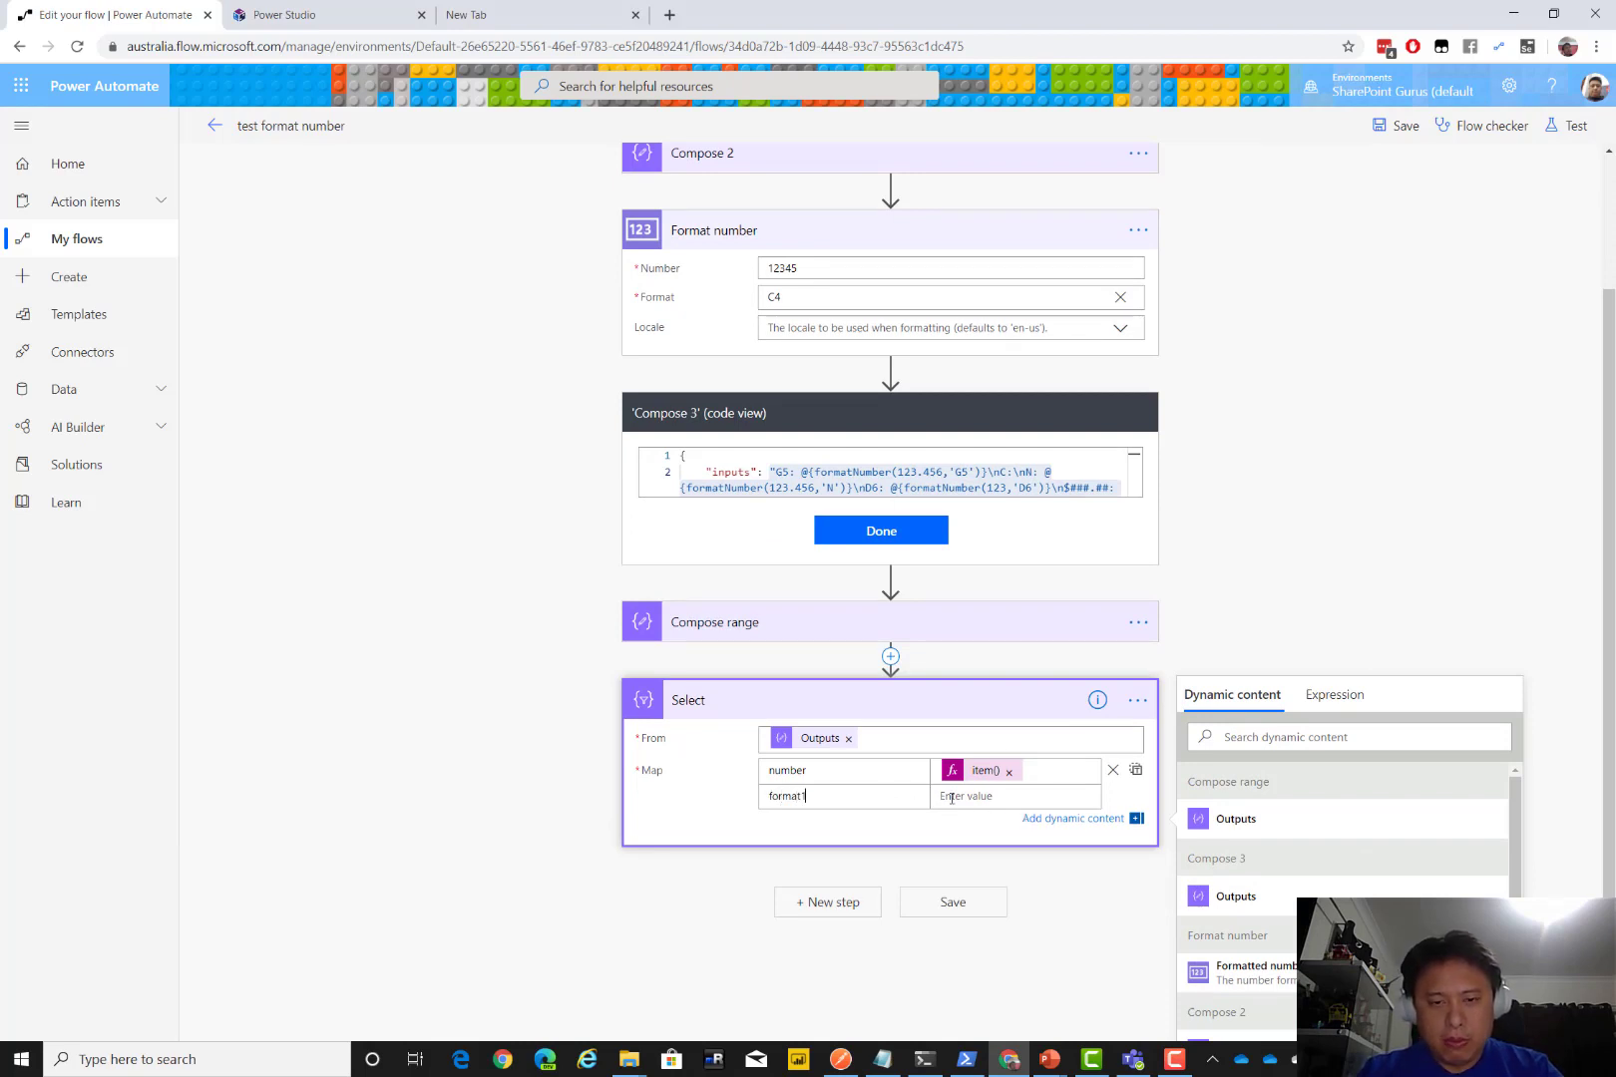
text(ormat1)
click(950, 797)
click(1323, 737)
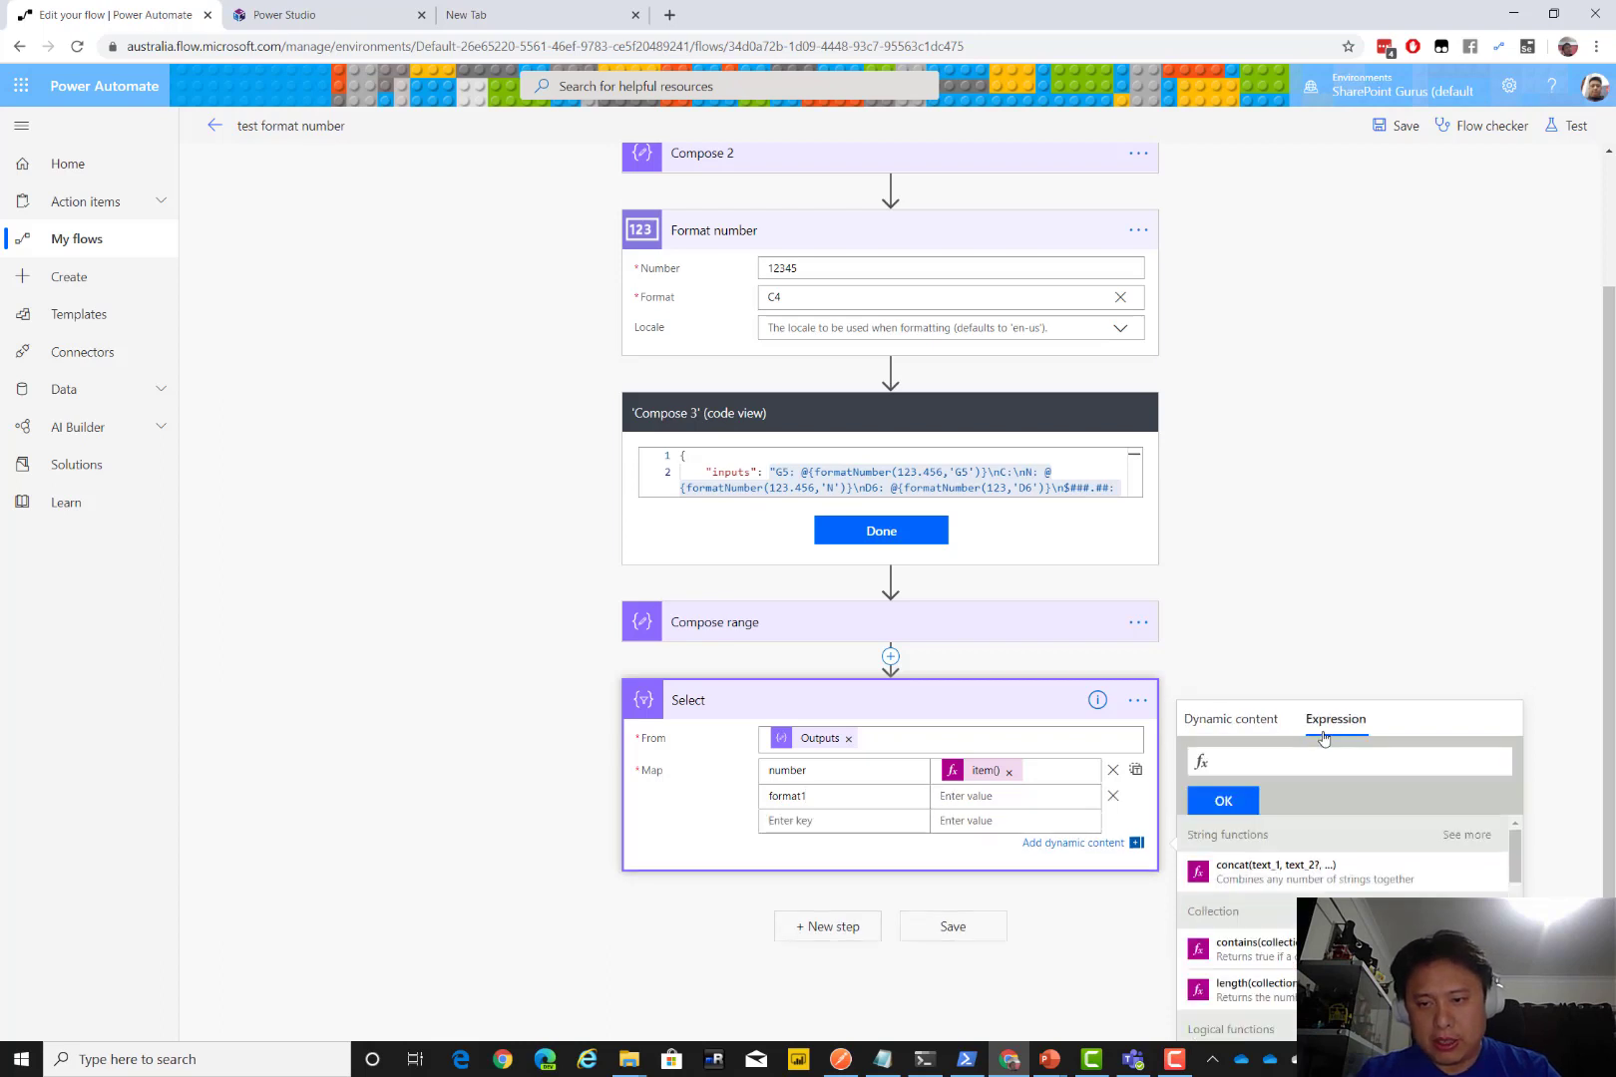
key(ctrl+v)
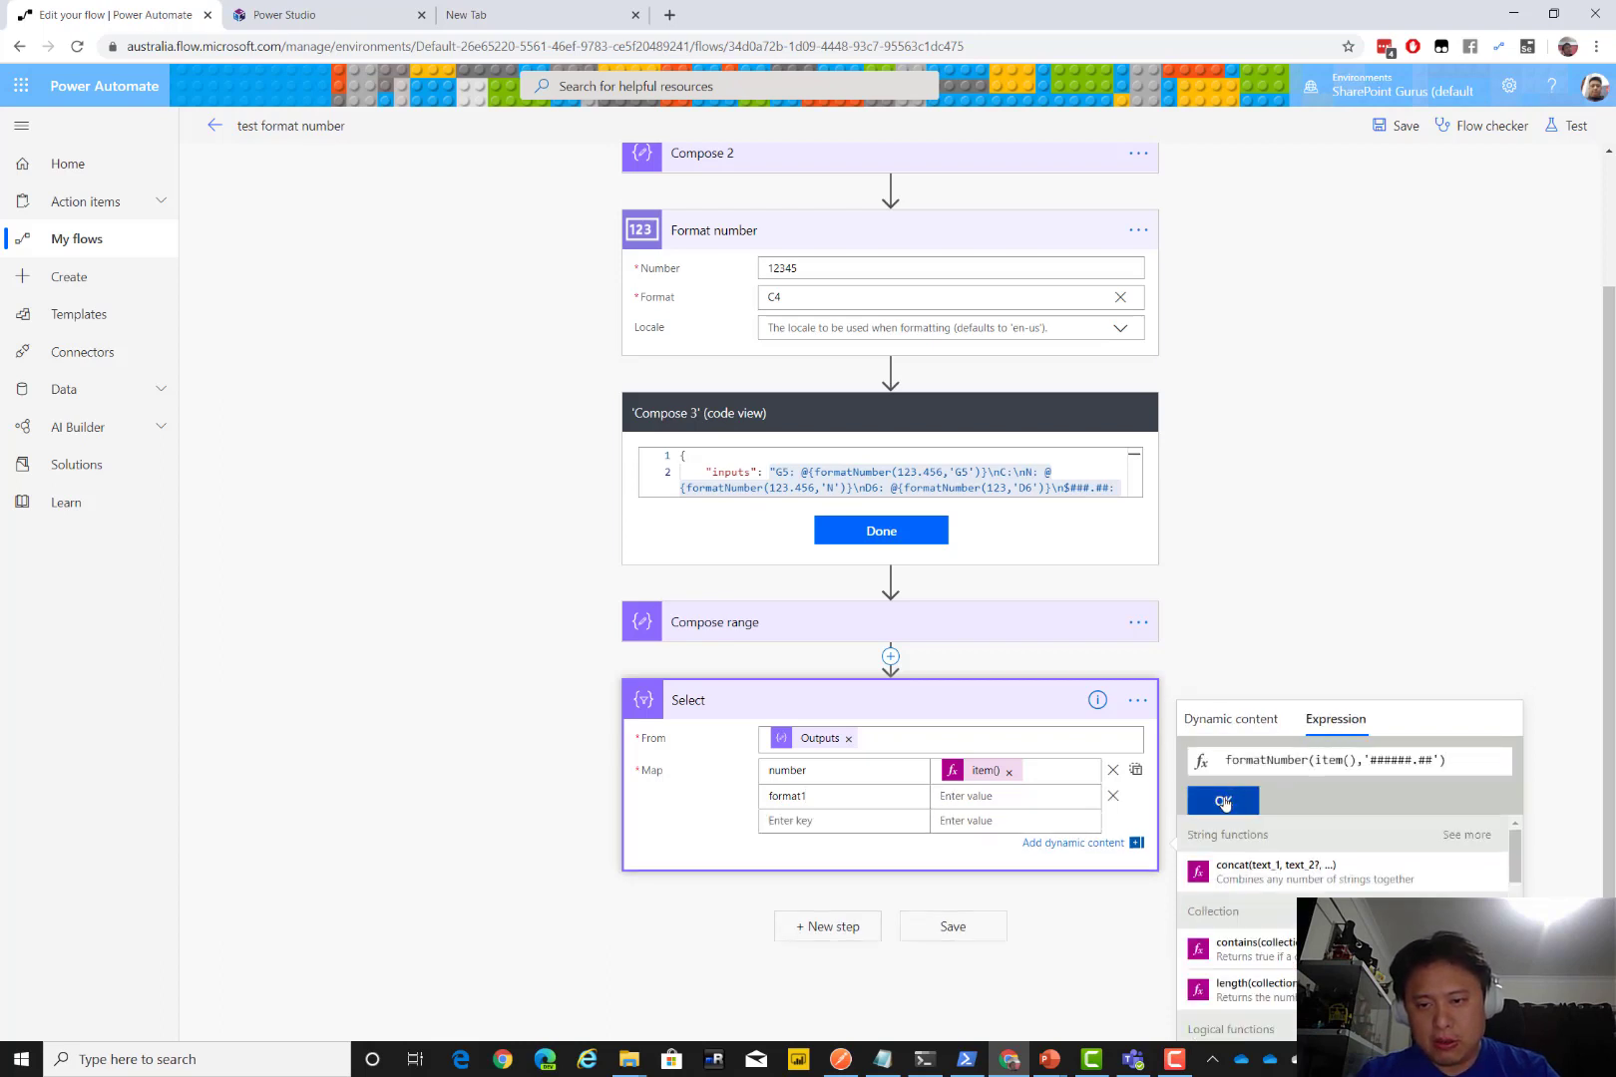
click(1223, 800)
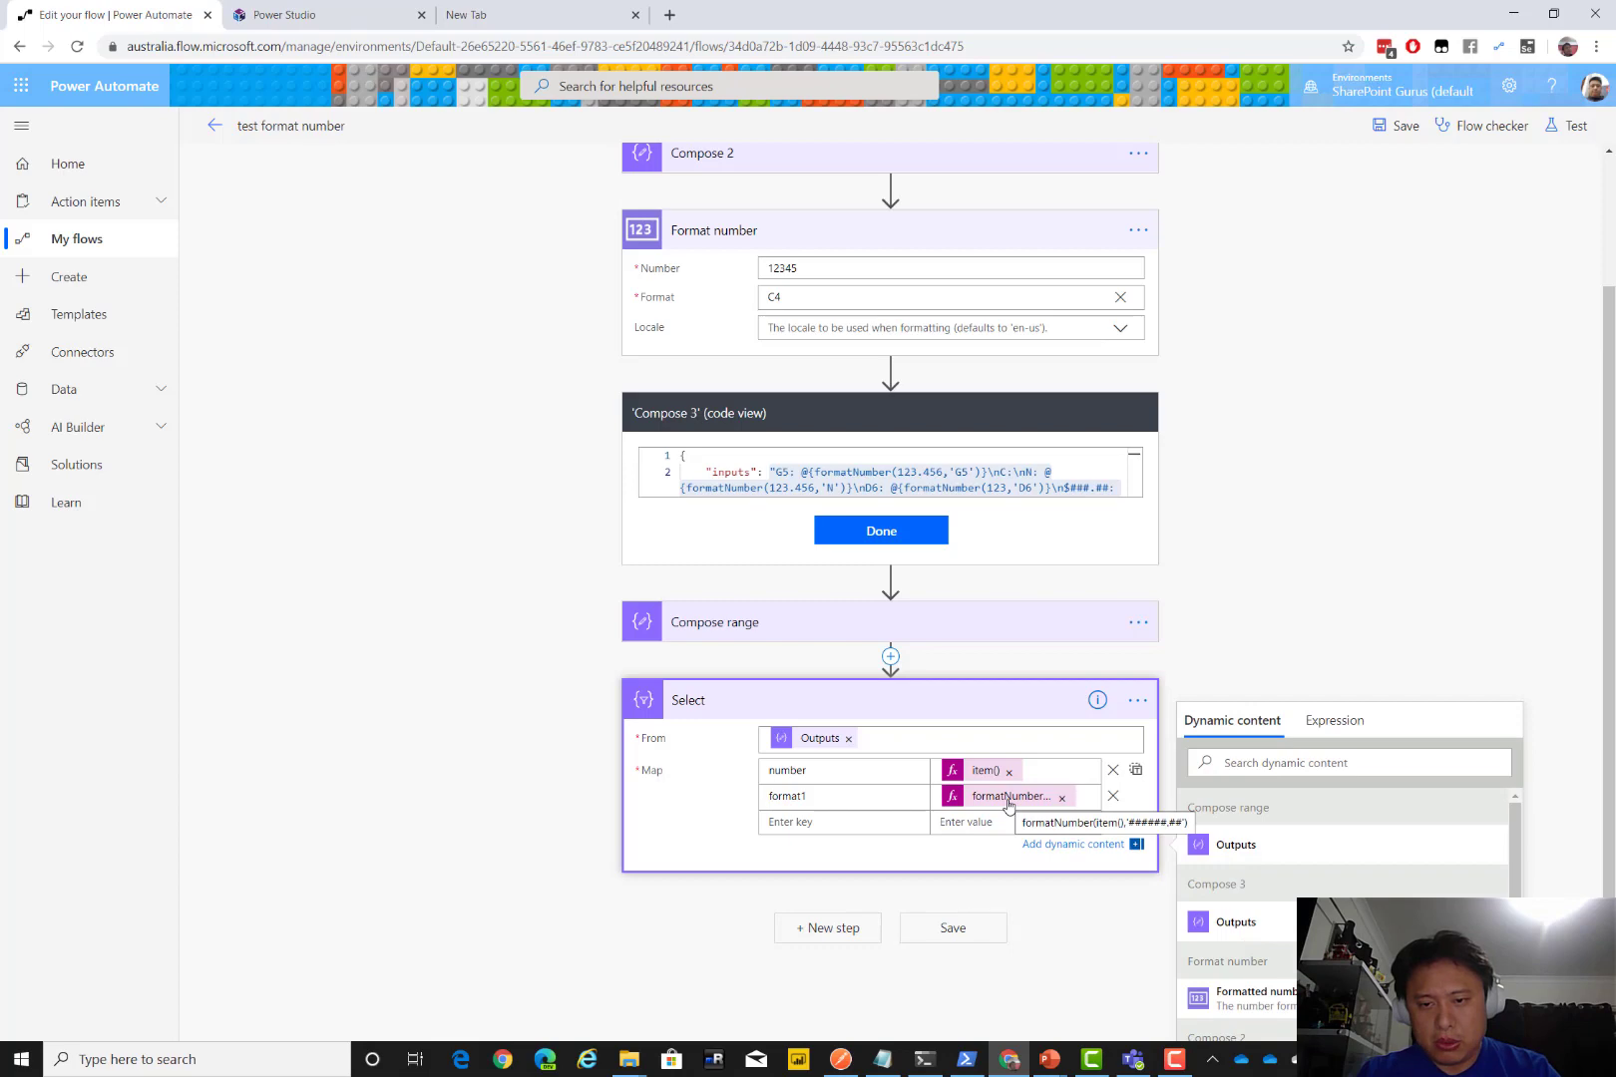
Switch to Notepad and copy the whole formatNumber(item(),'$######.##', 'en-AU') line
key(alt+Tab)
click(1352, 712)
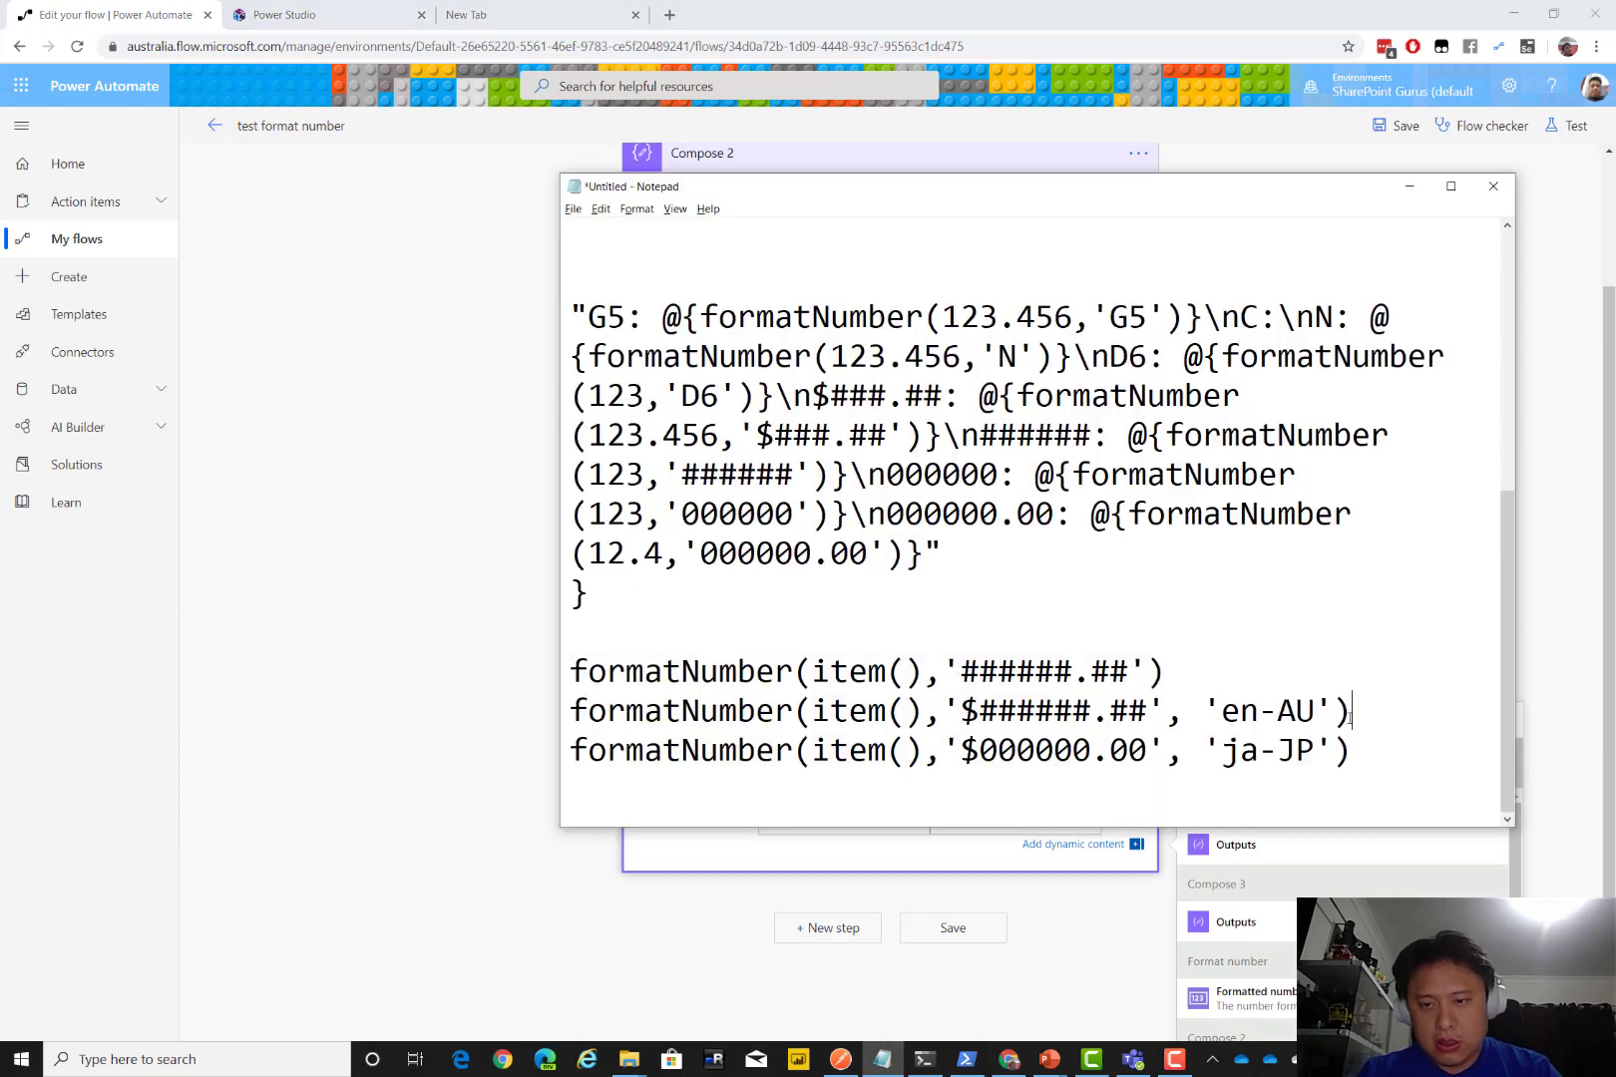
drag(1351, 712, 570, 711)
key(ctrl+c)
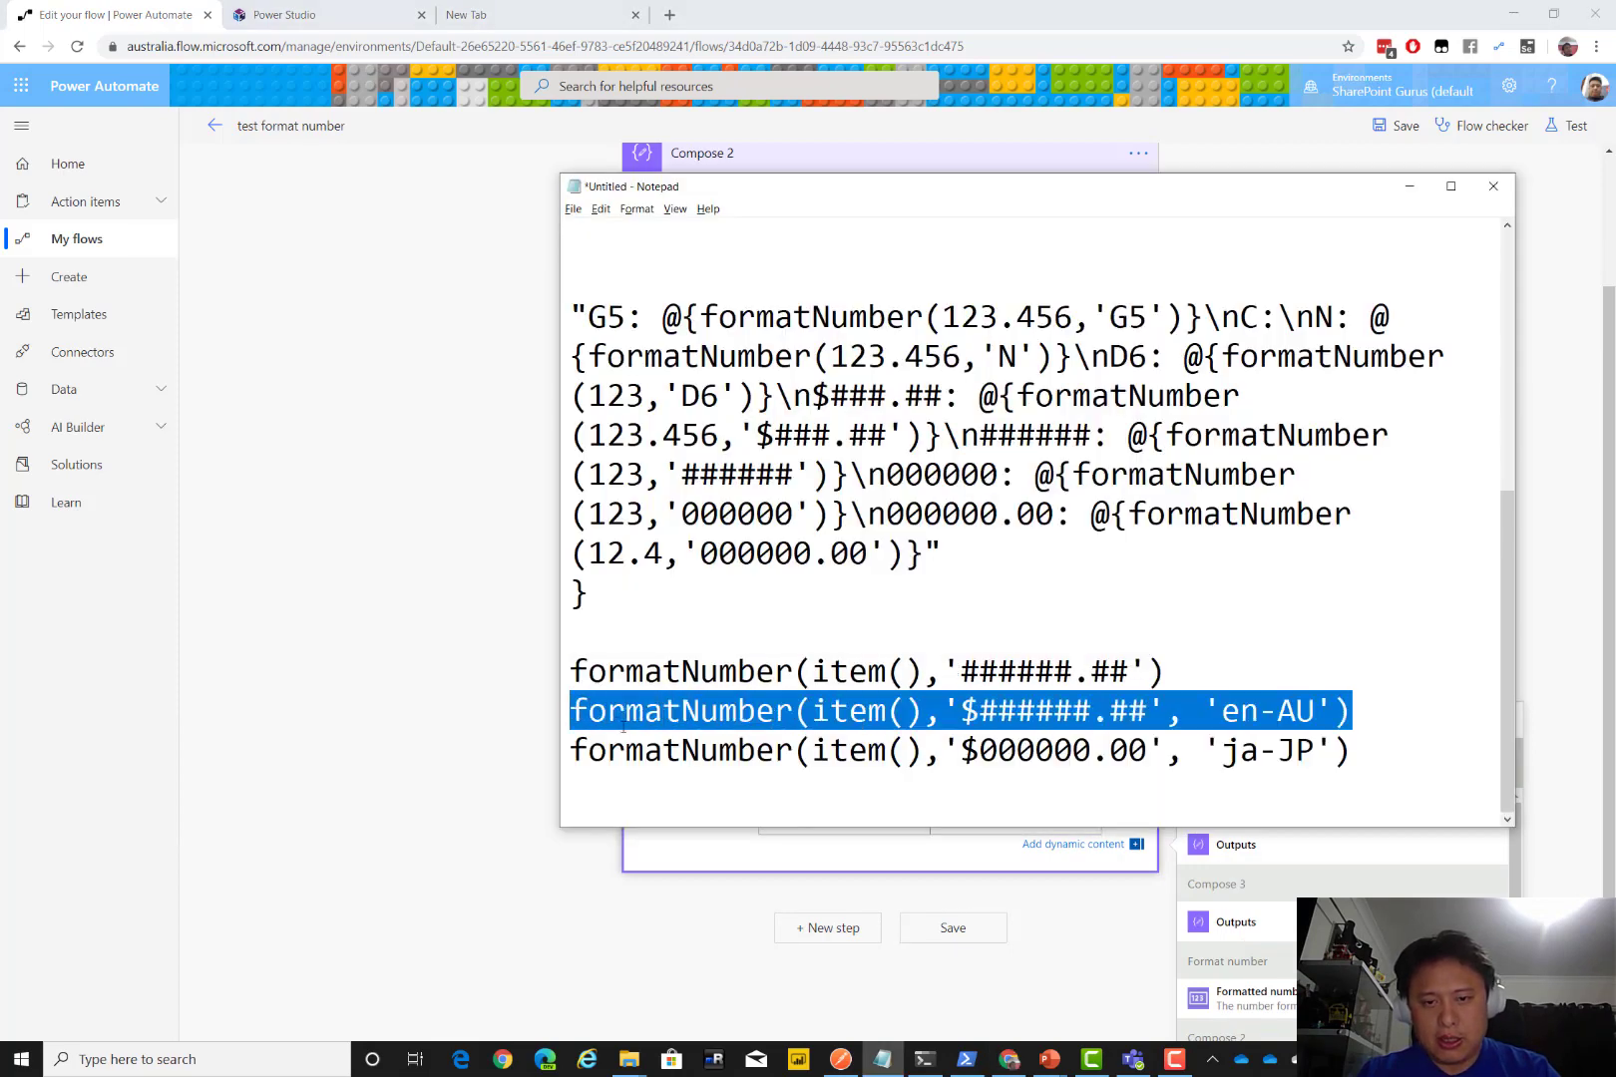
Switch to the flow and add an aud key to the Select map with the expression formatNumber(item(),'$######.##', 'en-AU')
key(alt+Tab)
text(a)
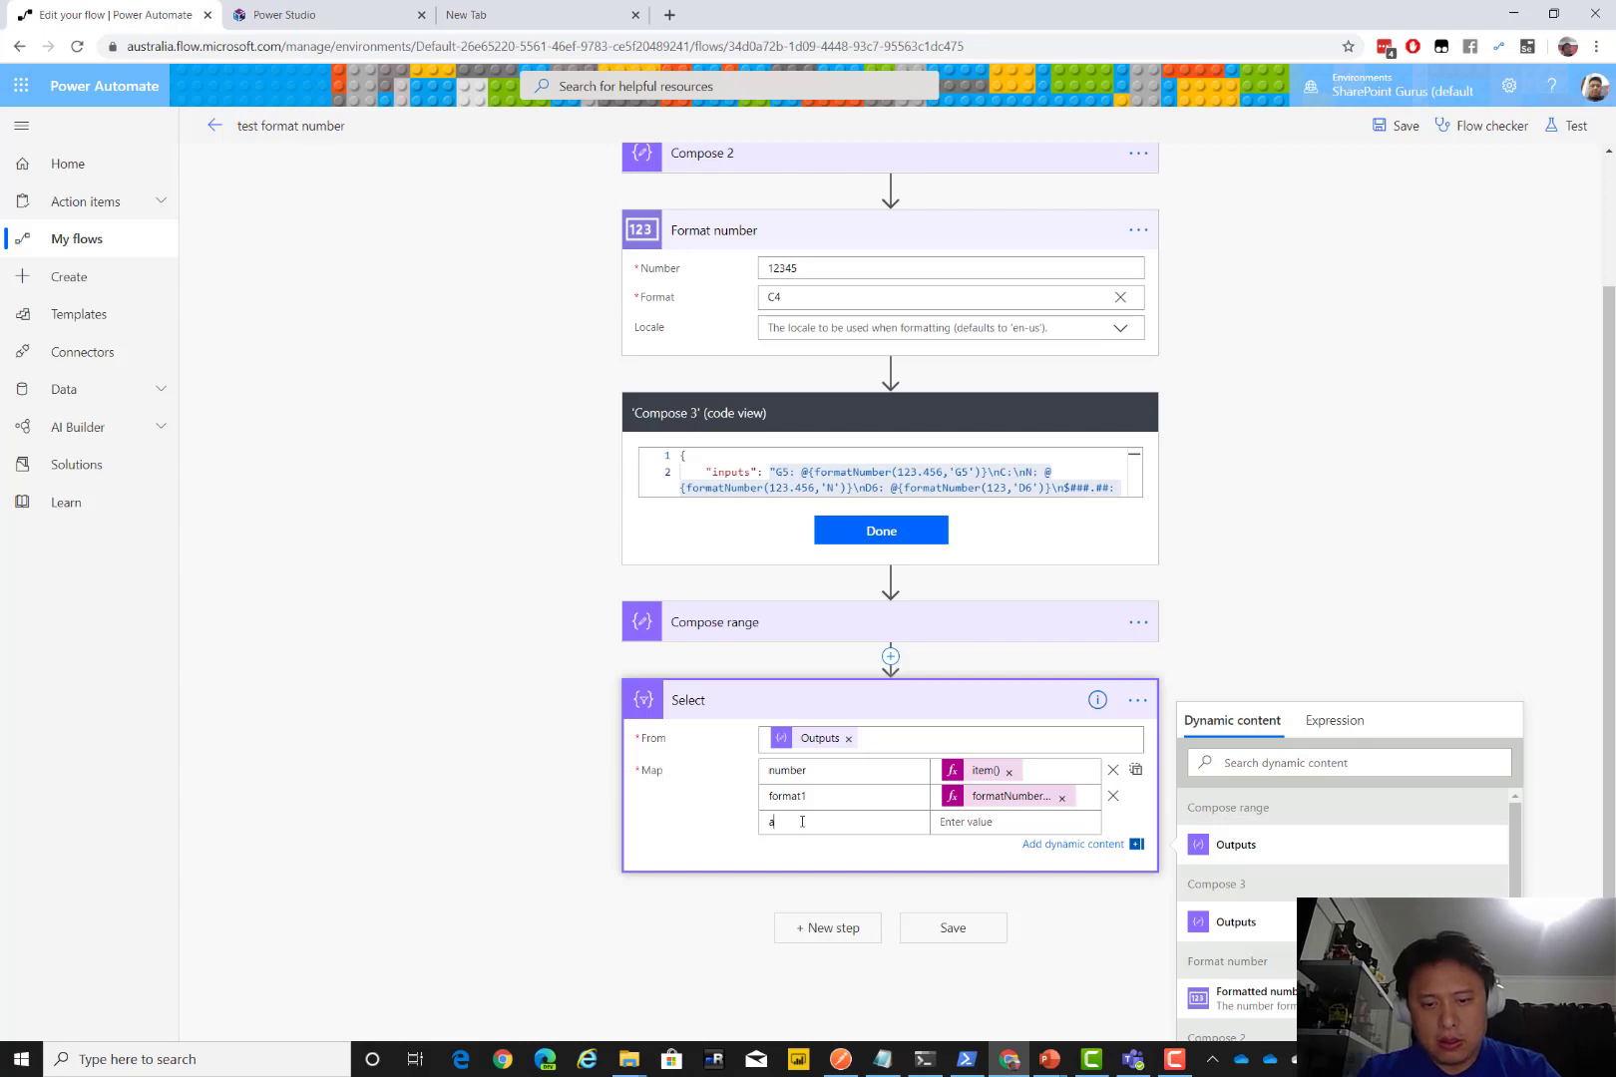
text(ud)
click(961, 824)
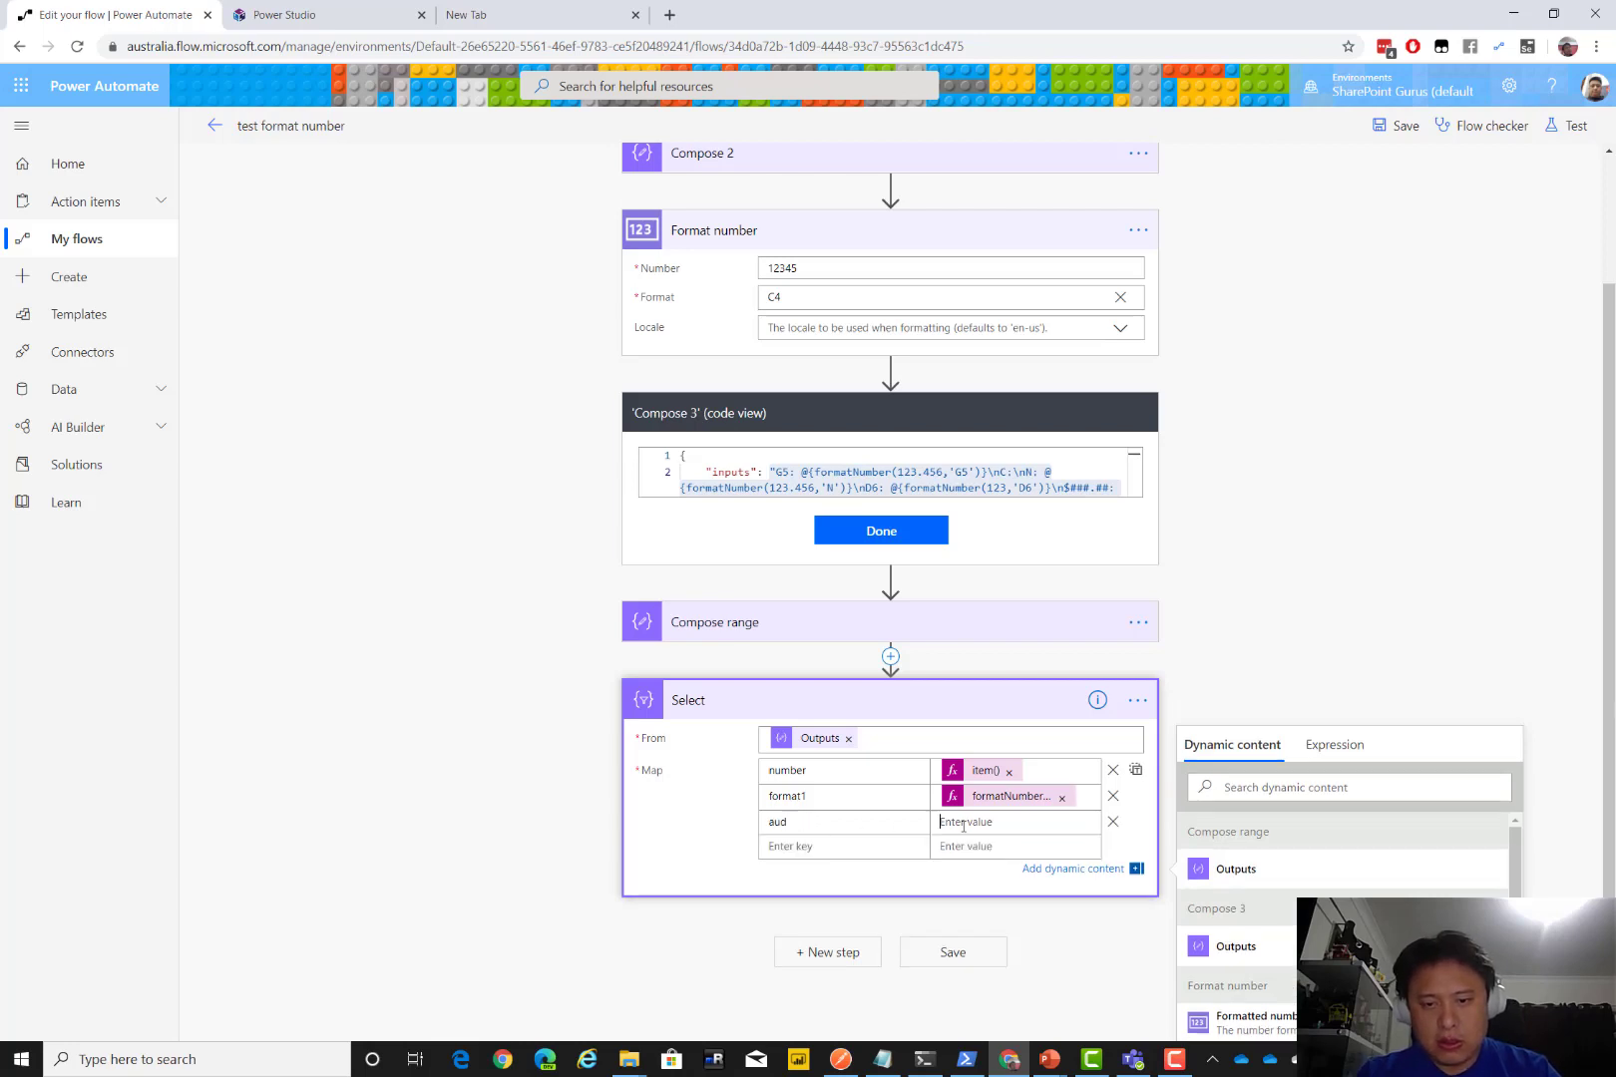
click(1326, 750)
click(1320, 786)
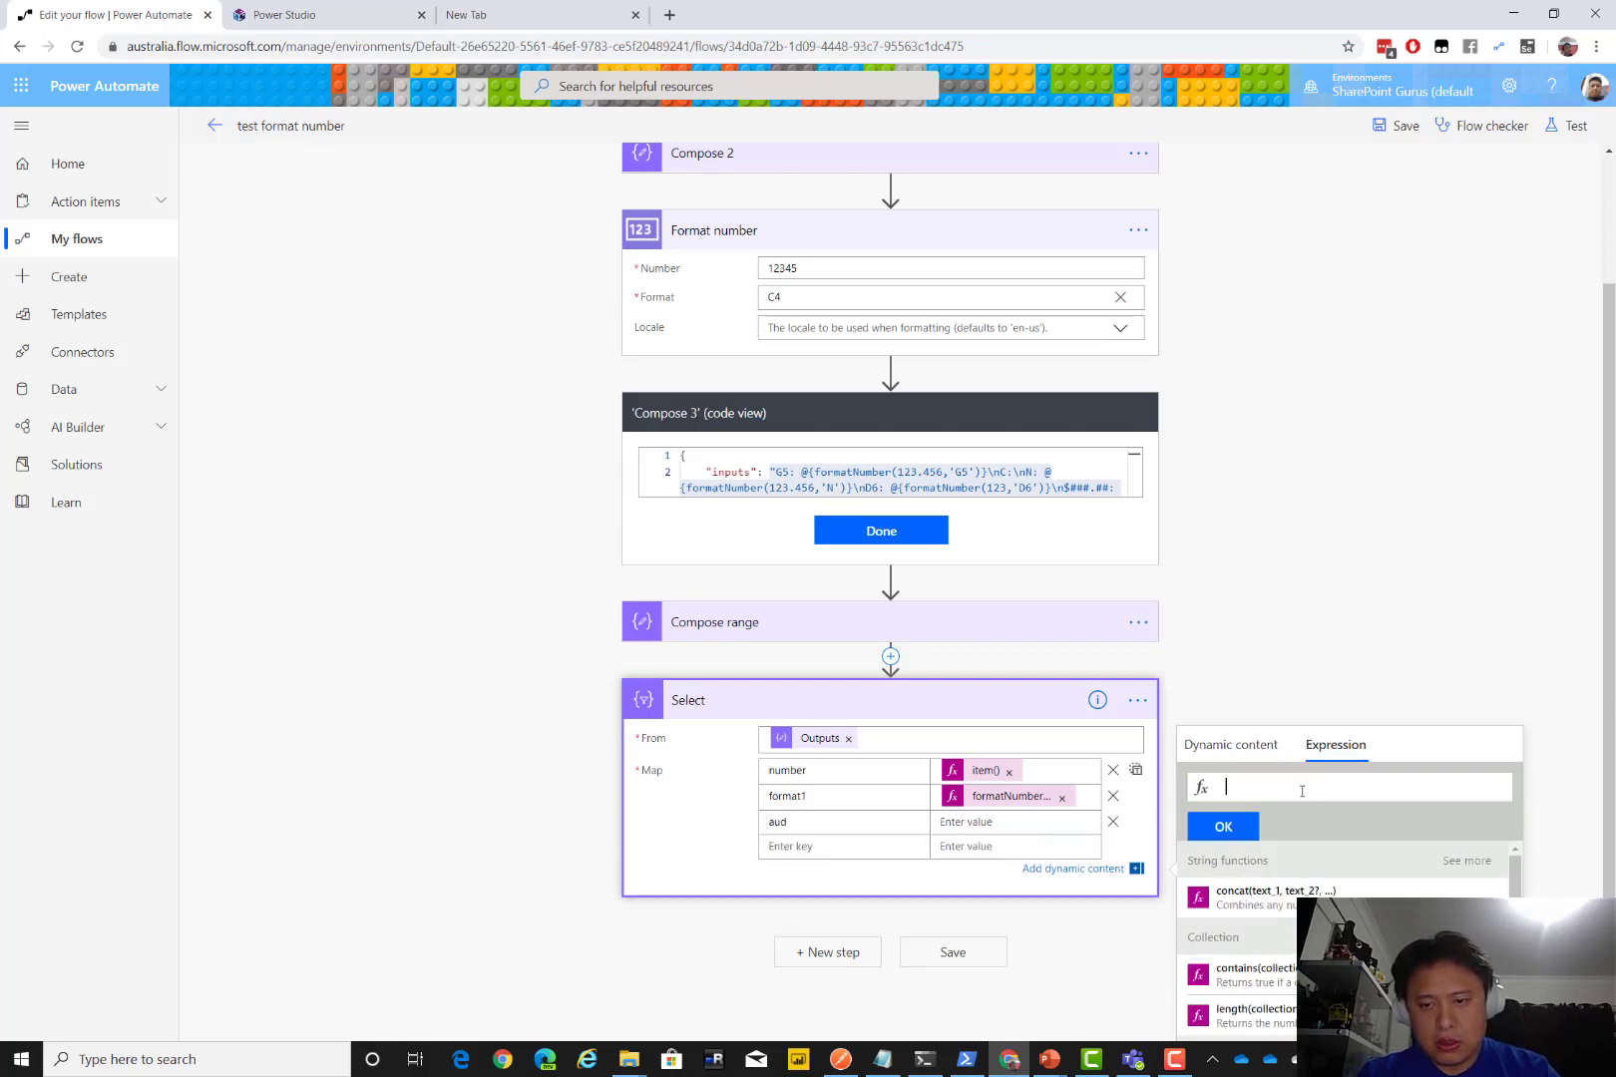
key(ctrl+v)
click(1241, 827)
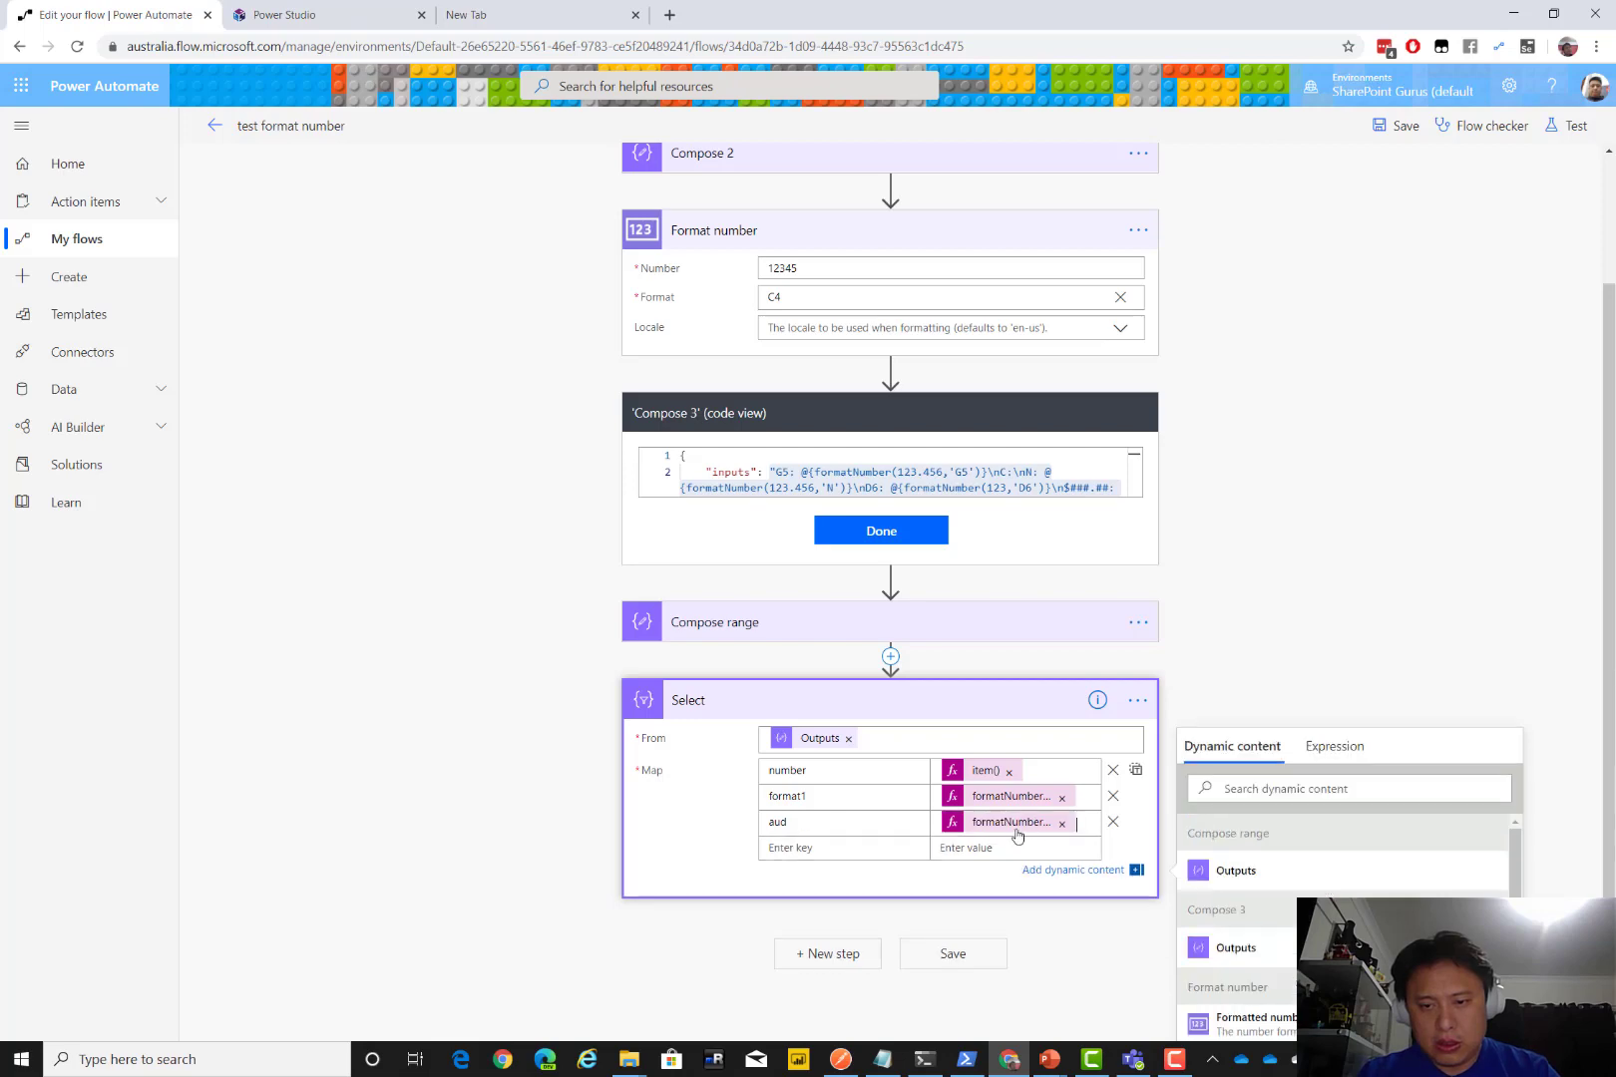
Switch to Notepad and copy the whole formatNumber(item(),'$000000.00', 'ja-JP') line
key(alt+Tab)
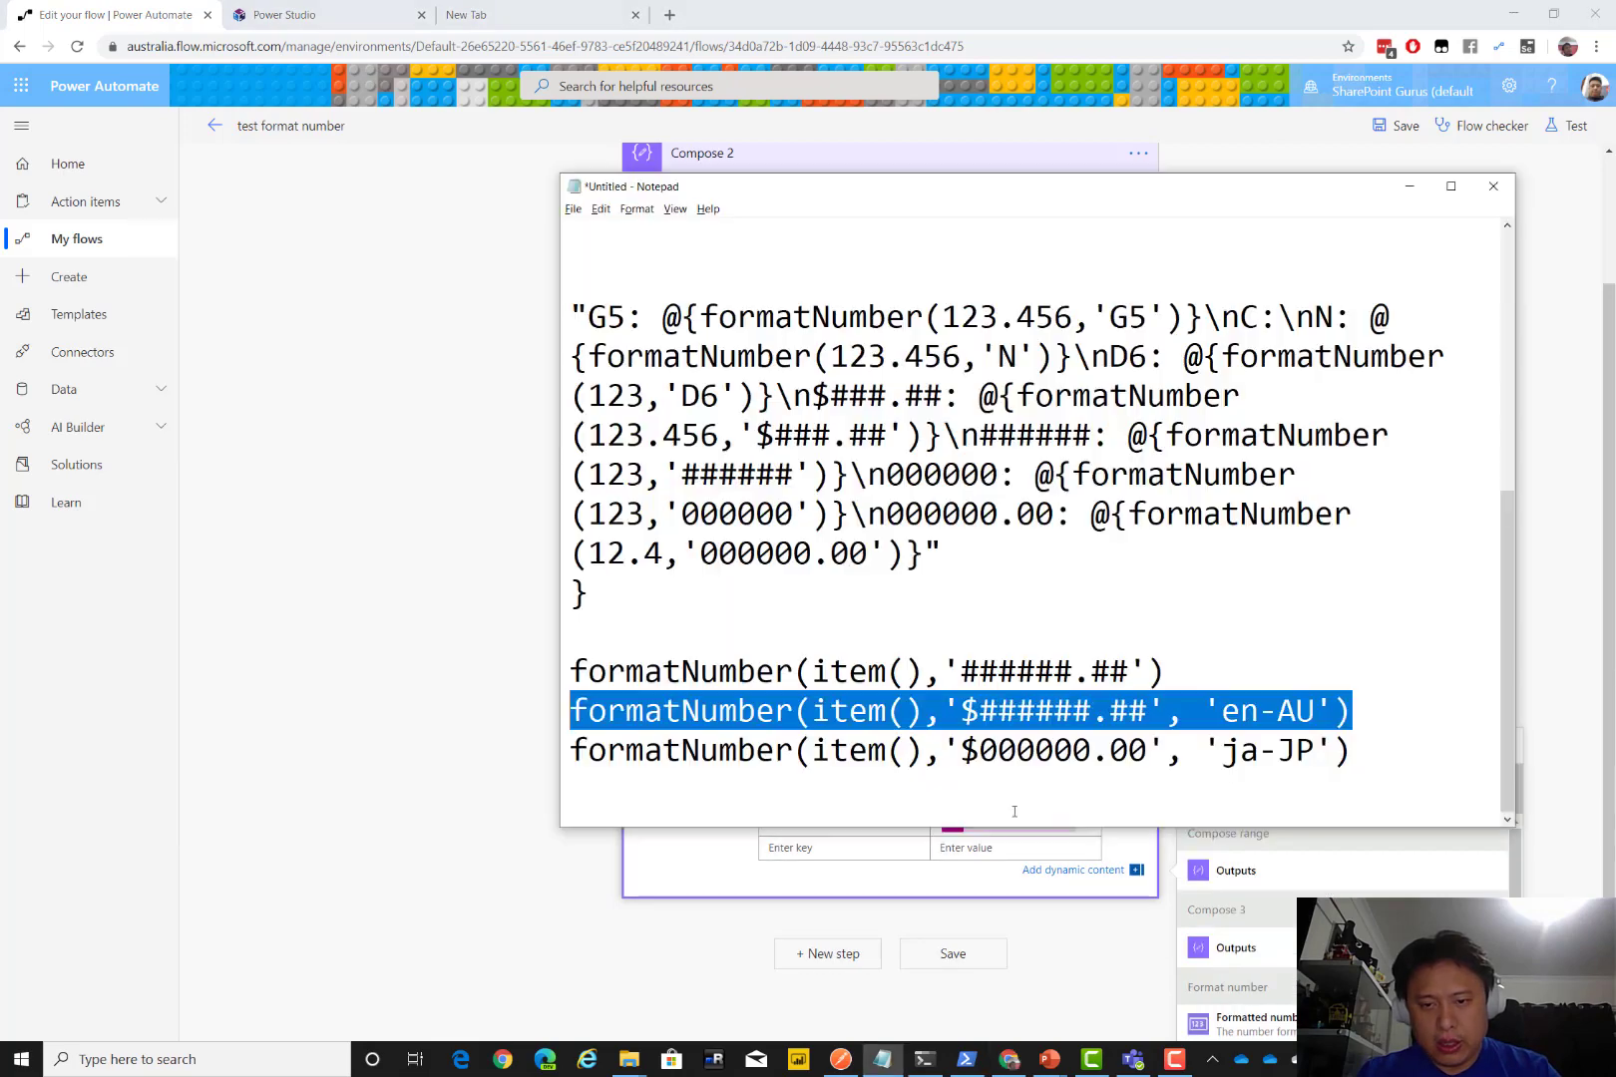
drag(1355, 758, 572, 754)
key(ctrl+c)
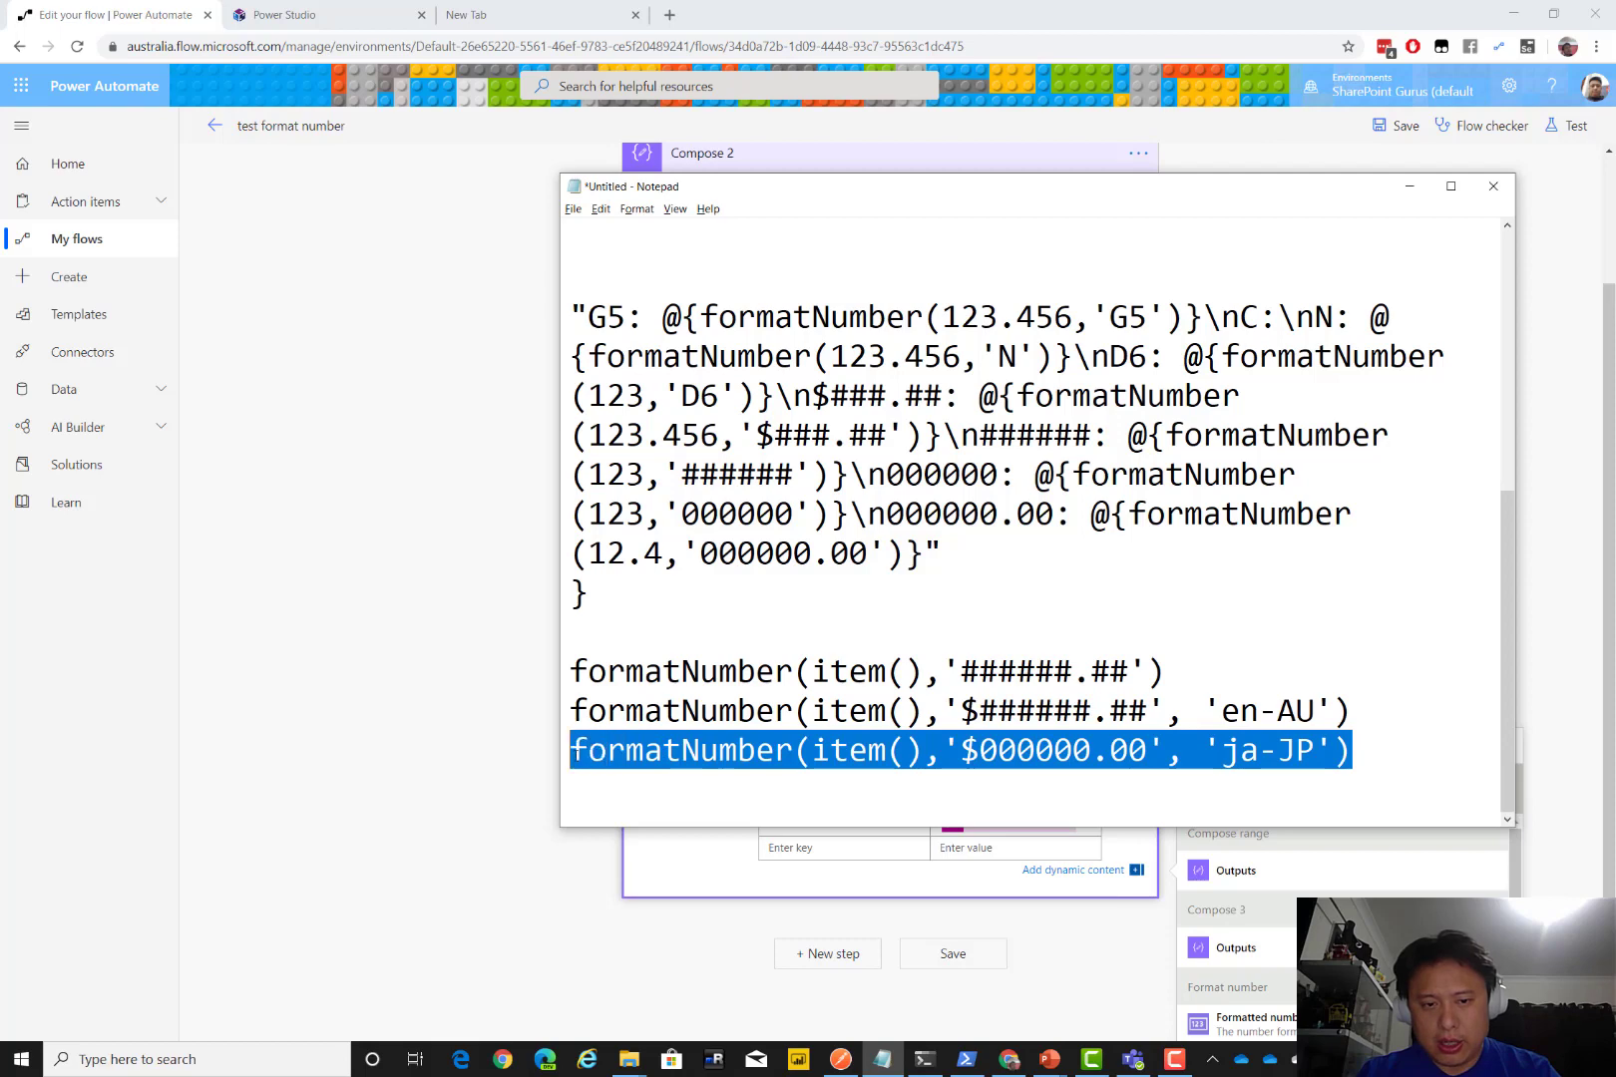
Switch to the flow and add a jpy key to the Select map with the expression formatNumber(item(),'$000000.00', 'ja-JP')
key(alt+Tab)
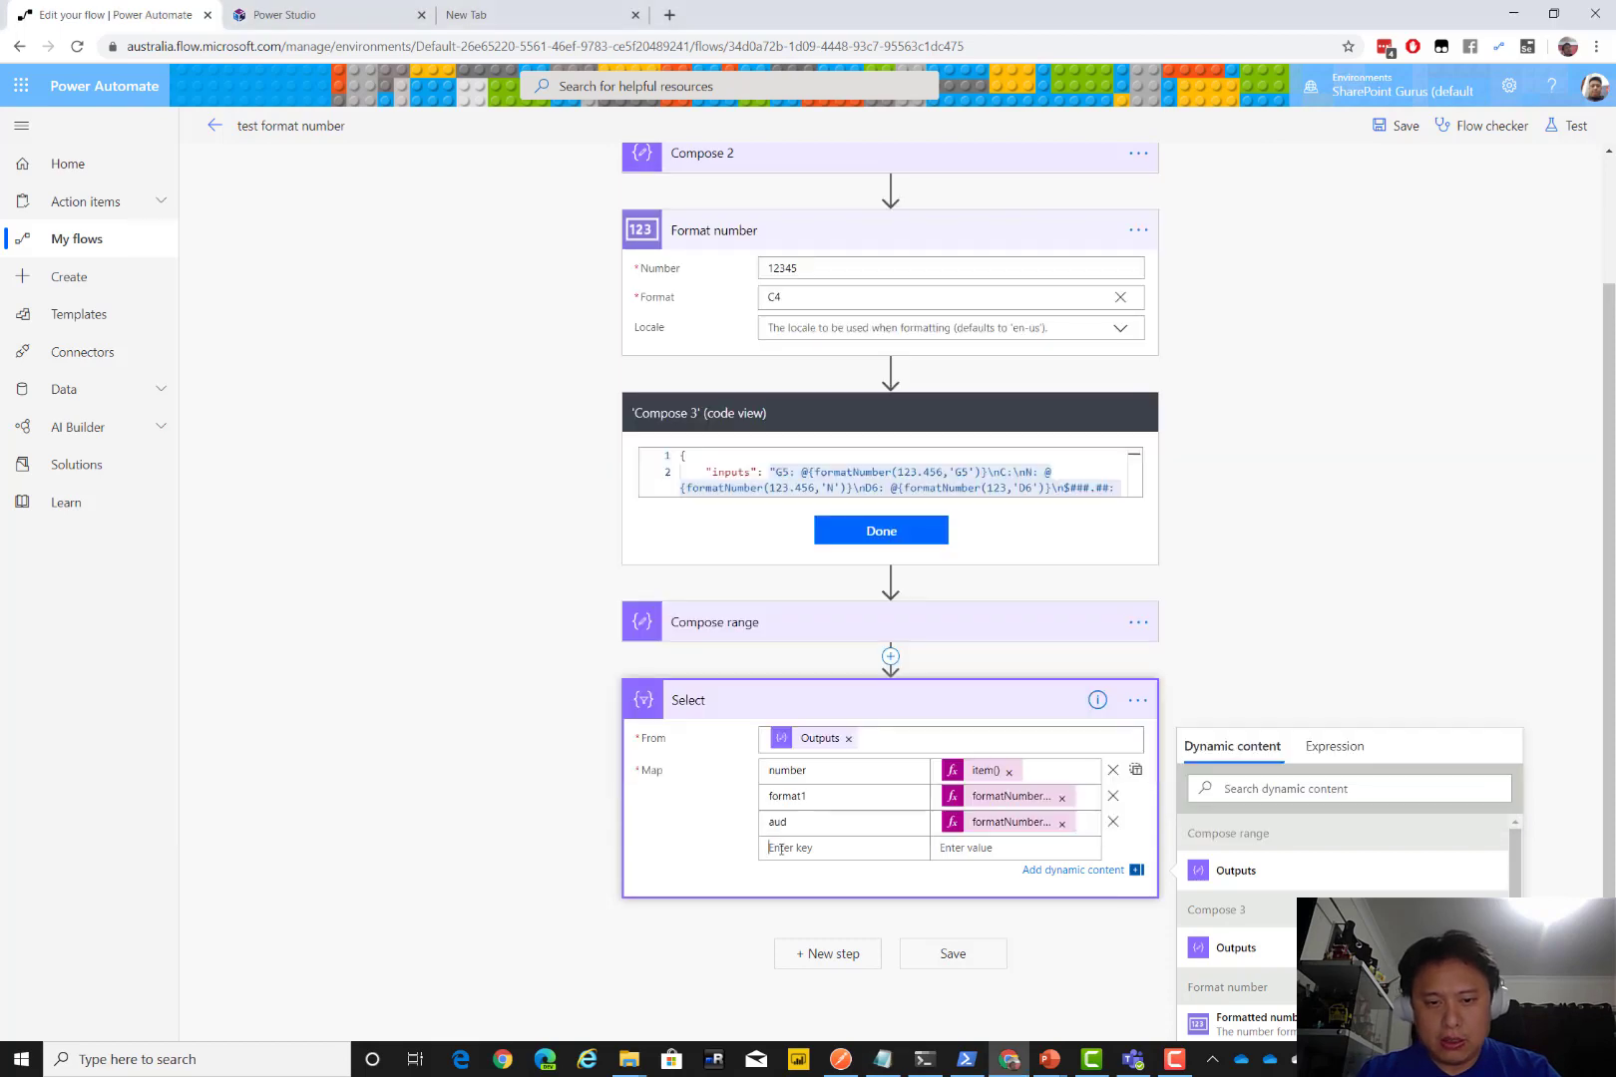
click(781, 847)
text(jpy)
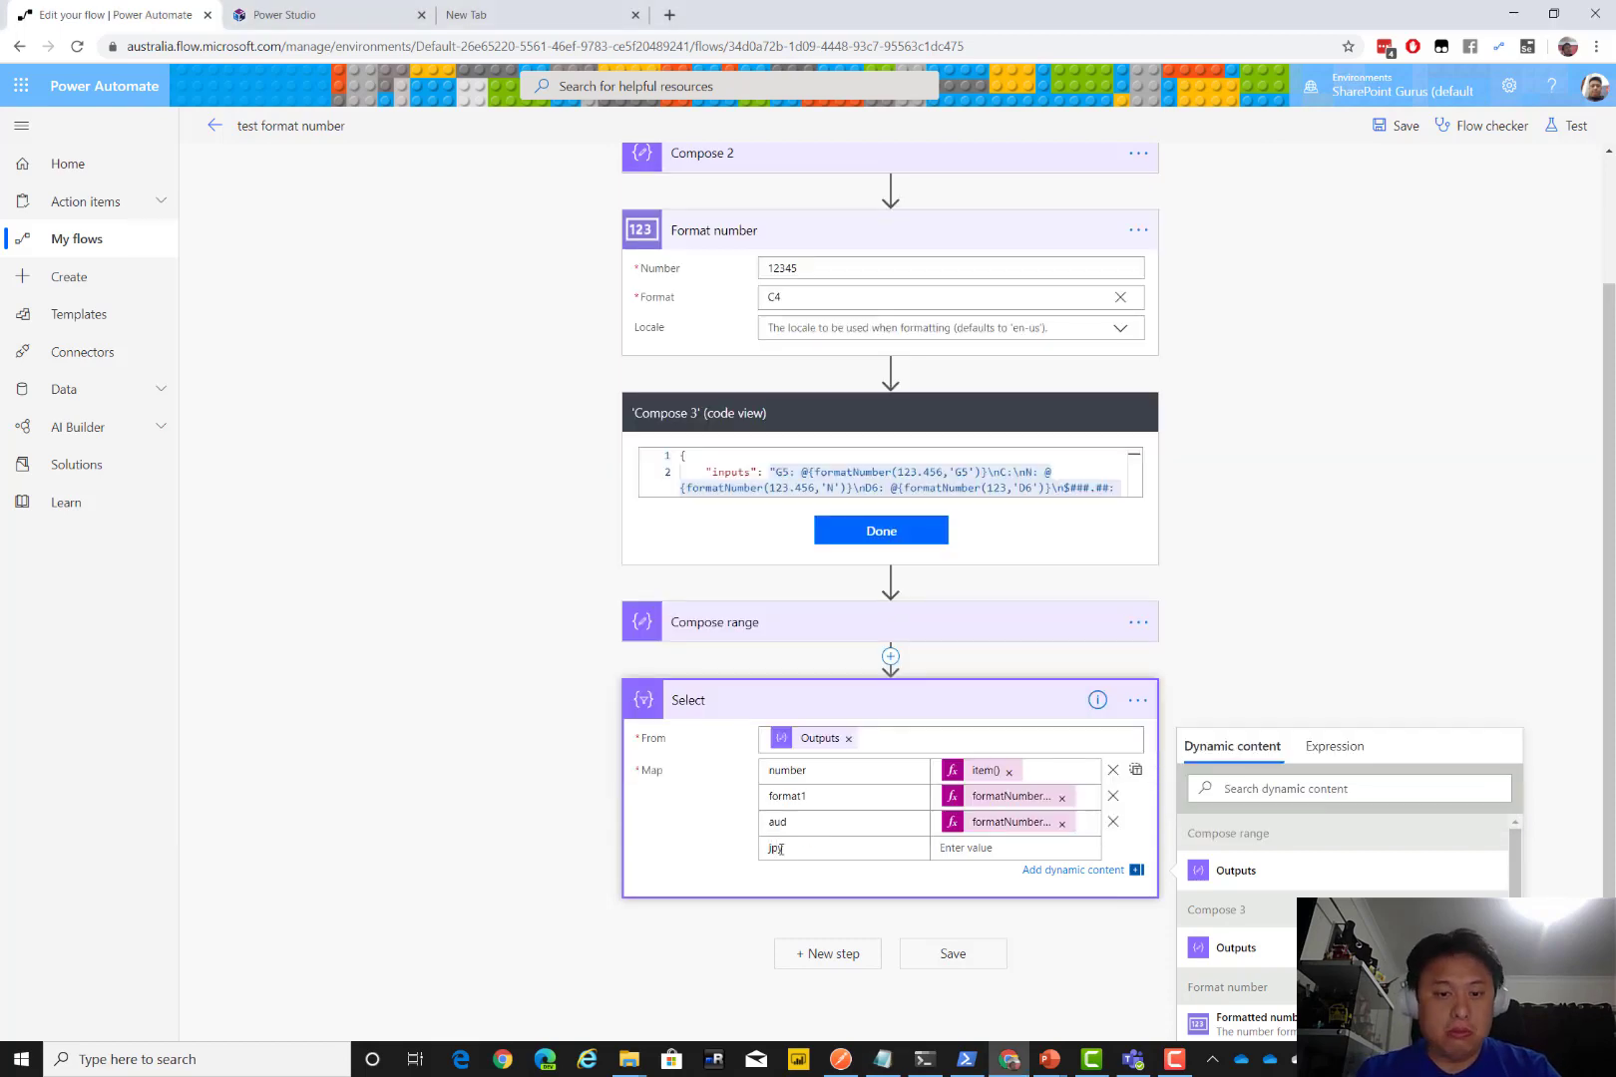
click(977, 850)
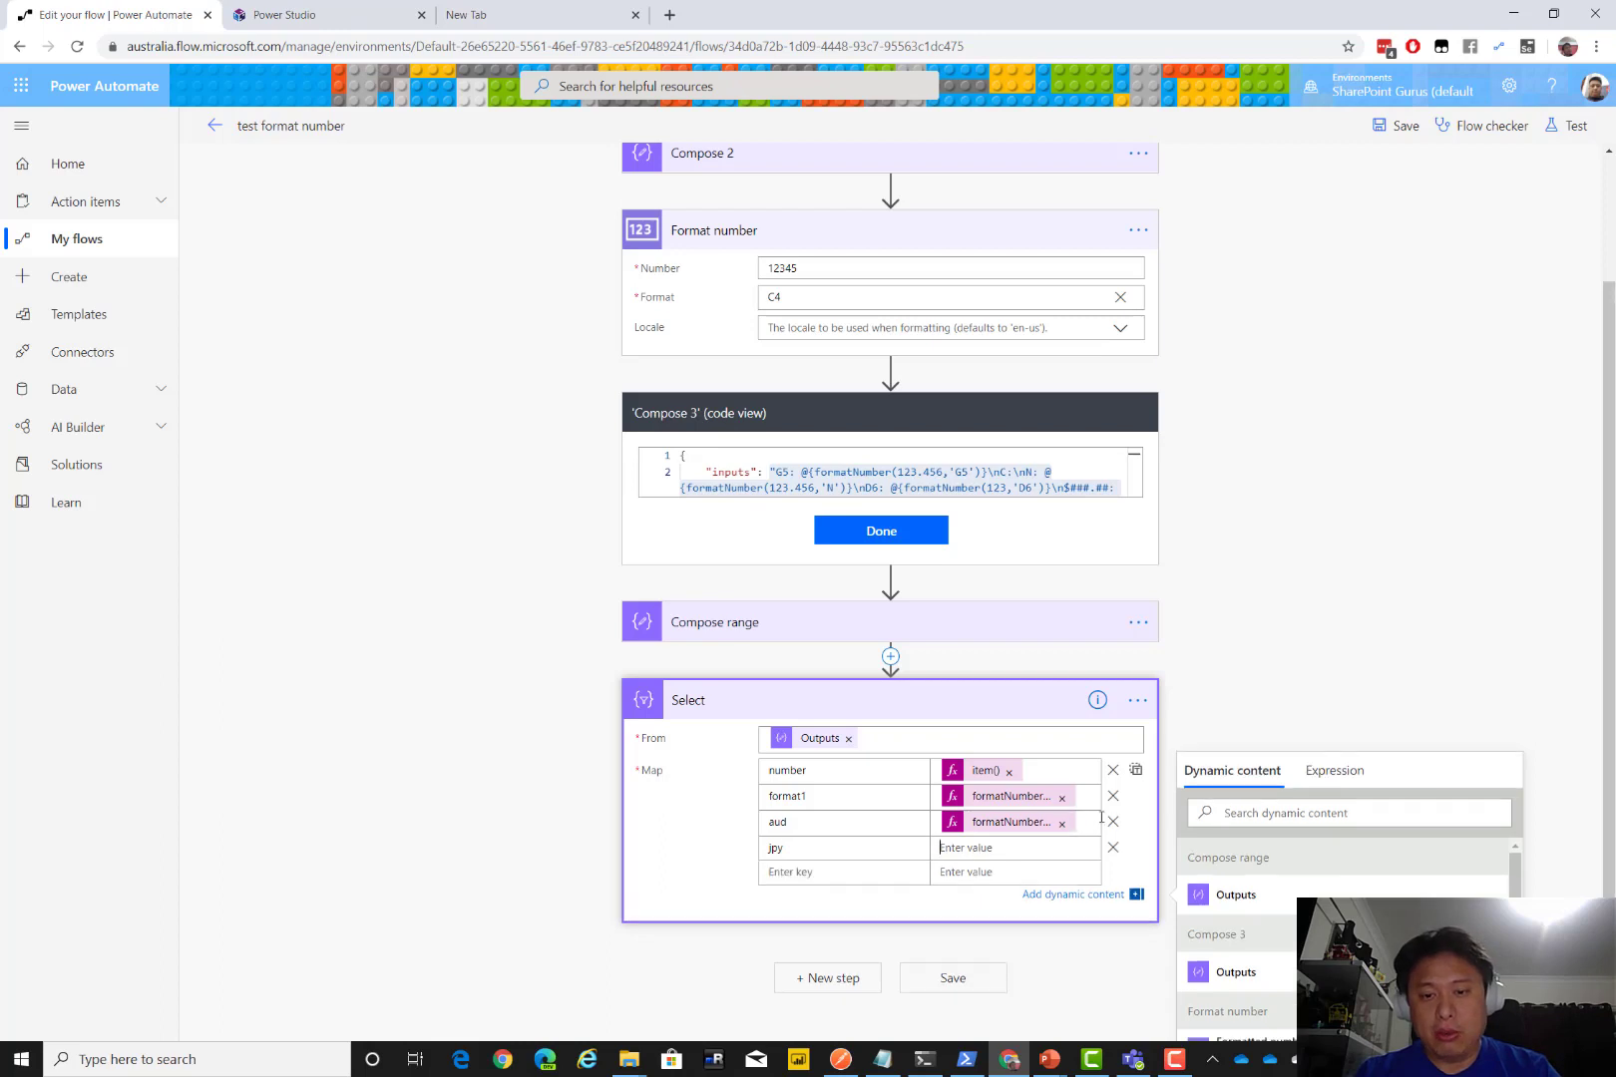
click(1332, 774)
key(ctrl+v)
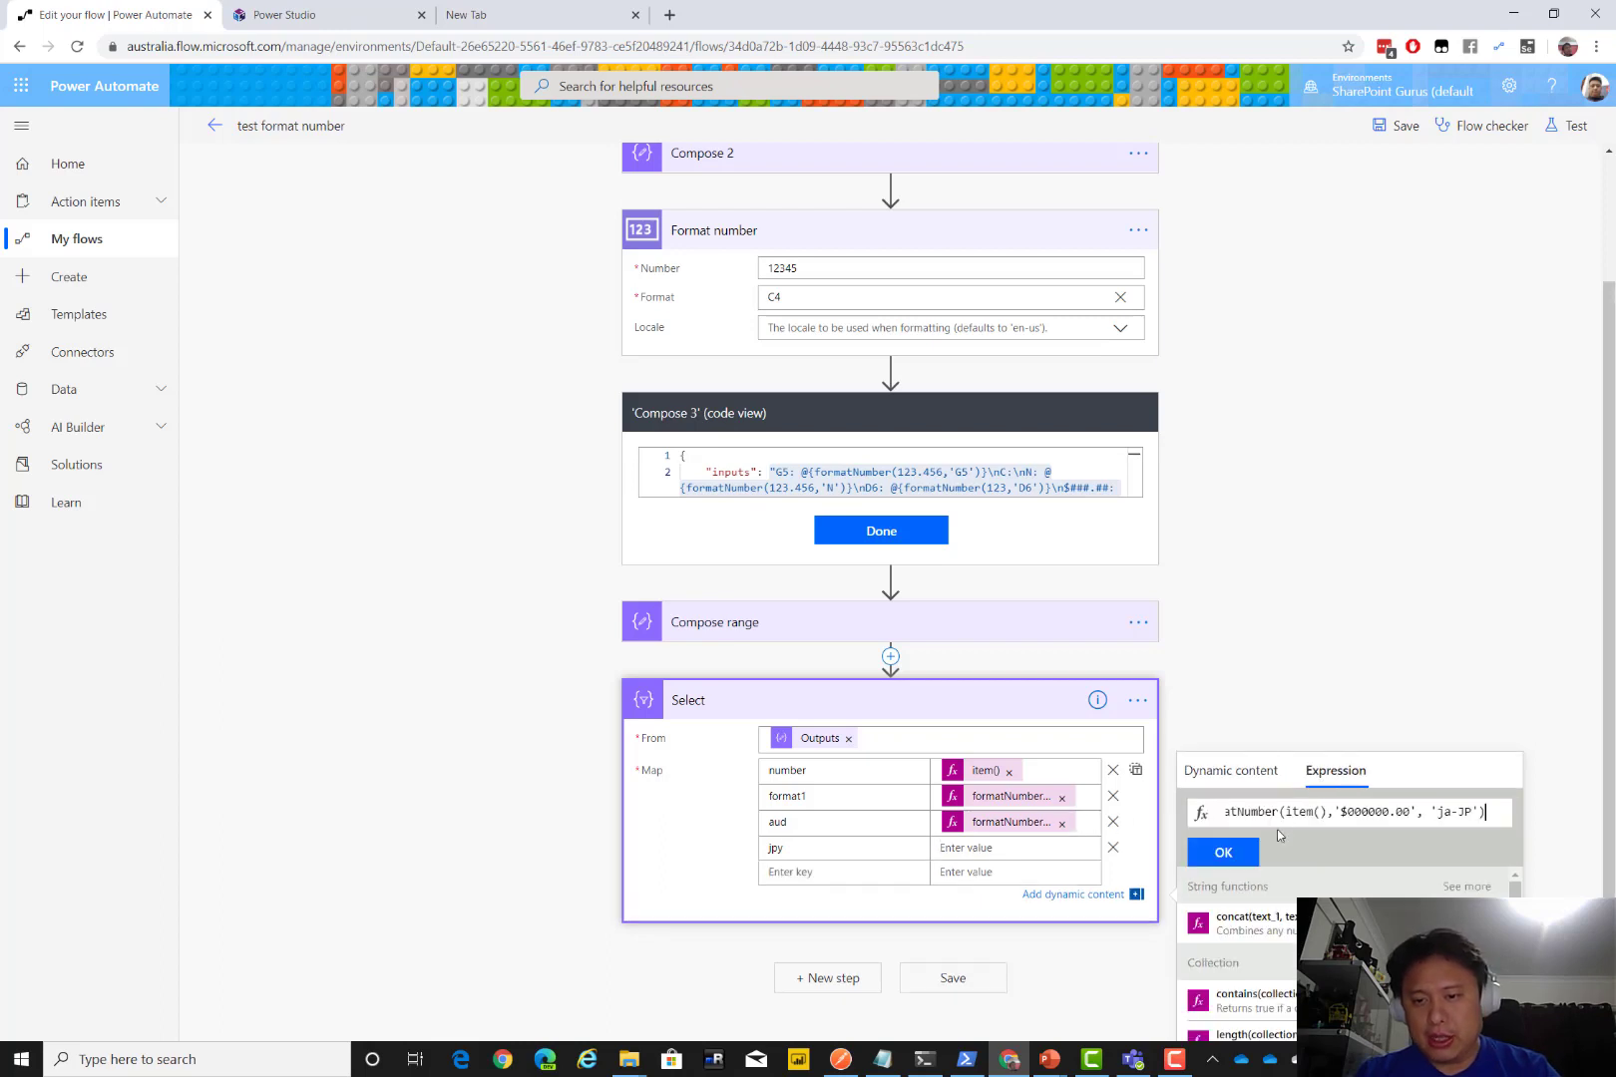
click(1208, 853)
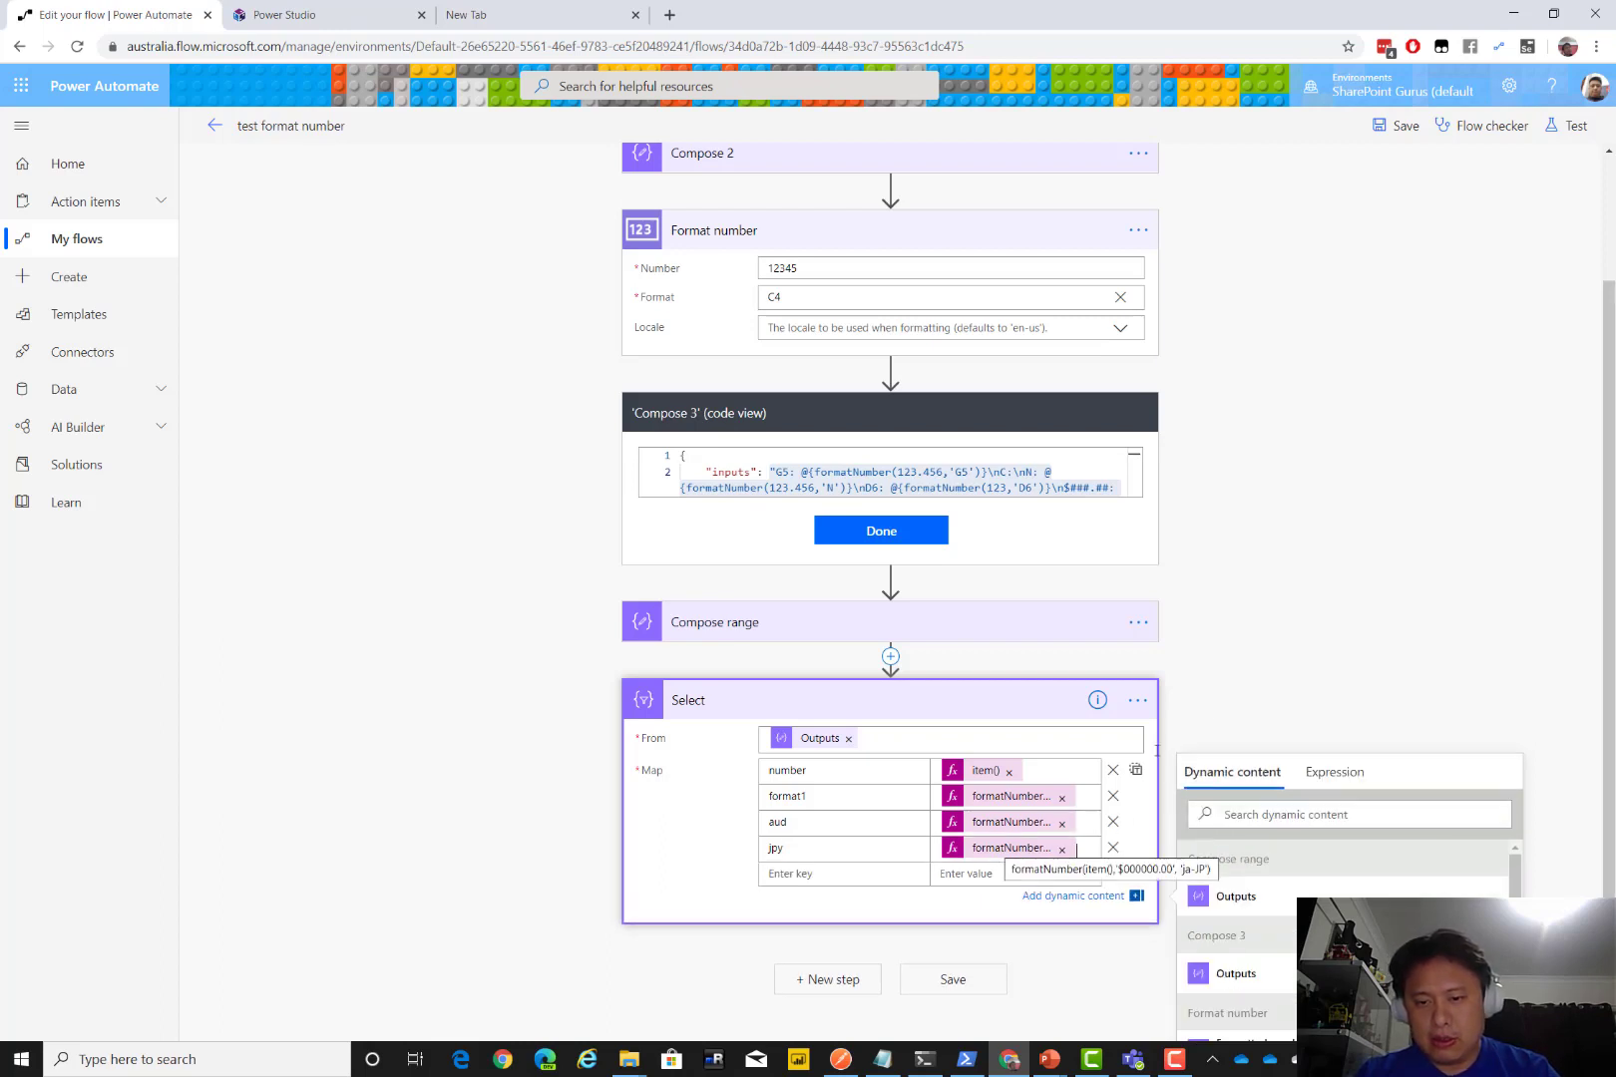
Save and test-run the flow, then expand the Select action's results in the run
click(1271, 649)
click(1396, 125)
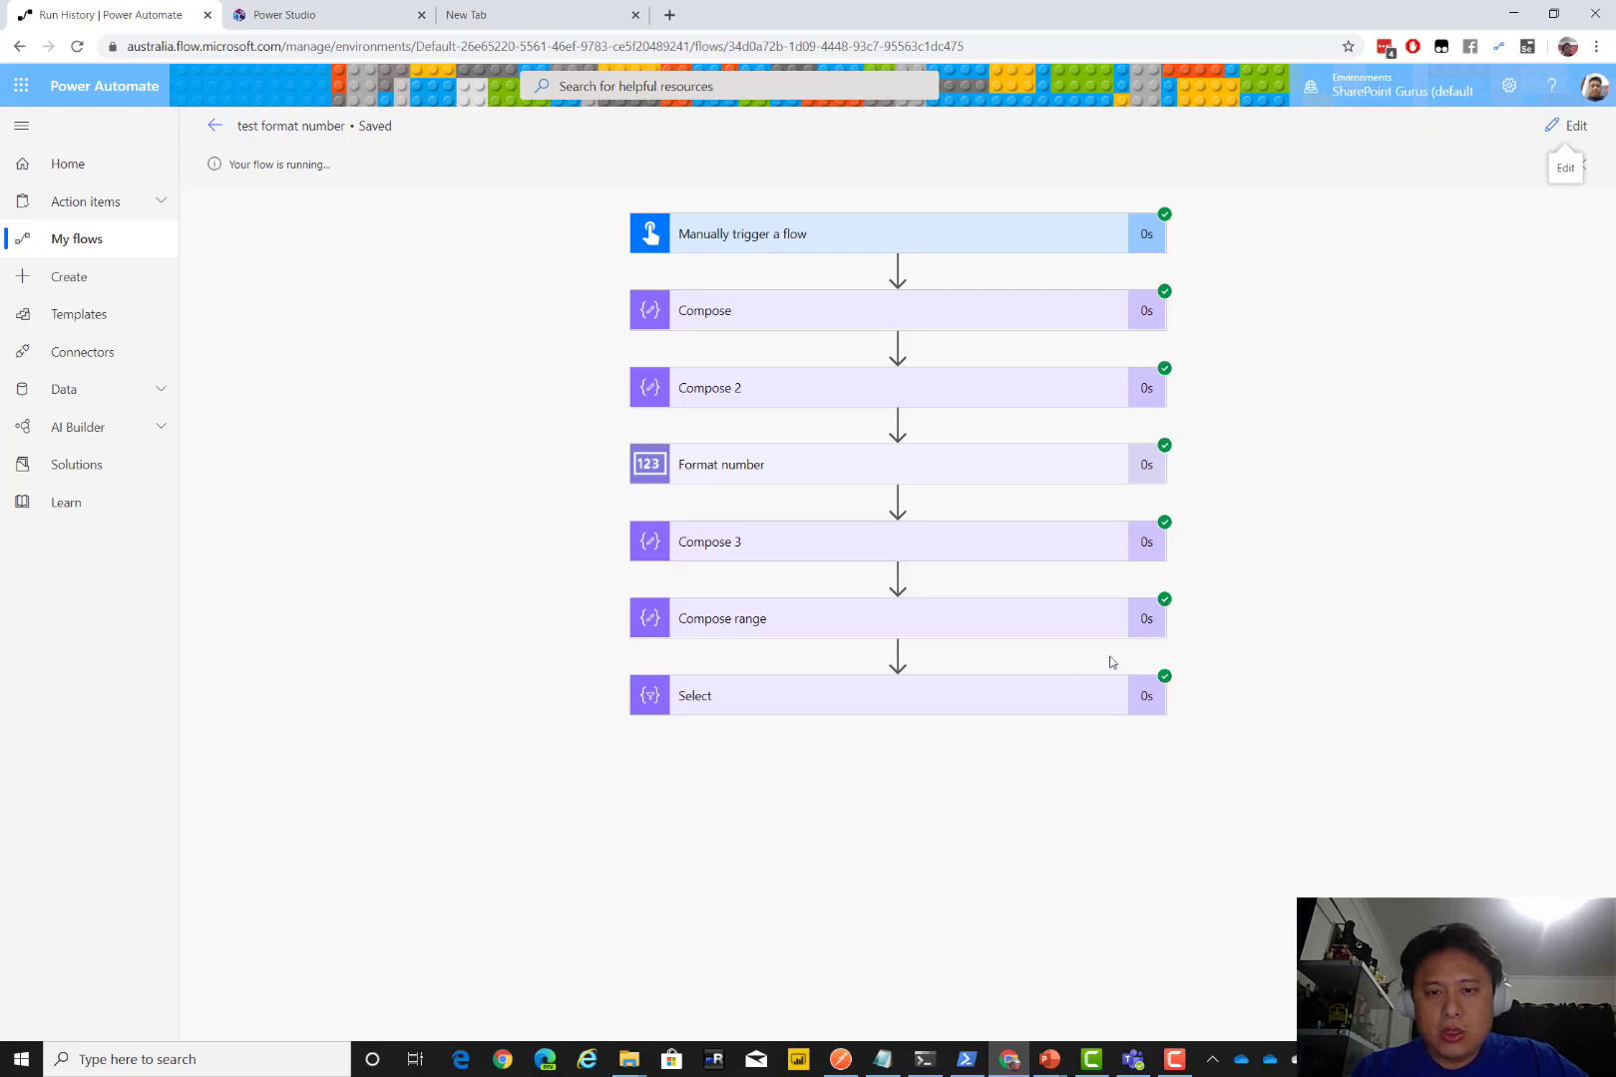
click(1007, 704)
scroll(1345, 584, down, 2)
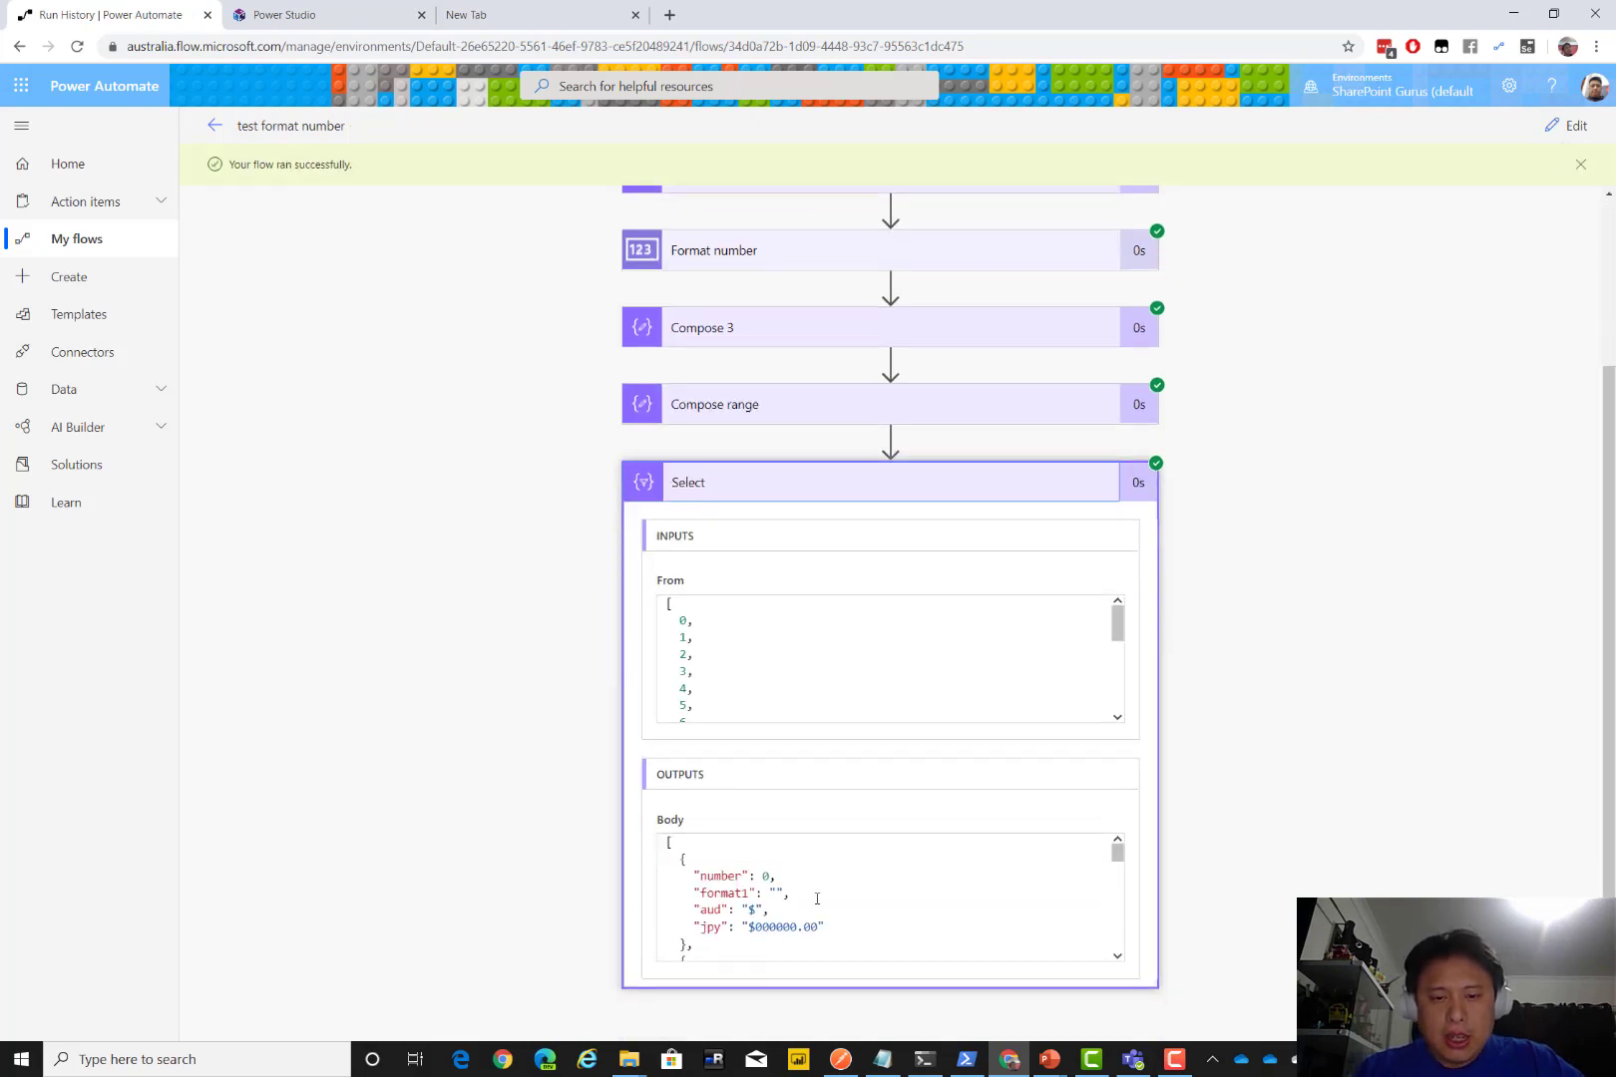
Examine the format1, aud and jpy values for numbers 0 and 1 in the Select output body
scroll(816, 899, down, 1)
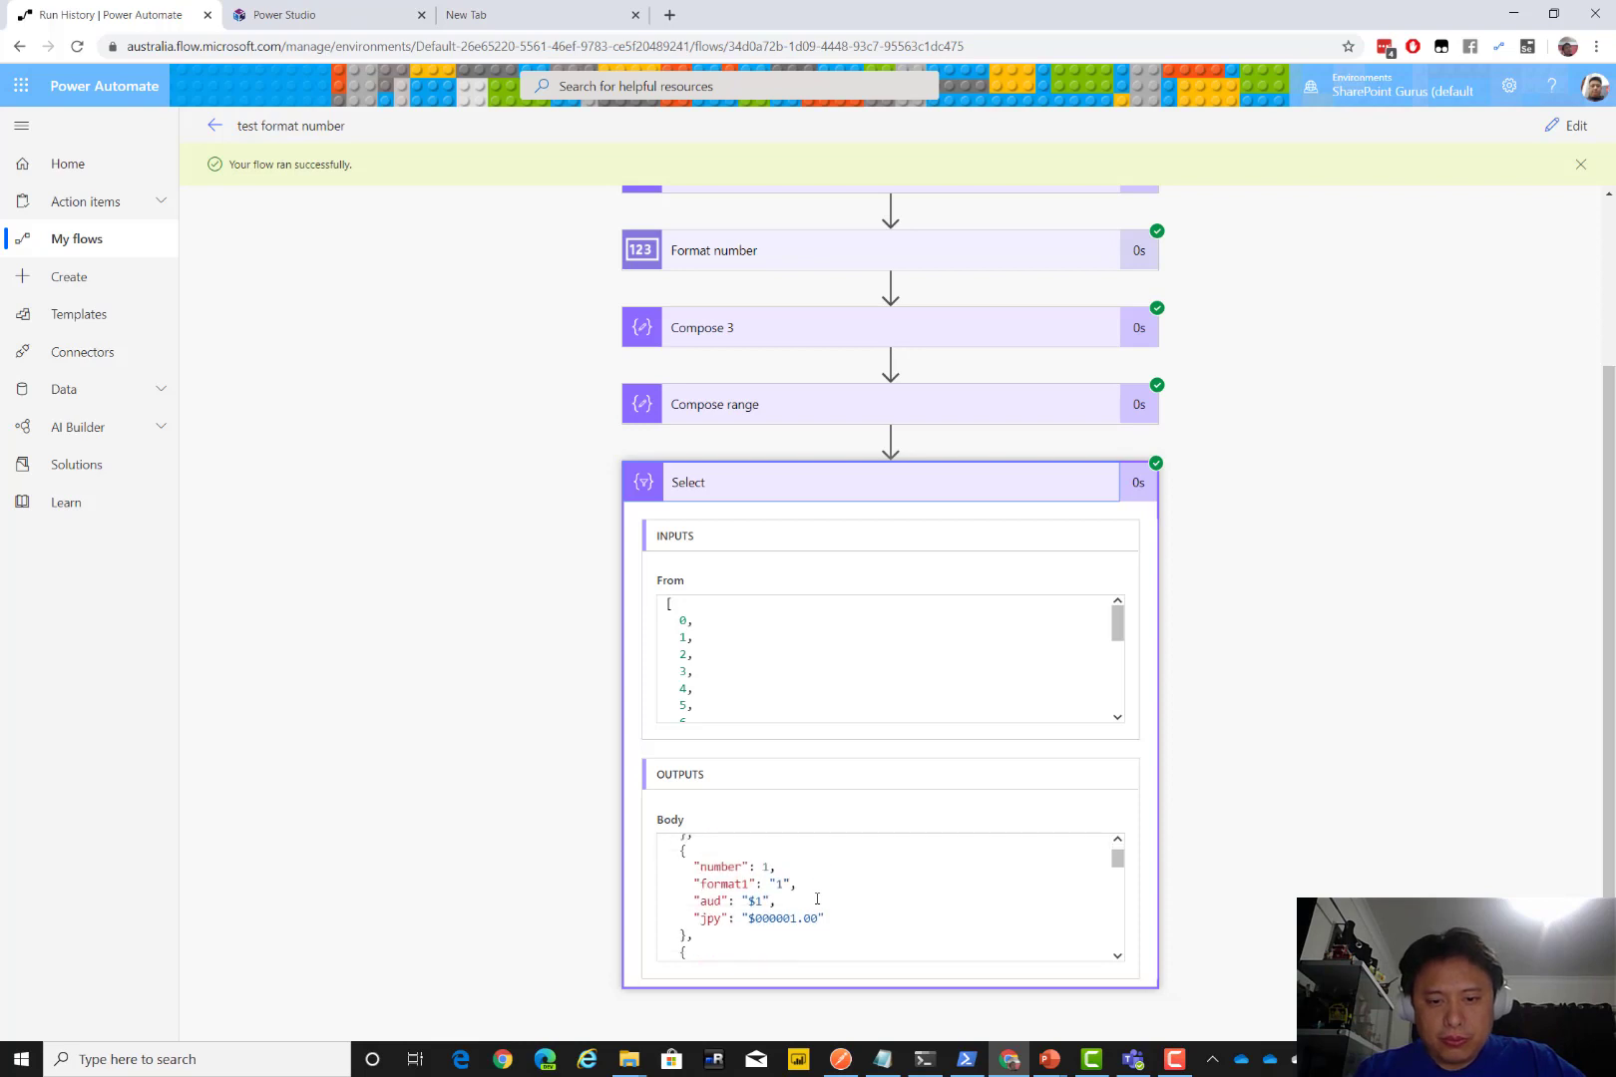
scroll(816, 899, up, 1)
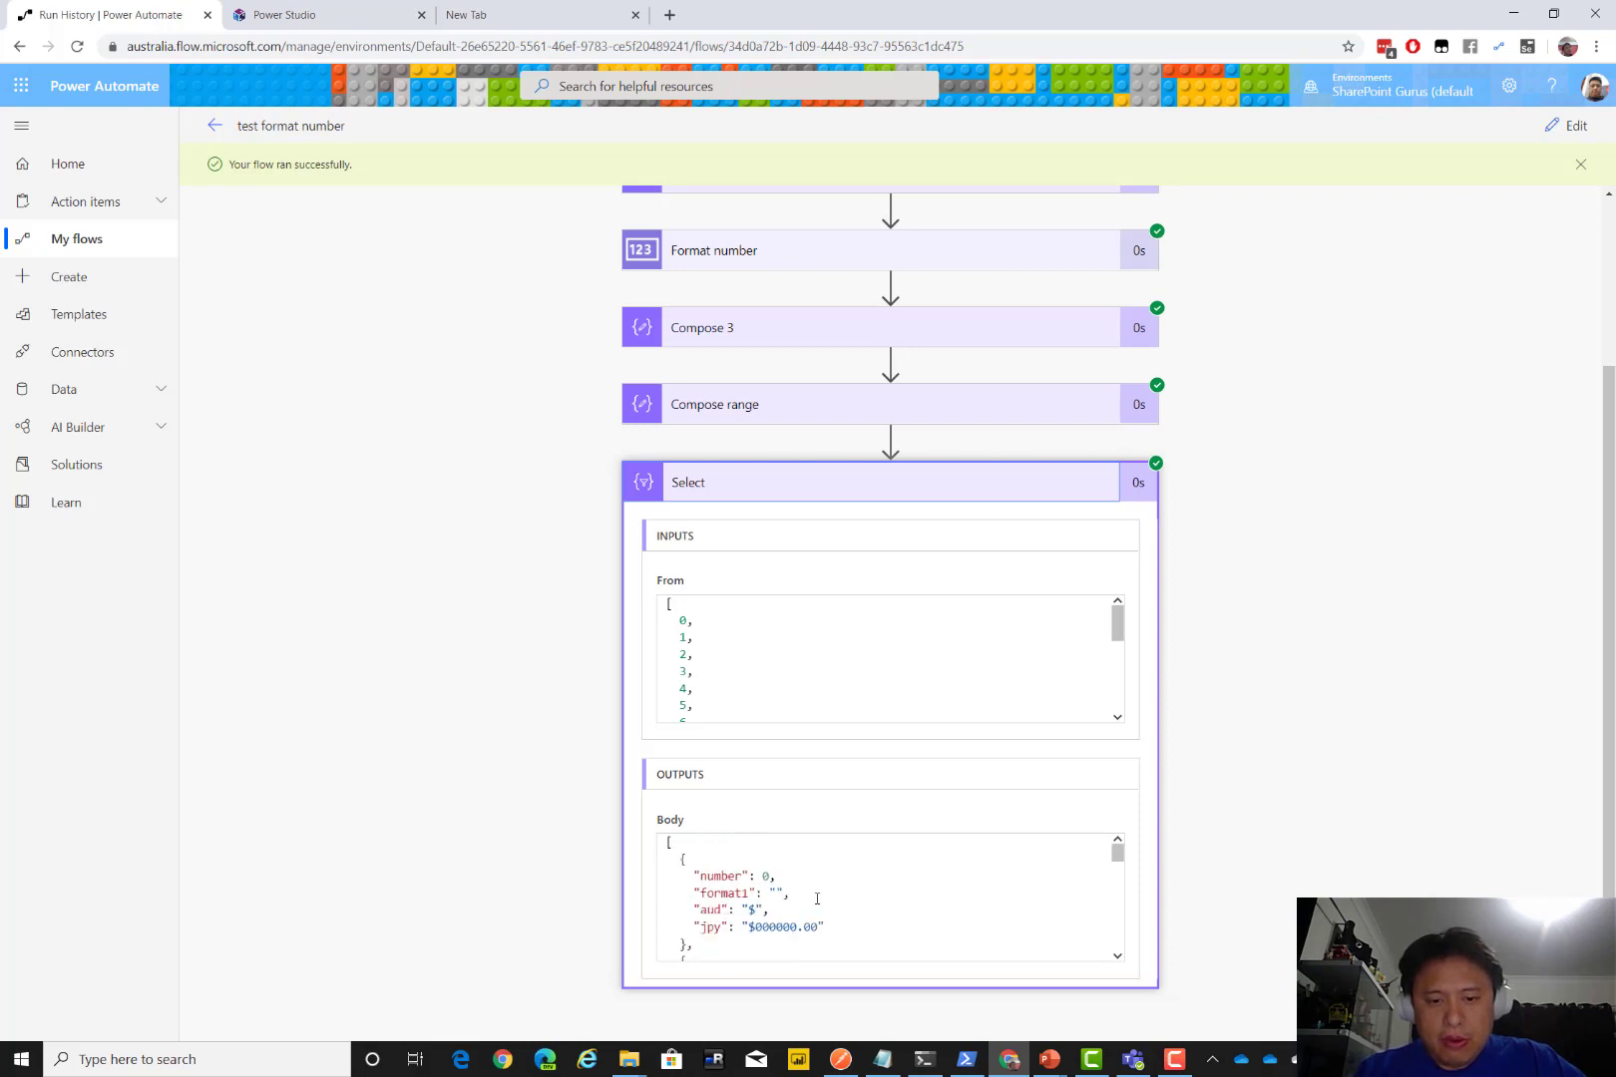
scroll(815, 899, down, 1)
scroll(816, 899, up, 1)
scroll(816, 899, down, 1)
scroll(816, 898, up, 1)
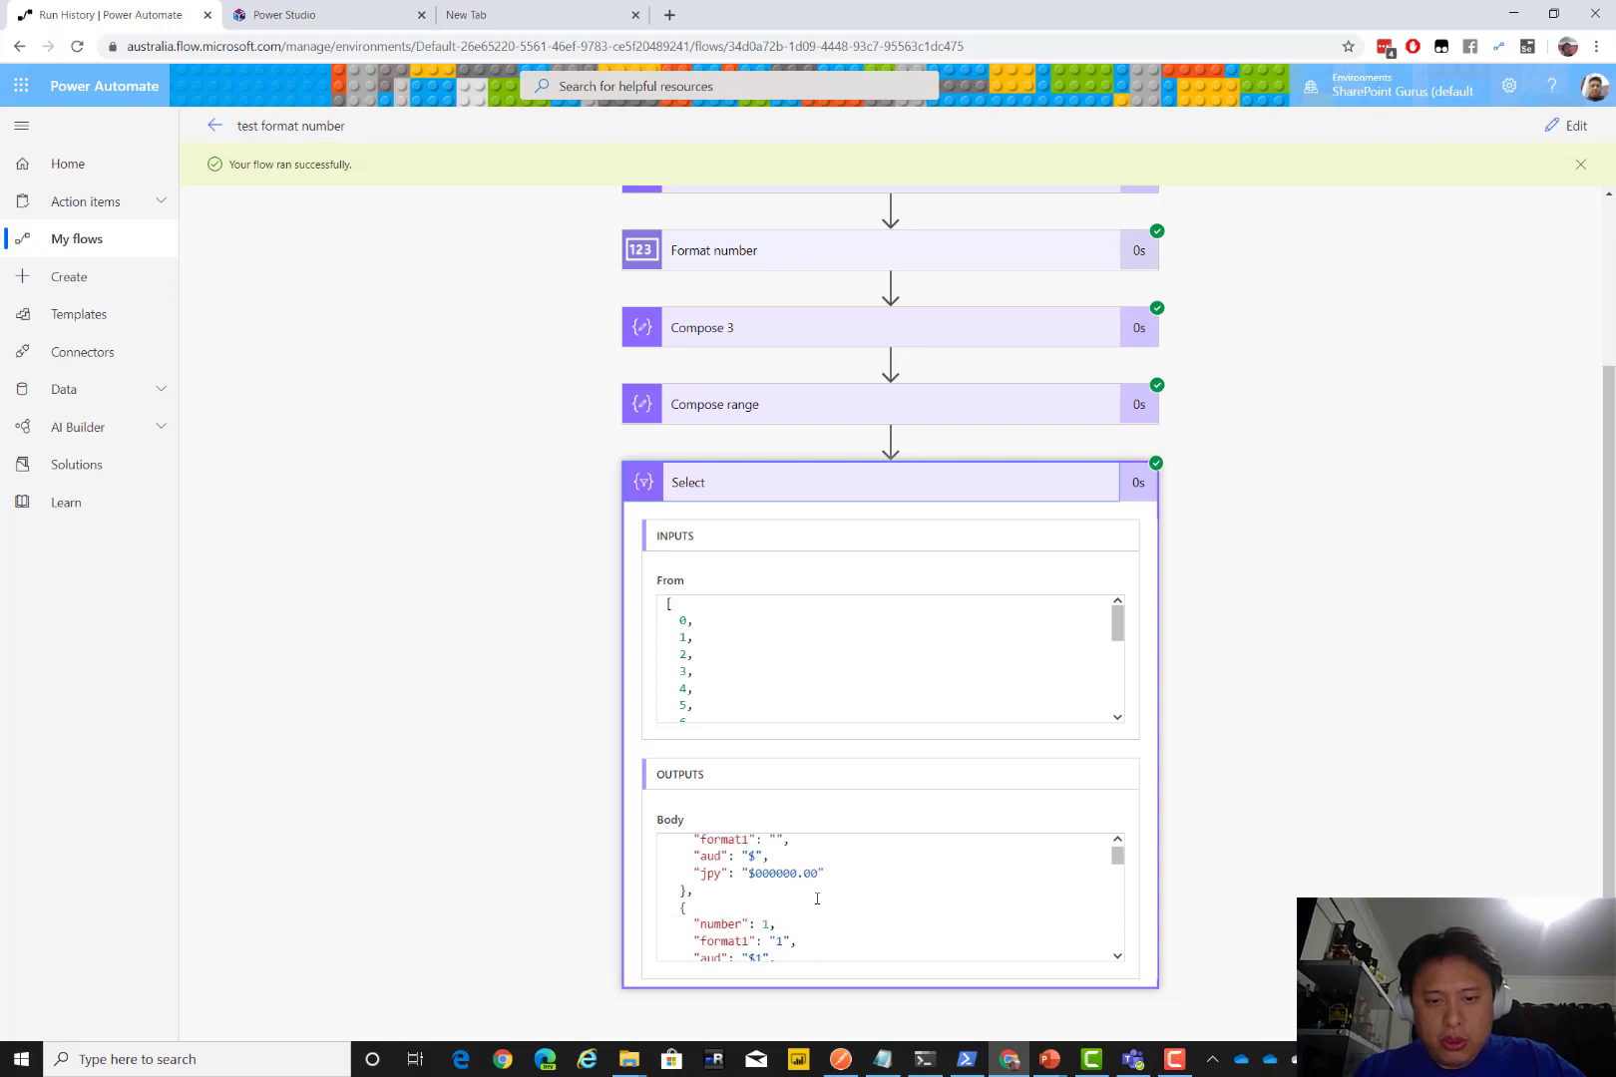
scroll(814, 903, up, 2)
scroll(1286, 823, down, 1)
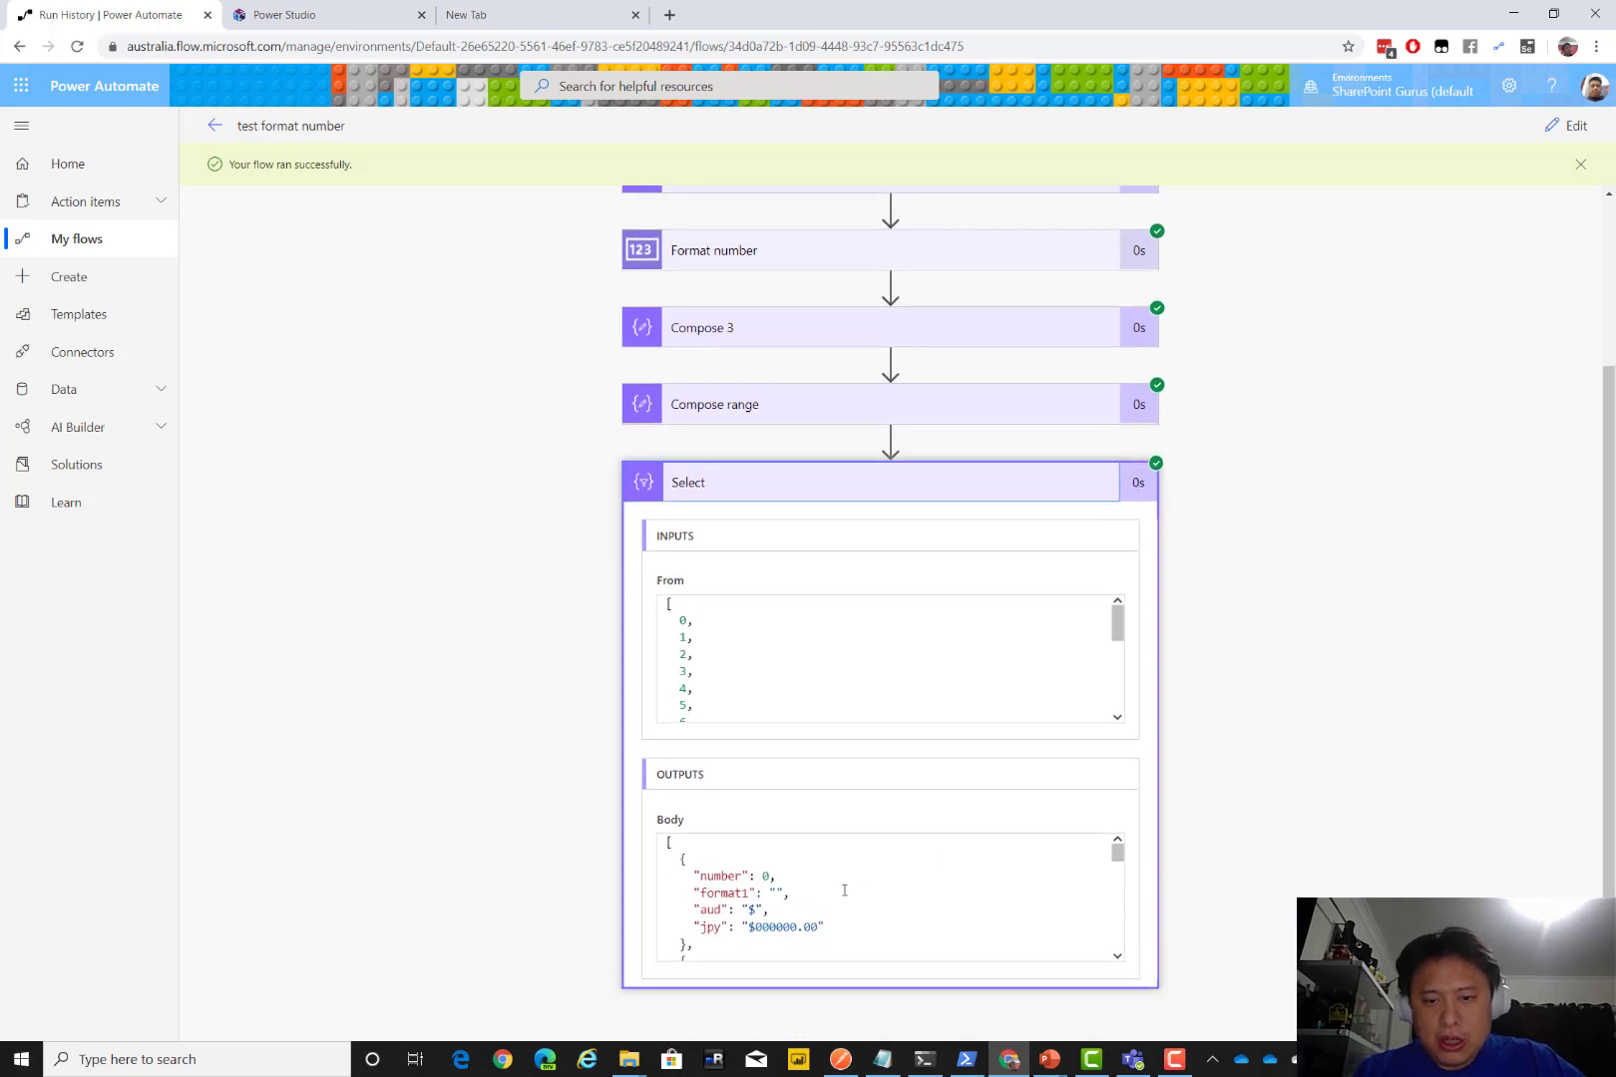
Compare the ######.## pattern in Notepad with the format1 and aud values for number 0 in the Select output
key(alt+Tab)
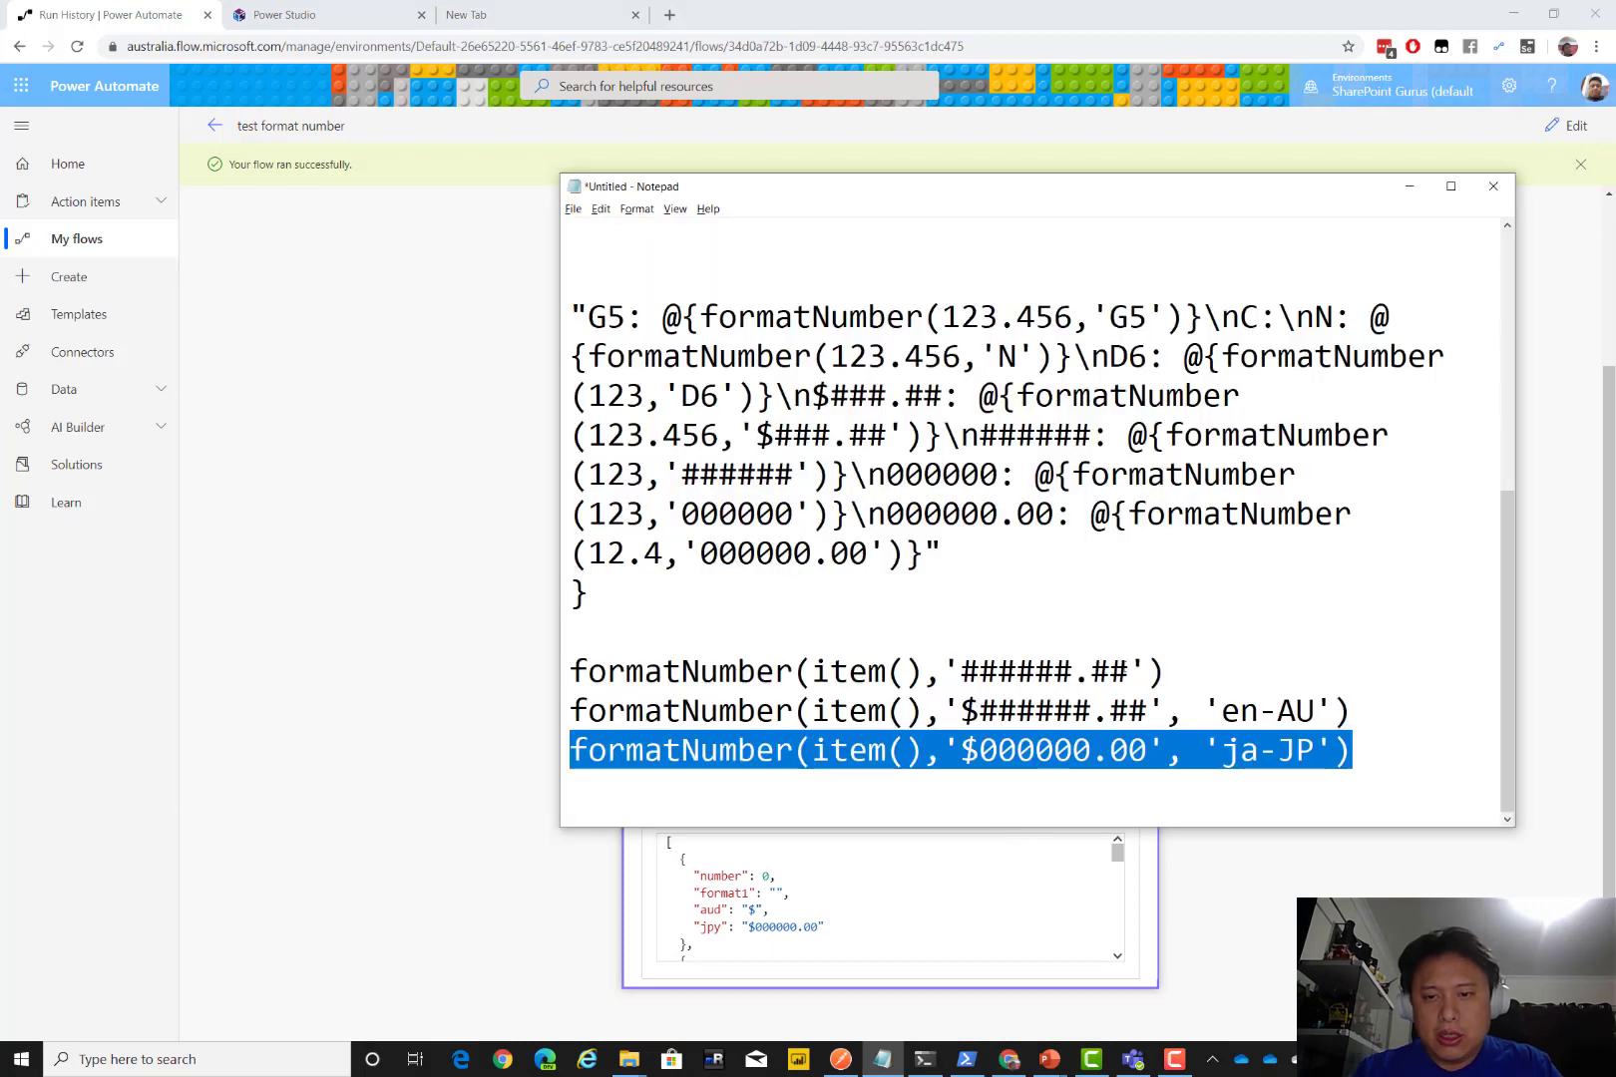
drag(1129, 671, 963, 672)
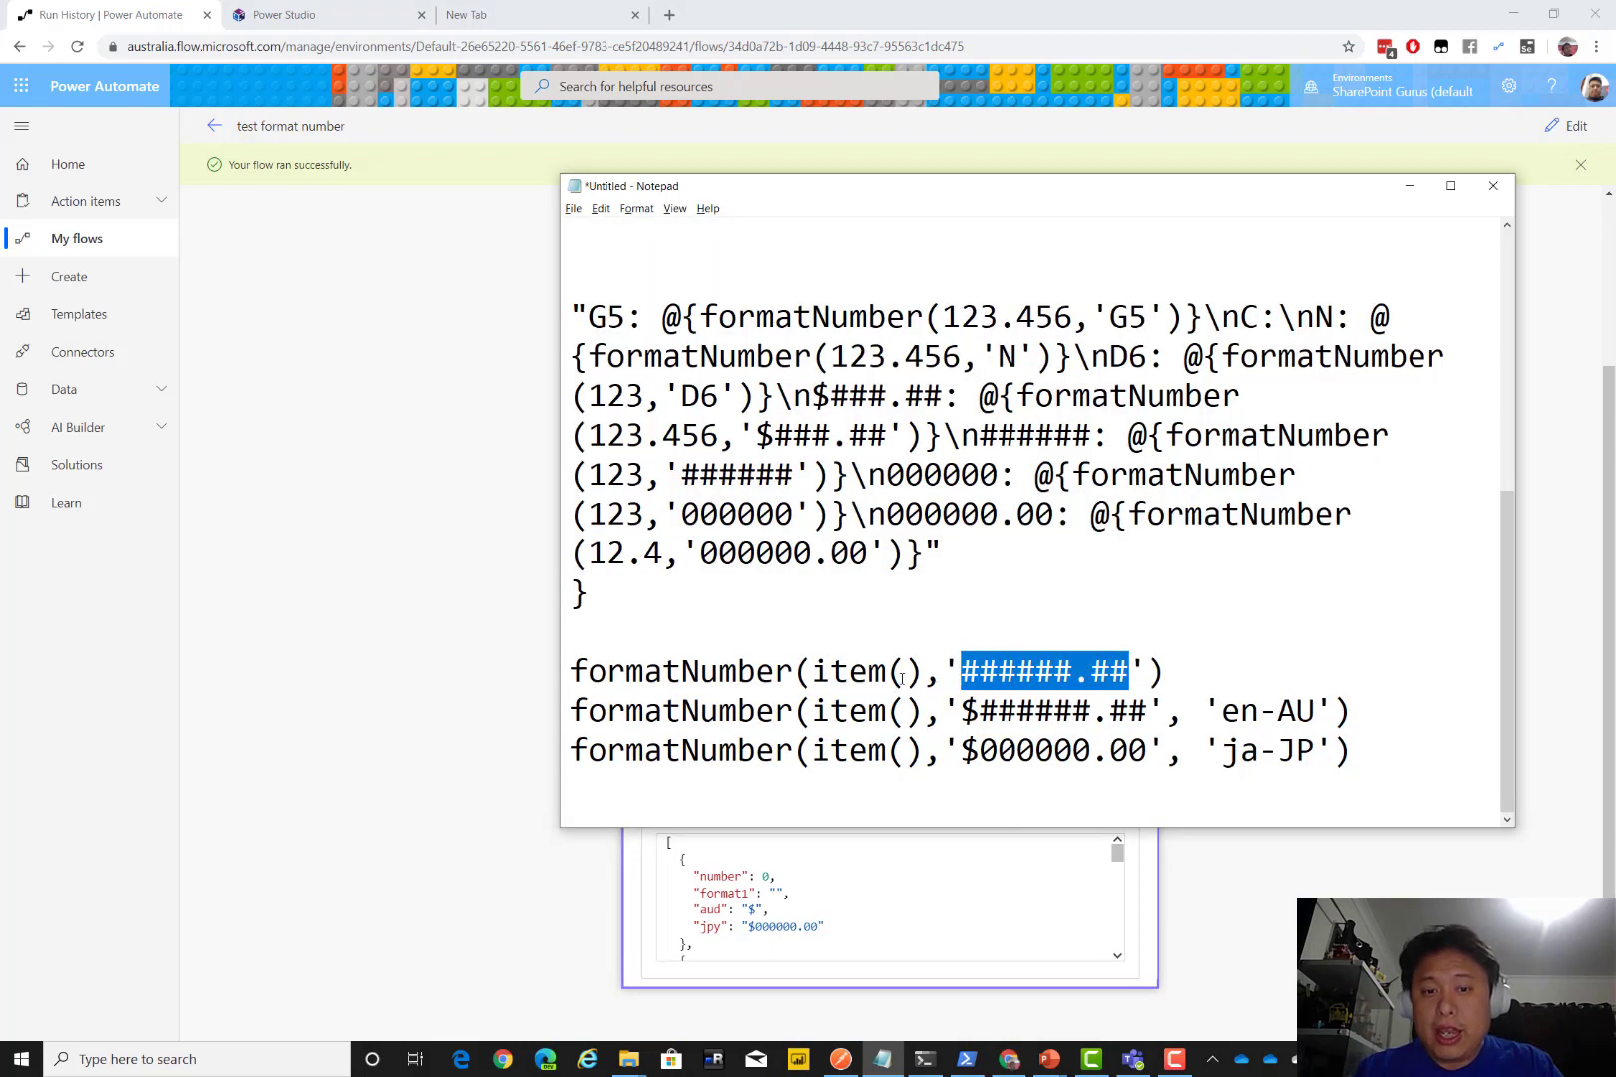
key(alt+Tab)
click(769, 895)
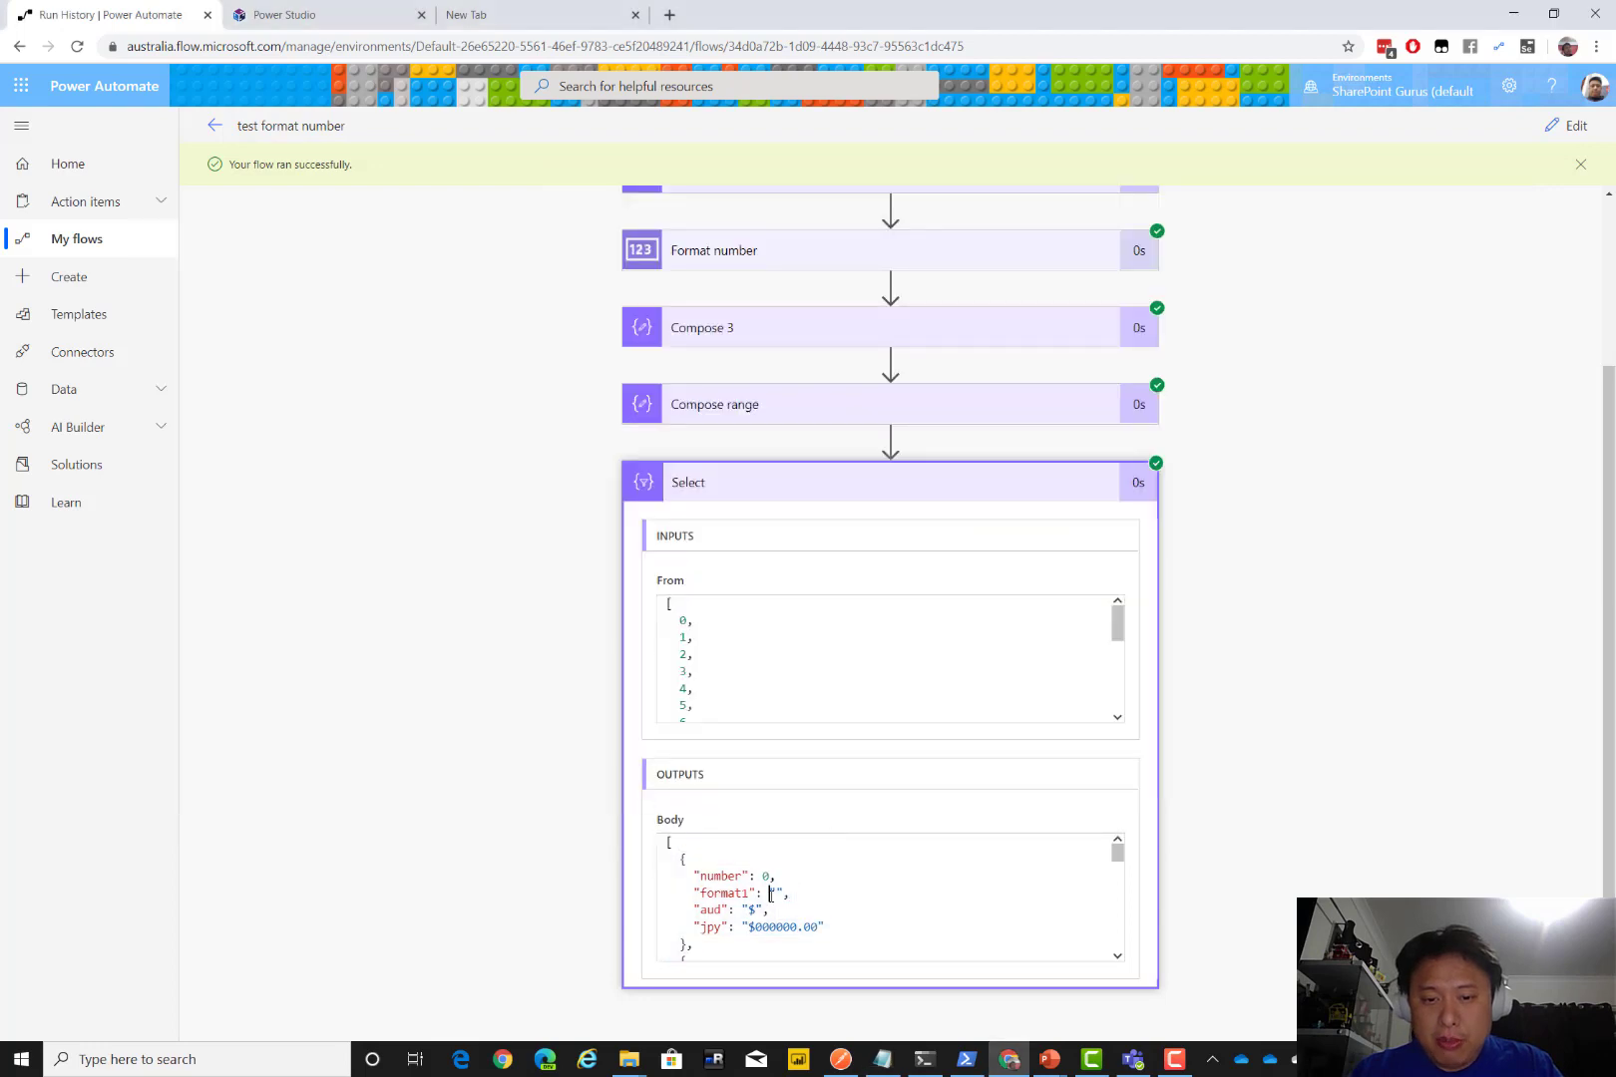
drag(770, 894, 785, 893)
scroll(795, 890, down, 1)
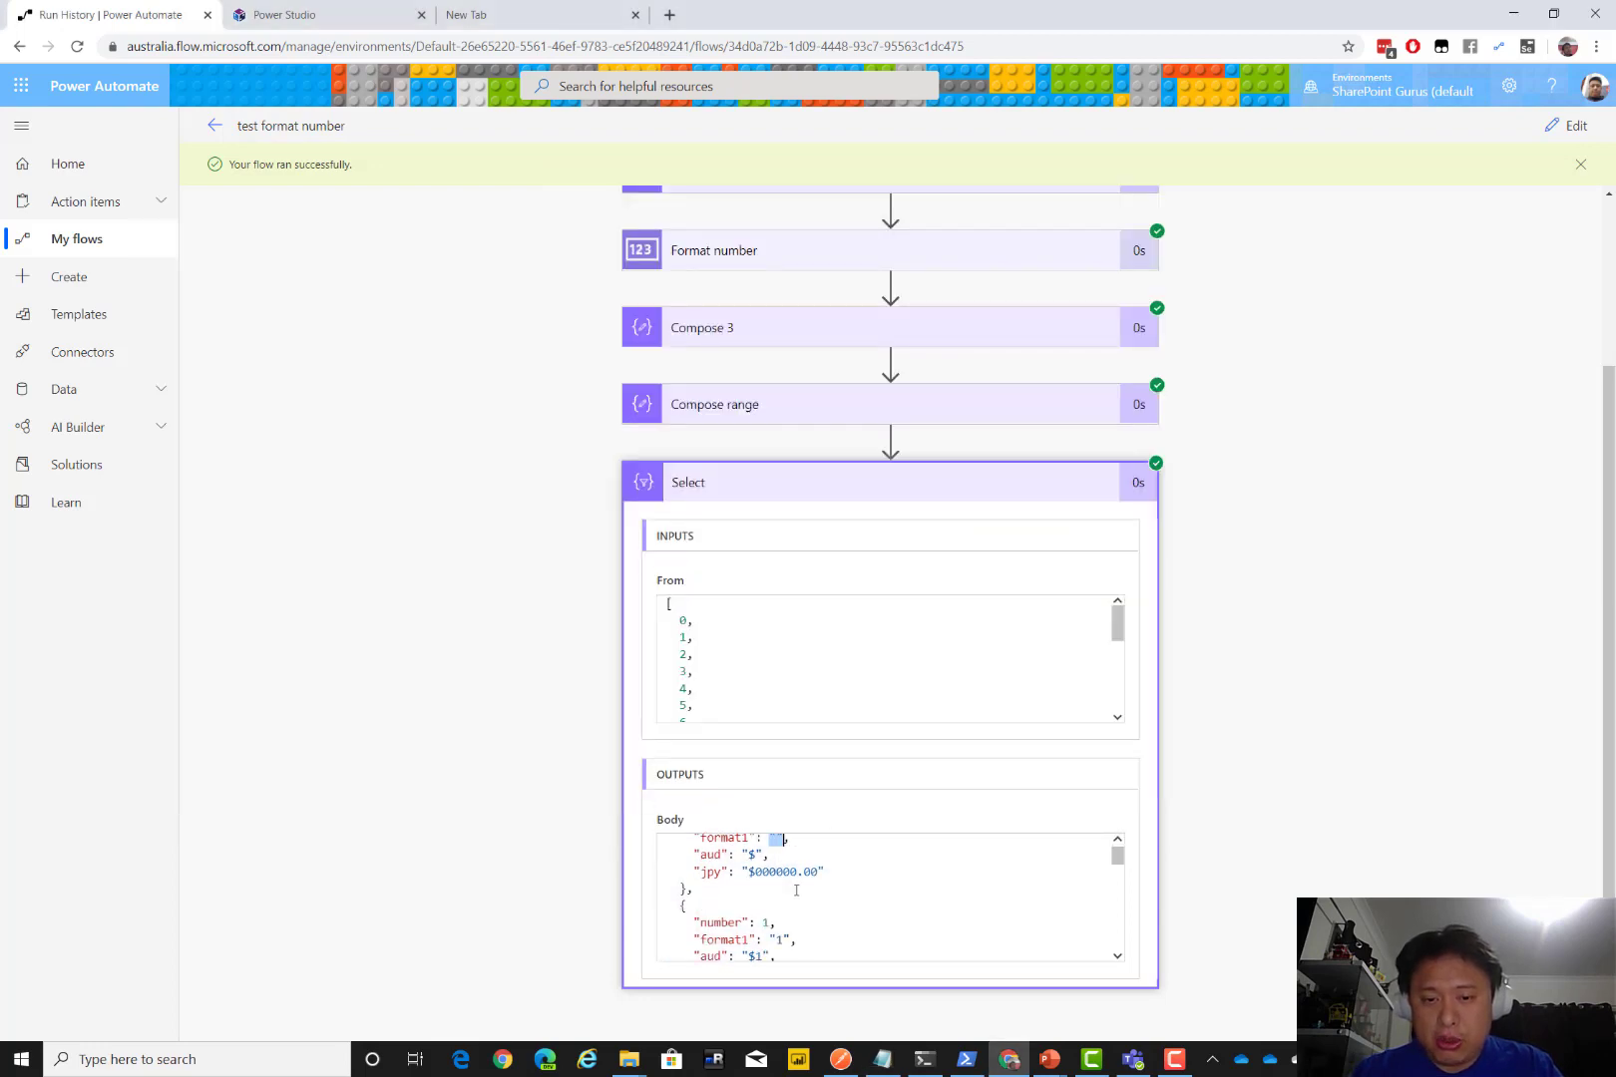
scroll(796, 890, up, 1)
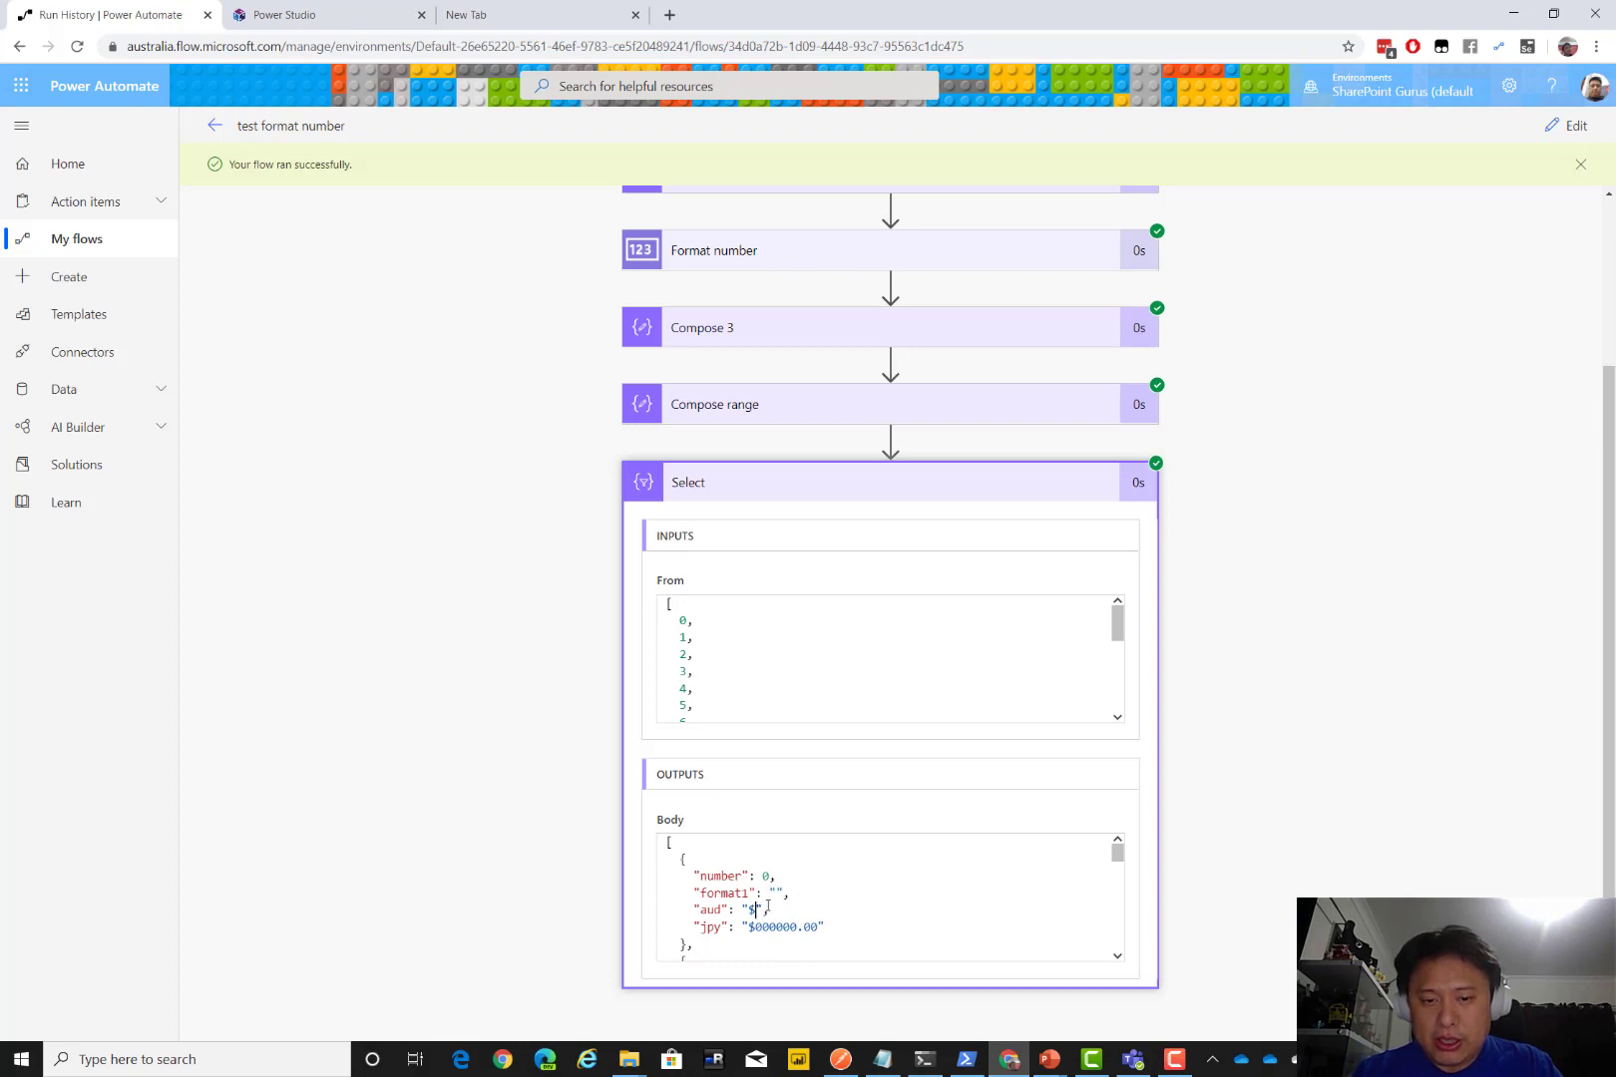
drag(769, 910, 749, 910)
drag(781, 909, 700, 893)
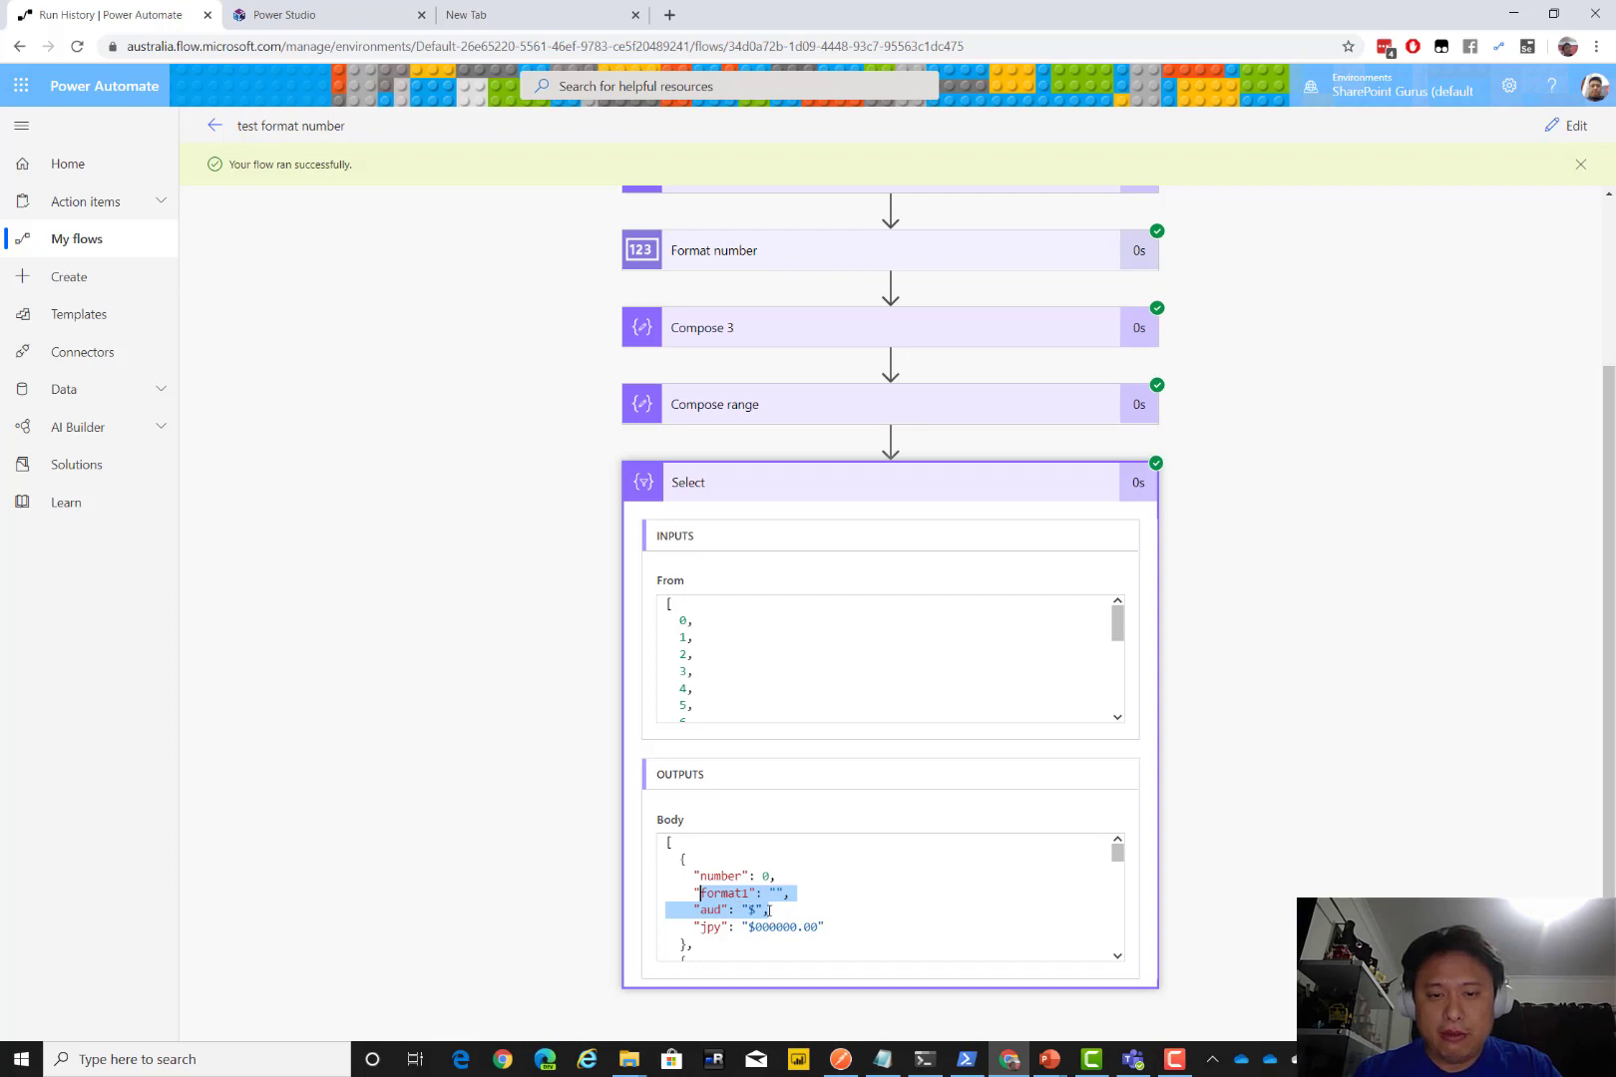
In Notepad, change the first two format strings to #####0.## and $#####0.##, with a 0 before the decimal point
key(alt+Tab)
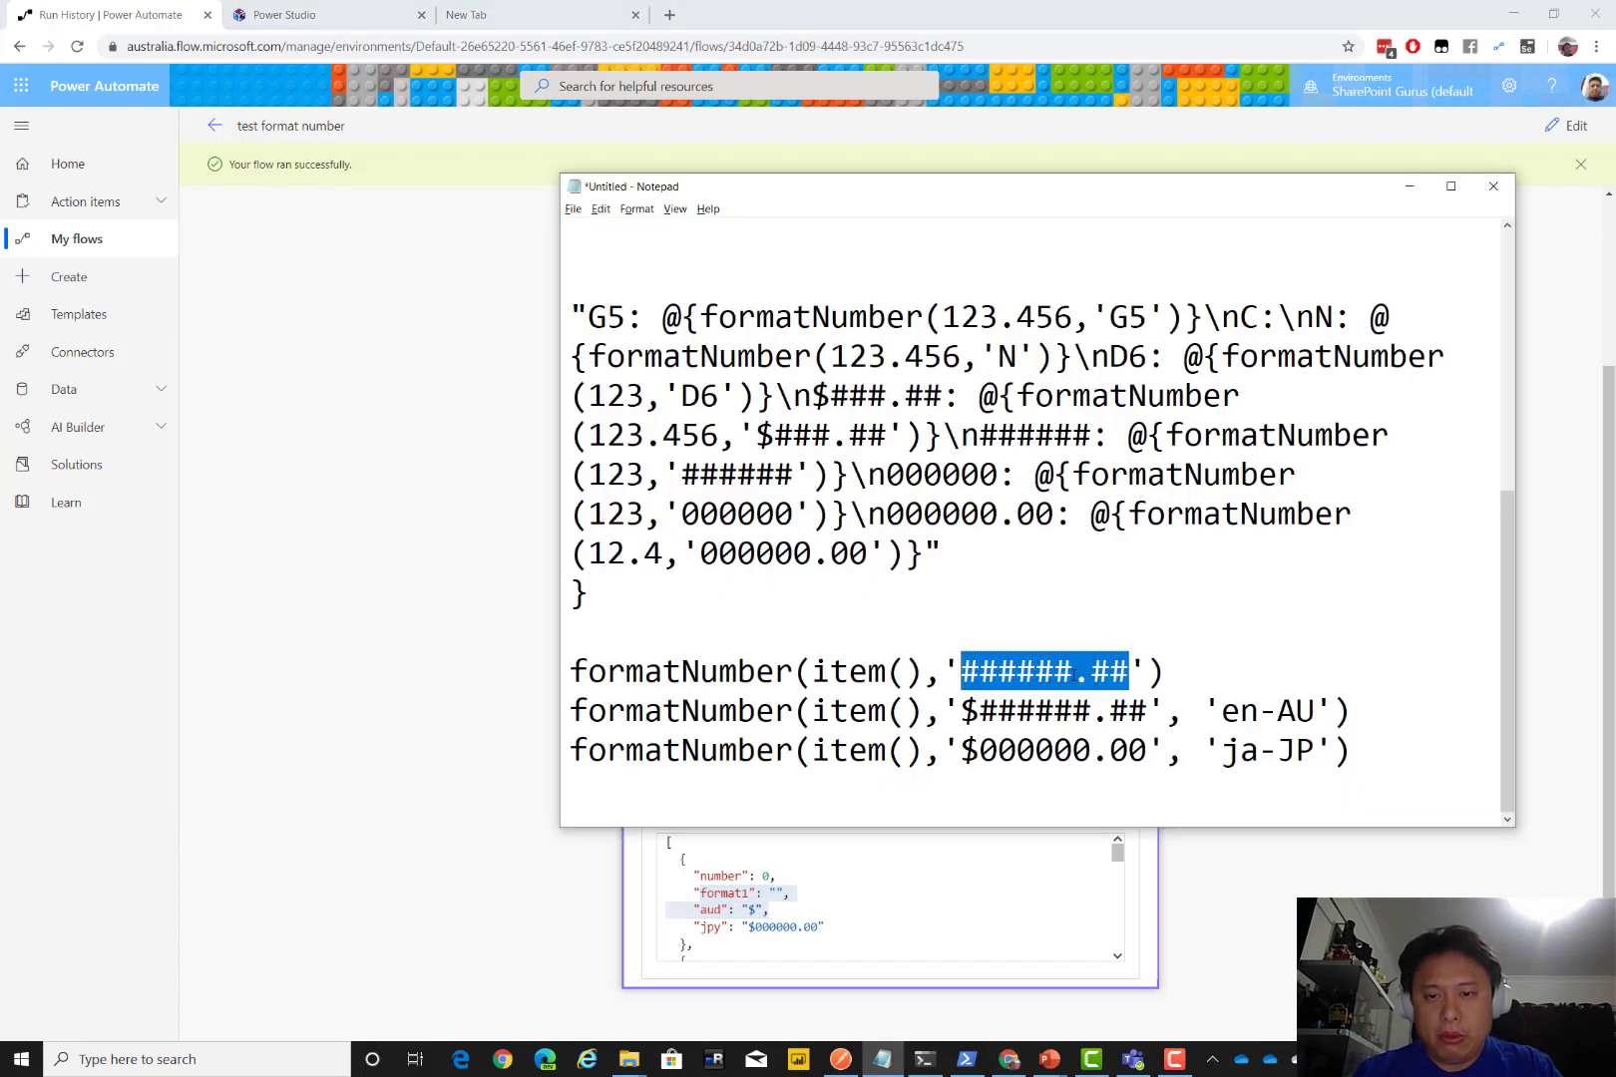
click(1074, 672)
key(BackSpace)
text(0)
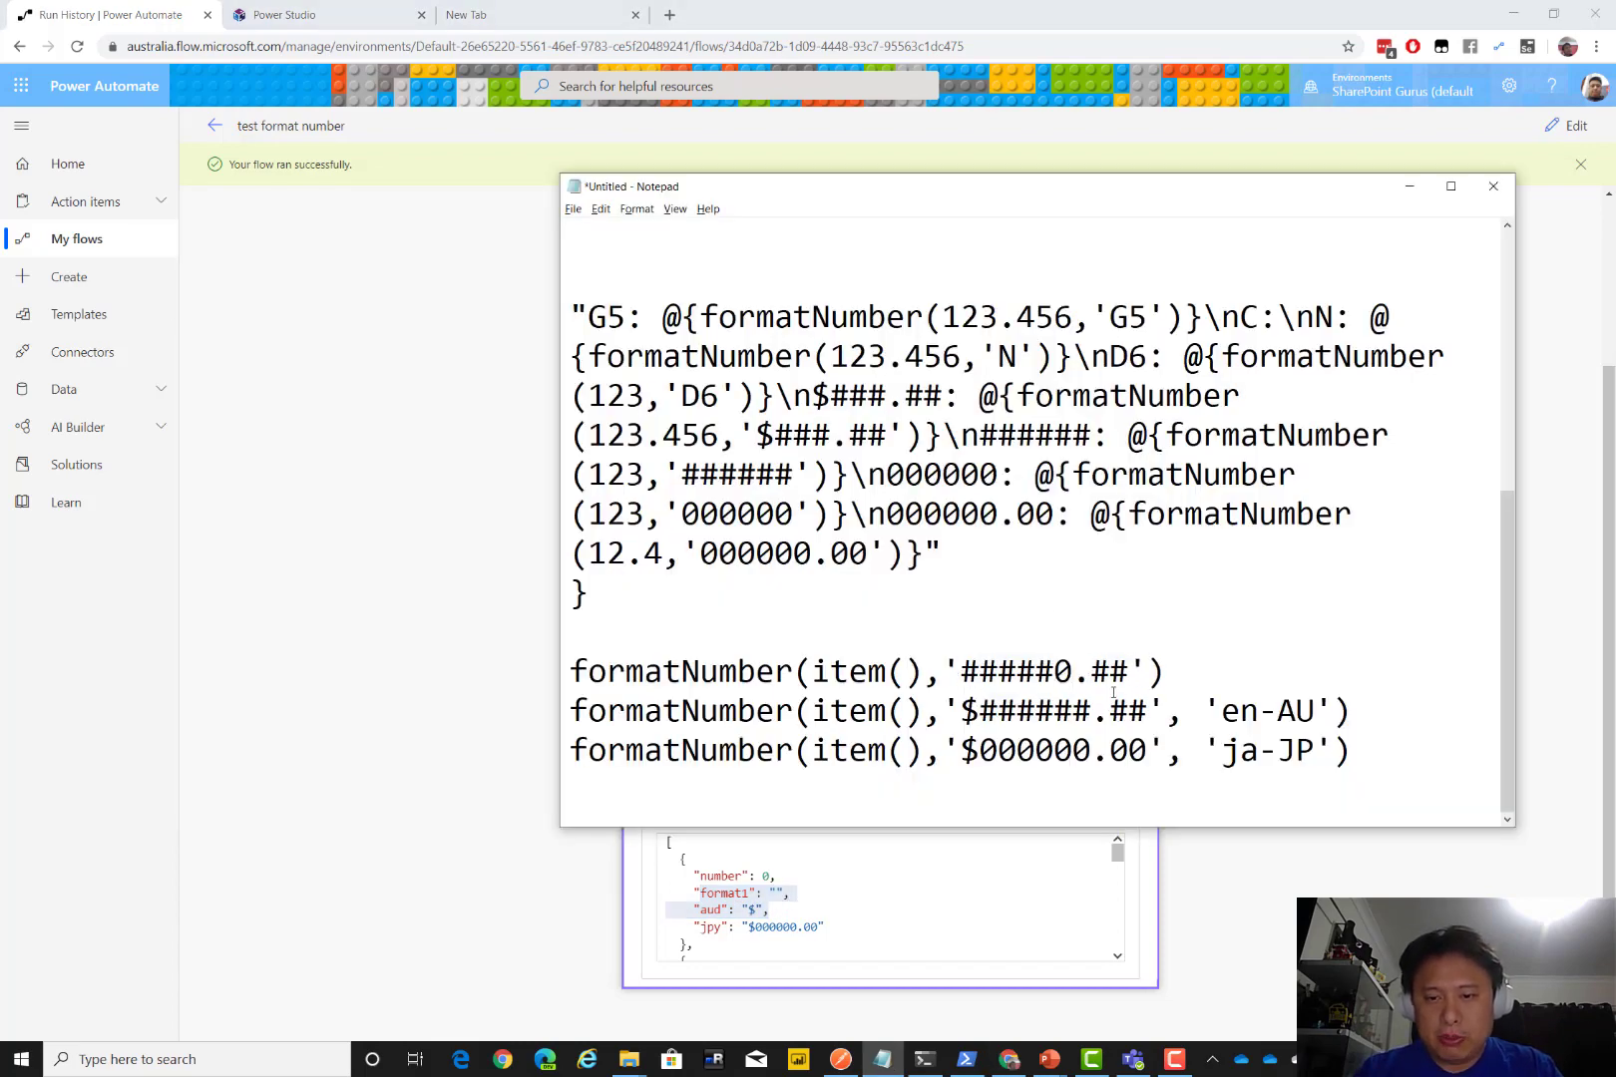
key(Down)
key(Right)
key(BackSpace)
text(0)
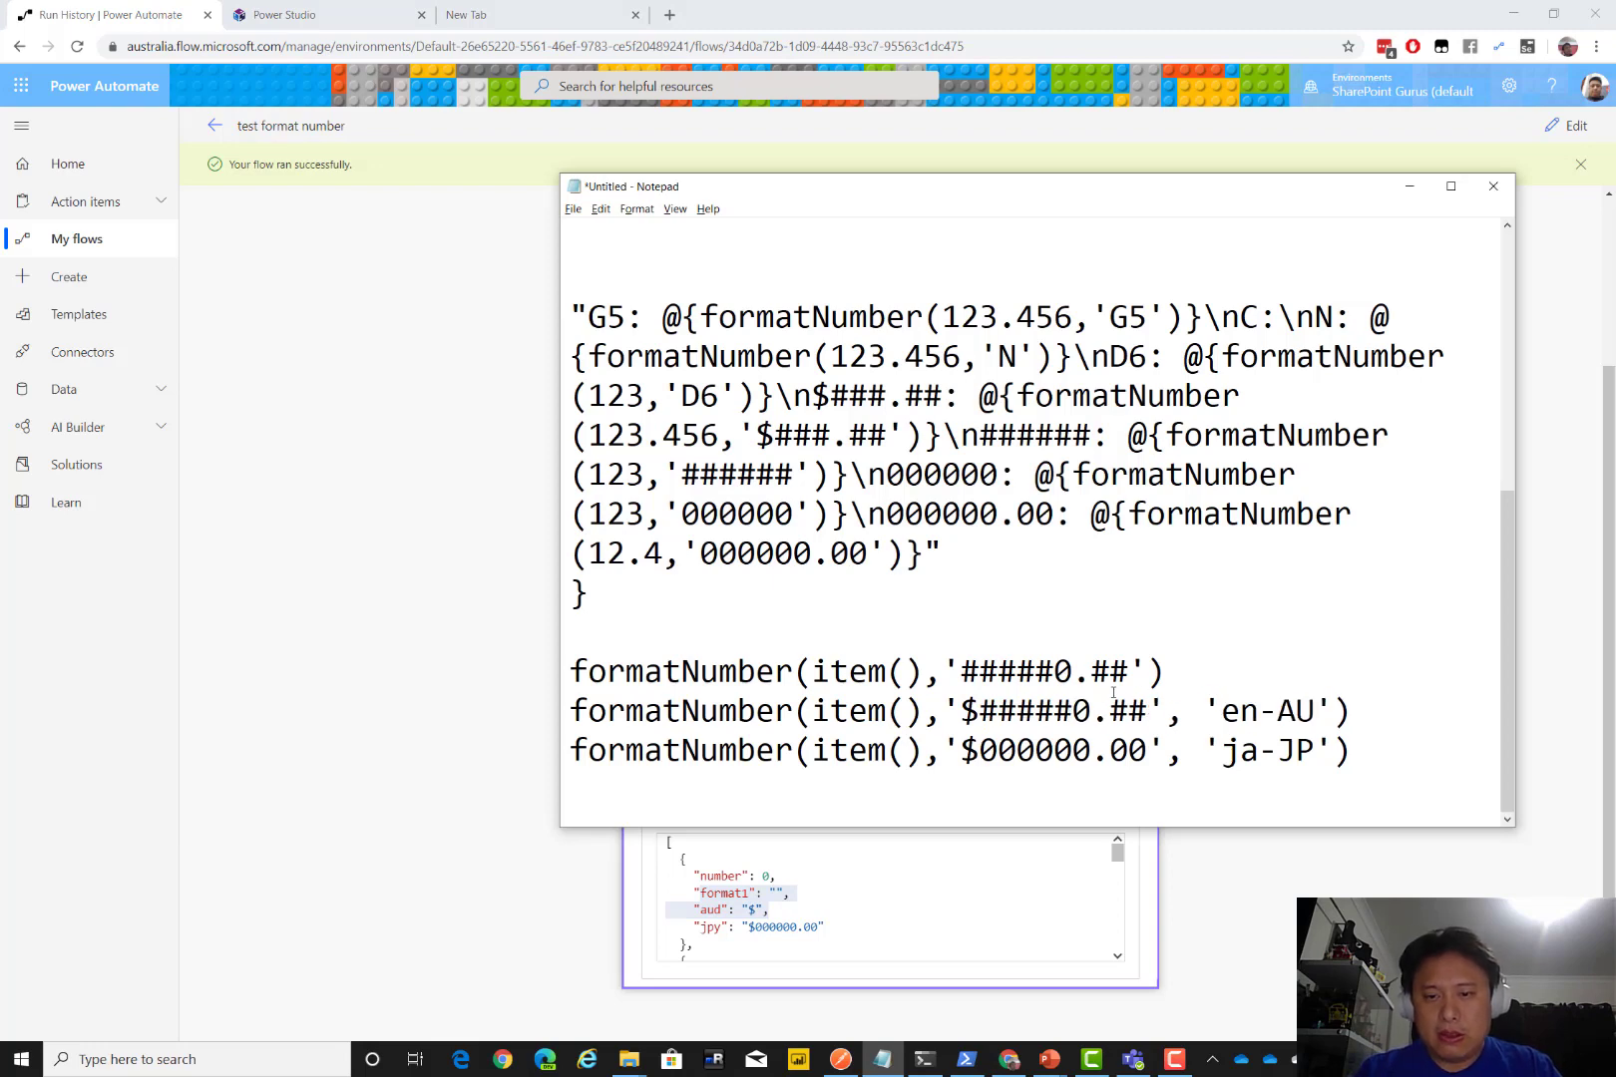
key(Down)
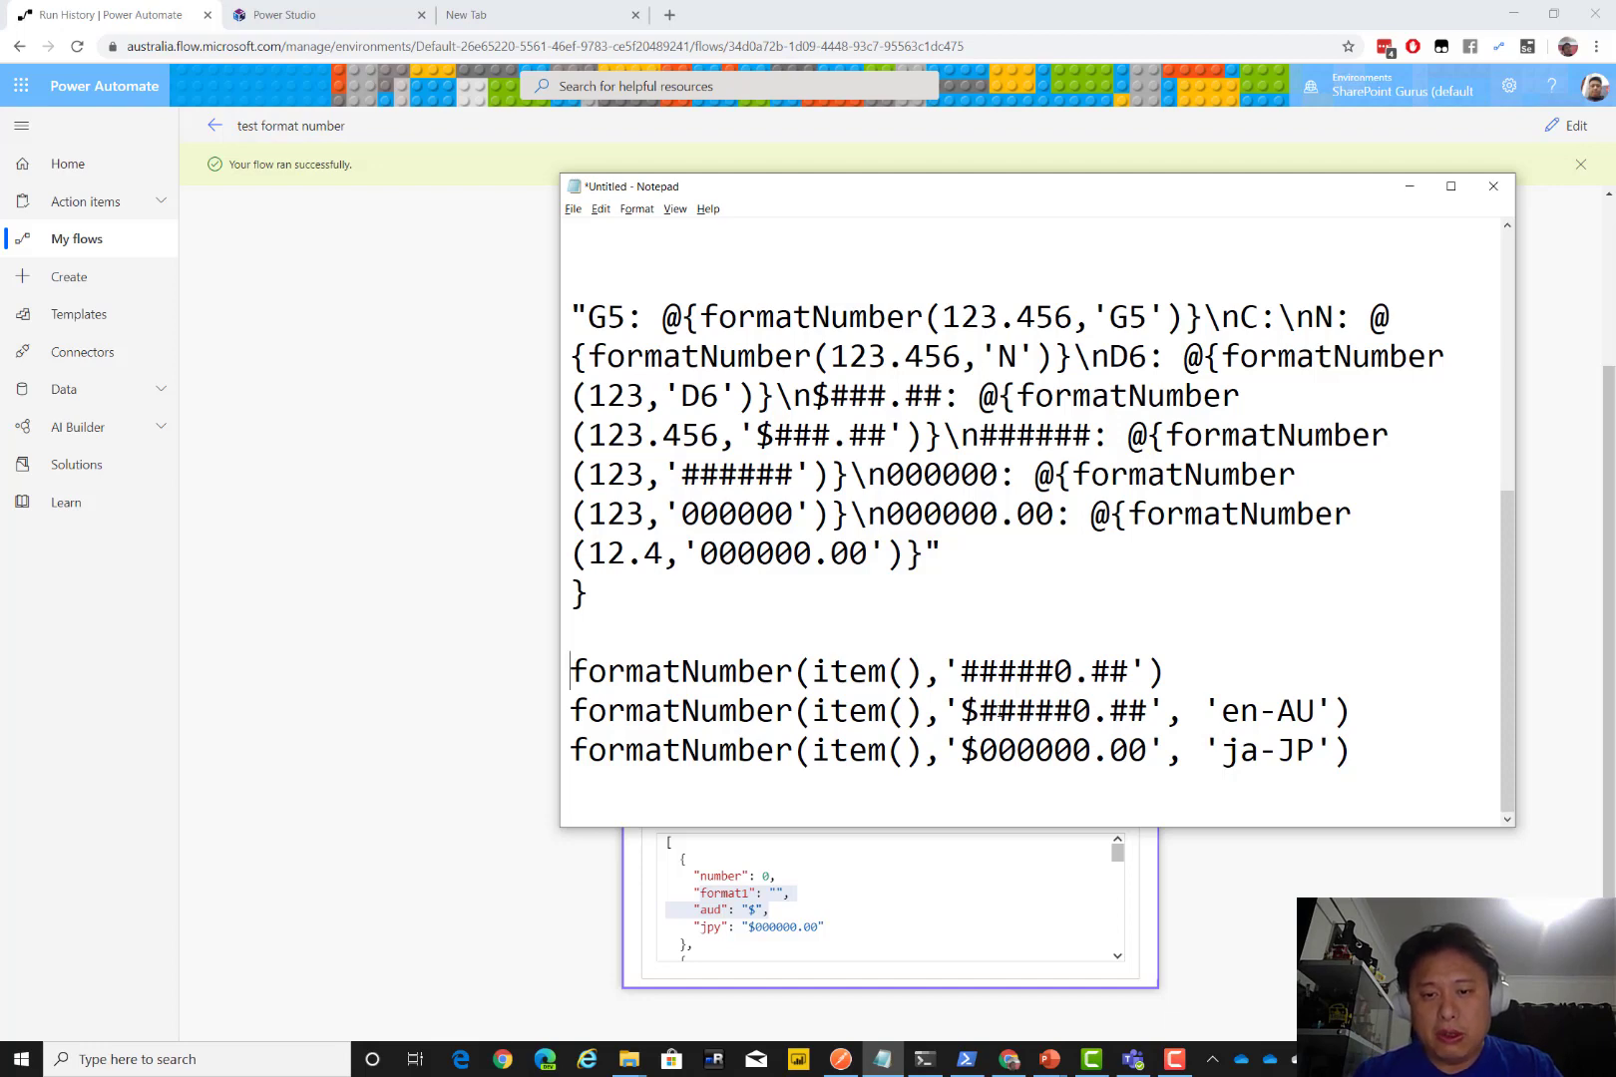
Switch to the flow run and examine the currency symbols in the aud and jpy values of the Select output
click(767, 910)
key(ctrl+a)
click(767, 910)
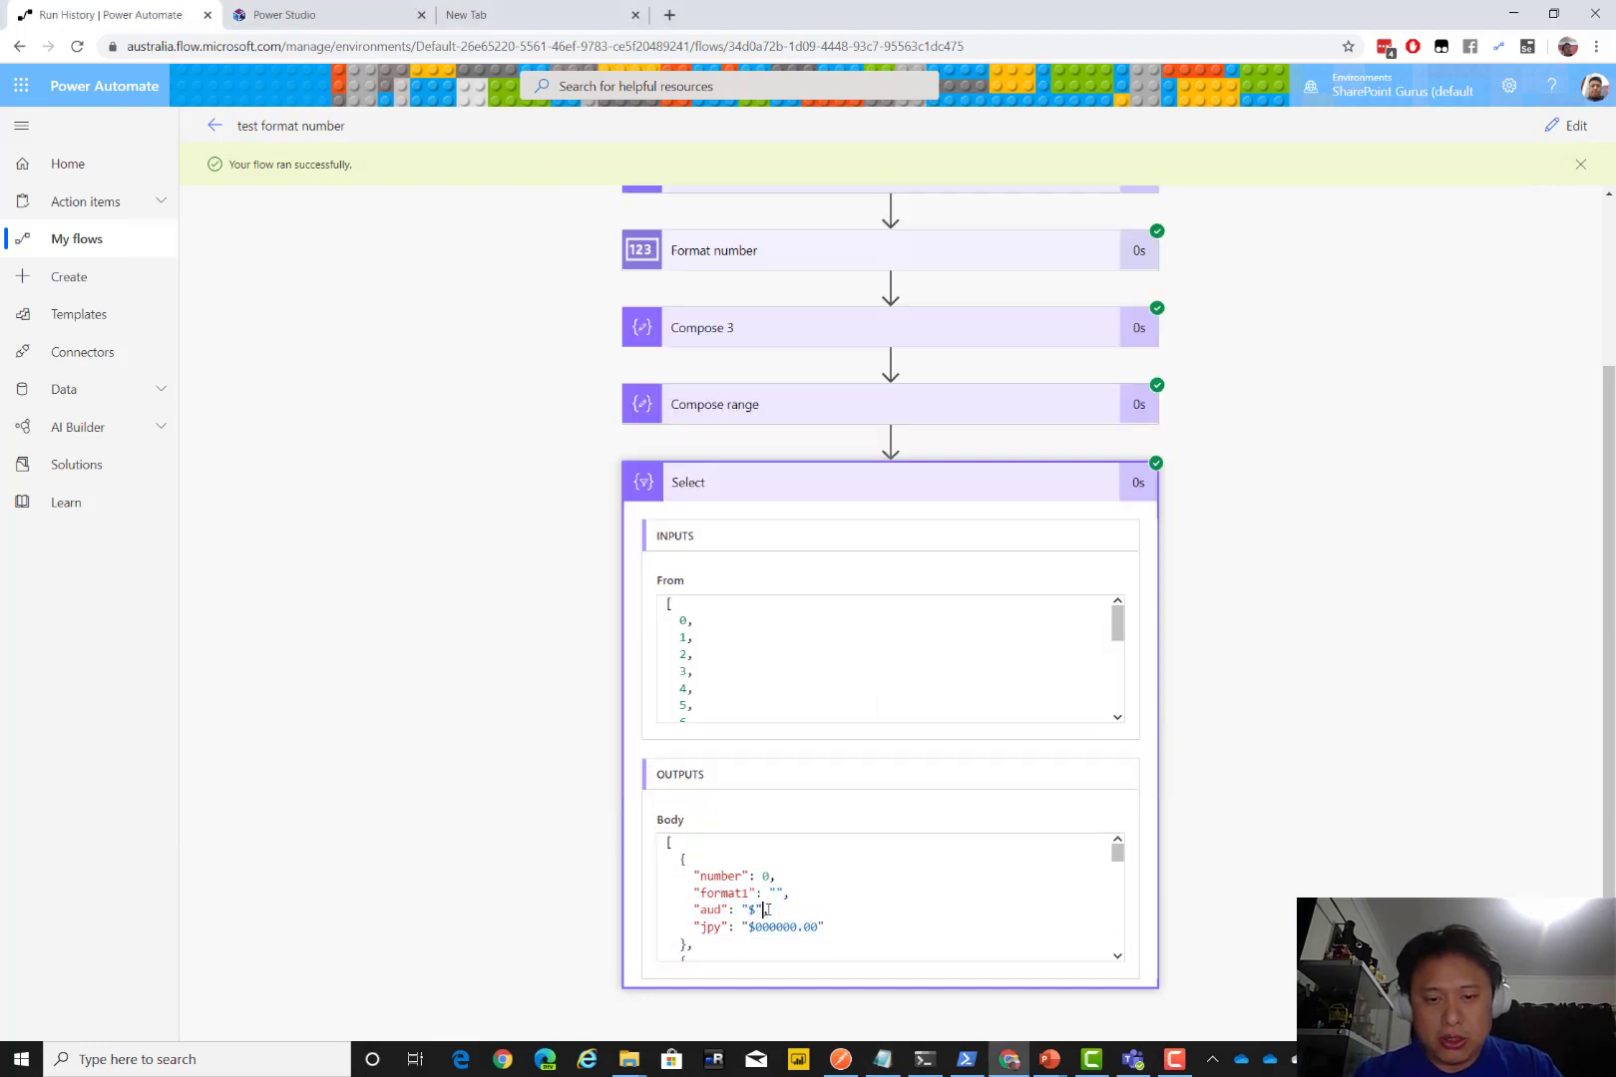
drag(760, 910, 750, 910)
scroll(776, 887, down, 1)
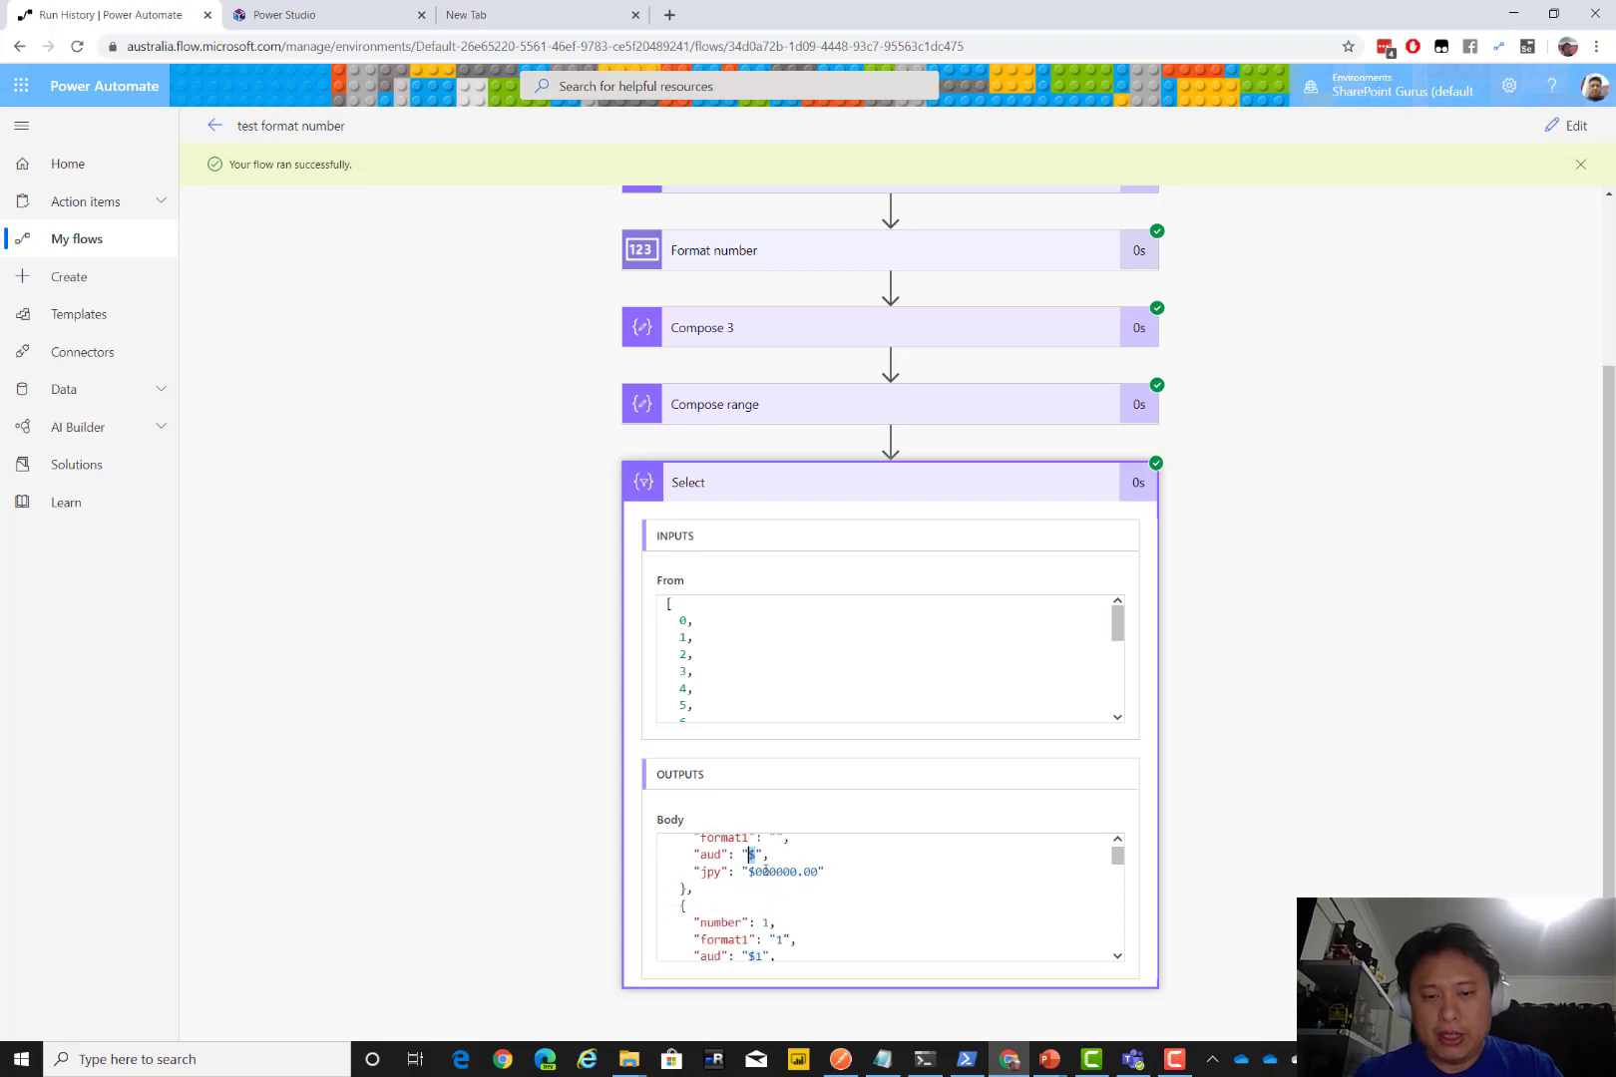
click(754, 856)
scroll(766, 873, up, 1)
scroll(768, 878, down, 1)
scroll(776, 870, up, 1)
scroll(754, 873, down, 1)
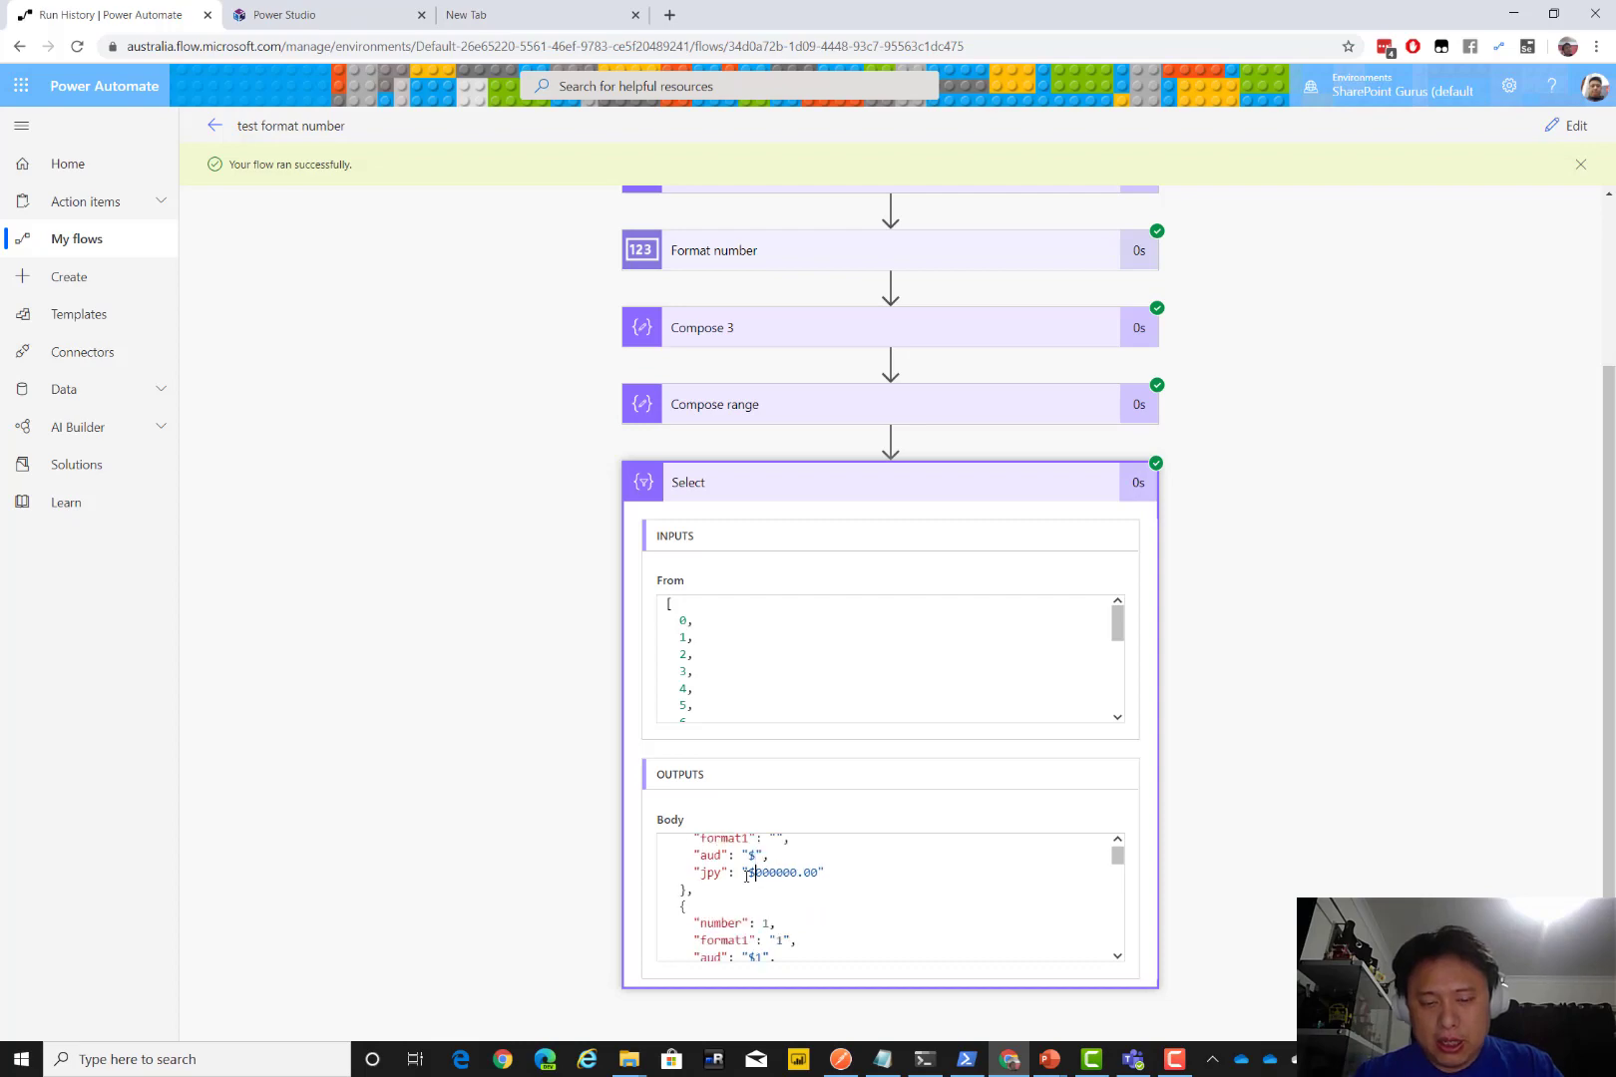
drag(749, 875, 754, 876)
click(828, 897)
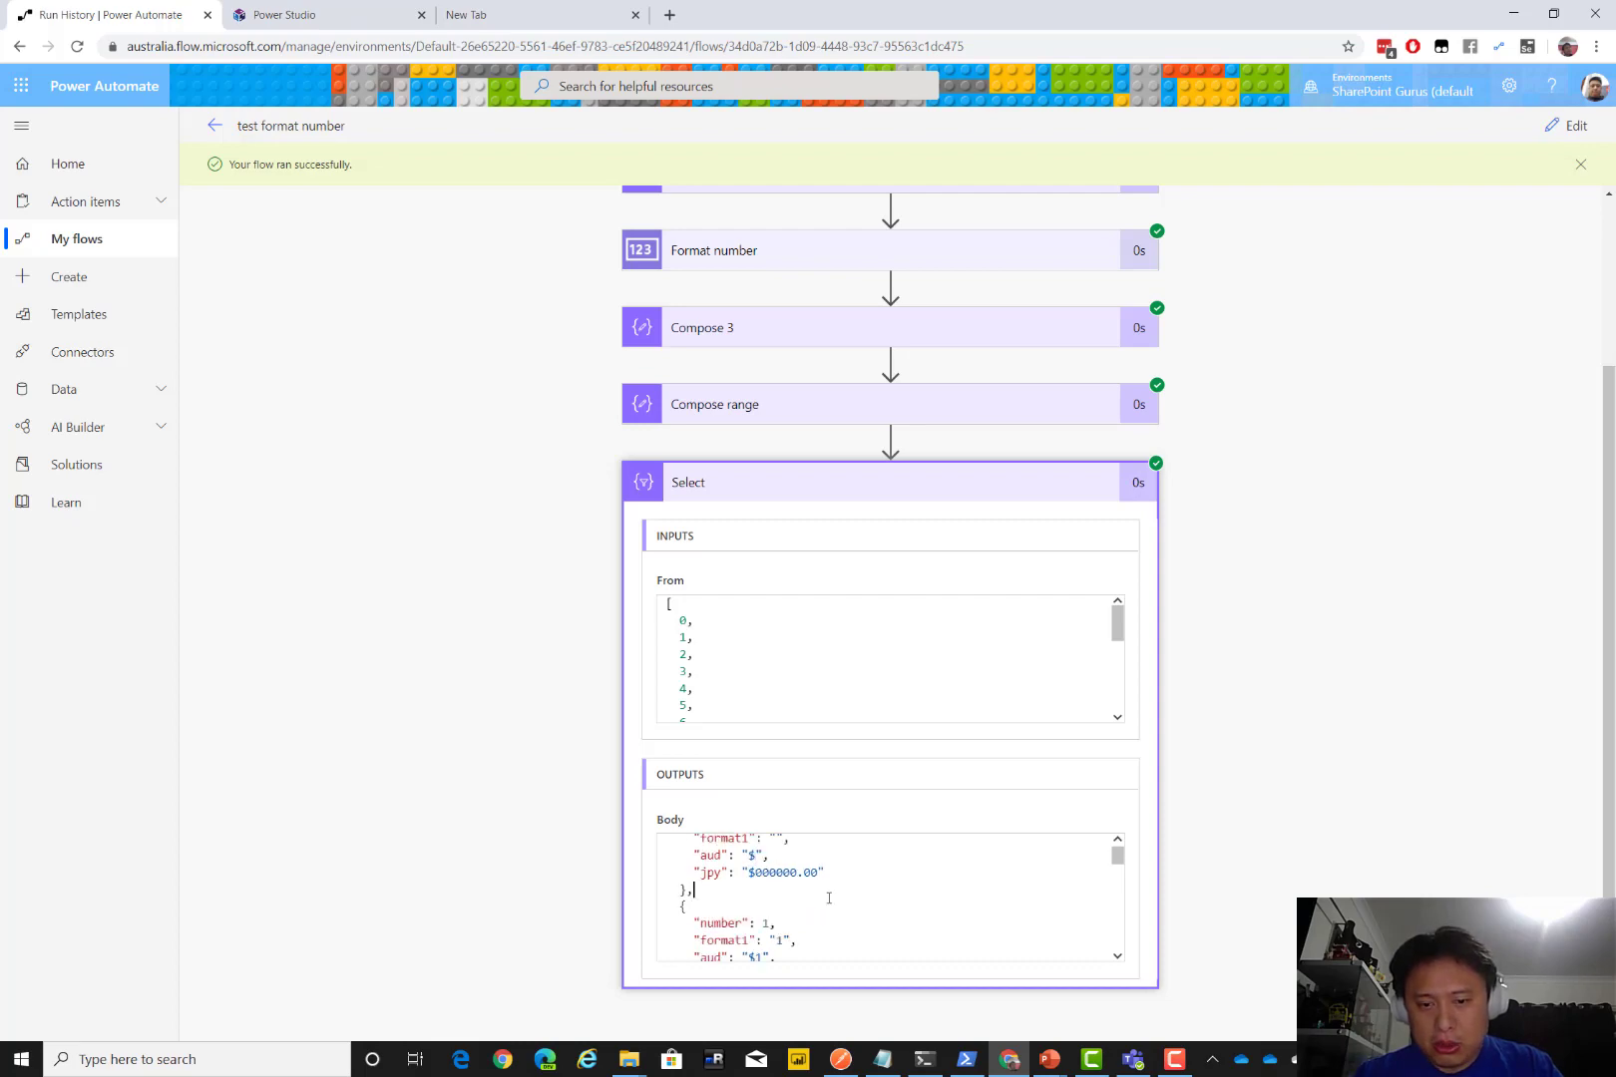
In Notepad, replace the third expression's $000000.00 format string with C, keeping the 'ja-JP' locale
key(alt+Tab)
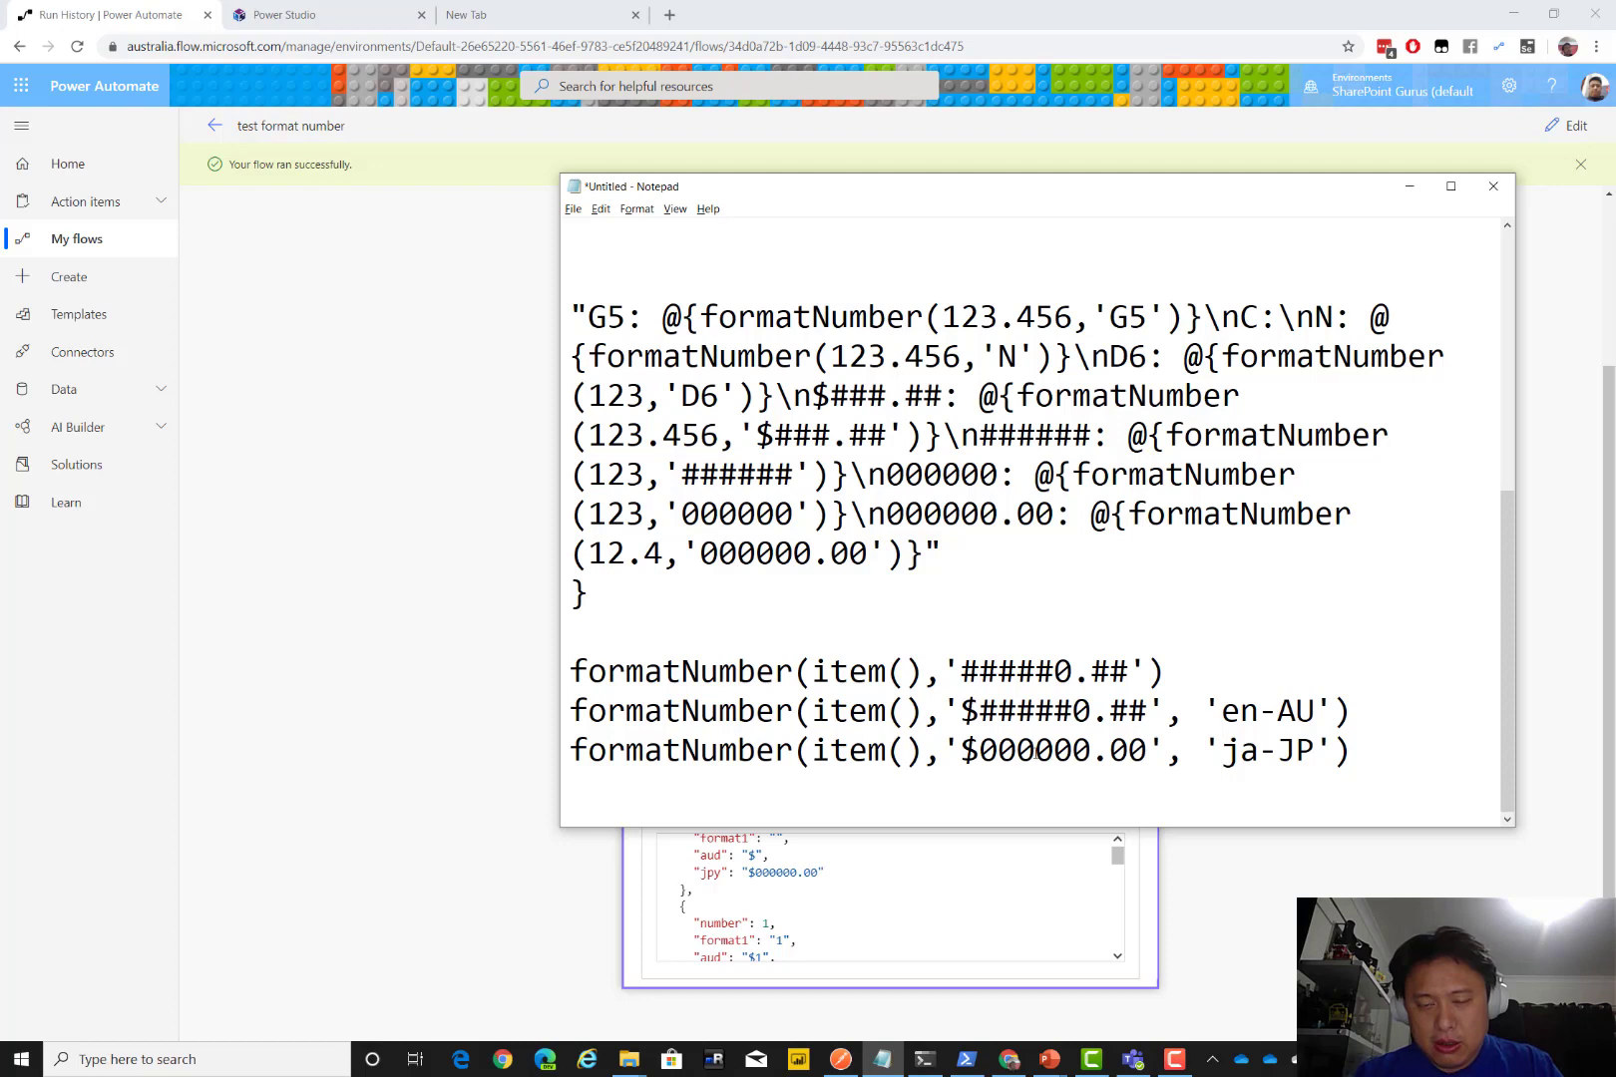
drag(982, 749, 962, 749)
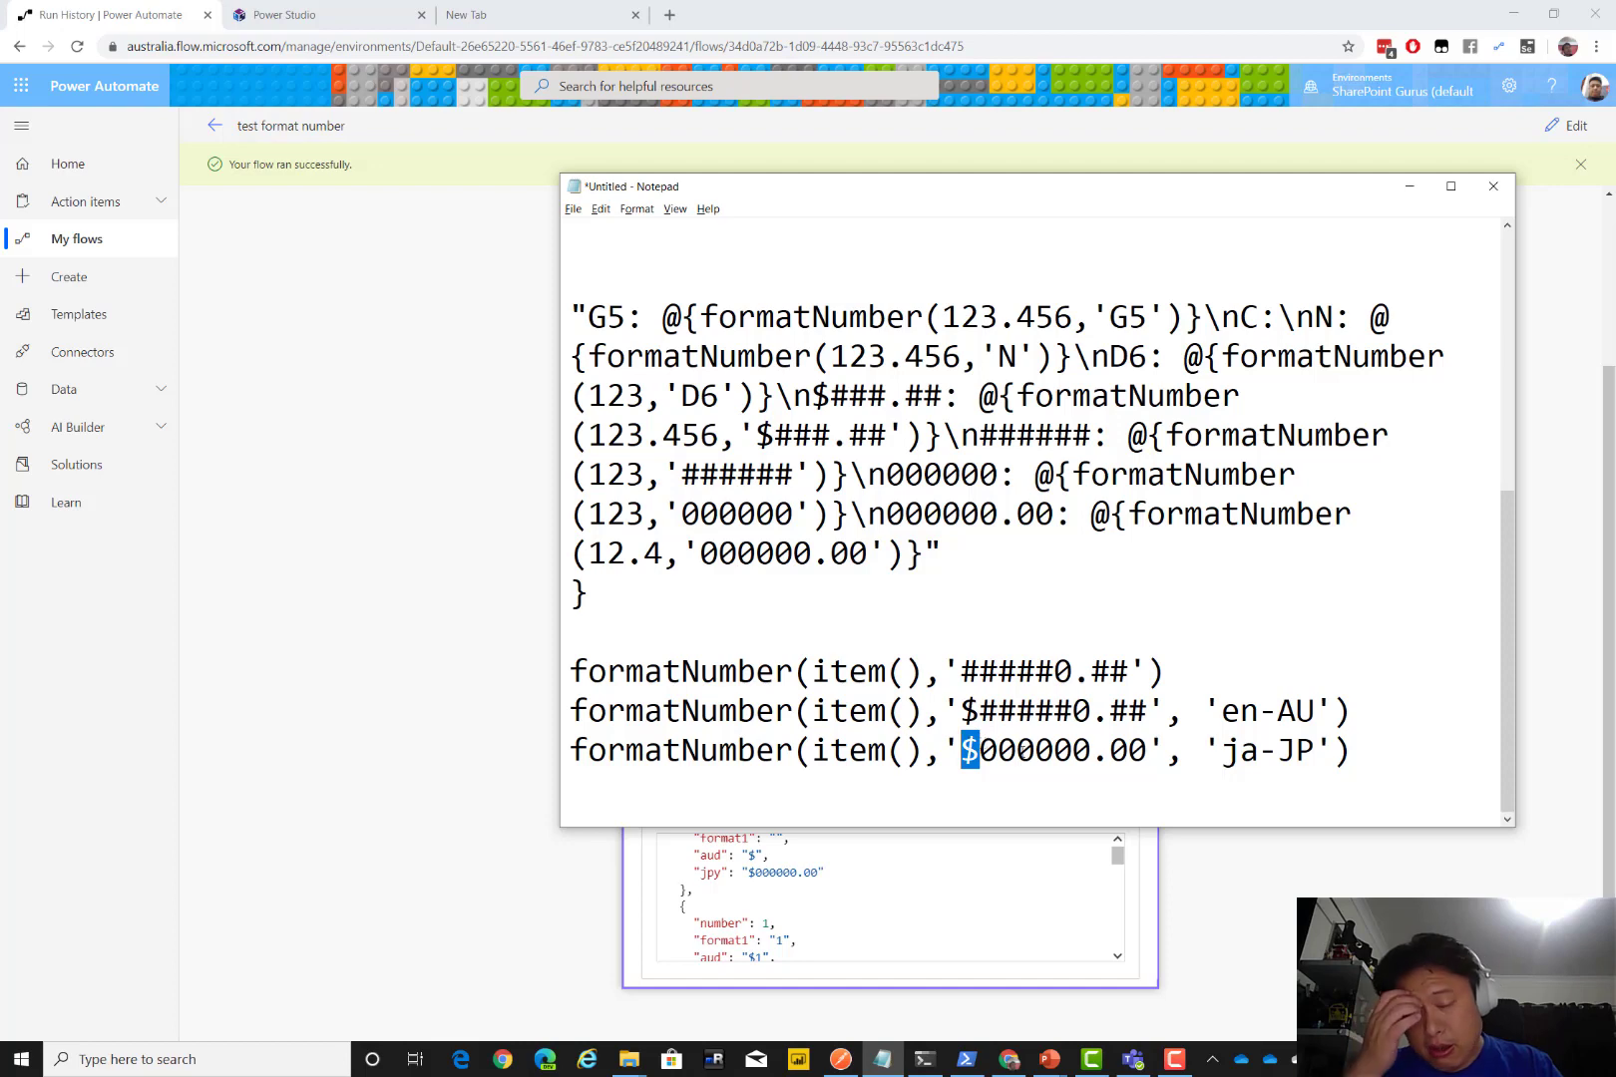
drag(962, 750, 1278, 750)
key(shift+Left)
key(shift+Left)
key(shift+Left)
key(shift+Left)
key(shift+Left)
key(shift+Left)
key(shift+Left)
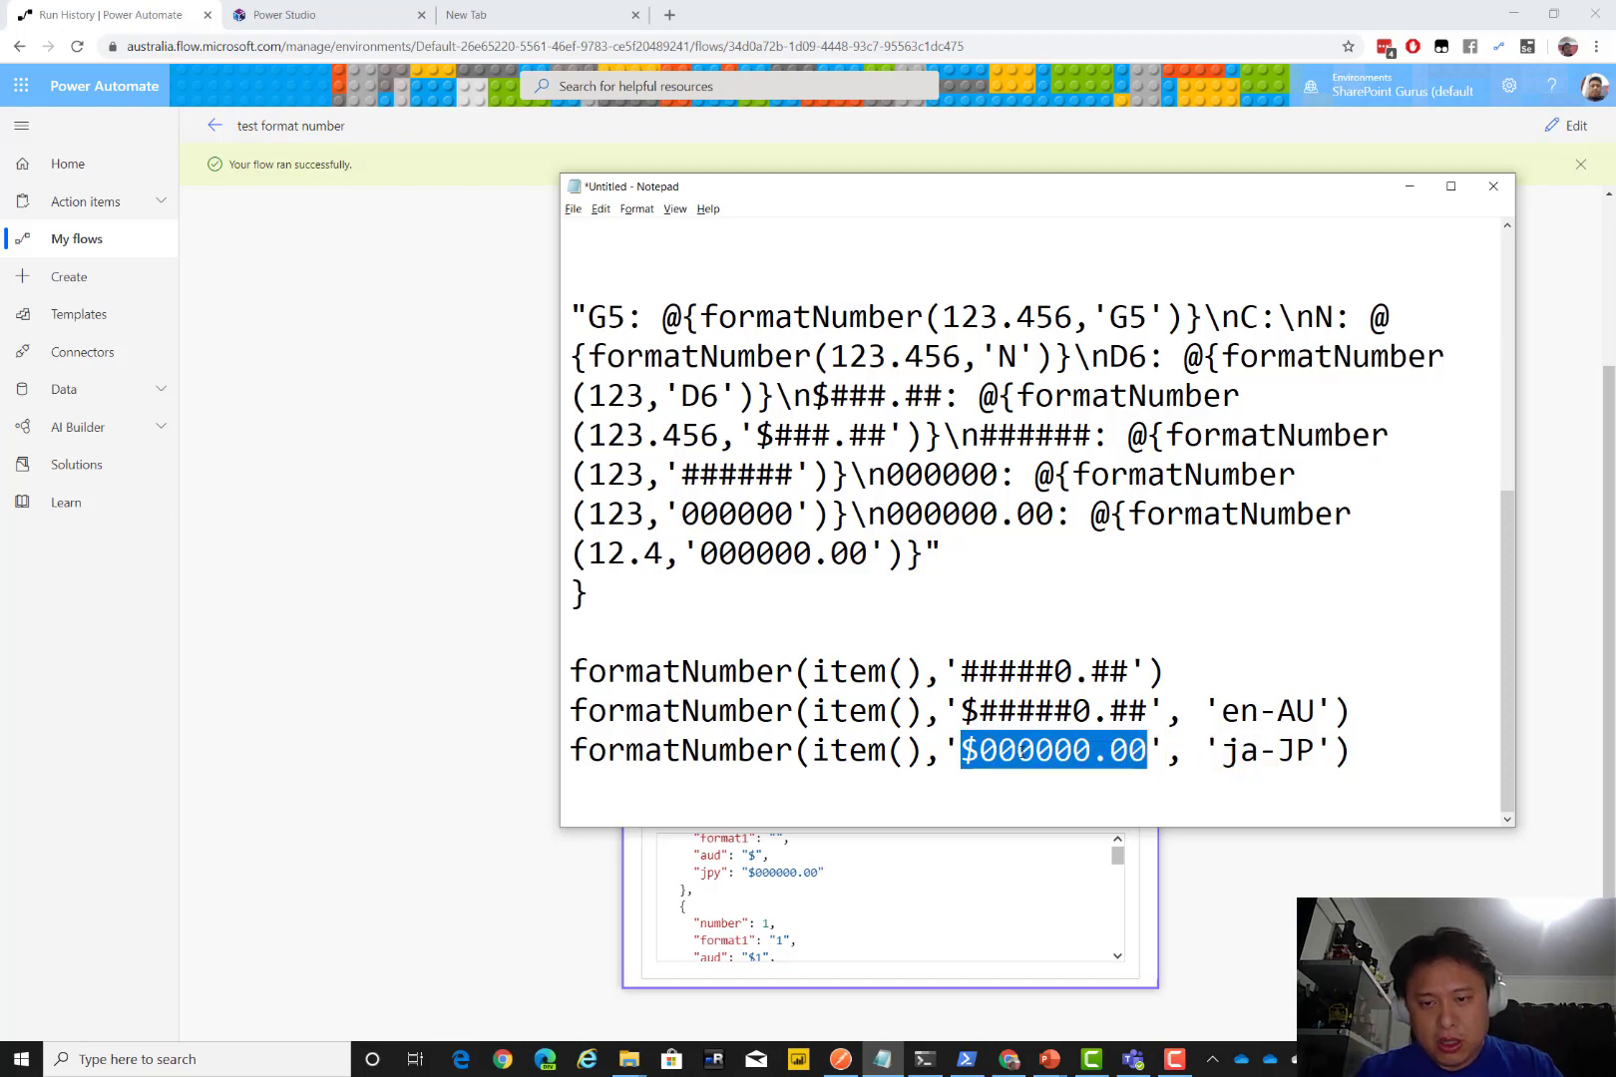
text(C6)
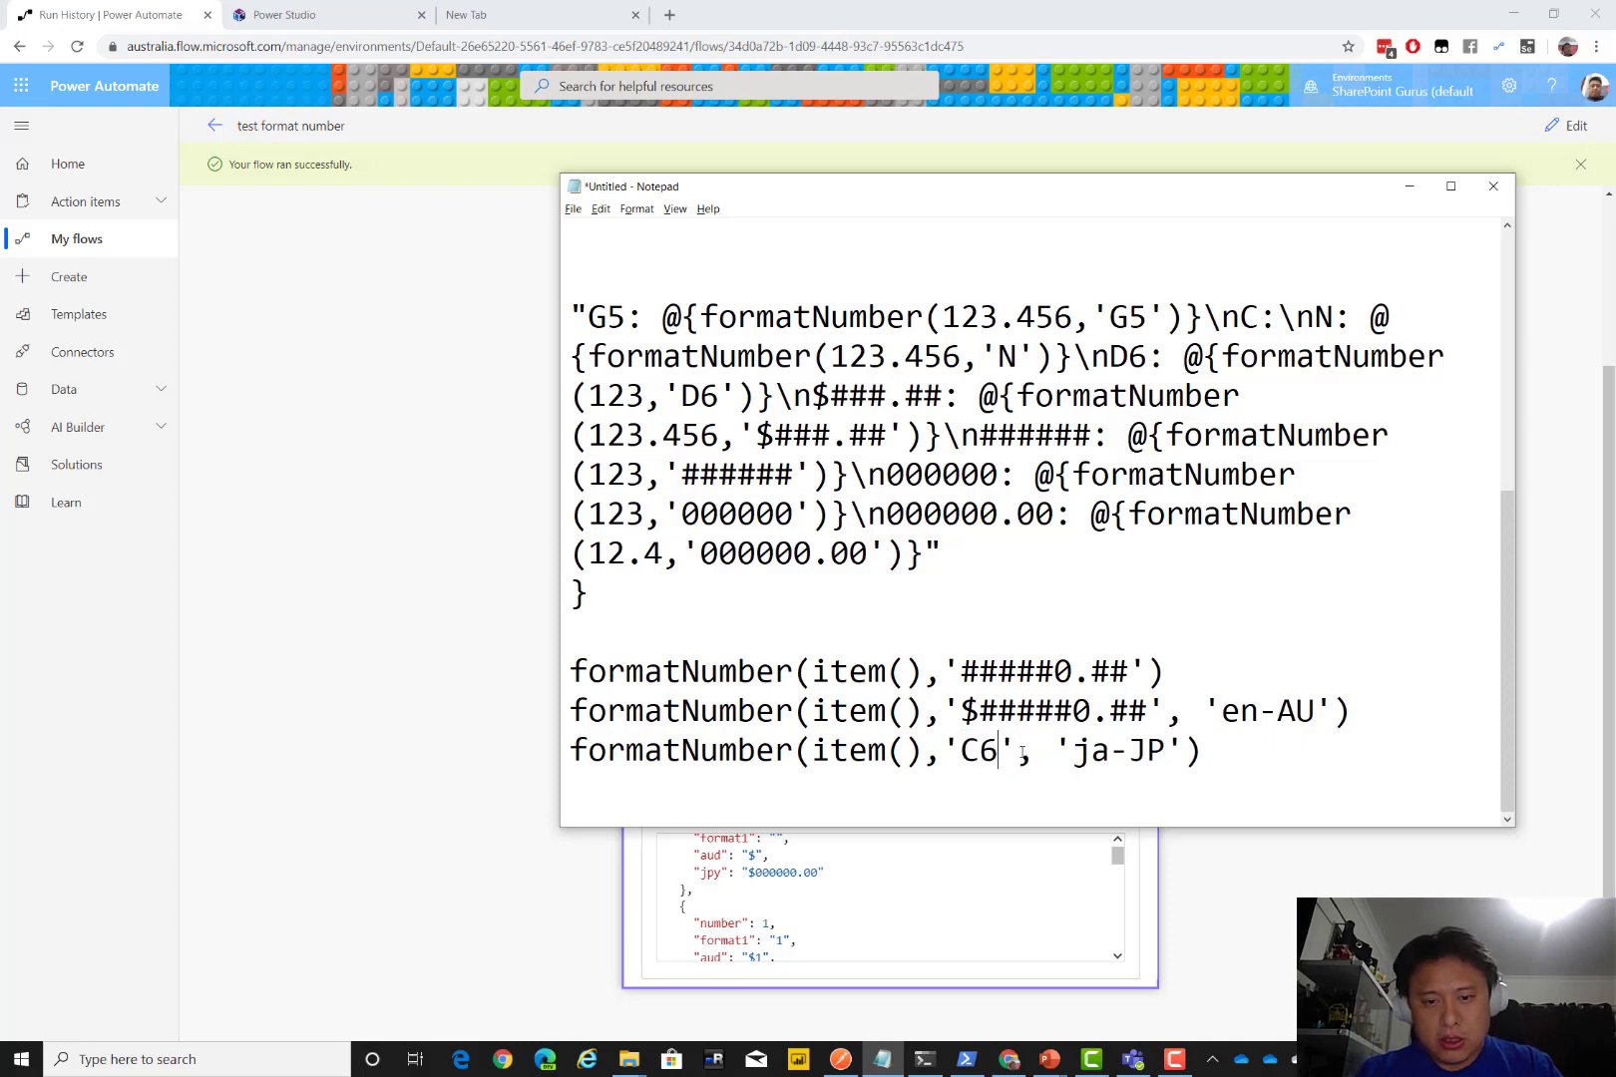
key(BackSpace)
key(Down)
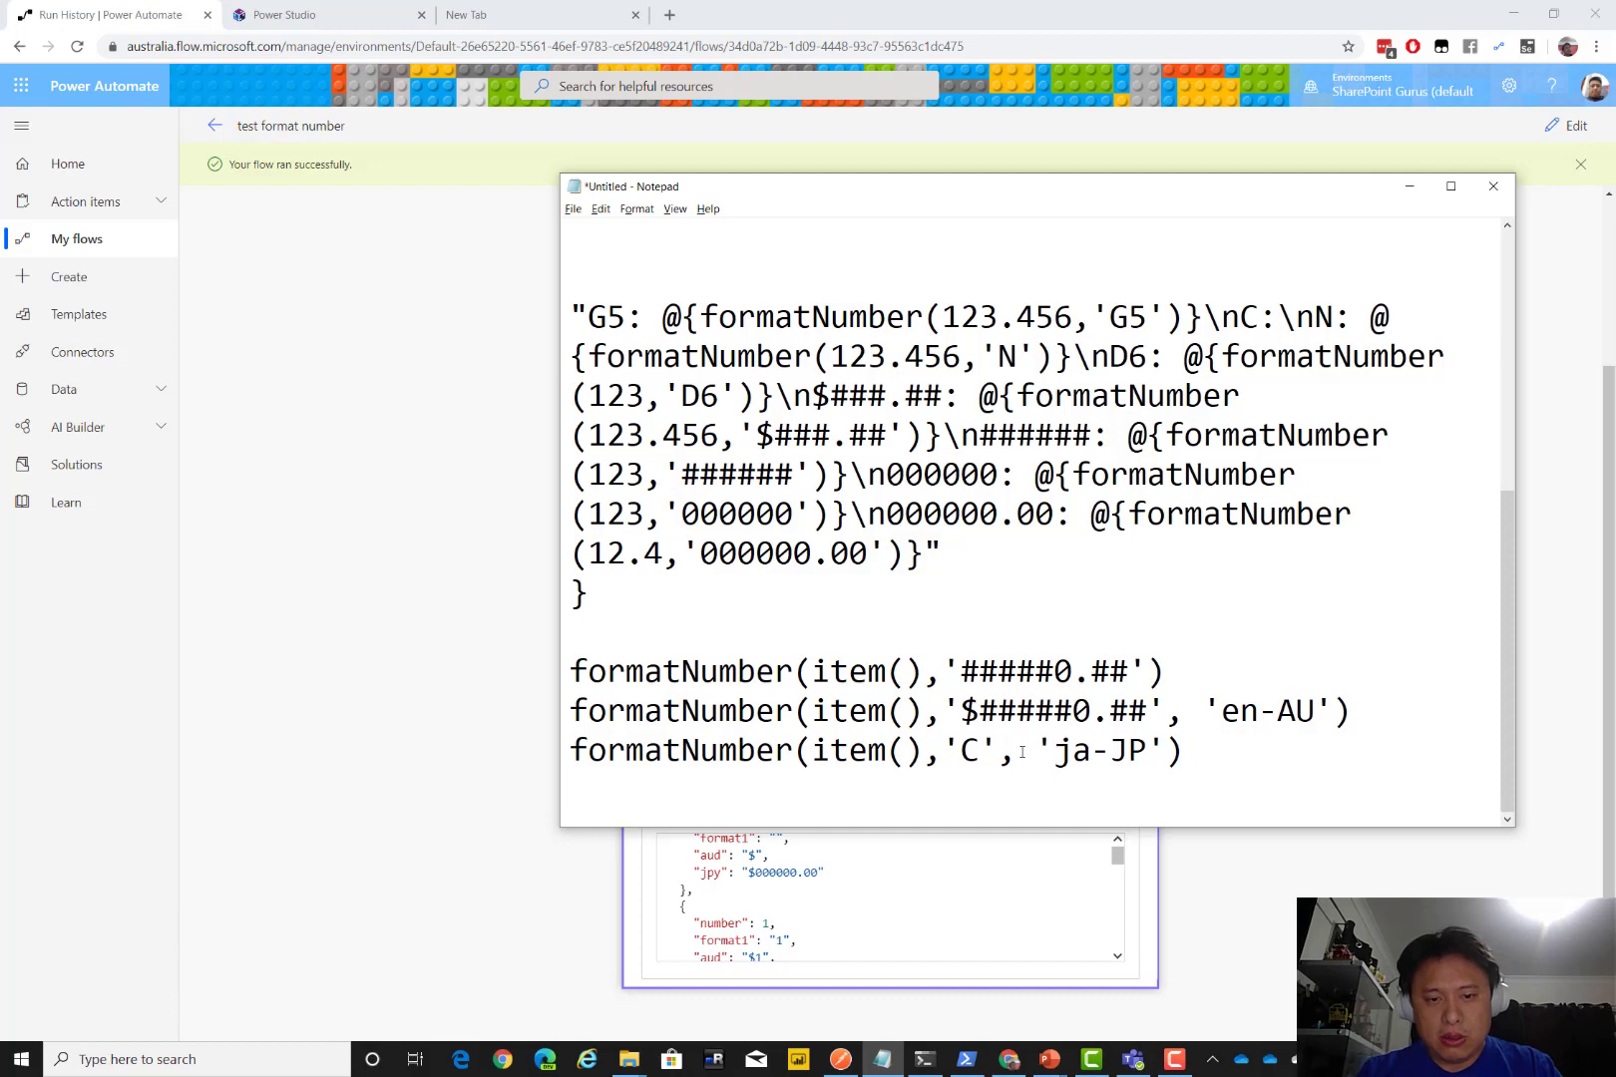
Copy formatNumber(item(),'C', 'ja-JP') from Notepad, reopen the flow for editing and update the Select's jpy expression with it
key(shift+Down)
key(shift+Left)
key(shift+Left)
key(shift+Right)
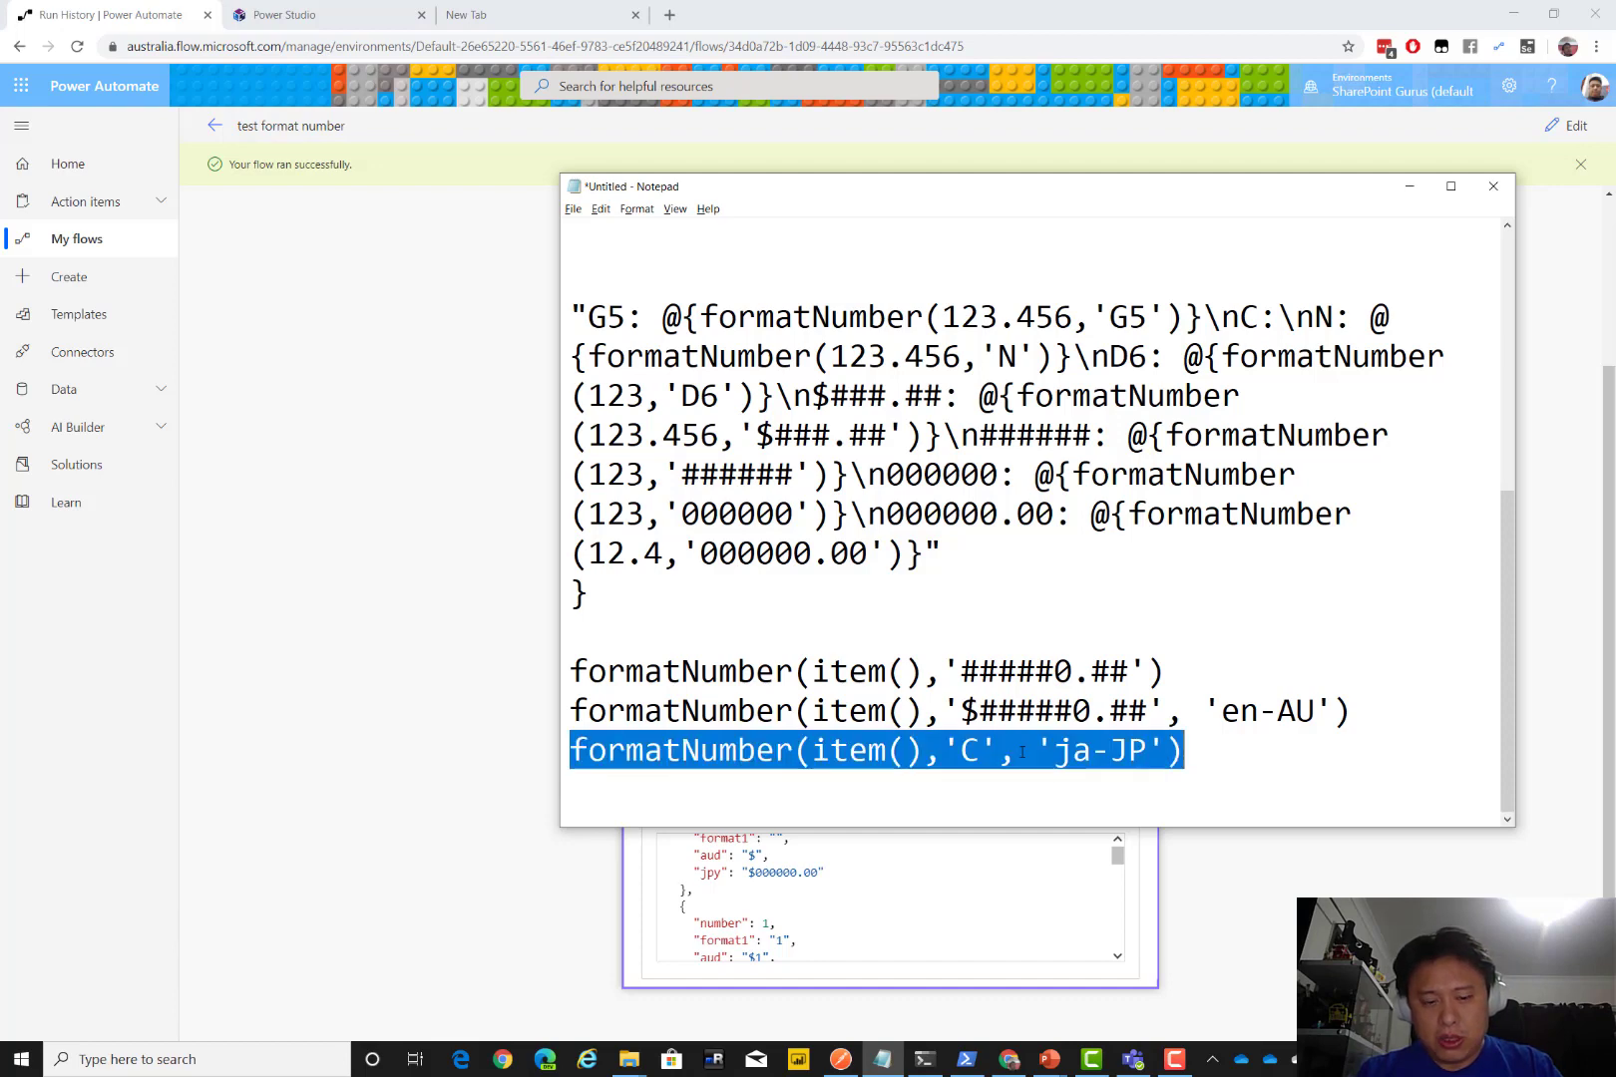
key(alt+Tab)
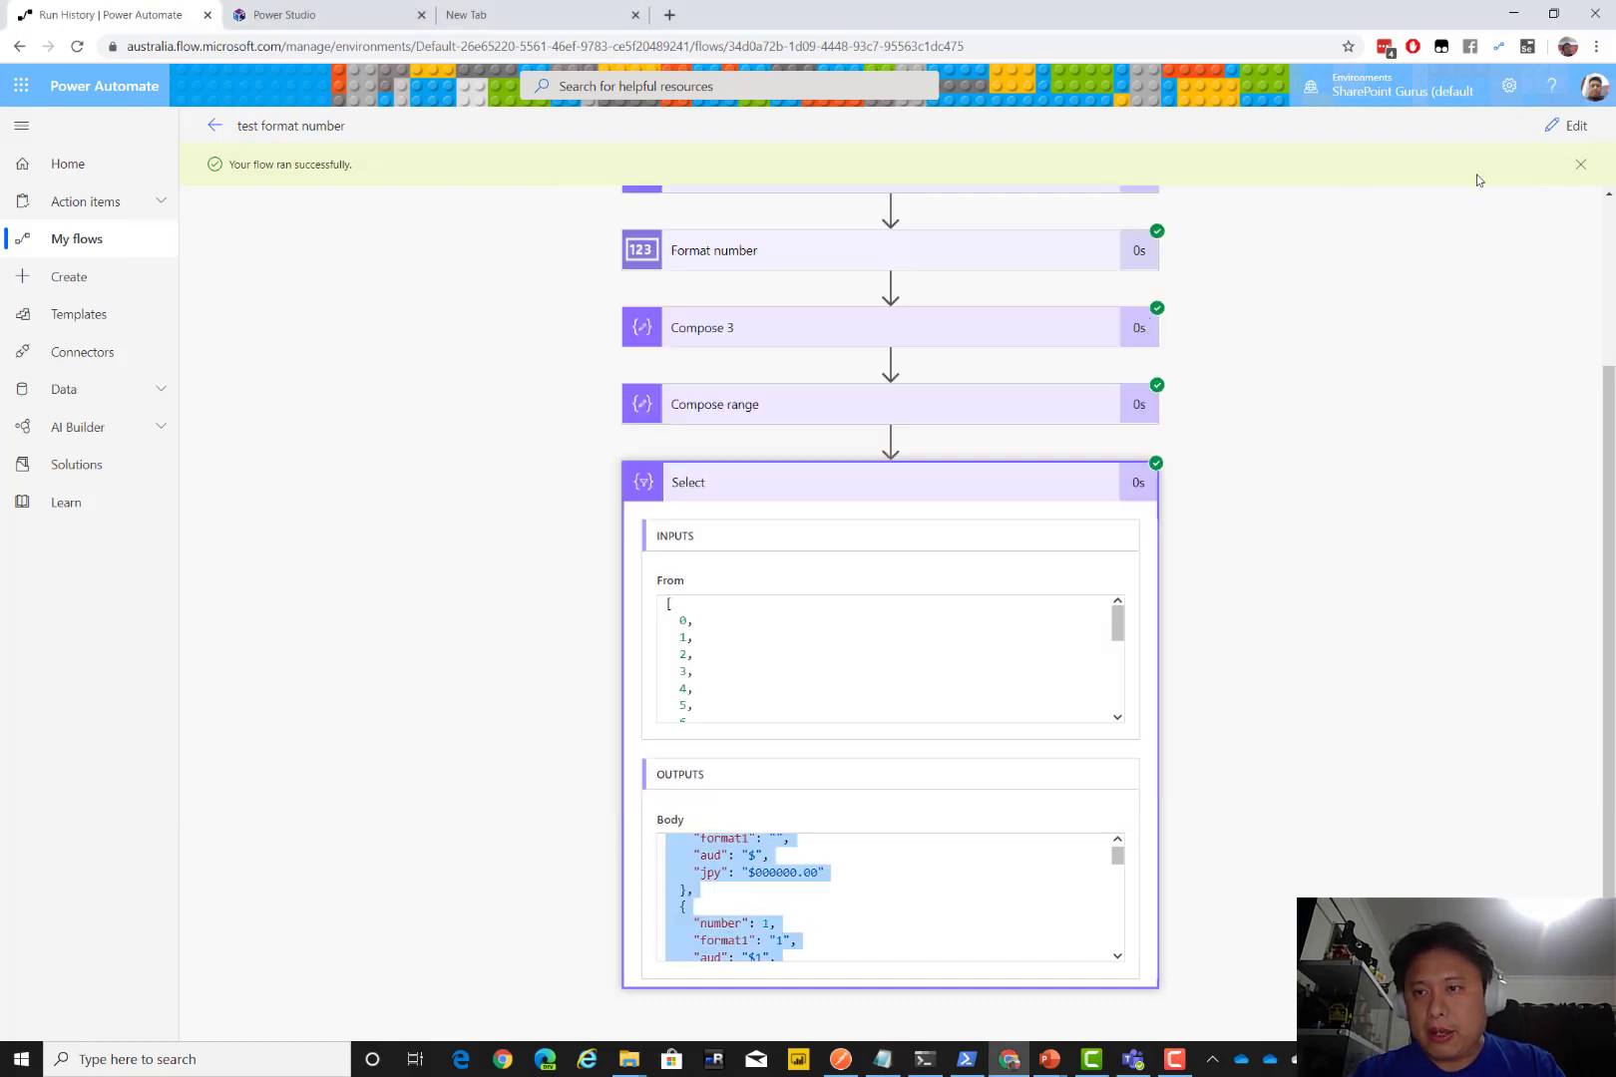
click(1561, 133)
scroll(1172, 763, down, 3)
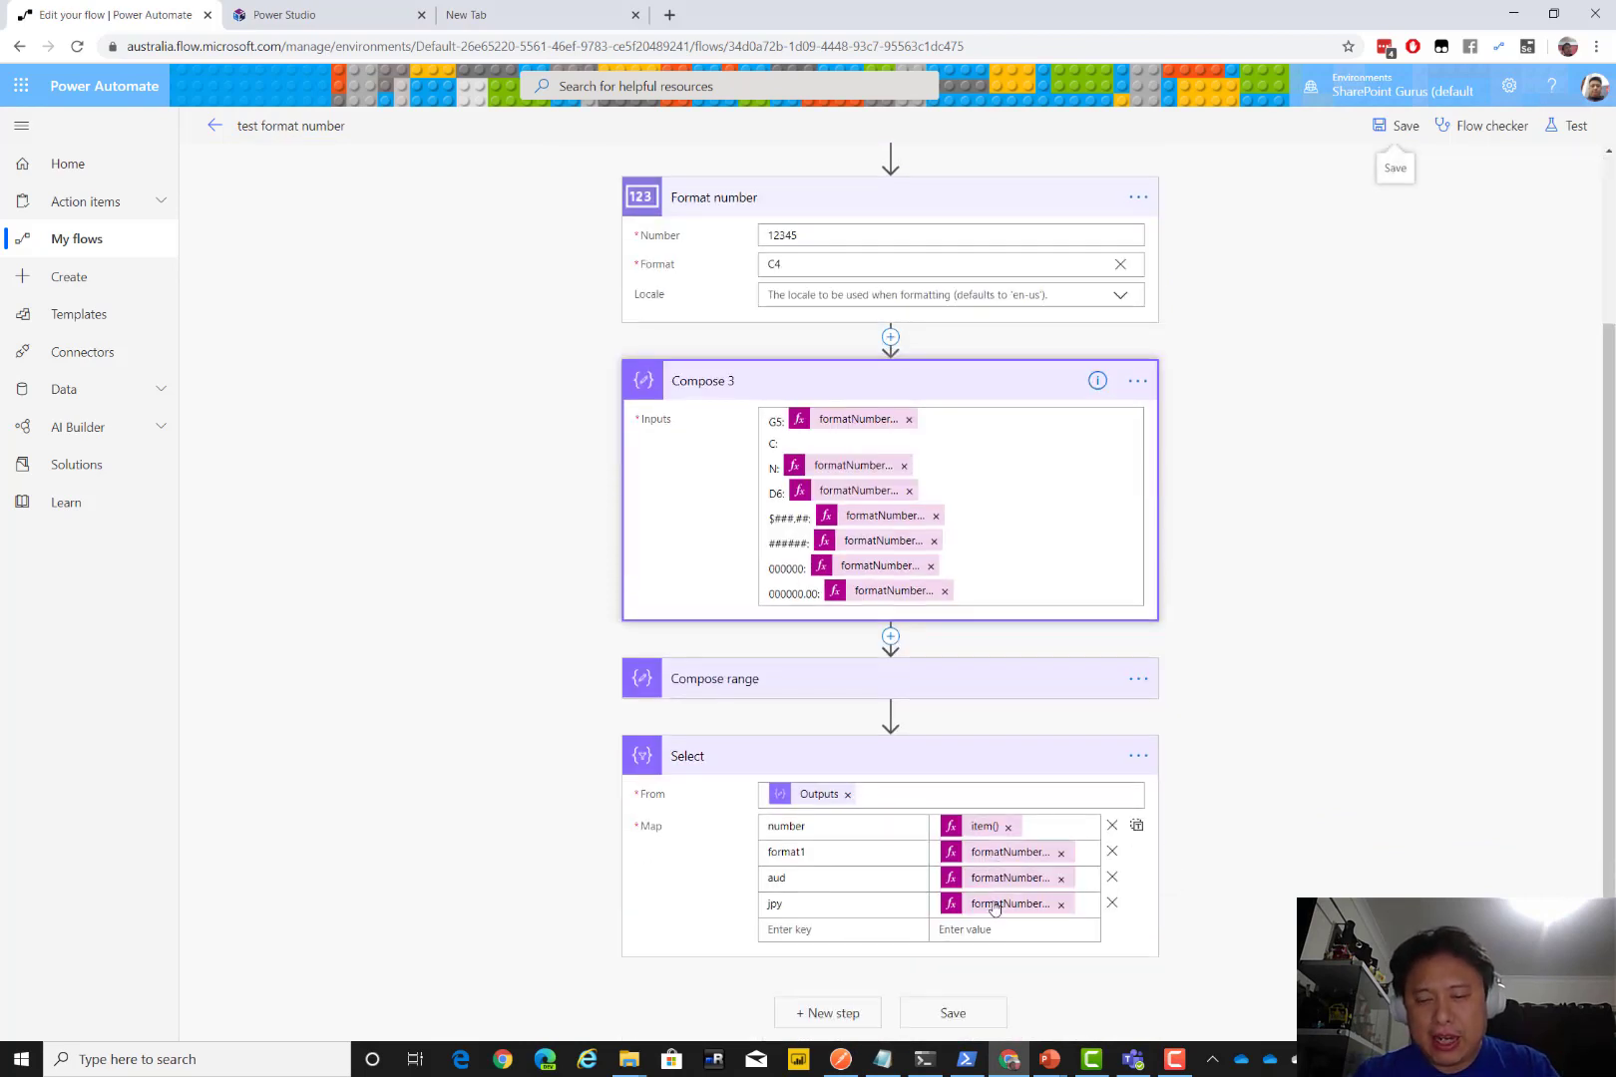
click(995, 905)
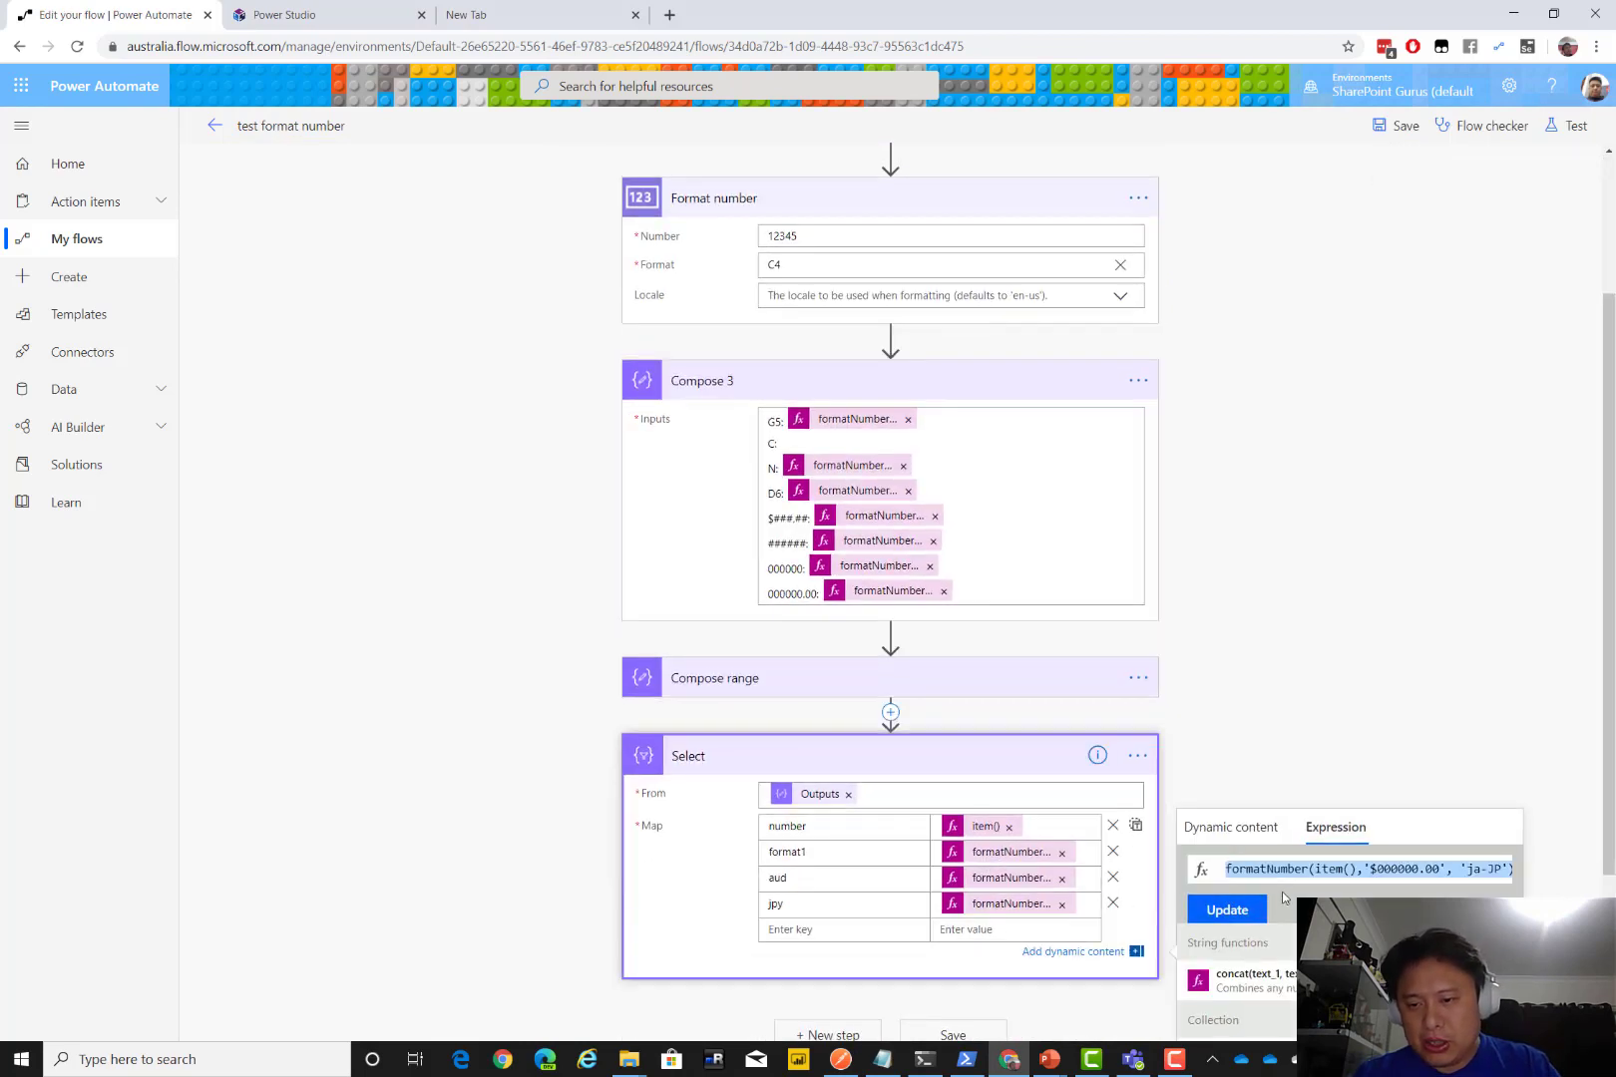
click(1227, 910)
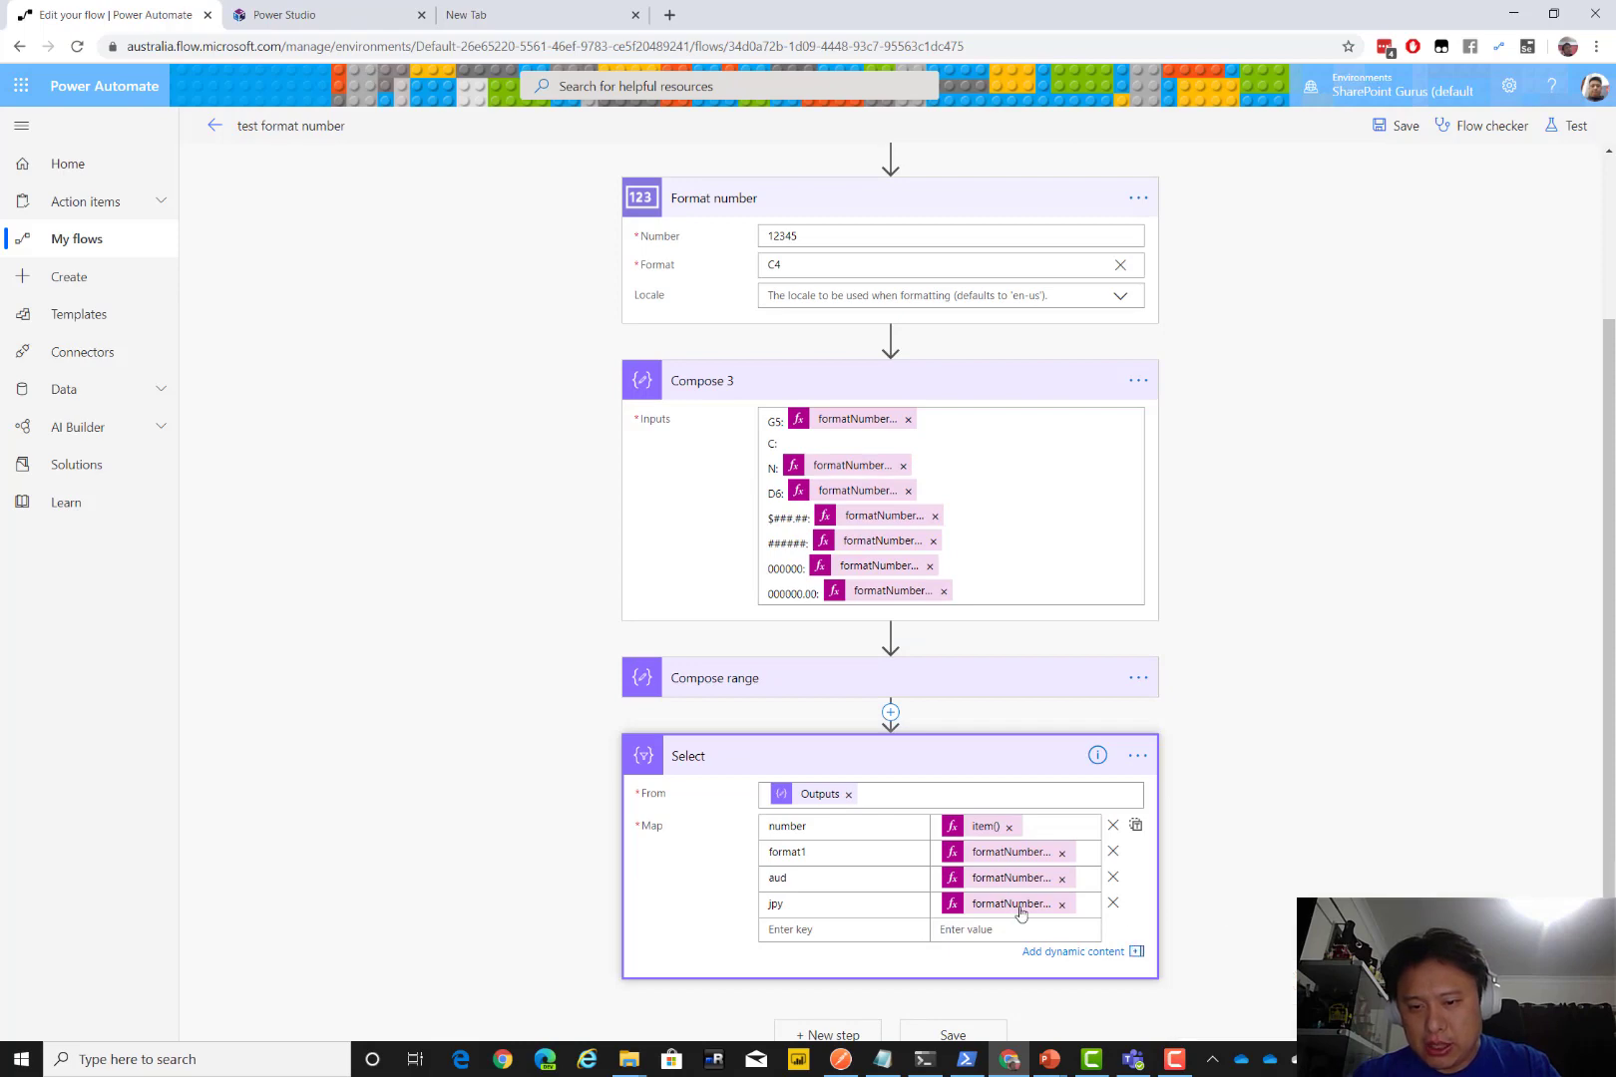
Replace the Select's format1 value with the expression formatNumber(item(),'#####0.##') copied from Notepad
key(alt+Tab)
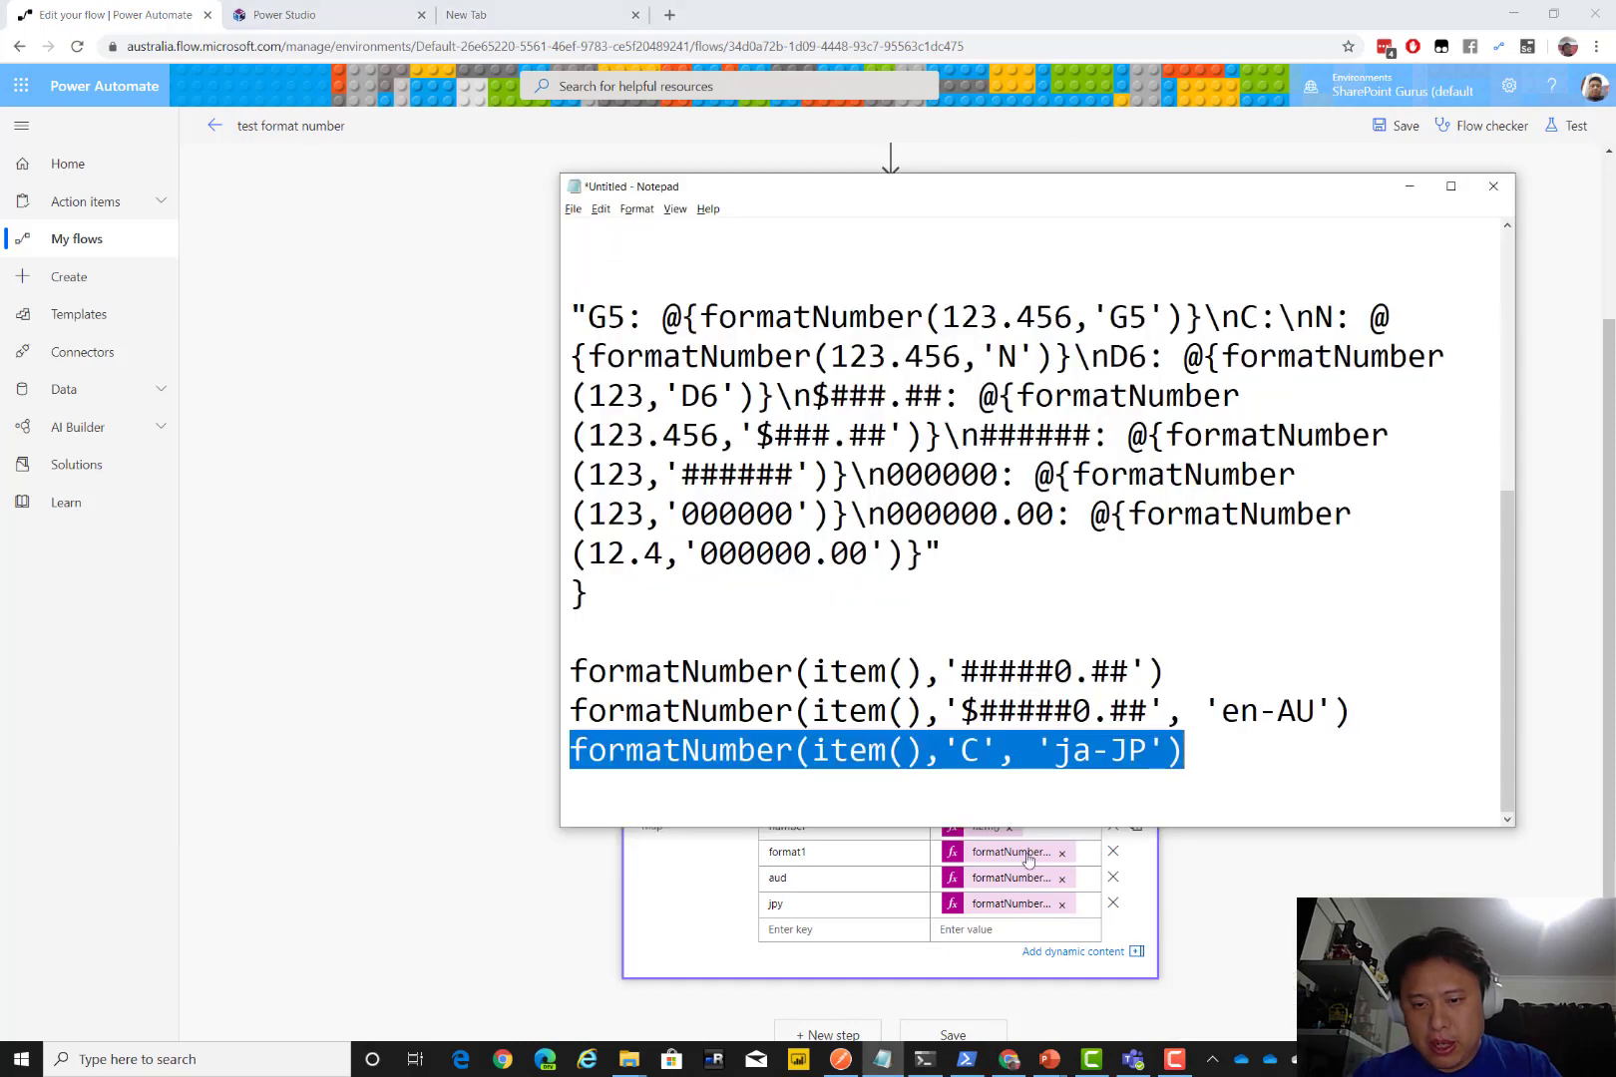
key(alt+Tab)
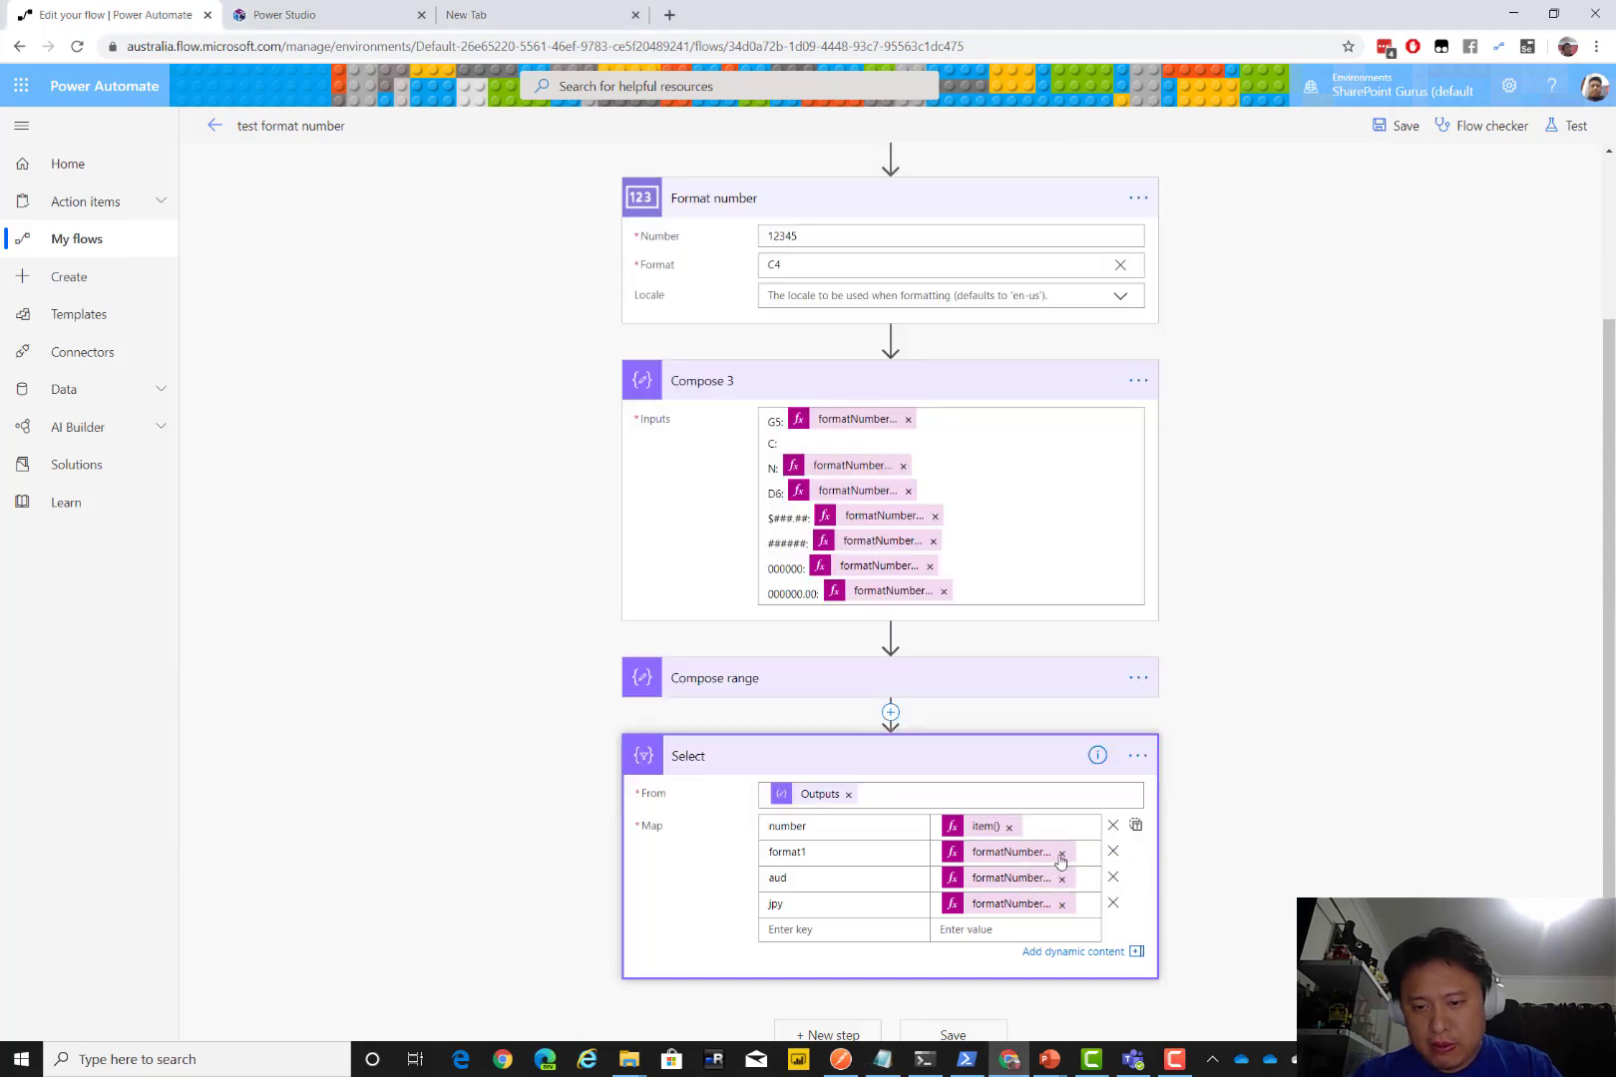
click(1061, 853)
key(alt+Tab)
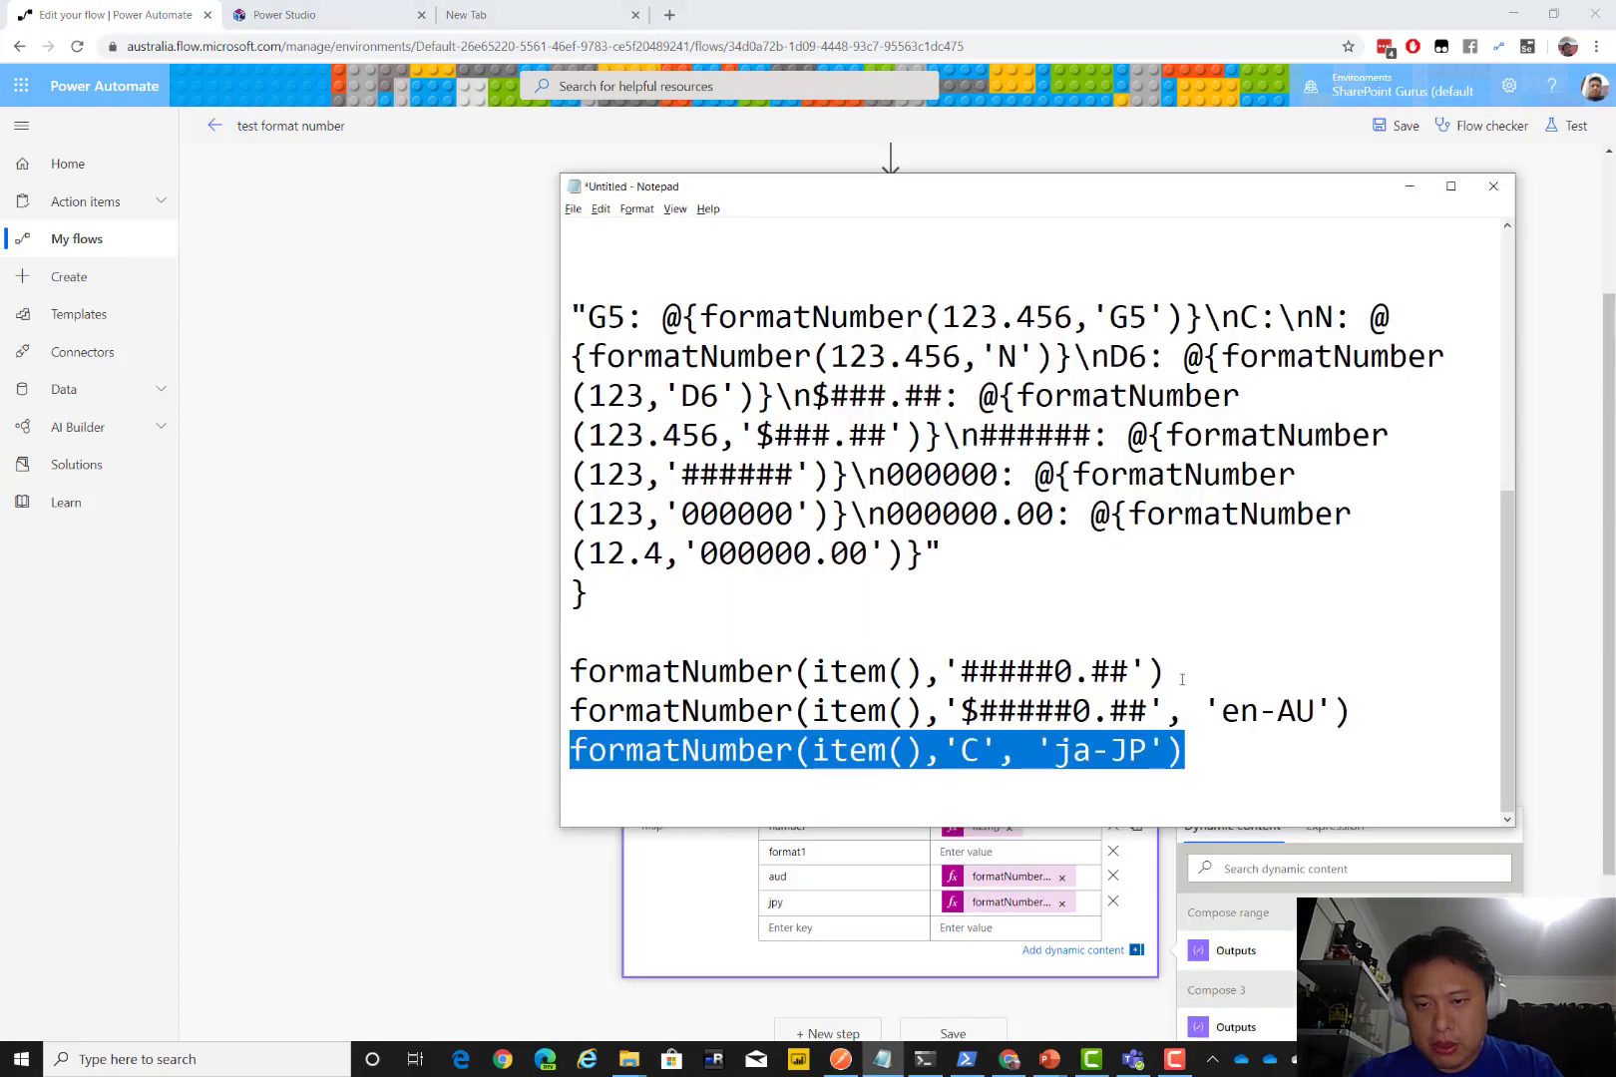
drag(1182, 680, 549, 677)
key(ctrl+c)
key(alt+Tab)
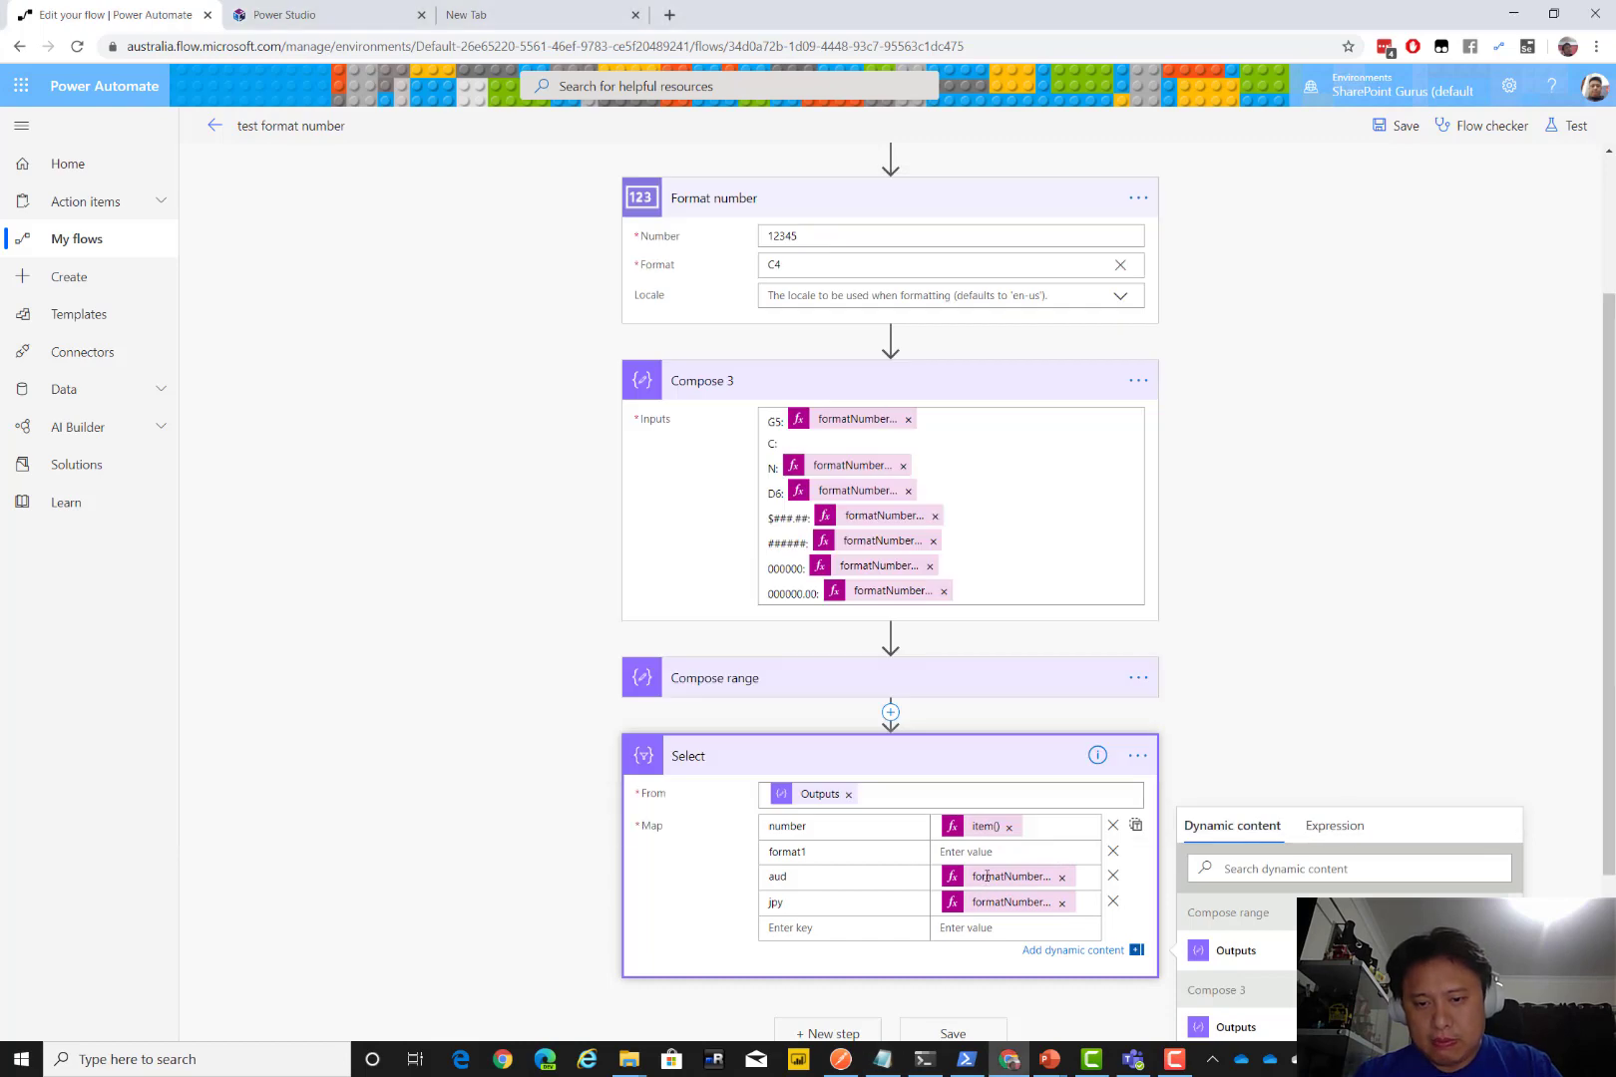
click(1343, 830)
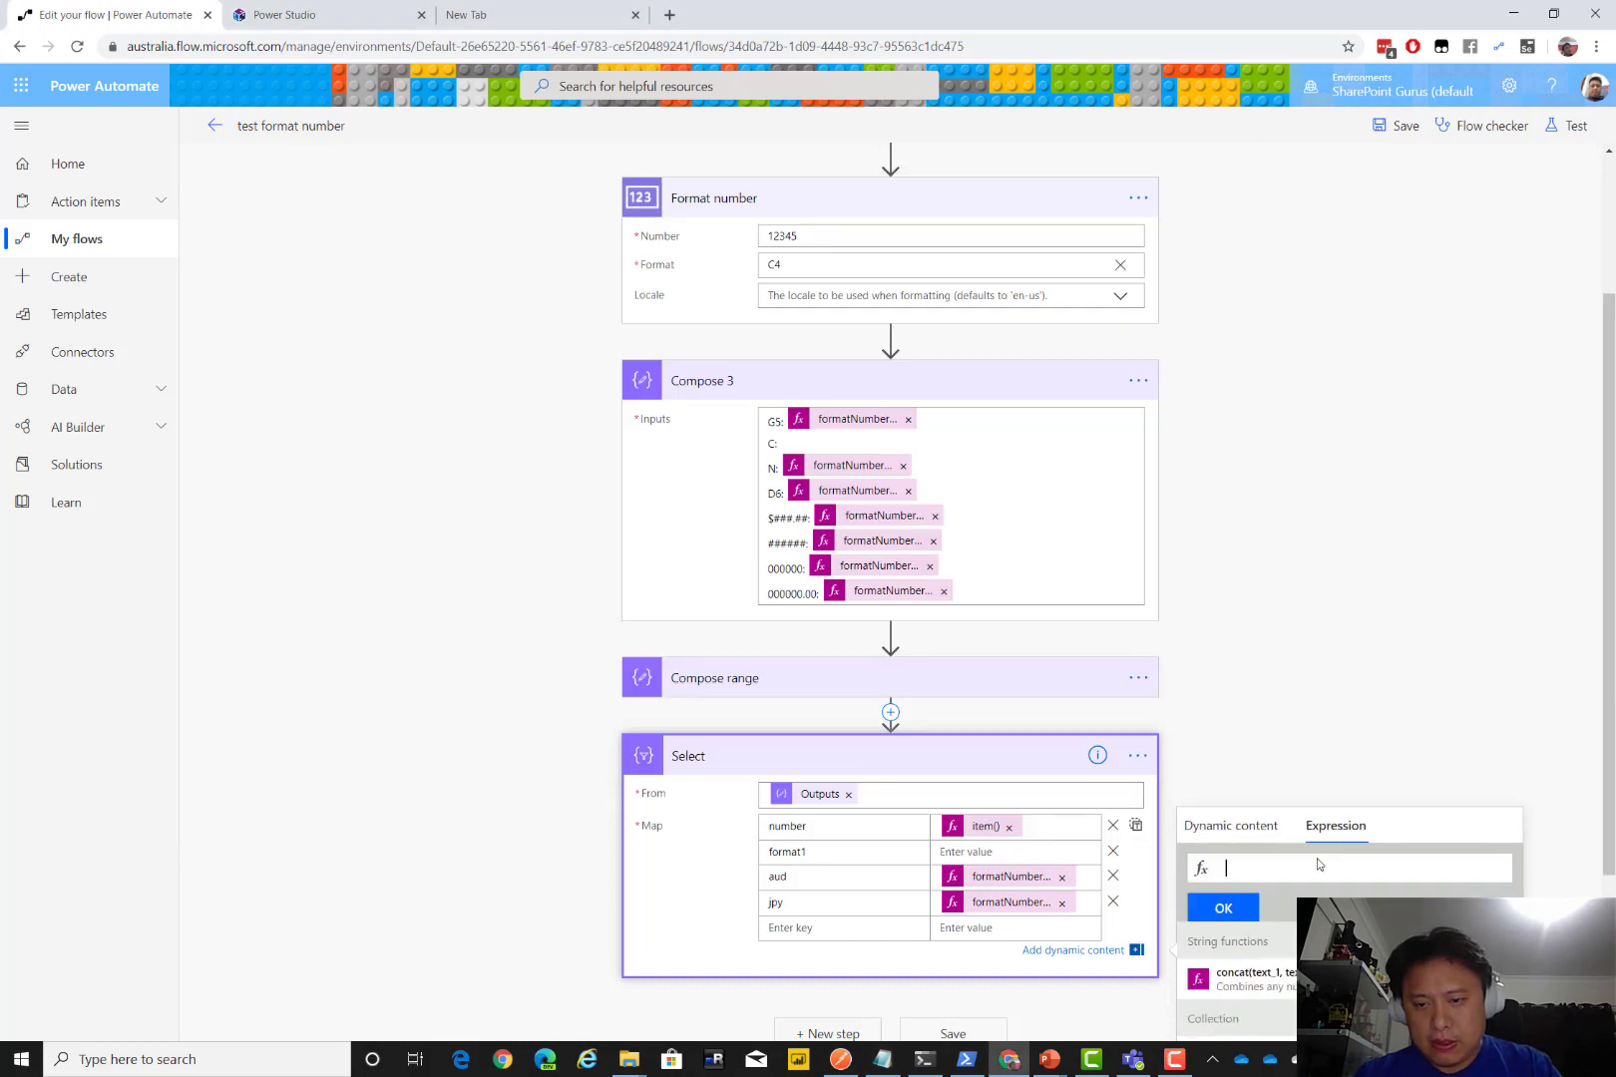
key(ctrl+v)
click(1224, 909)
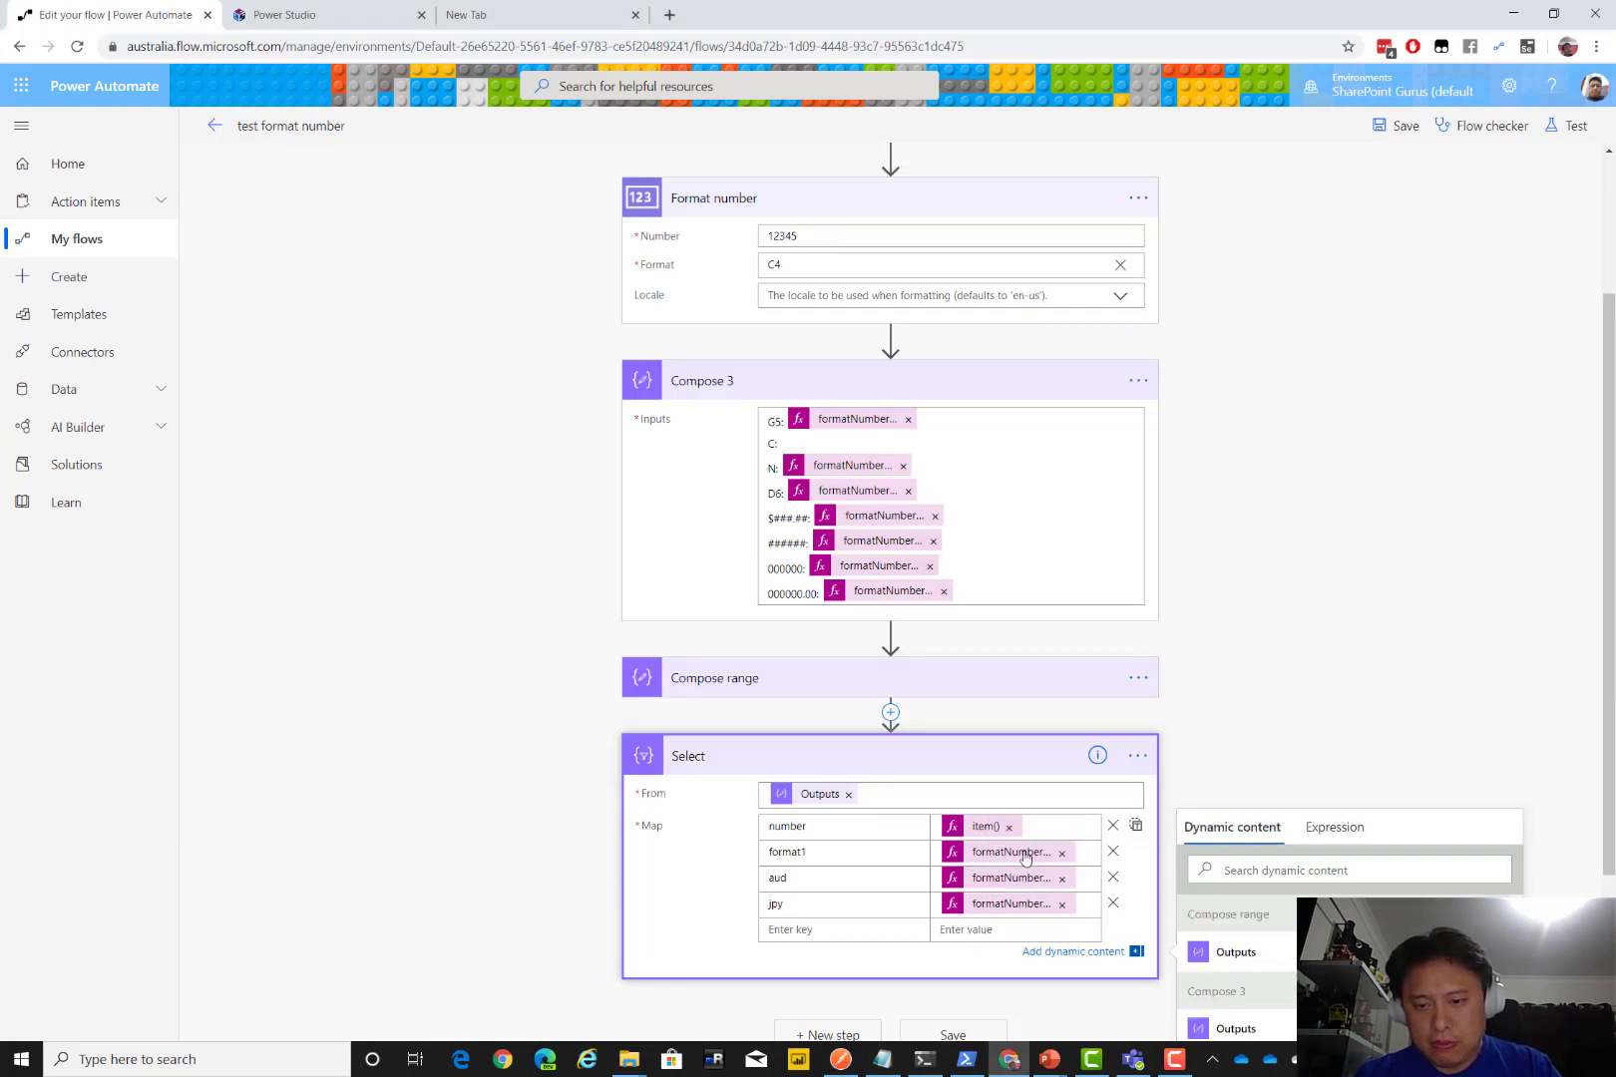
Replace the Select's aud value with the expression formatNumber(item(),'$#####0.##', 'en-AU') copied from Notepad
key(alt+Tab)
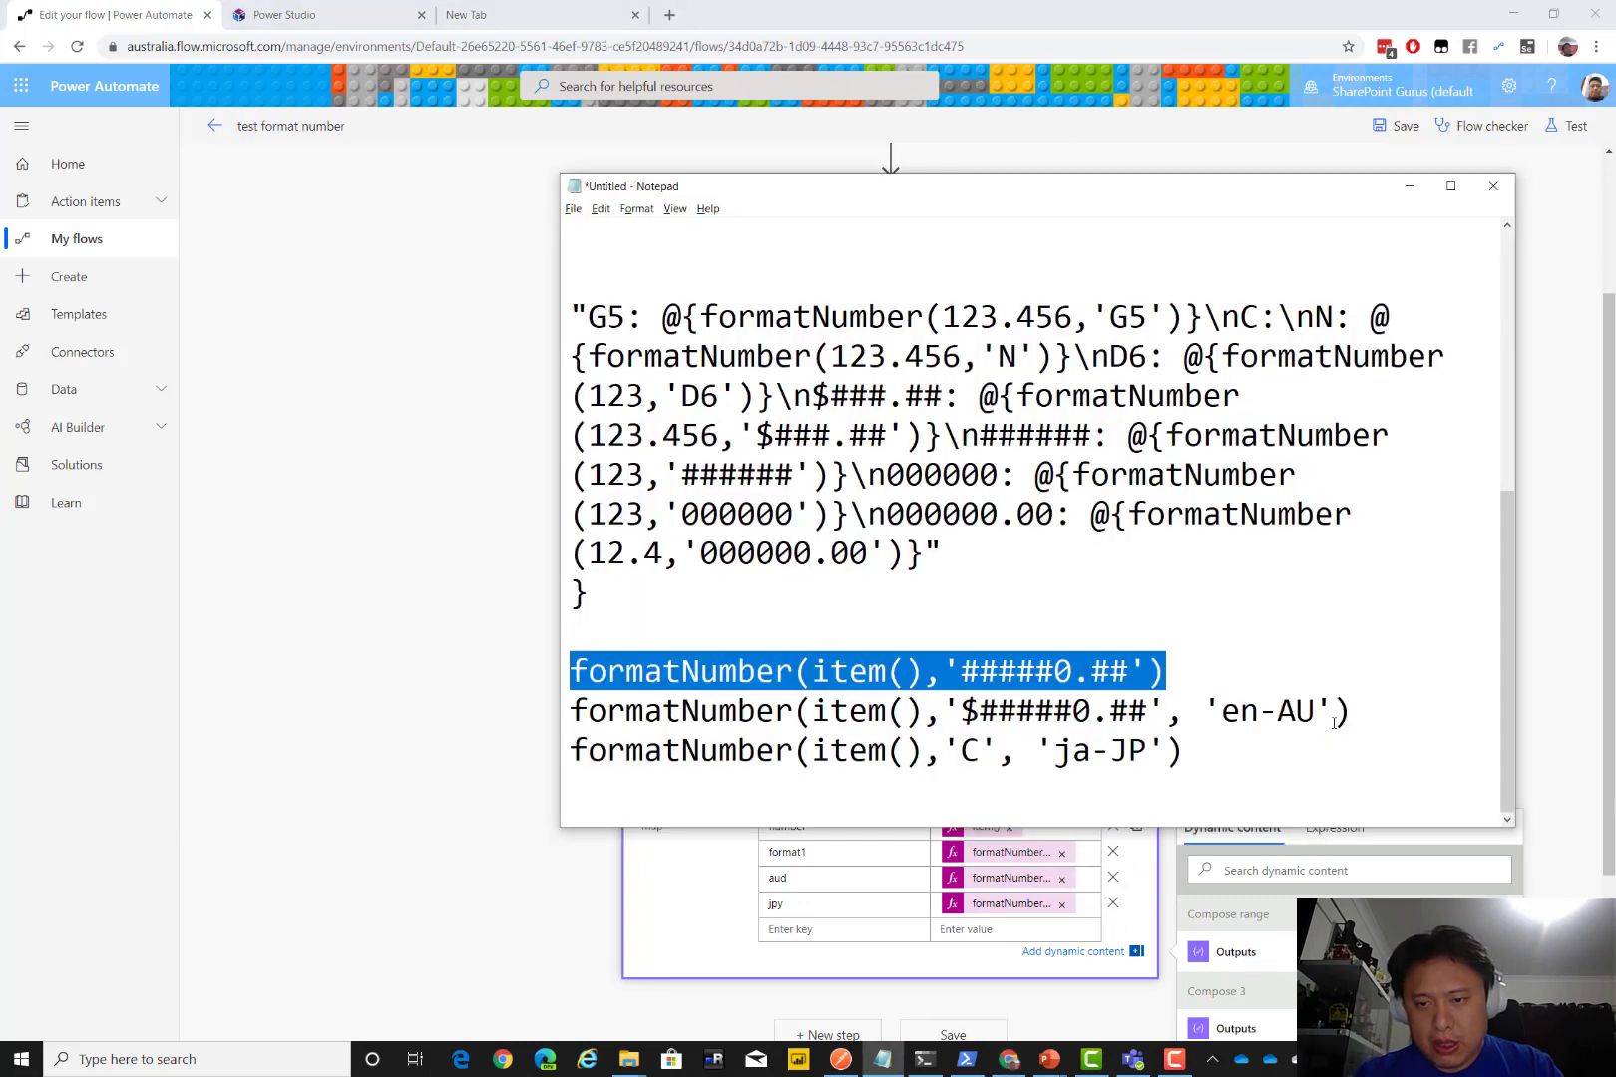
drag(1351, 710, 562, 708)
key(ctrl+c)
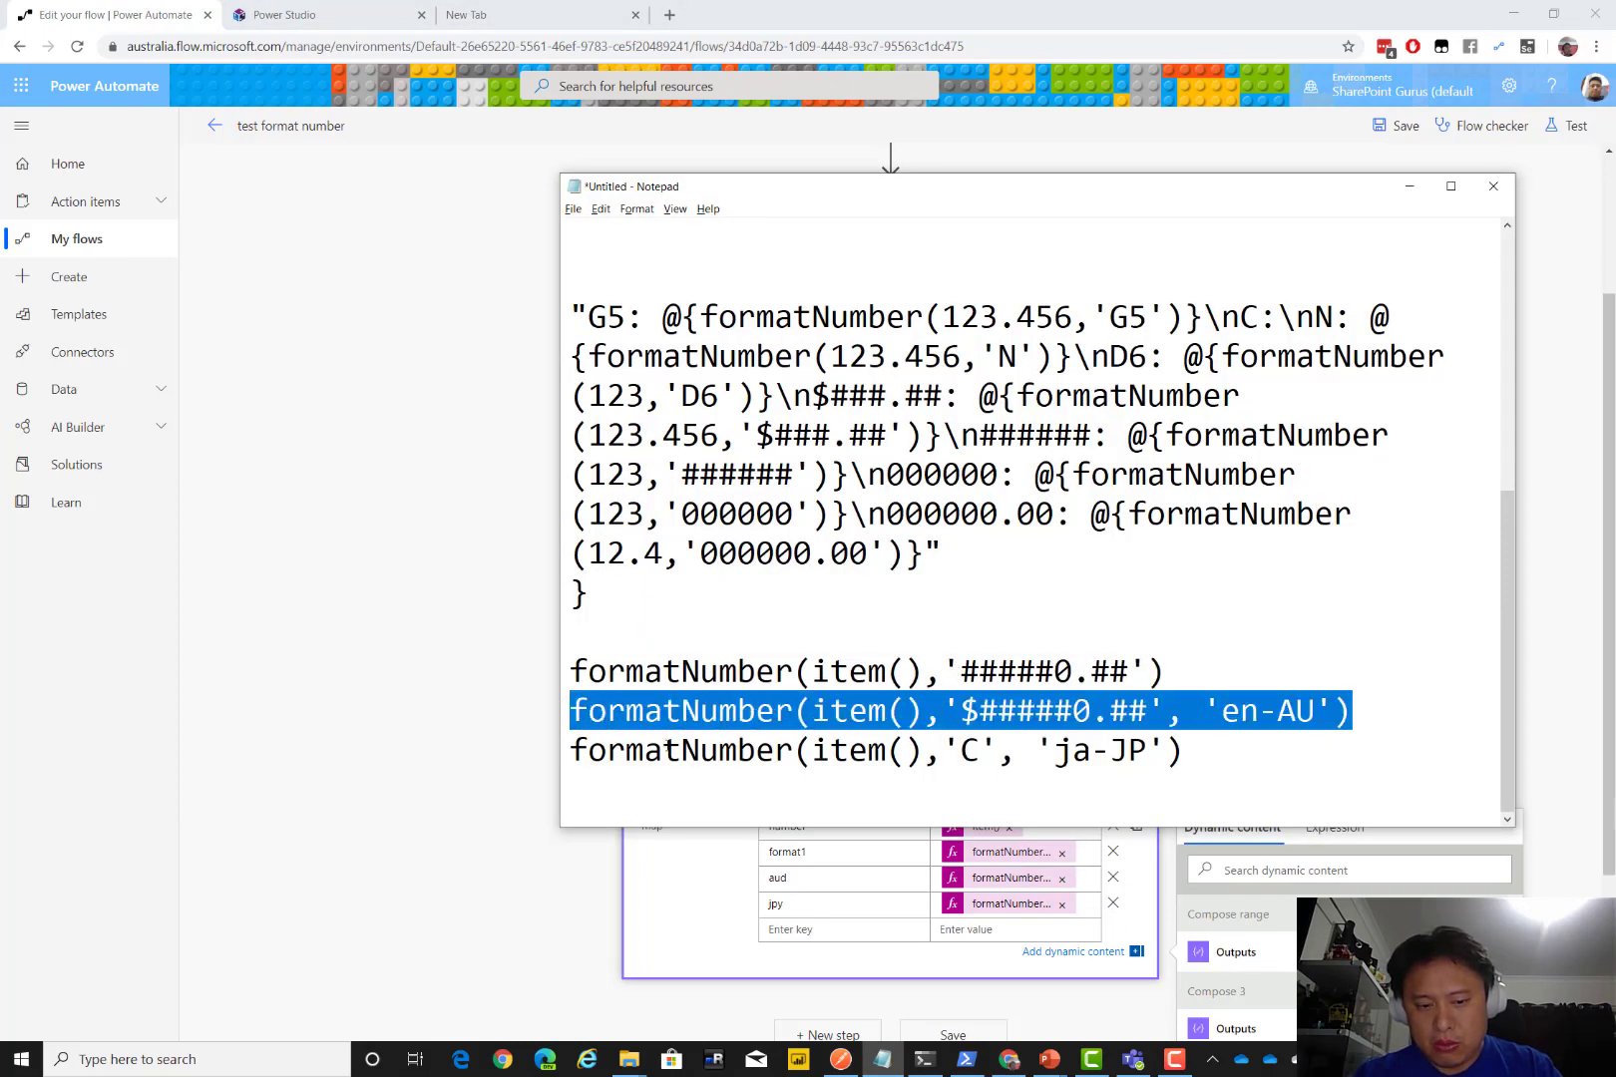
key(alt+Tab)
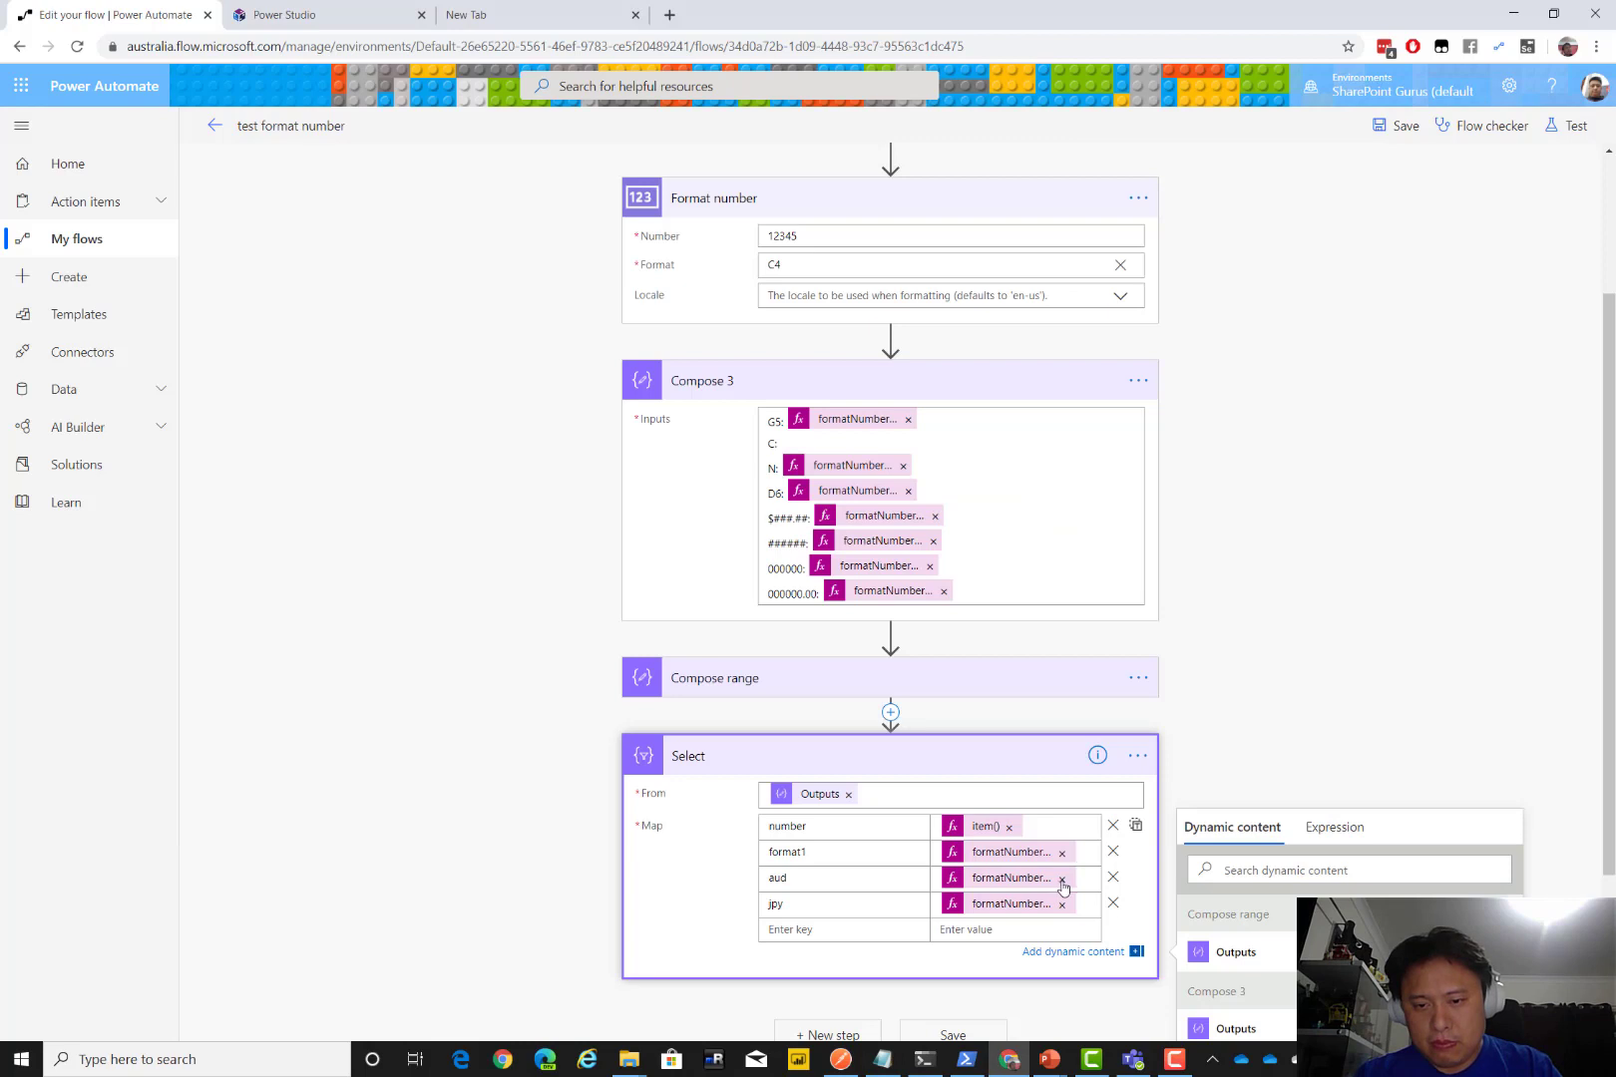
click(1061, 879)
click(1335, 826)
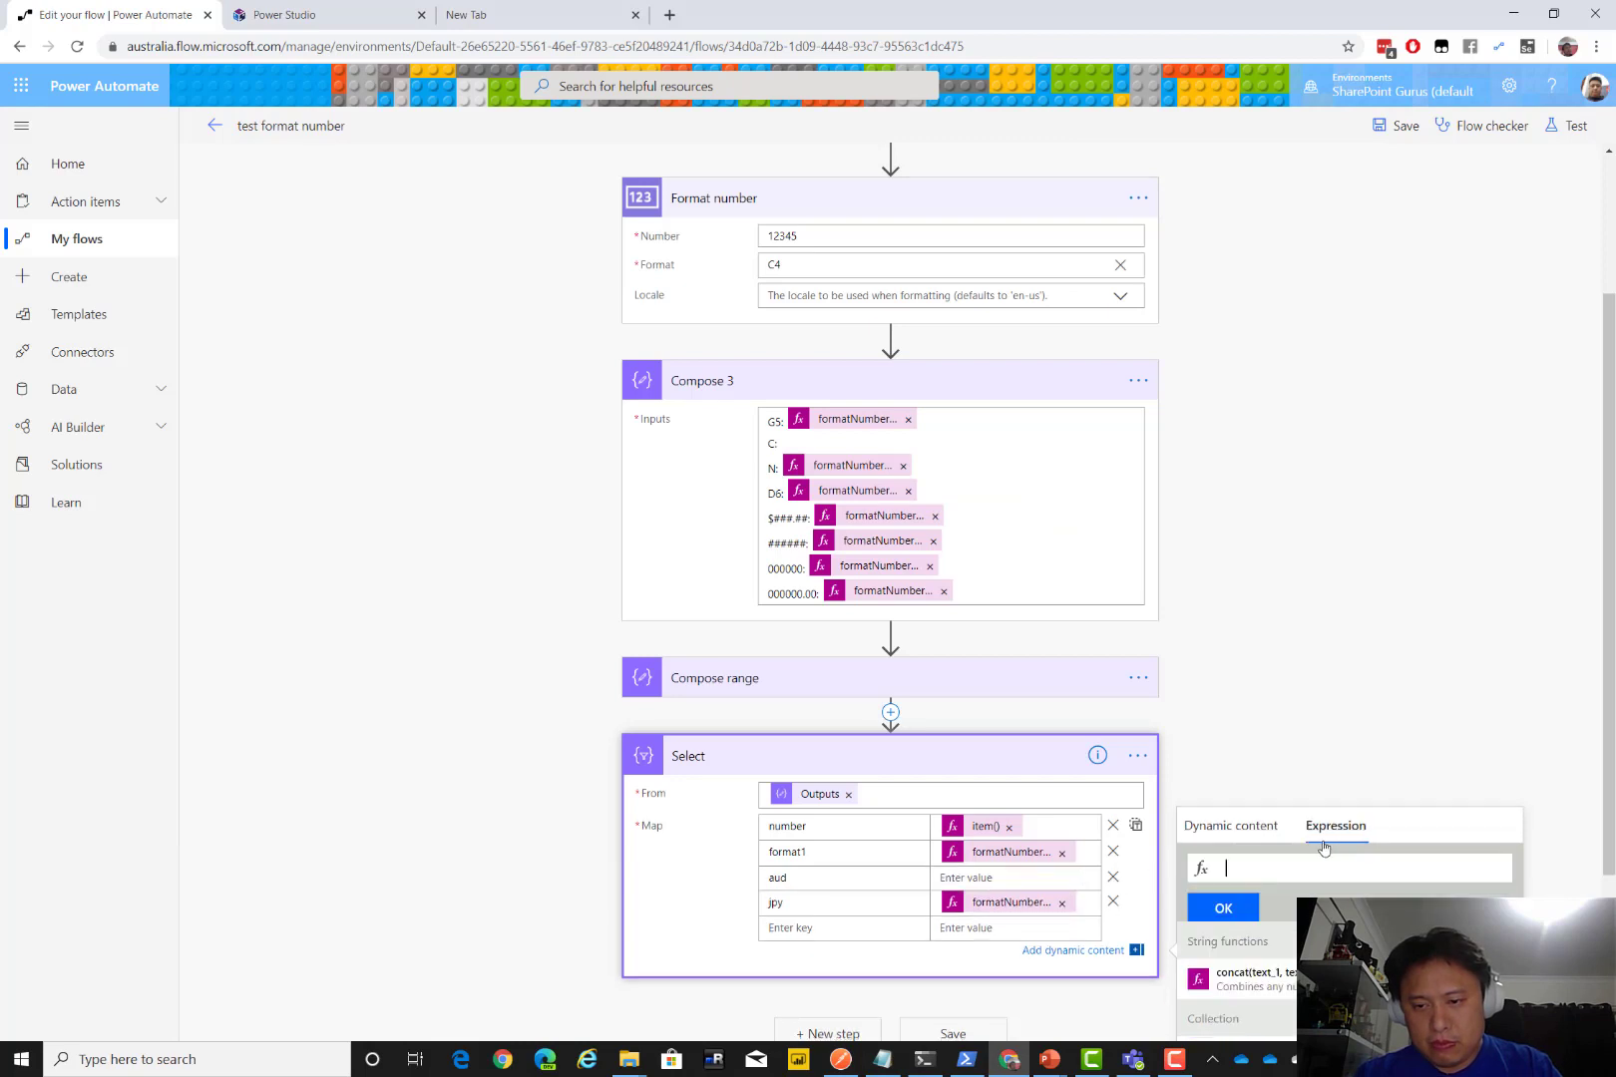
key(ctrl+v)
click(1224, 908)
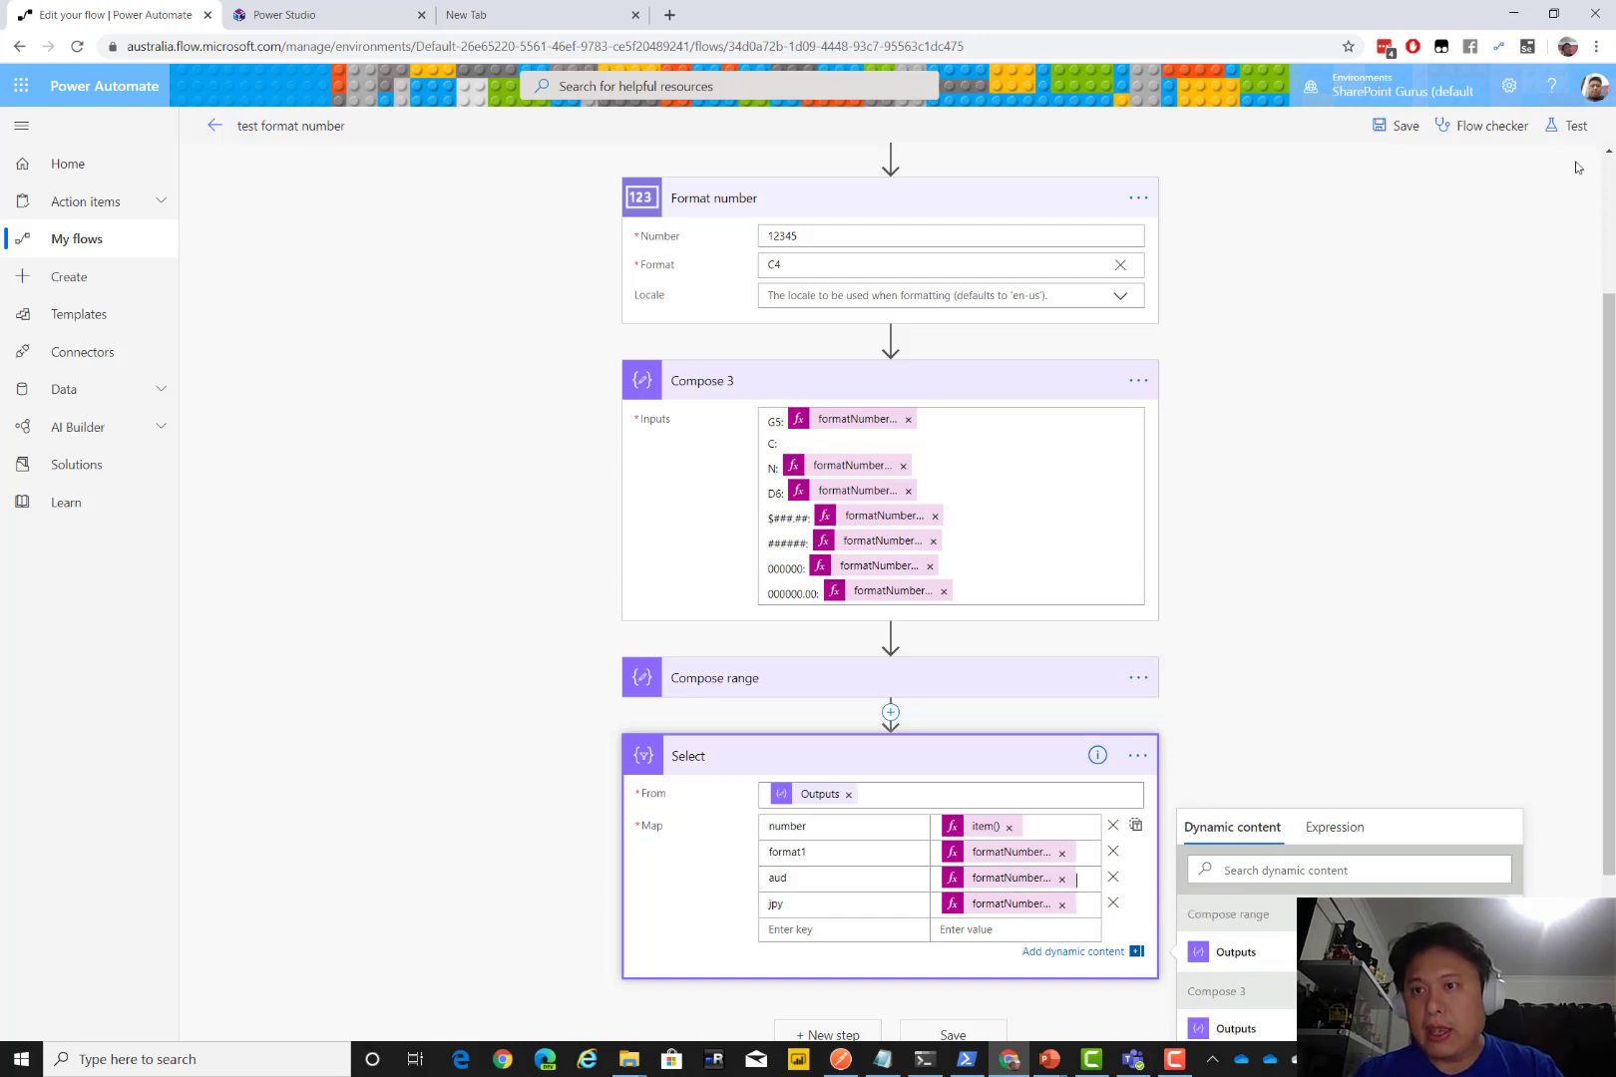
Save and test the flow with data from the most recent previous run, and expand the Select run details
click(1567, 126)
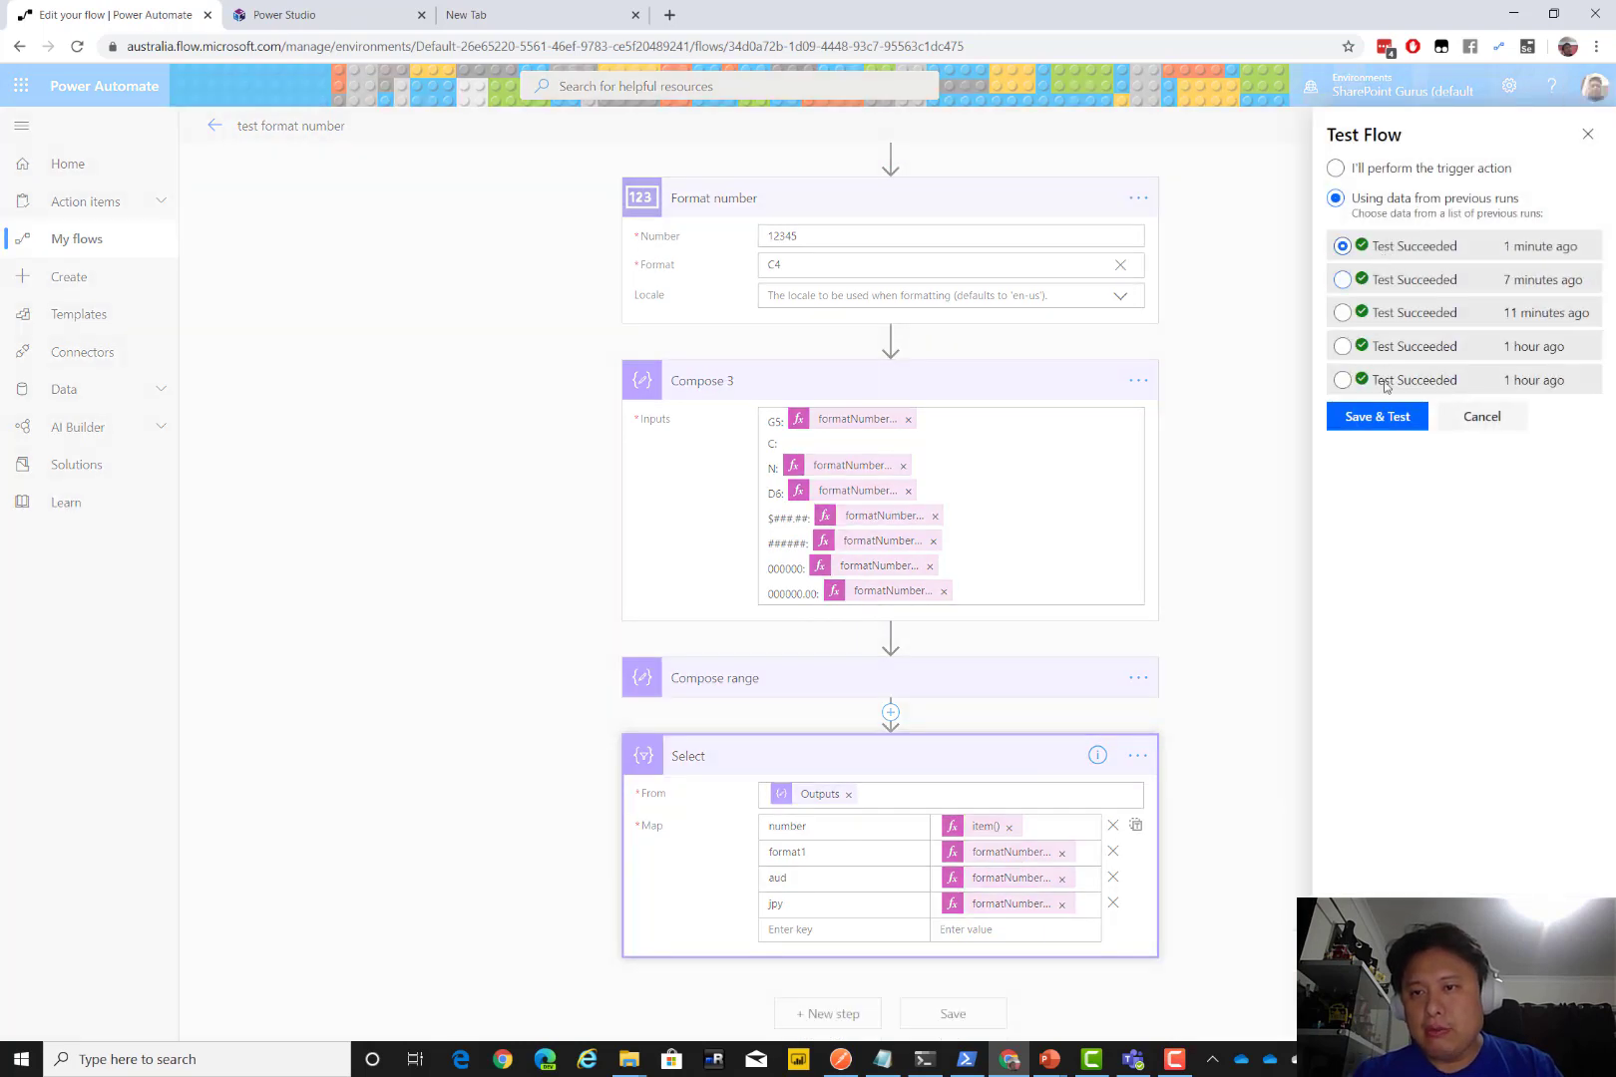
click(1382, 417)
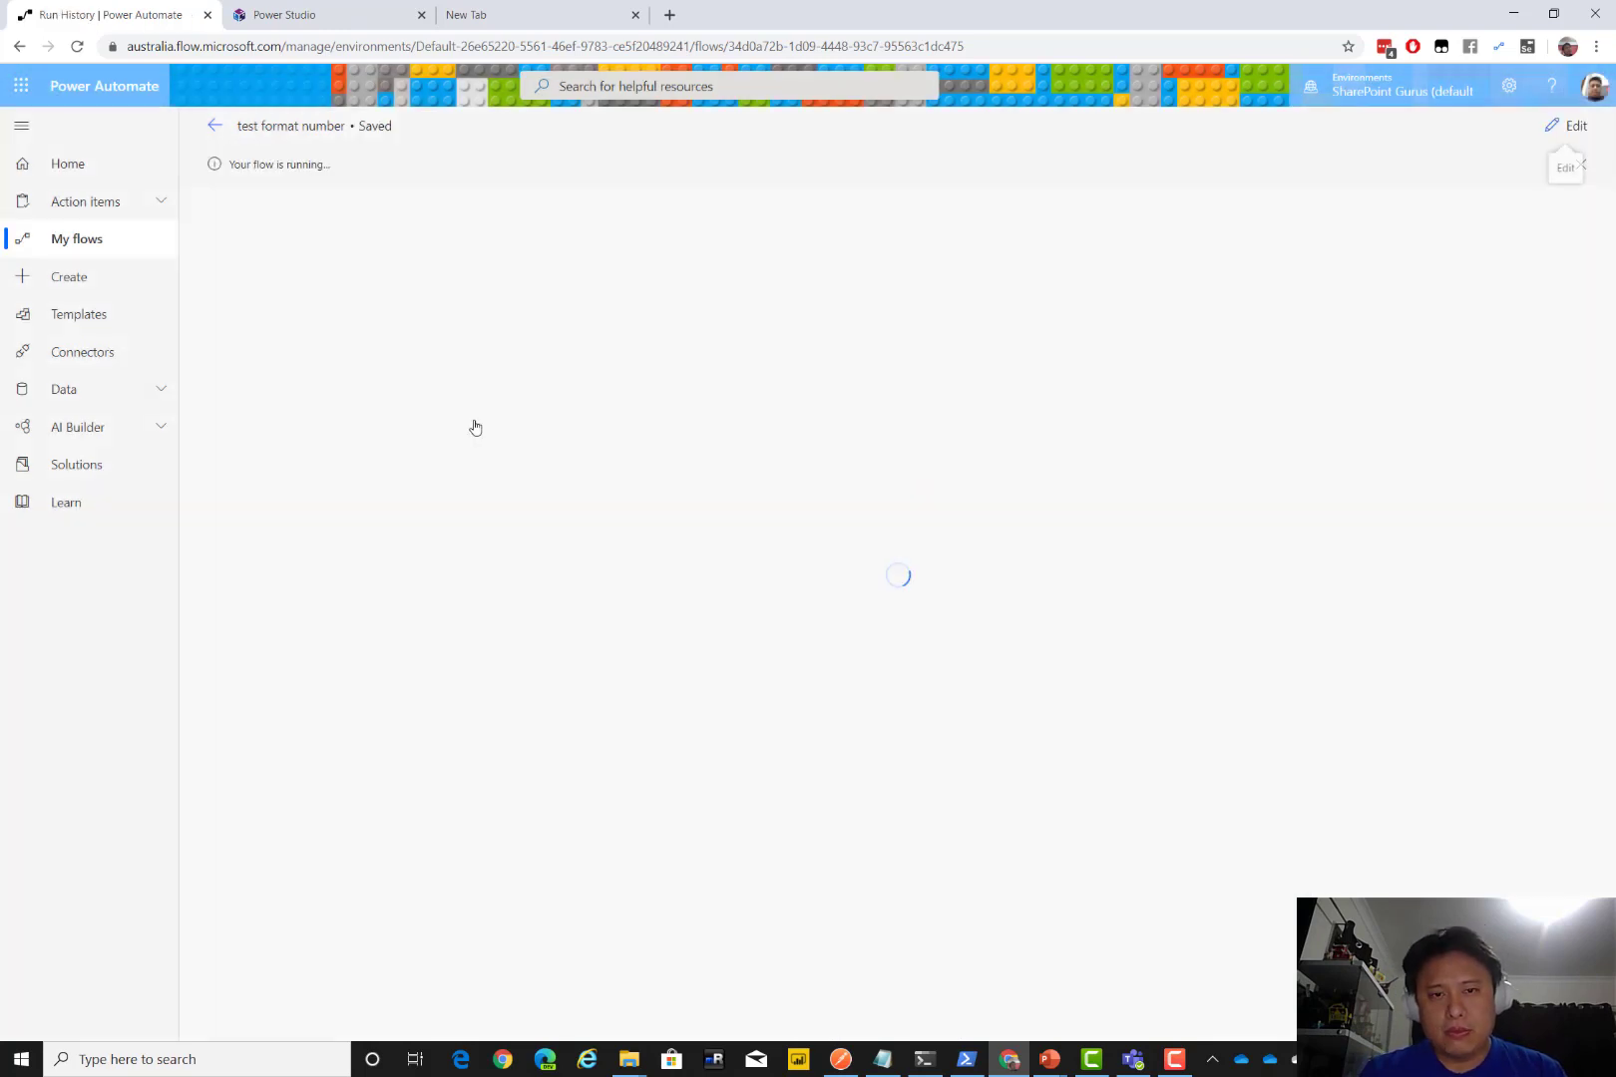
click(757, 699)
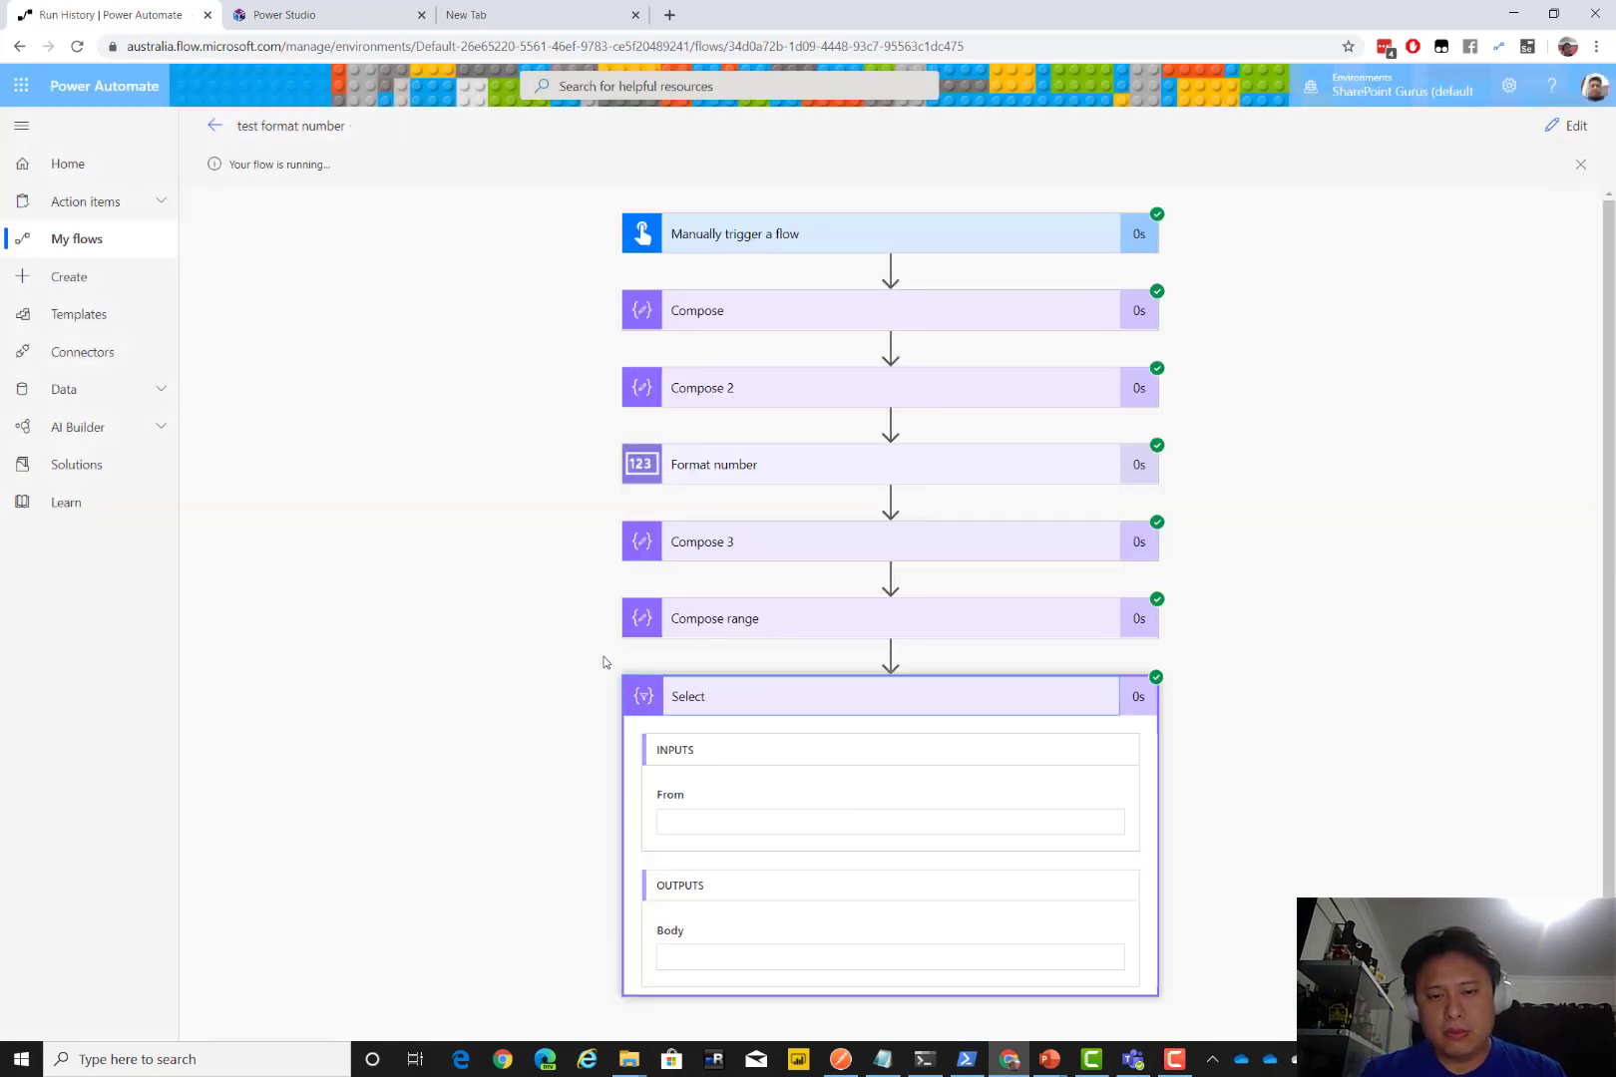
scroll(575, 646, down, 2)
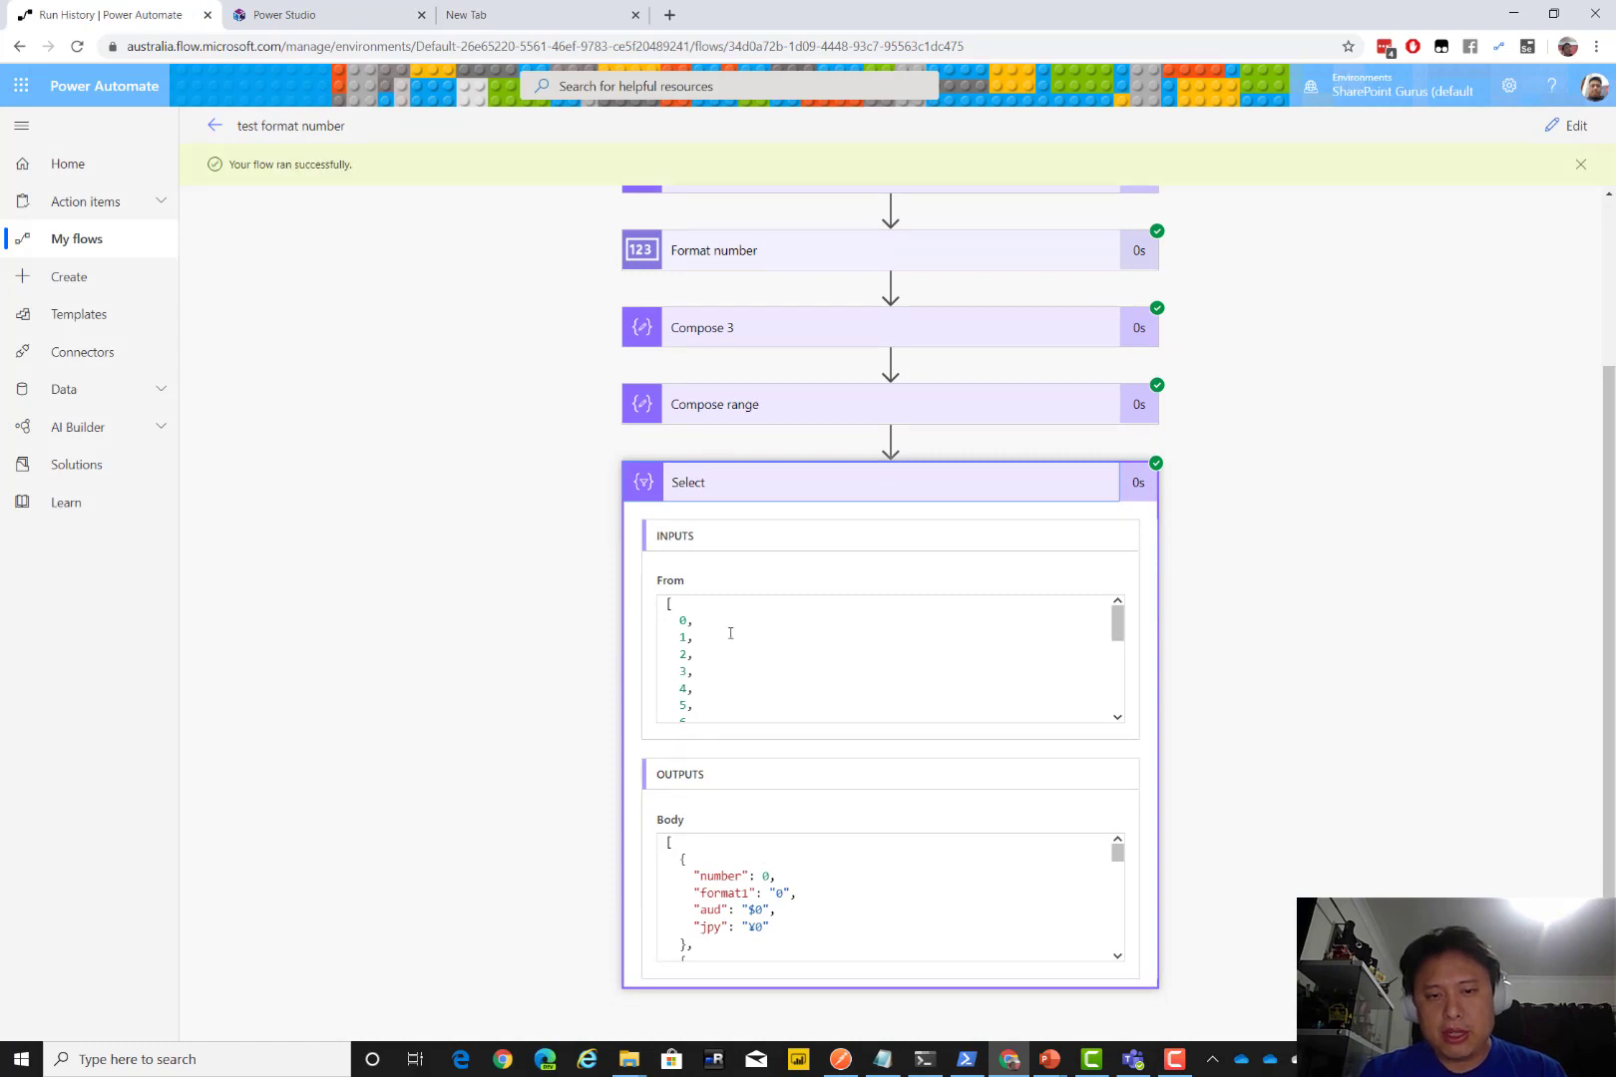
Examine the Select's From numbers and the format1, aud and jpy output values for number 0
drag(676, 618, 705, 680)
scroll(721, 681, down, 4)
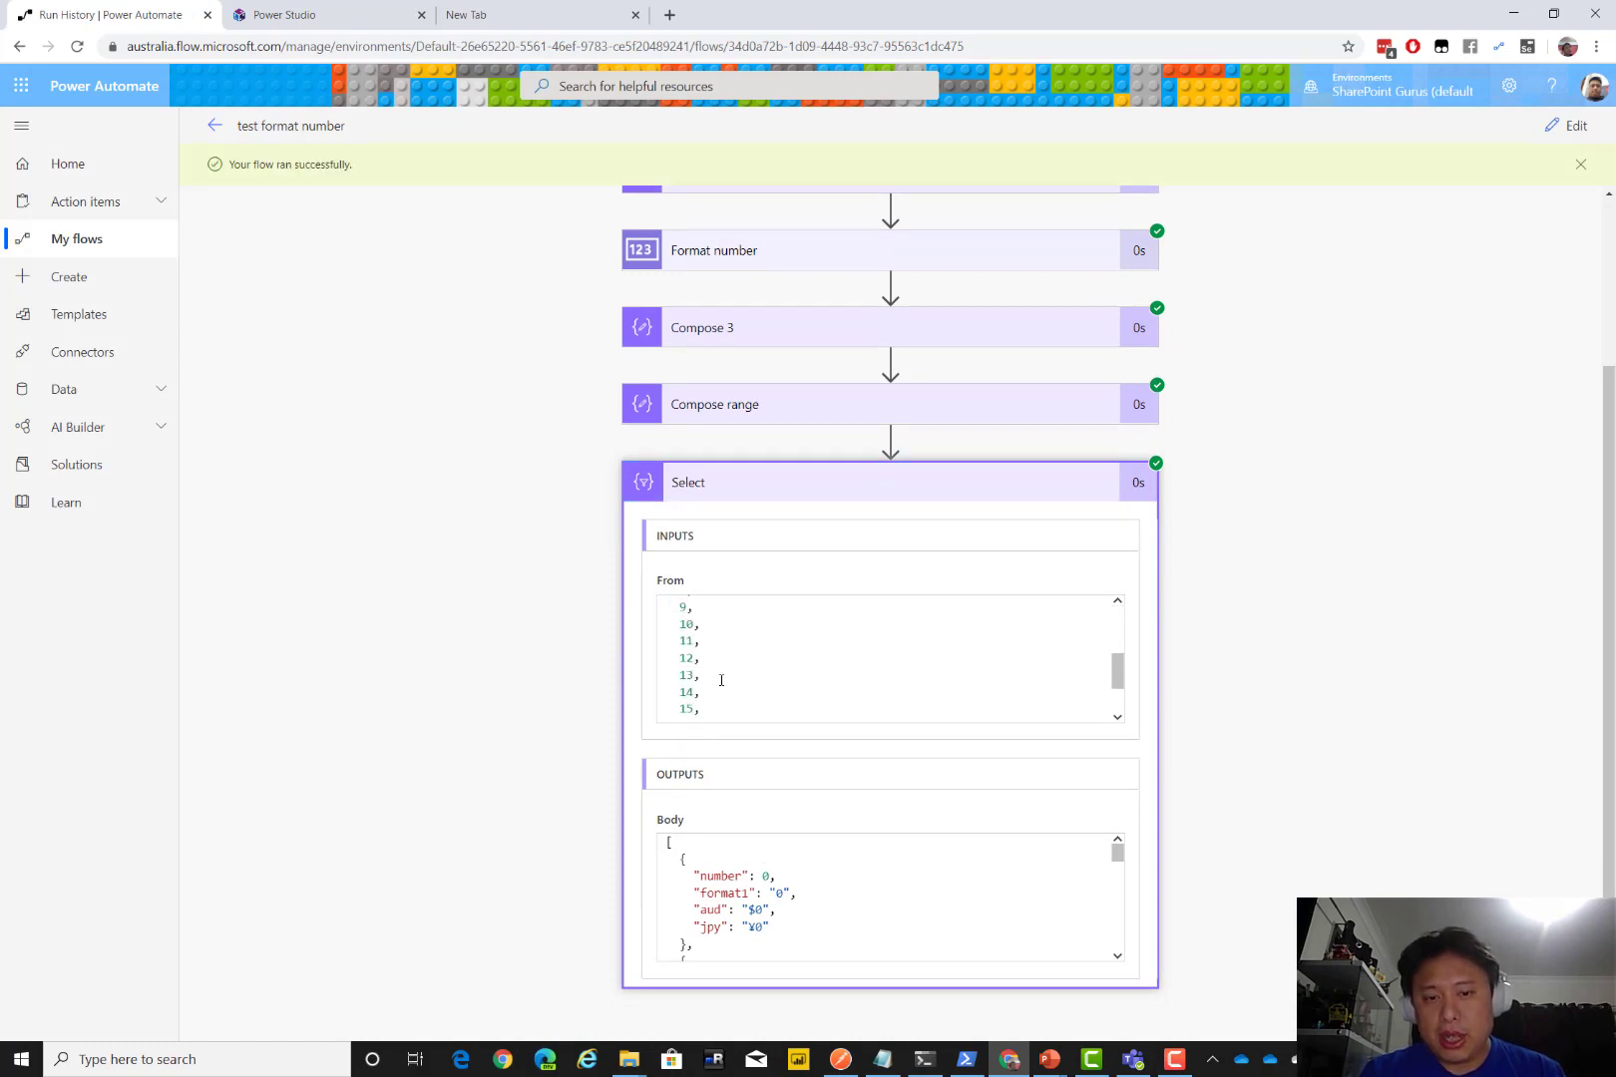
scroll(721, 681, down, 1)
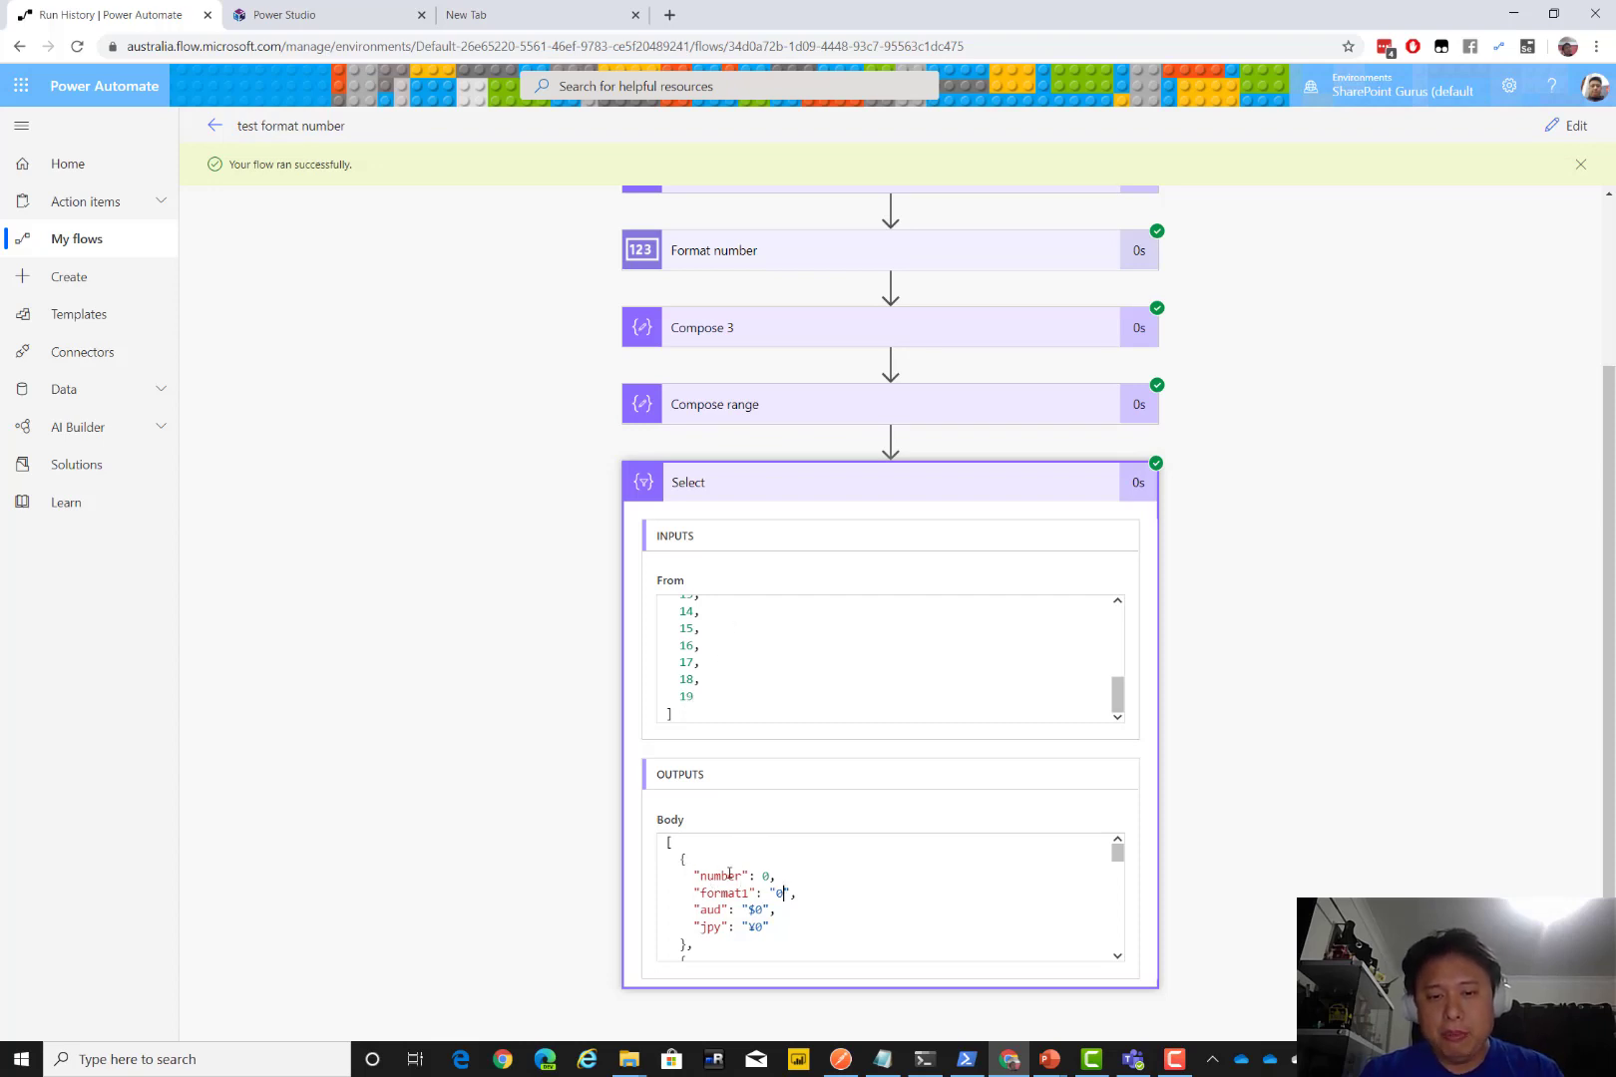
drag(700, 876, 758, 927)
click(770, 909)
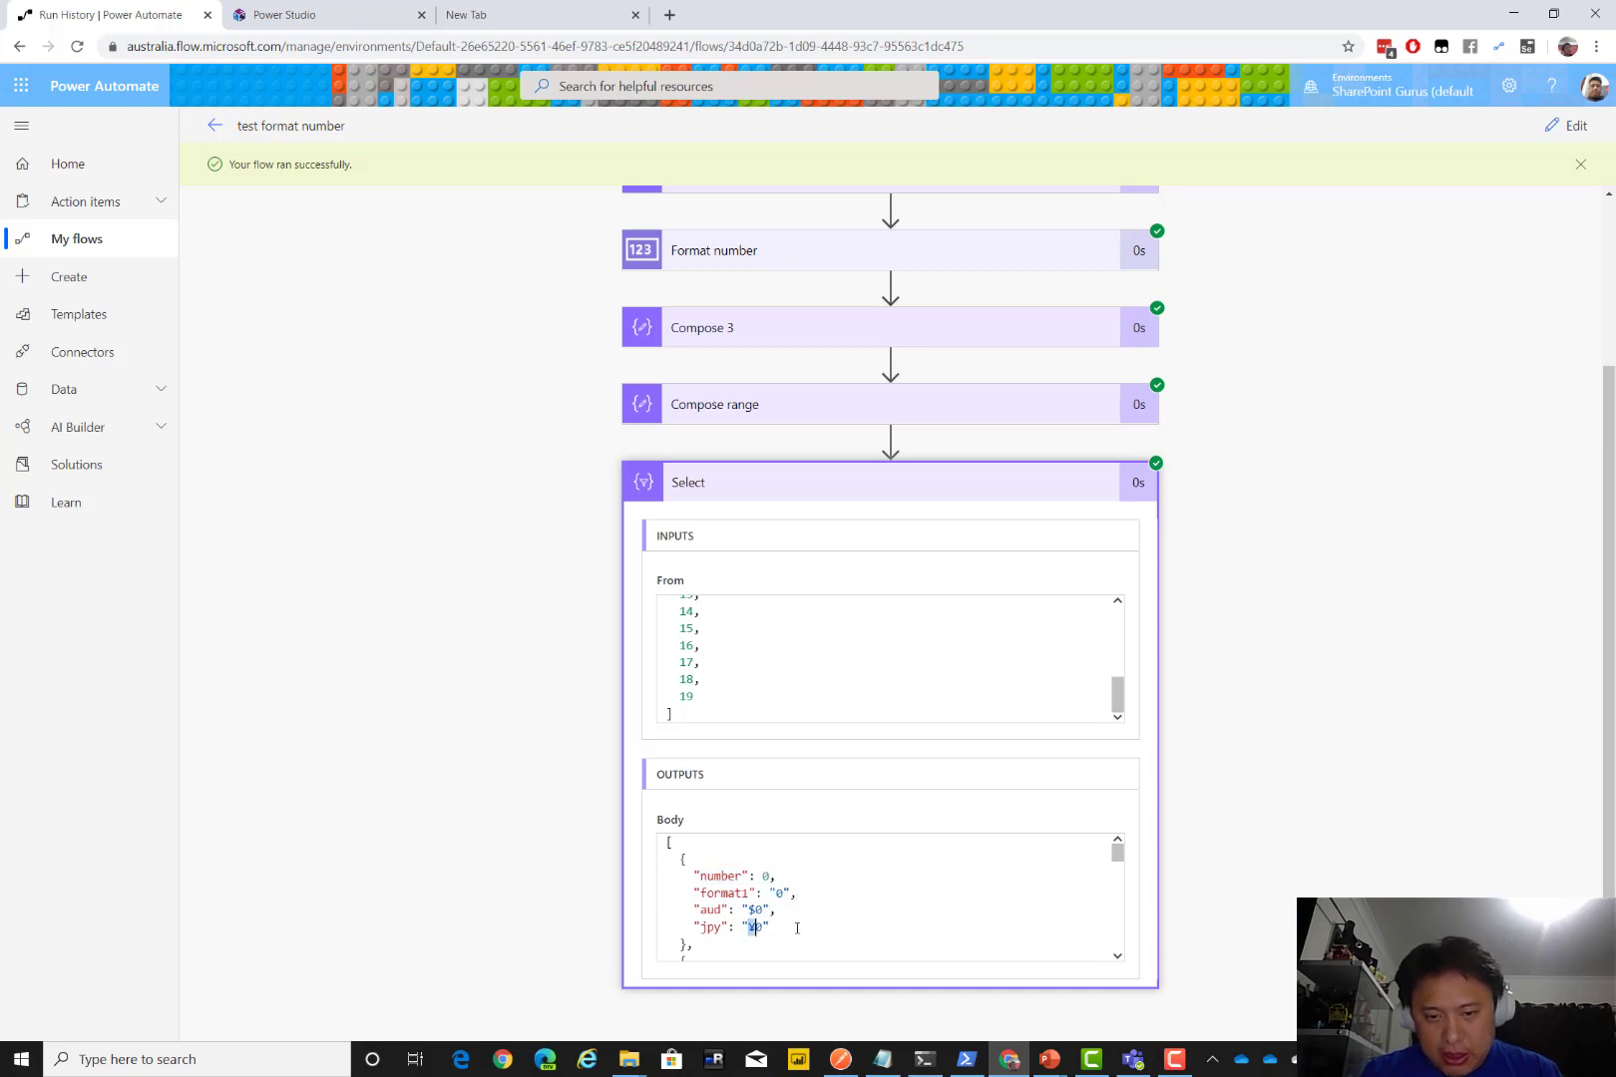
Review the format1, aud and jpy values in the Select output body from number 1 to the last entry
scroll(799, 924, down, 1)
scroll(799, 924, down, 1)
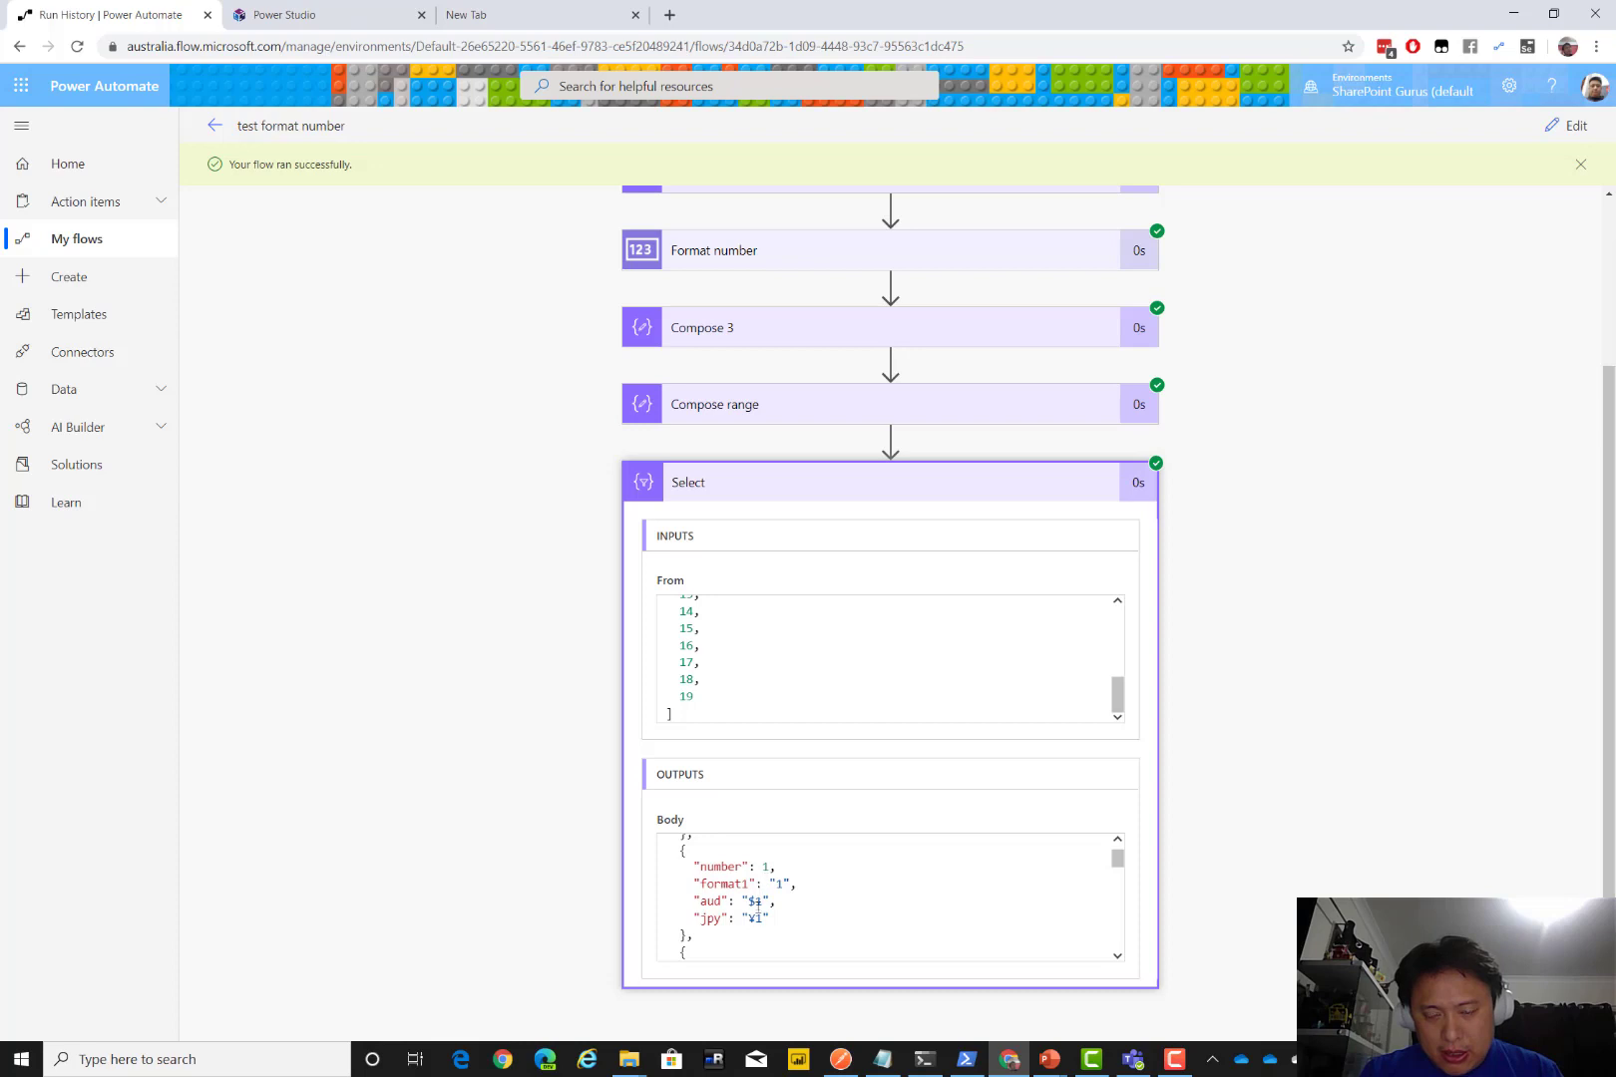
scroll(764, 903, down, 6)
scroll(764, 912, down, 10)
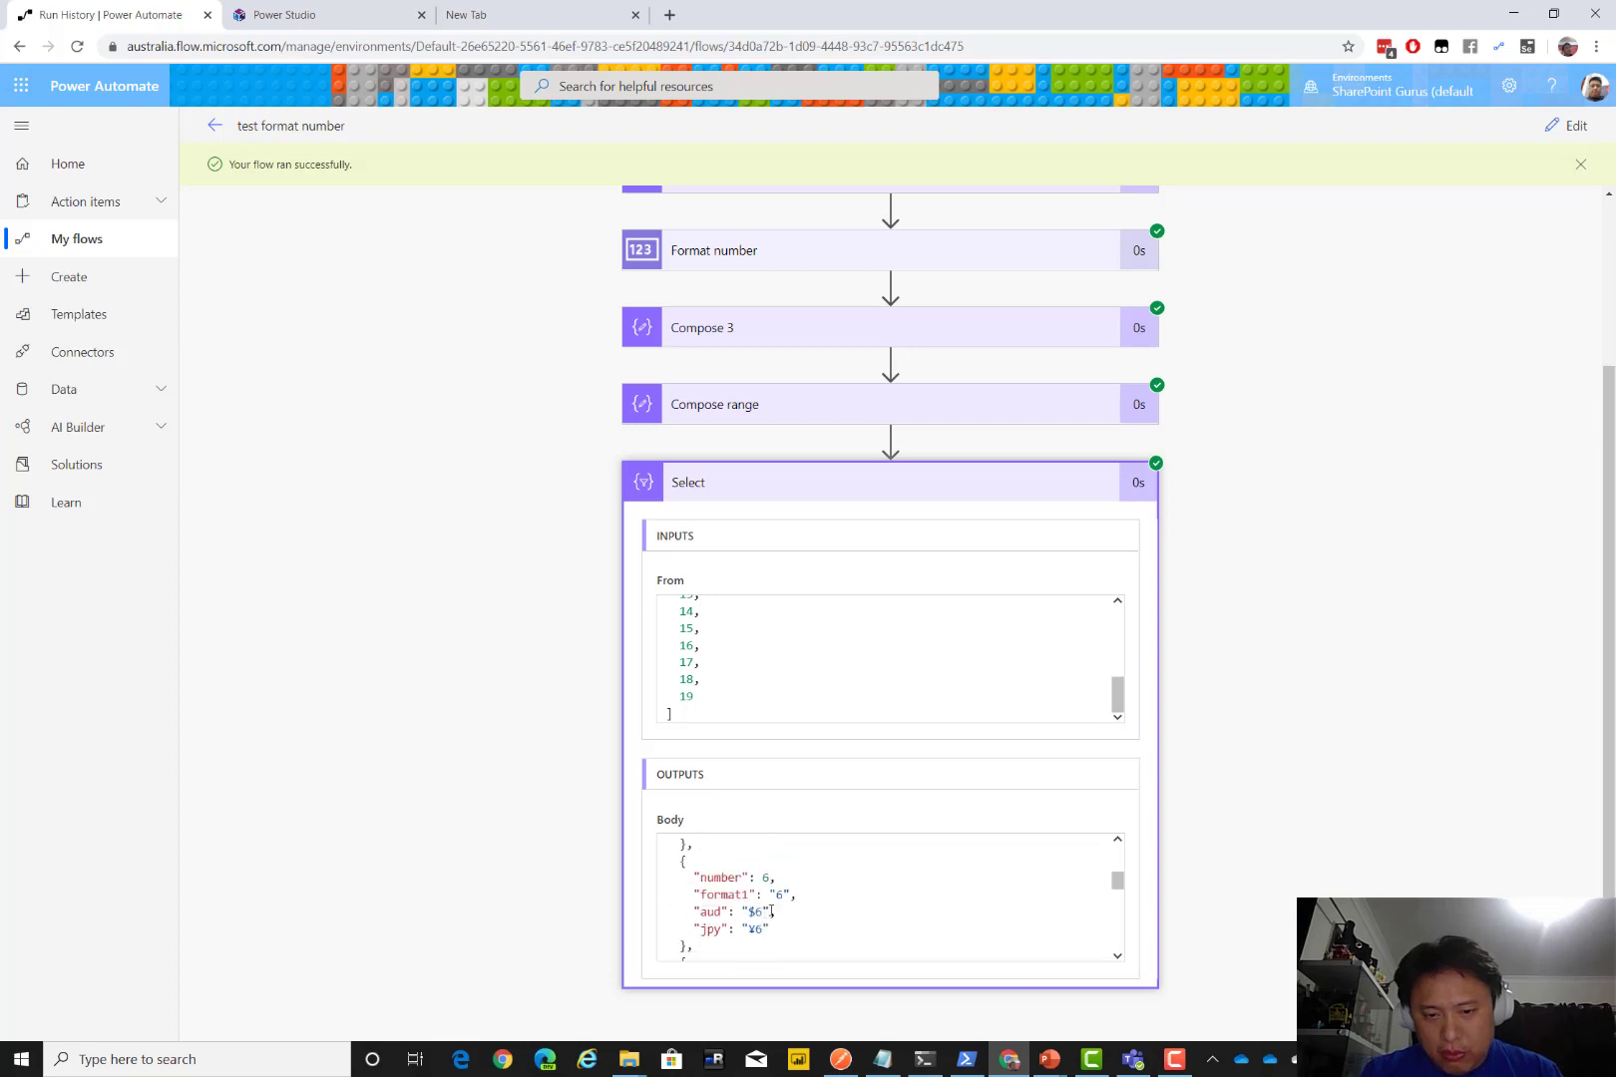
scroll(773, 907, down, 8)
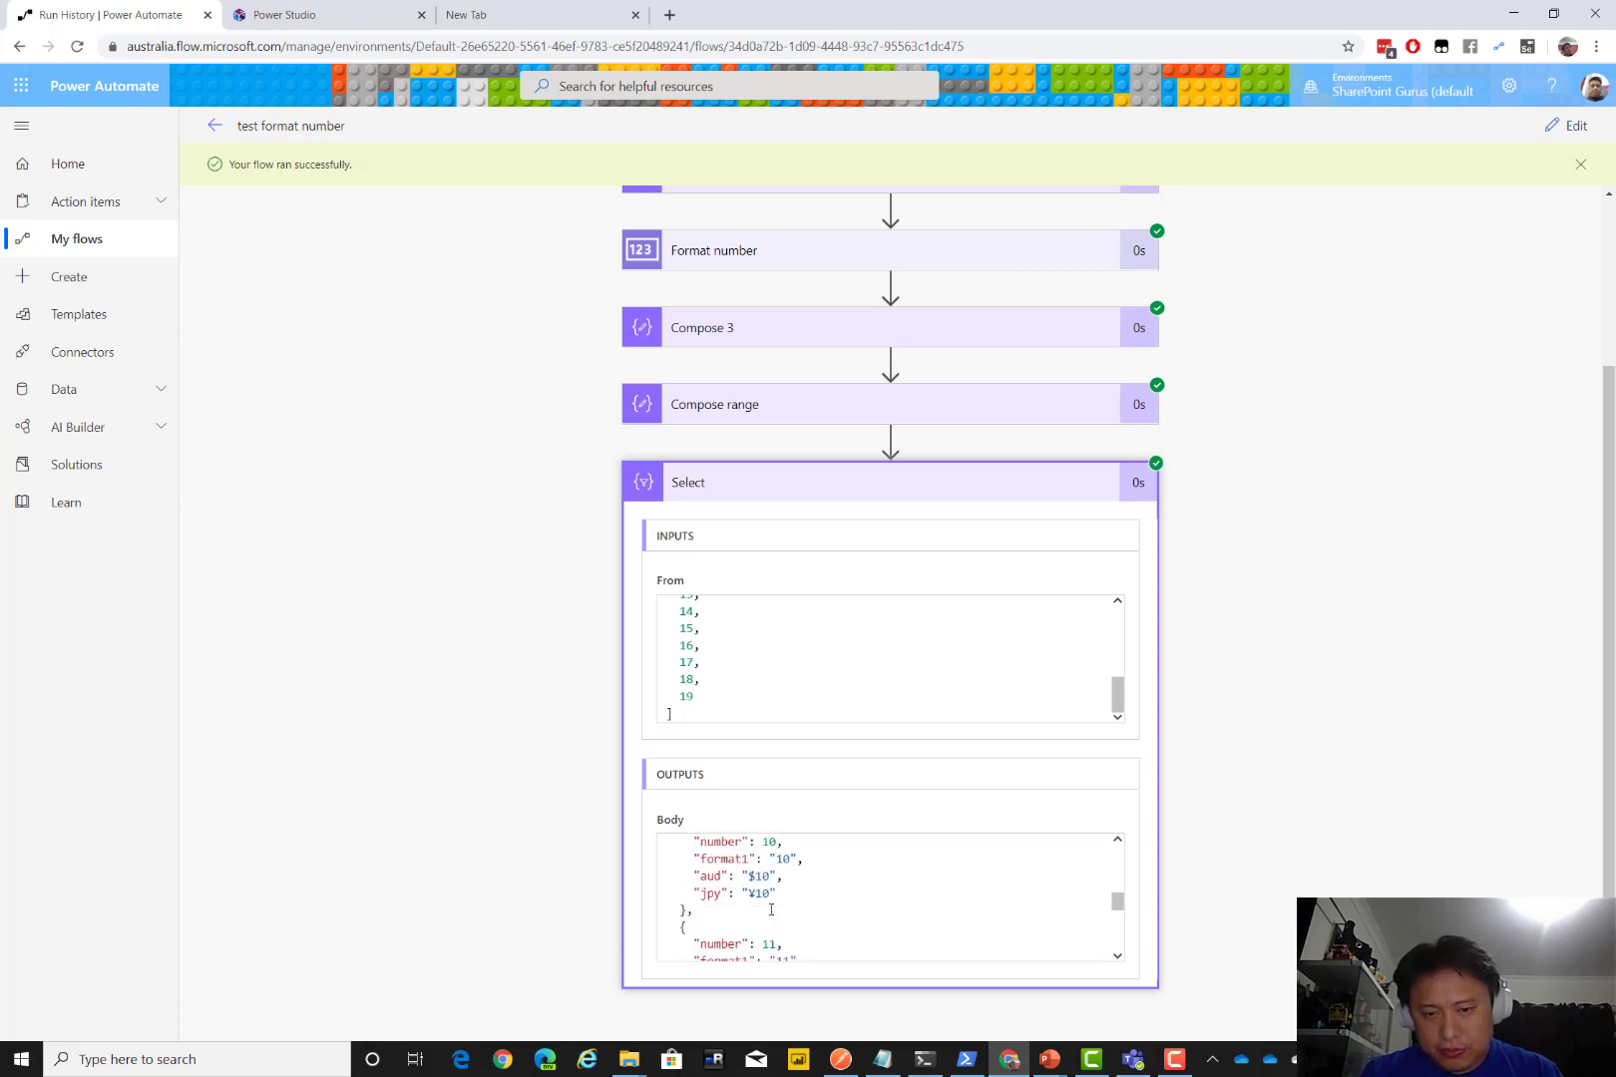
scroll(797, 903, down, 8)
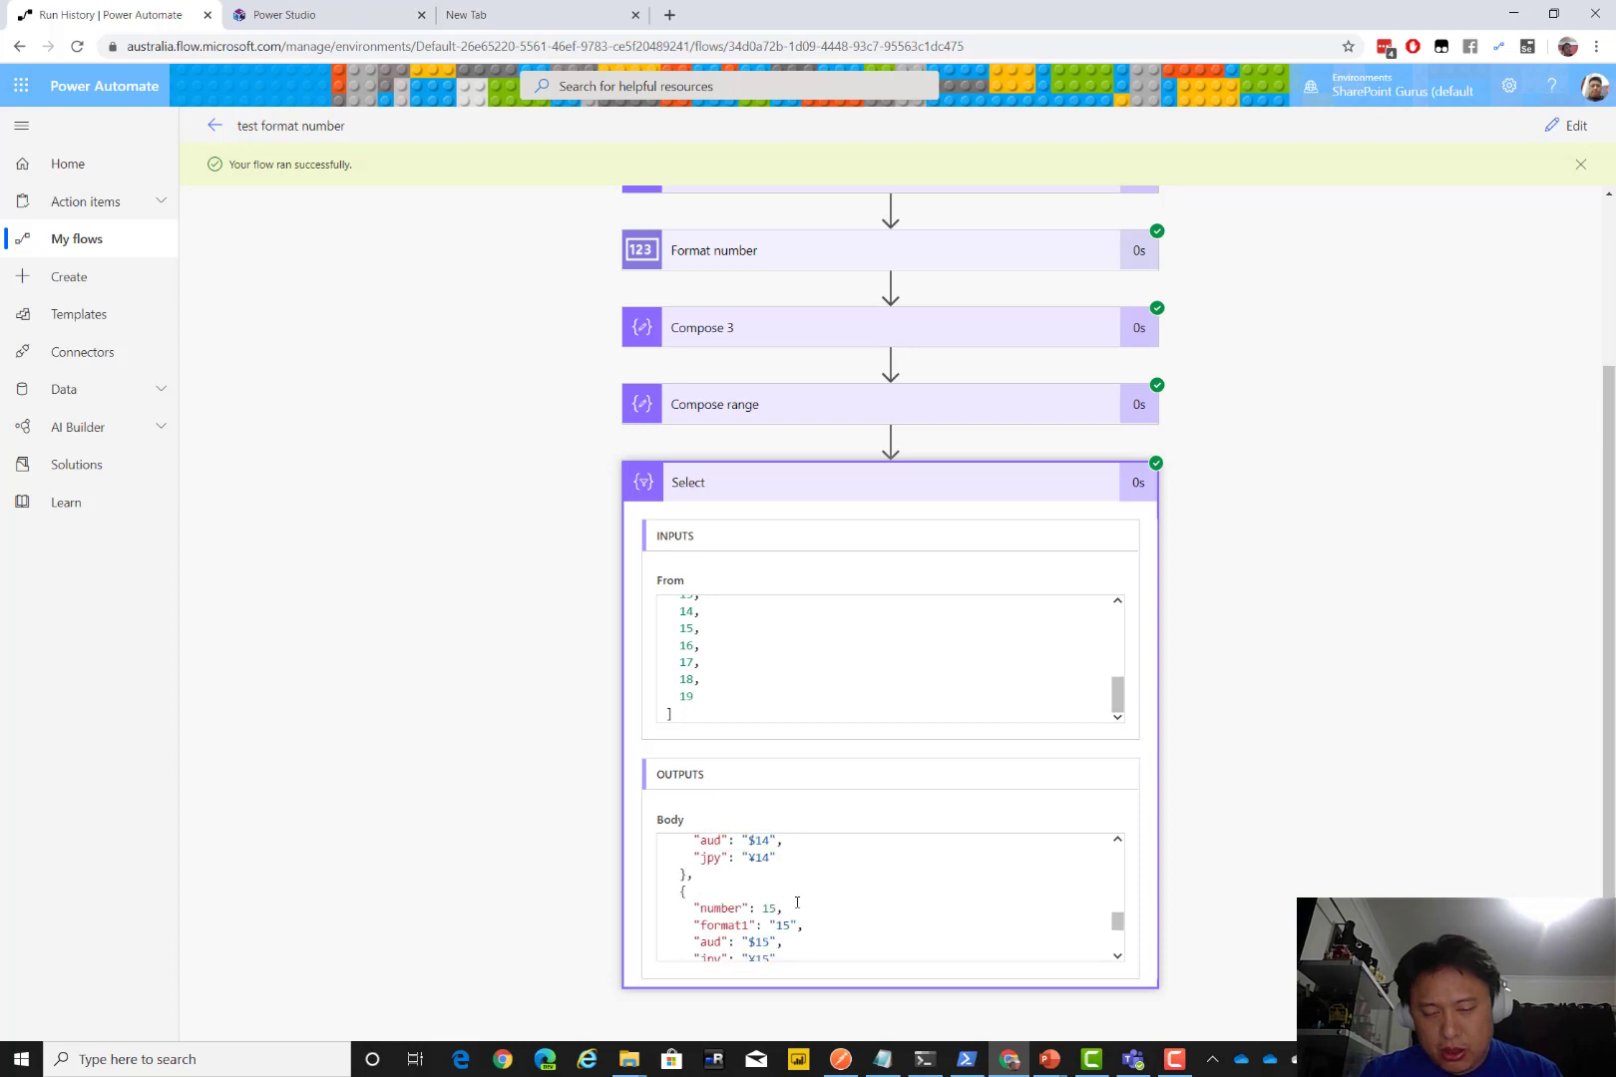
scroll(797, 902, down, 2)
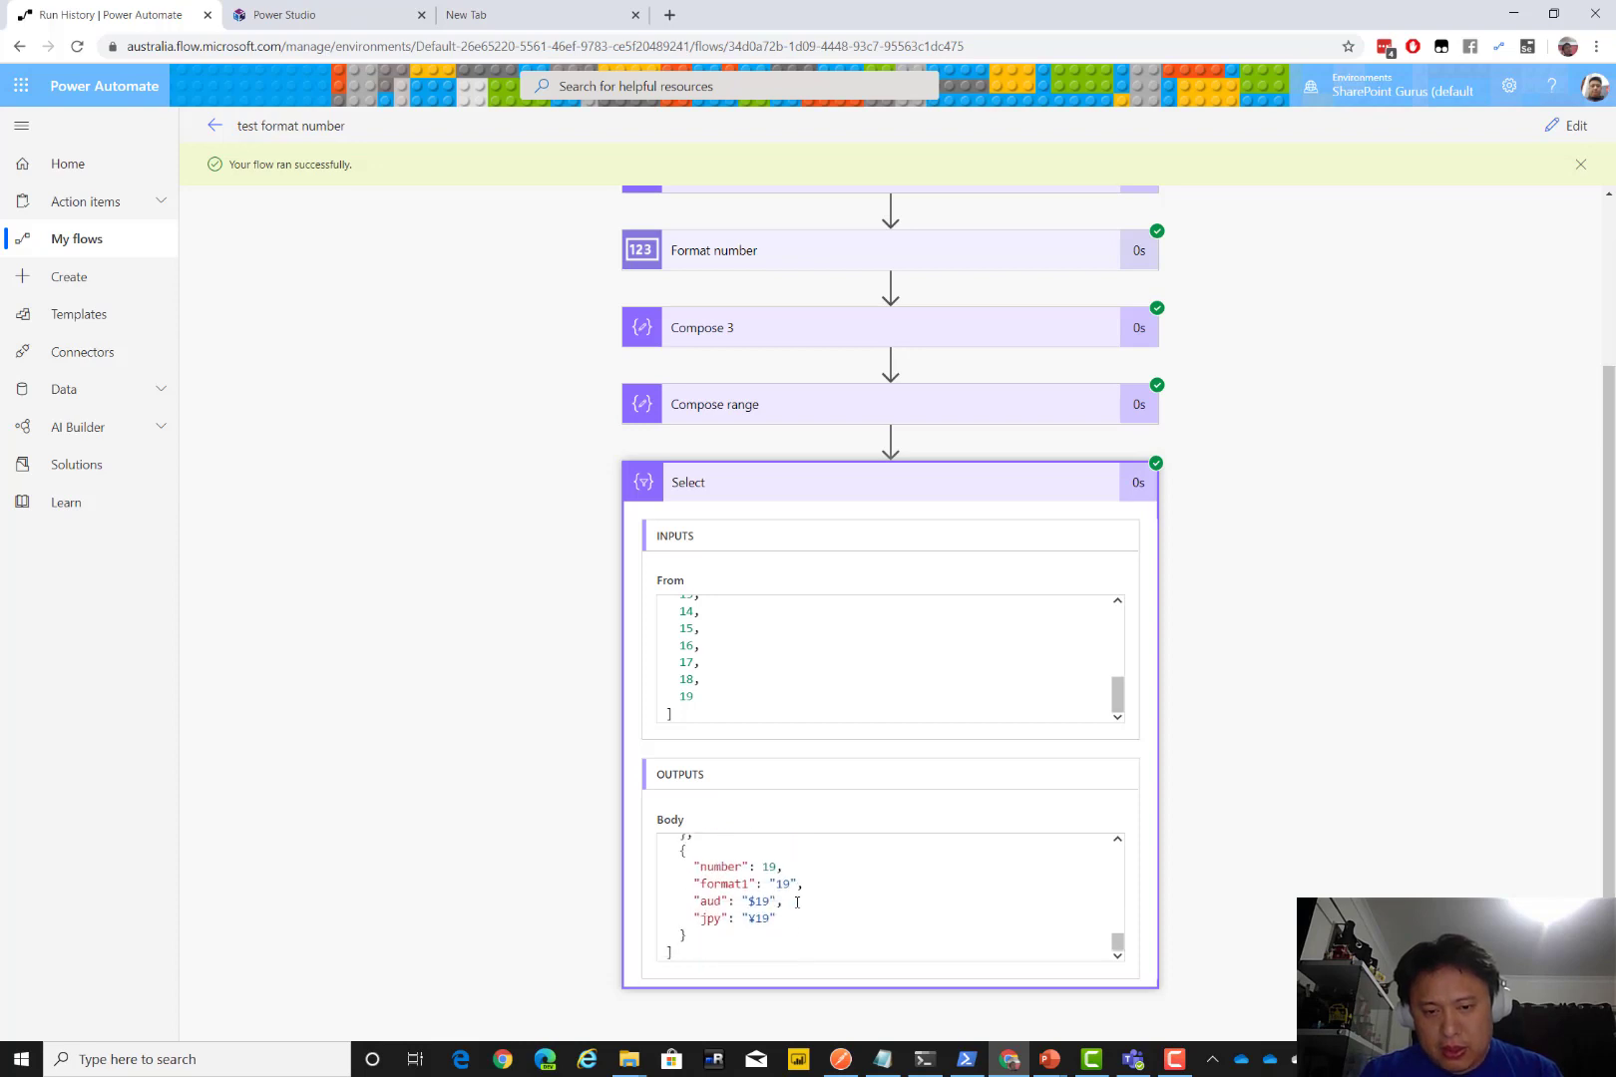
click(799, 918)
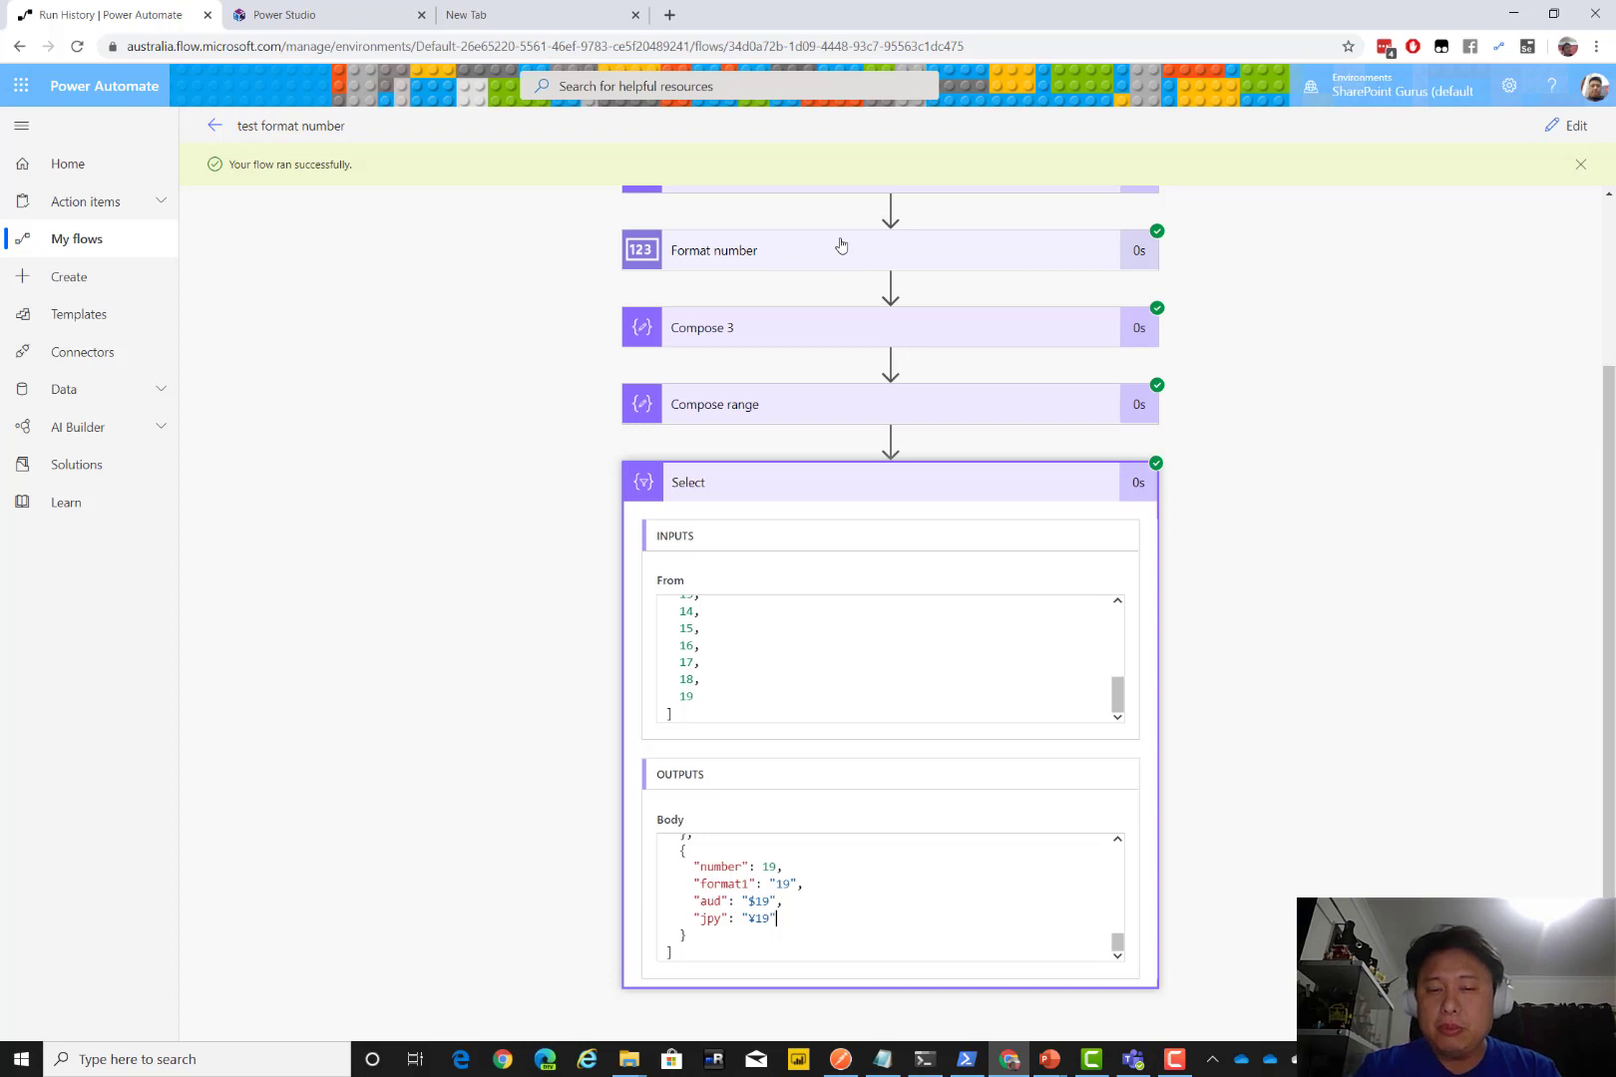
Expand the Compose 3 run details to view its formatted inputs and outputs
click(774, 325)
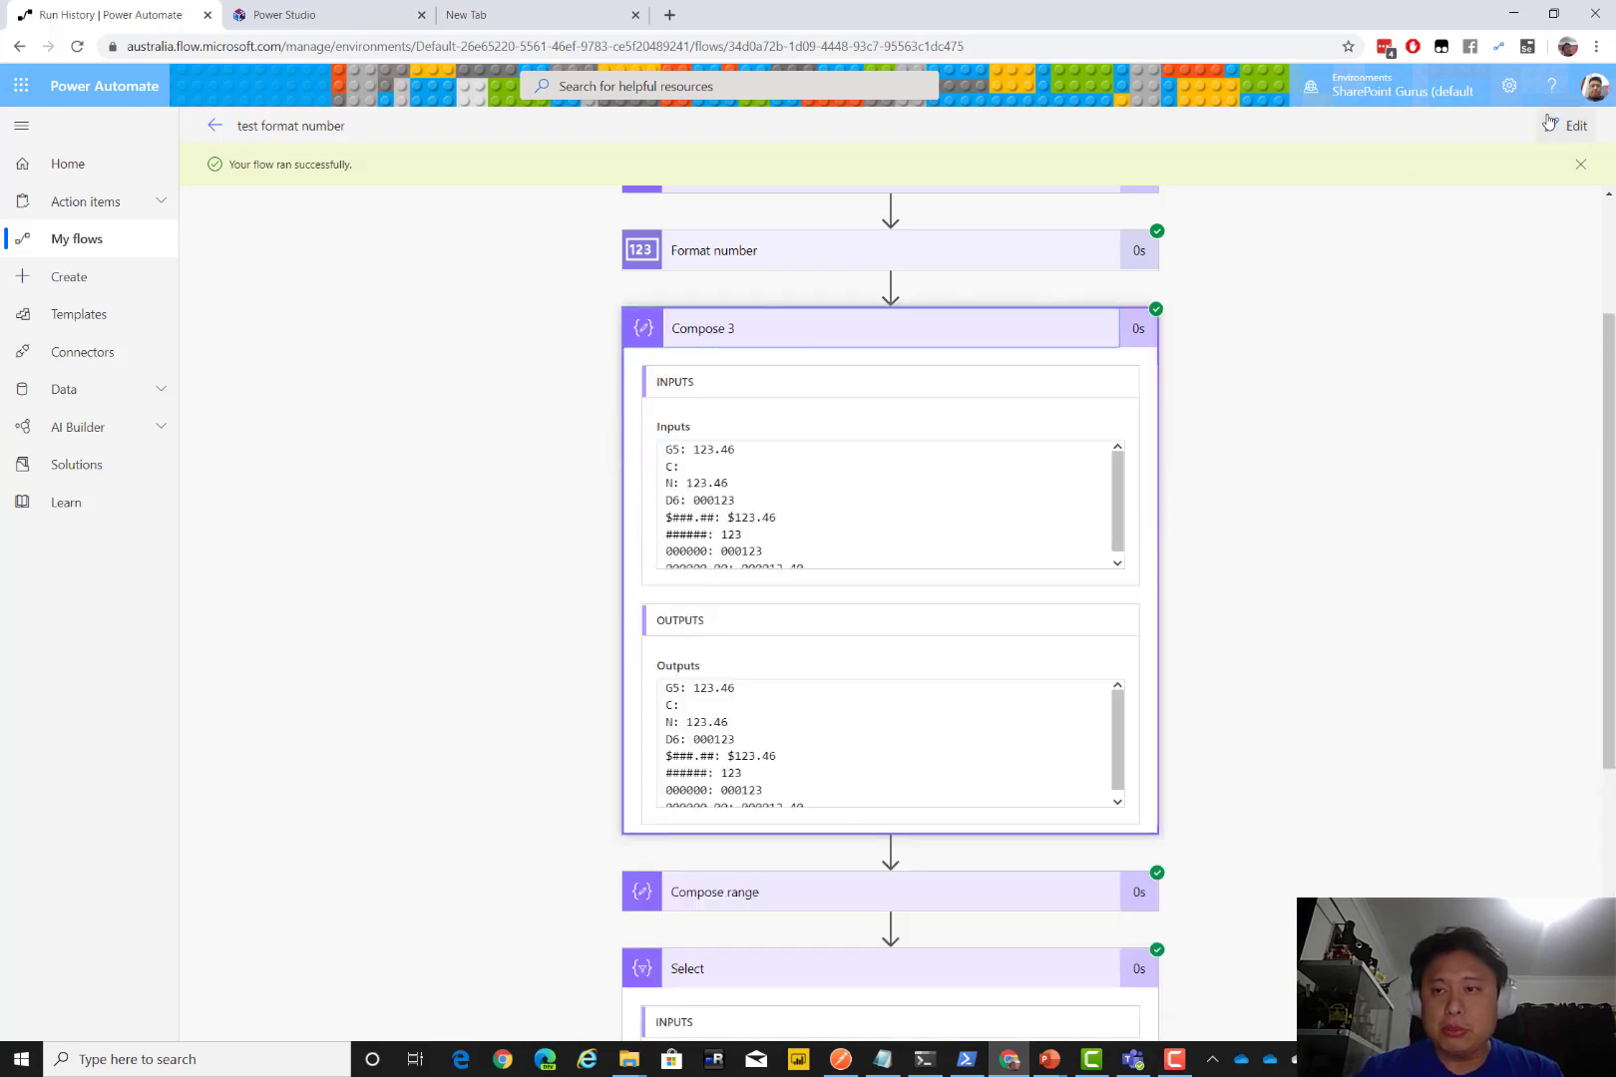
Reopen the flow for editing and add a Create HTML table action after Select, with Select's Output as its From source
click(1552, 126)
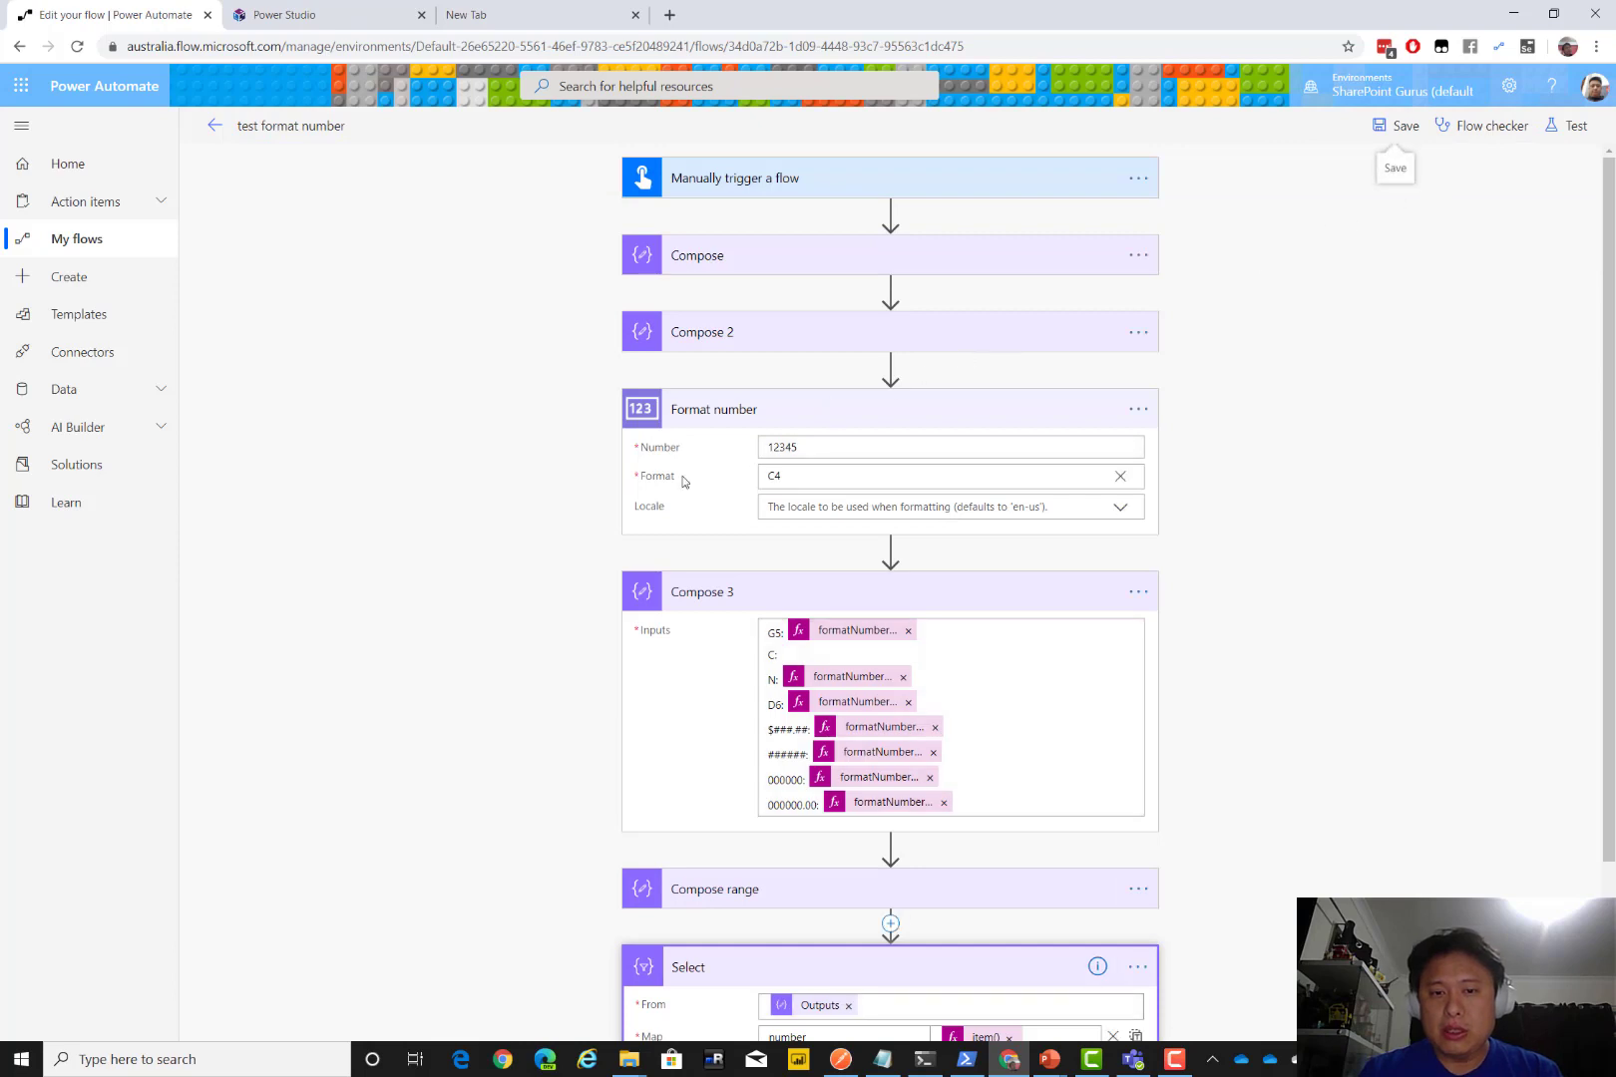
scroll(688, 479, down, 1)
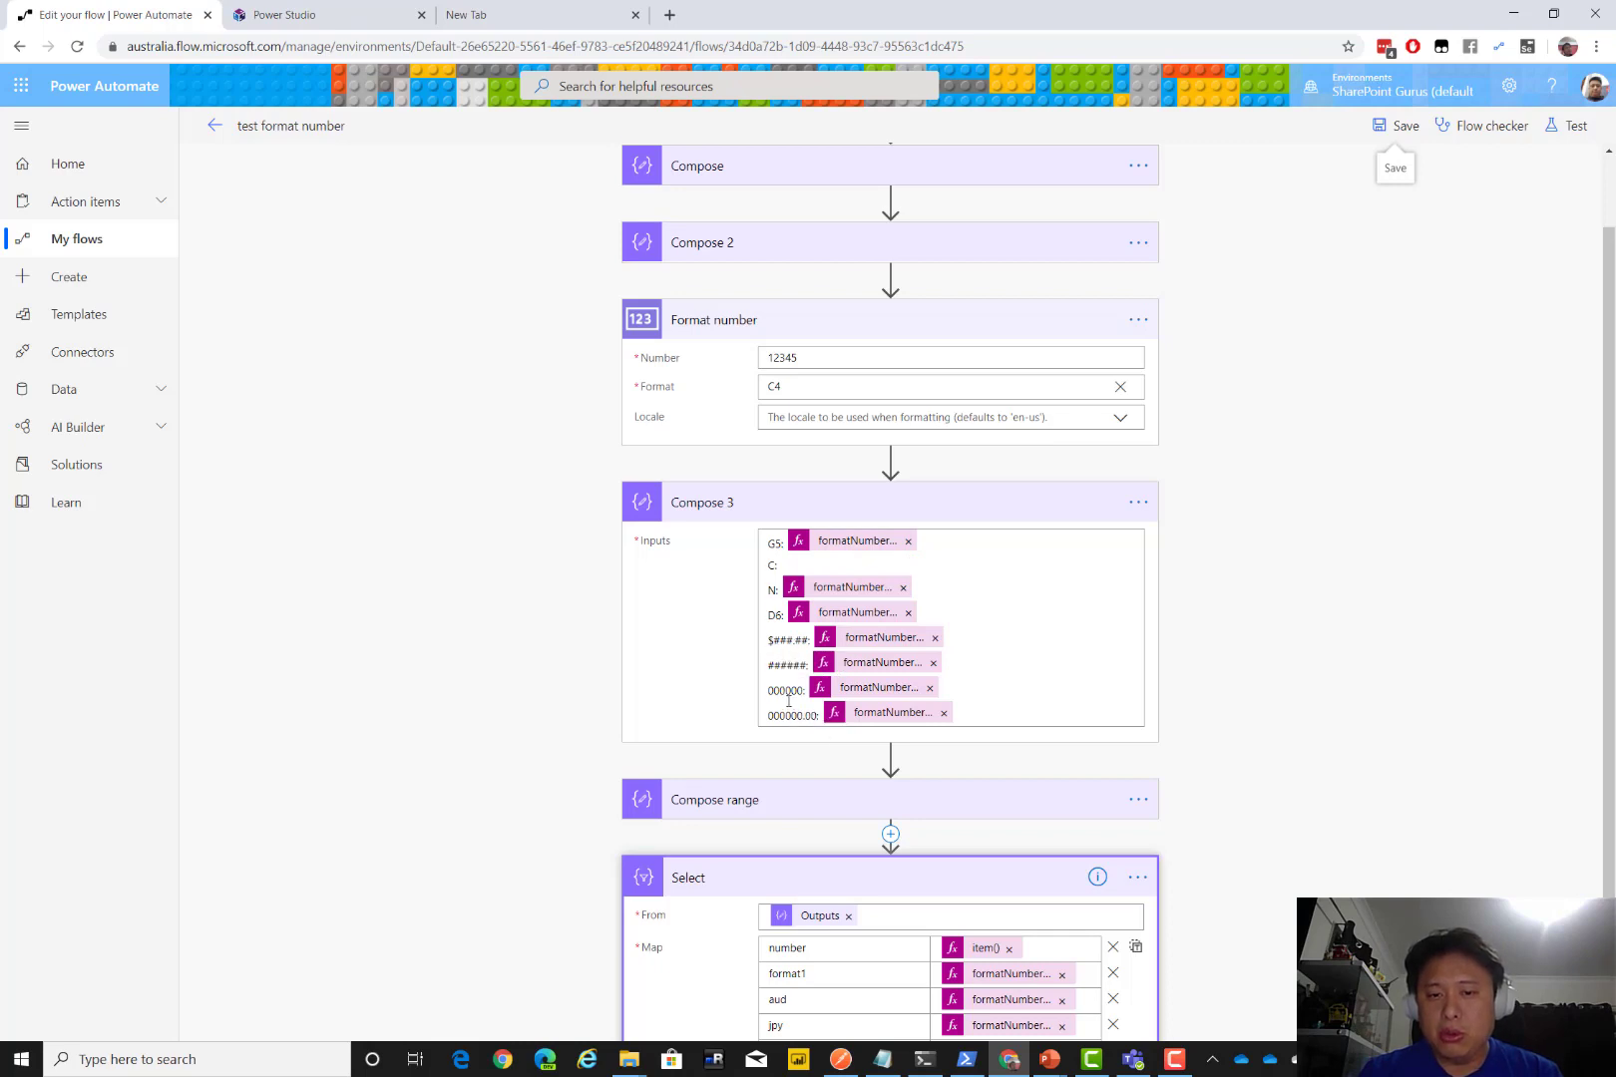
scroll(788, 701, down, 1)
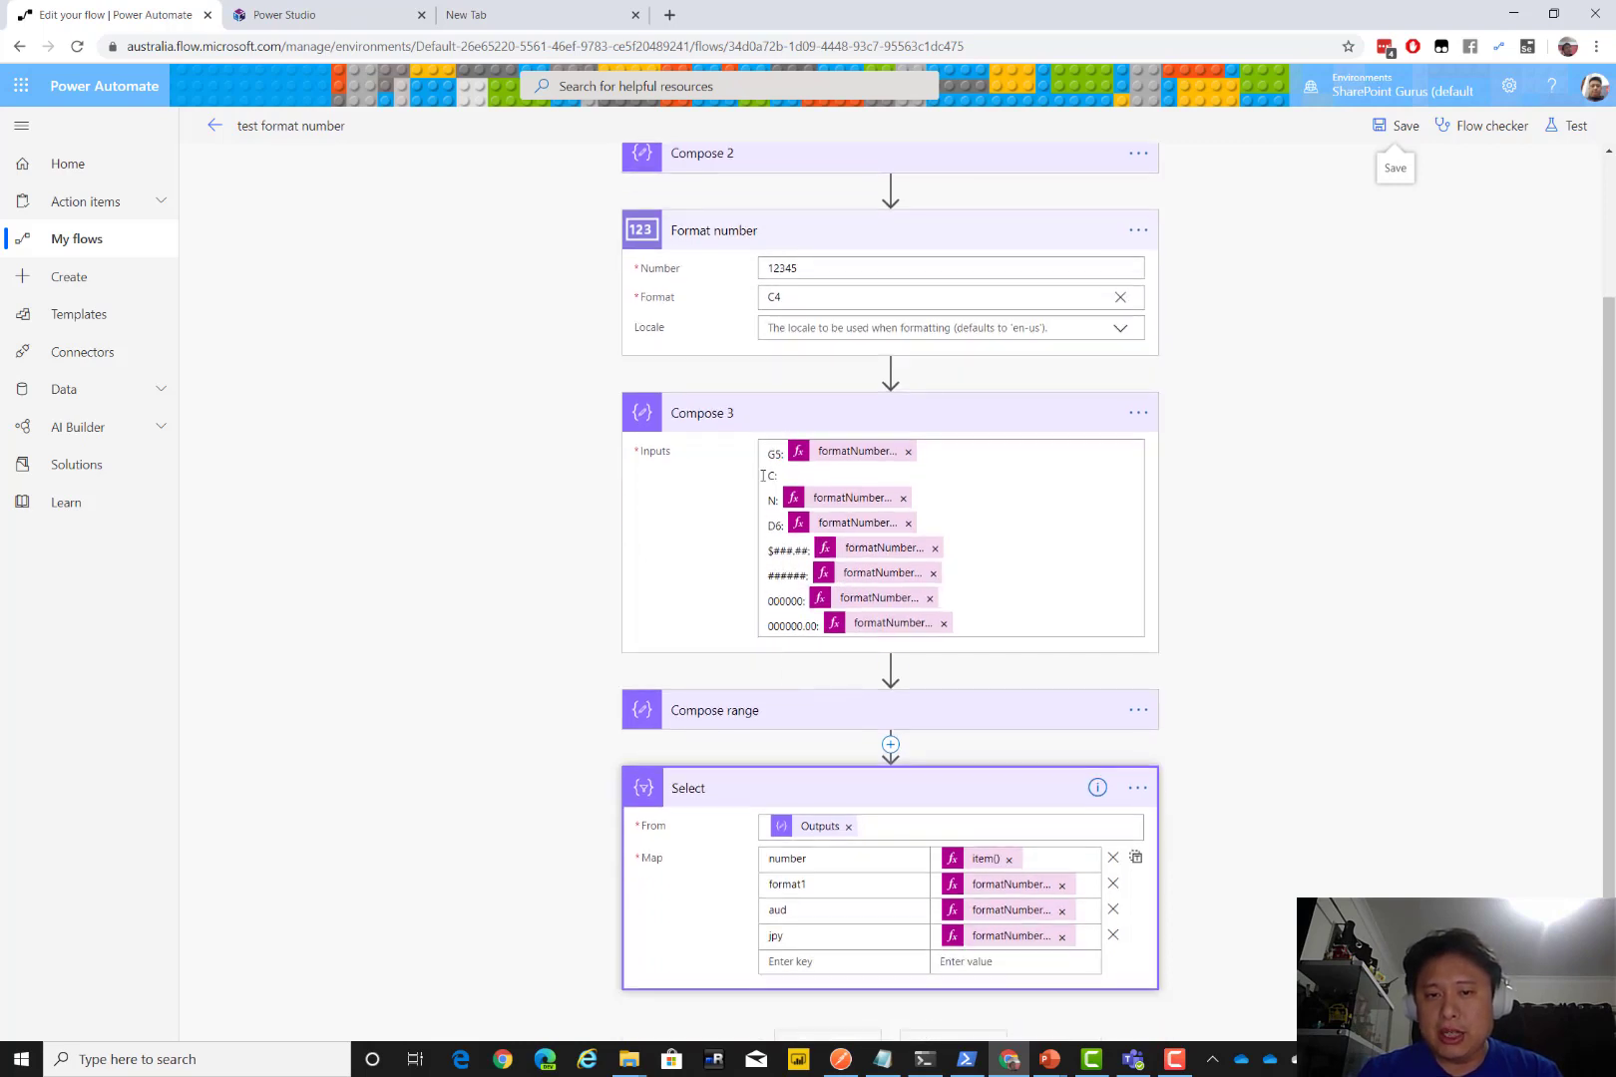
scroll(668, 647, down, 1)
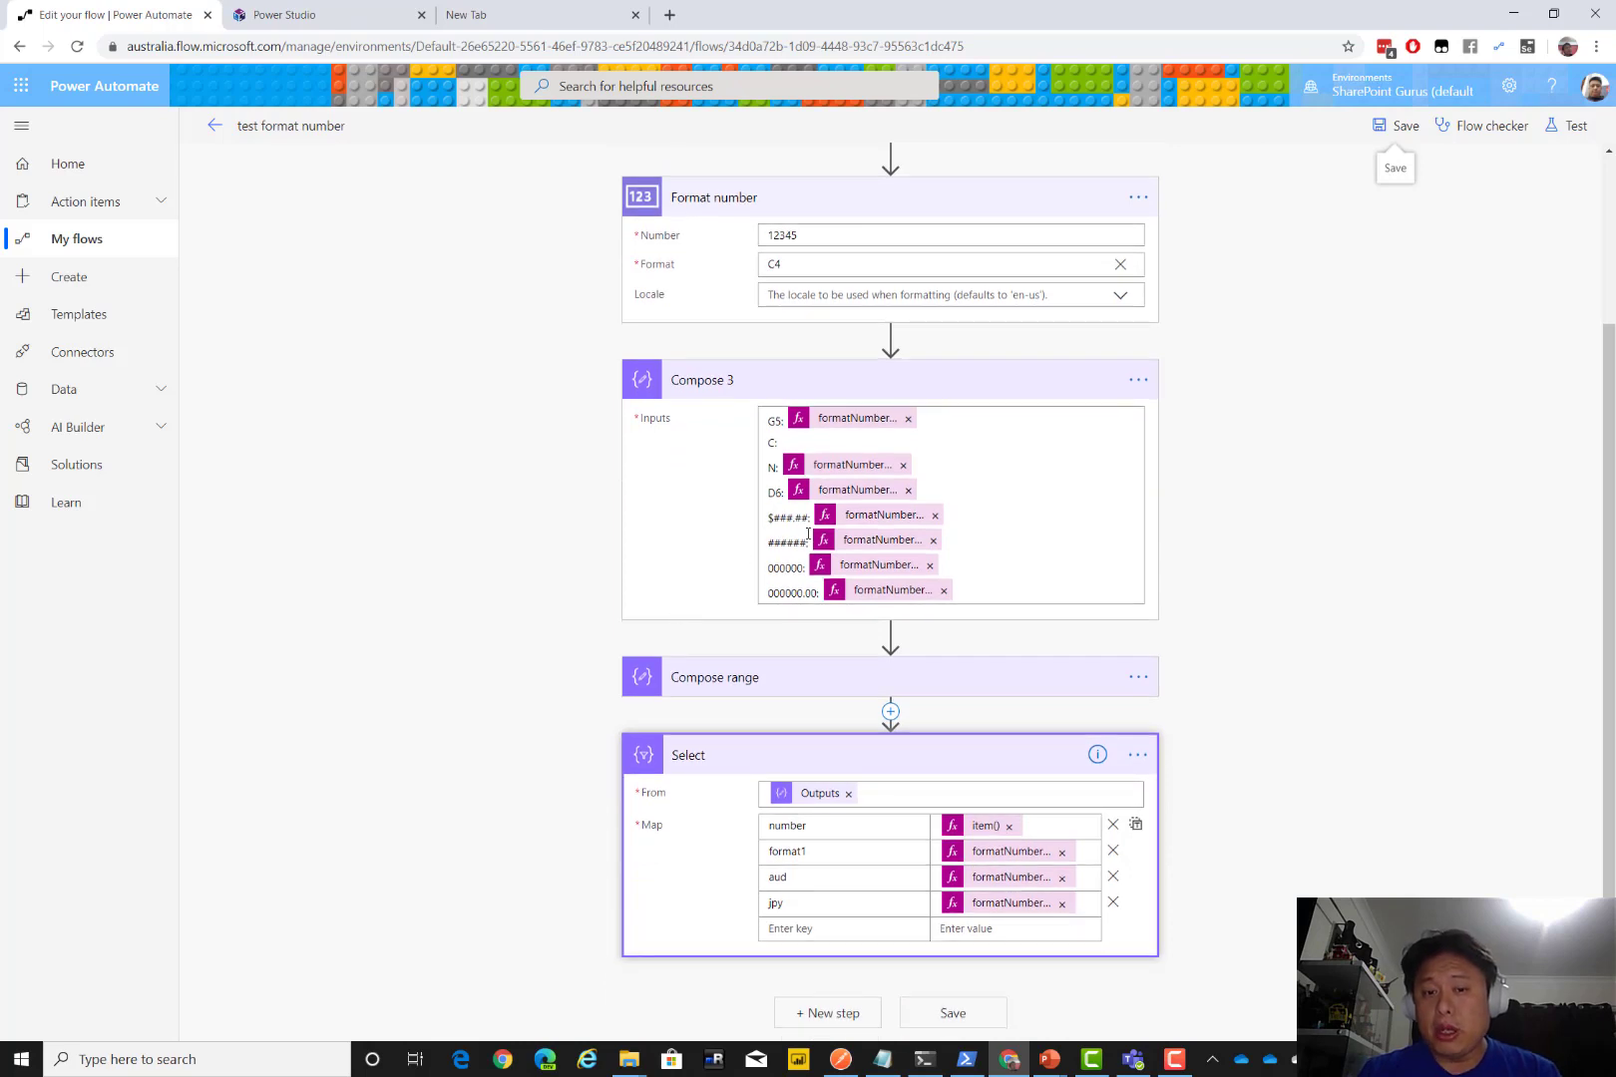
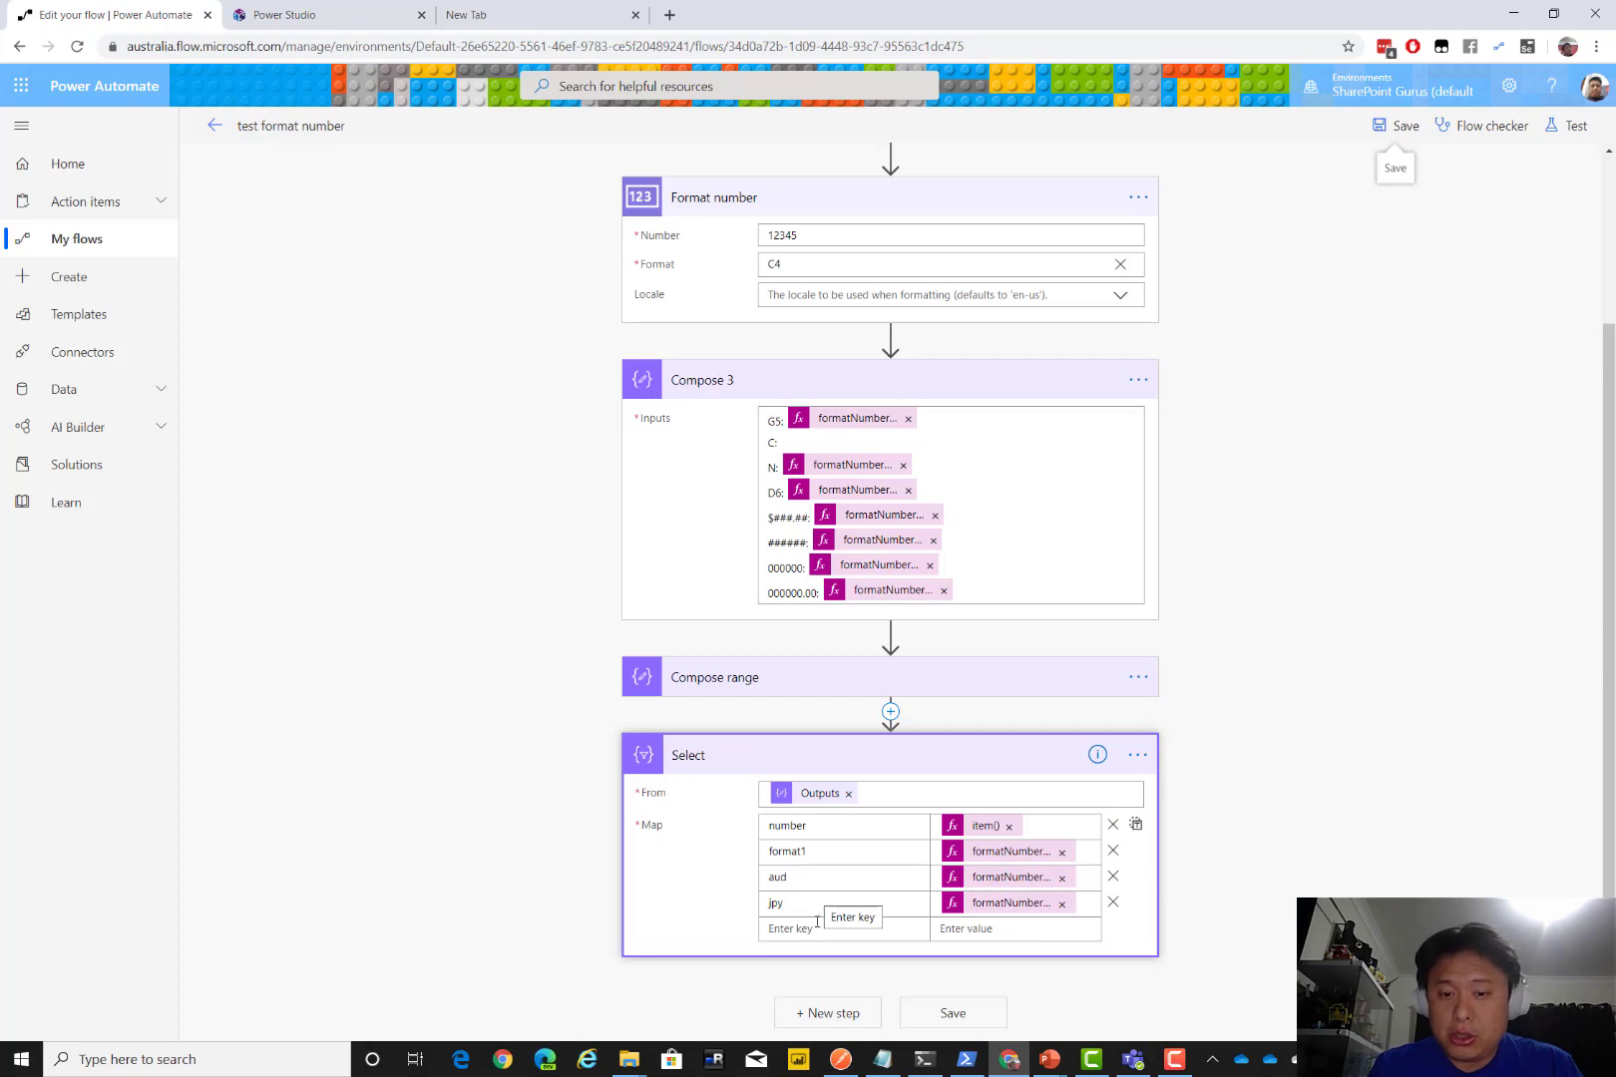
click(824, 1013)
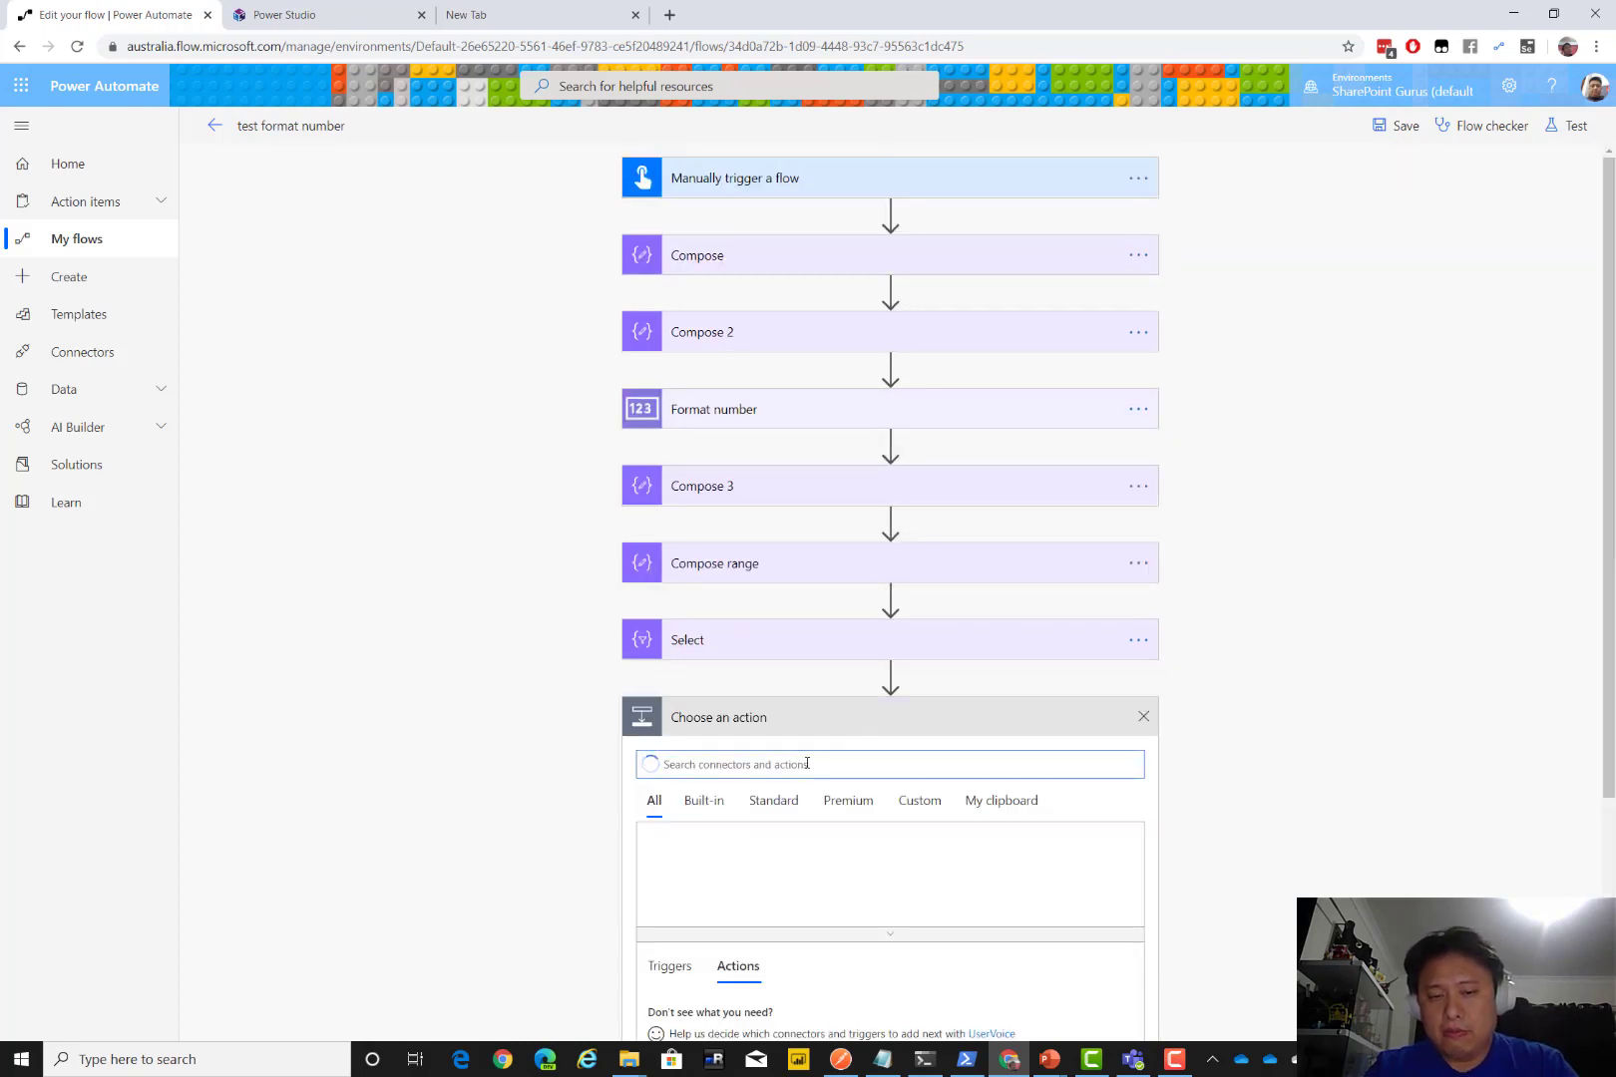
text(create html)
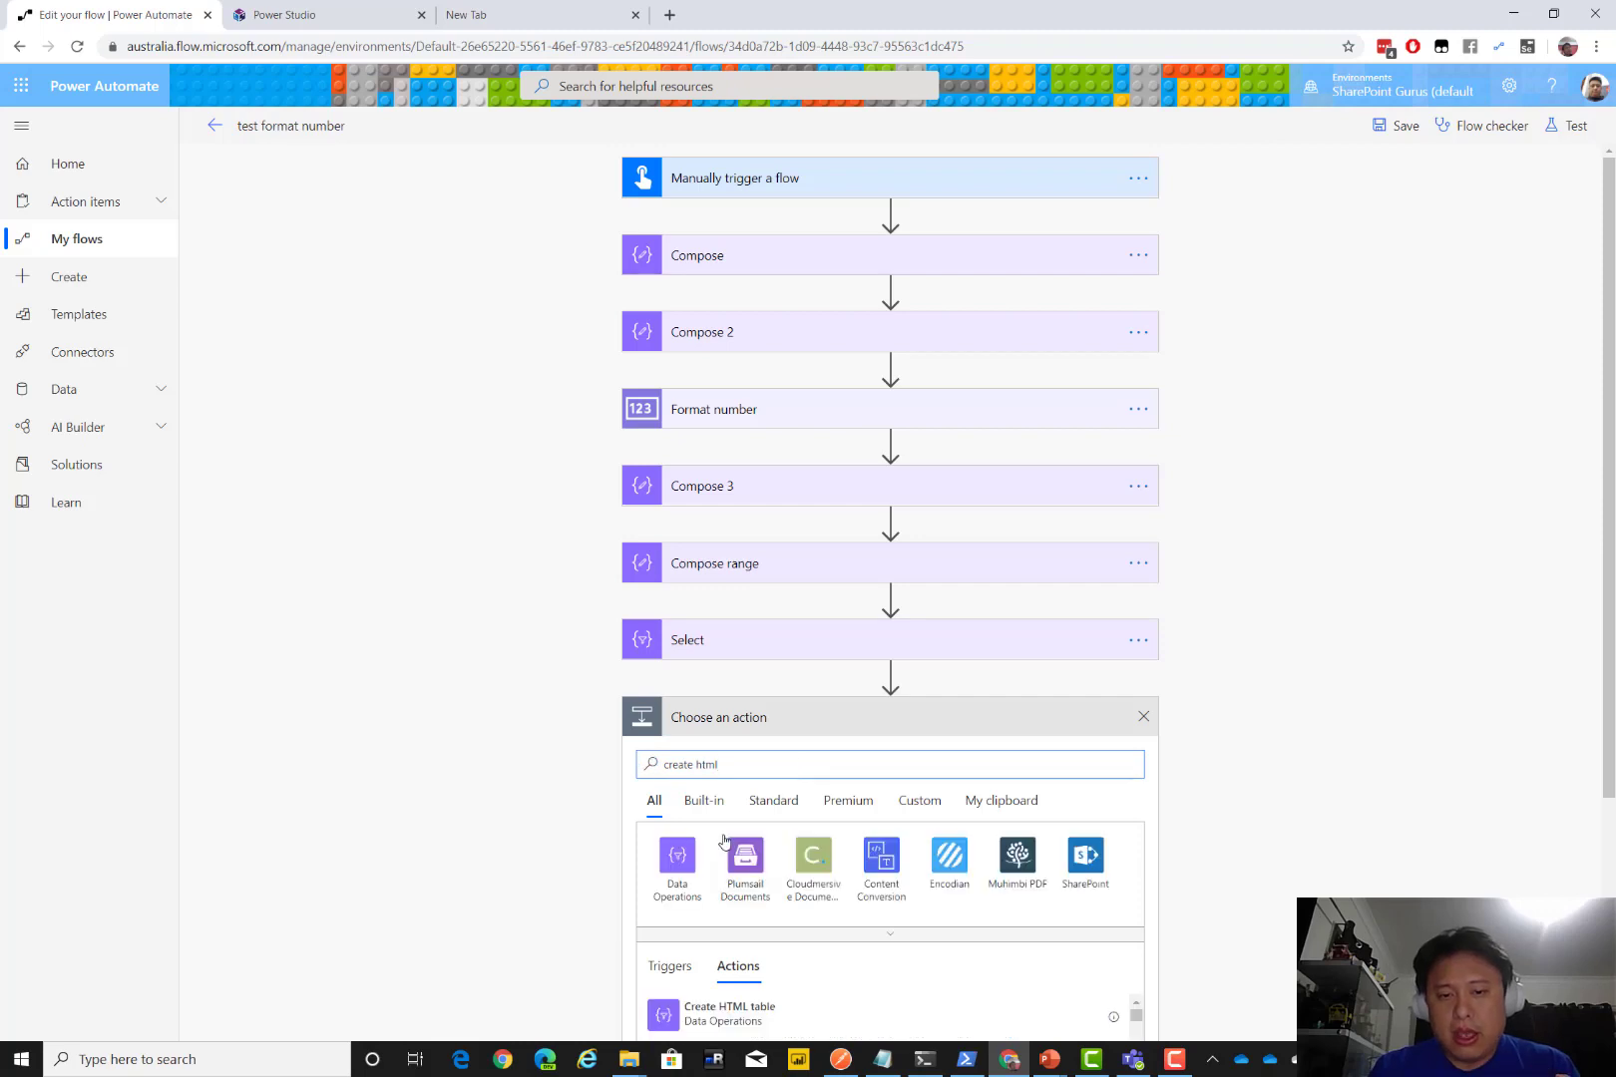
click(702, 1010)
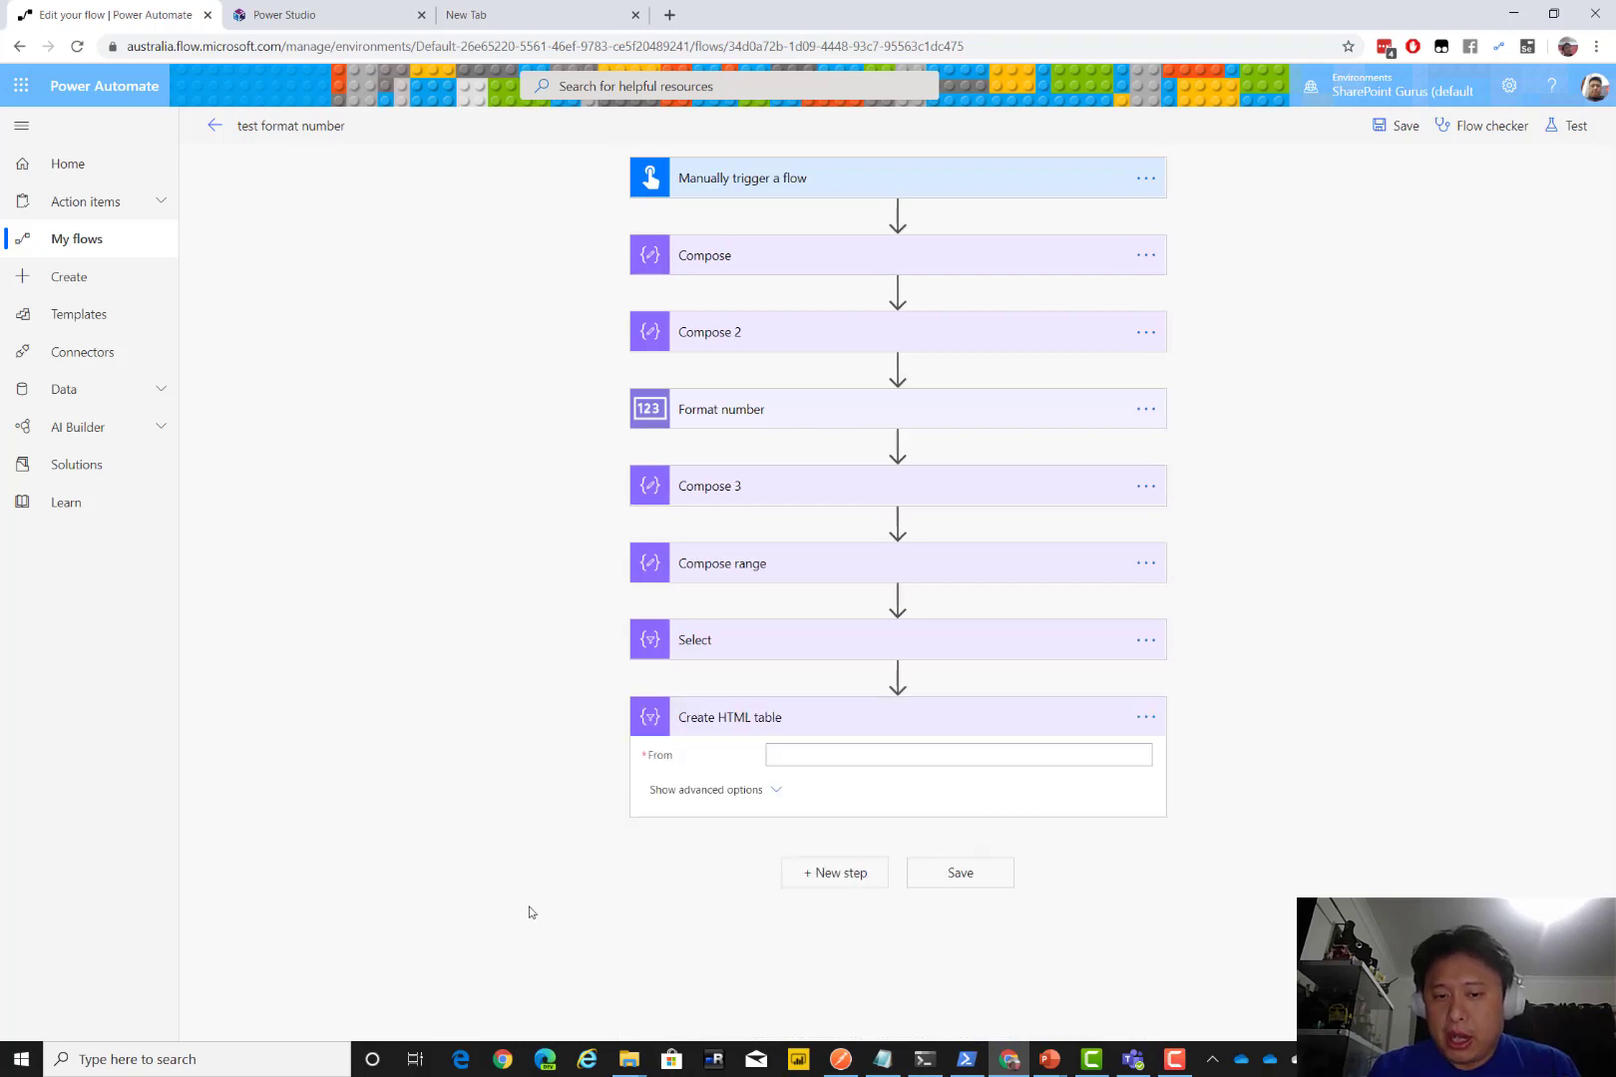
click(824, 756)
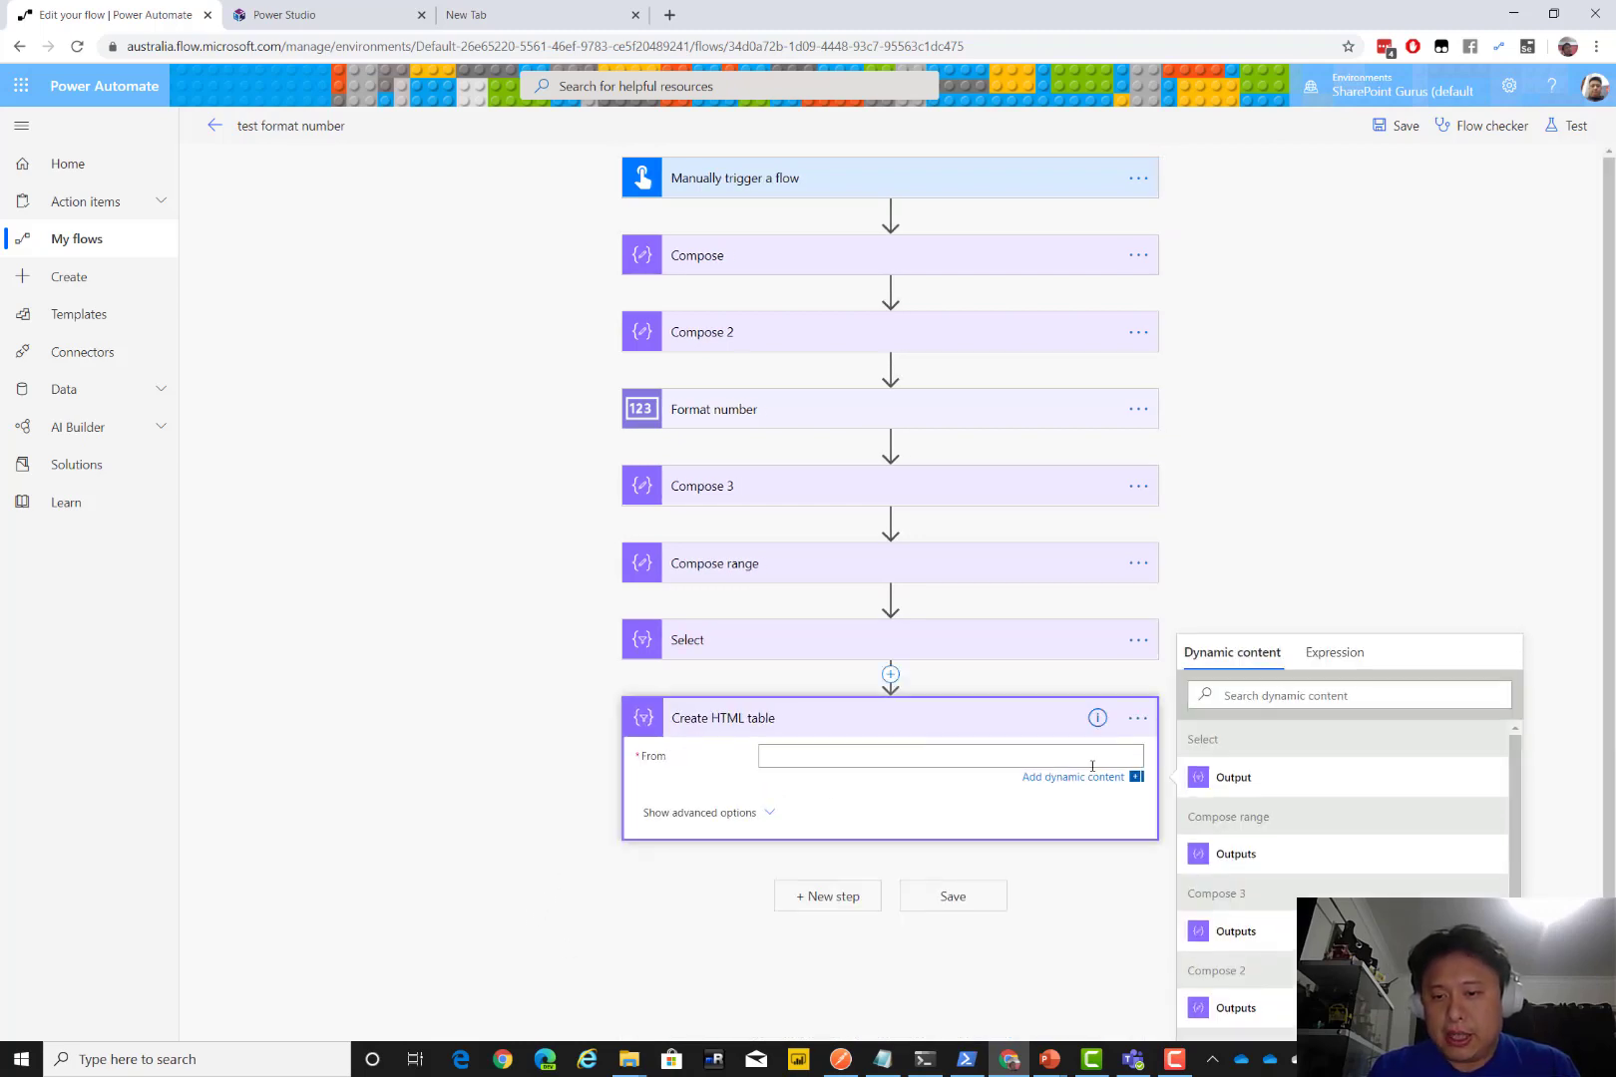
click(1234, 779)
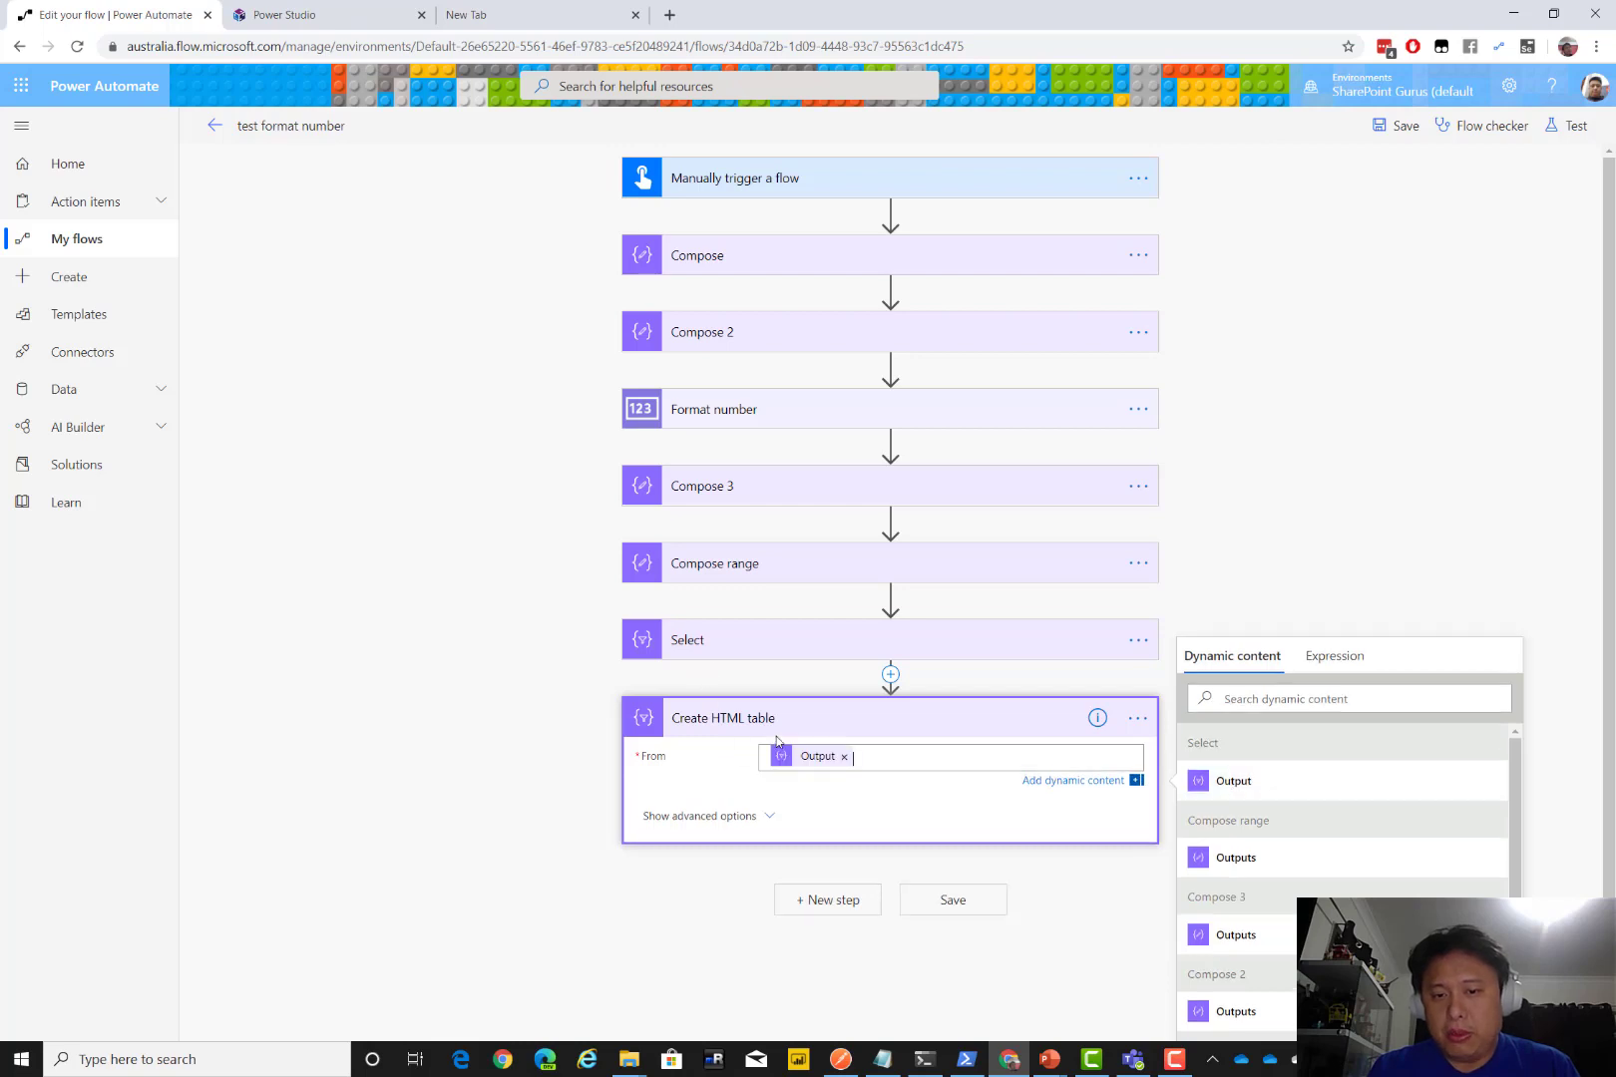
Save and test the flow with data from the latest previous run, and expand the Create HTML table run details
click(1568, 128)
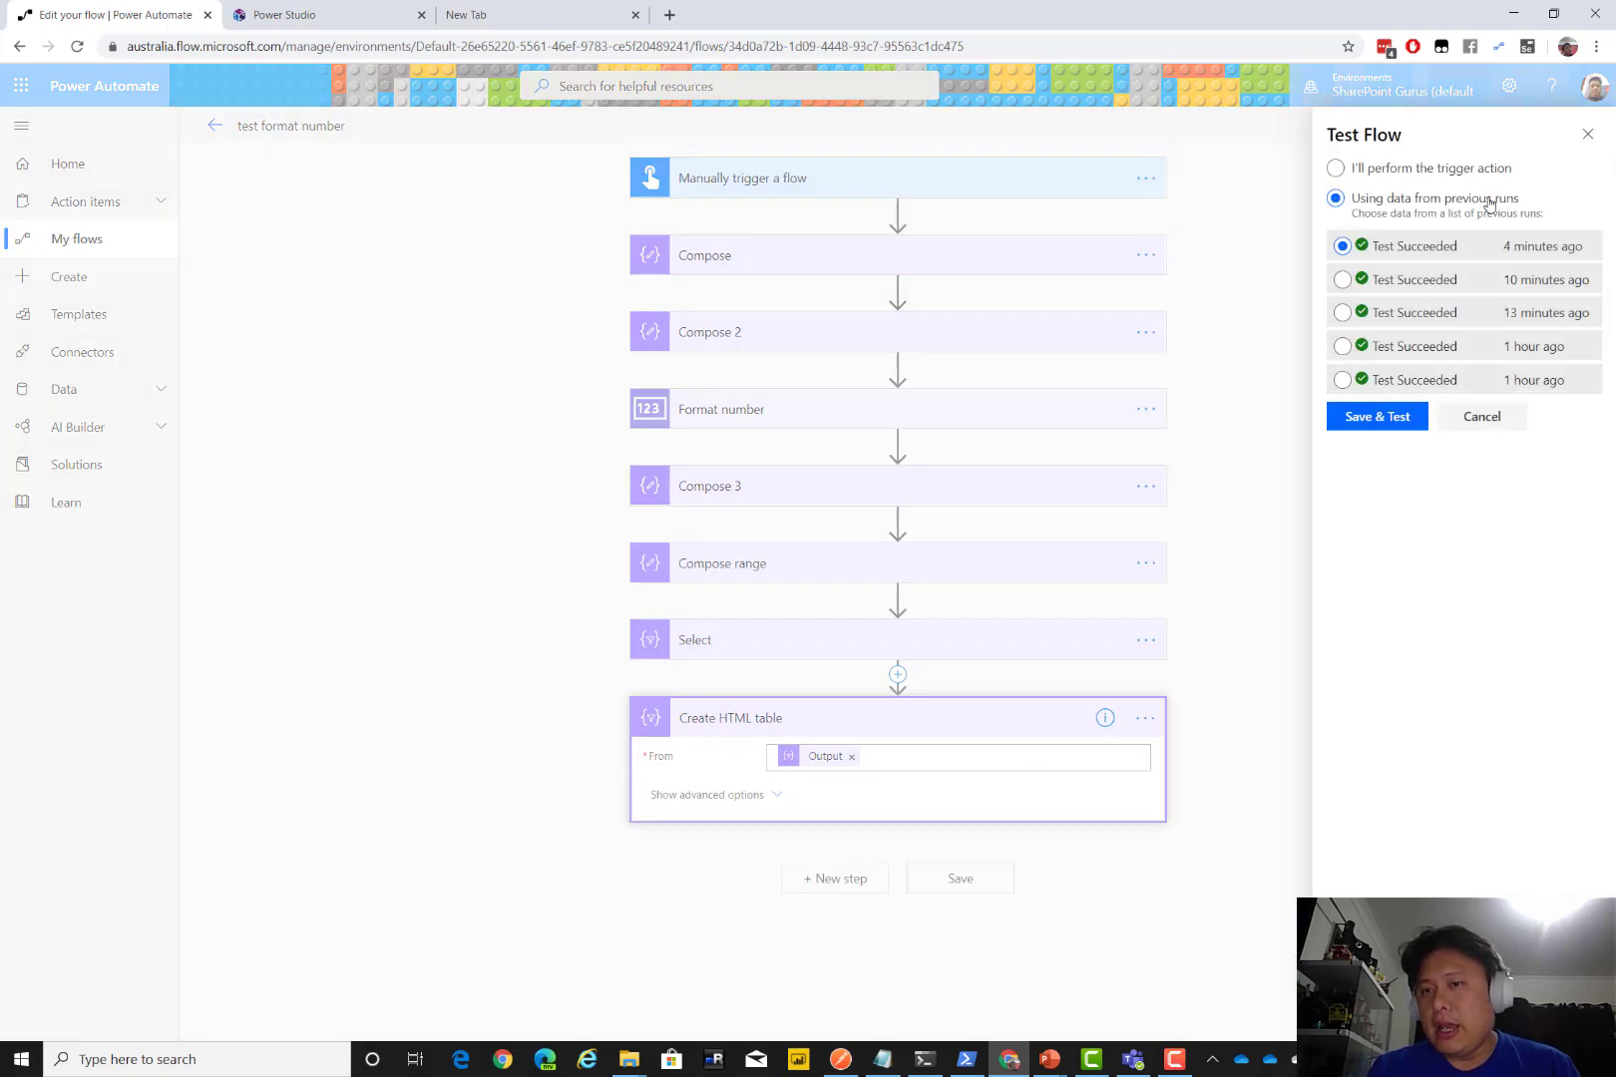
click(1415, 429)
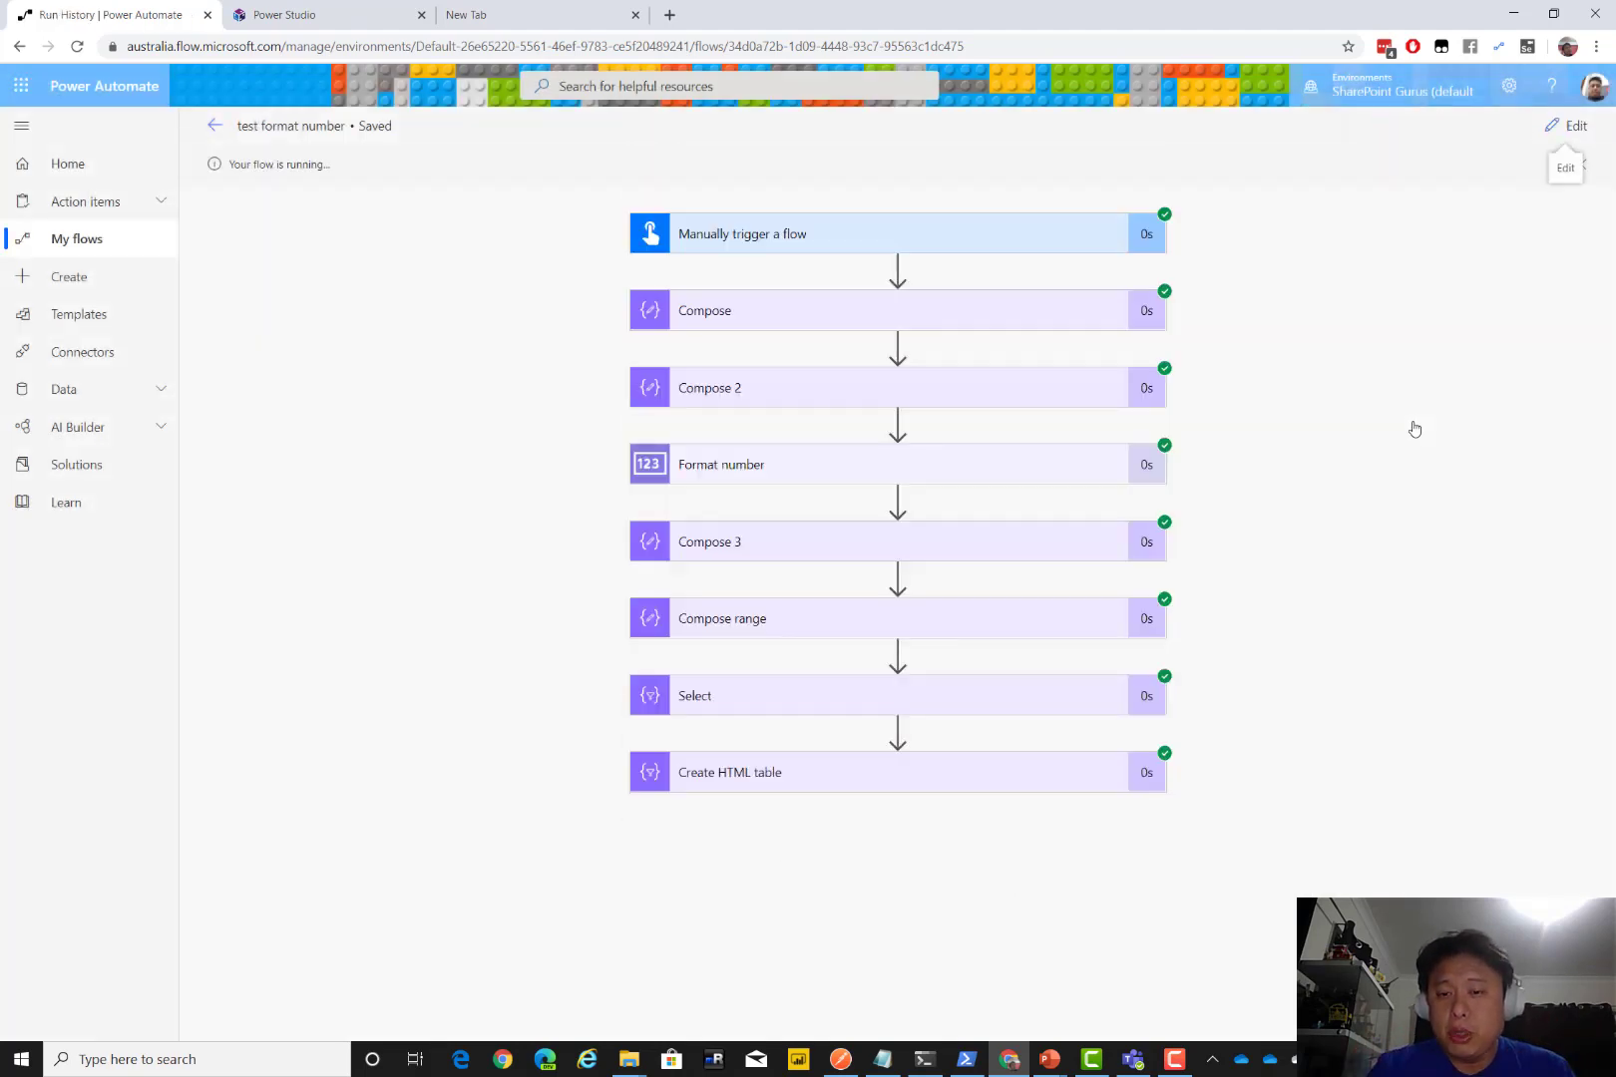
click(980, 784)
scroll(1279, 770, down, 4)
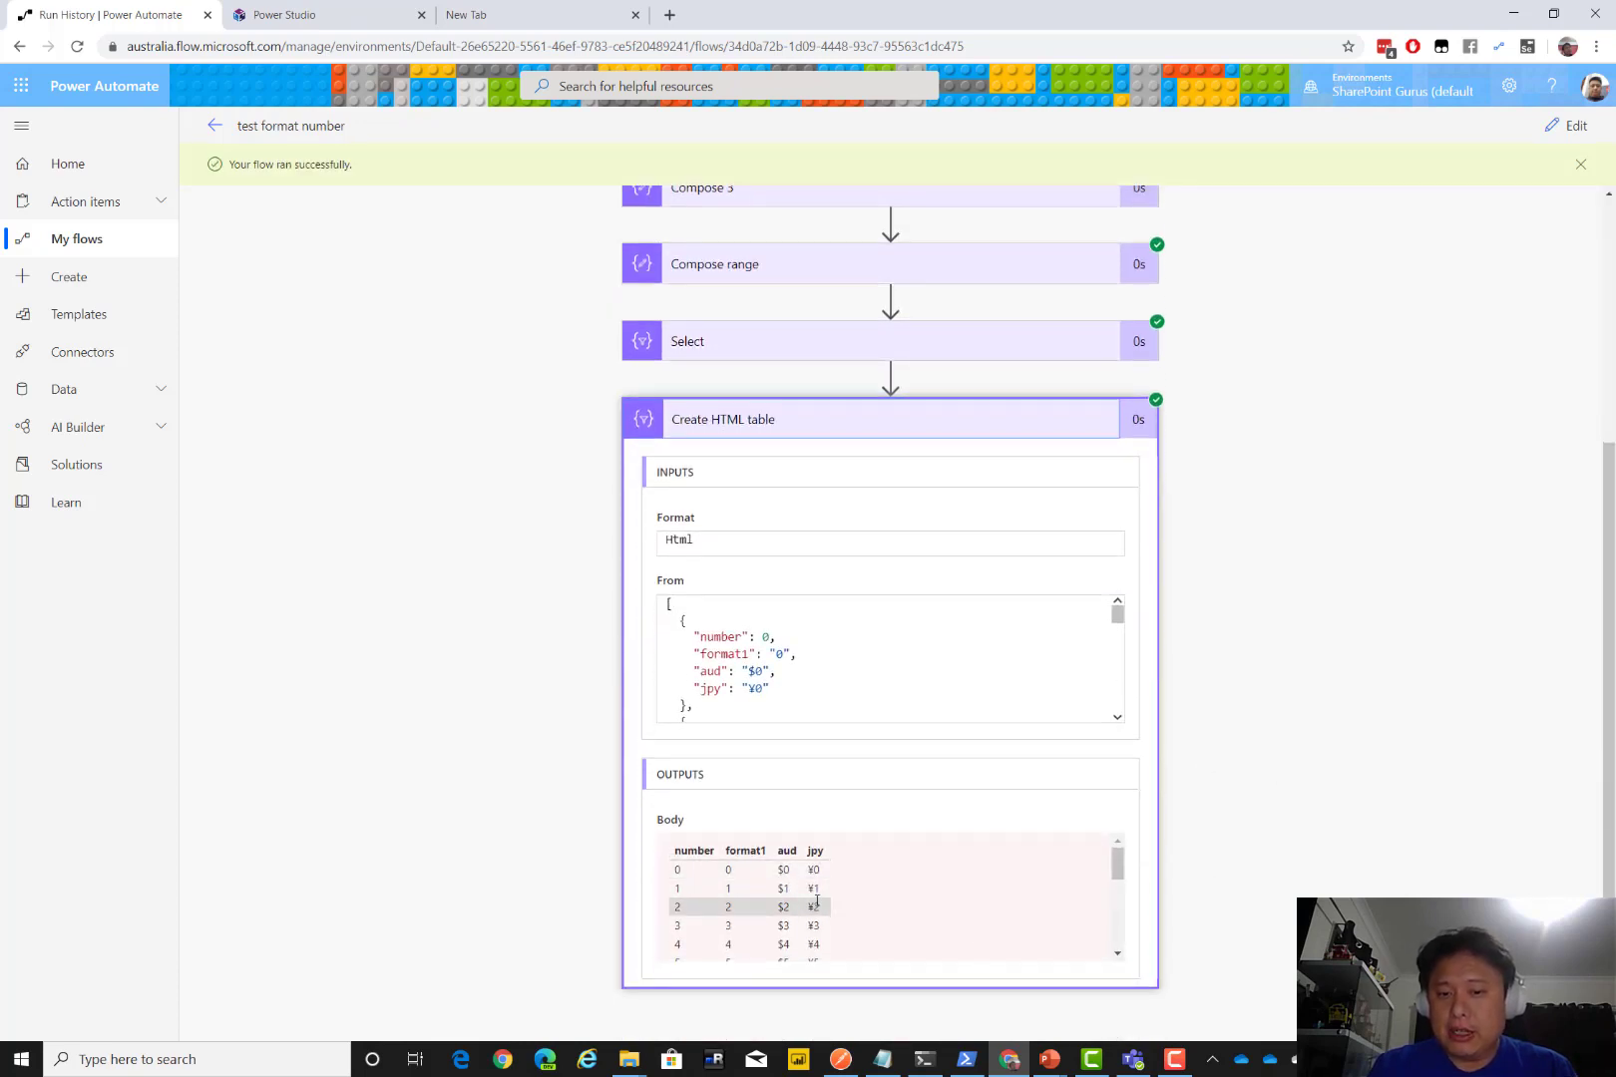
Review the number, format1, aud and jpy columns in the Create HTML table output body from number 0 to 19
scroll(798, 912, down, 1)
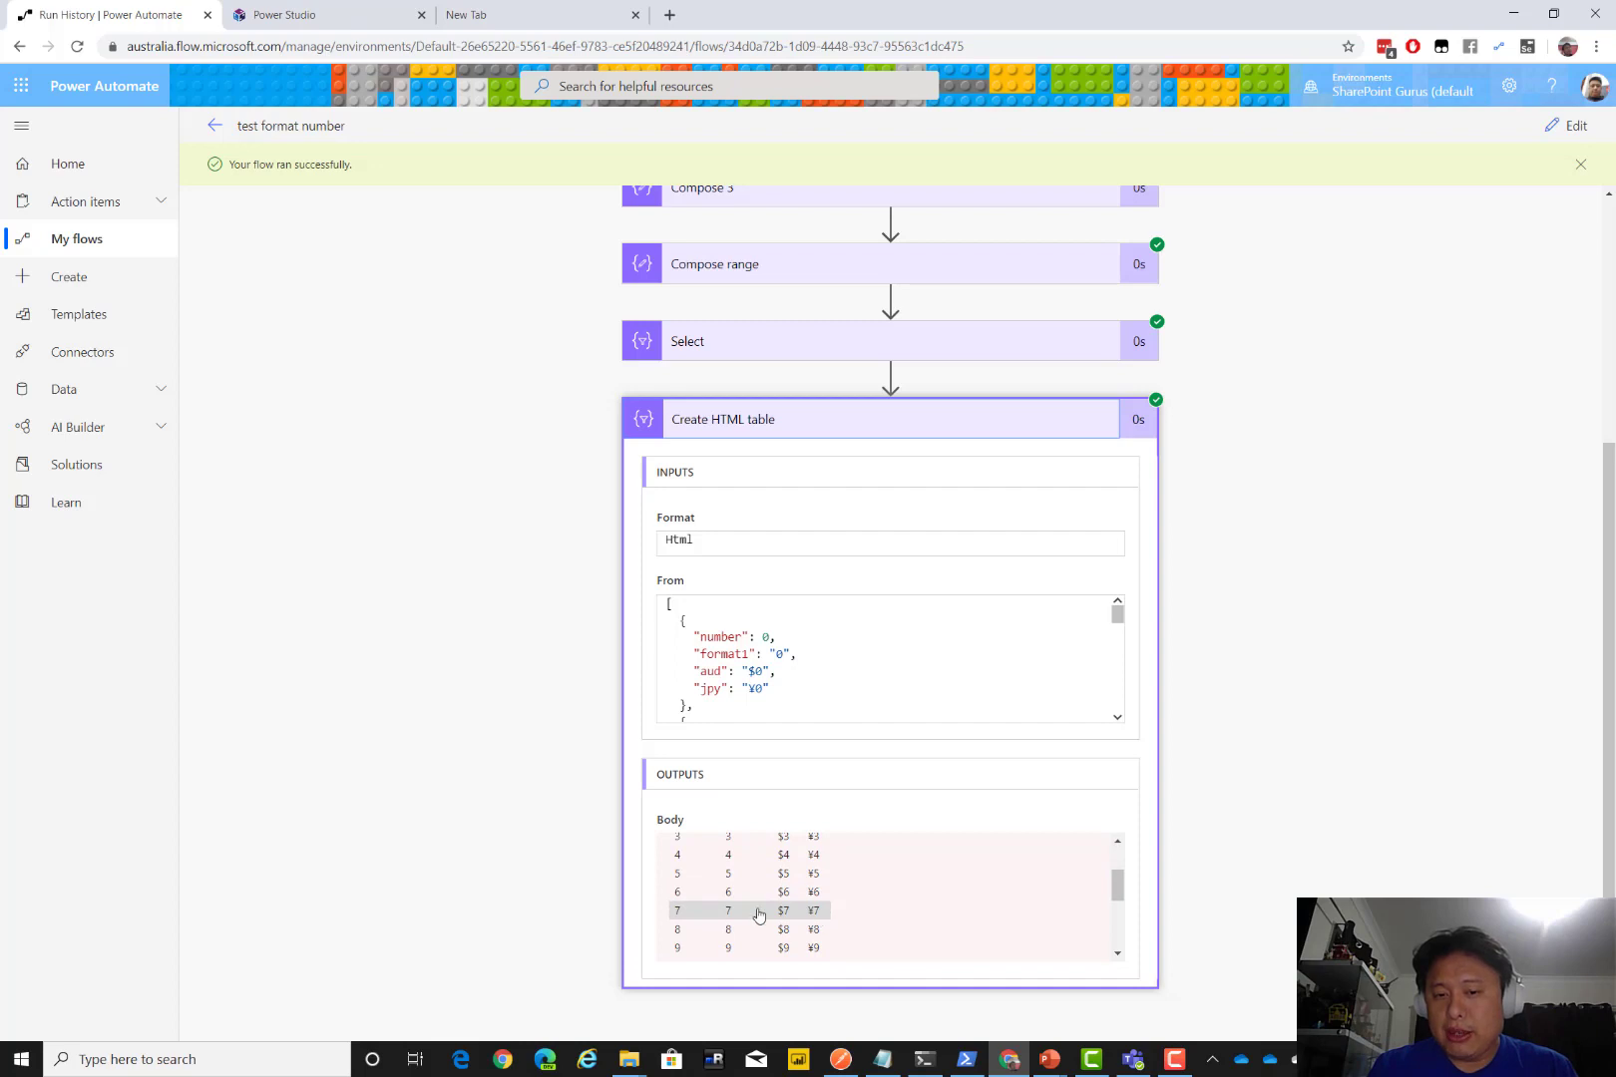
scroll(828, 920, down, 1)
scroll(830, 919, down, 1)
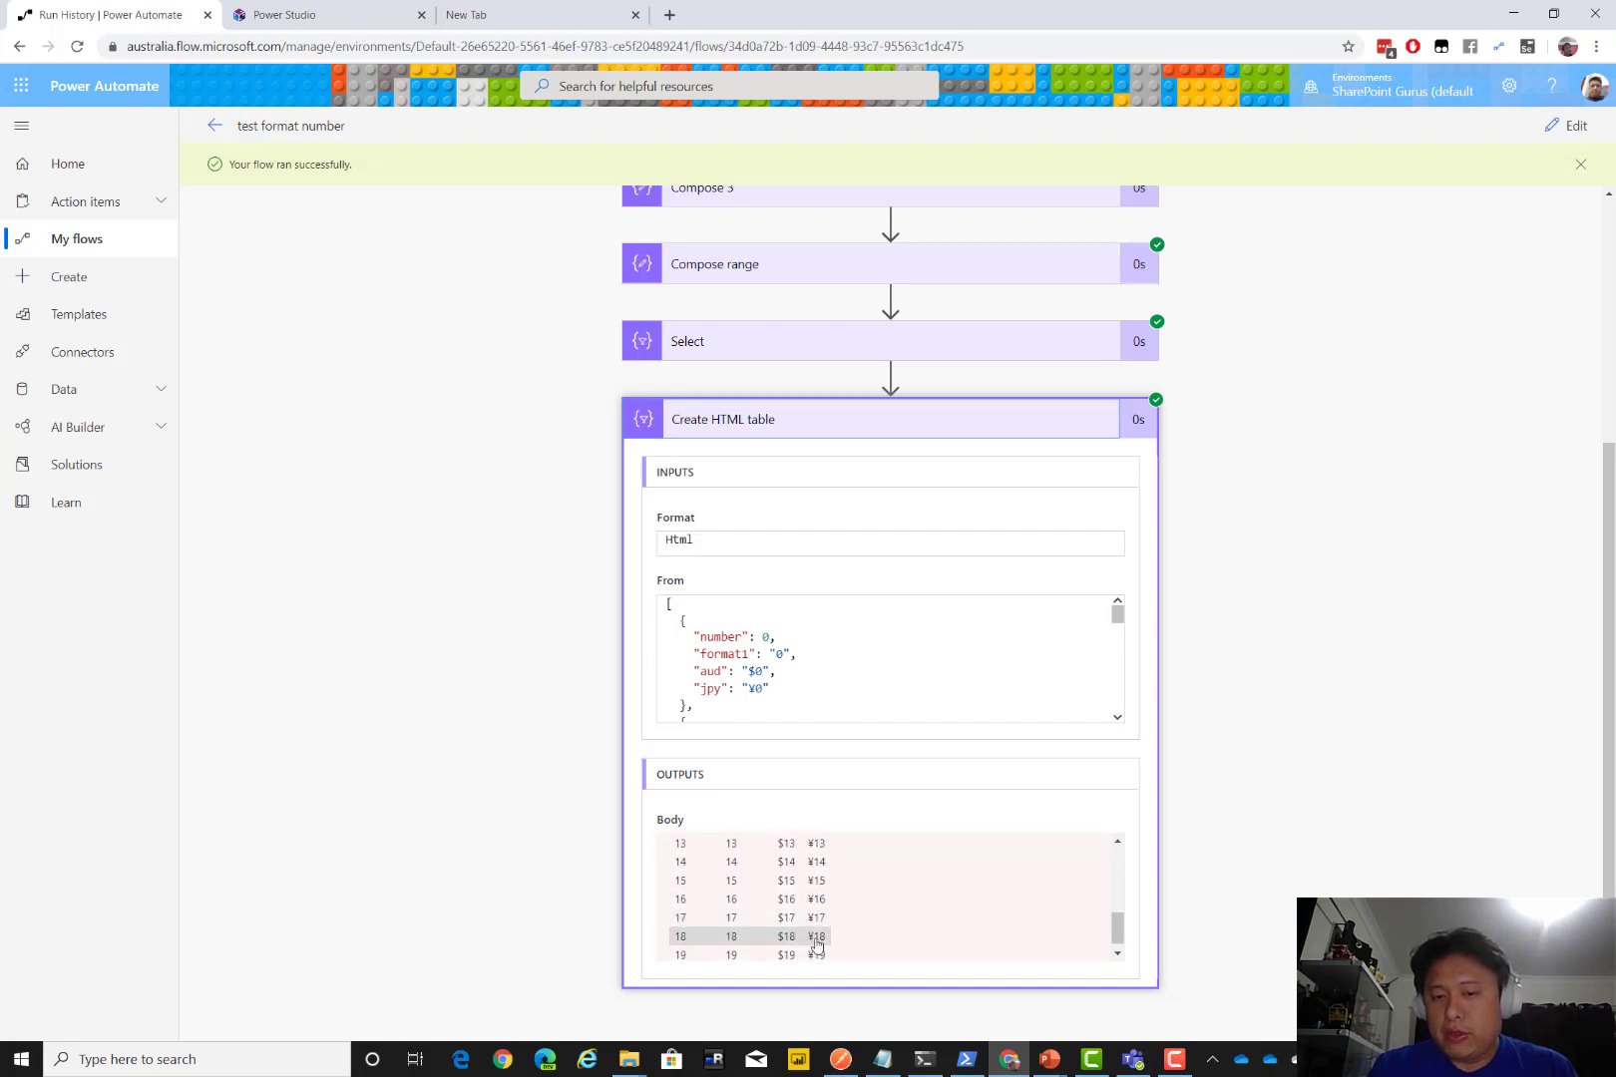
scroll(1000, 909, up, 3)
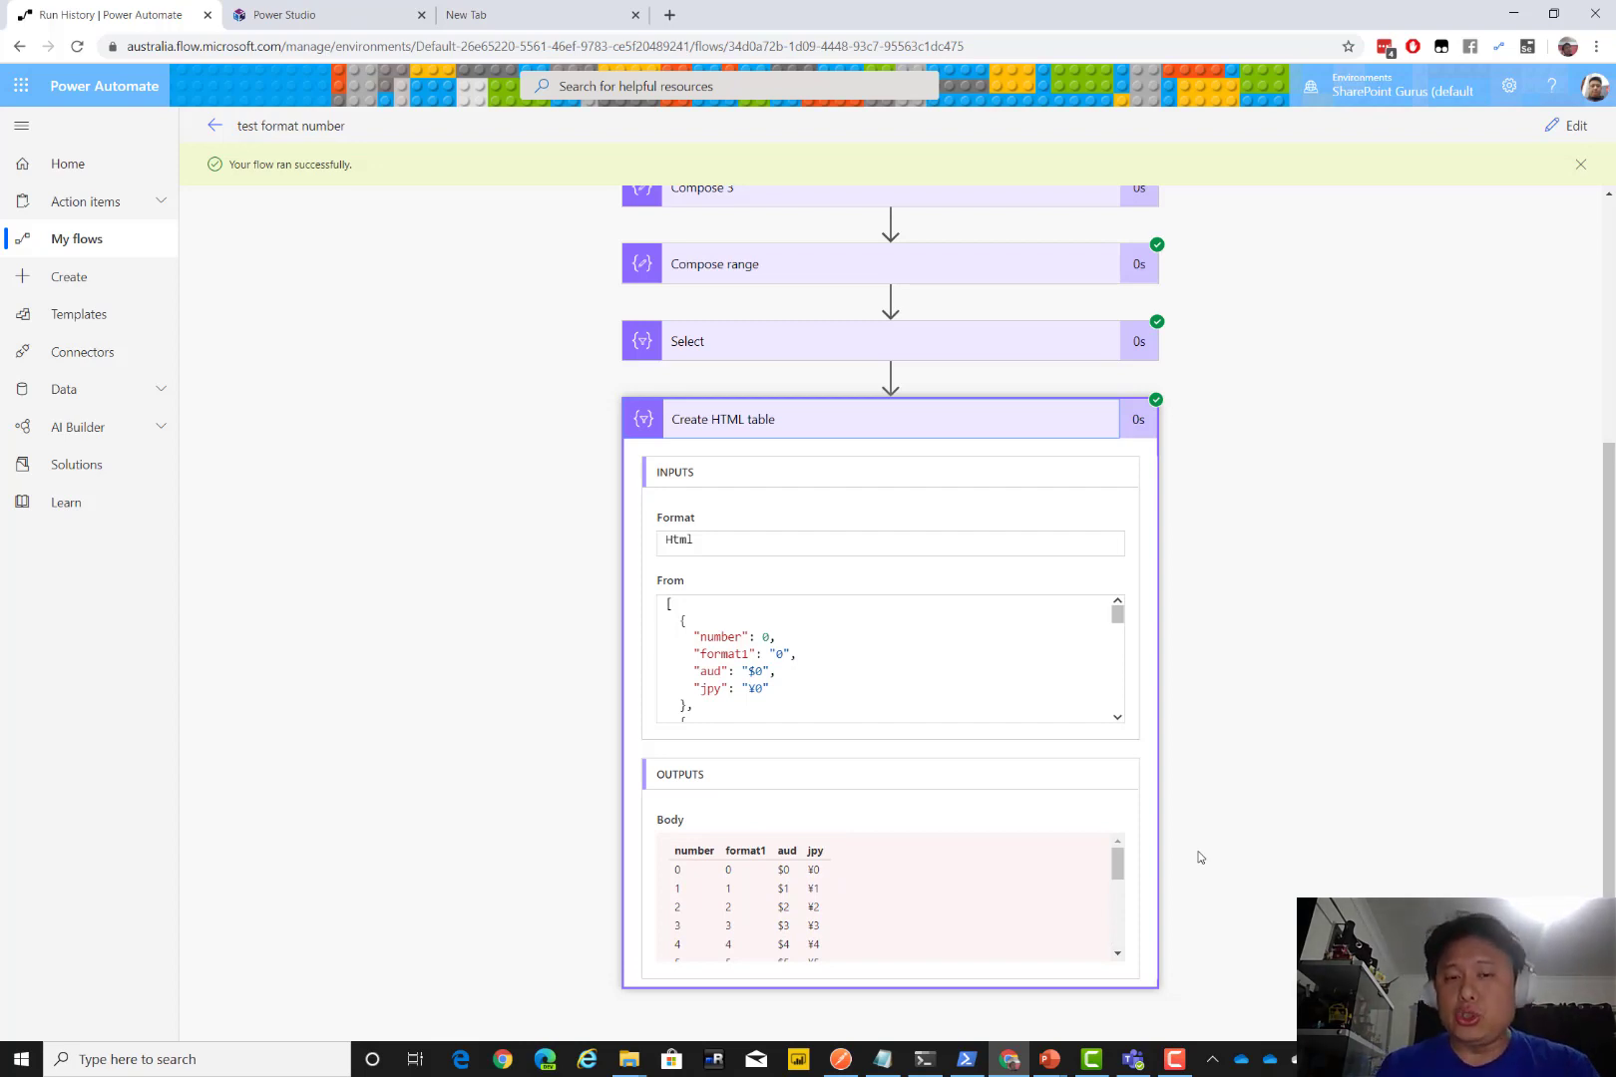
scroll(757, 946, down, 3)
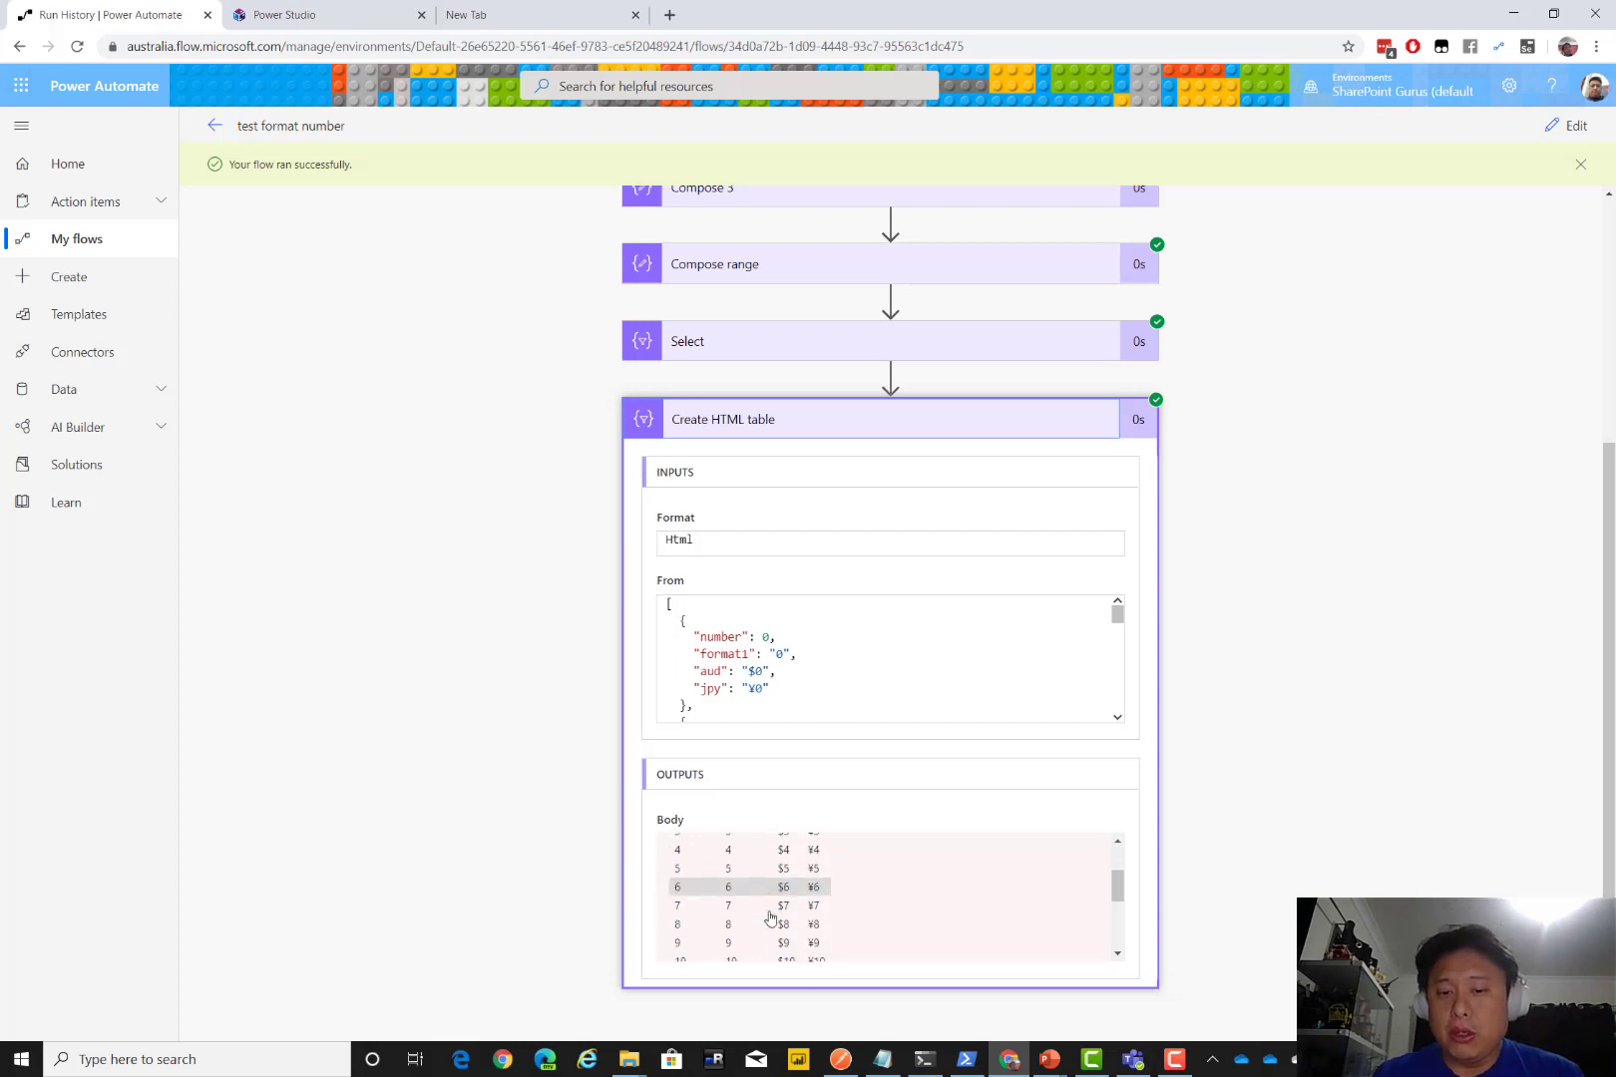
scroll(770, 917, up, 3)
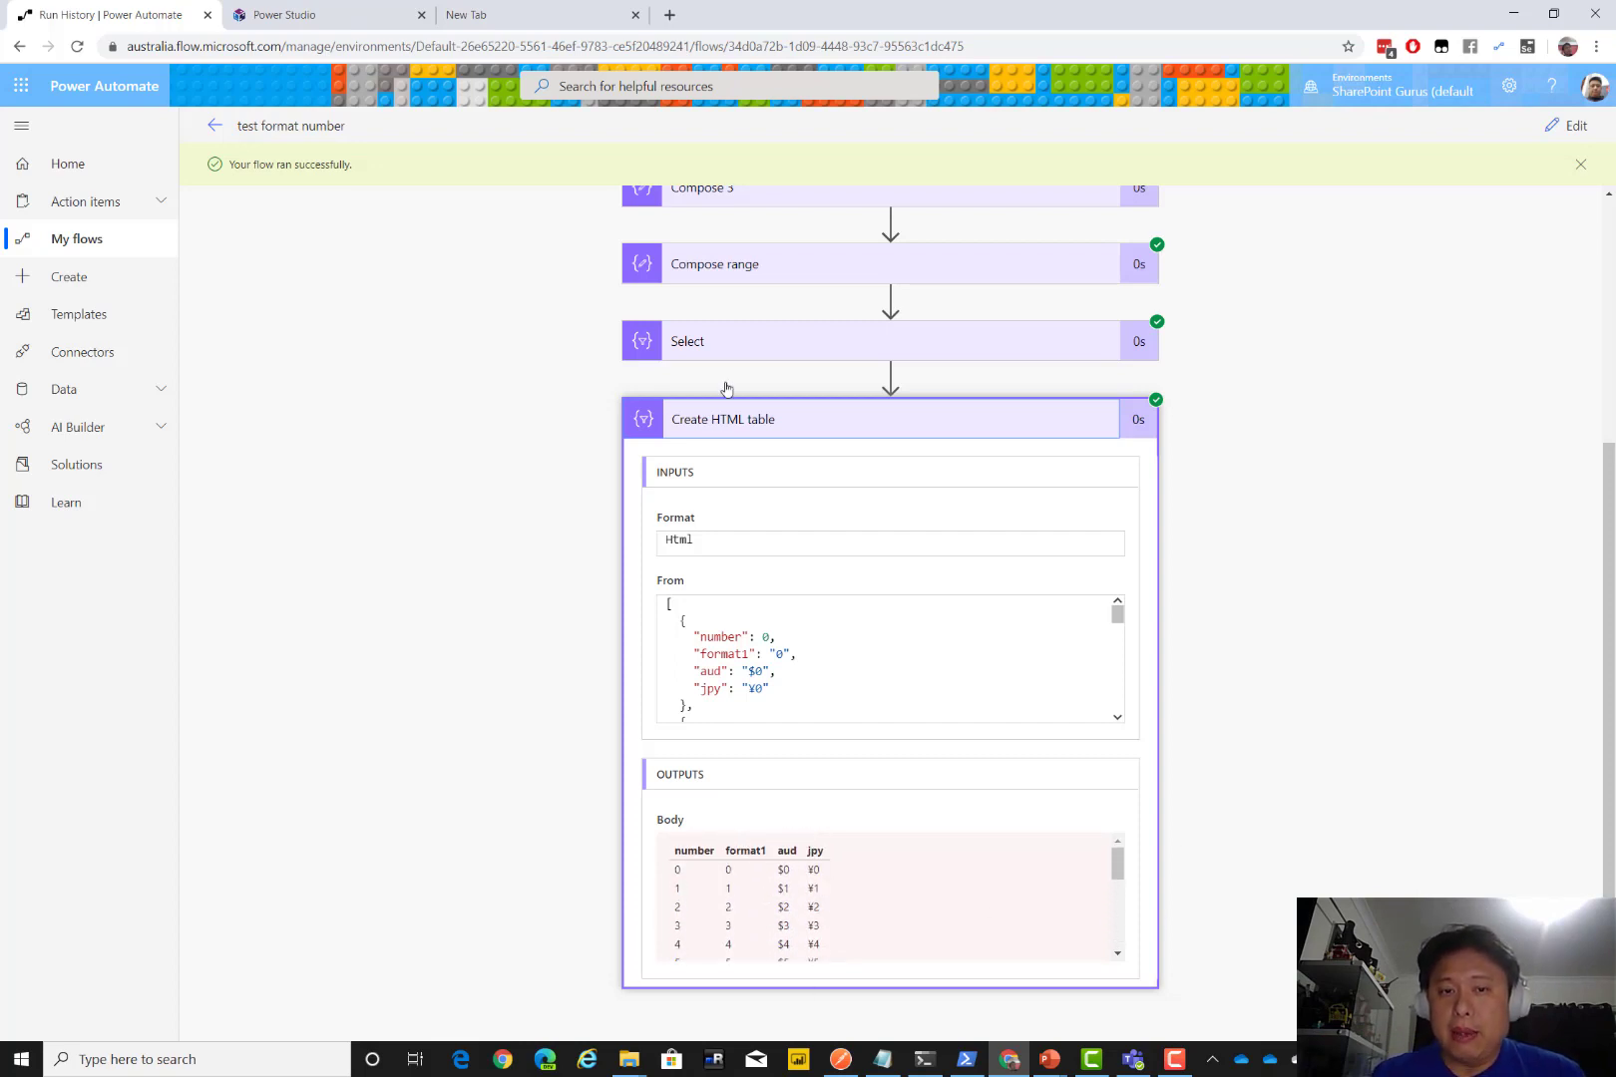
Expand the Select action's run details to view its From inputs and output body
scroll(824, 671, up, 3)
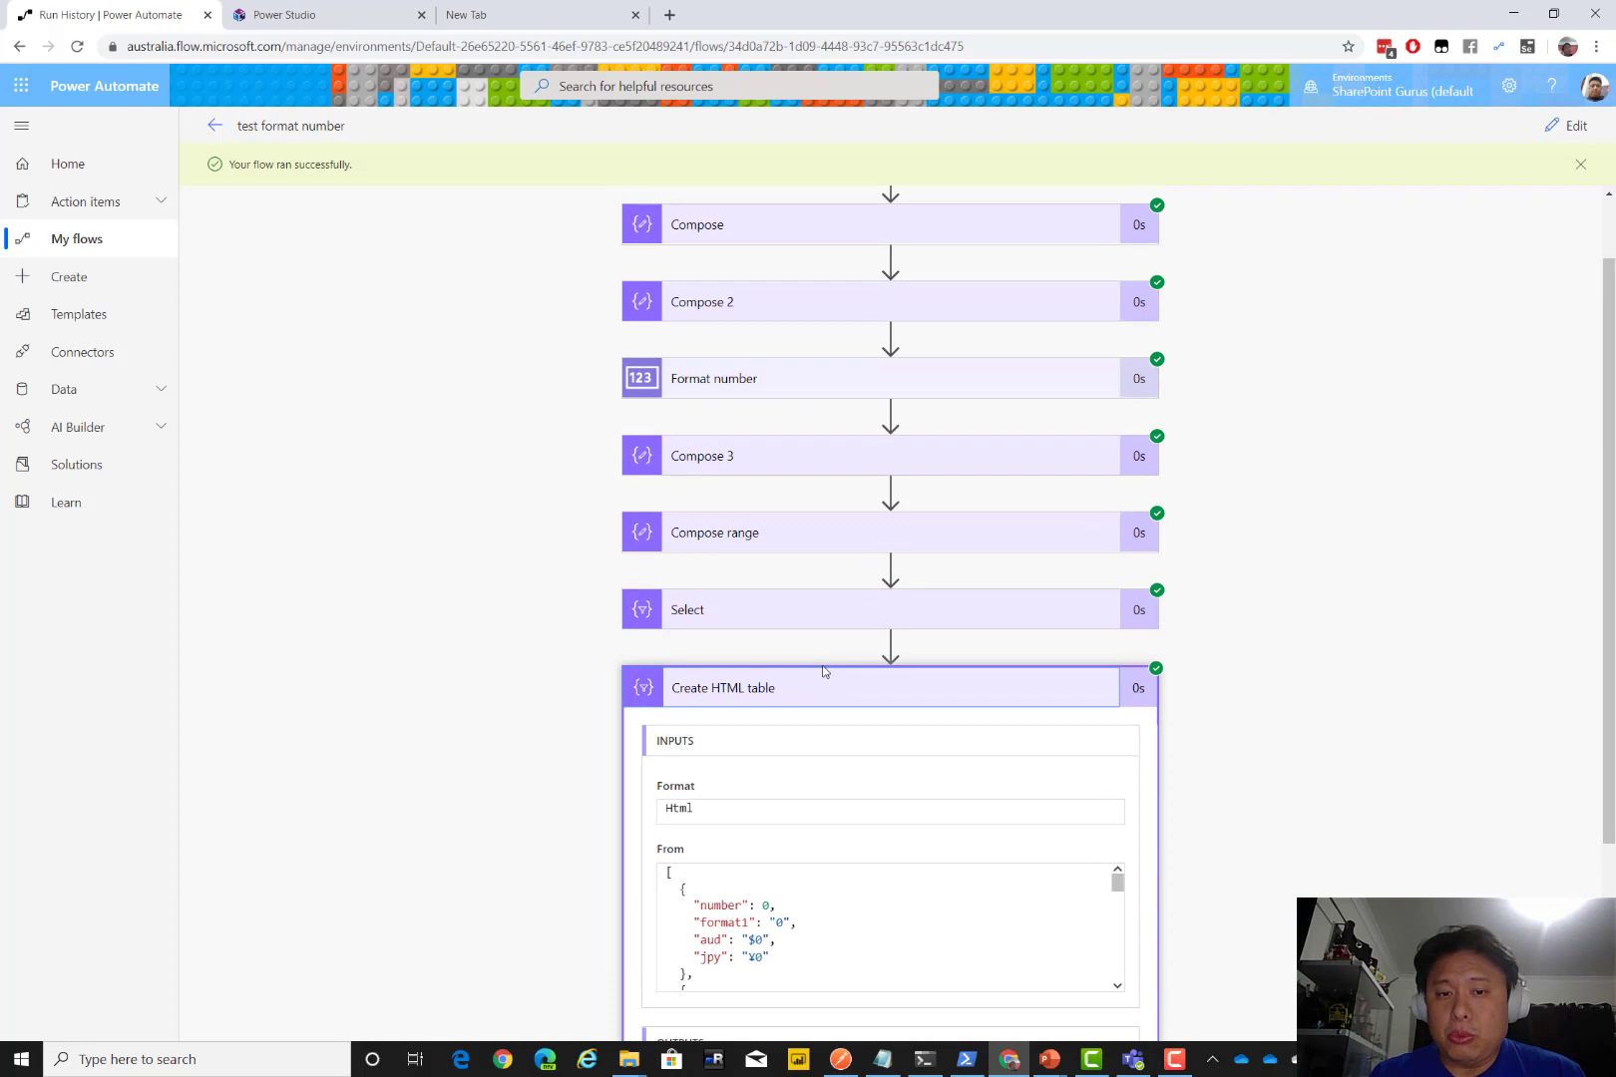
click(760, 618)
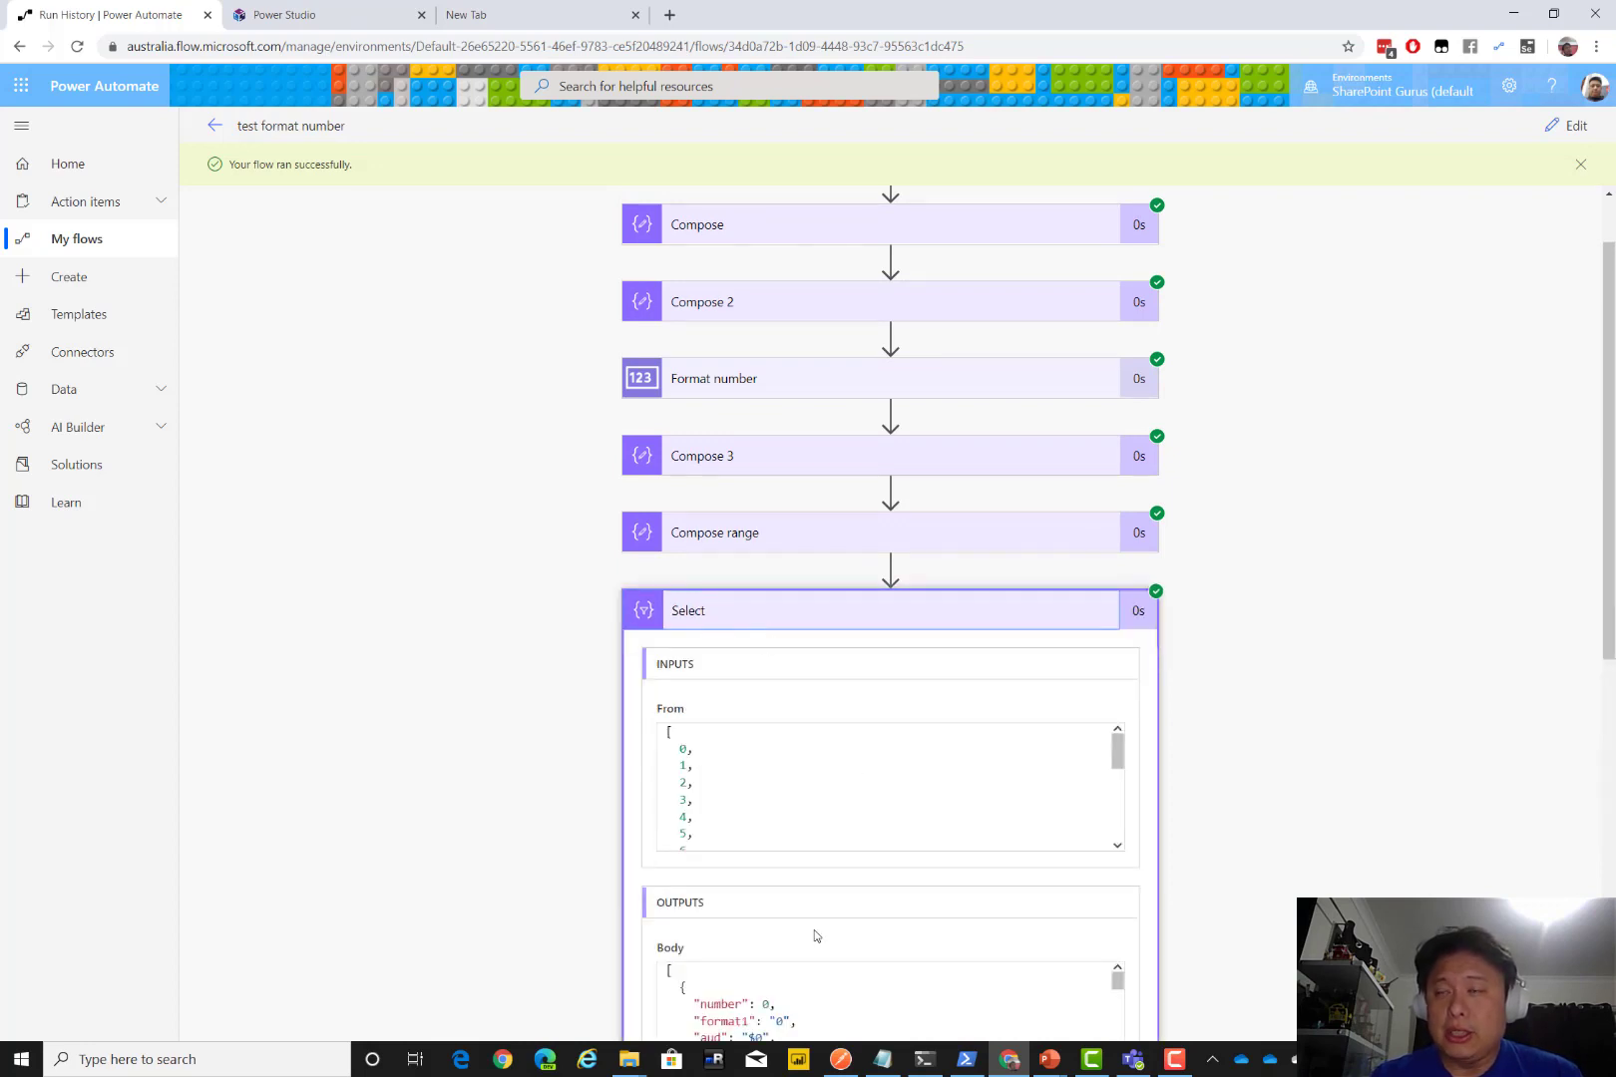